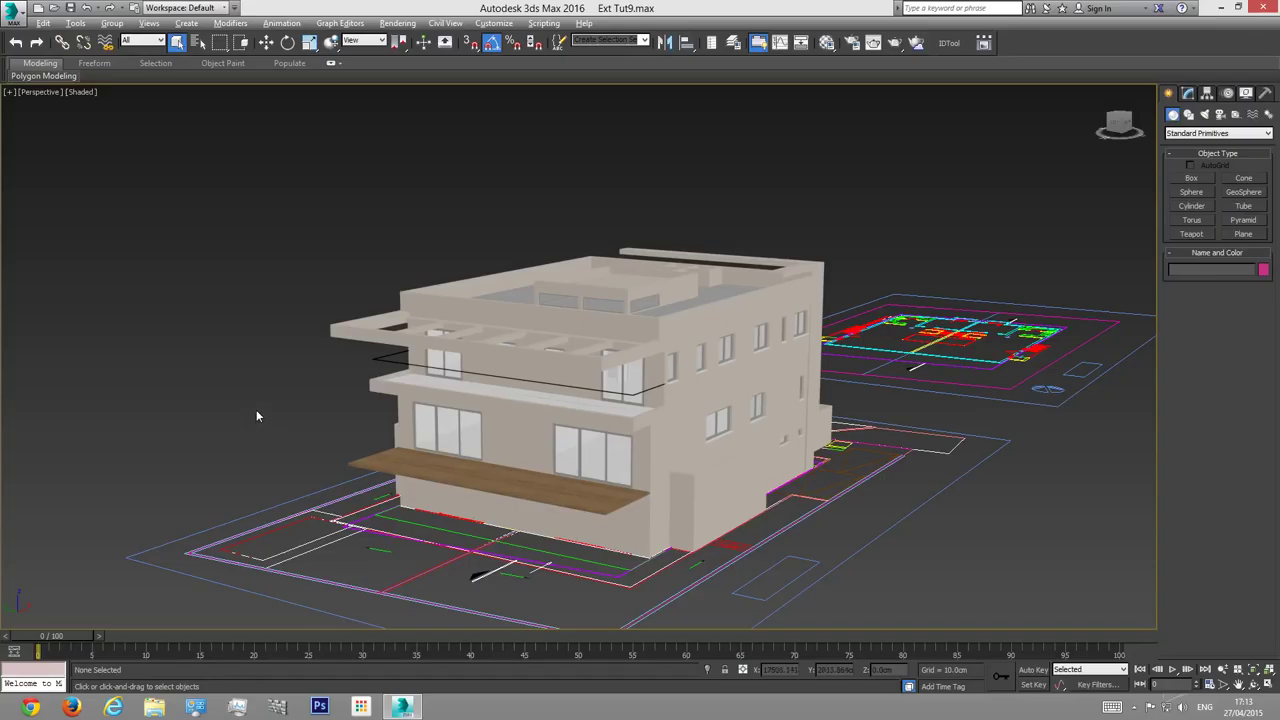
Step: Check the V-Ray renderer settings in Render Setup, then close the dialog
left_click(851, 43)
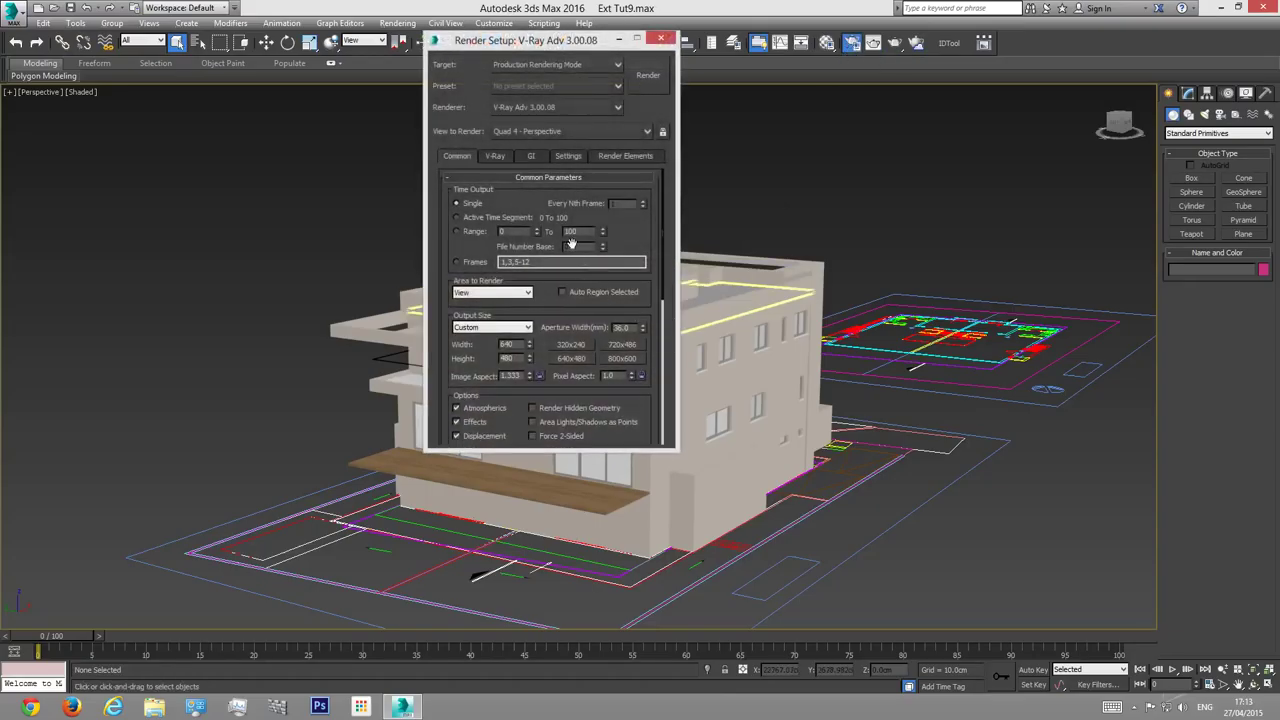
left_click(496, 157)
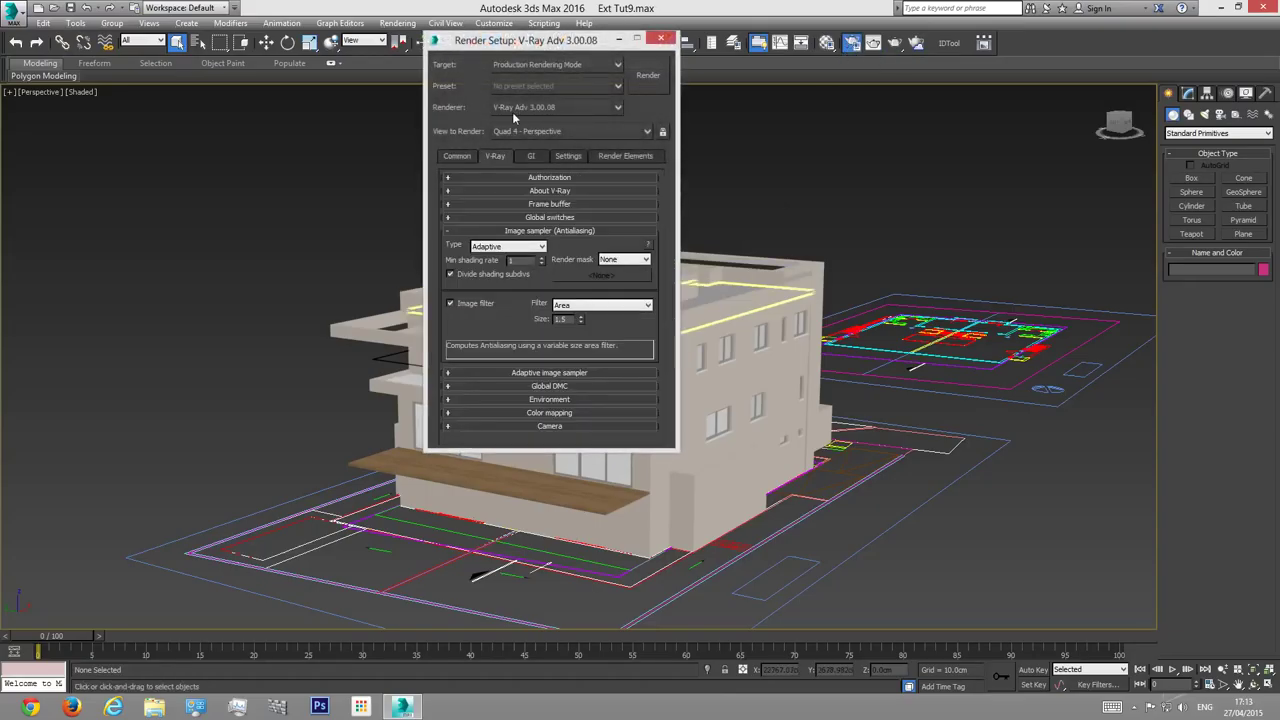
left_click(660, 38)
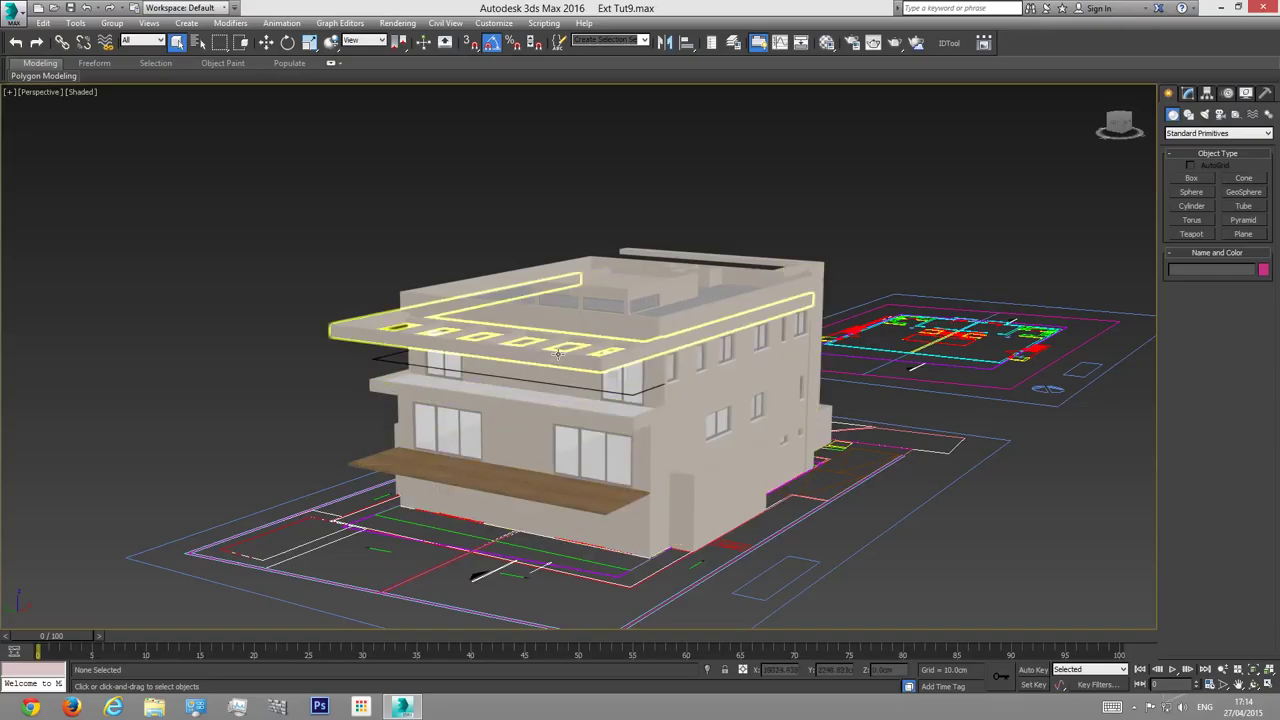
Step: Select and deselect the middle-floor walls, then orbit and zoom in on the building
left_click(671, 458)
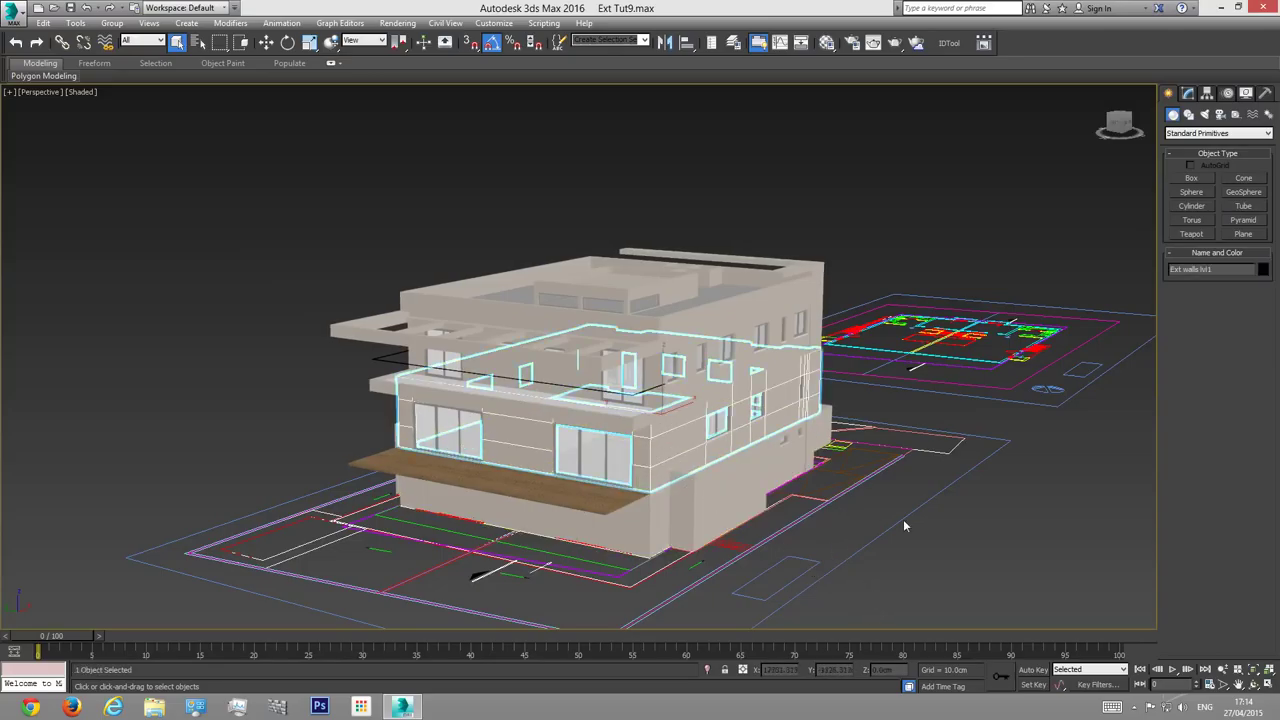
left_click(1032, 554)
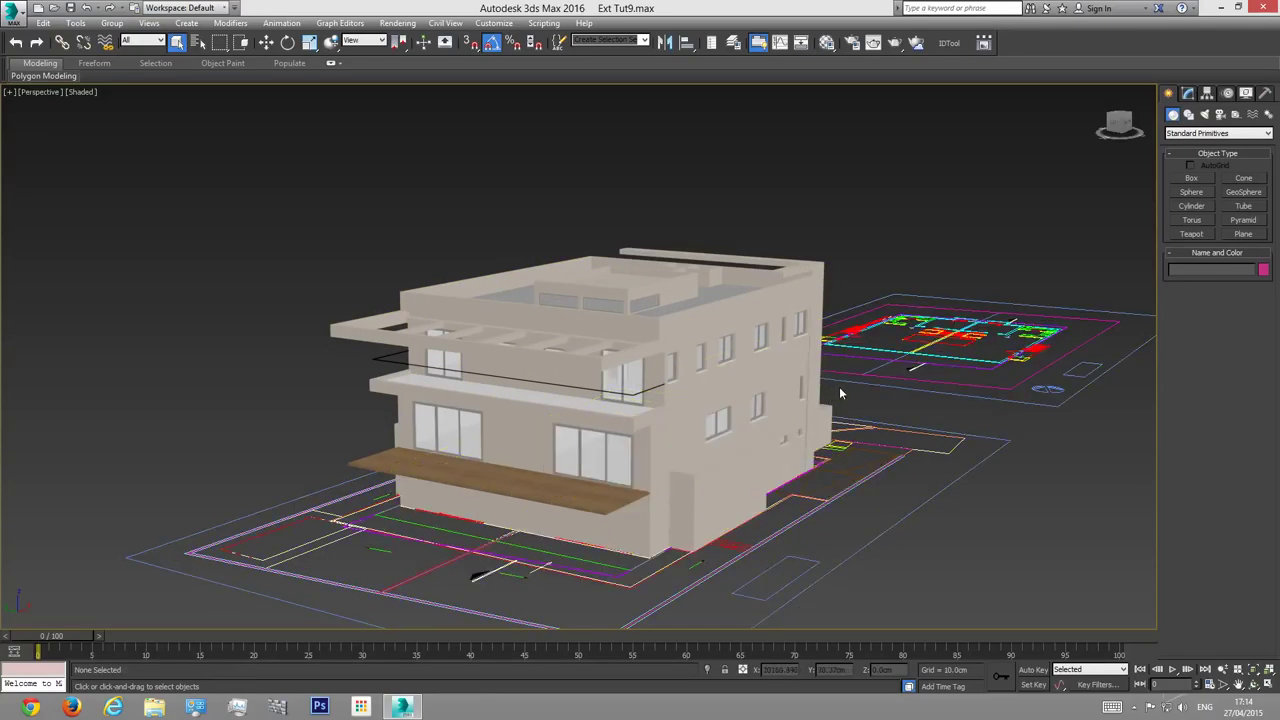
left_click(1254, 685)
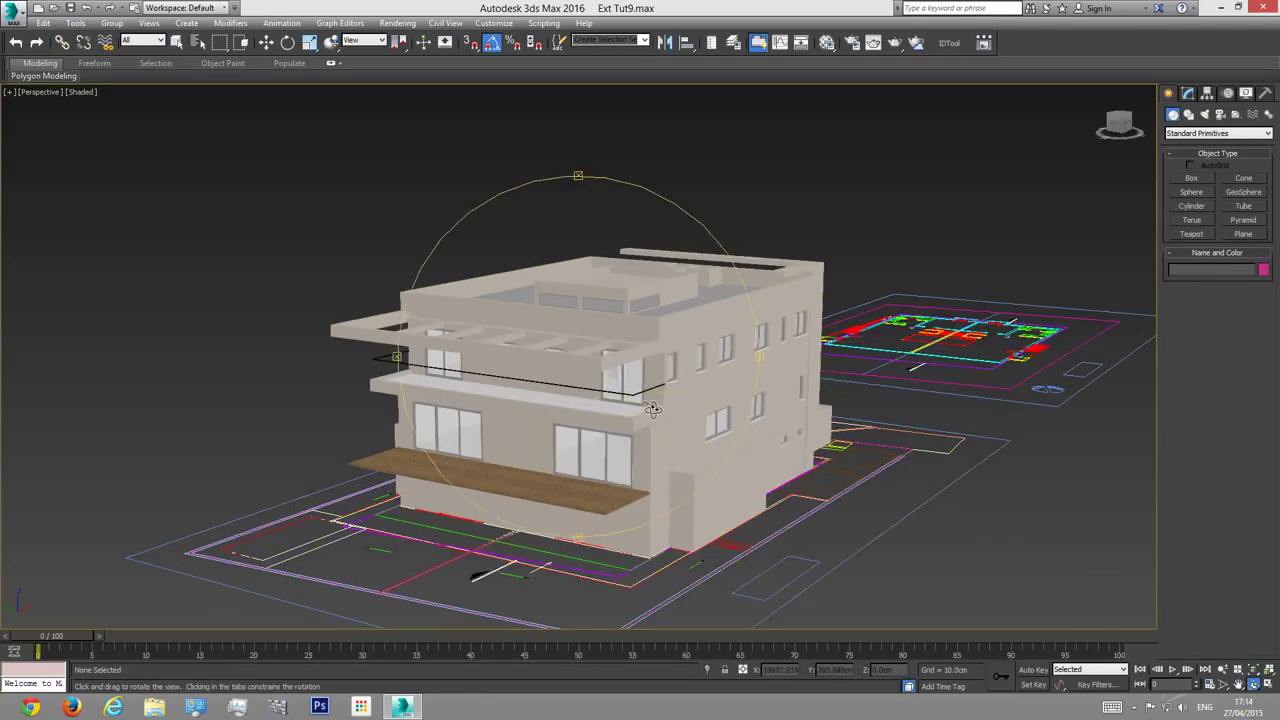
left_click_drag(652, 408, 634, 376)
scroll(532, 420, "up", 5)
scroll(578, 420, "down", 3)
scroll(501, 400, "up", 4)
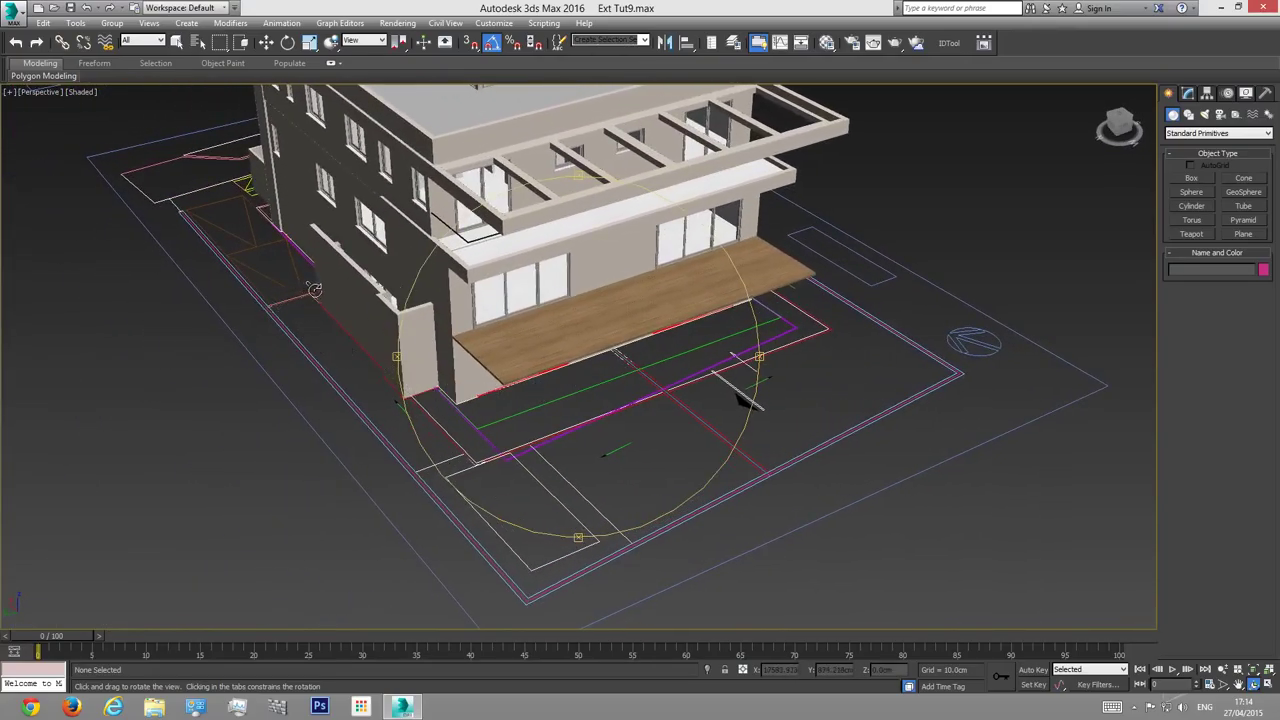
Step: Orbit past the building's side and roof down to an empty view of the ground
left_click_drag(741, 369, 454, 458)
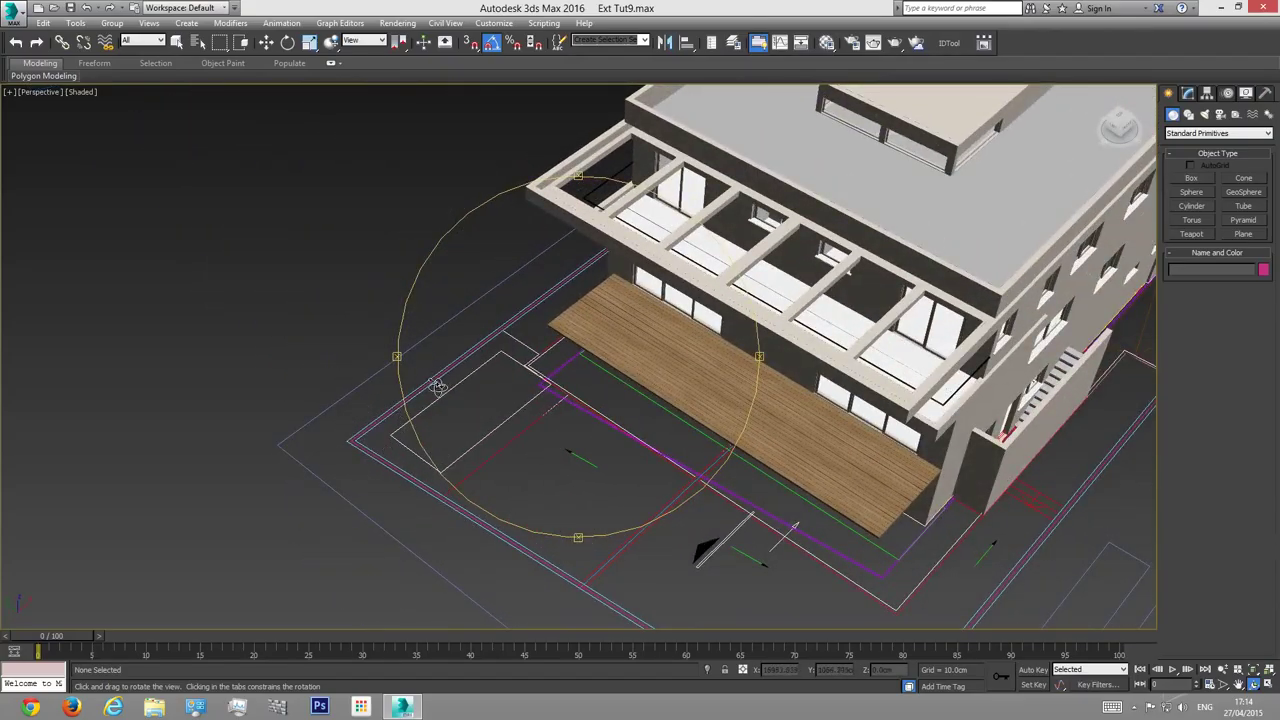
left_click_drag(578, 496, 449, 340)
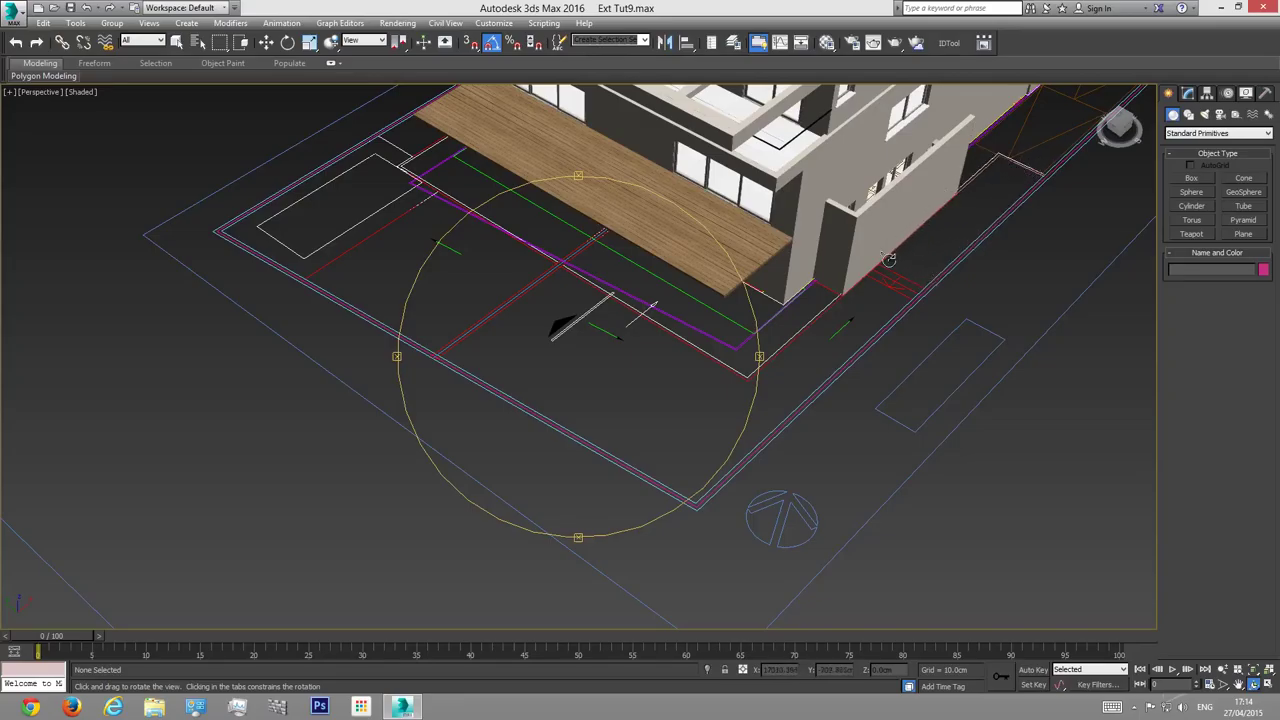
left_click_drag(541, 327, 571, 406)
Step: Switch to Top view and hide the building model group
key("t")
left_click(690, 372)
right_click(690, 372)
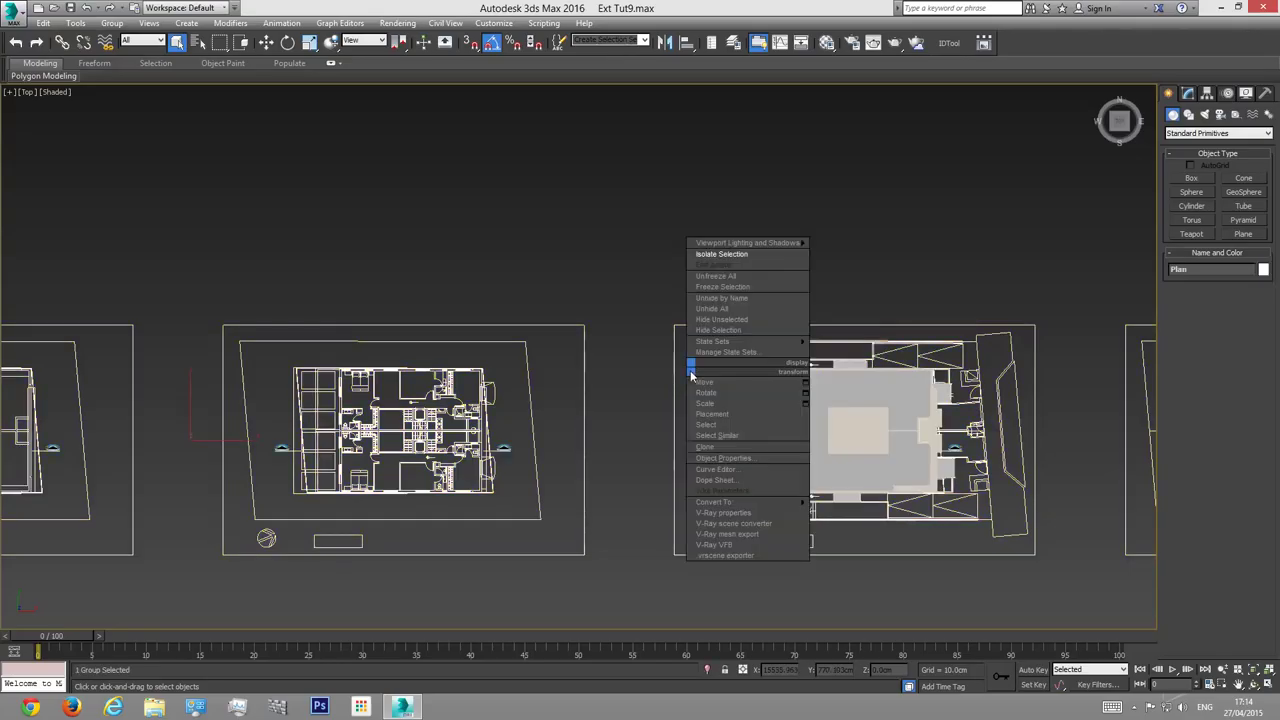
left_click(736, 322)
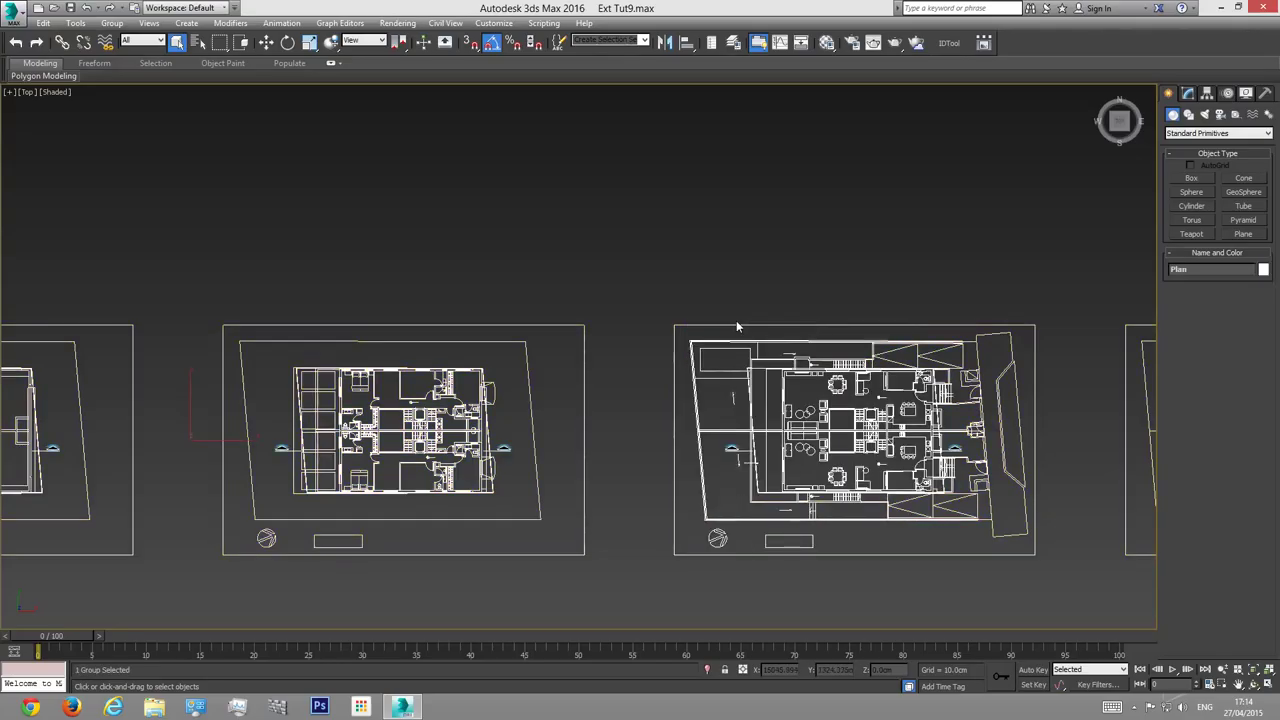
left_click(846, 232)
Step: Zoom to the central floor plan, start a Line spline, and turn on snapping
scroll(880, 450, "up", 5)
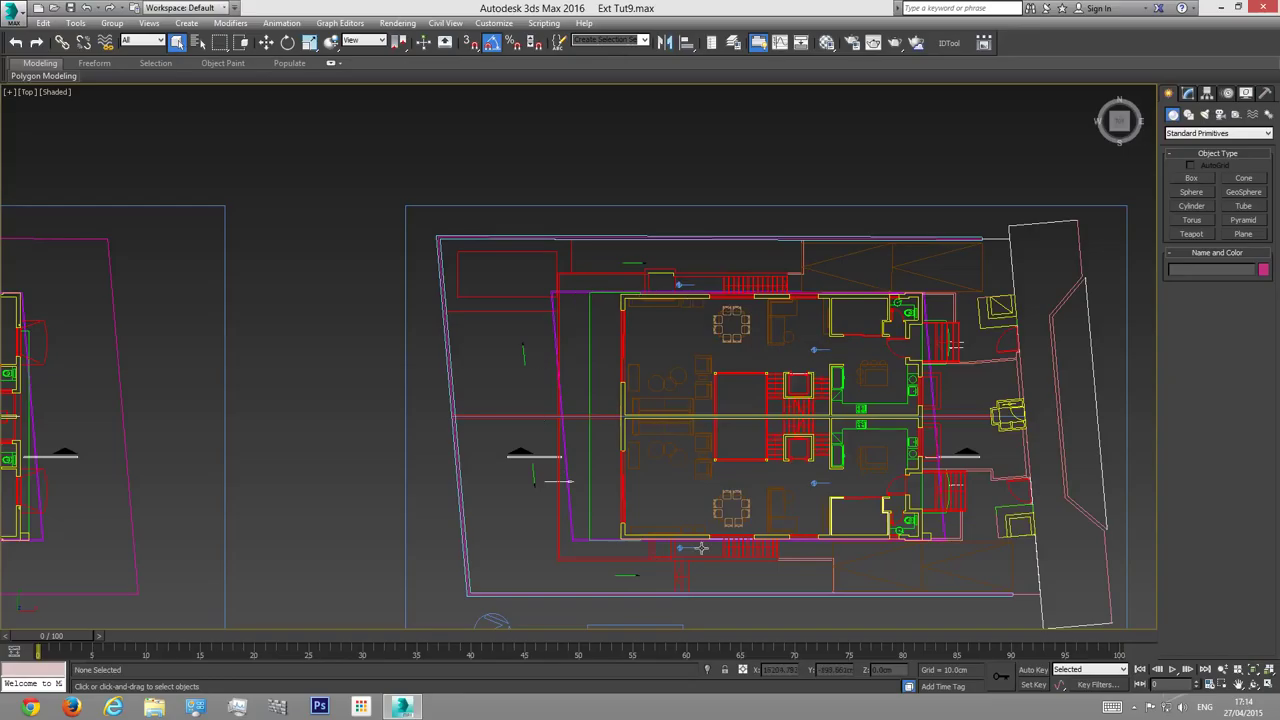
scroll(572, 481, "down", 5)
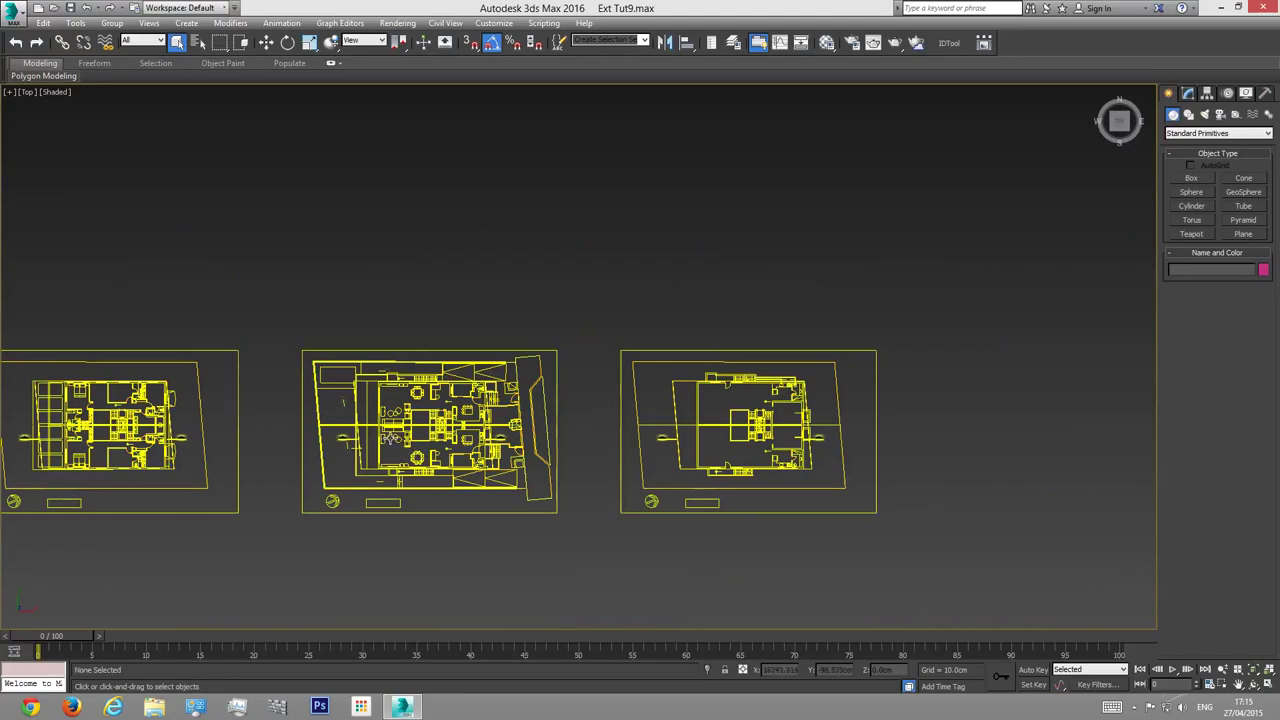
scroll(520, 430, "up", 4)
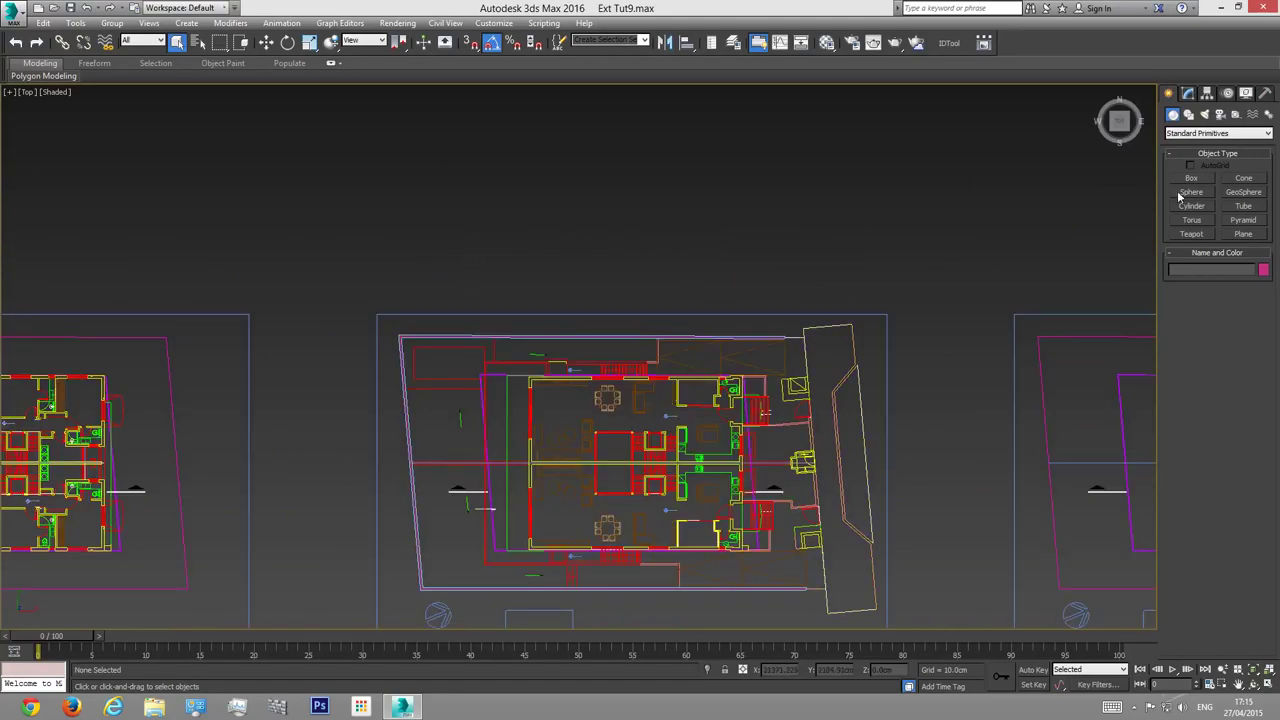
left_click(1189, 115)
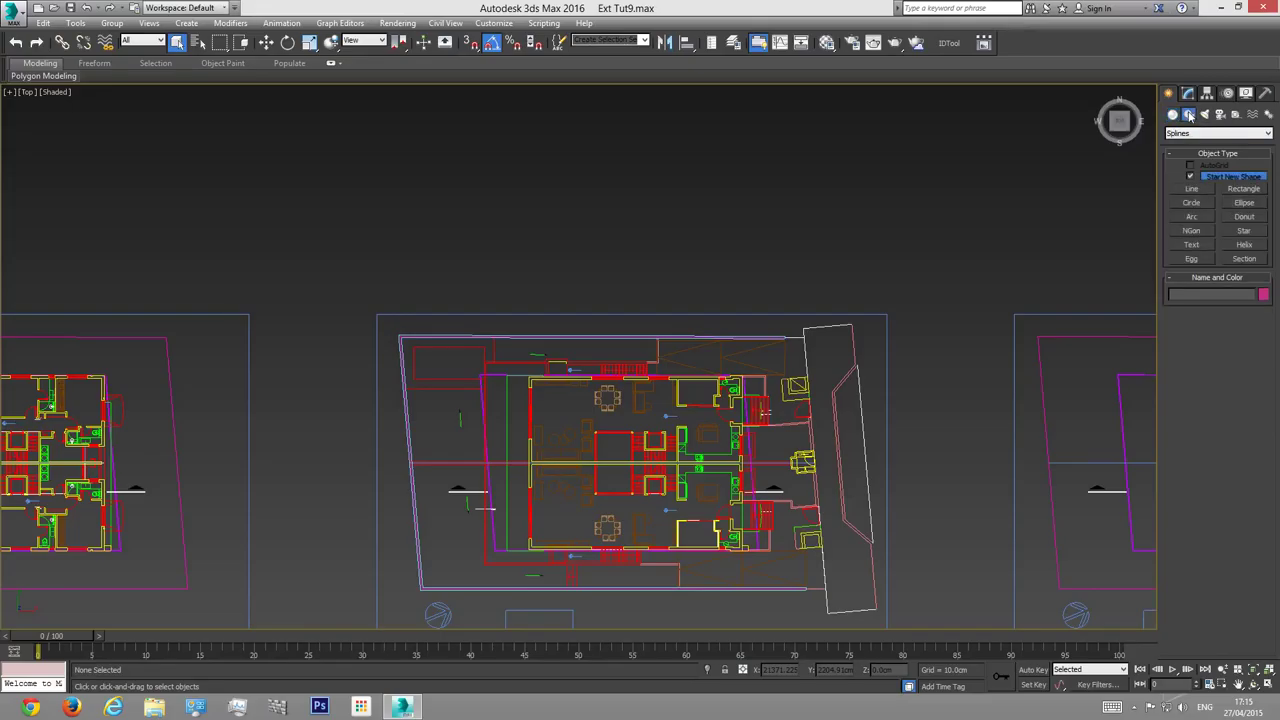
left_click(1192, 189)
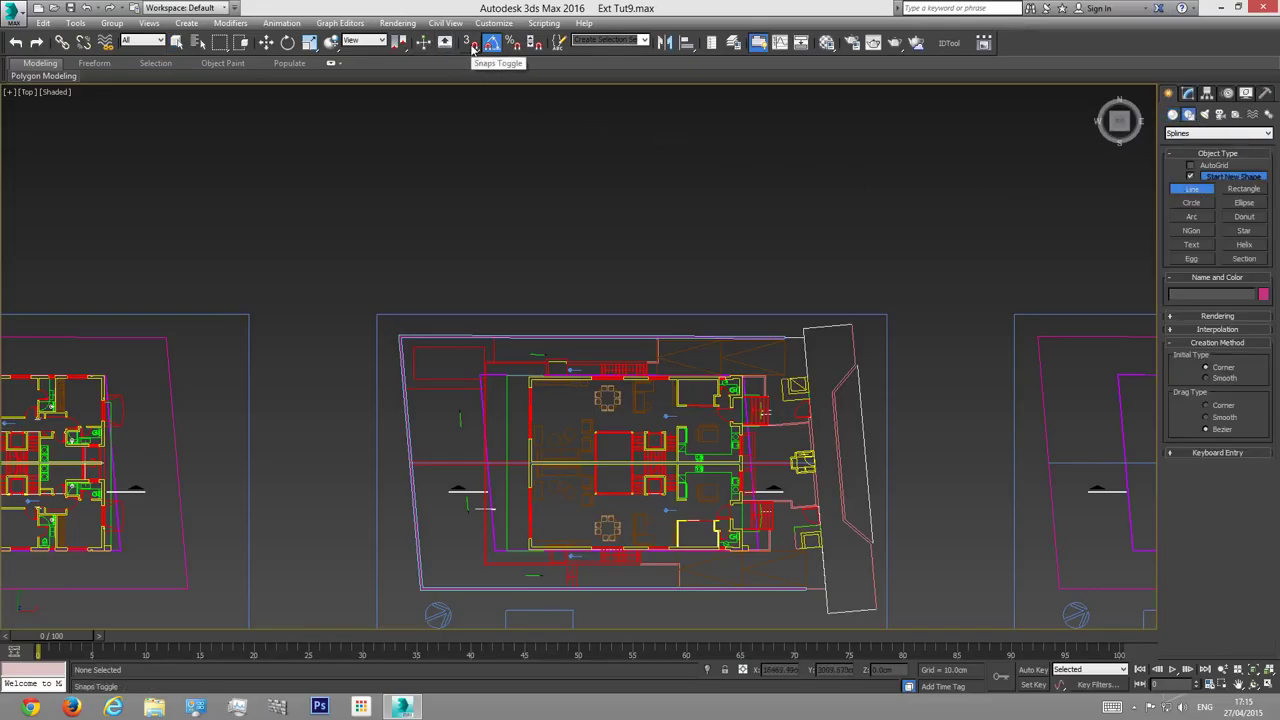
left_click(470, 43)
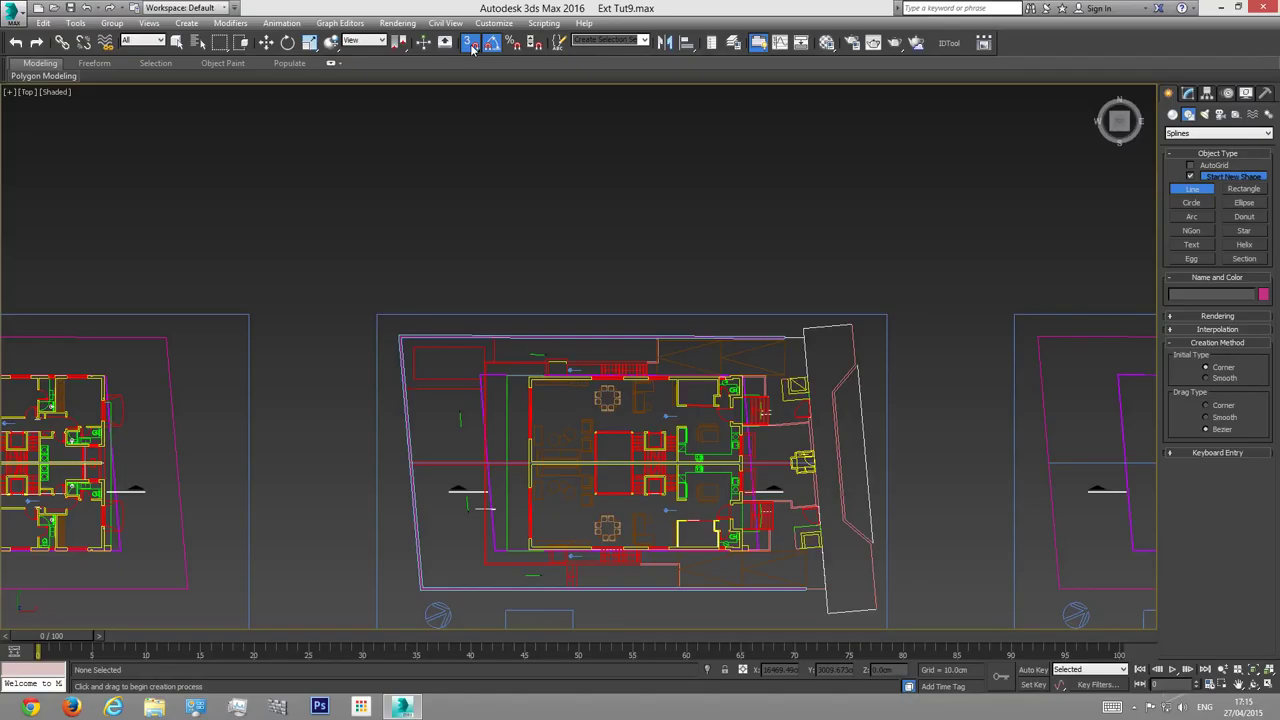
Step: Check the snap settings and zoom in on the floor plan
right_click(473, 46)
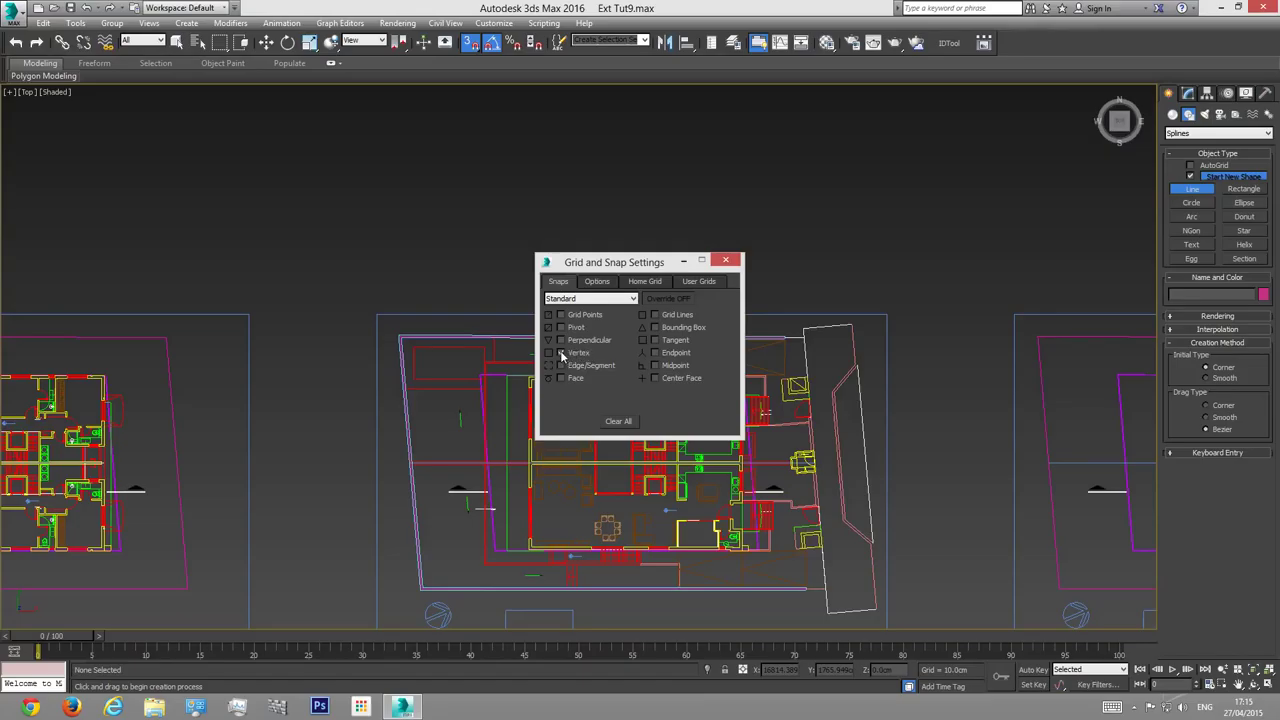
left_click(726, 263)
scroll(600, 316, "up", 6)
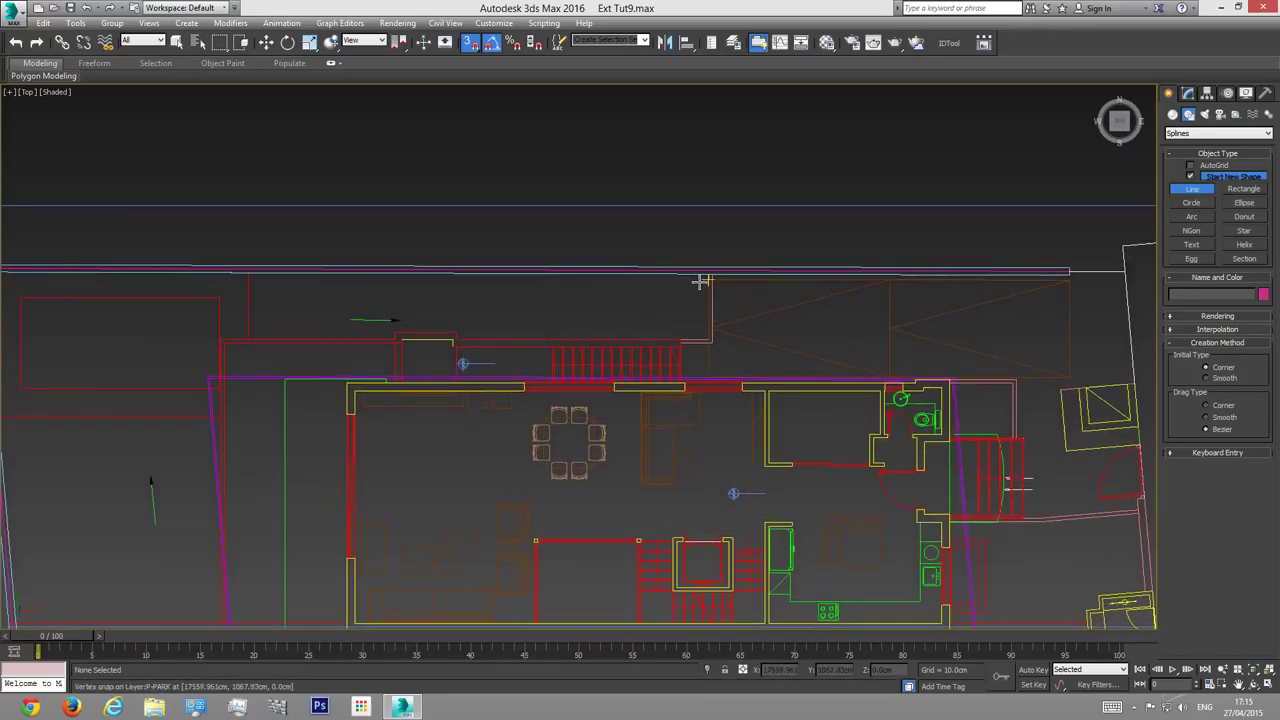
scroll(701, 283, "up", 5)
Step: Trace the outline's first points along the left, bottom and inner wall corners
left_click(722, 258)
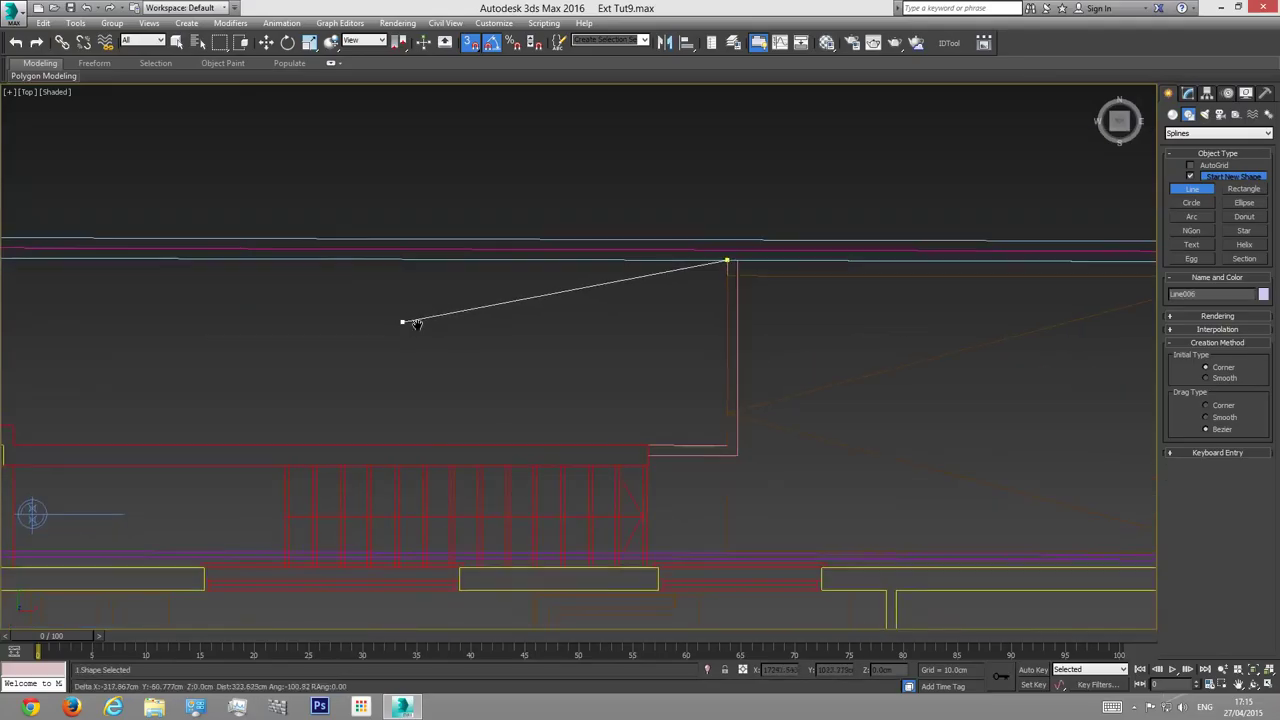
scroll(443, 333, "up", 6)
left_click(410, 293)
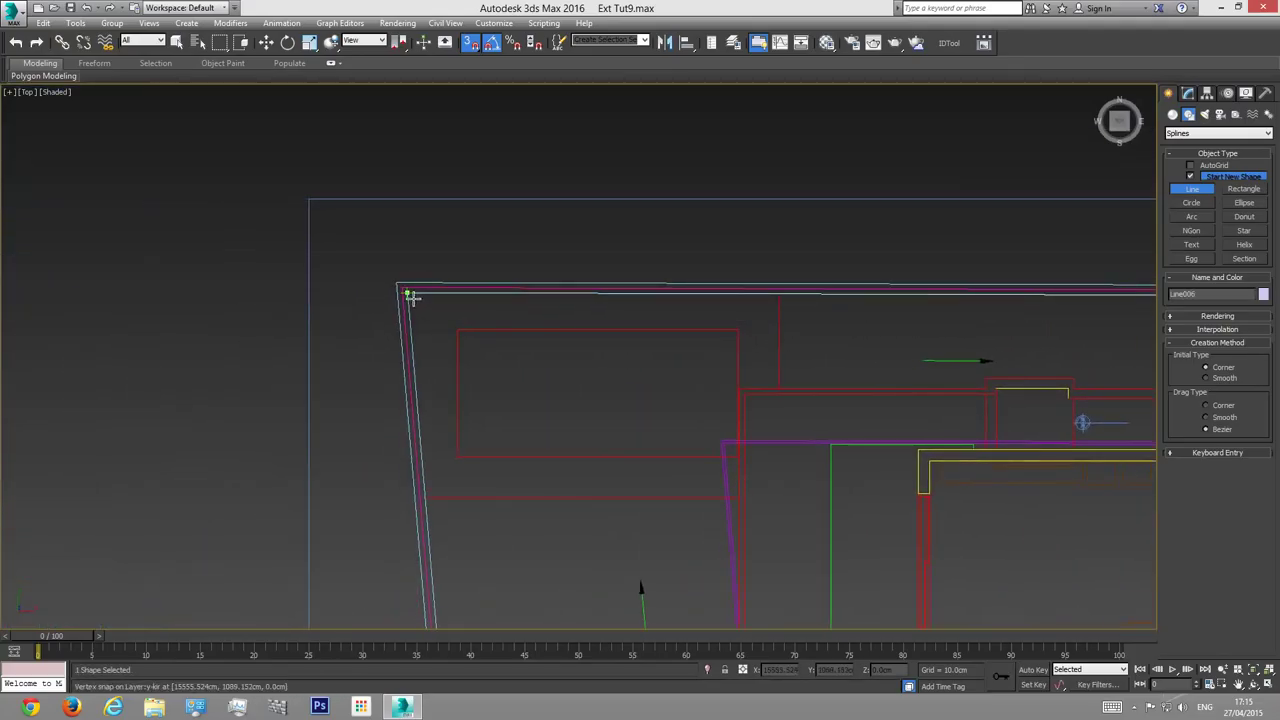
middle_click_drag(410, 293, 449, 149)
scroll(491, 423, "down", 5)
left_click(458, 529)
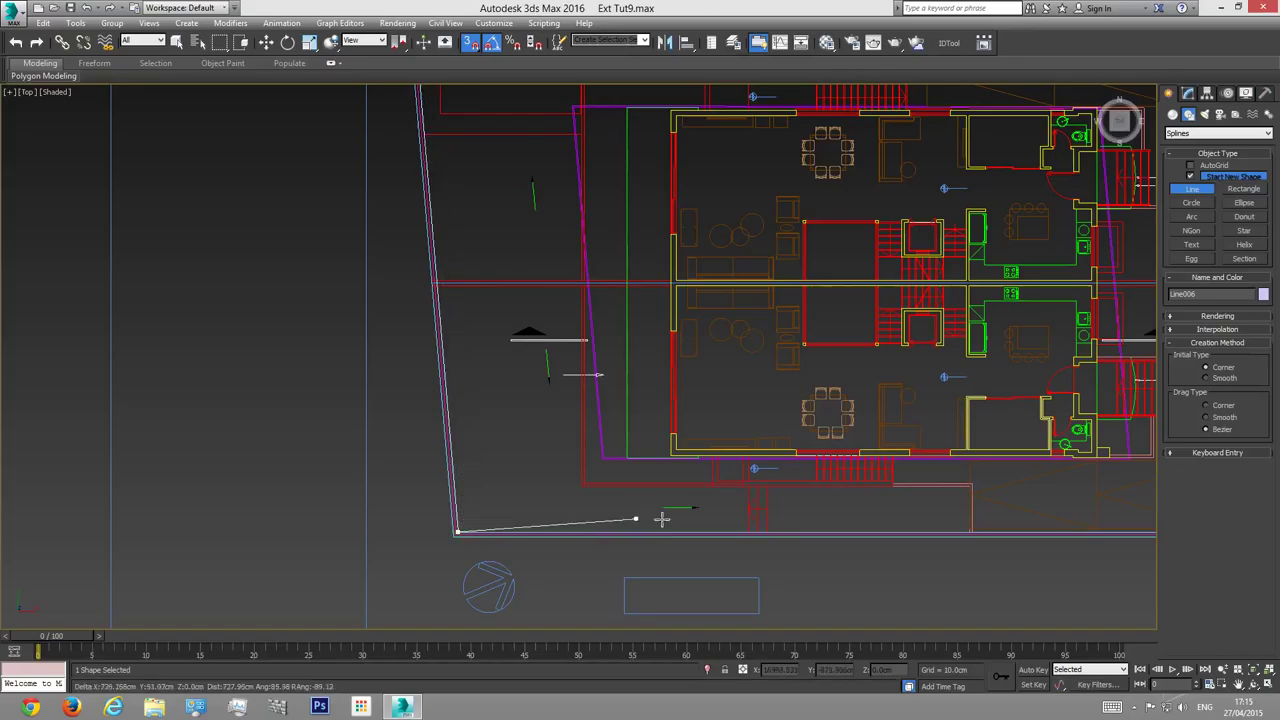
scroll(610, 488, "up", 4)
left_click(686, 505)
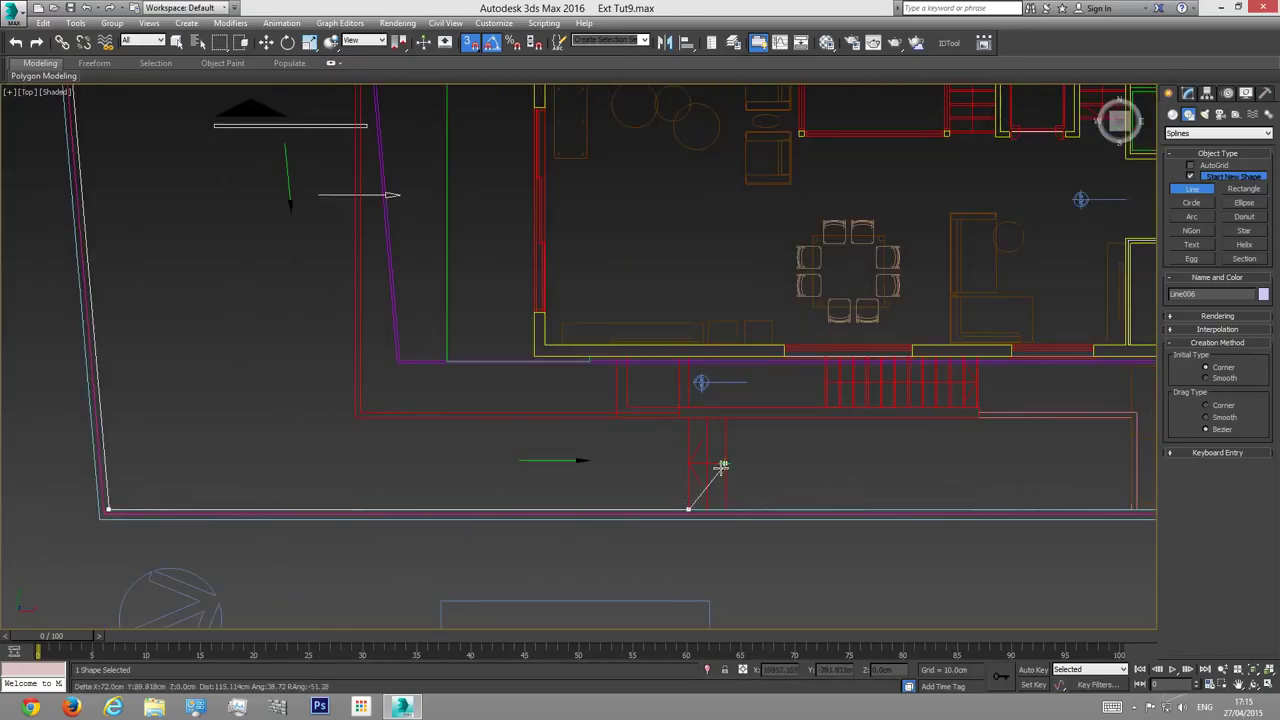
left_click(687, 419)
left_click(616, 418)
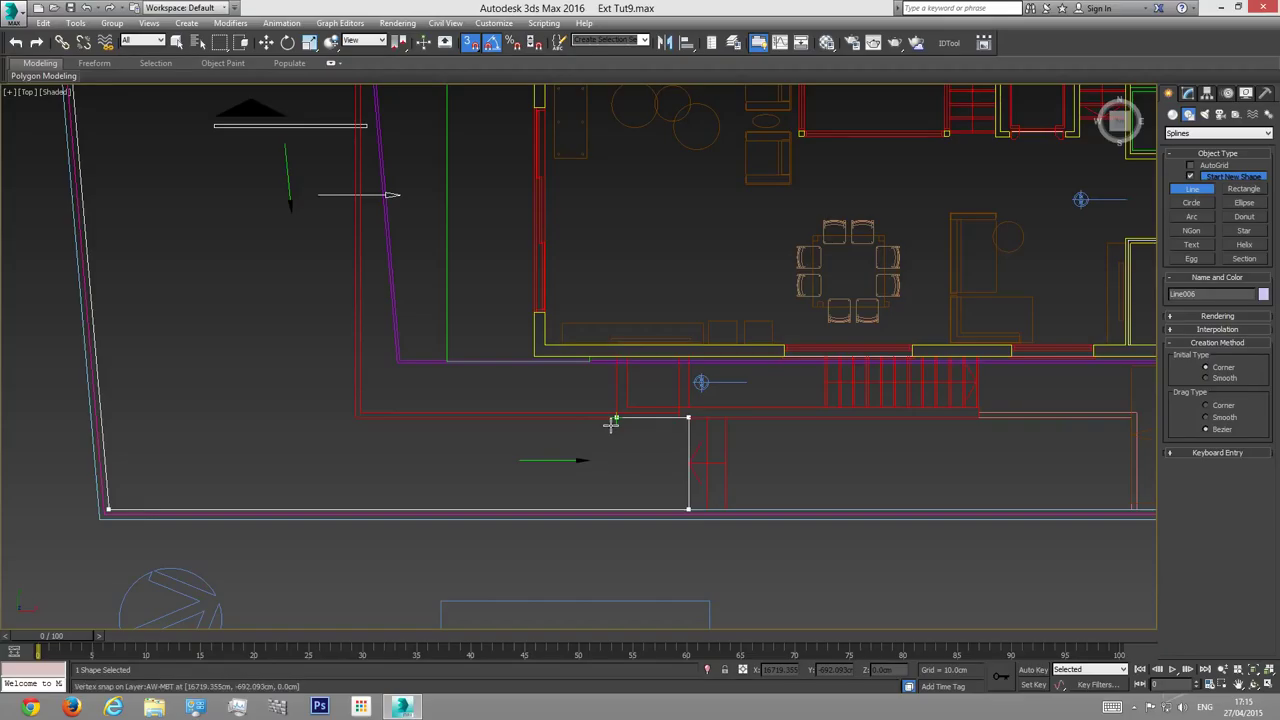
scroll(611, 360, "up", 5)
left_click(620, 350)
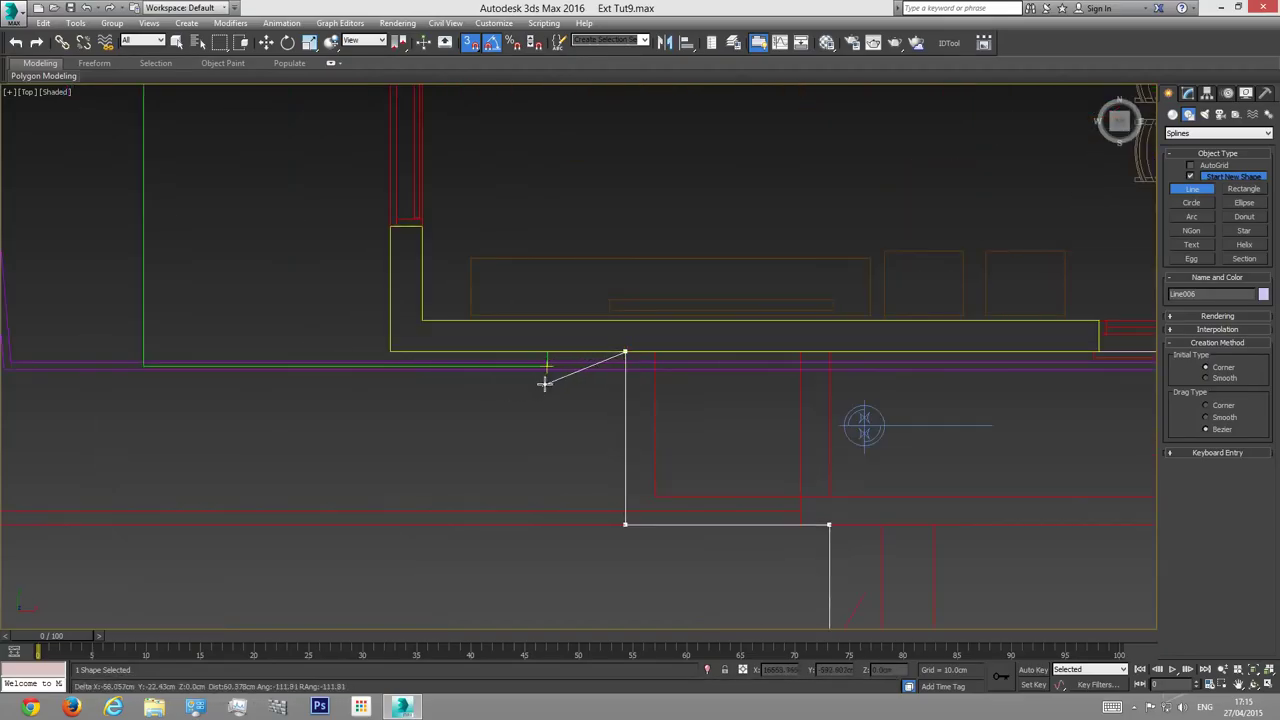
scroll(578, 452, "down", 5)
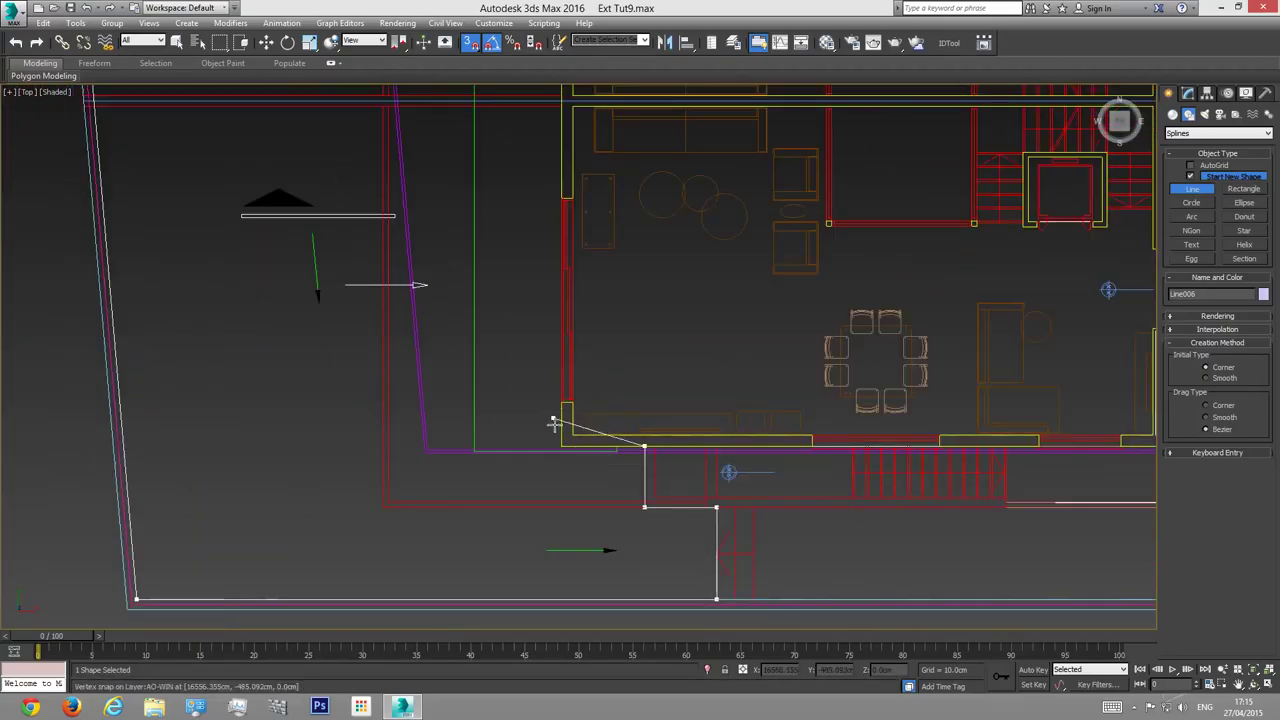
left_click(561, 445)
Step: Continue the outline along the remaining vertical and horizontal wall edges
scroll(520, 517, "down", 3)
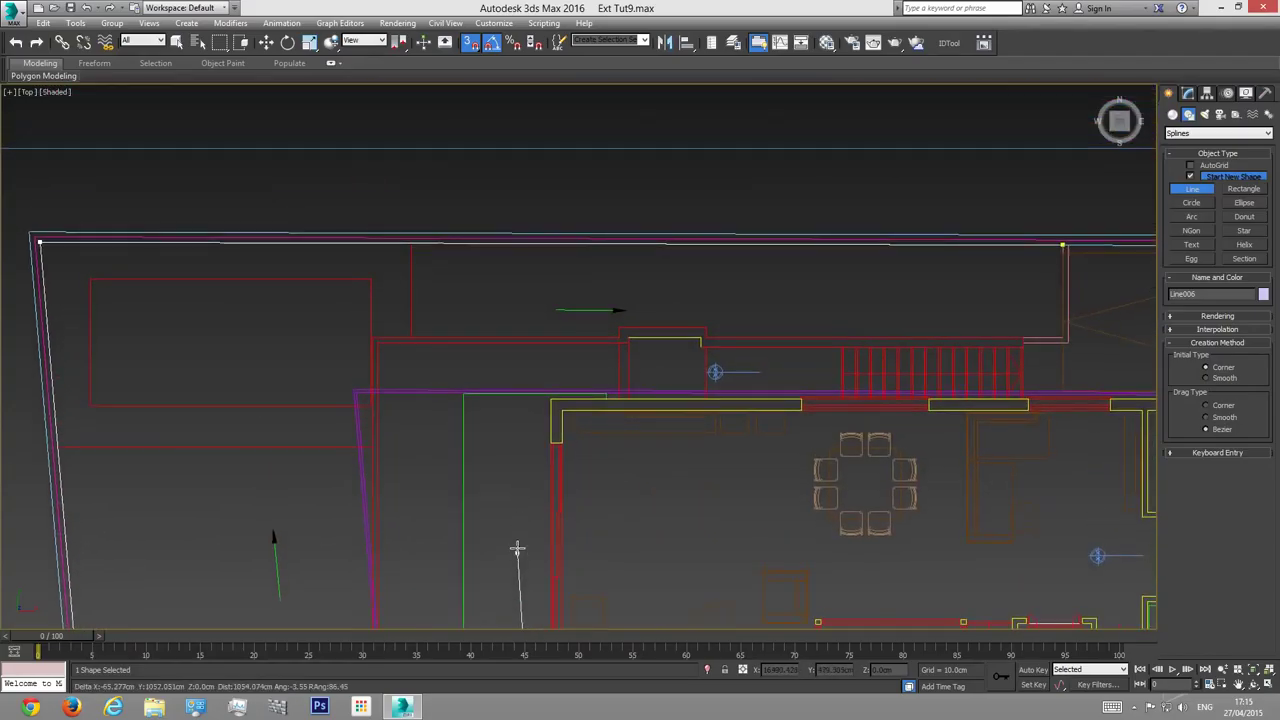
scroll(548, 397, "up", 6)
left_click(554, 400)
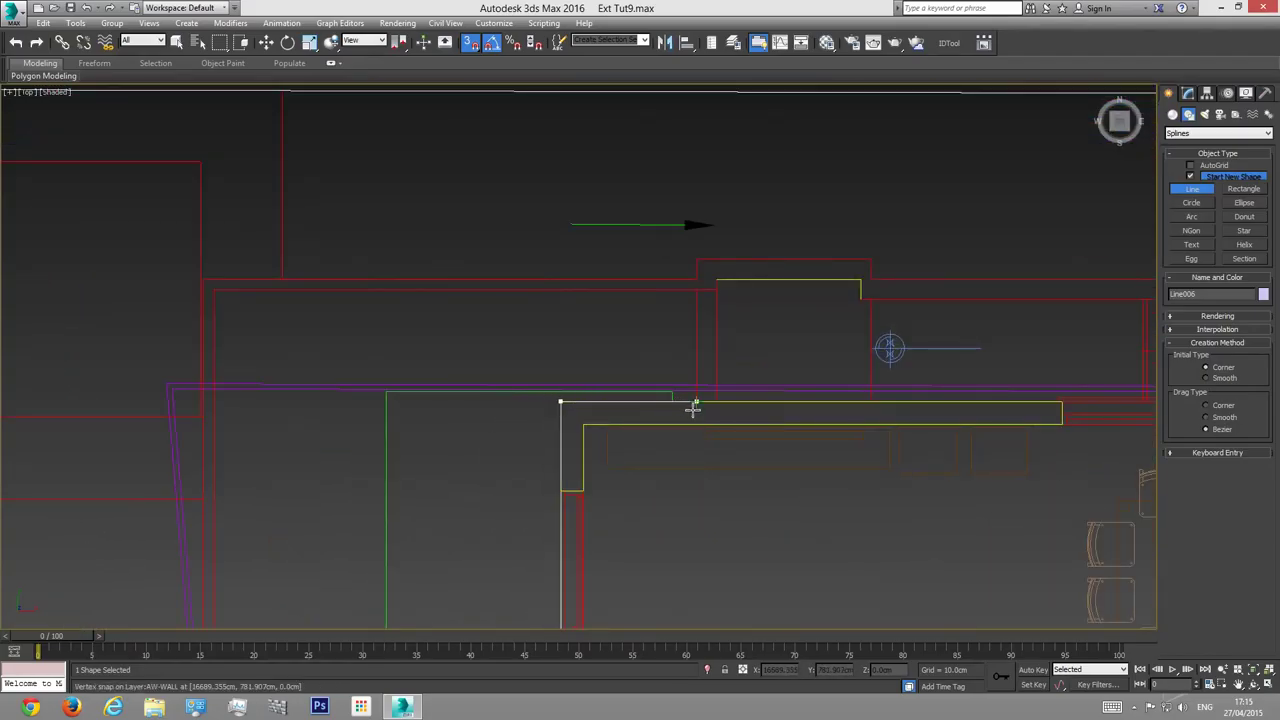
scroll(786, 409, "down", 1)
scroll(823, 443, "up", 1)
left_click(554, 500)
left_click(554, 357)
left_click(728, 357)
left_click(728, 378)
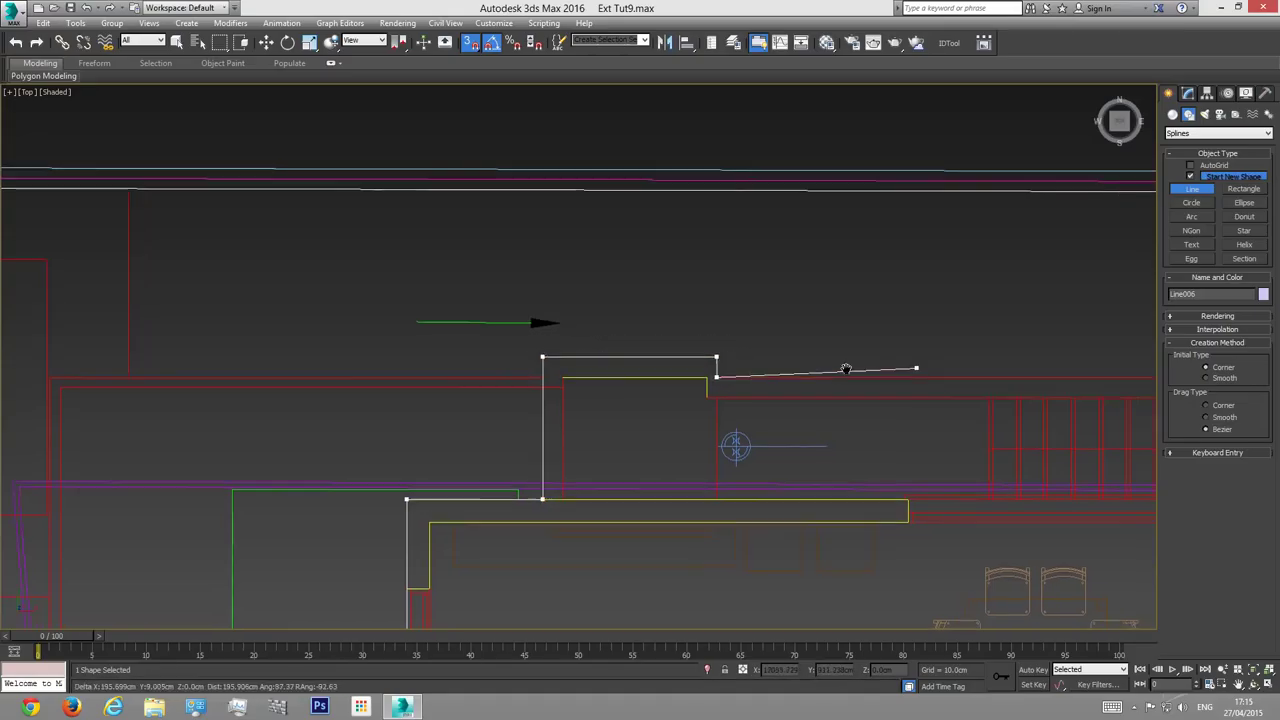
key("i")
Step: Add the last corner, close the spline at its starting point, and return to Perspective
left_click(1117, 385)
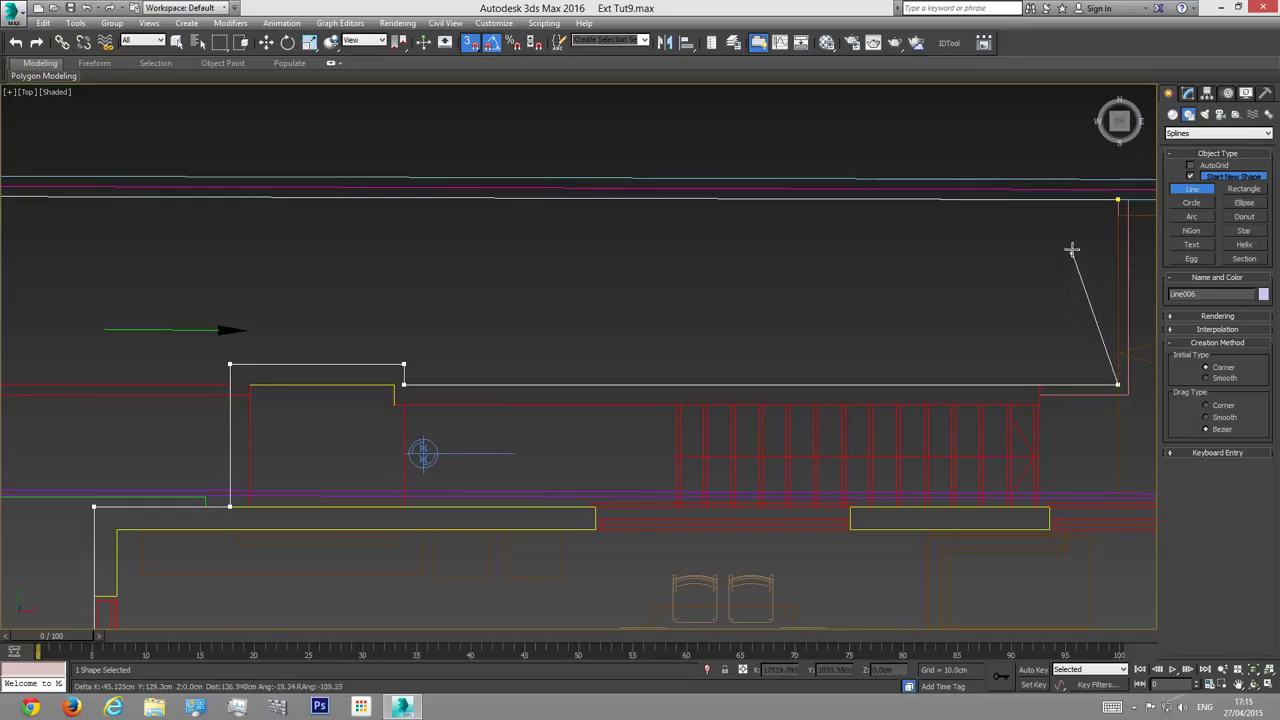
left_click(1117, 200)
left_click(613, 398)
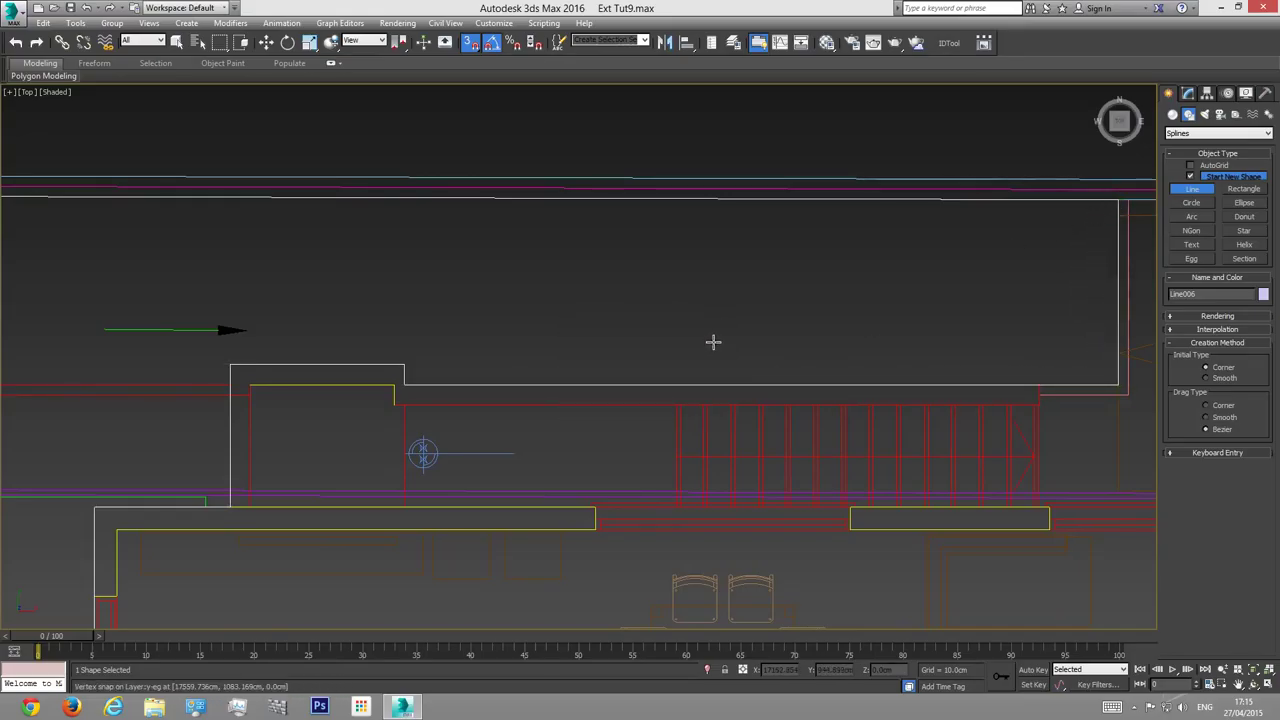
key("p")
key("ctrl+r")
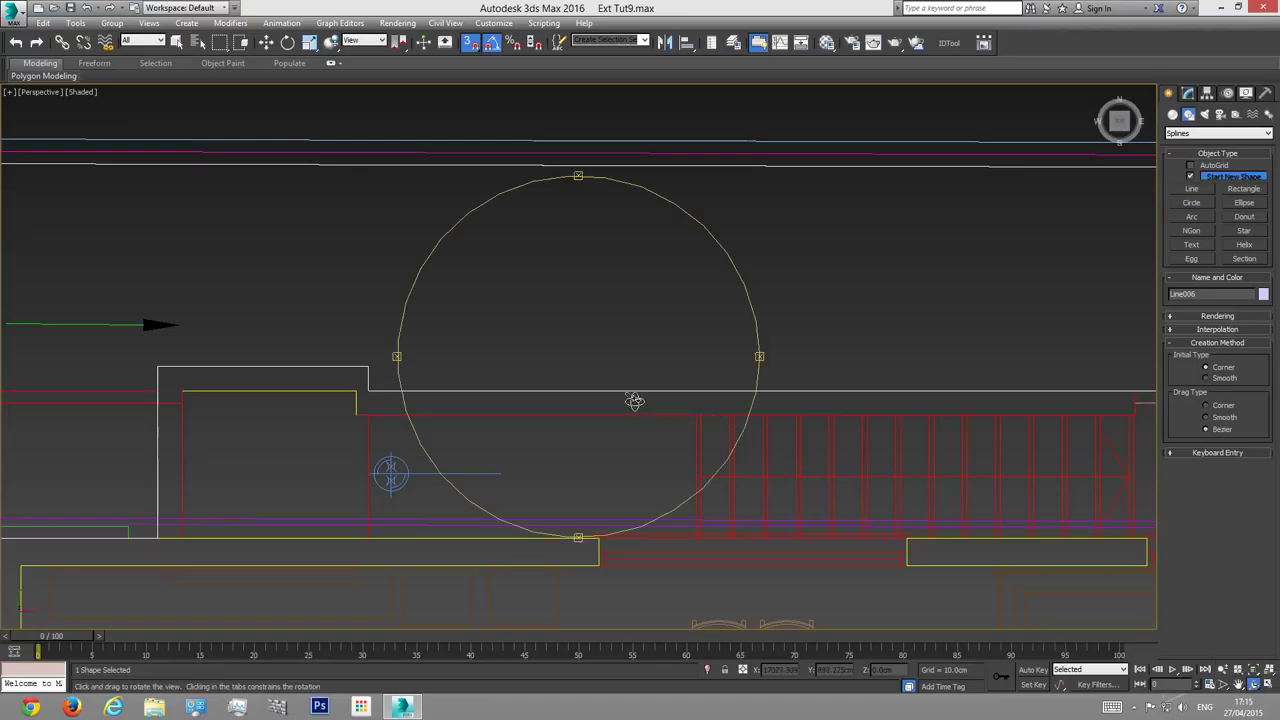
Step: Orbit to a diagonal view of the plan, end line drawing, and briefly isolate then unhide everything
left_click_drag(634, 400, 657, 309)
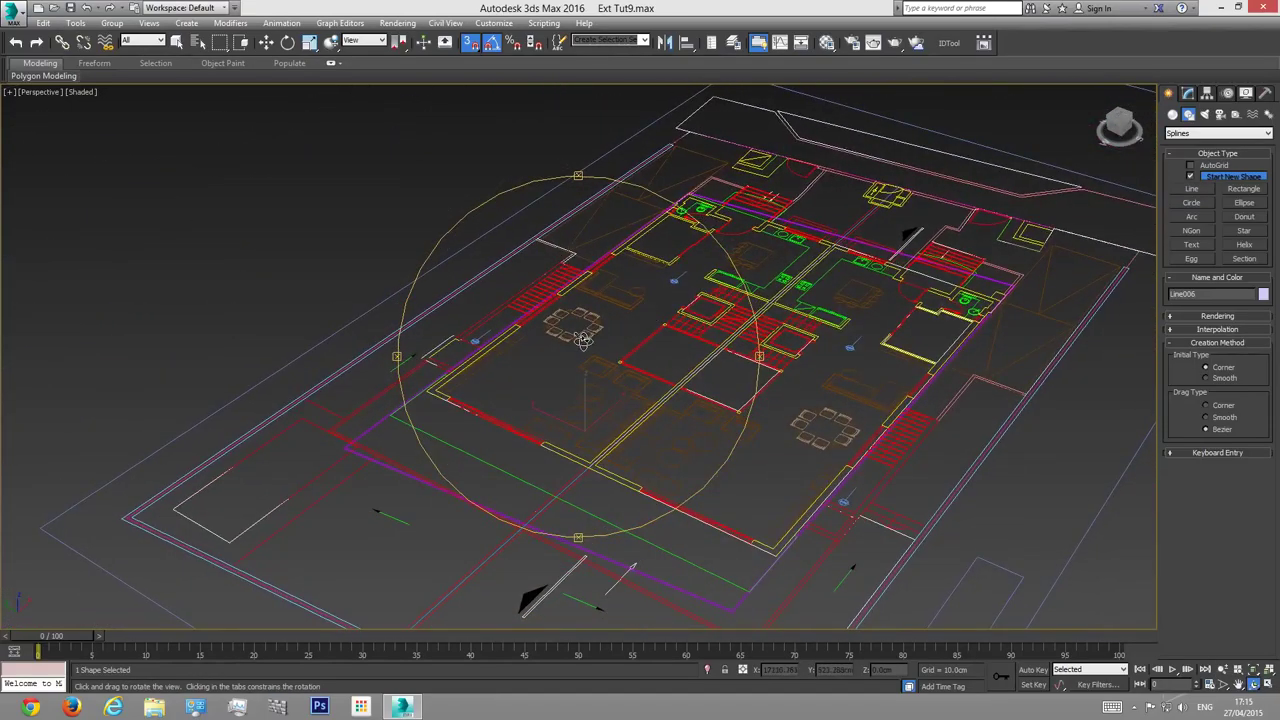
left_click_drag(582, 340, 573, 375)
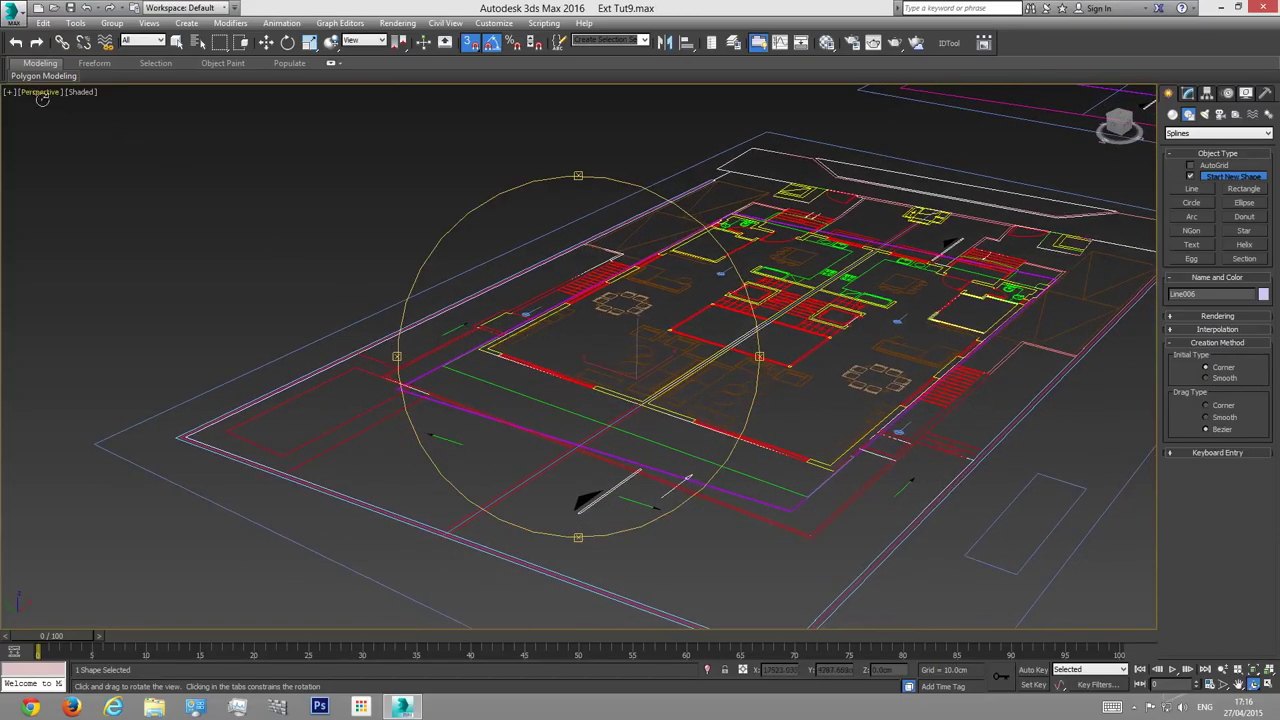
left_click_drag(560, 398, 578, 394)
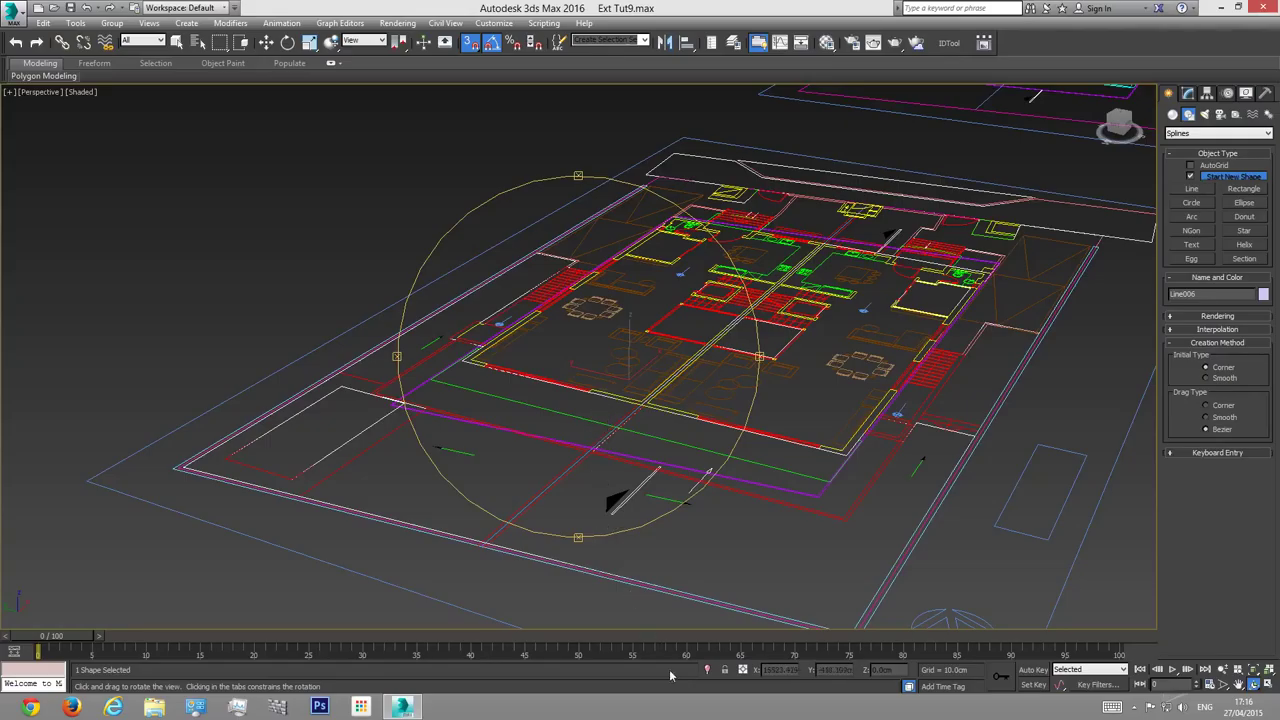
right_click(636, 376)
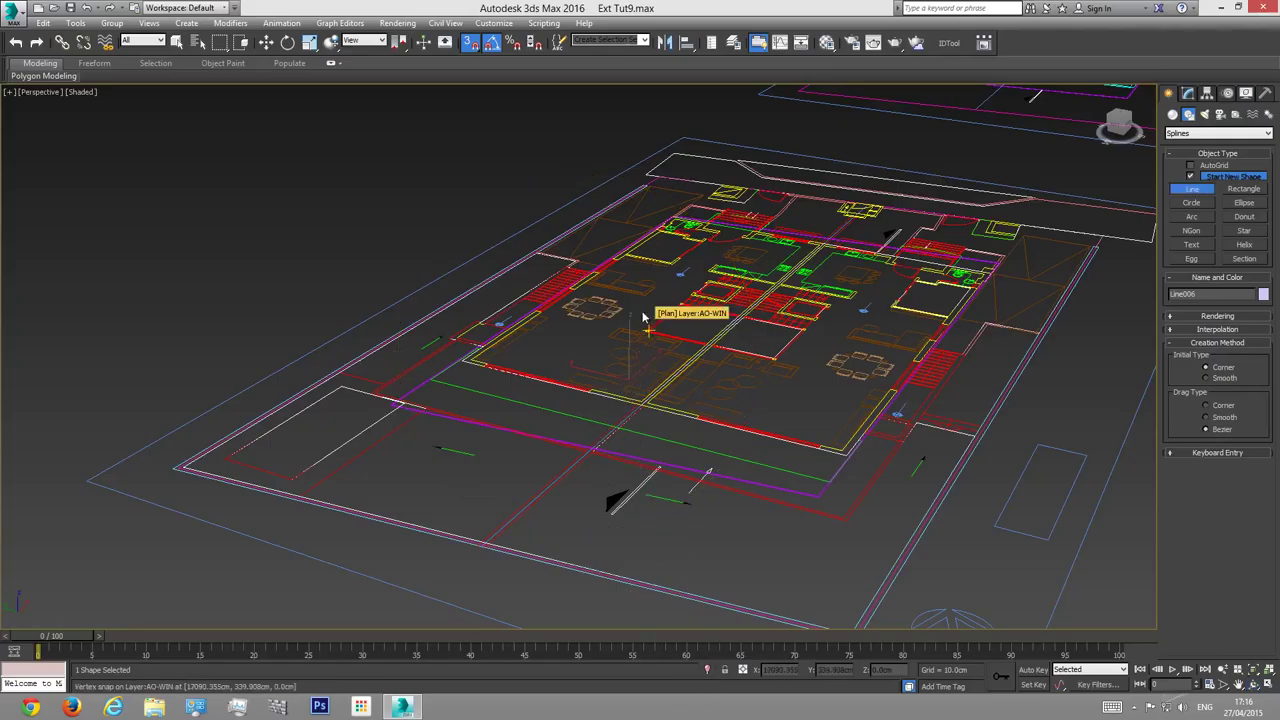
right_click(645, 317)
right_click(647, 317)
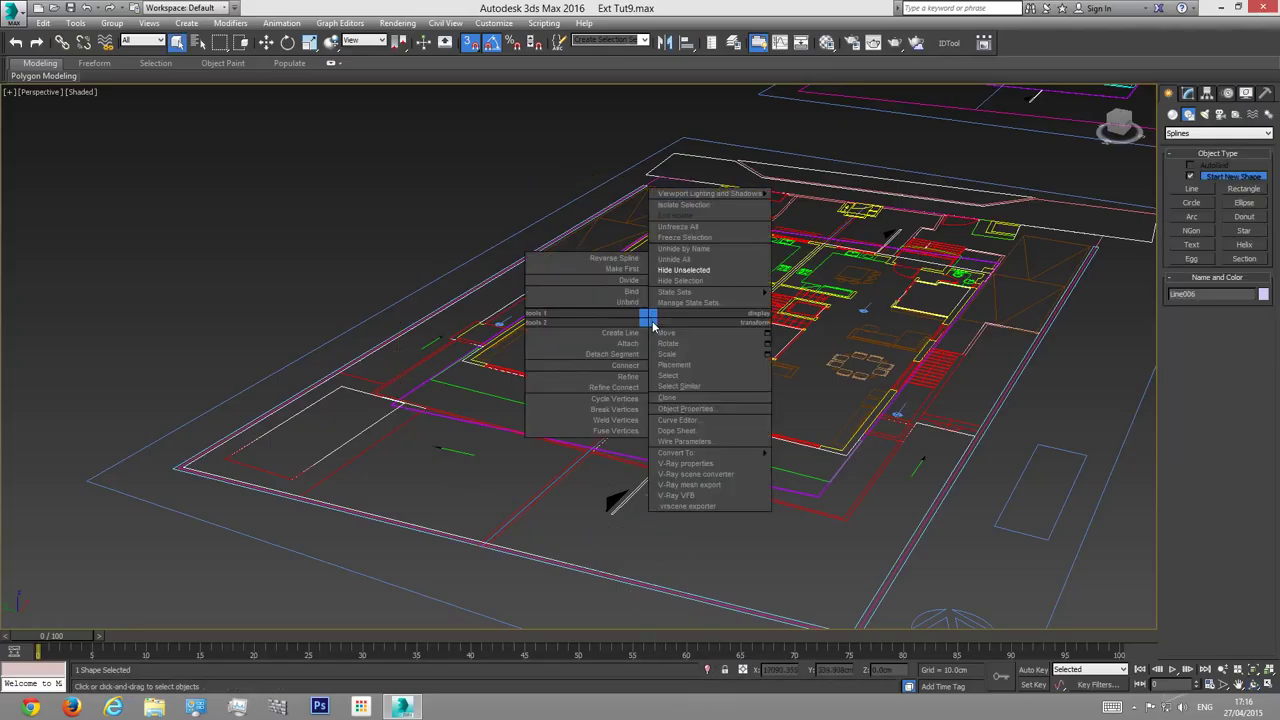
left_click(702, 272)
right_click(624, 291)
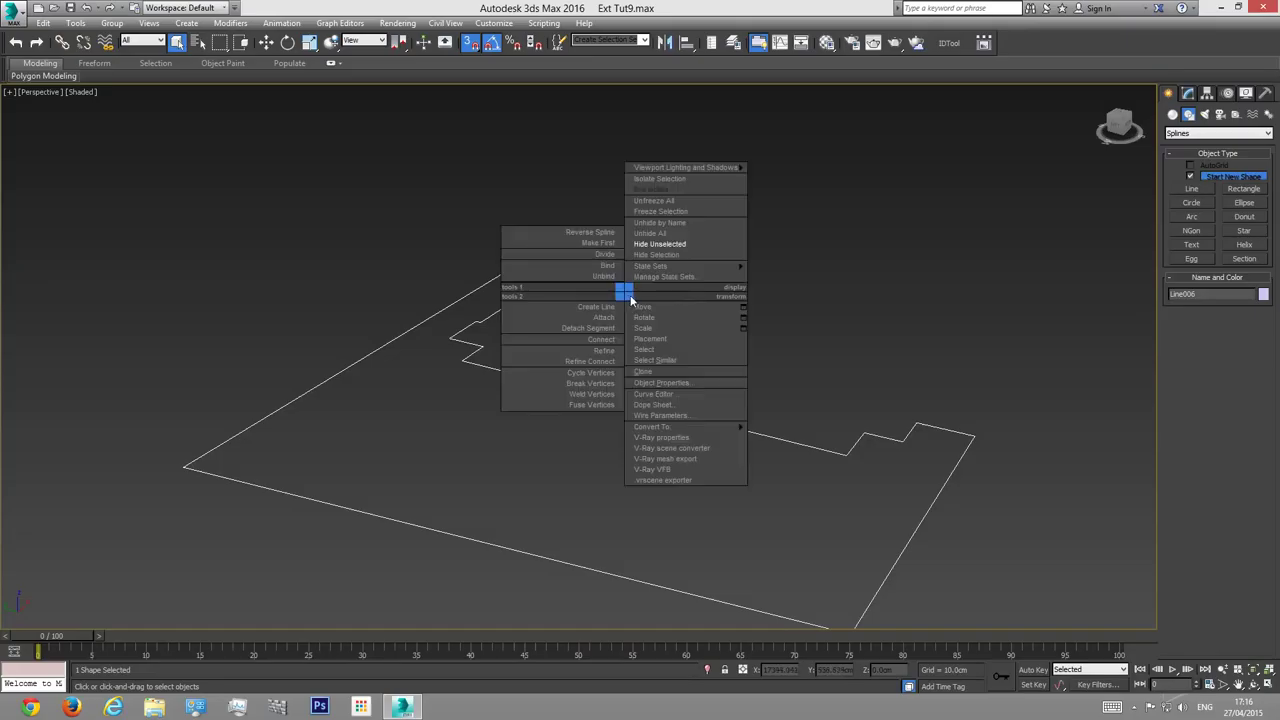
left_click(651, 234)
Step: Pan to the front of the site and hide the Plan linework group
scroll(450, 435, "up", 2)
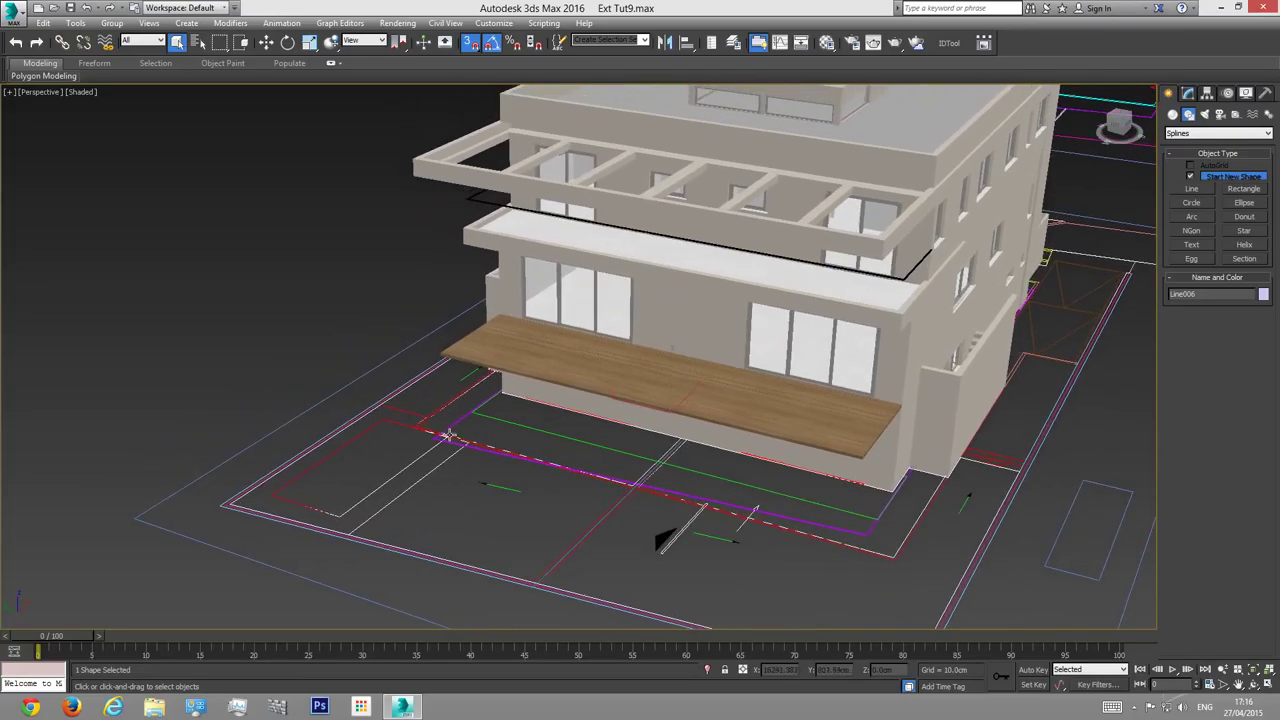
middle_click_drag(478, 420, 482, 414)
middle_click_drag(806, 514, 746, 413)
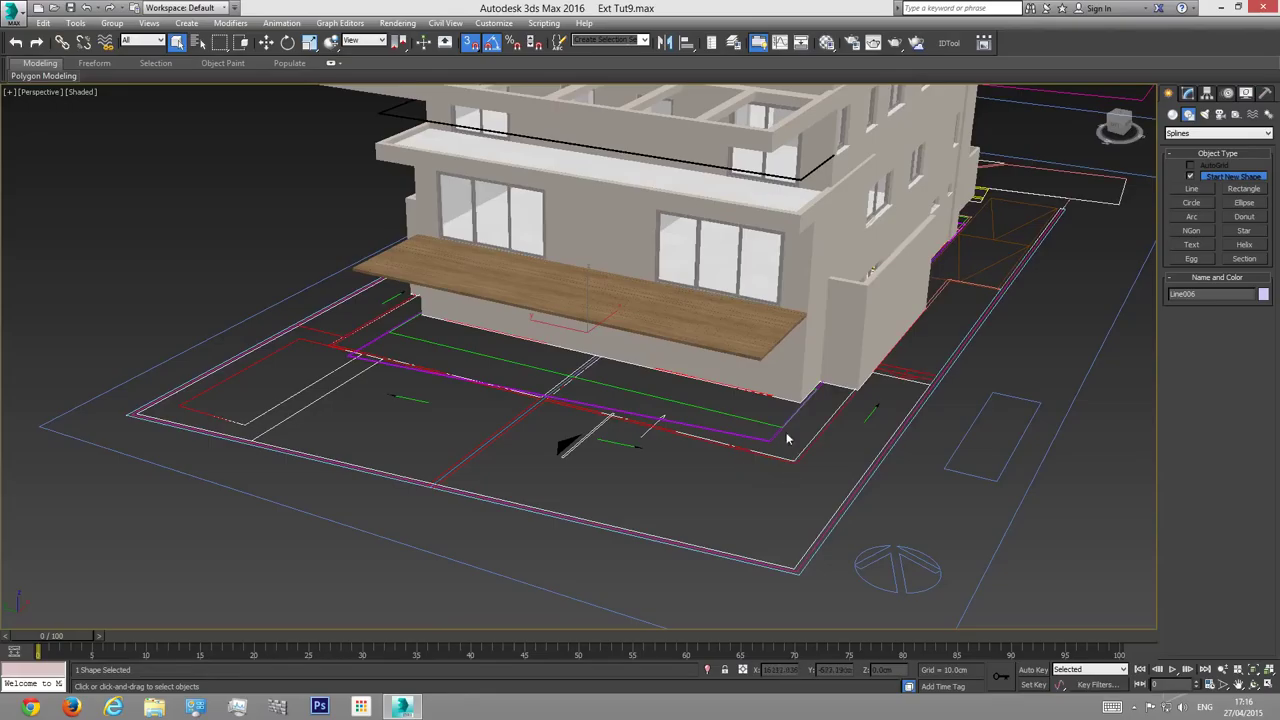
left_click(765, 440)
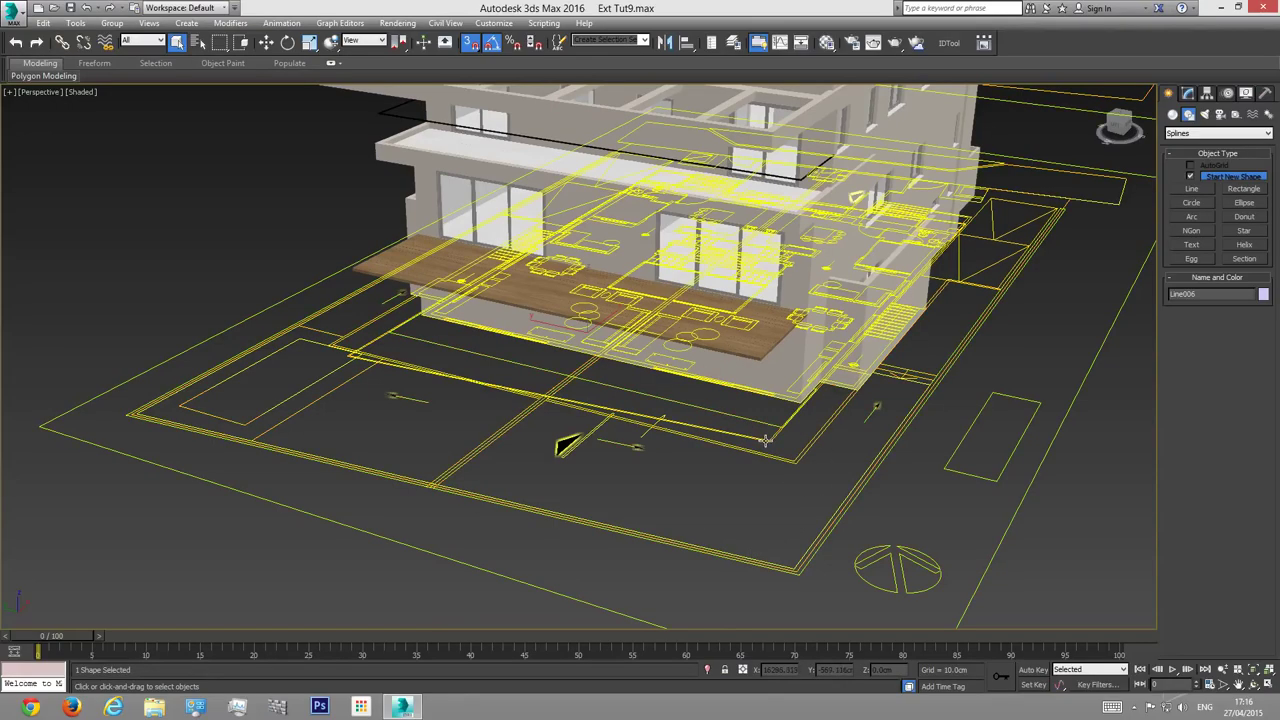
left_click(765, 440)
right_click(767, 446)
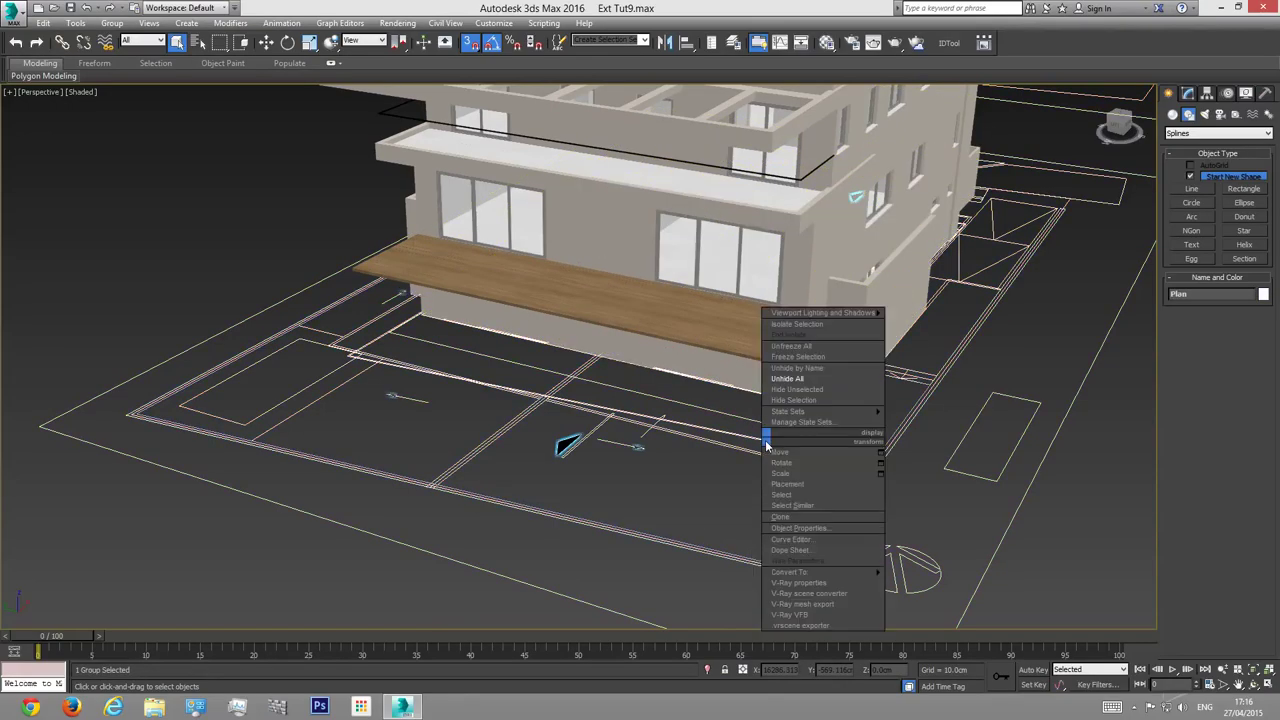
left_click(800, 404)
Step: Convert the Line006 outline to an Editable Poly and start moving it toward deck level
left_click(826, 525)
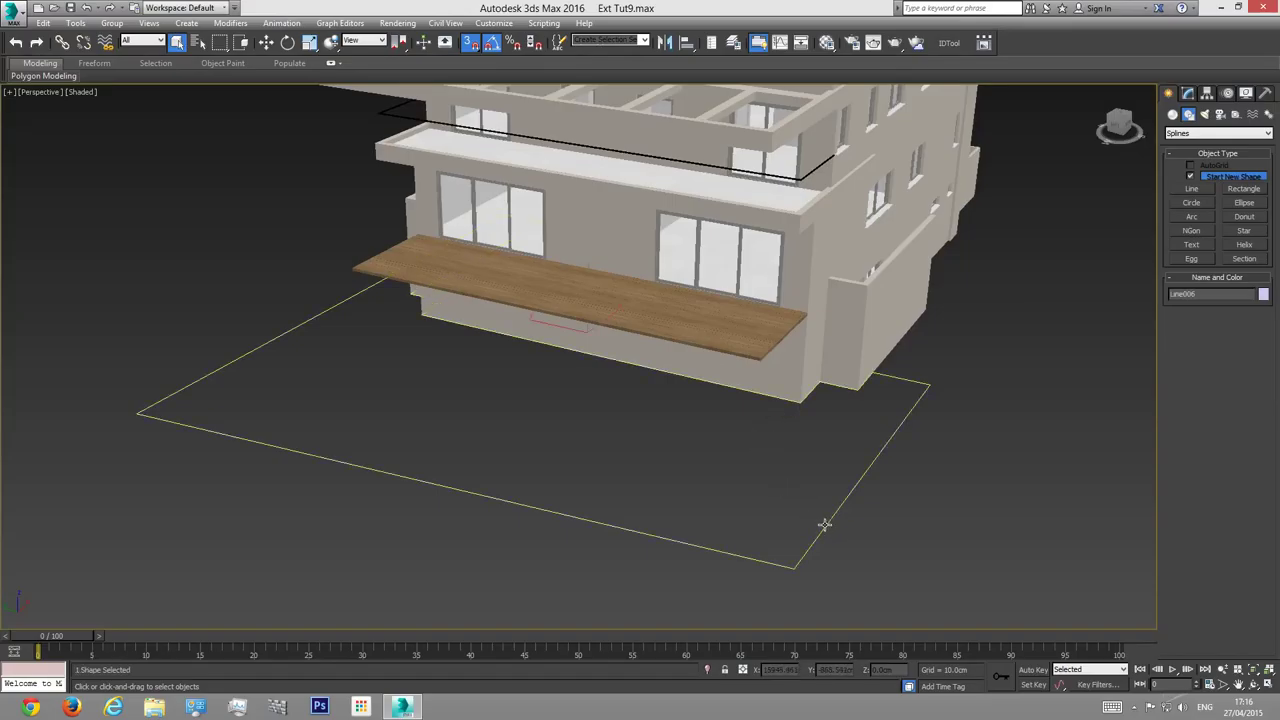
right_click(845, 491)
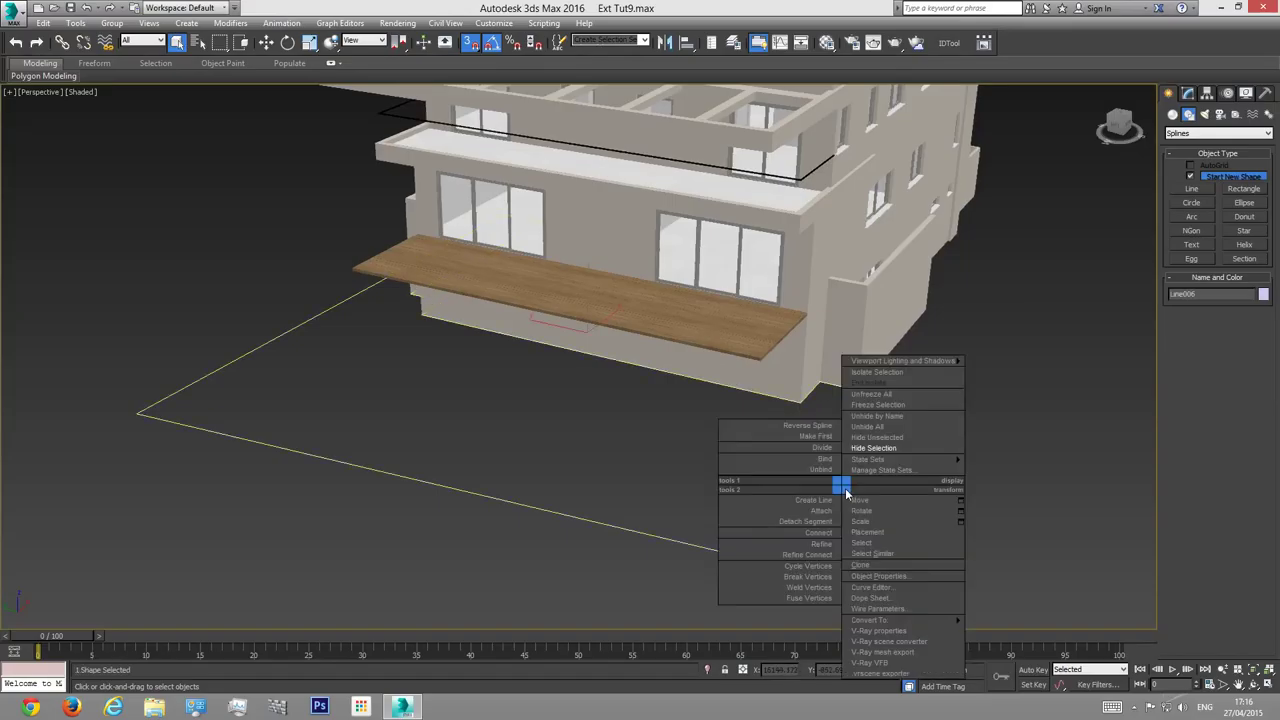
mouse_move(880, 620)
left_click(1018, 642)
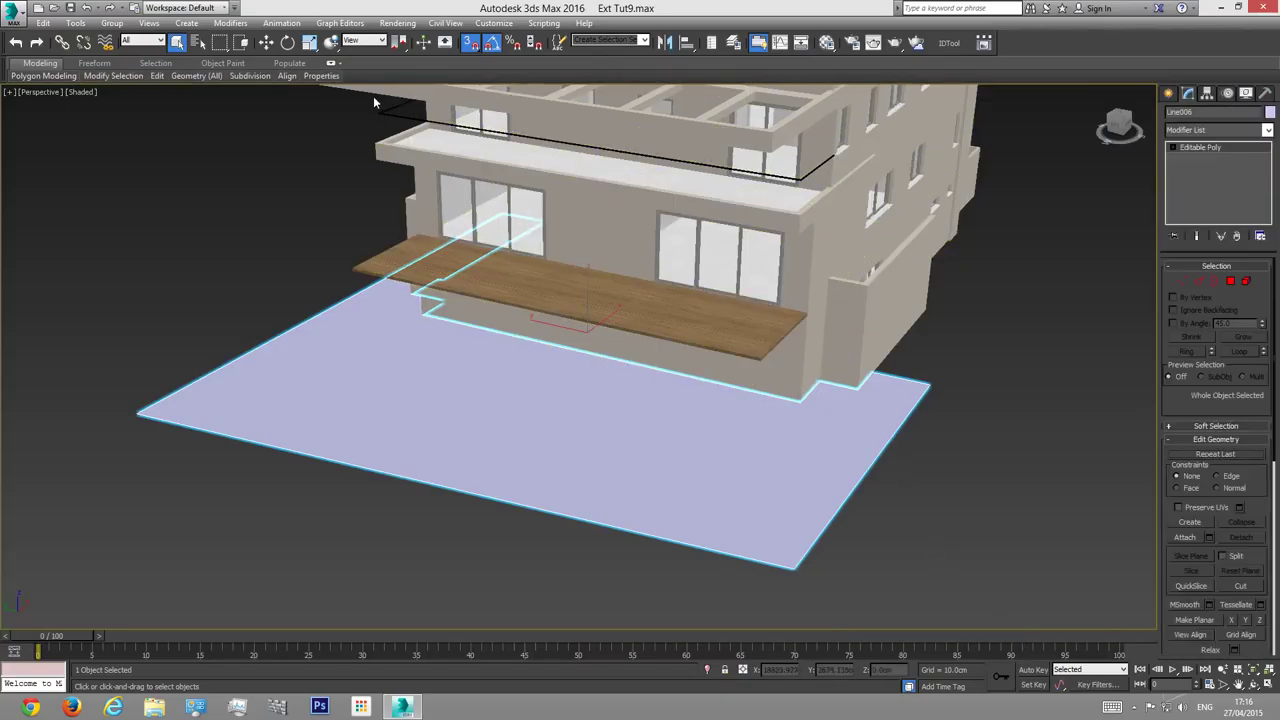
left_click(266, 43)
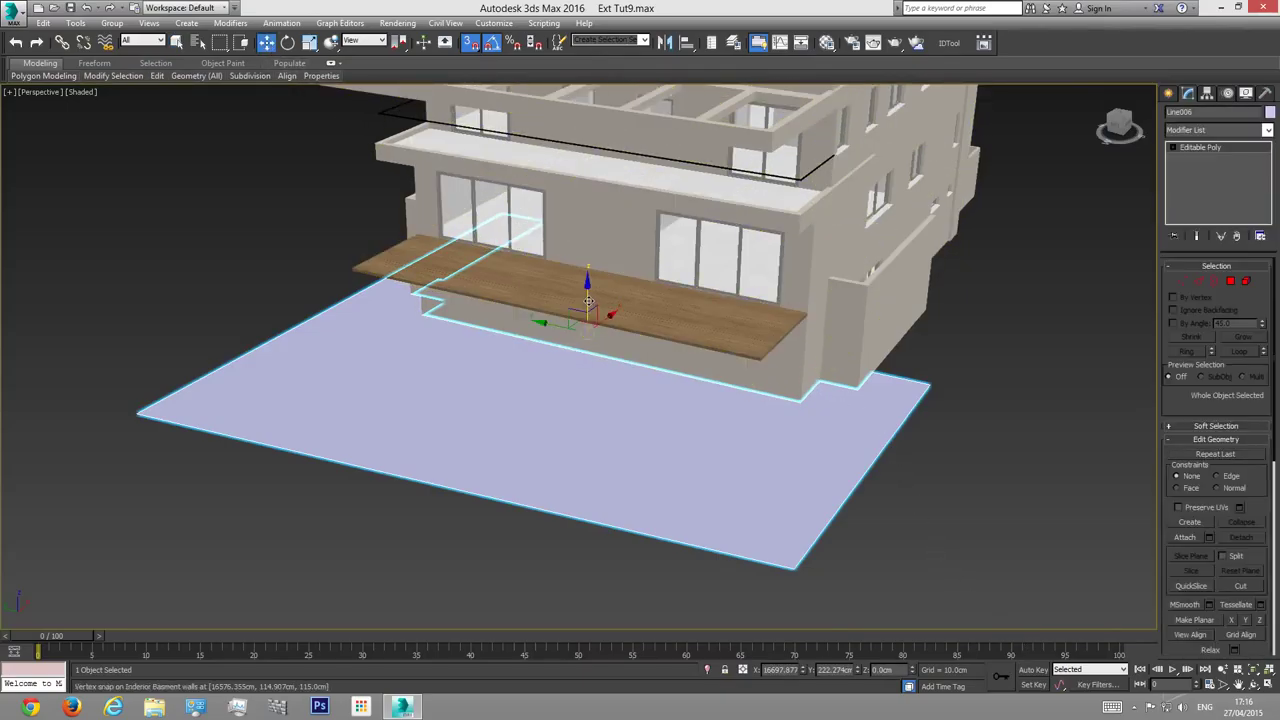
left_click_drag(588, 301, 751, 329)
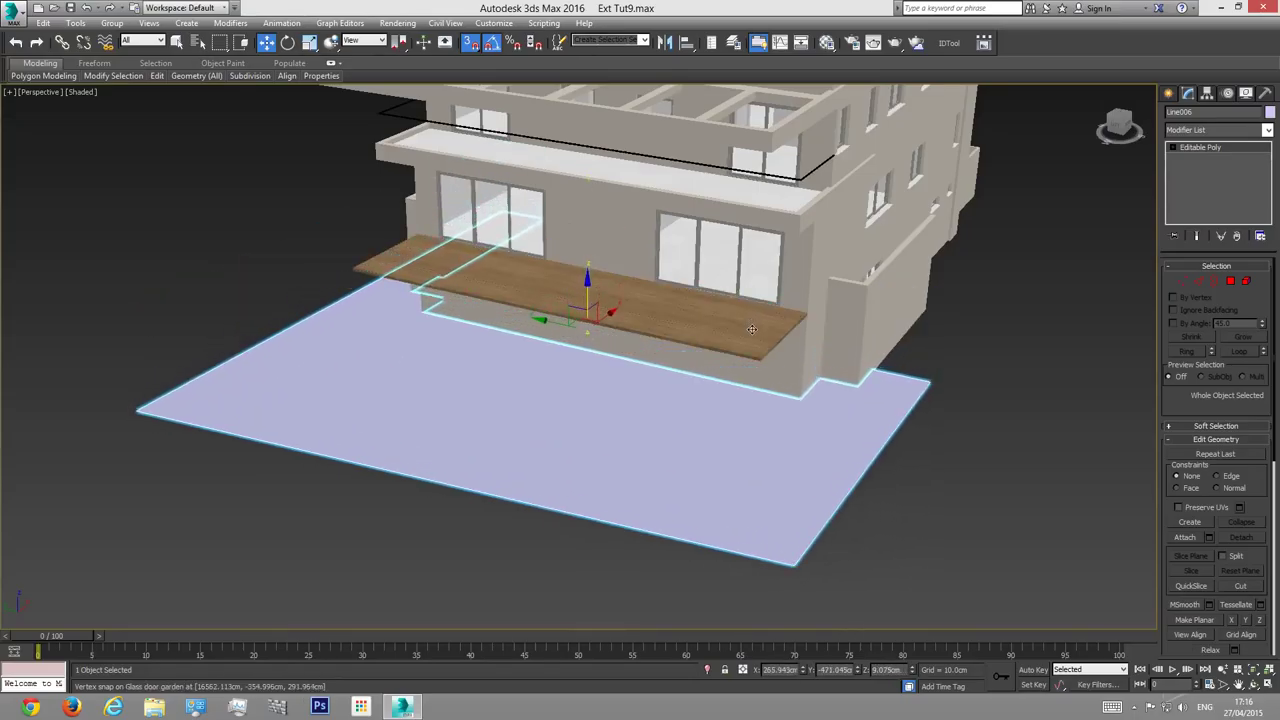
Step: Turn off snapping, move the ground surface to deck level, and check it in wireframe Front view
left_click(470, 44)
left_click_drag(587, 290, 586, 212)
key("f")
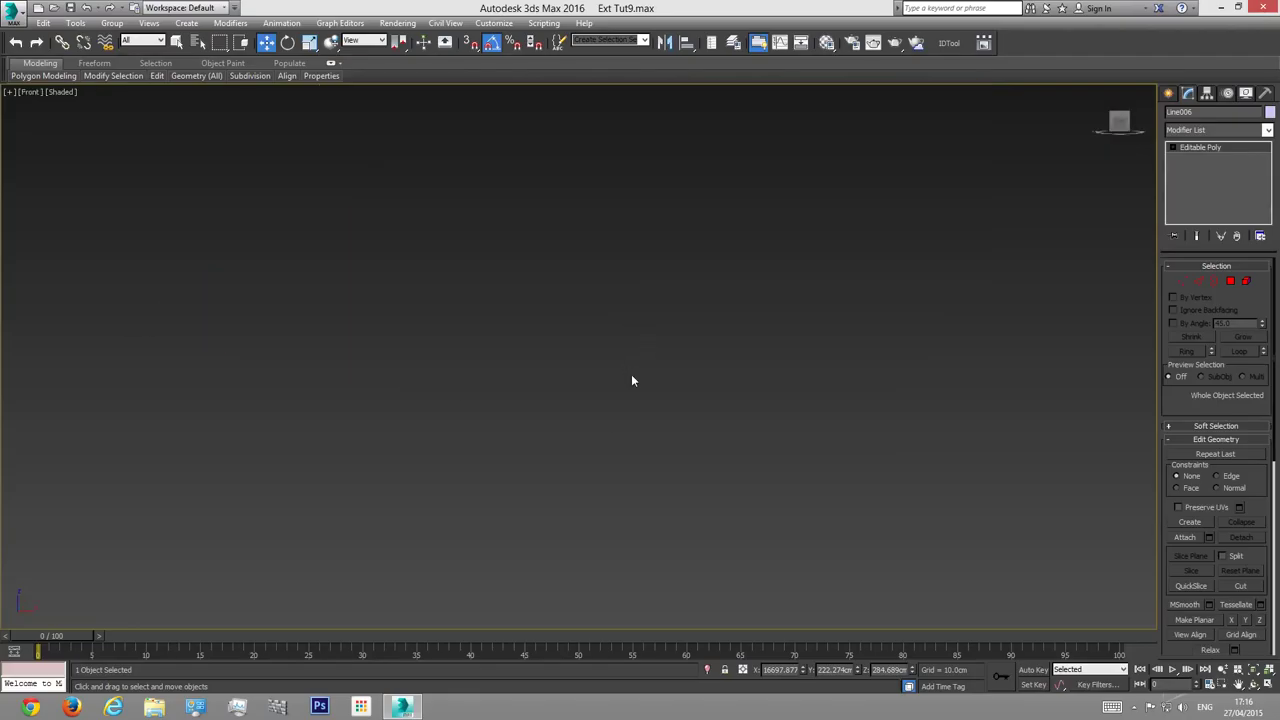
scroll(826, 369, "up", 8)
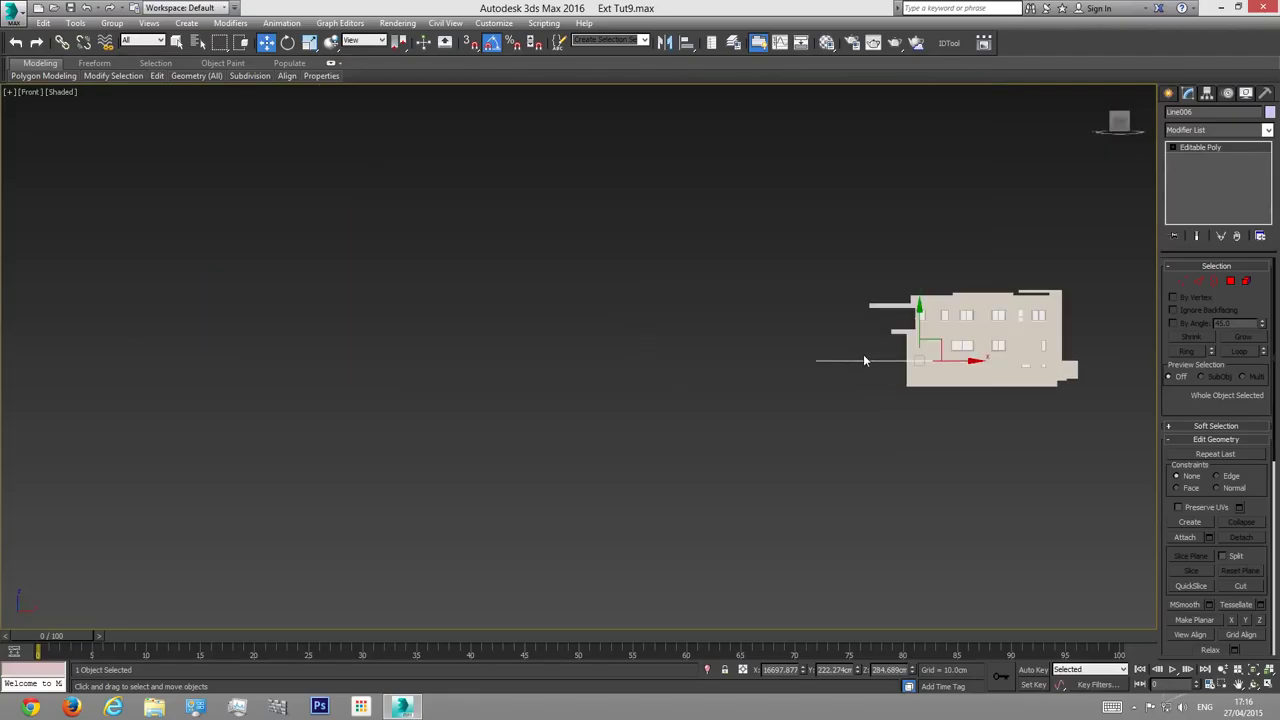
middle_click_drag(970, 368, 685, 358)
key("F3")
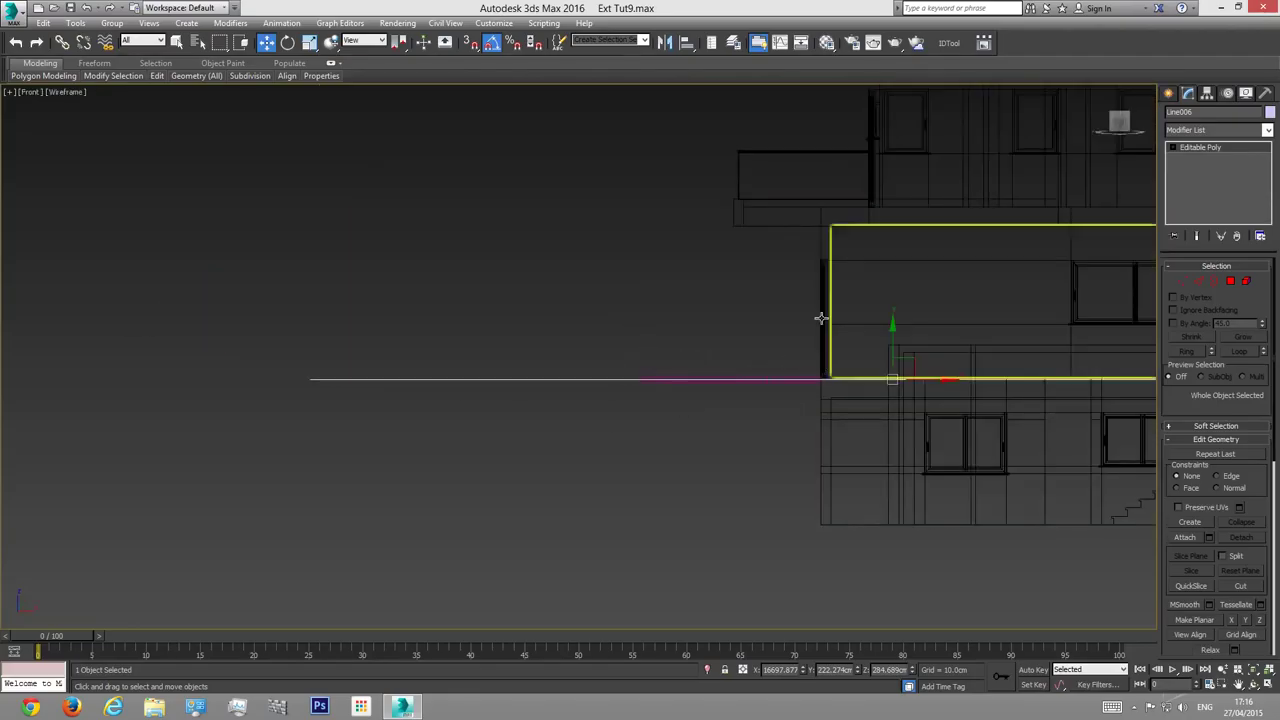
scroll(808, 374, "up", 3)
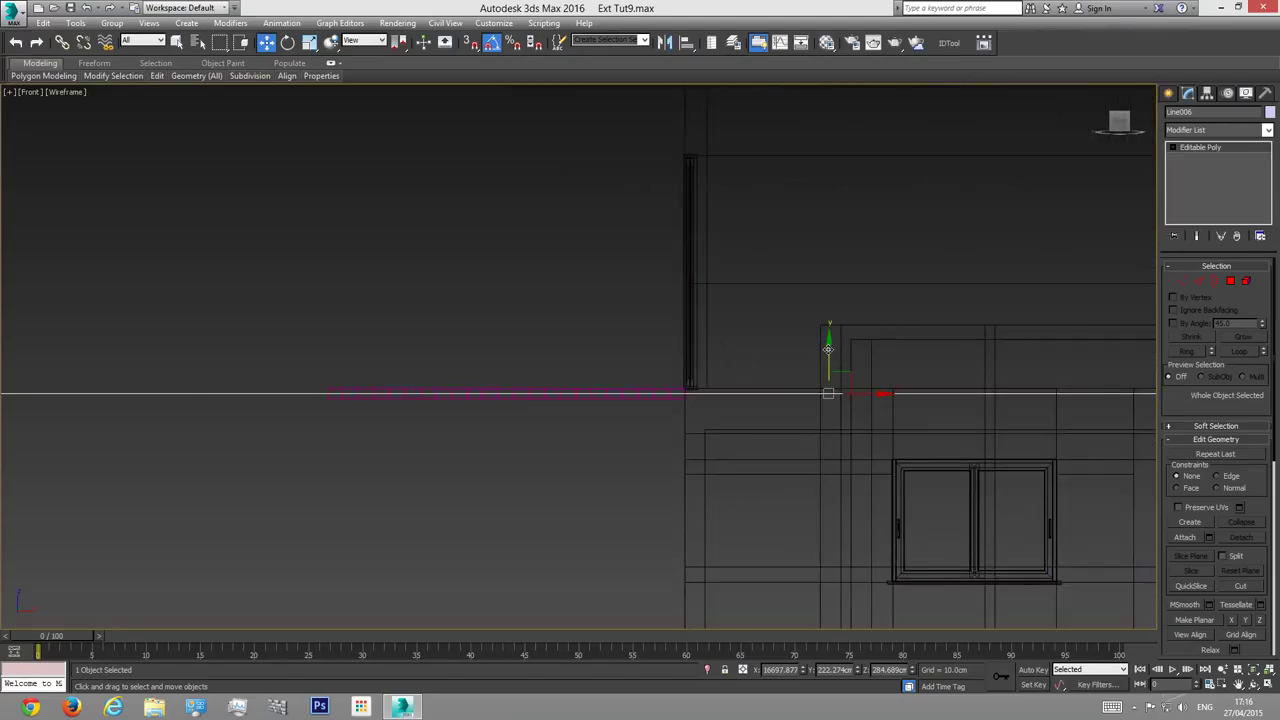
scroll(329, 400, "up", 5)
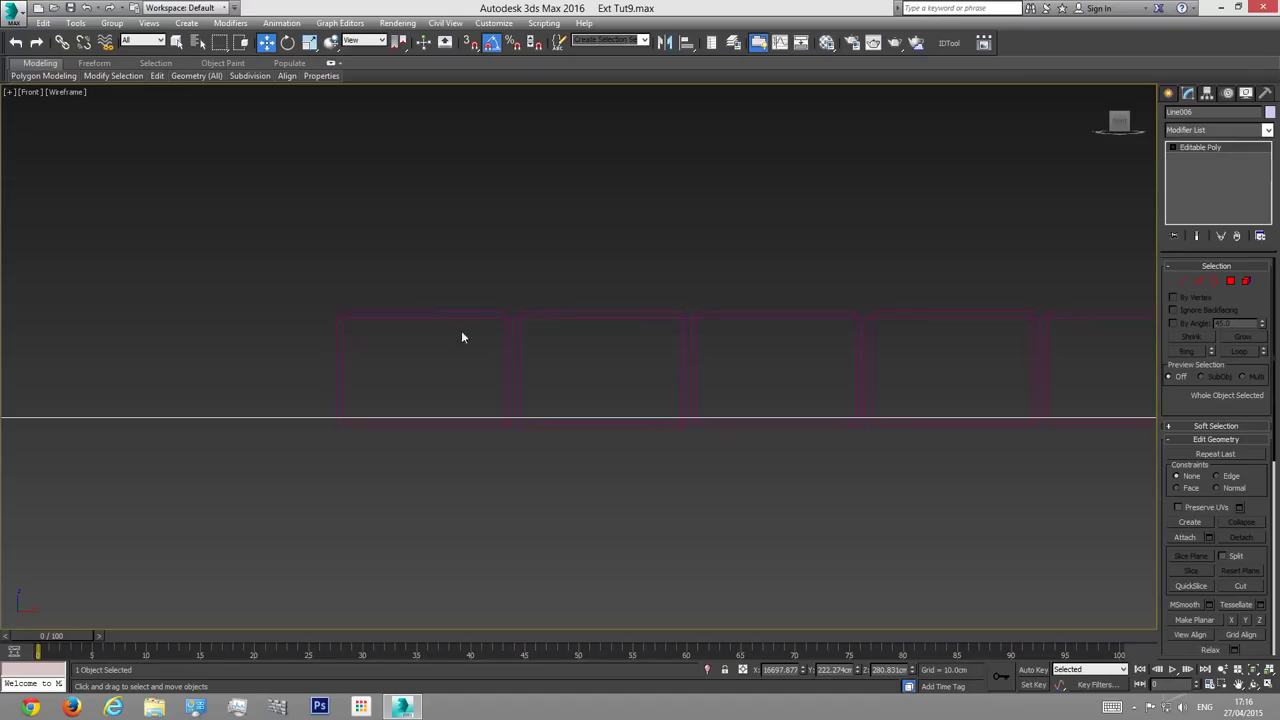
Step: Return to a shaded Perspective view orbited around the building
key("p")
mouse_move(632, 374)
middle_mouse_down("alt")
mouse_move(684, 410)
mouse_move(543, 374)
mouse_move(643, 400)
mouse_move(763, 400)
mouse_move(638, 404)
middle_mouse_up("alt")
scroll(684, 410, "down", 5)
key("F3")
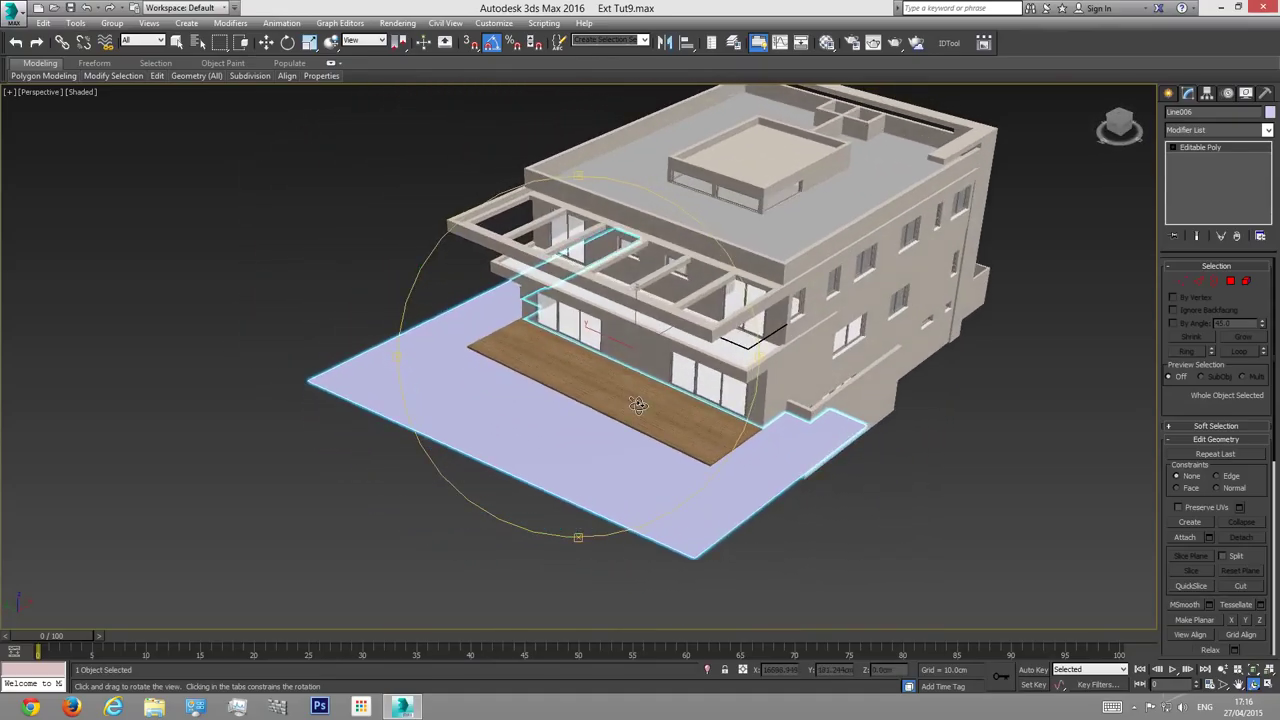
Step: Reselect the ground surface and inspect it from Top view before returning to Perspective
key("w")
left_click(986, 457)
left_click(747, 477)
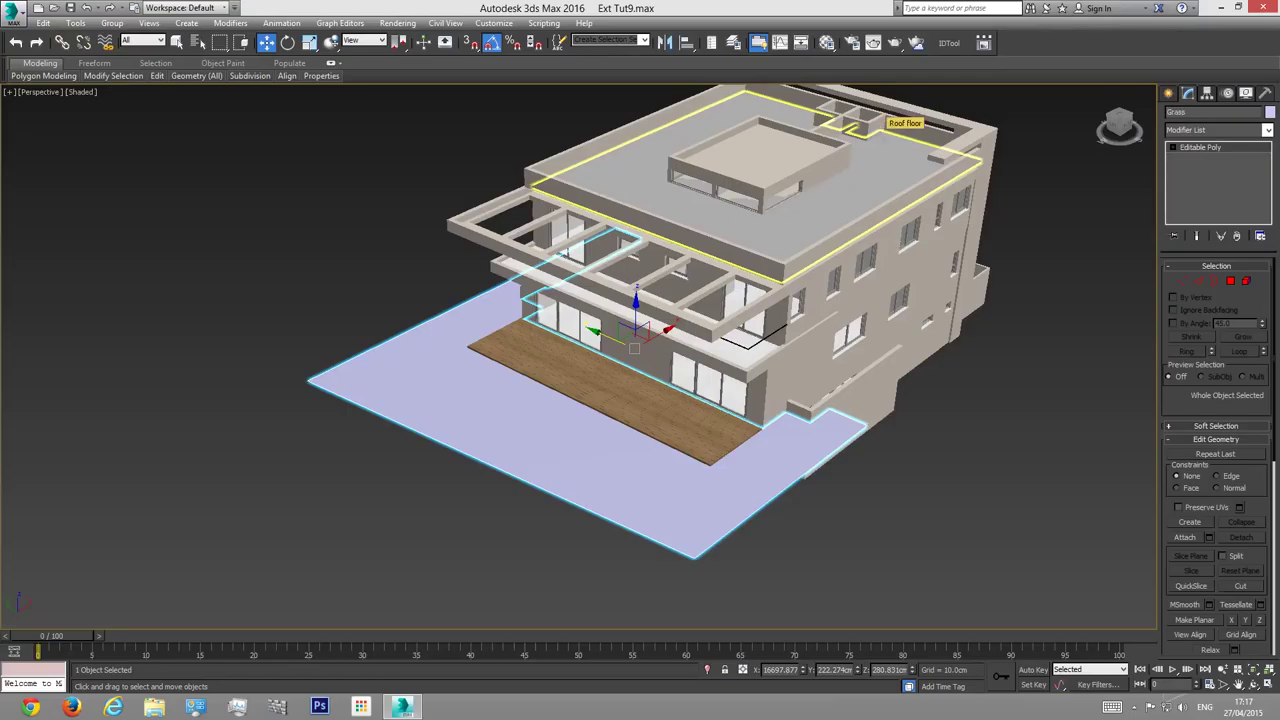
scroll(576, 362, "up", 5)
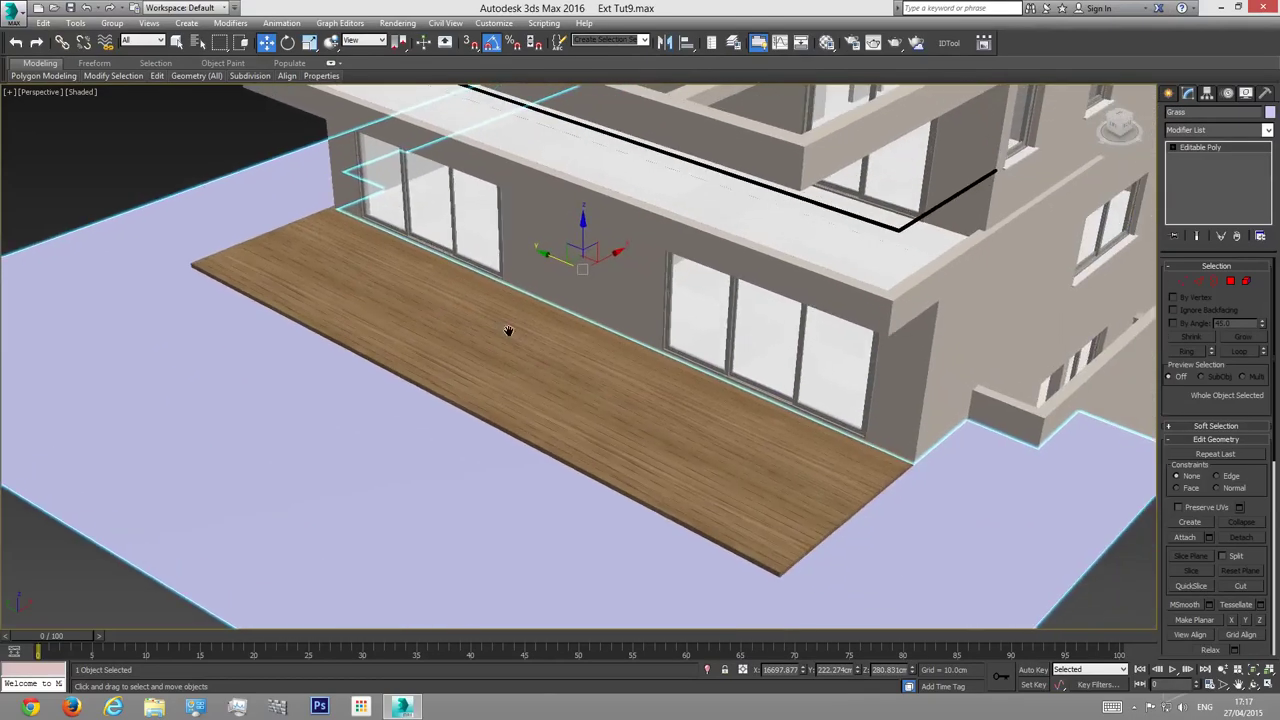
scroll(924, 491, "down", 3)
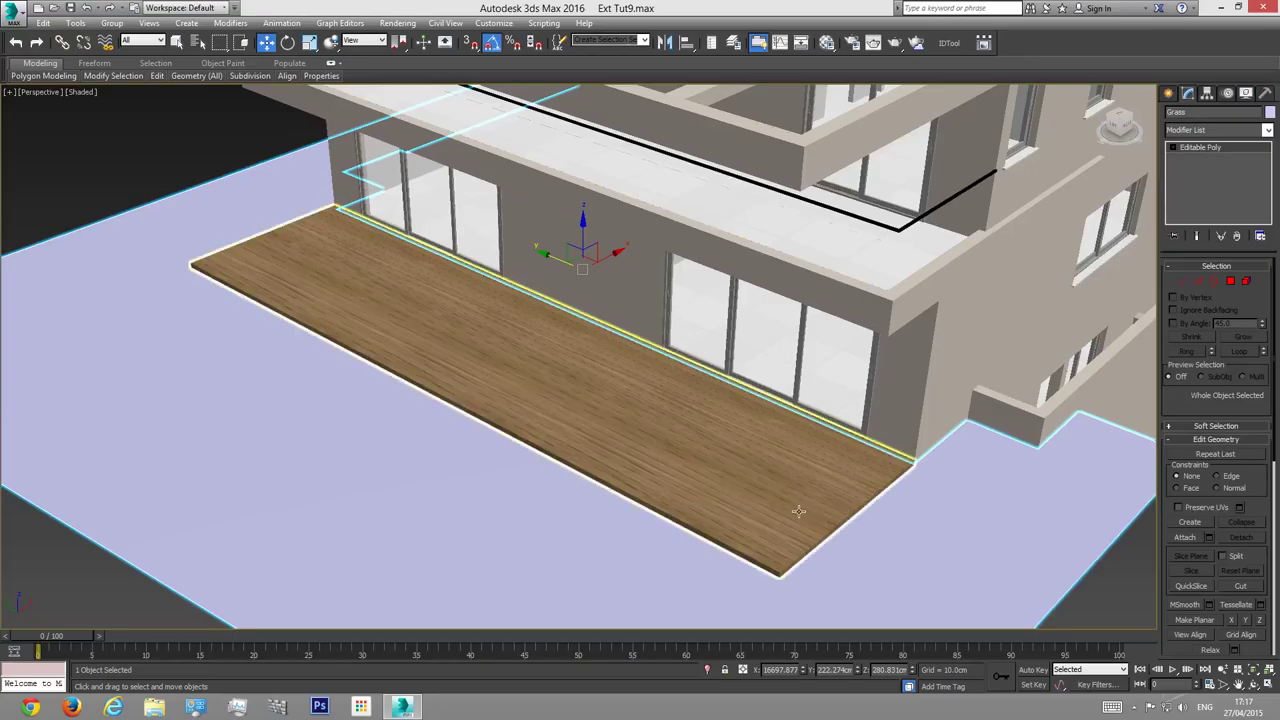
key("t")
scroll(459, 450, "up", 3)
scroll(459, 450, "up", 5)
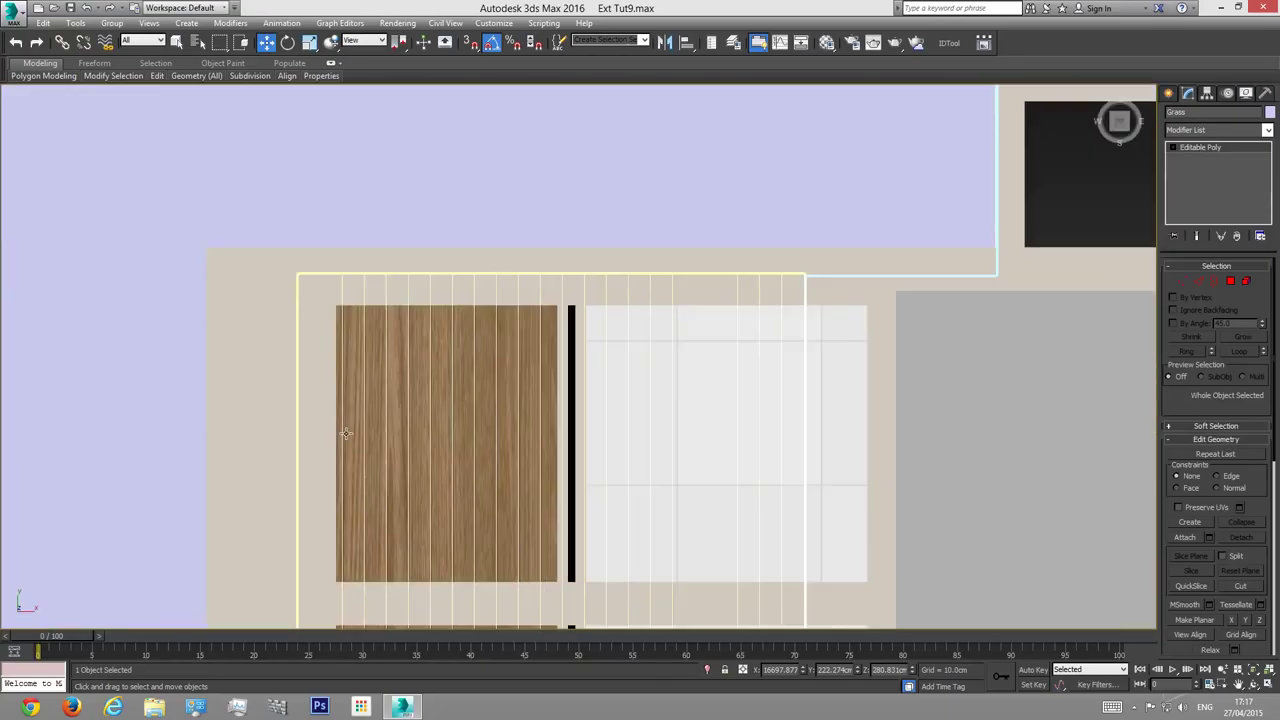
key("p")
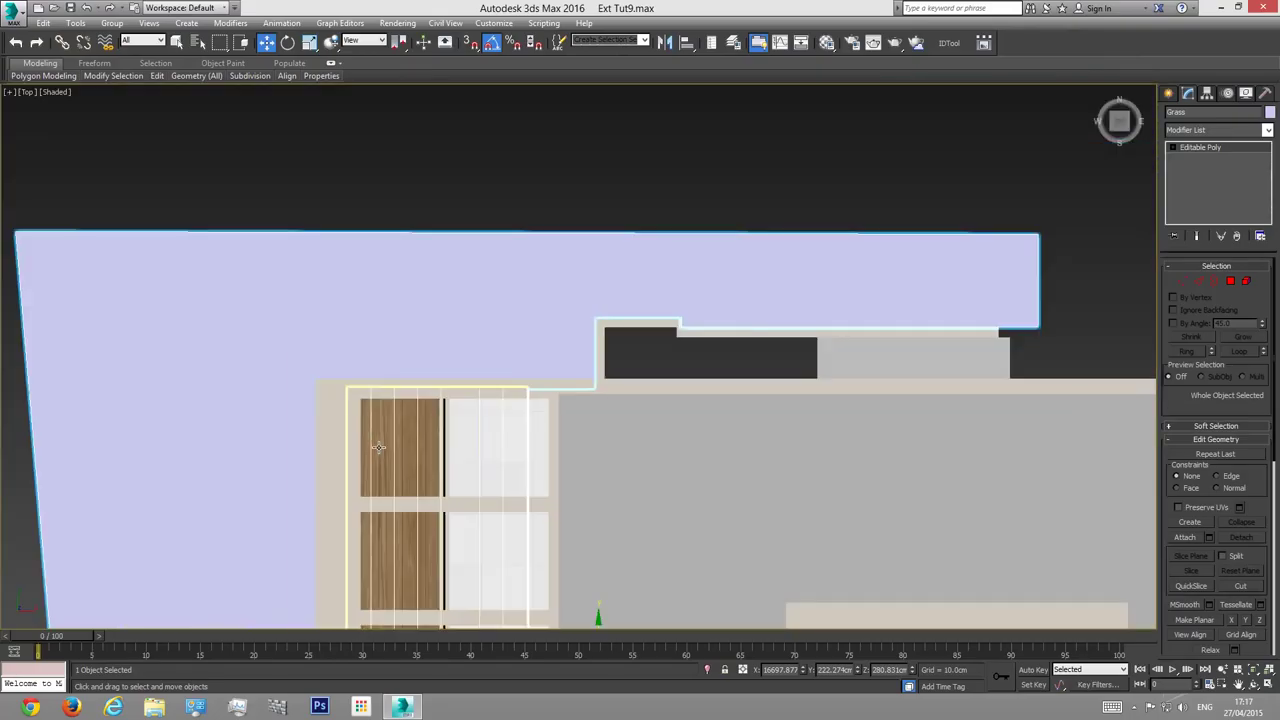
Step: Orbit to view the deck from above and switch the Grass poly to Edge level
left_click(1256, 686)
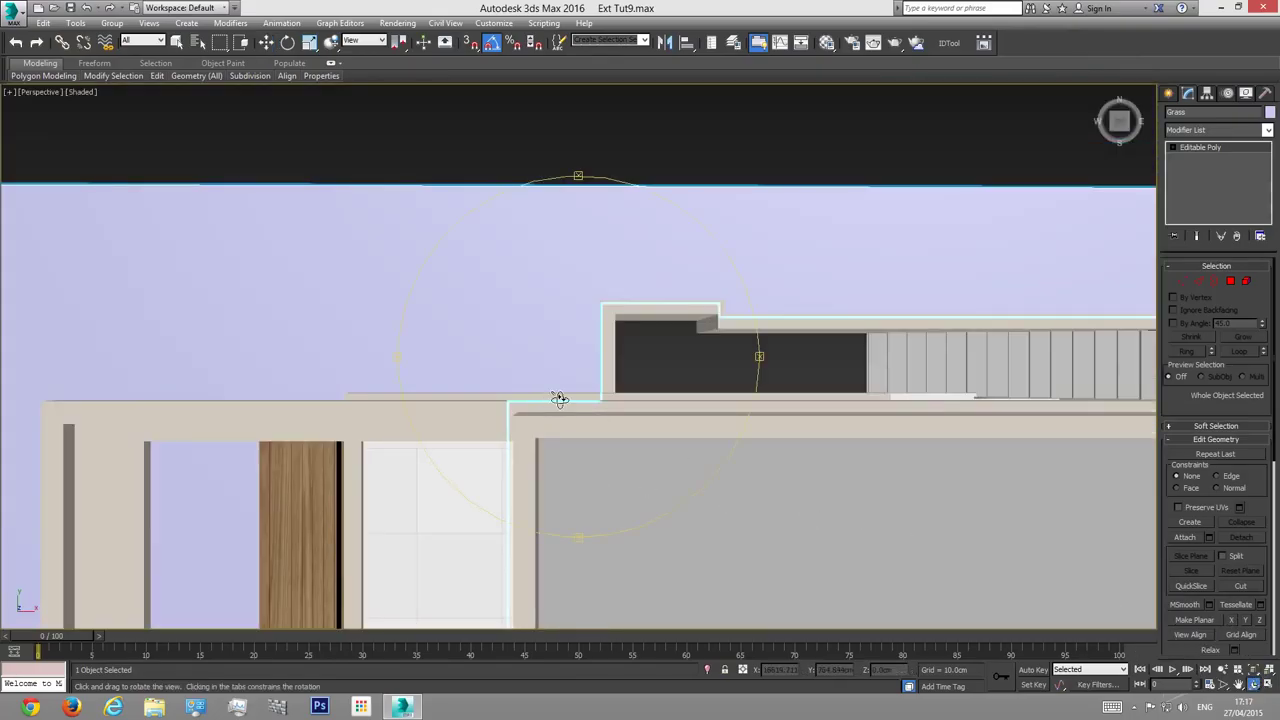
scroll(560, 397, "down", 5)
left_click_drag(560, 397, 596, 508)
scroll(596, 508, "up", 5)
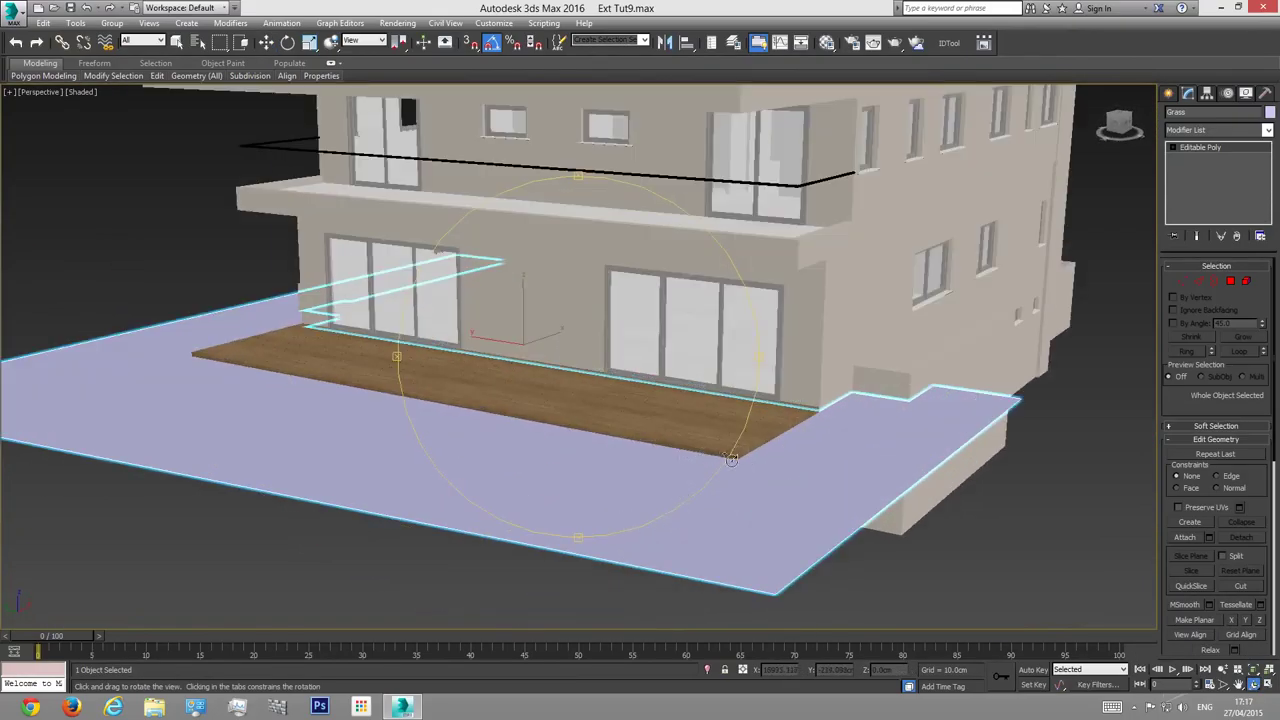
left_click_drag(731, 458, 422, 612)
key("w")
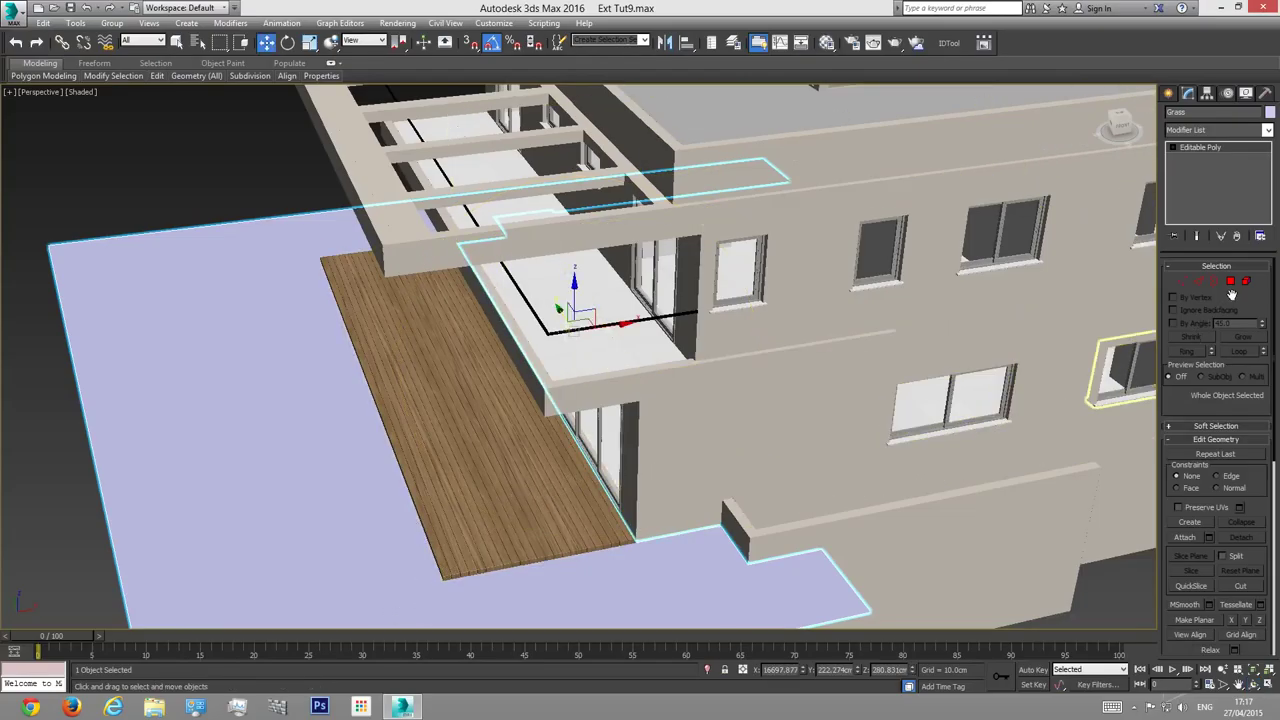
left_click(1199, 282)
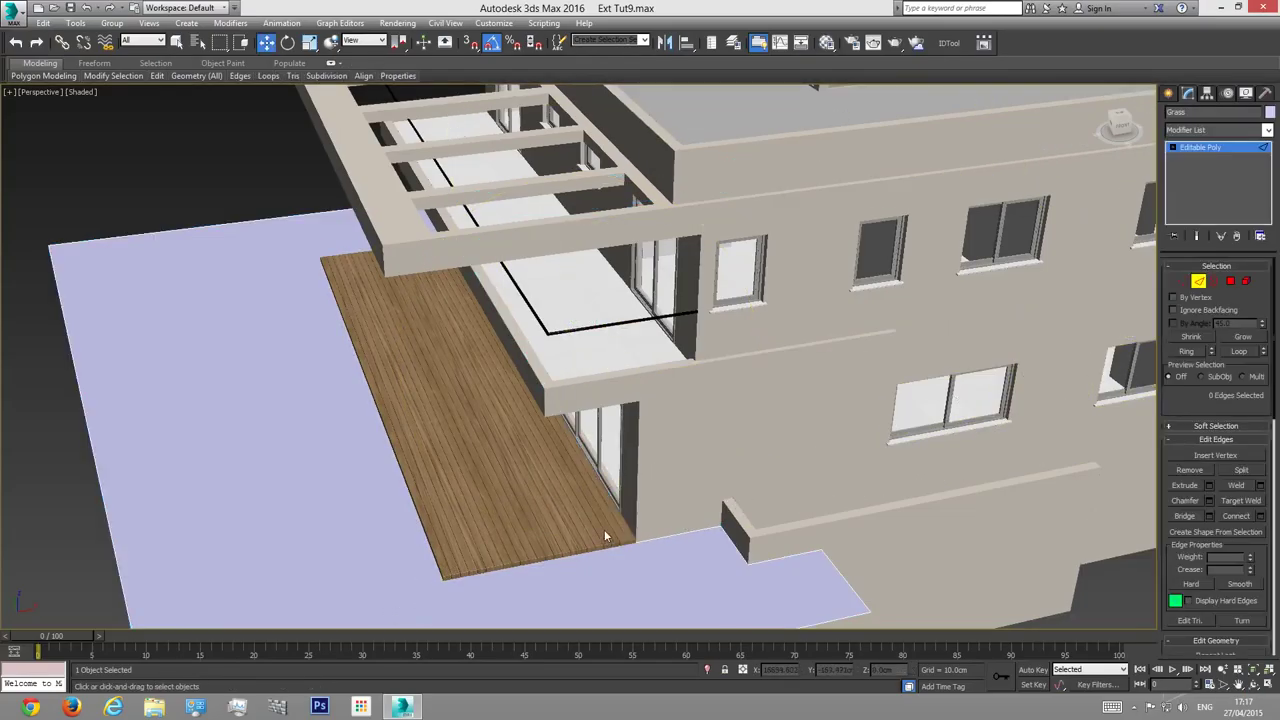
Step: Select the Grass edge beside the deck and slide it left in wireframe Top view to meet the deck
left_click(609, 497)
key("F3")
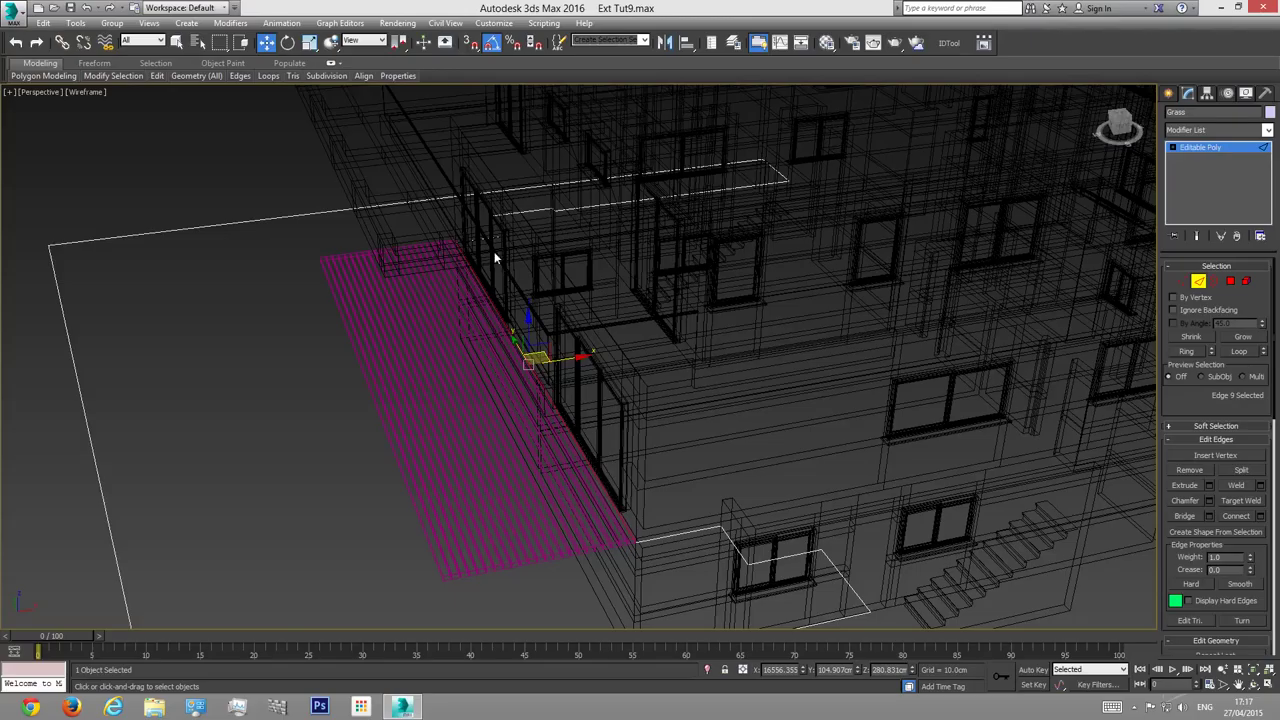
left_click_drag(558, 370, 552, 372)
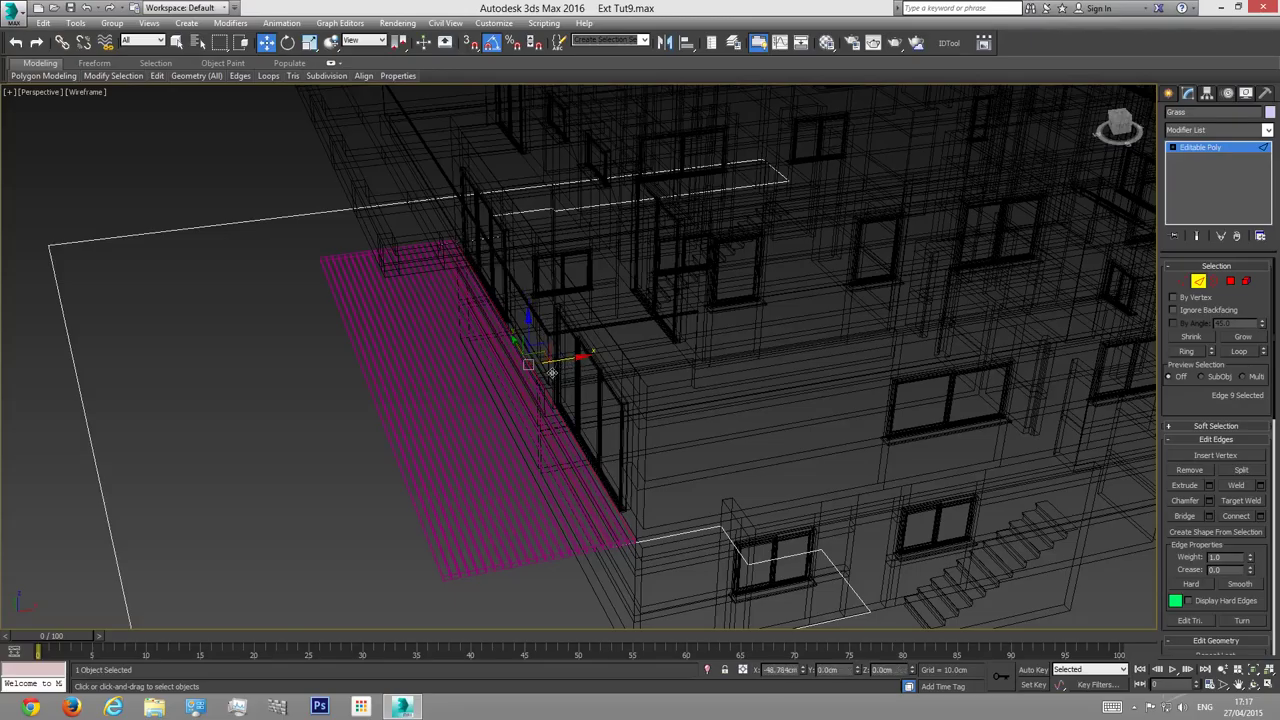
key("F3")
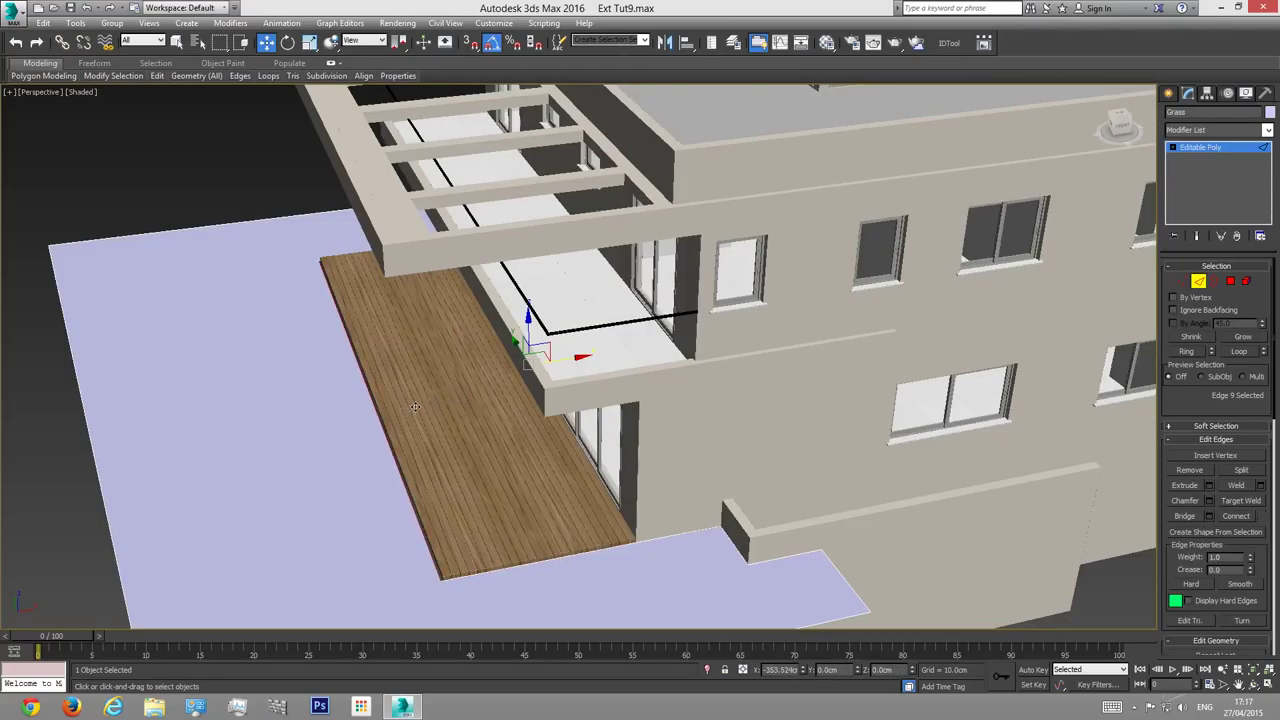
key("t")
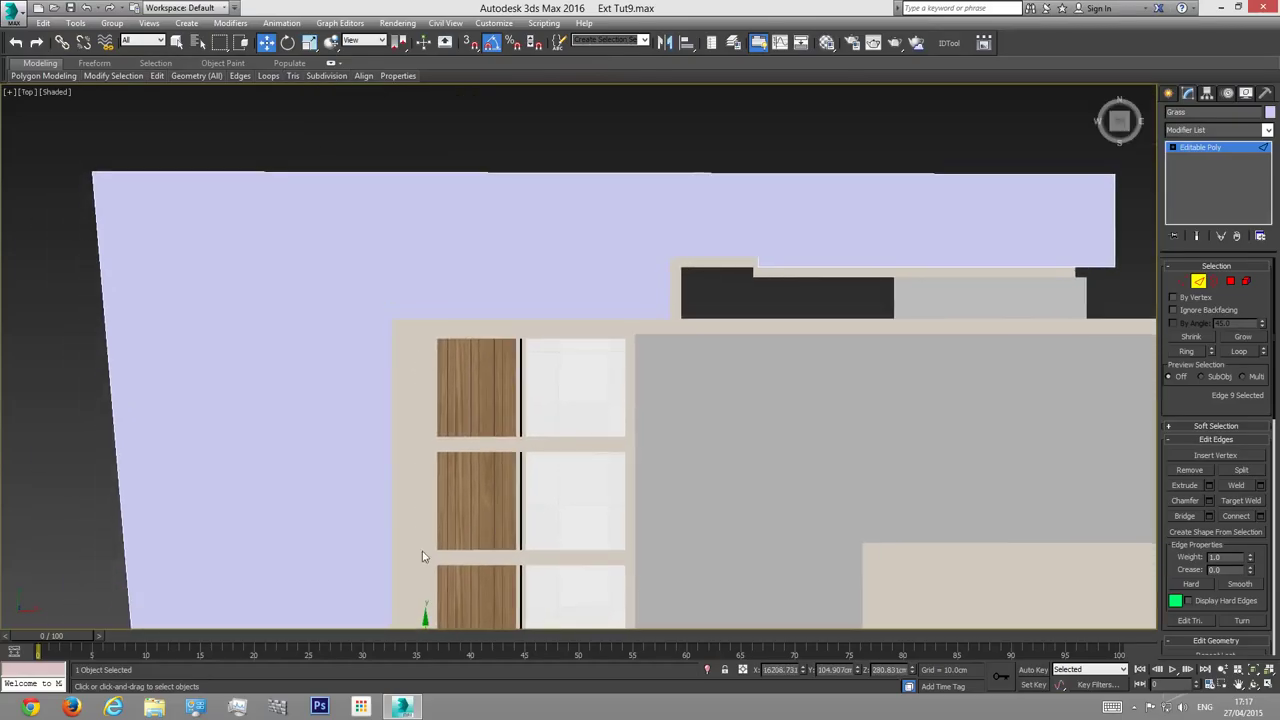
key("F3")
scroll(434, 290, "up", 5)
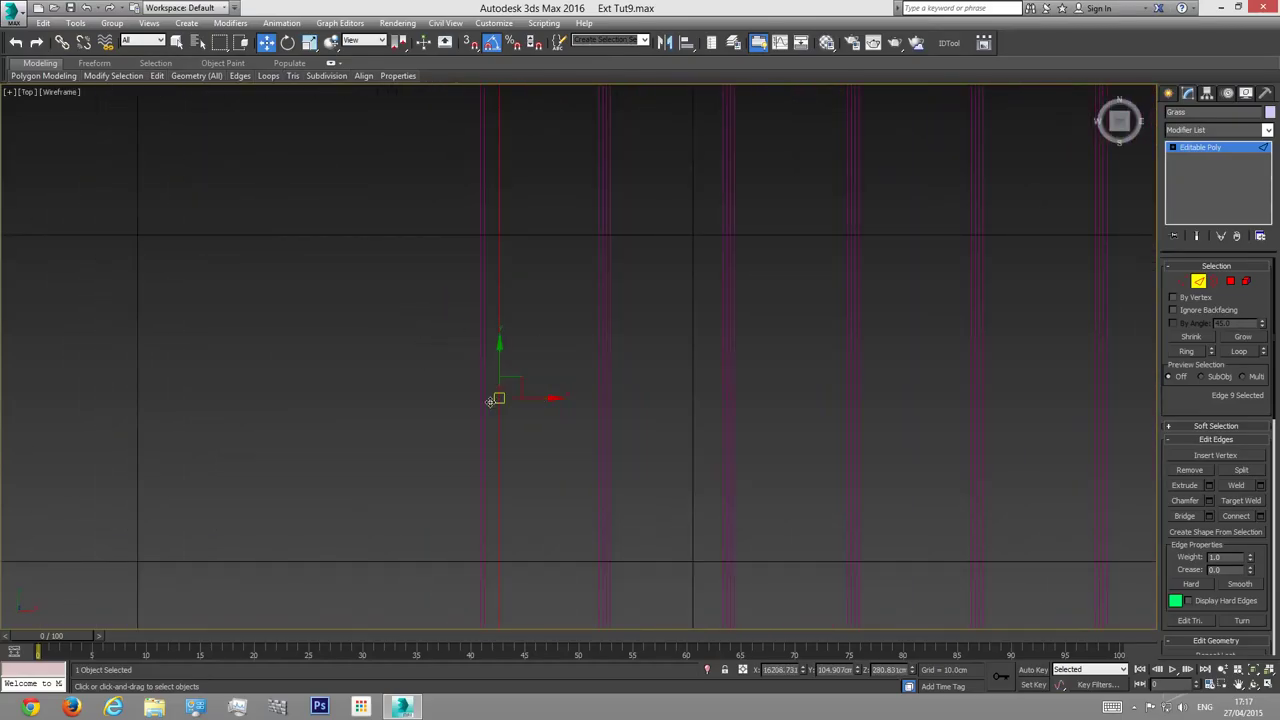
scroll(495, 397, "up", 2)
left_click_drag(525, 394, 511, 394)
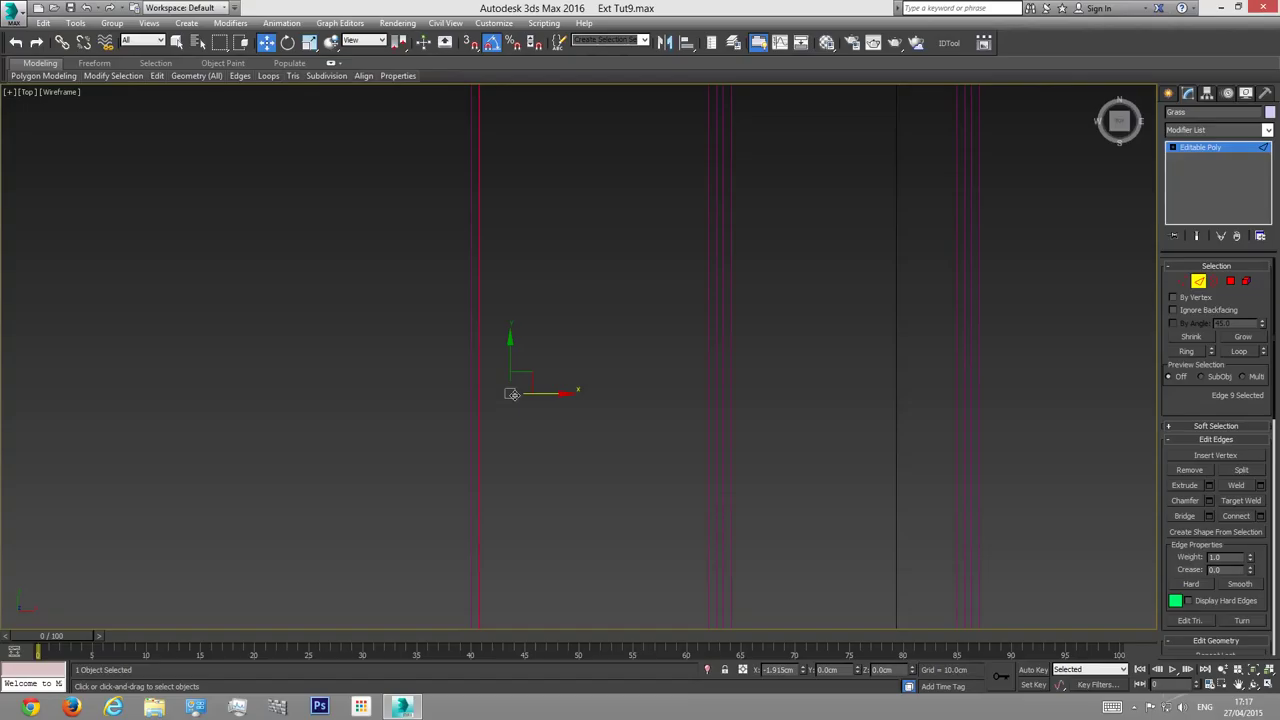
Step: Return to shaded Perspective, orbit to the house, and exit Edge level to plain object selection
key("p")
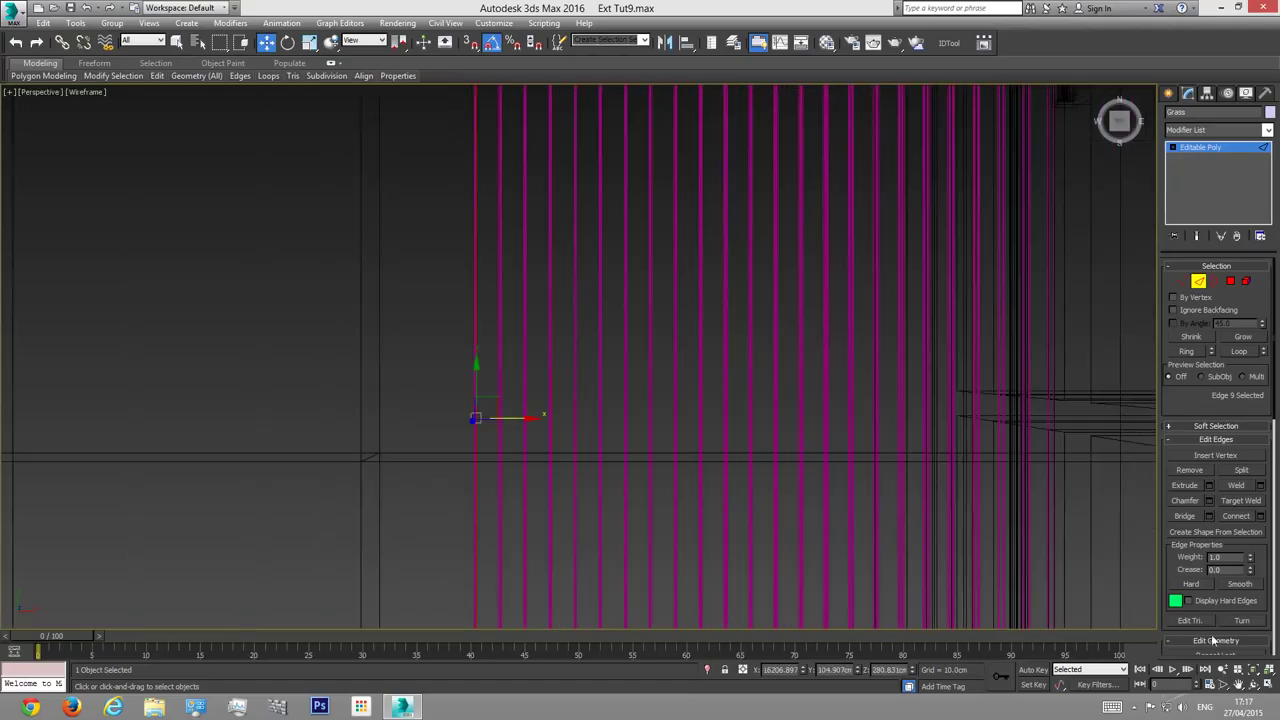
left_click(1257, 673)
key("F3")
left_click_drag(330, 300, 248, 310)
left_click(1218, 150)
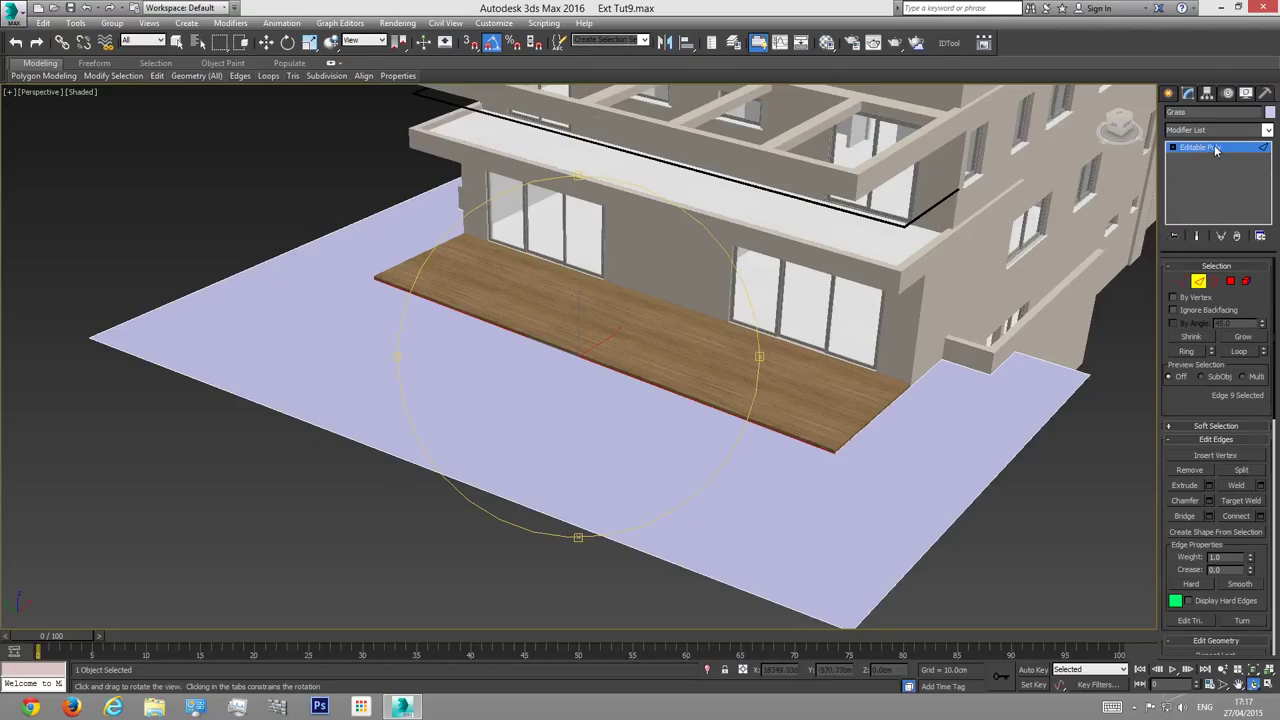
key("w")
left_click(182, 43)
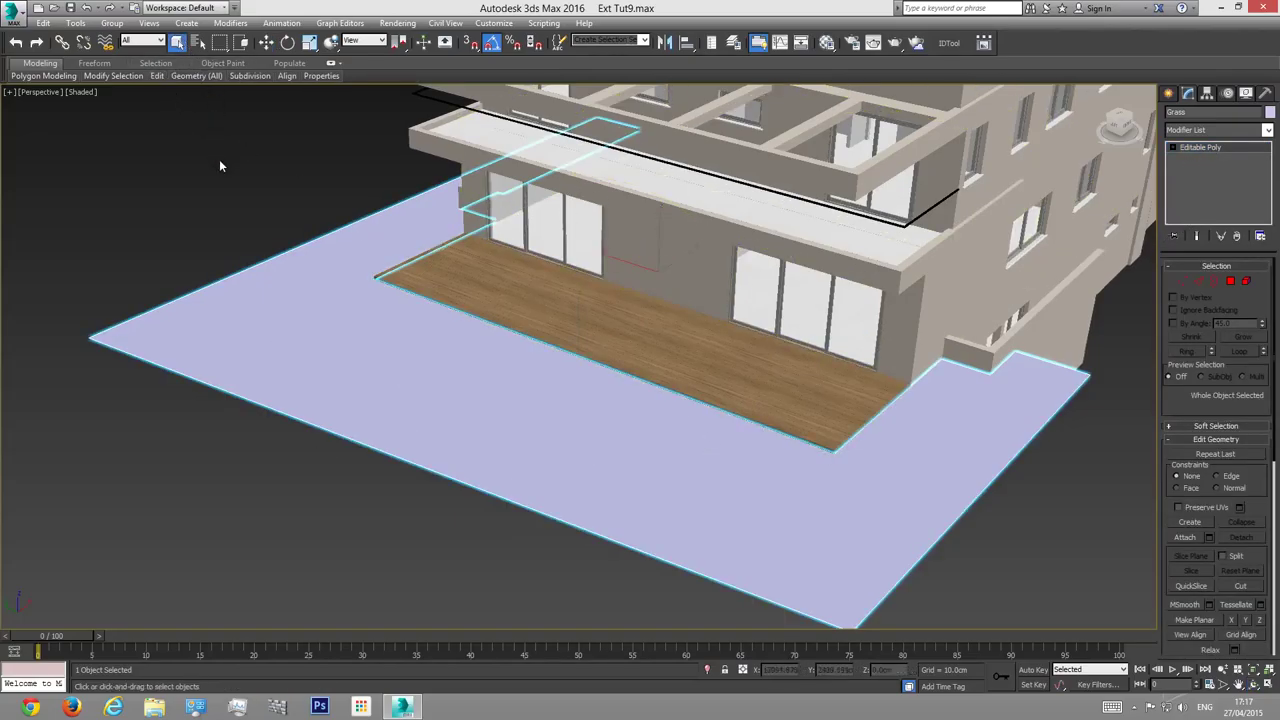
left_click(219, 159)
middle_click_drag(260, 232, 581, 386, "alt")
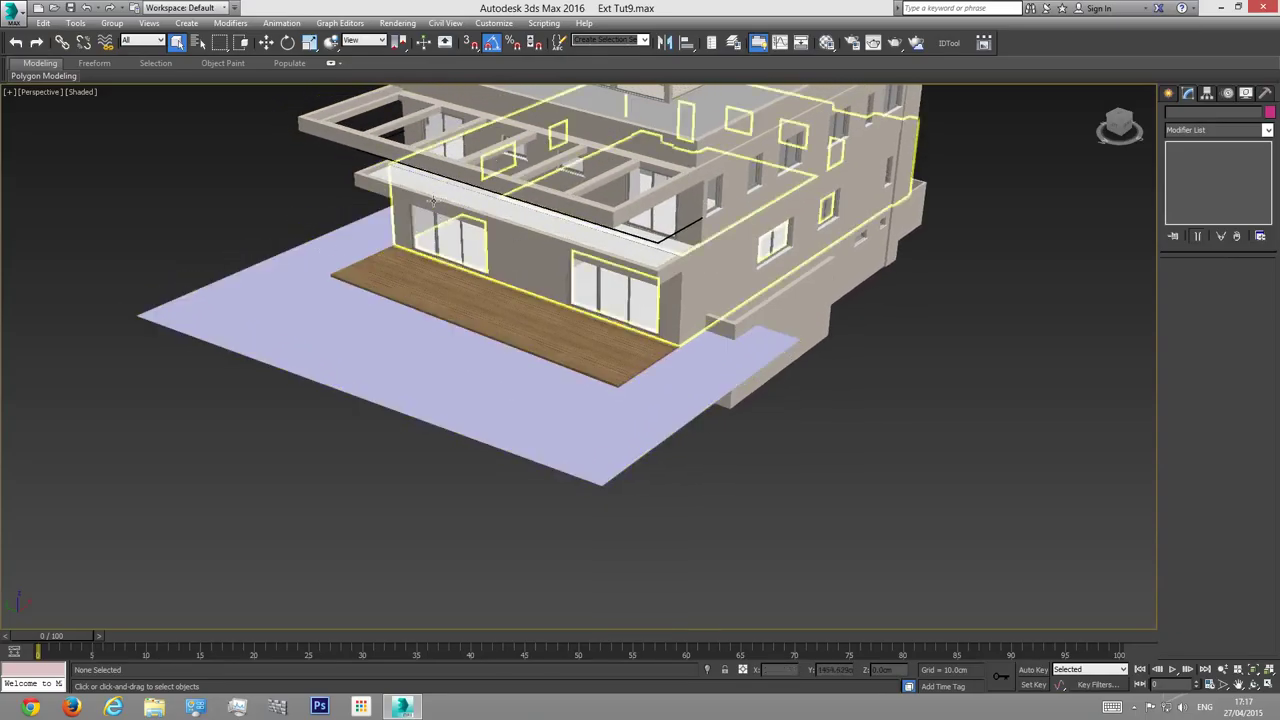
middle_click_drag(272, 353, 300, 369)
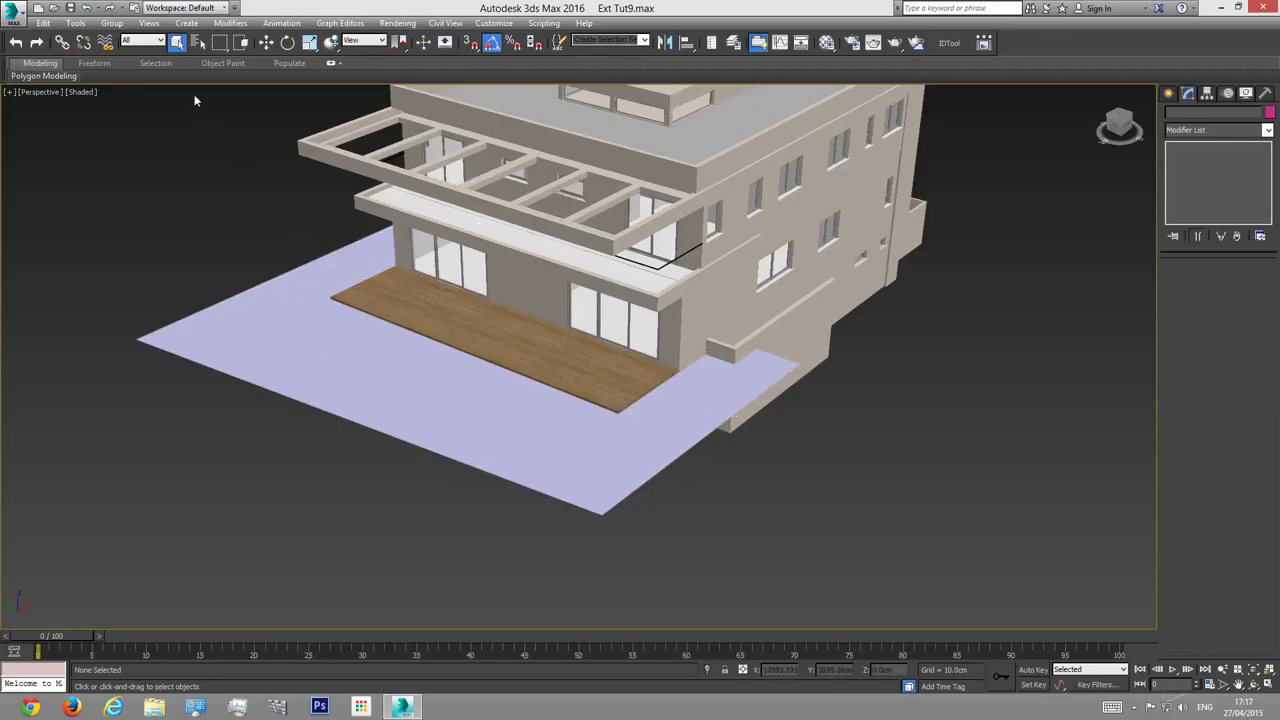
left_click(177, 44)
middle_click_drag(339, 428, 285, 224, "alt")
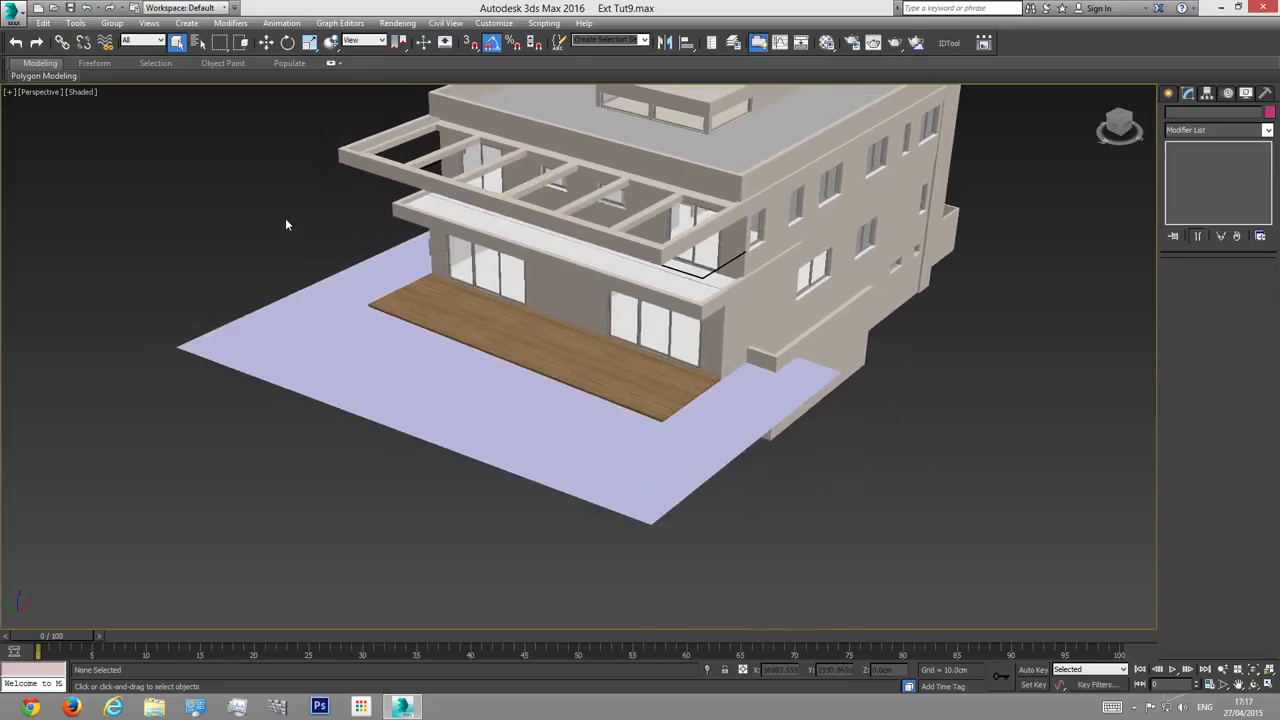
left_click(28, 708)
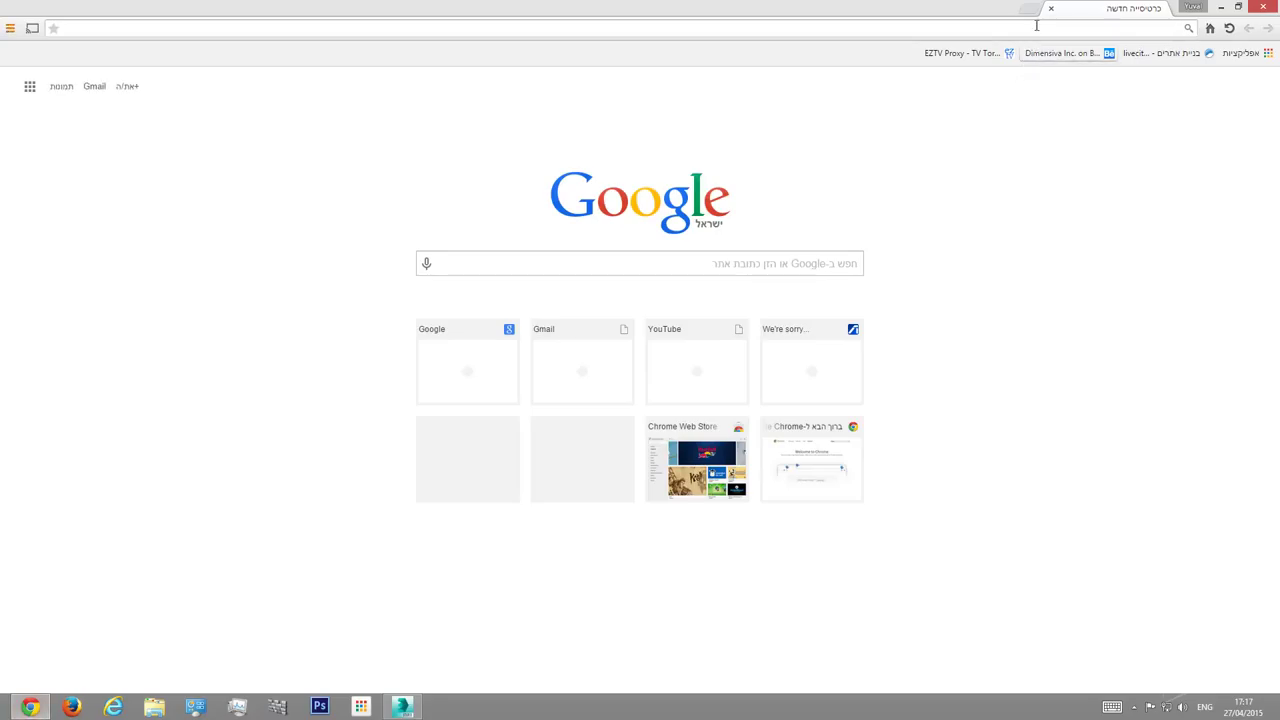
Step: Search for 'cgtextures' and open the CG Textures website from the results
type("cgtex")
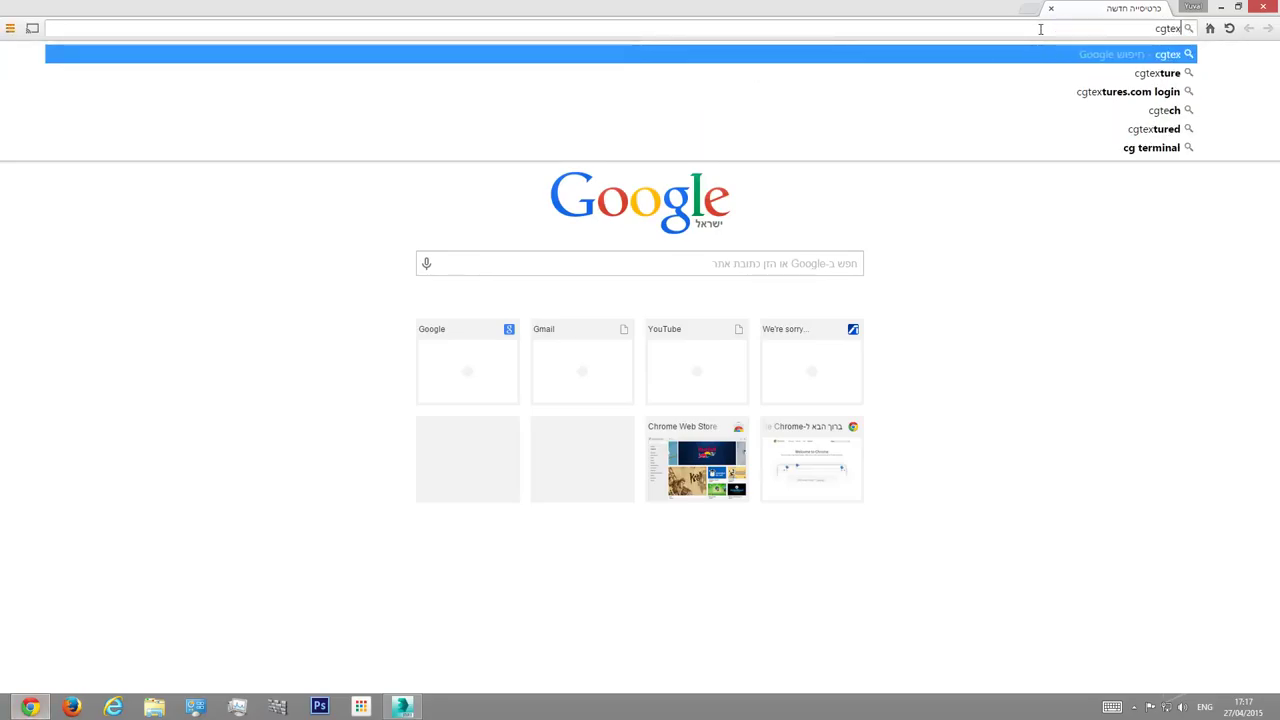
type("tures")
key("Return")
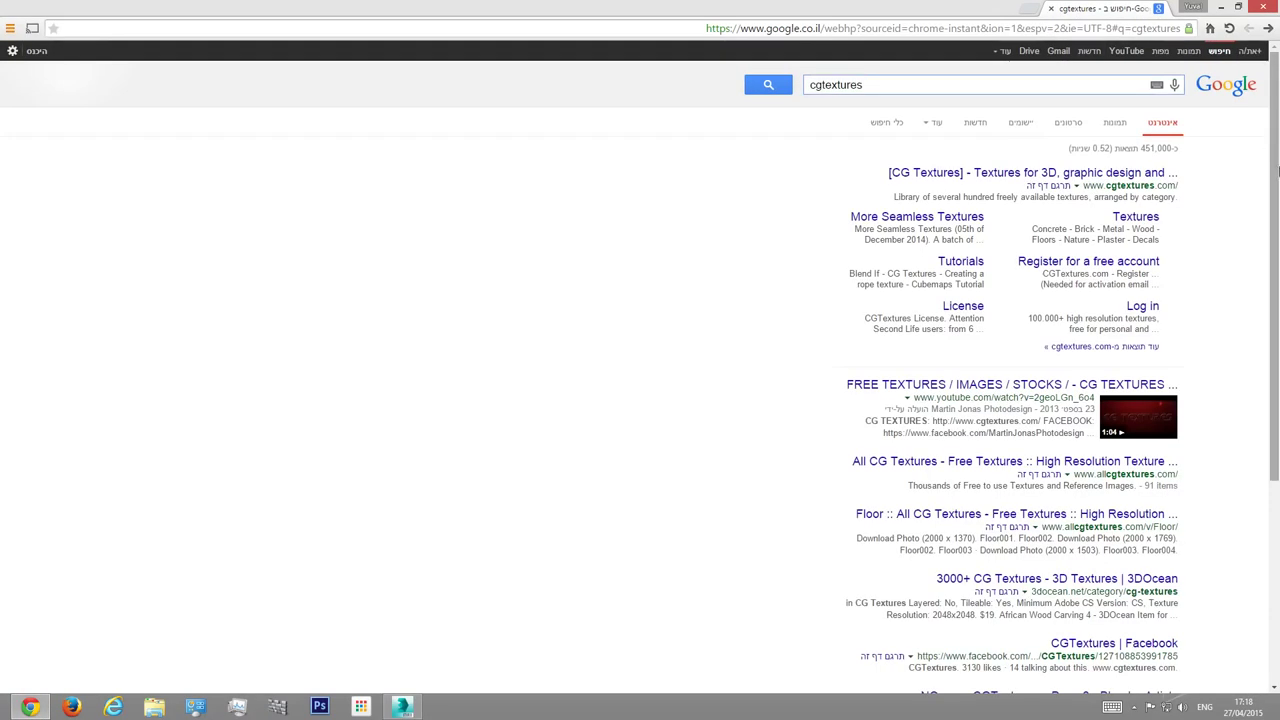
left_click(988, 173)
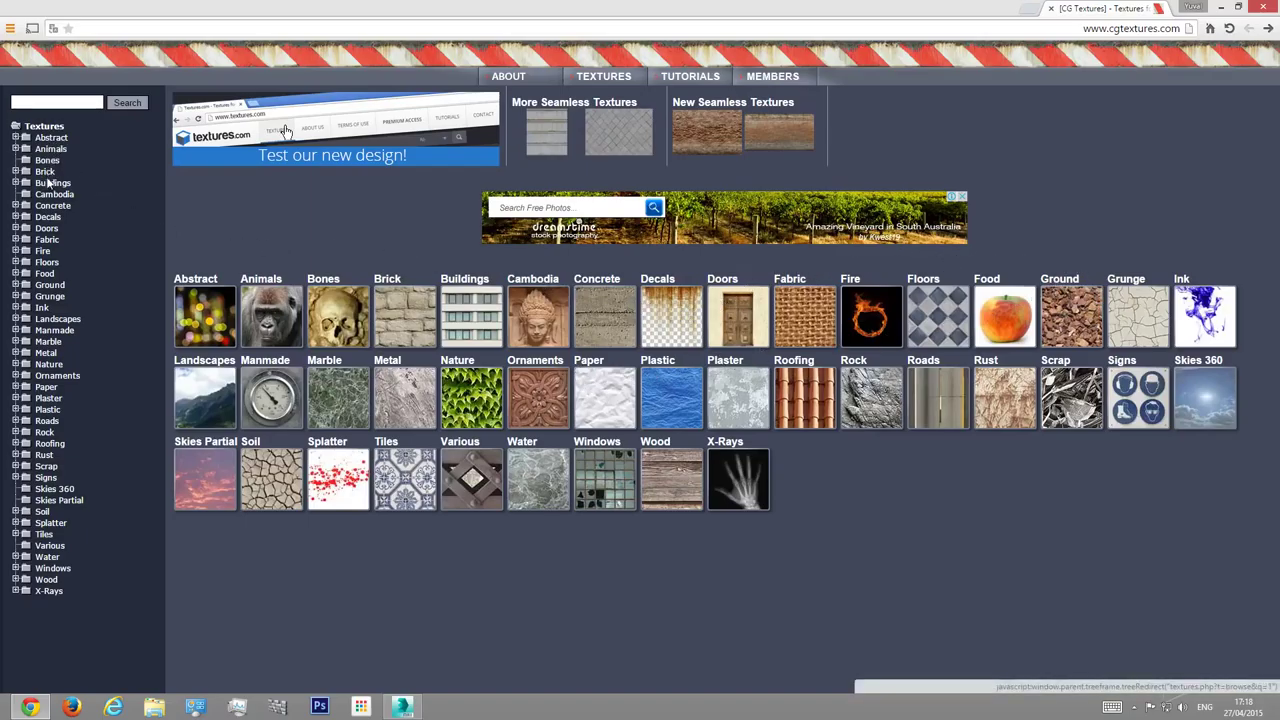
Step: Navigate CGTextures from Ground back to the Nature > Grass texture listing
left_click(52, 286)
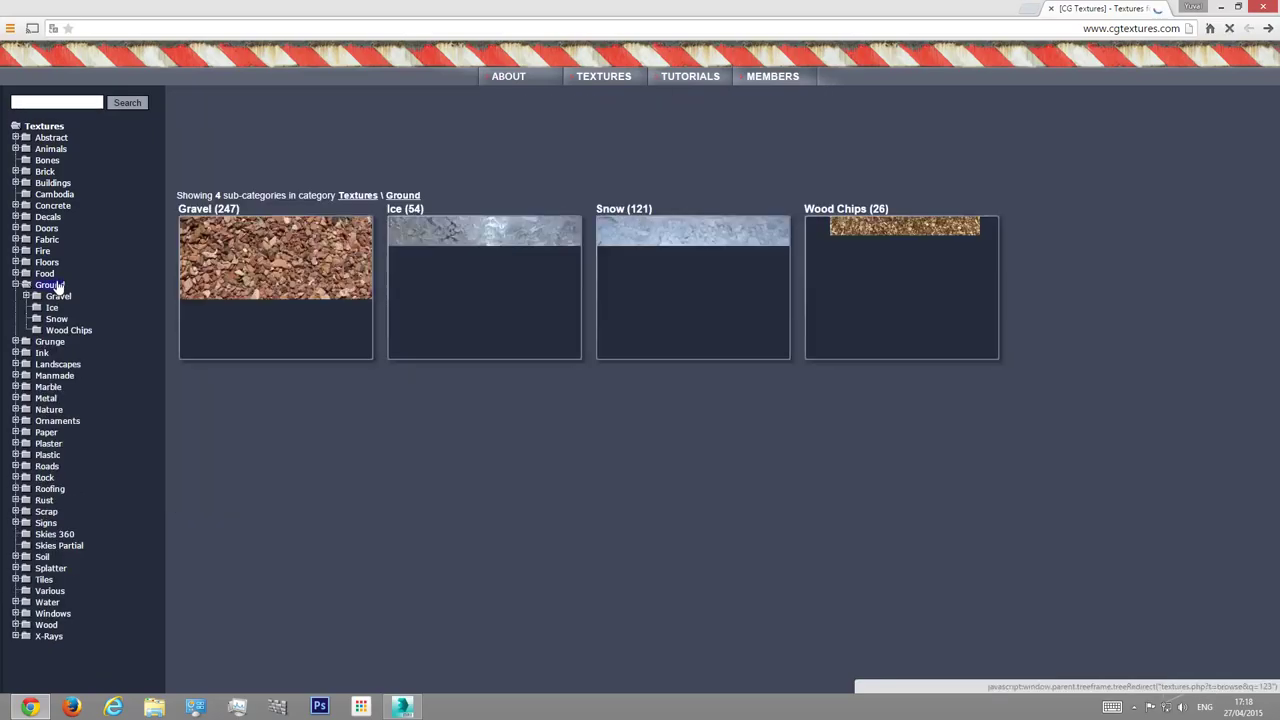
left_click(1268, 28)
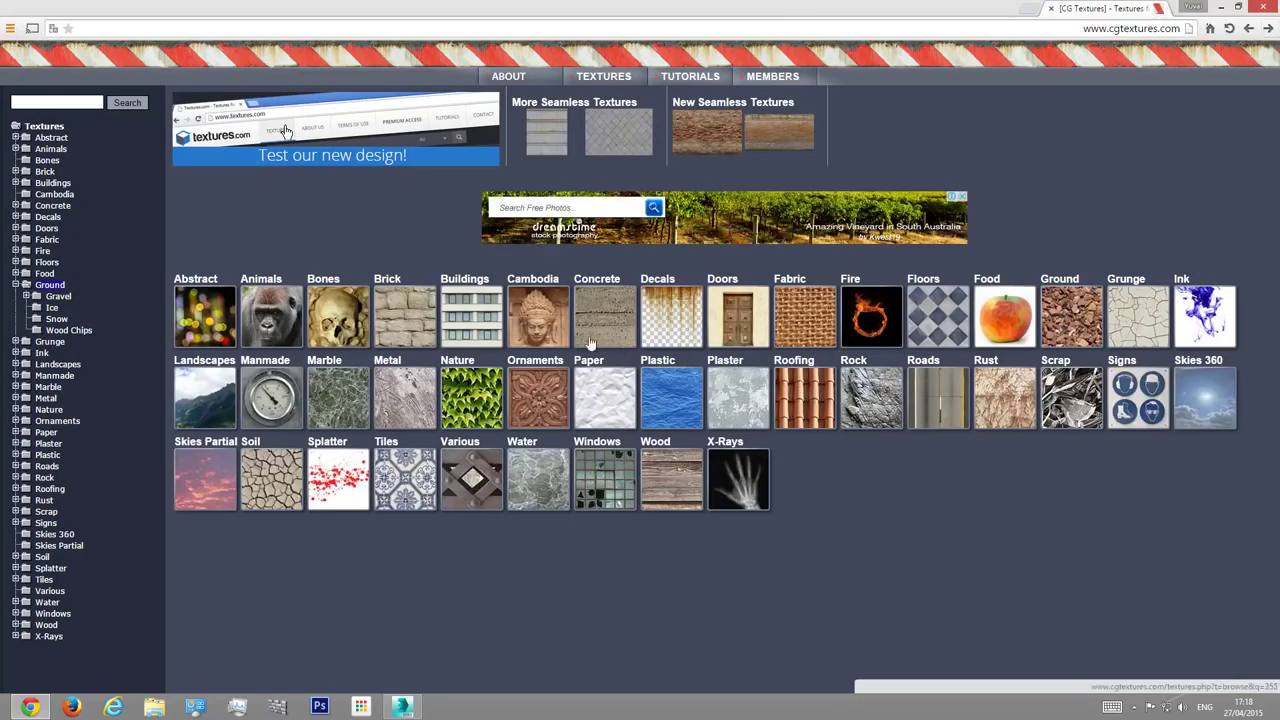
left_click(471, 394)
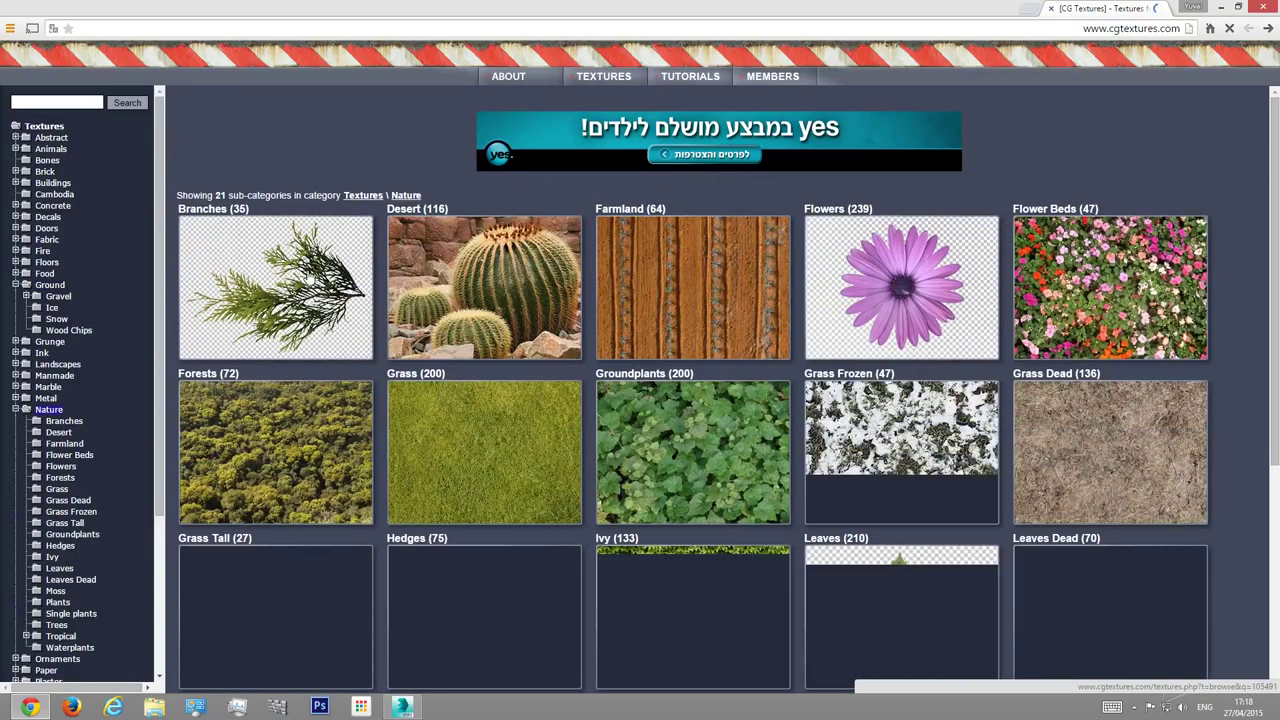
left_click(487, 433)
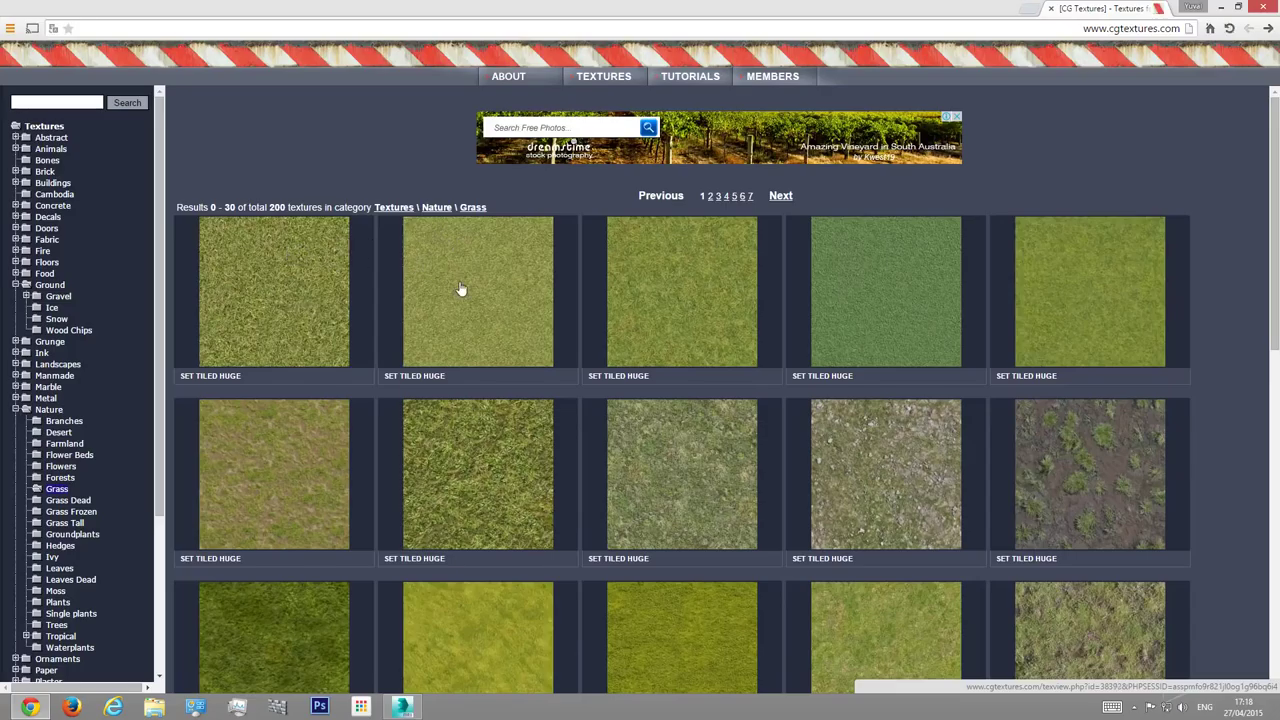
scroll(885, 271, "down", 3)
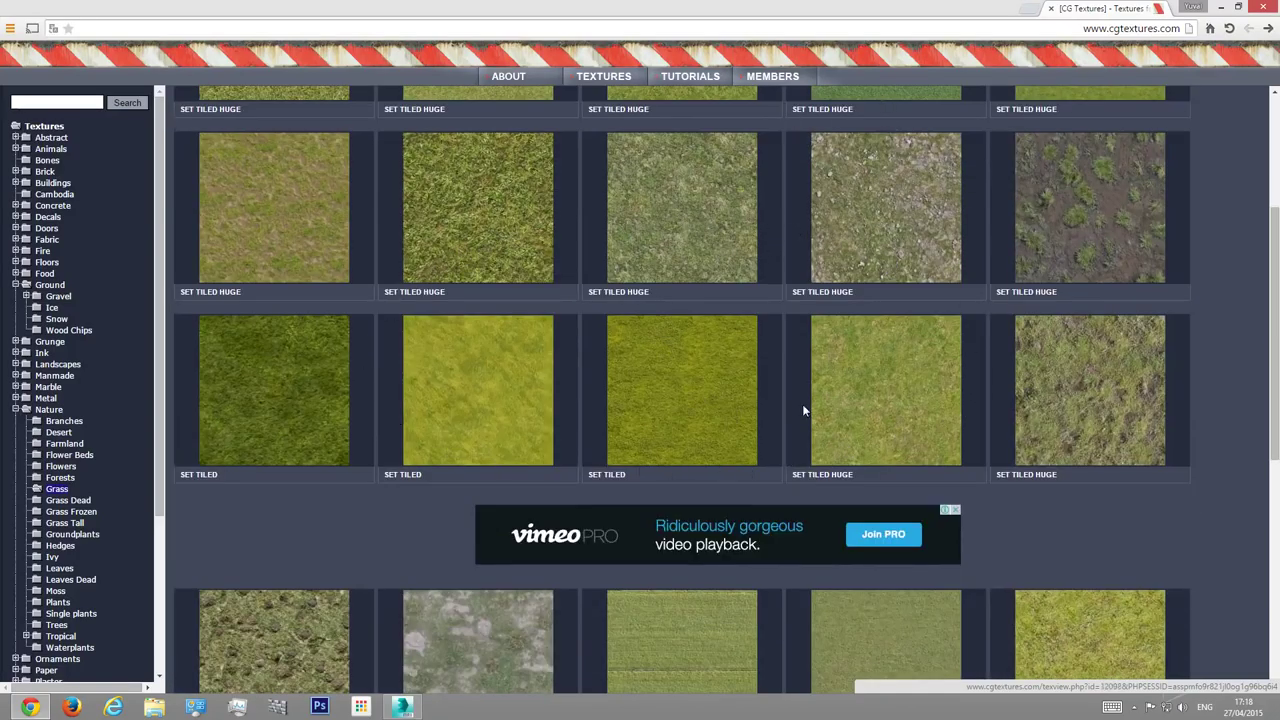
scroll(918, 404, "up", 3)
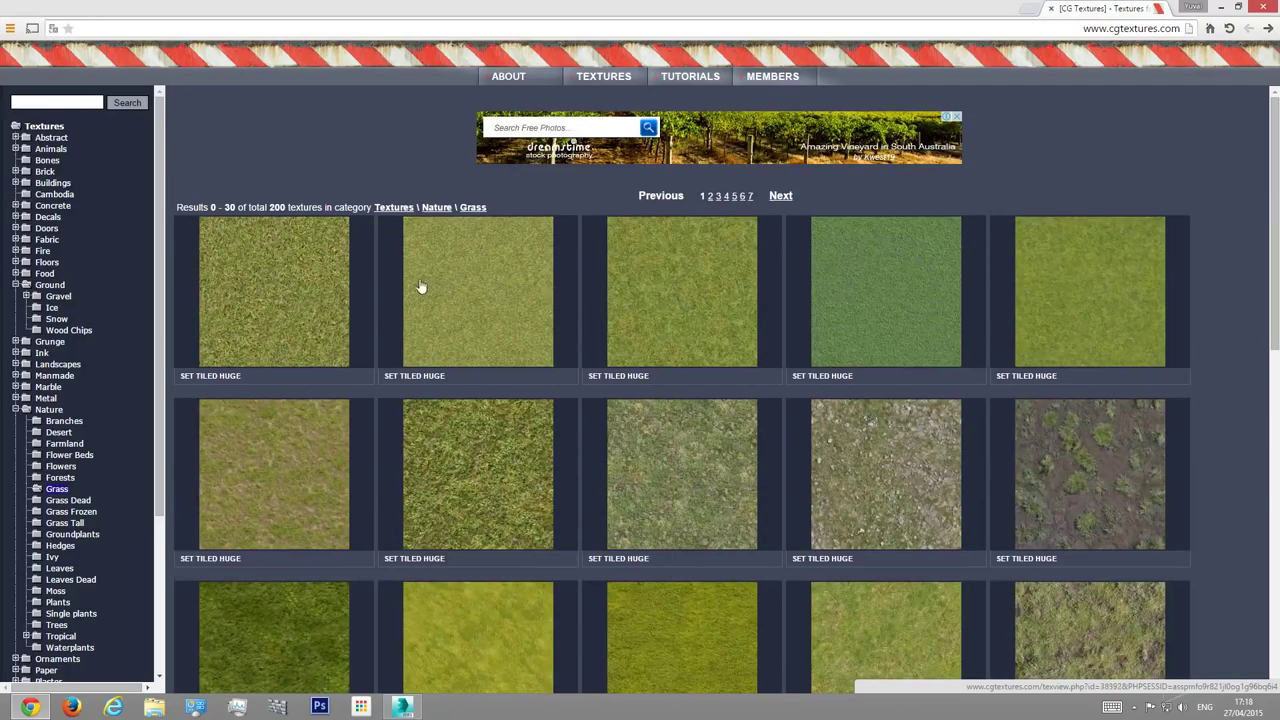
Step: Preview the Grass0130 texture page, then Grass0016 from page 2 of the results
left_click(685, 294)
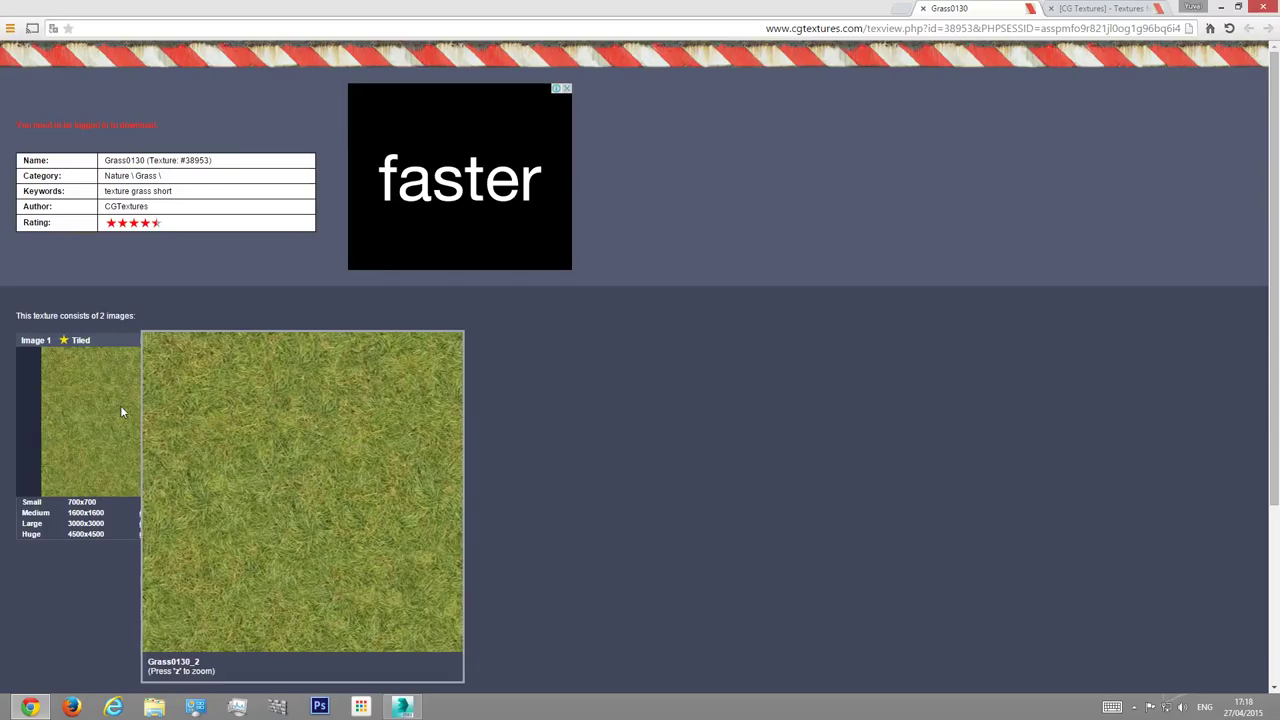
left_click(921, 9)
scroll(517, 409, "down", 5)
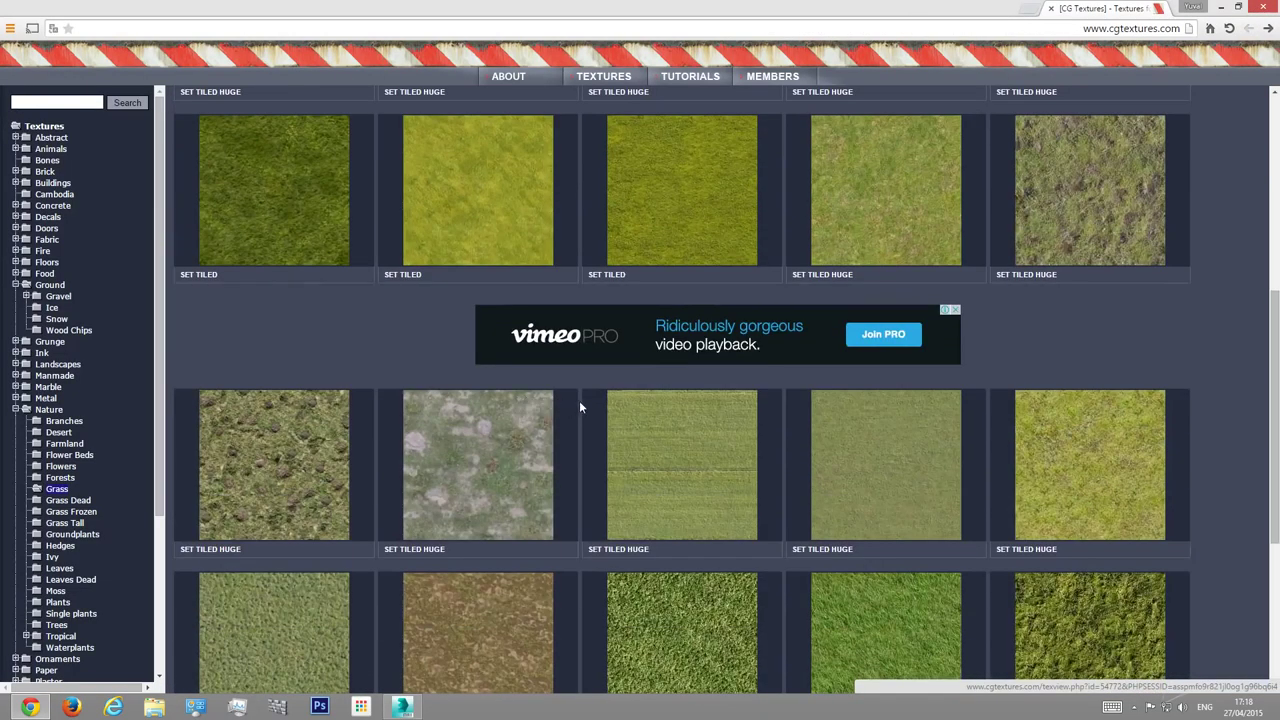
scroll(600, 404, "down", 3)
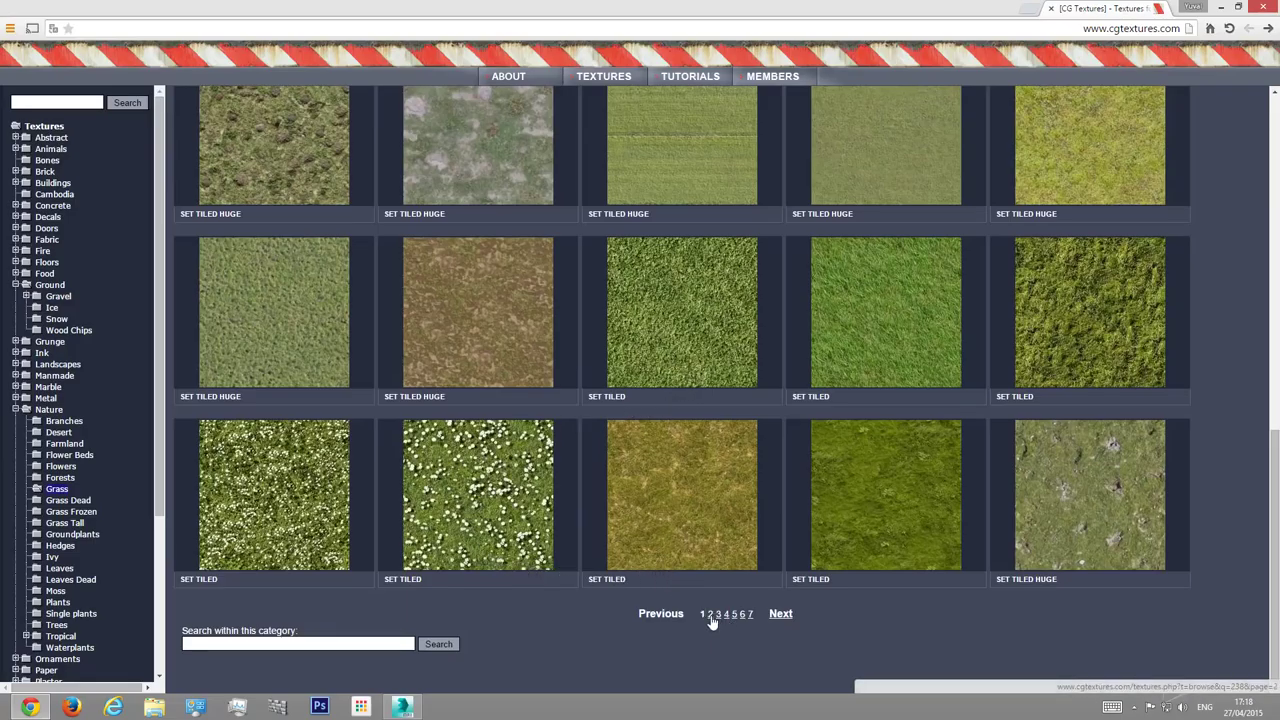
left_click(710, 615)
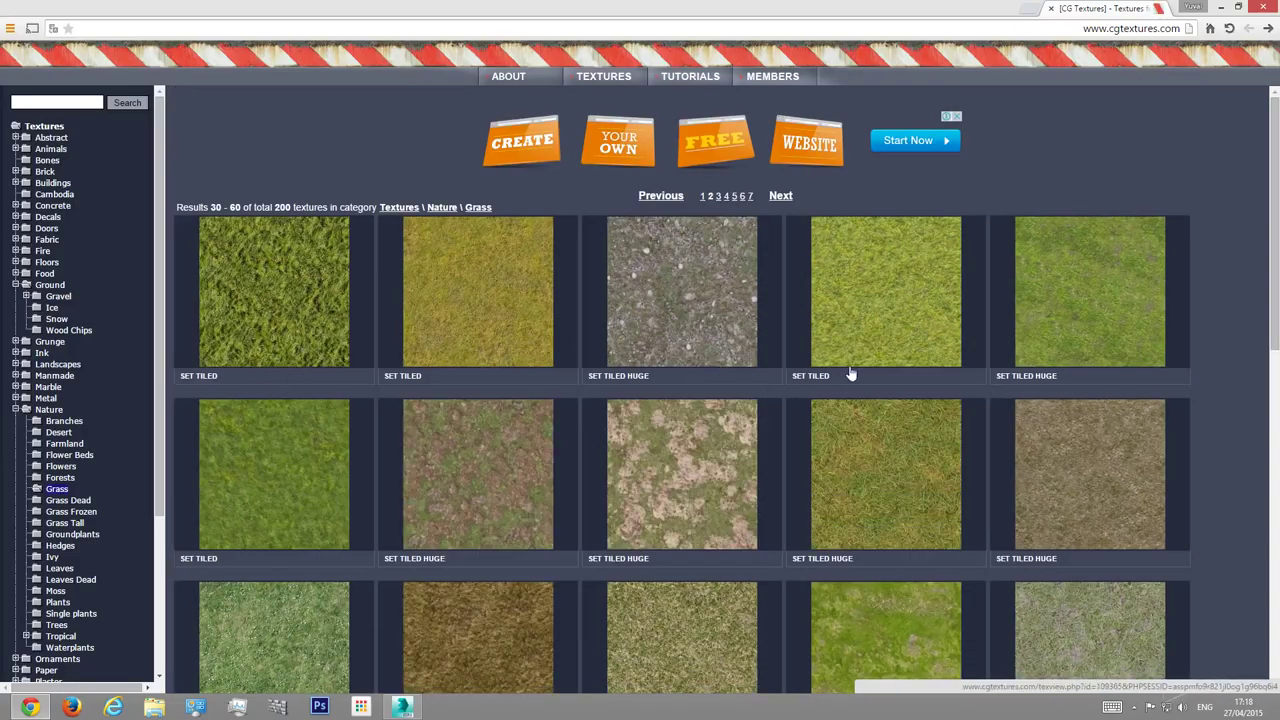
left_click(1065, 295)
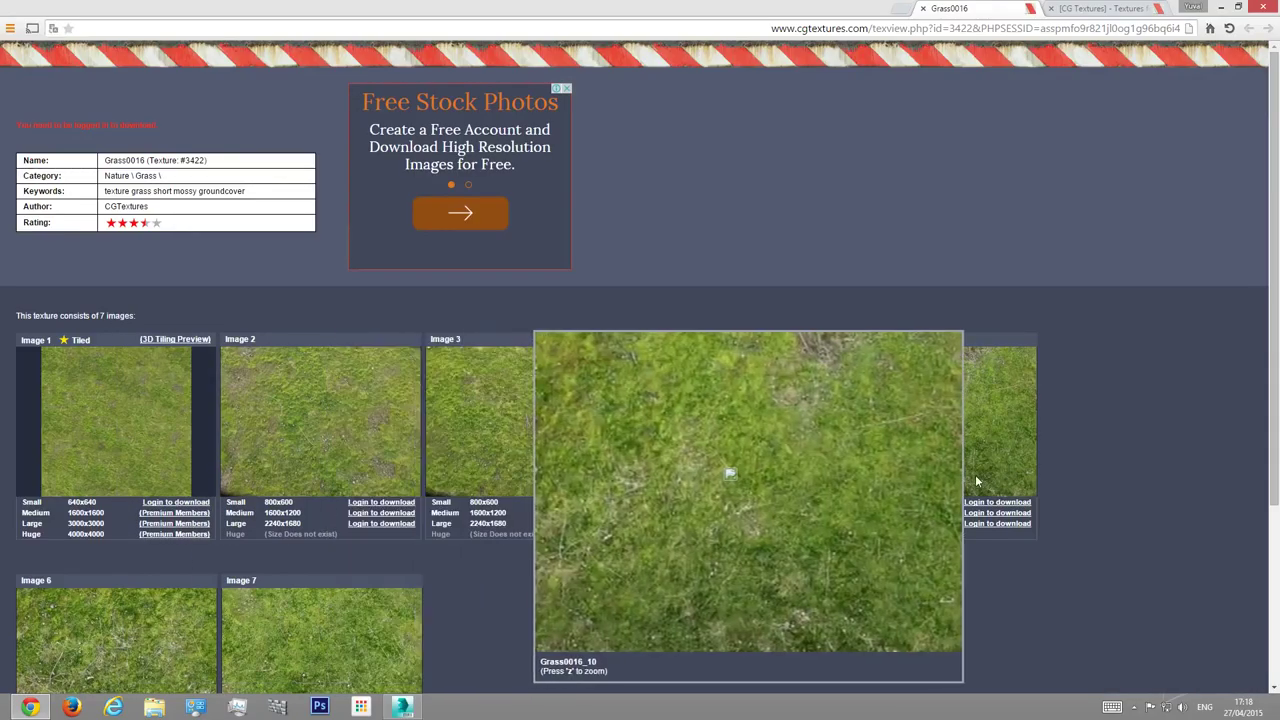
scroll(798, 431, "down", 2)
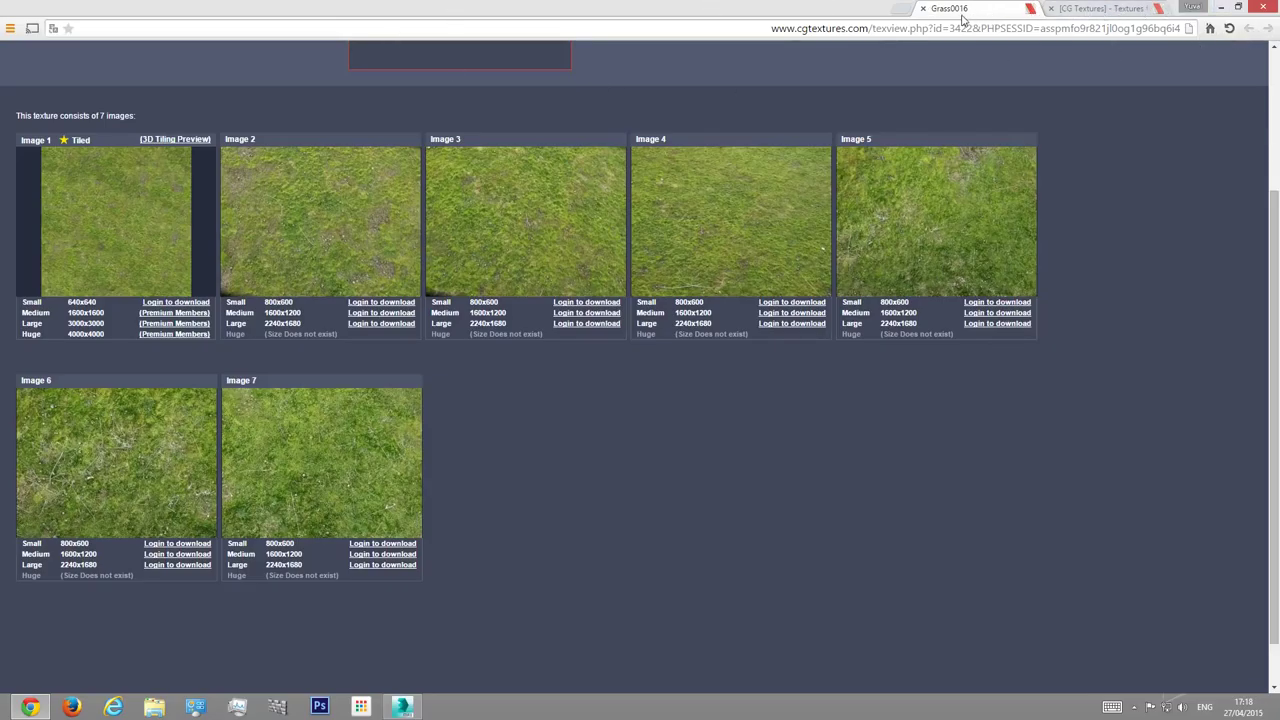
left_click(925, 13)
Step: Return to page 1 of the grass listing and open Grass0138
scroll(354, 377, "down", 2)
scroll(343, 366, "up", 2)
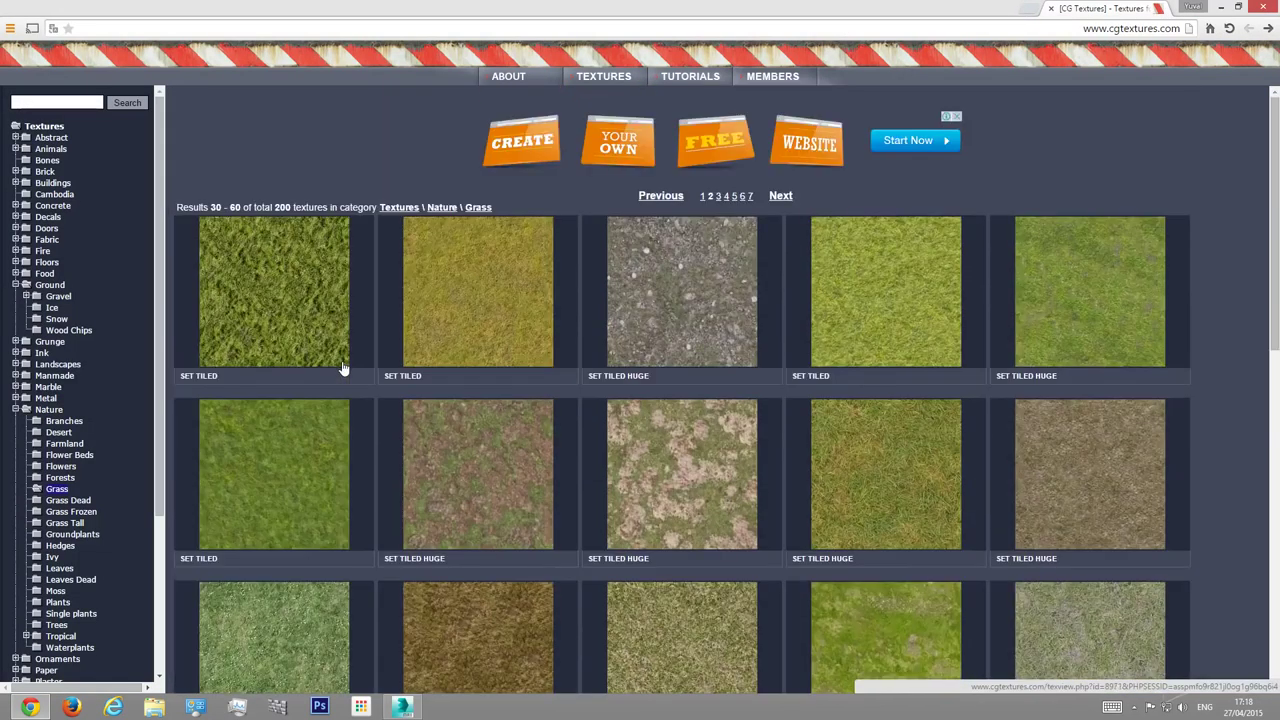
scroll(400, 398, "down", 3)
scroll(400, 398, "down", 5)
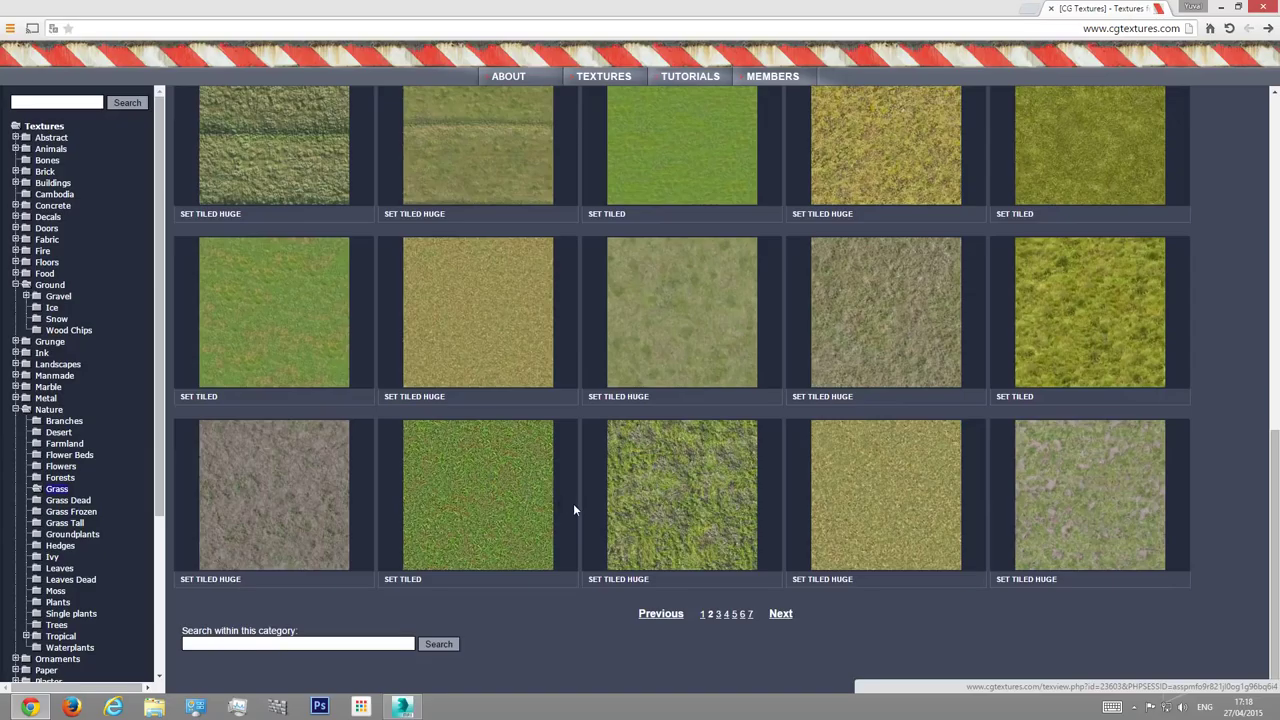
left_click(703, 615)
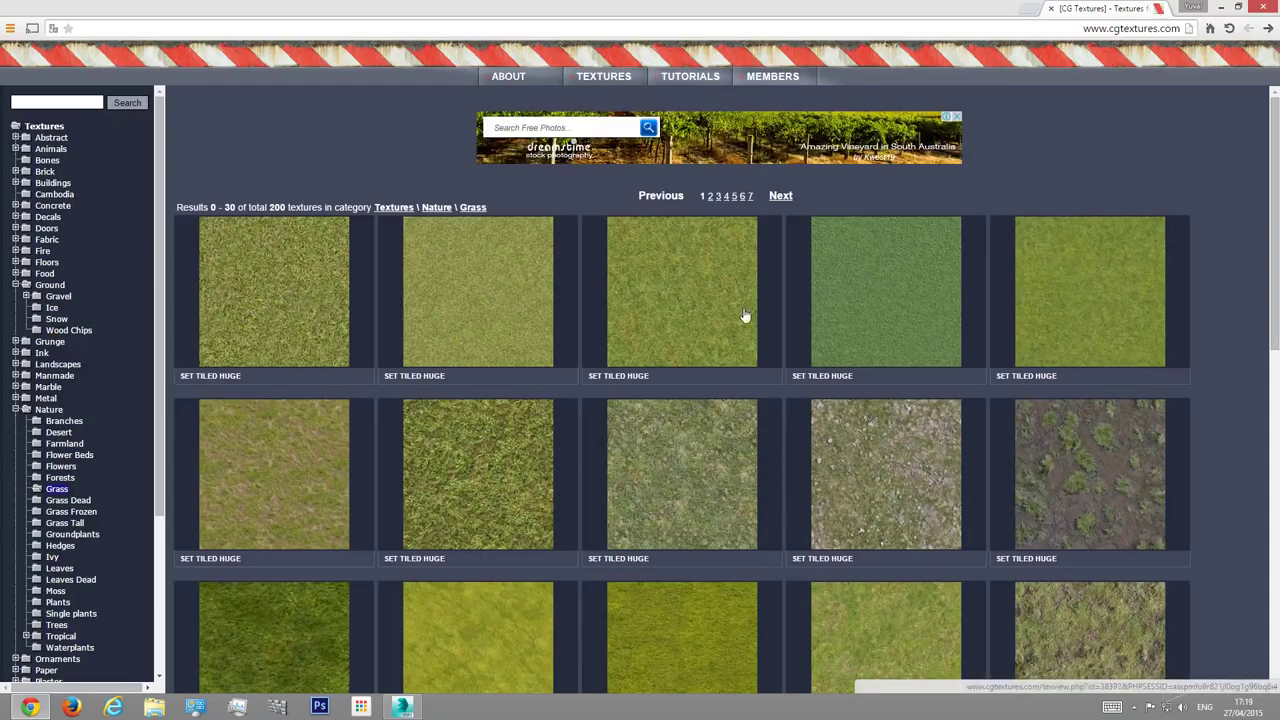
left_click(1065, 320)
mouse_move(84, 434)
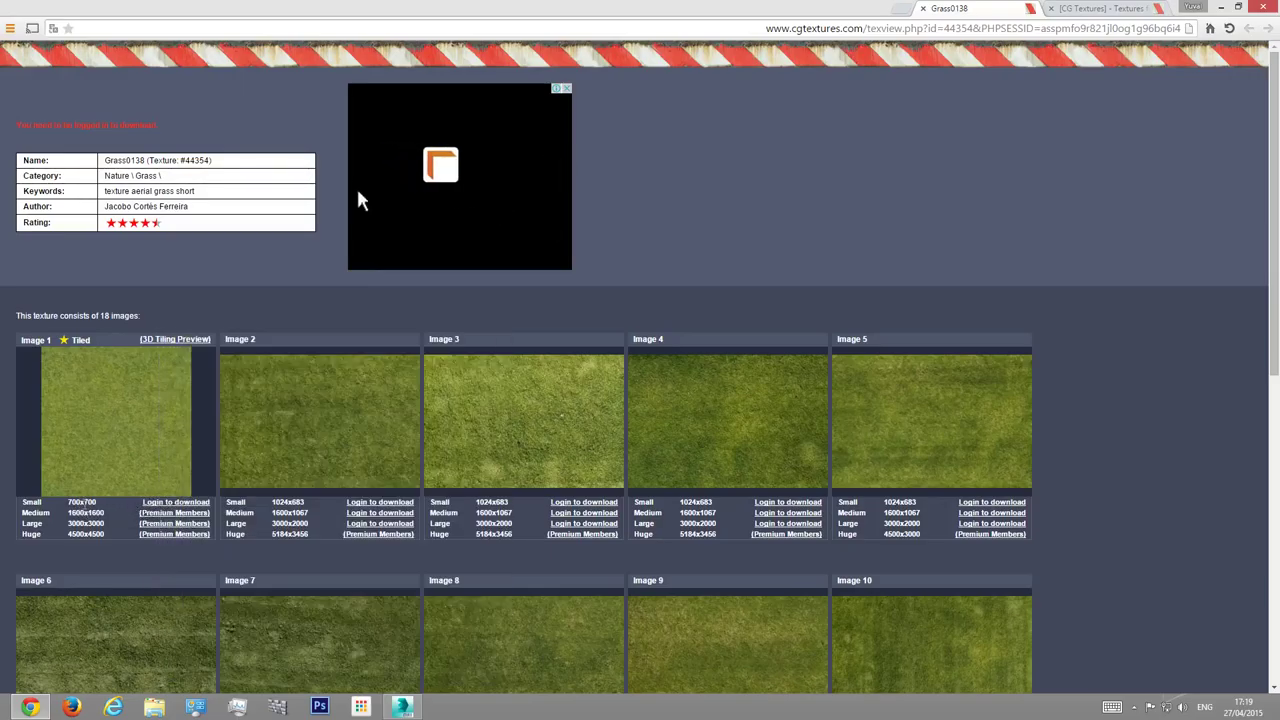
Step: Browse the Grass0138 images, then close its texture page
scroll(90, 497, "down", 2)
scroll(90, 497, "down", 3)
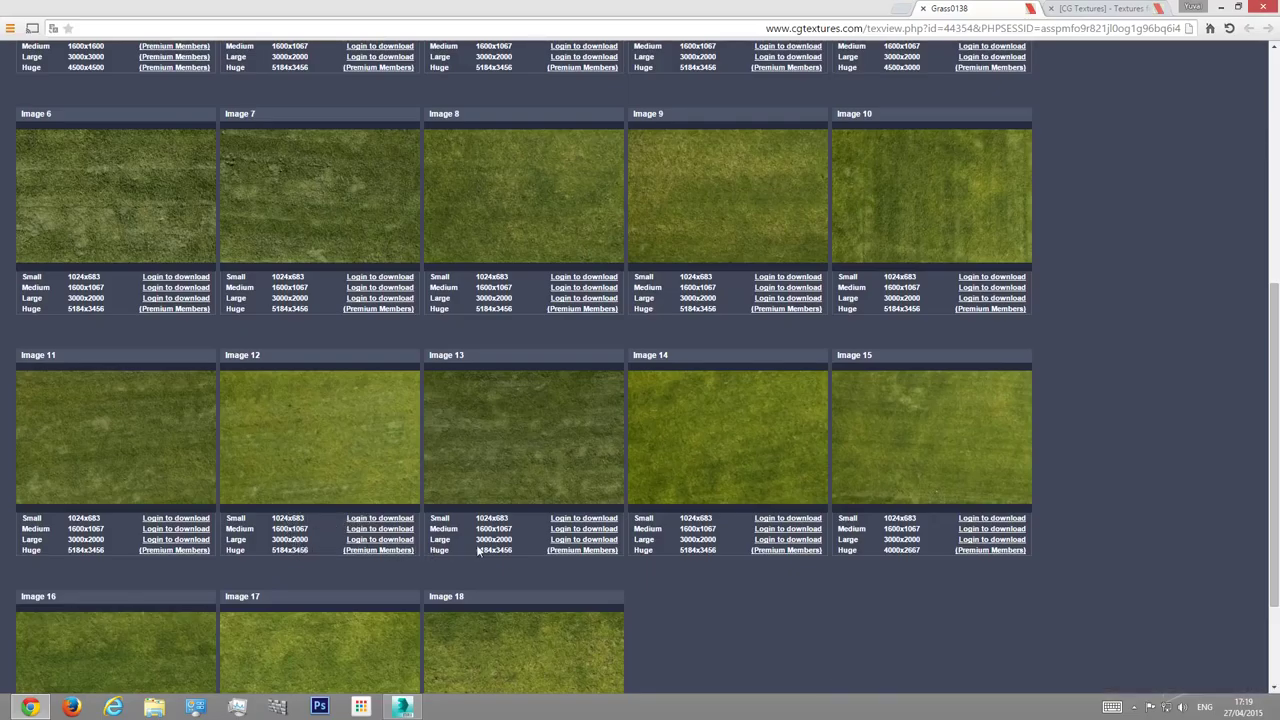
scroll(455, 550, "up", 5)
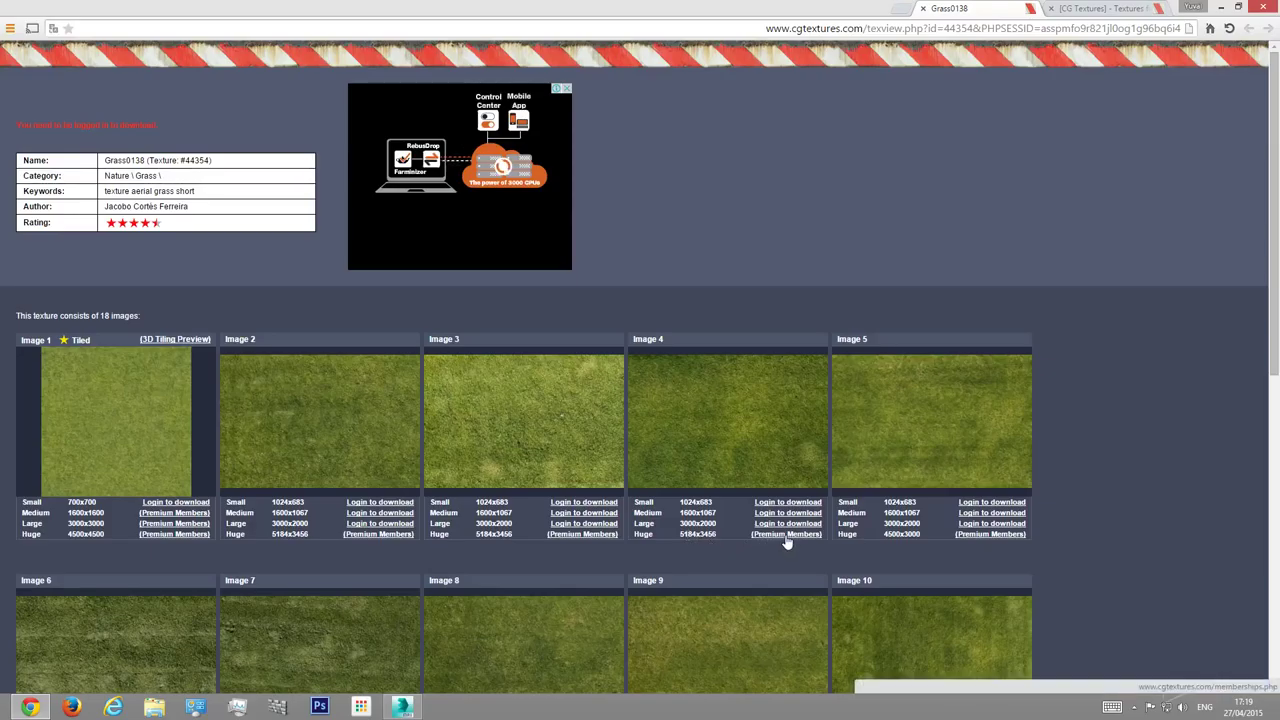
mouse_move(706, 457)
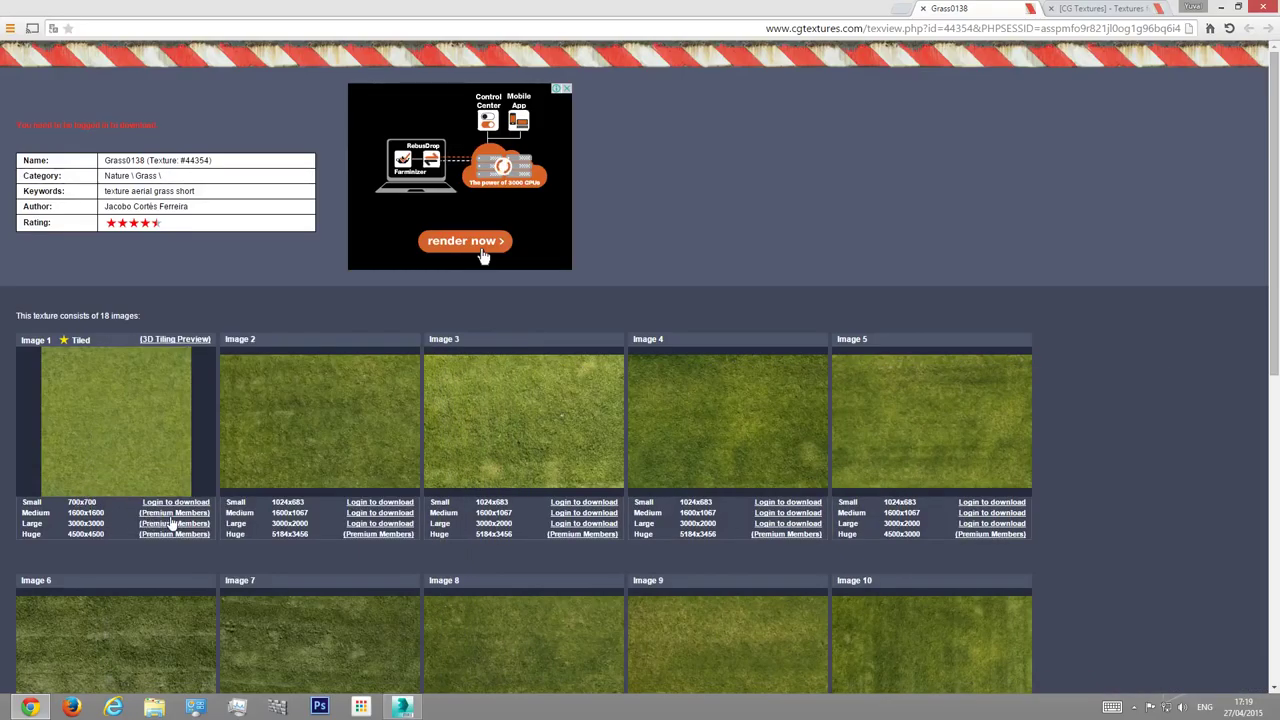
scroll(748, 436, "down", 4)
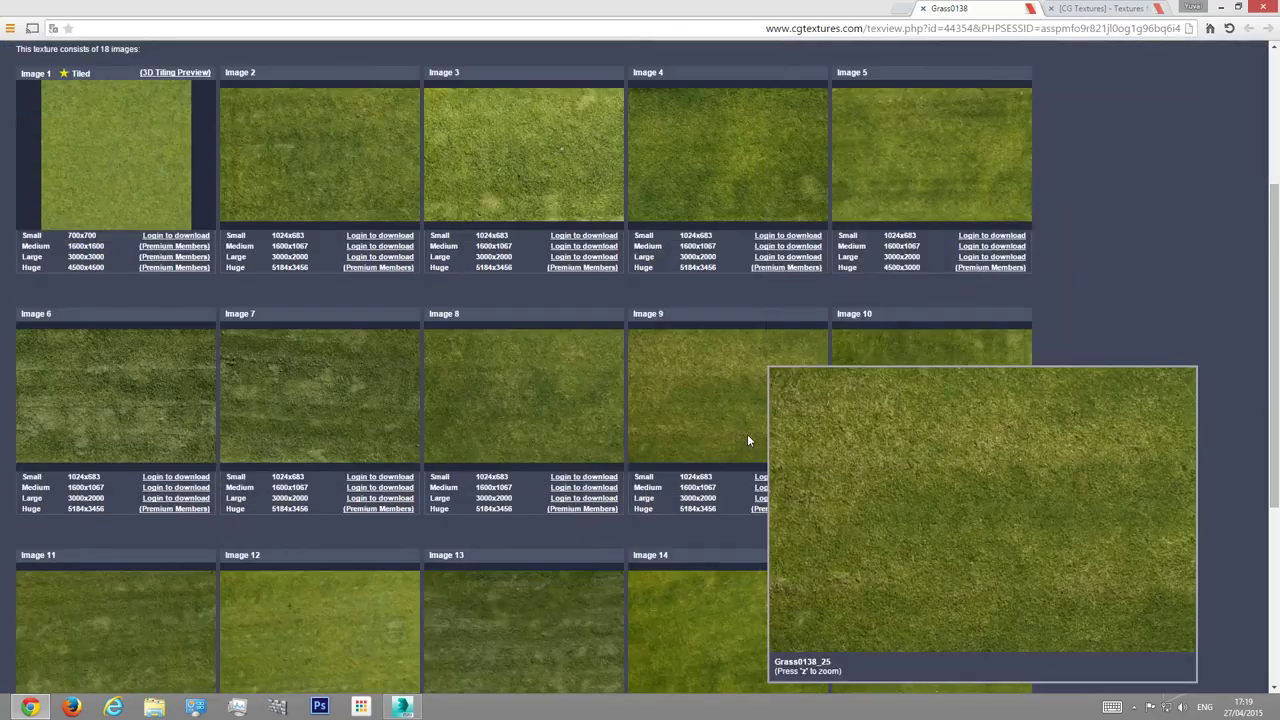
scroll(214, 509, "down", 2)
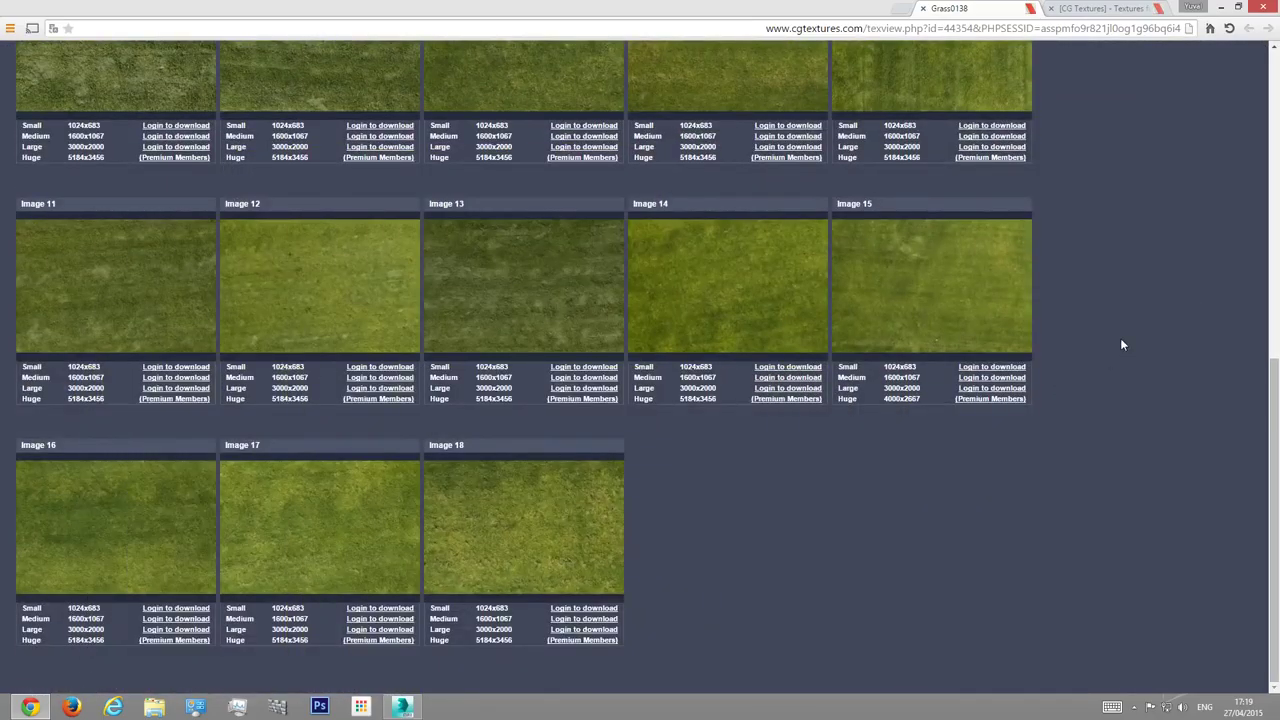
middle_click(924, 9)
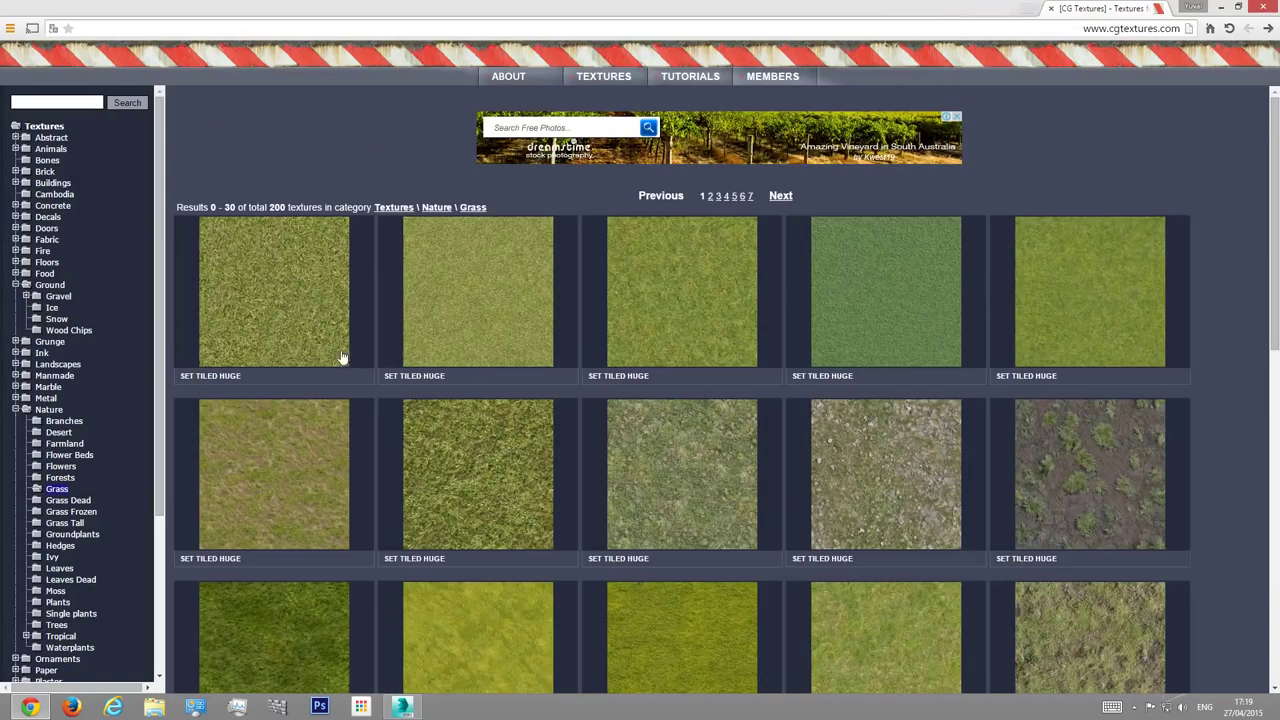
scroll(400, 433, "down", 3)
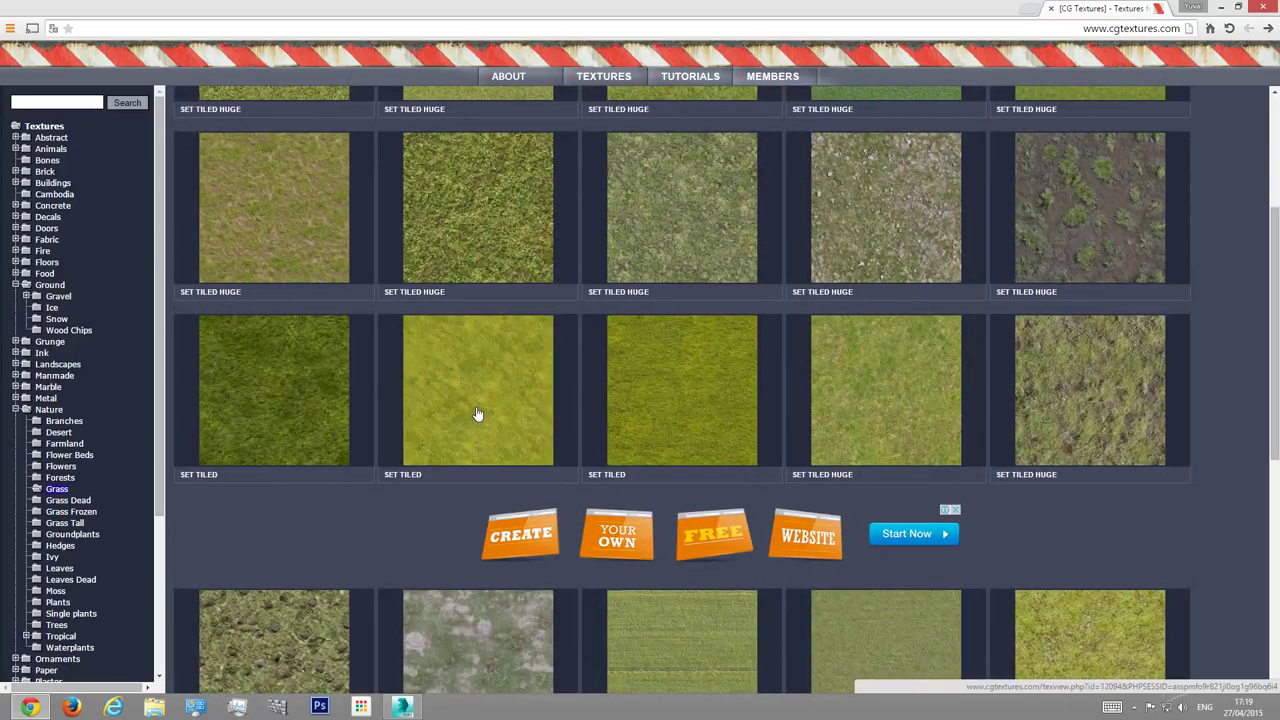
Step: Open Grass0052, log in with the saved account, and download Image 2's medium 1600x1064 JPG
left_click(477, 414)
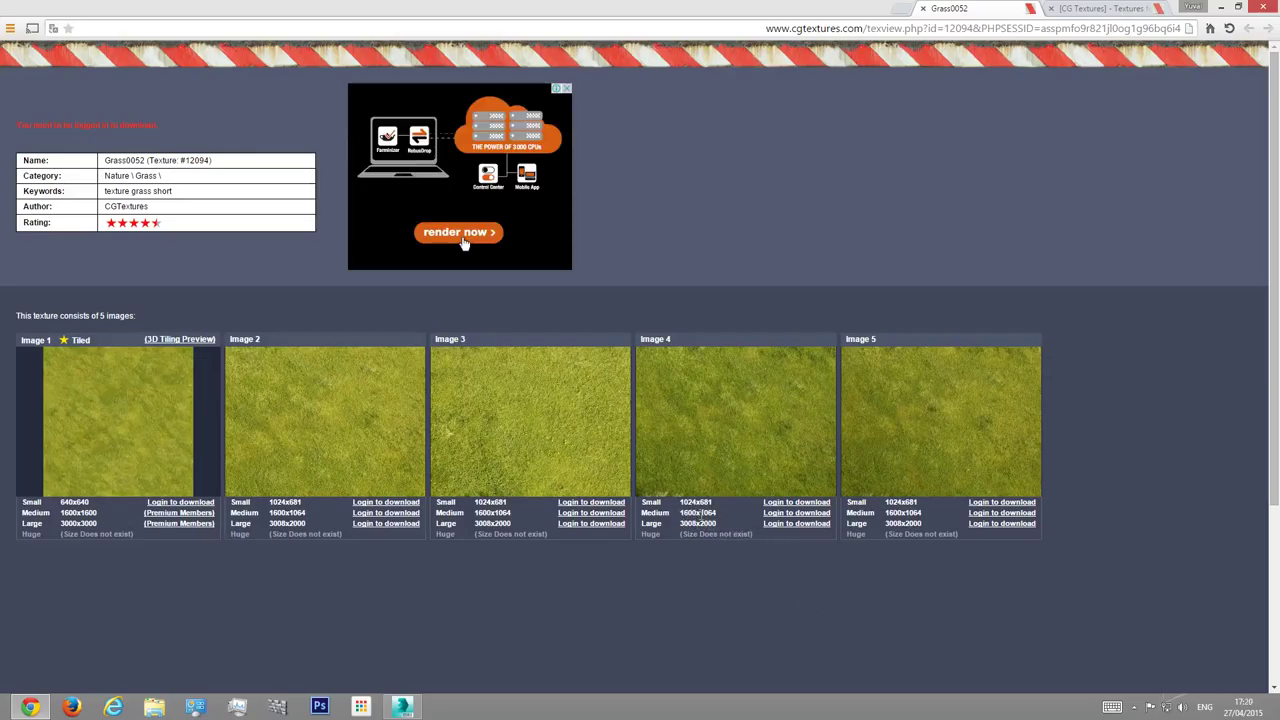
left_click(775, 522)
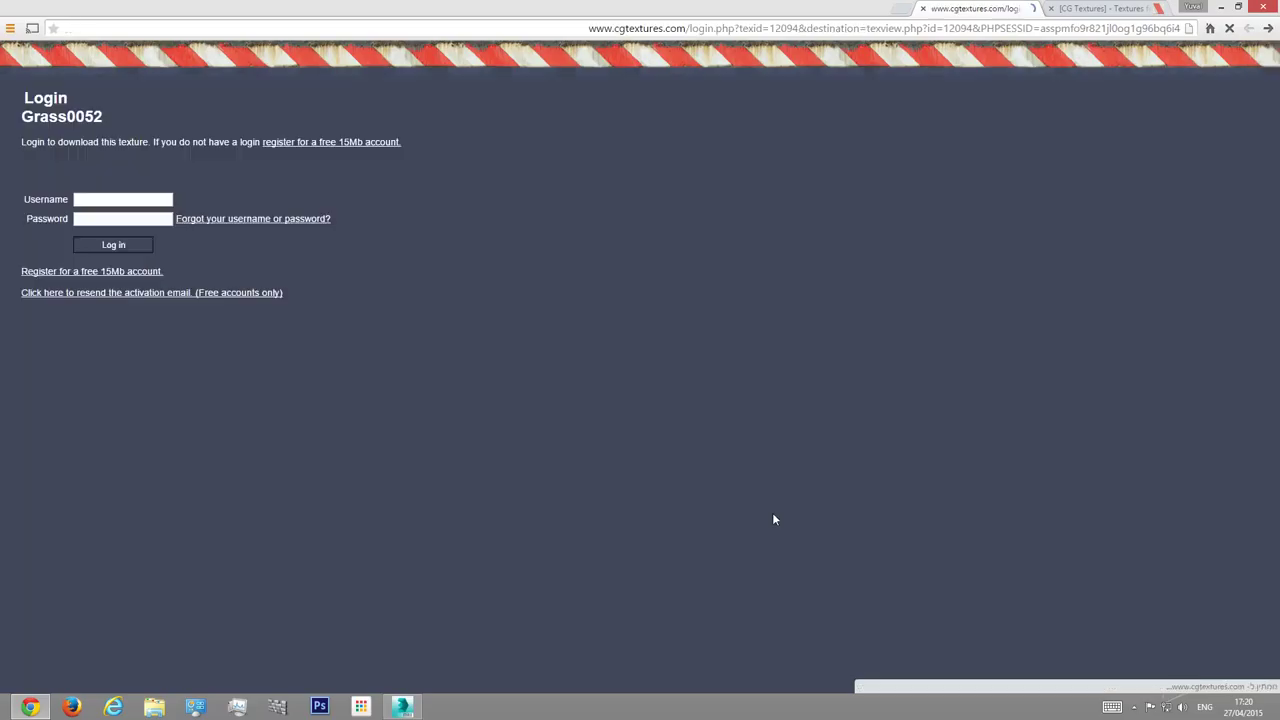
left_click(127, 427)
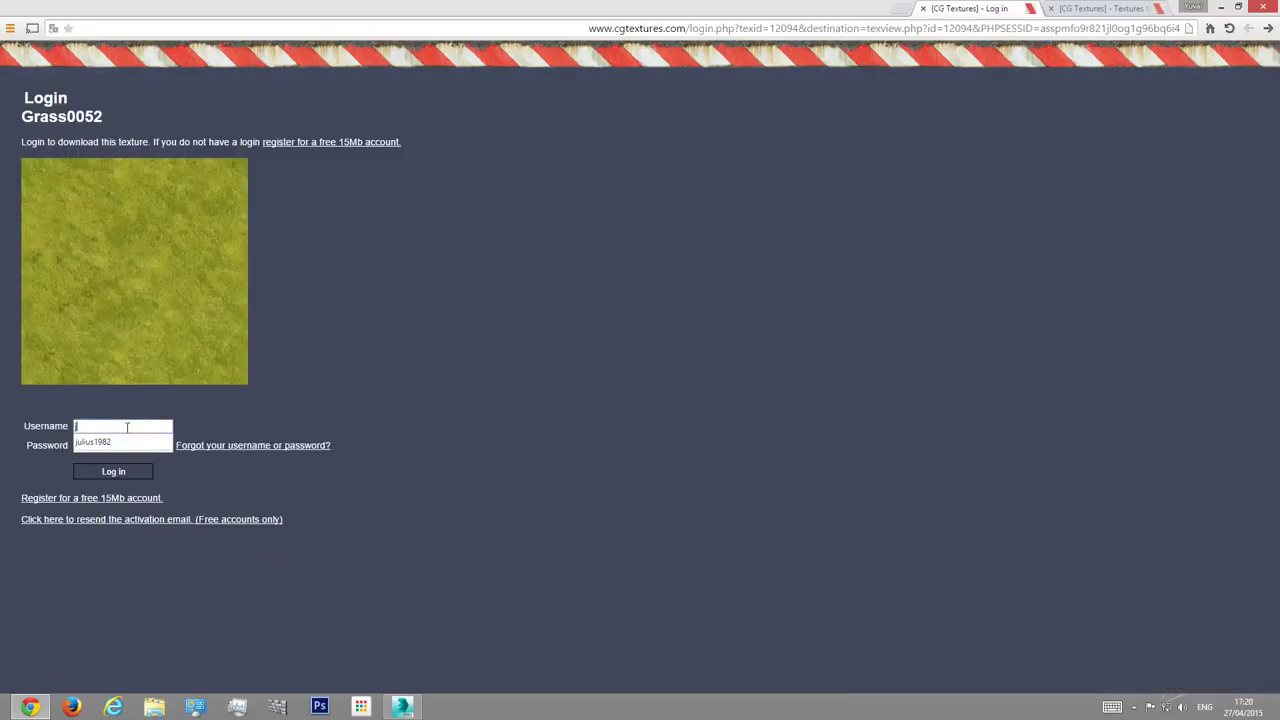
type("ju")
key("Down")
key("Return")
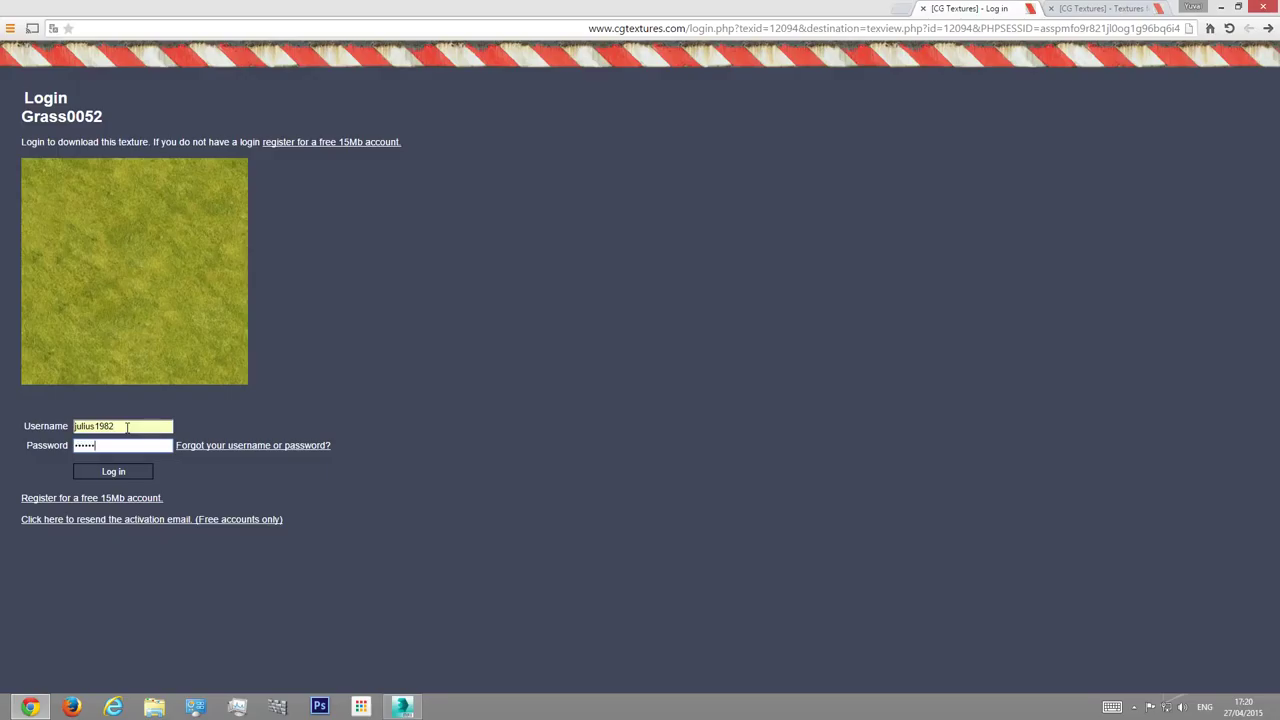
key("Return")
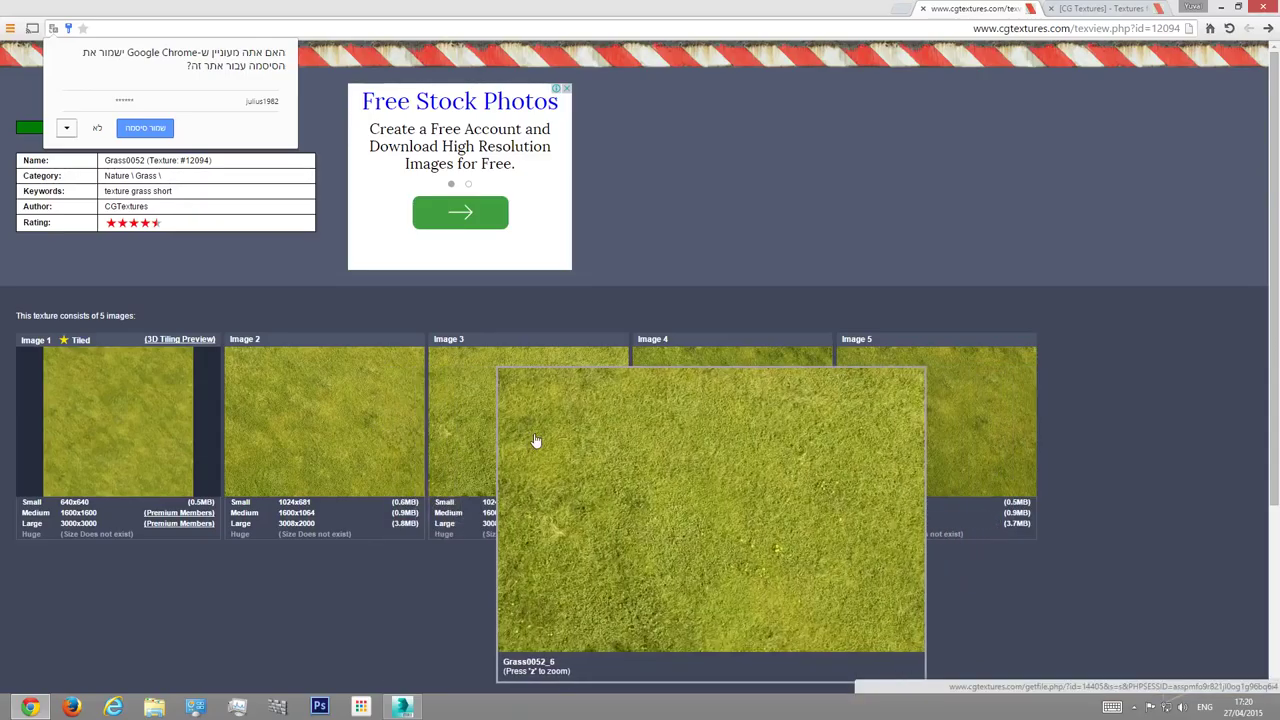
left_click(296, 514)
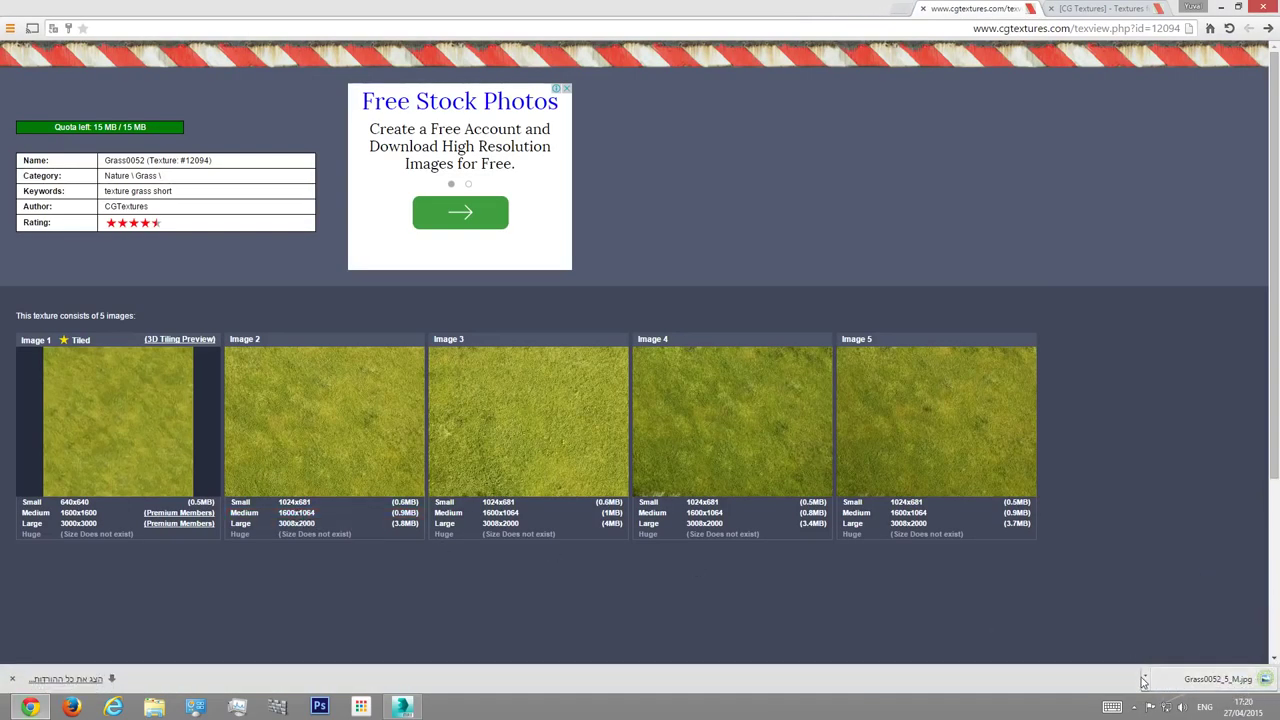
left_click(1189, 680)
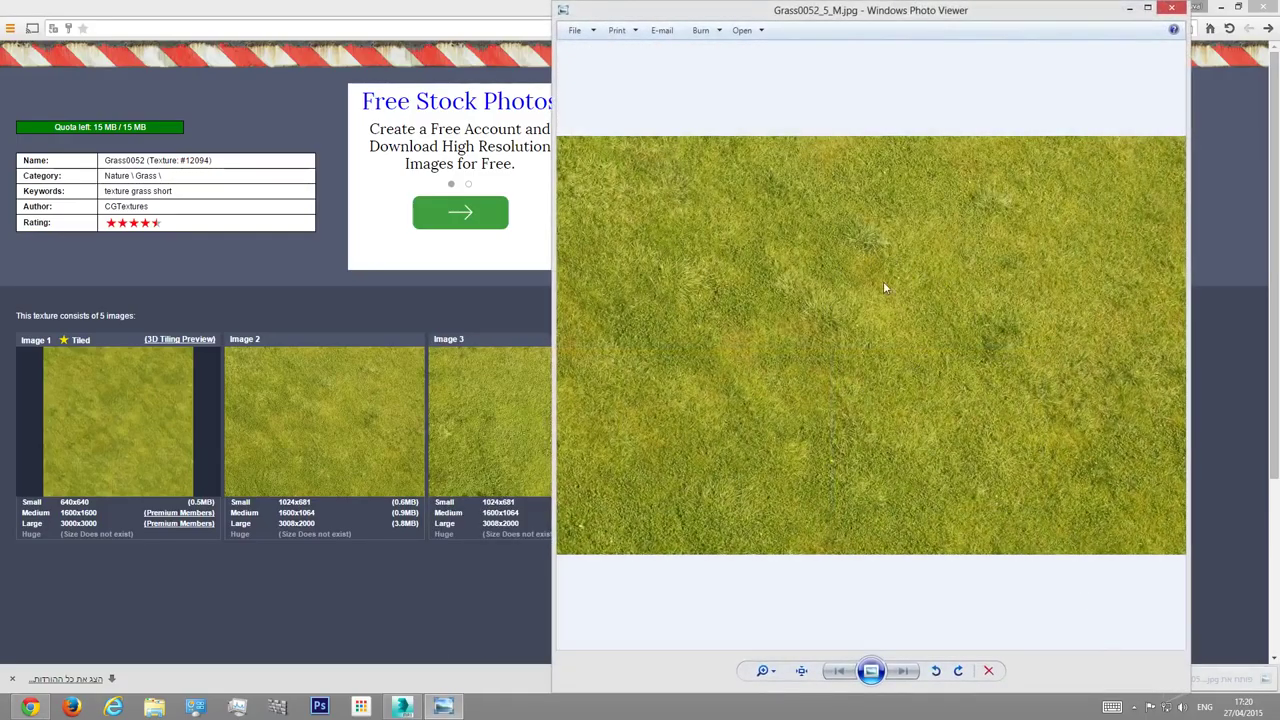
Step: Close the image preview and move Grass0052_5_M.jpg from Downloads onto the desktop
scroll(805, 362, "down", 2)
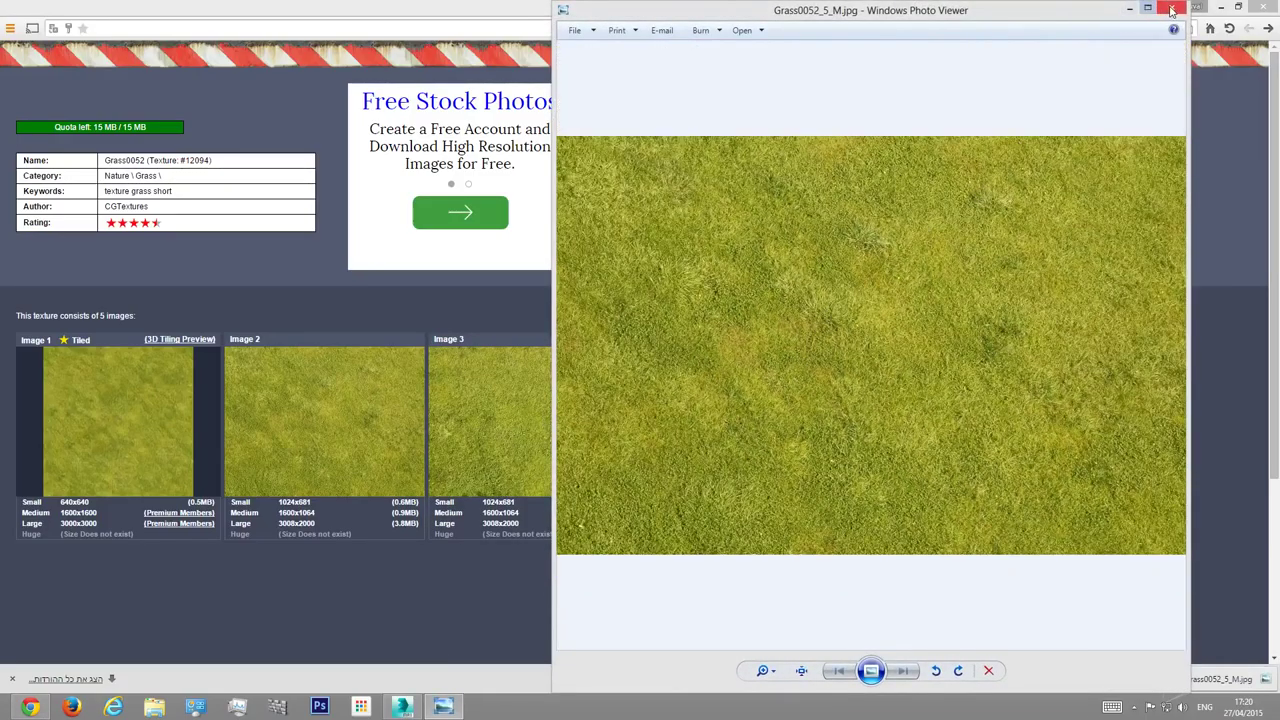
left_click(1171, 8)
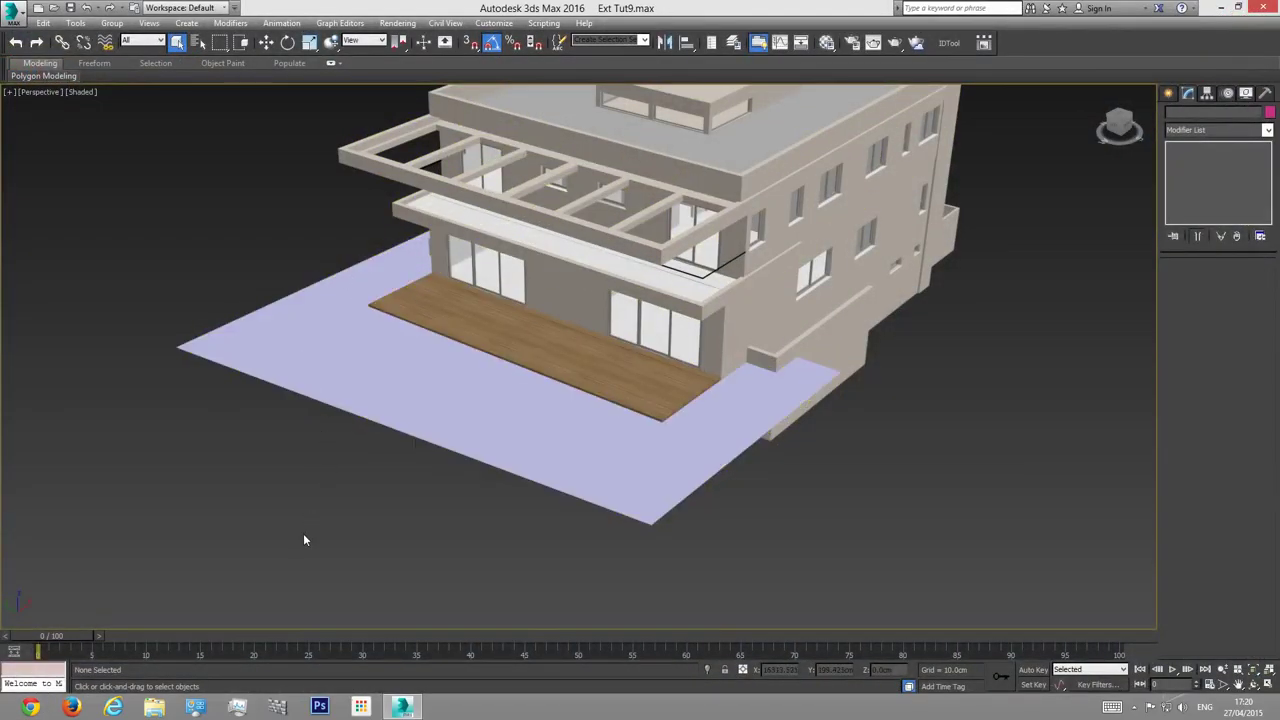
left_click(1220, 7)
double_click(25, 372)
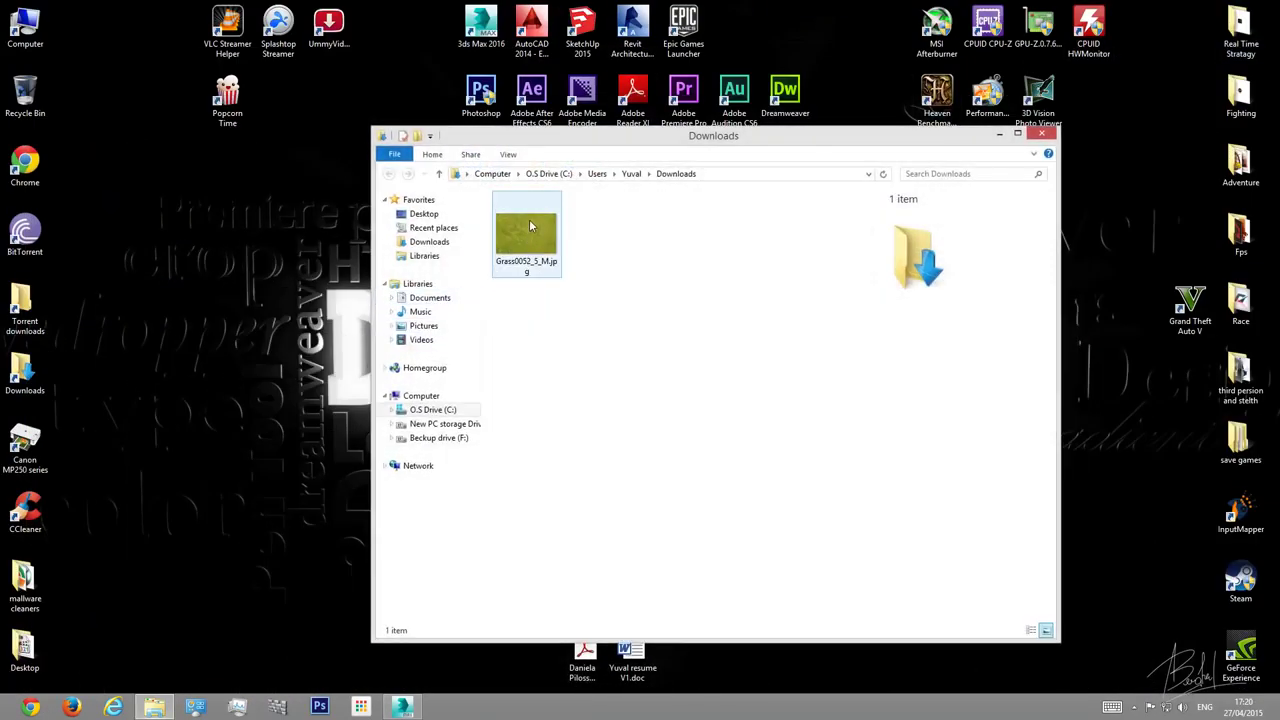
left_click_drag(529, 222, 168, 444)
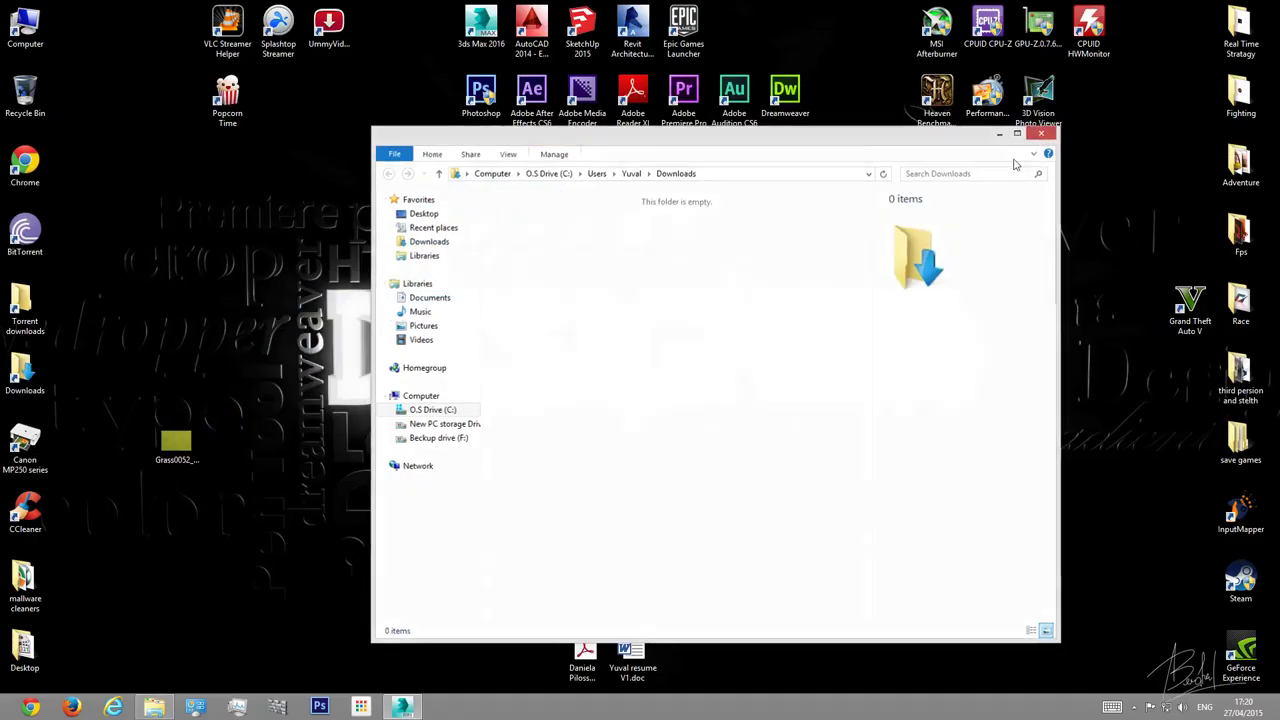
left_click(1041, 133)
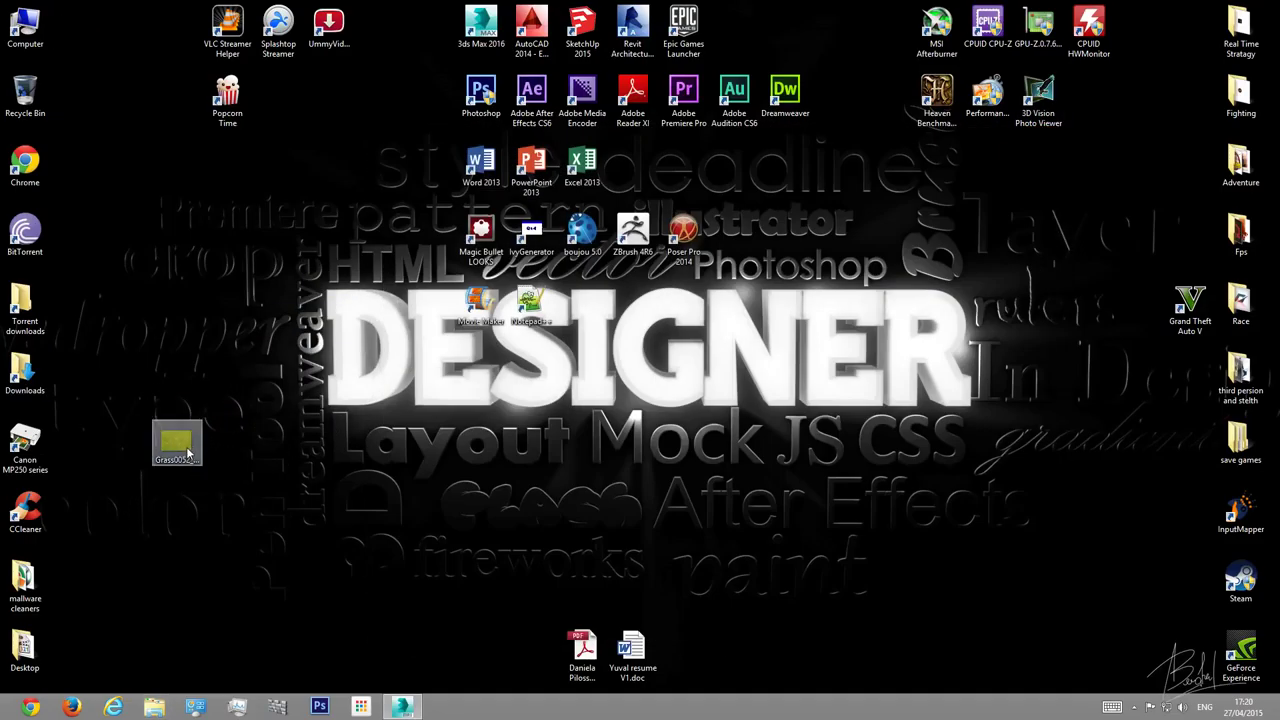
left_click_drag(170, 460, 562, 456)
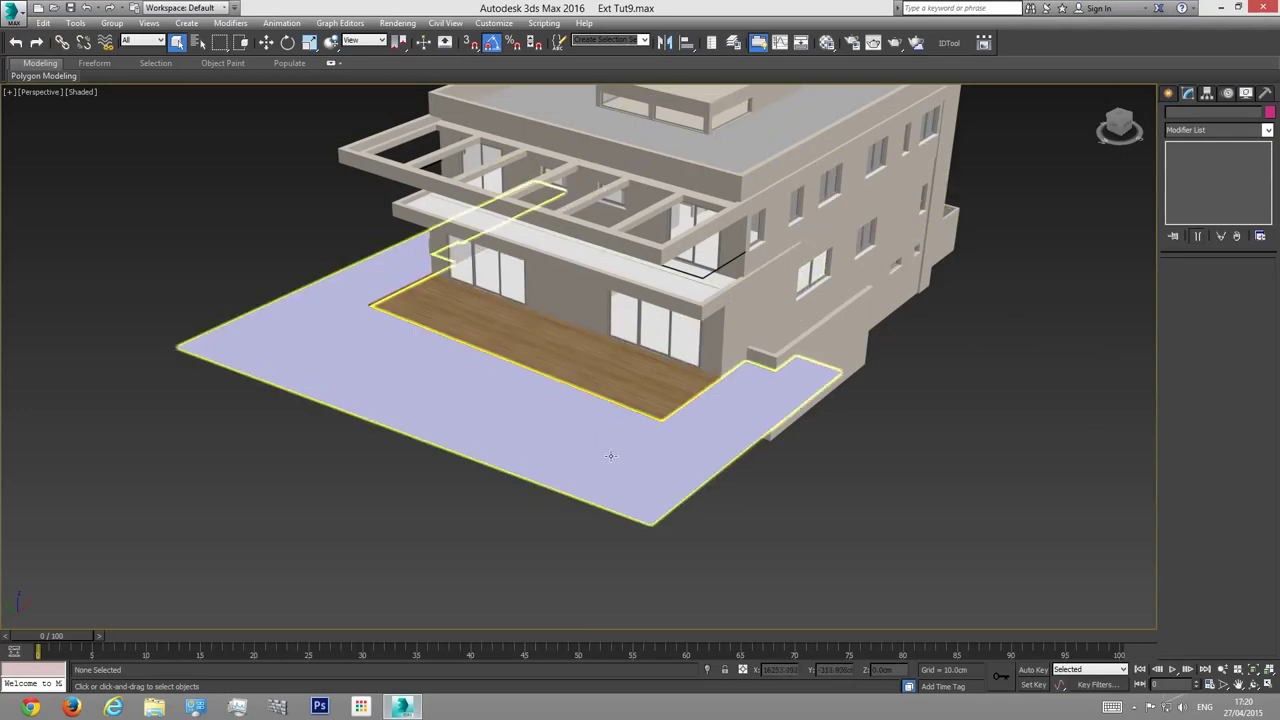
Step: Take an unused Material Editor slot, name it Grass, and make it a VRayMtl
left_click_drag(679, 422, 826, 45)
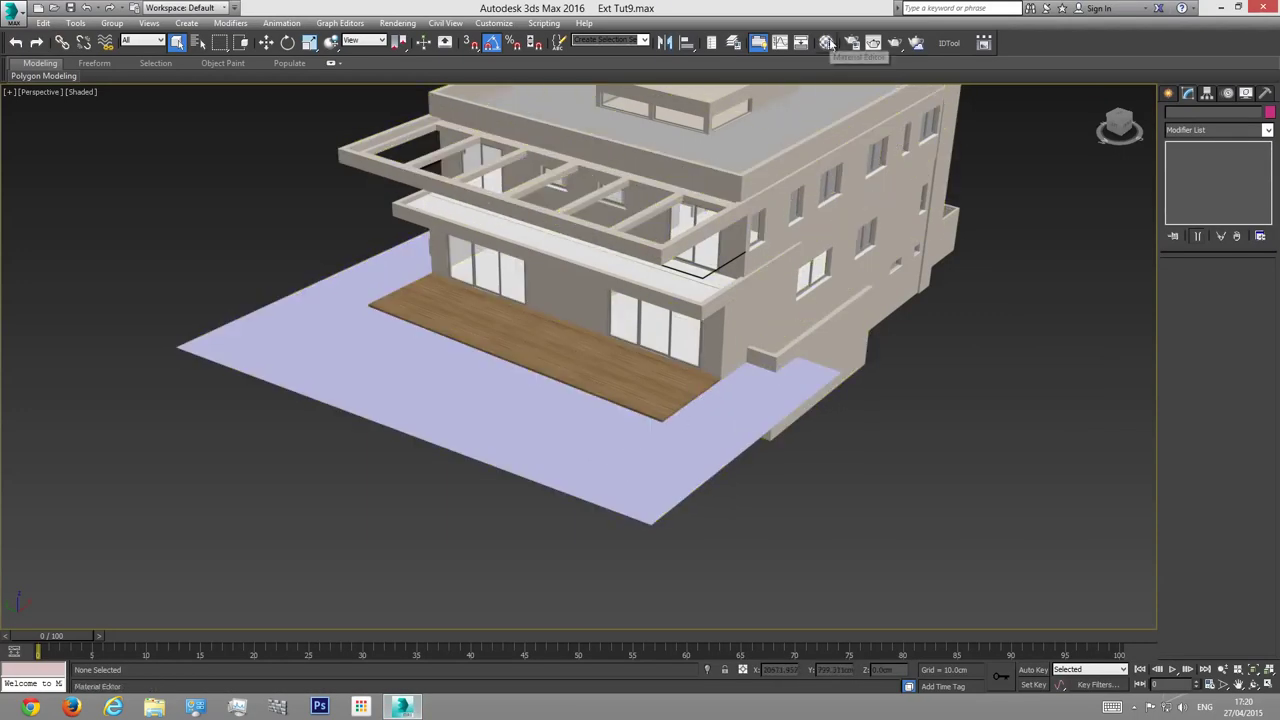
left_click(826, 45)
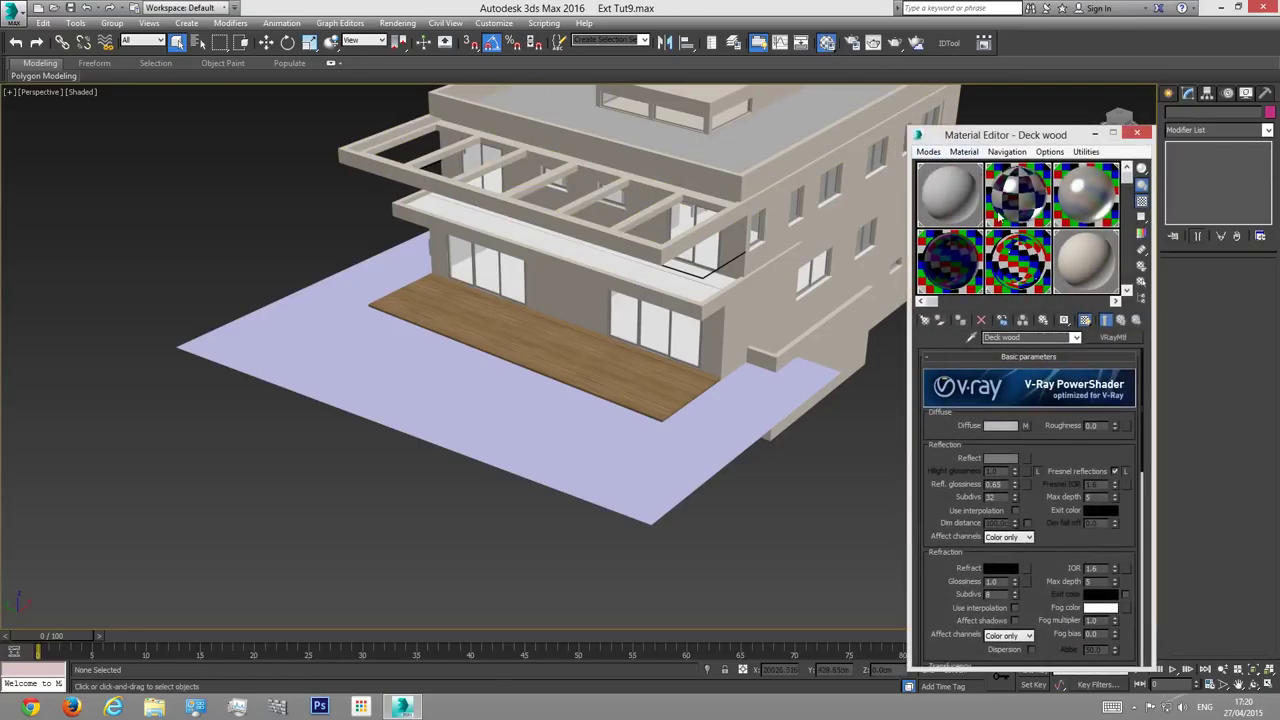
left_click(1126, 290)
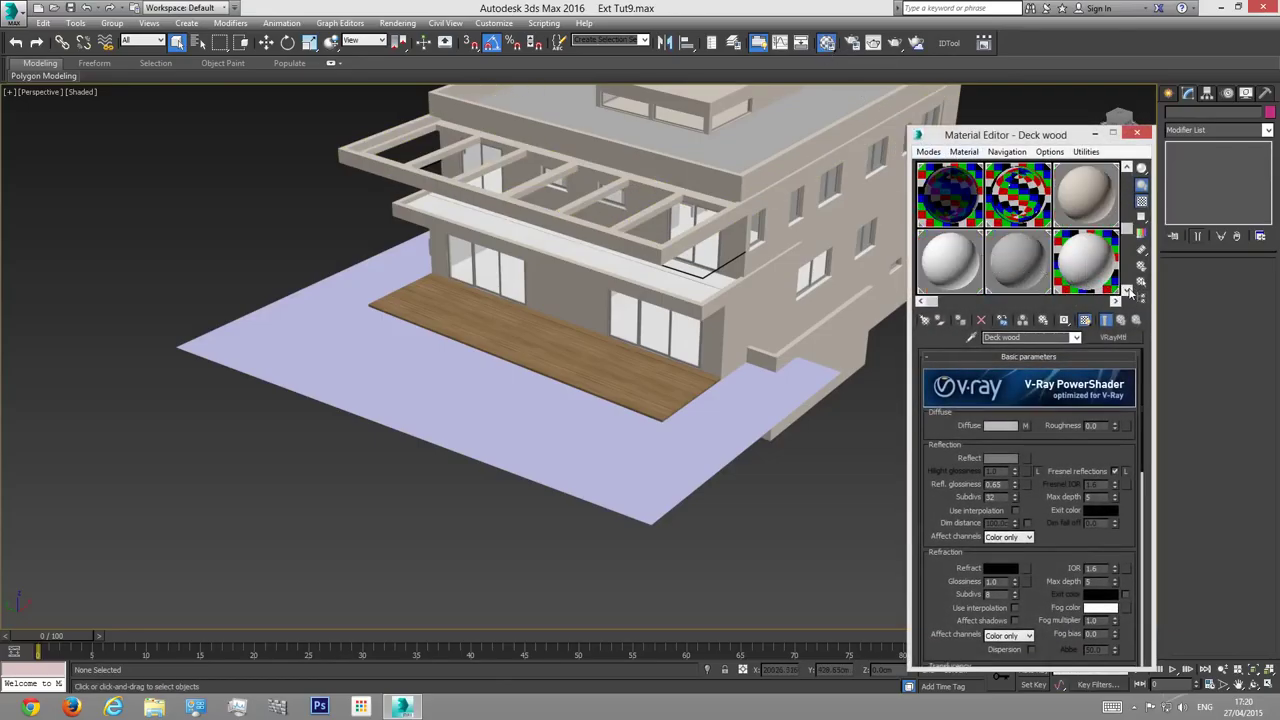
left_click(1127, 290)
left_click(1062, 262)
left_click(1045, 337)
type("Grass")
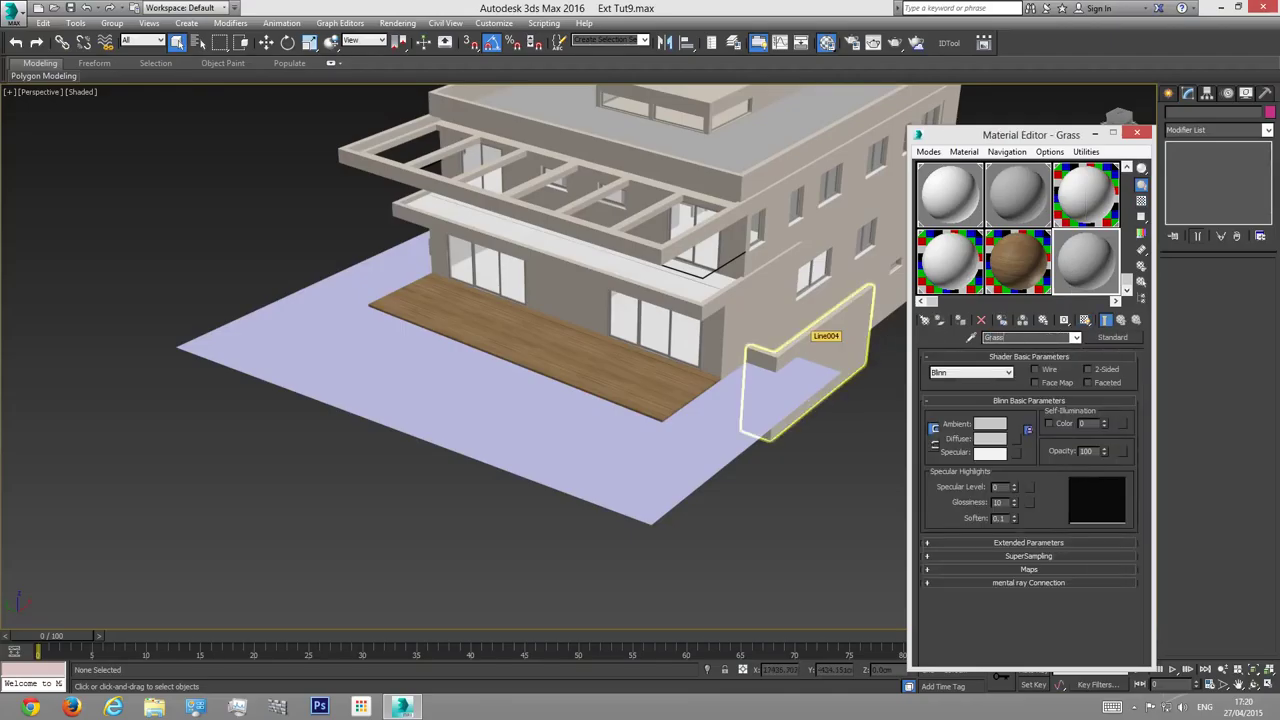
left_click(1113, 338)
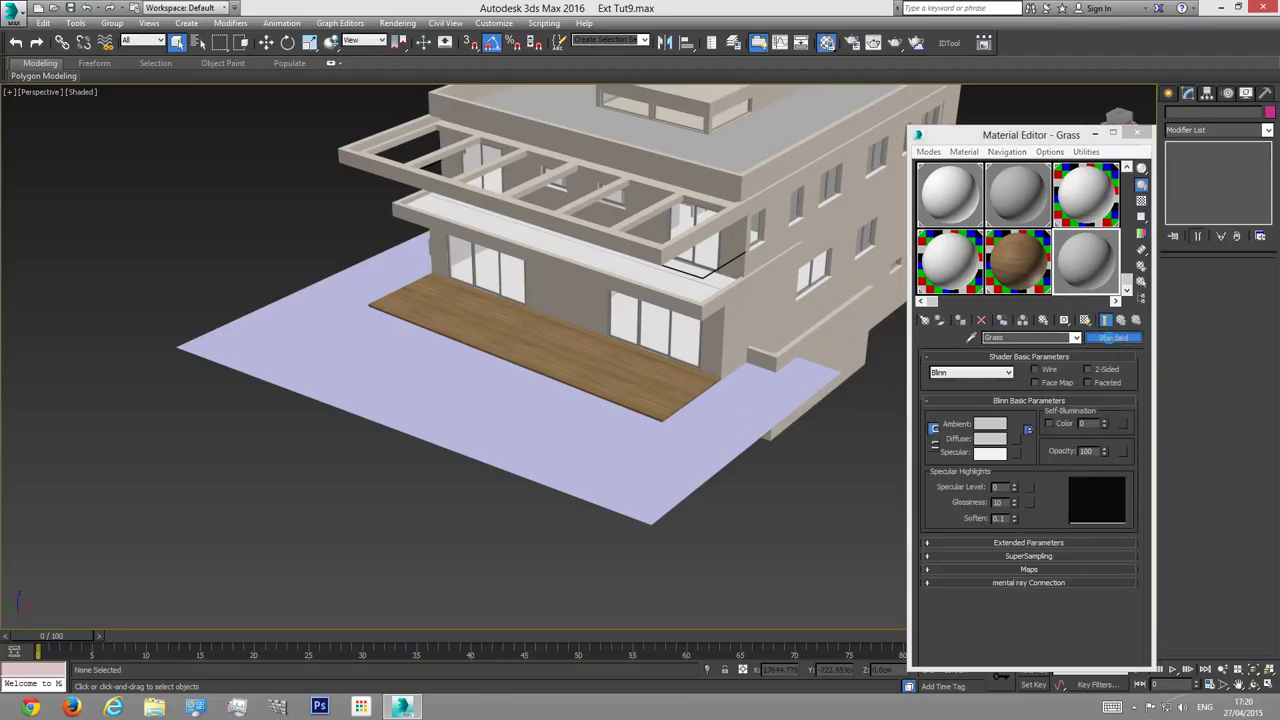
left_click(512, 404)
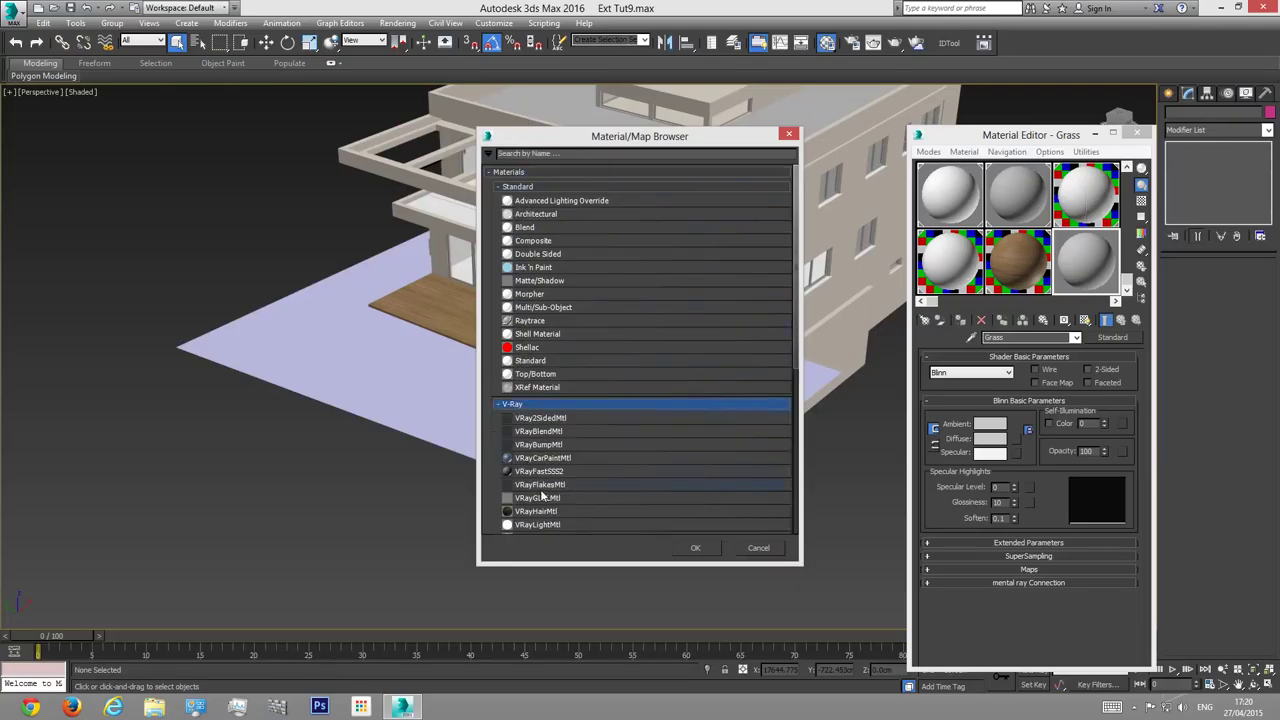
scroll(541, 494, "down", 2)
double_click(533, 475)
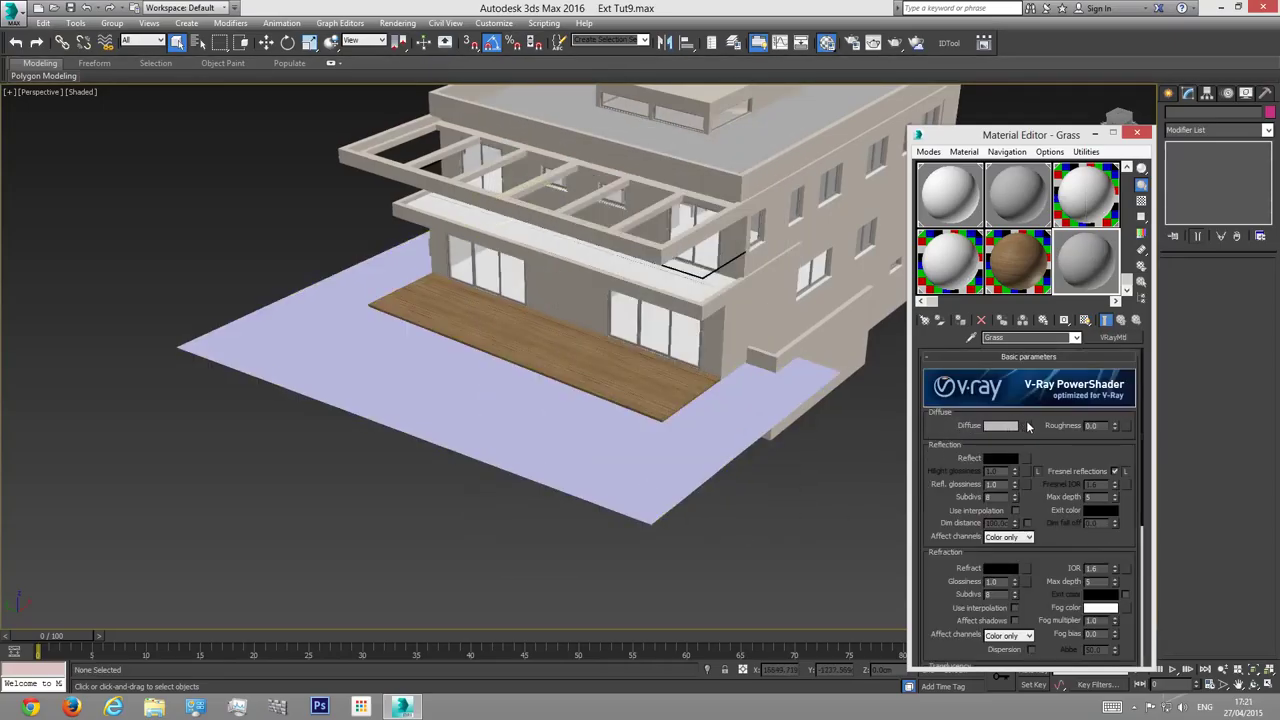
Step: Load Grass0052_5_M.jpg from the Desktop as the Bitmap diffuse map
left_click(1025, 426)
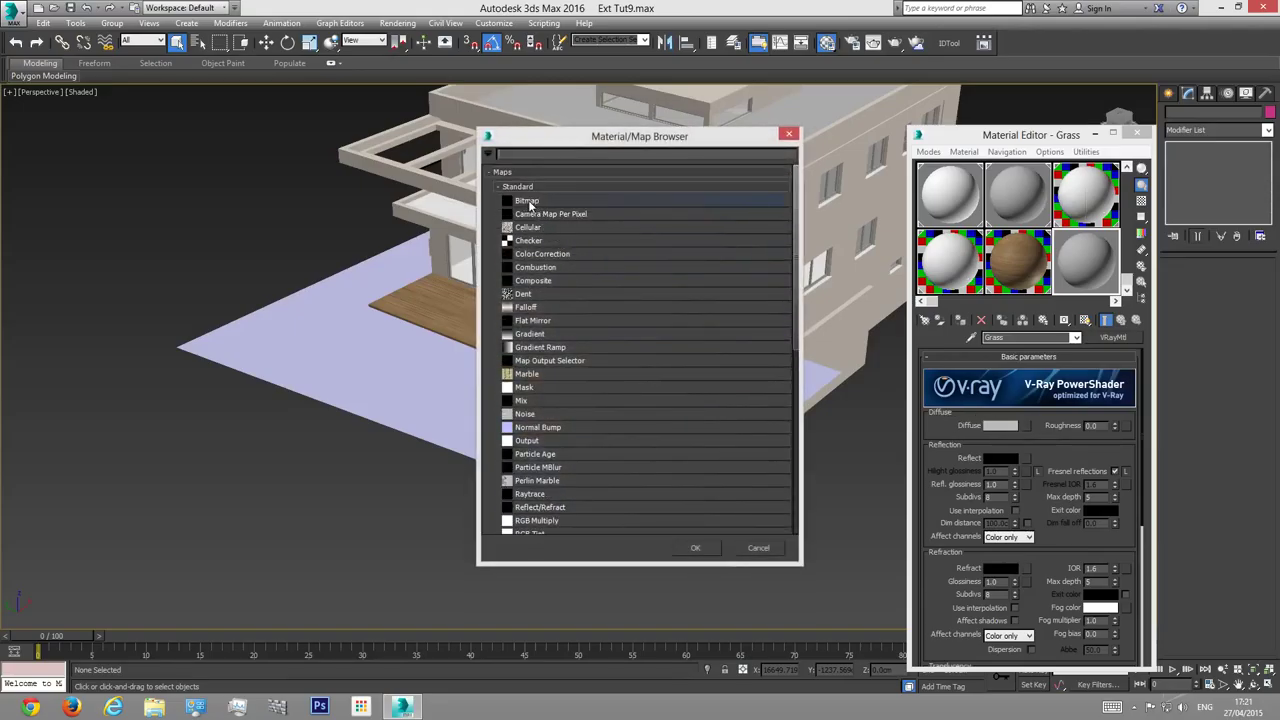
double_click(528, 202)
left_click(145, 55)
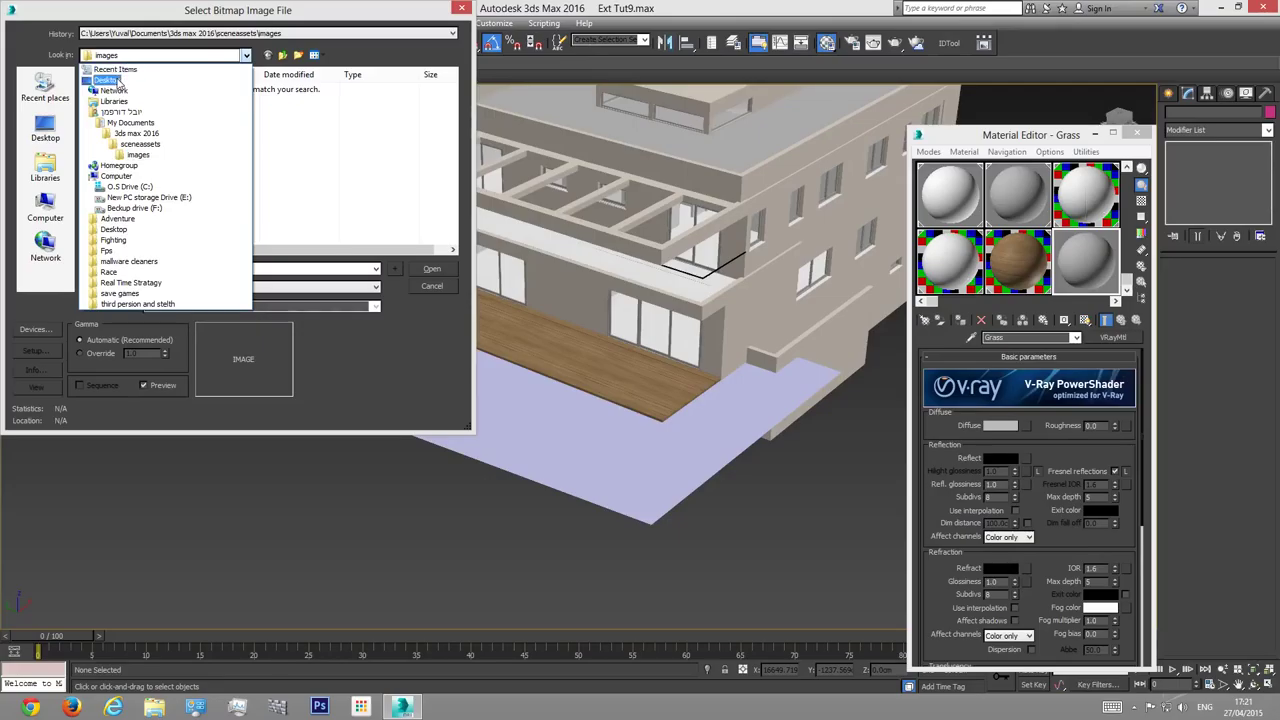
left_click(118, 83)
double_click(140, 95)
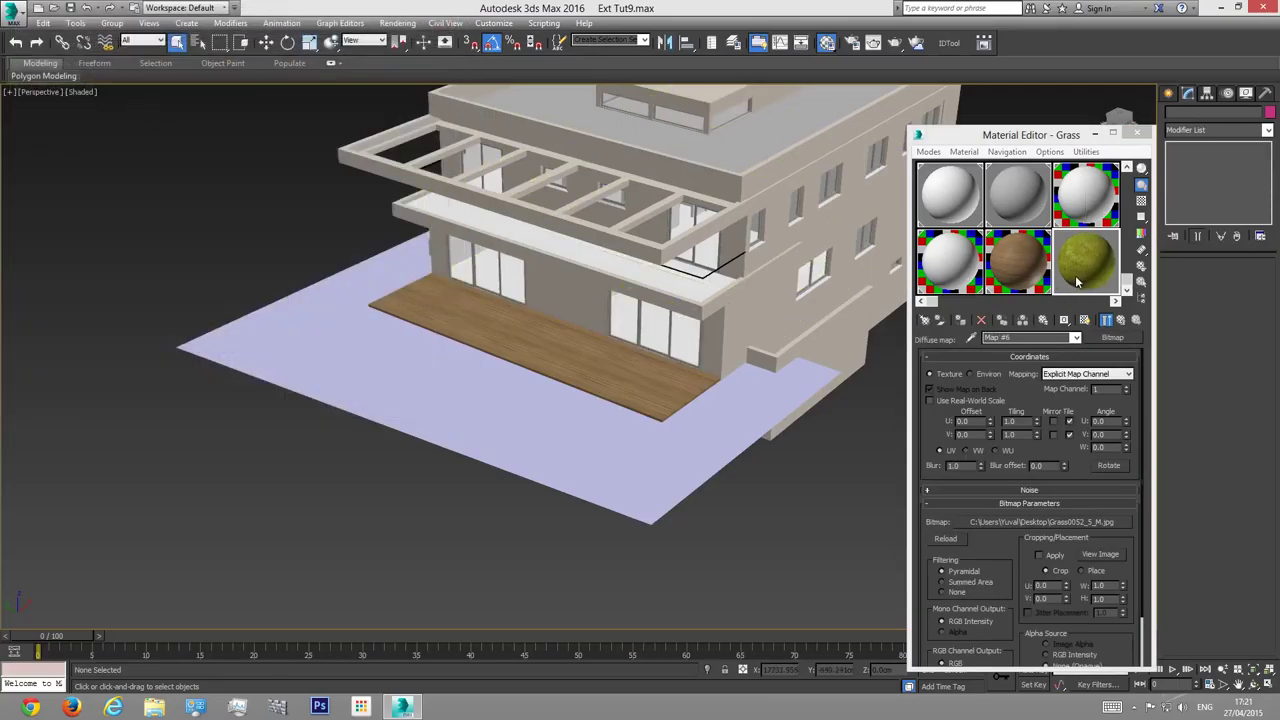
left_click(1076, 338)
Step: Assign the Grass material to the ground plane and show its shaded material in the viewport
left_click(993, 349)
left_click(655, 475)
left_click_drag(1086, 260, 655, 475)
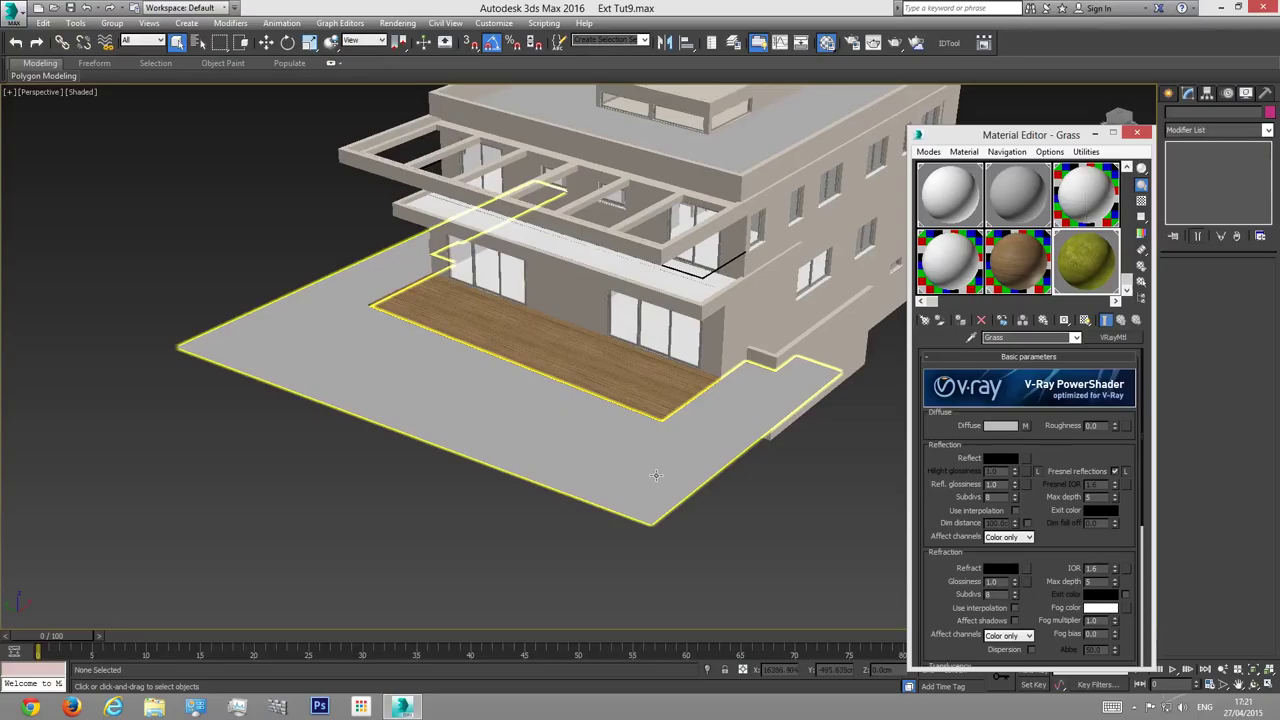
left_click(149, 271)
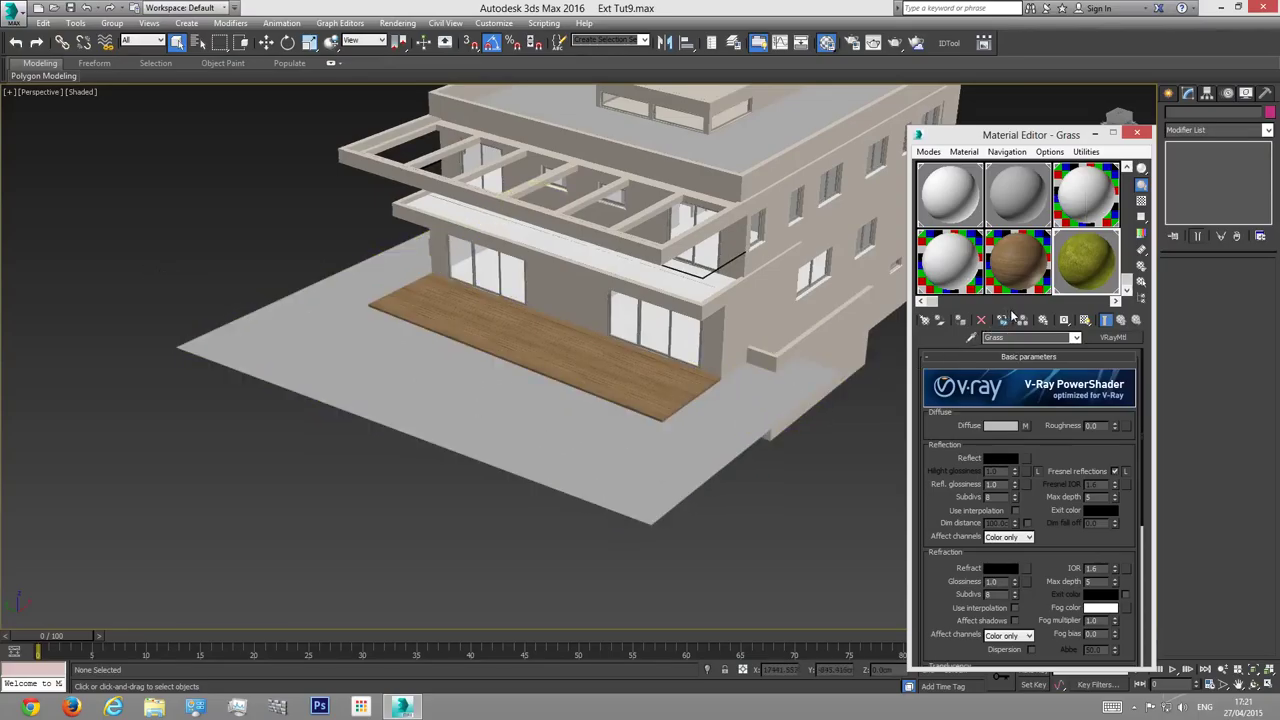
left_click(1084, 320)
Step: Switch to Top view, select the green ground plane, and close the Material Editor
left_click(612, 477)
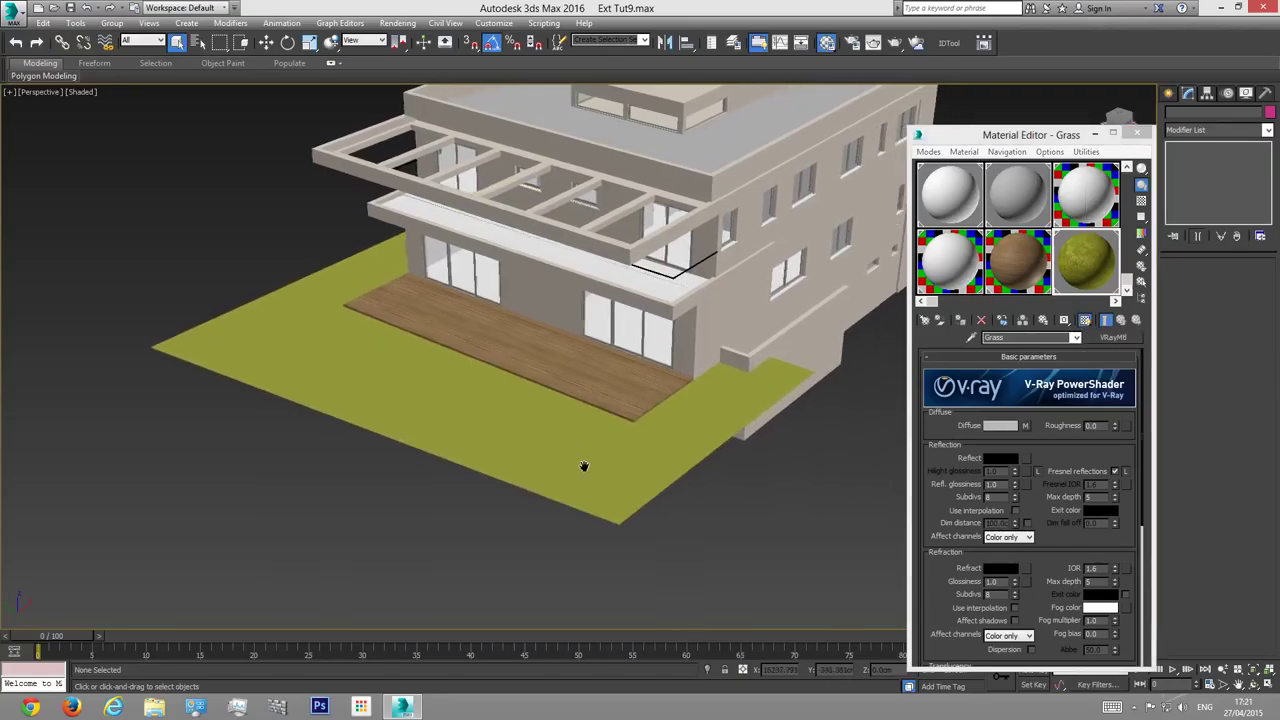
scroll(586, 466, "up", 5)
scroll(527, 470, "down", 2)
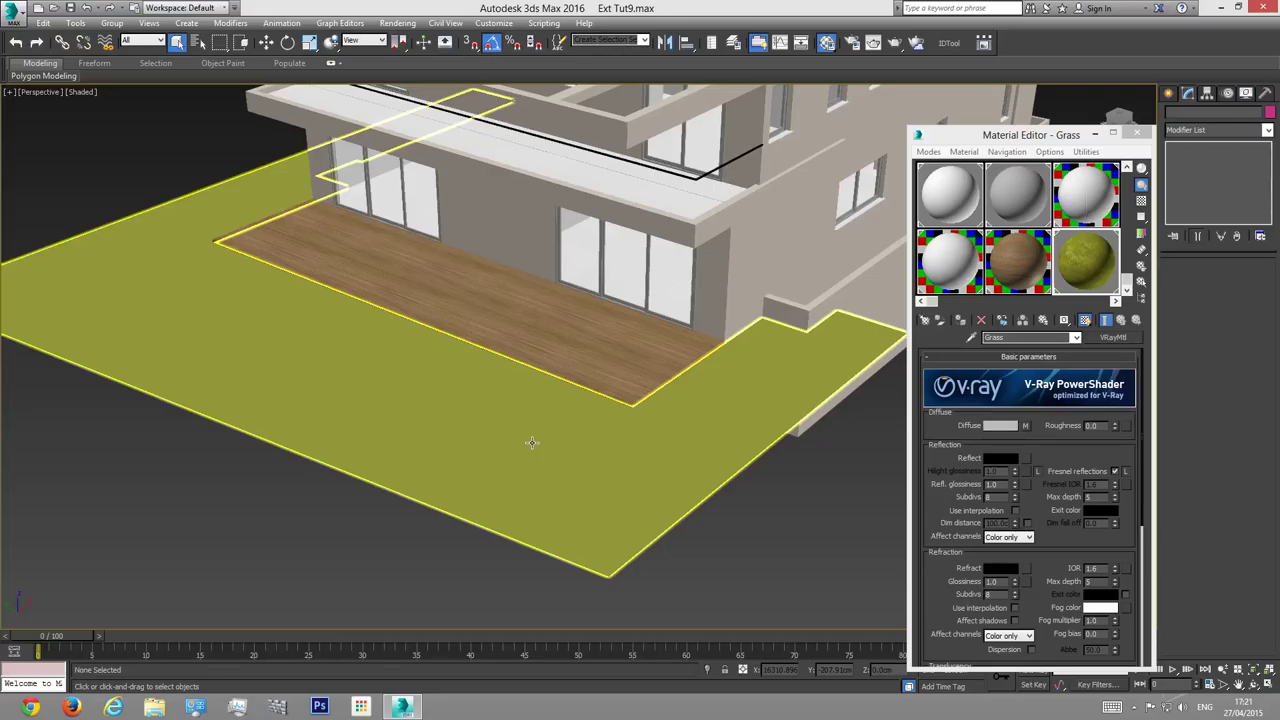
key("t")
scroll(414, 411, "down", 6)
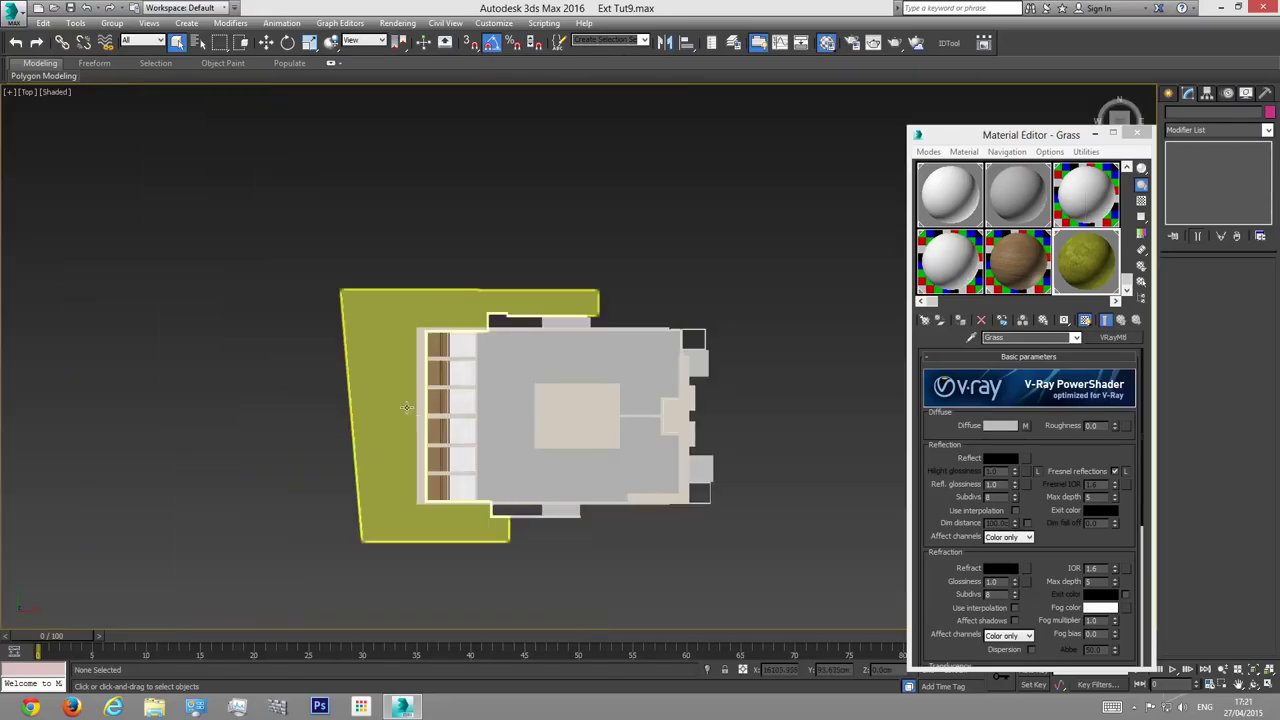
left_click(386, 317)
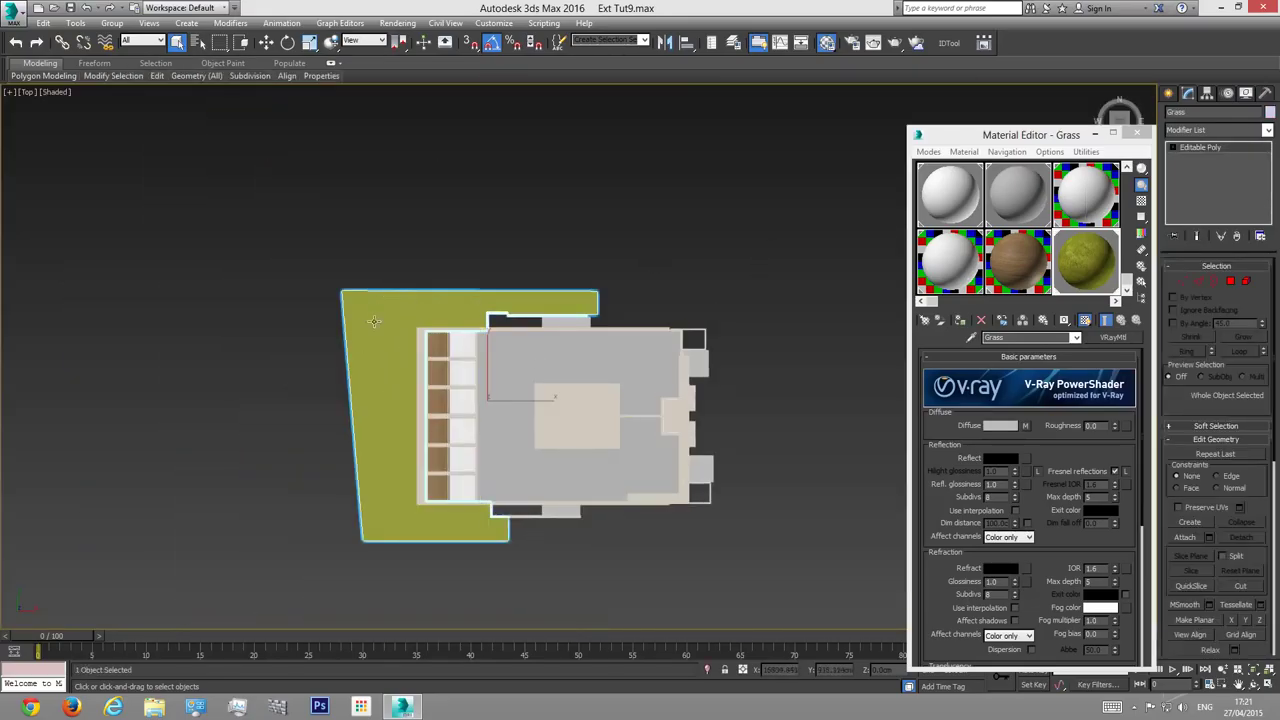
scroll(380, 341, "up", 4)
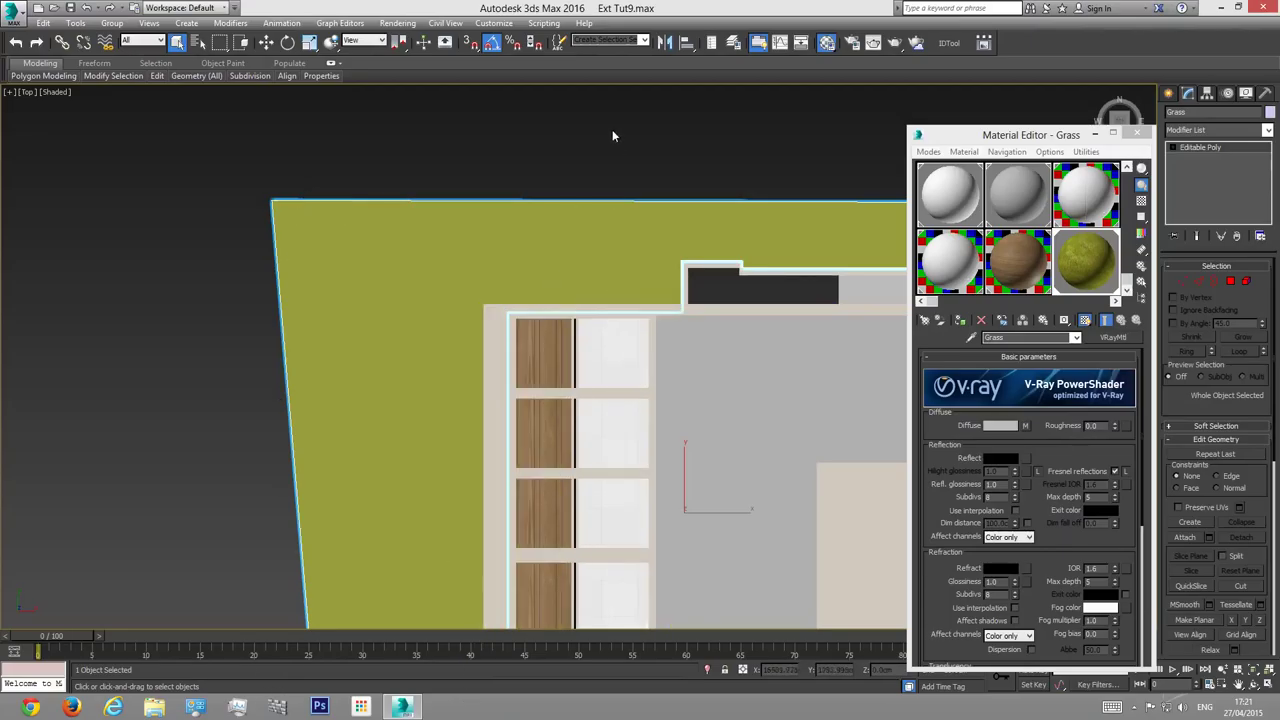
left_click(1137, 133)
scroll(731, 250, "down", 4)
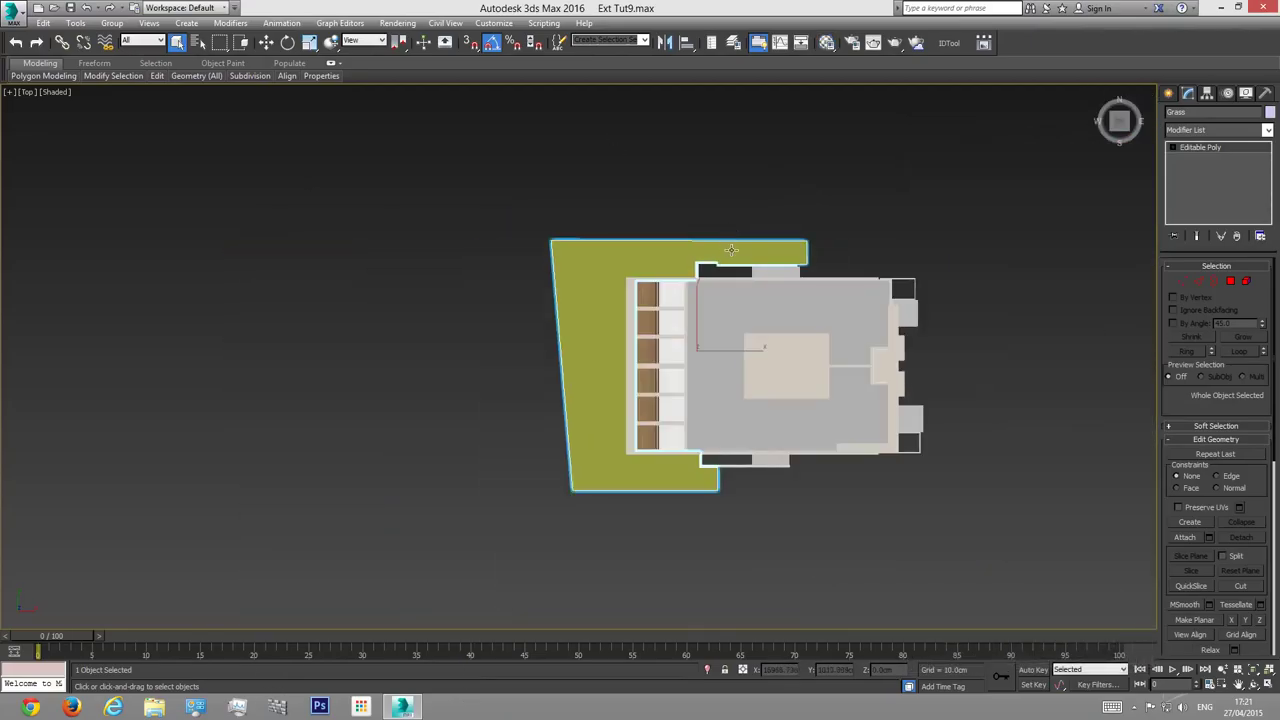
Step: Add a UVW Map modifier to the ground plane
left_click(1268, 132)
scroll(1218, 450, "down", 15)
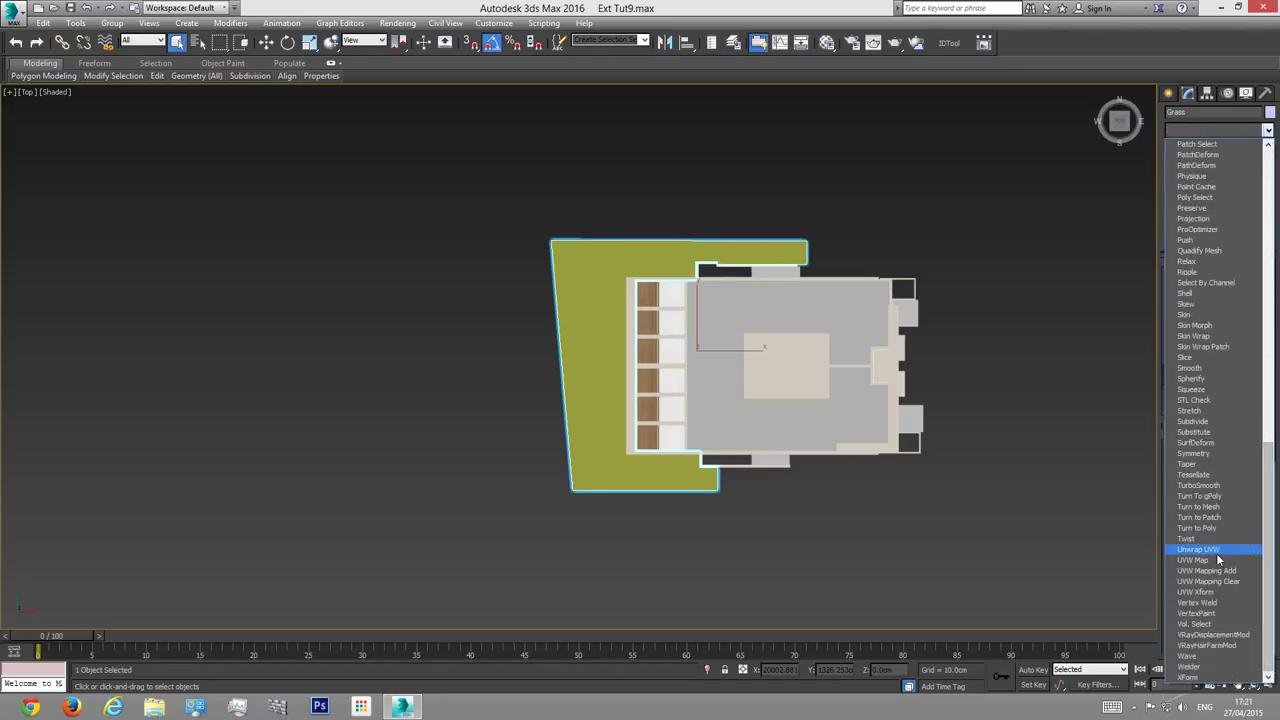
left_click(1208, 562)
scroll(625, 380, "up", 5)
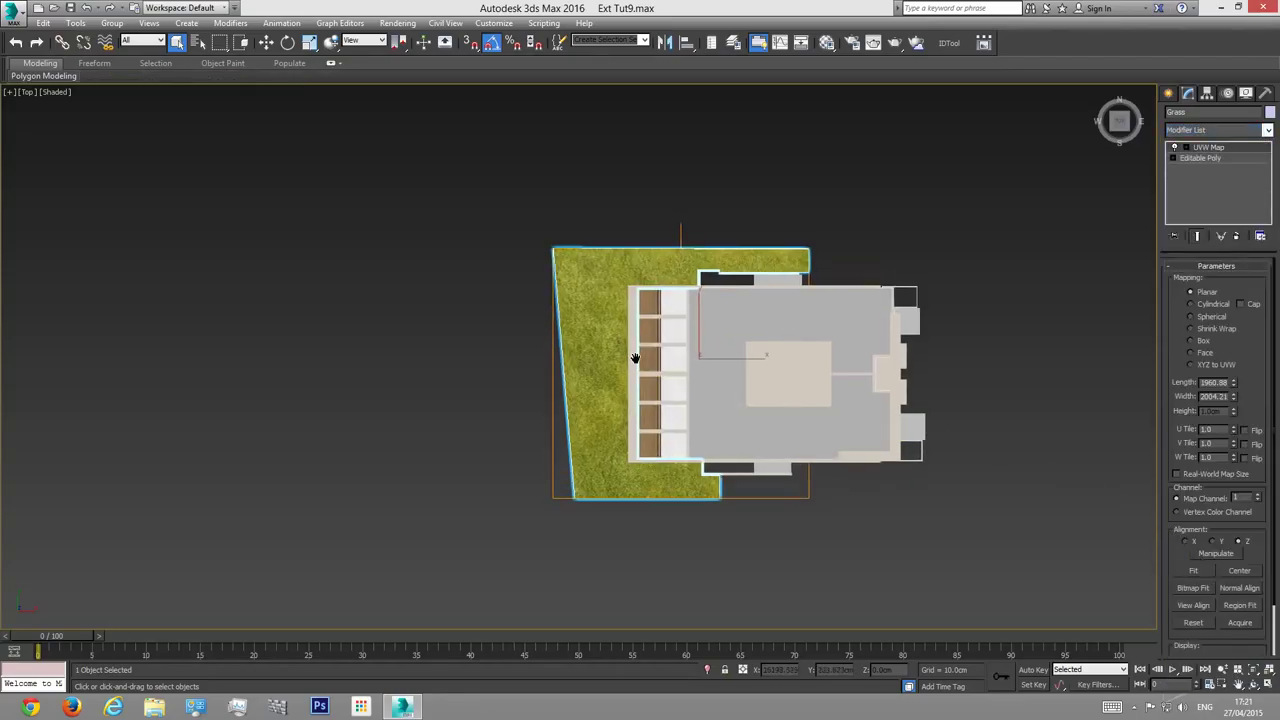
middle_click_drag(545, 292, 580, 422)
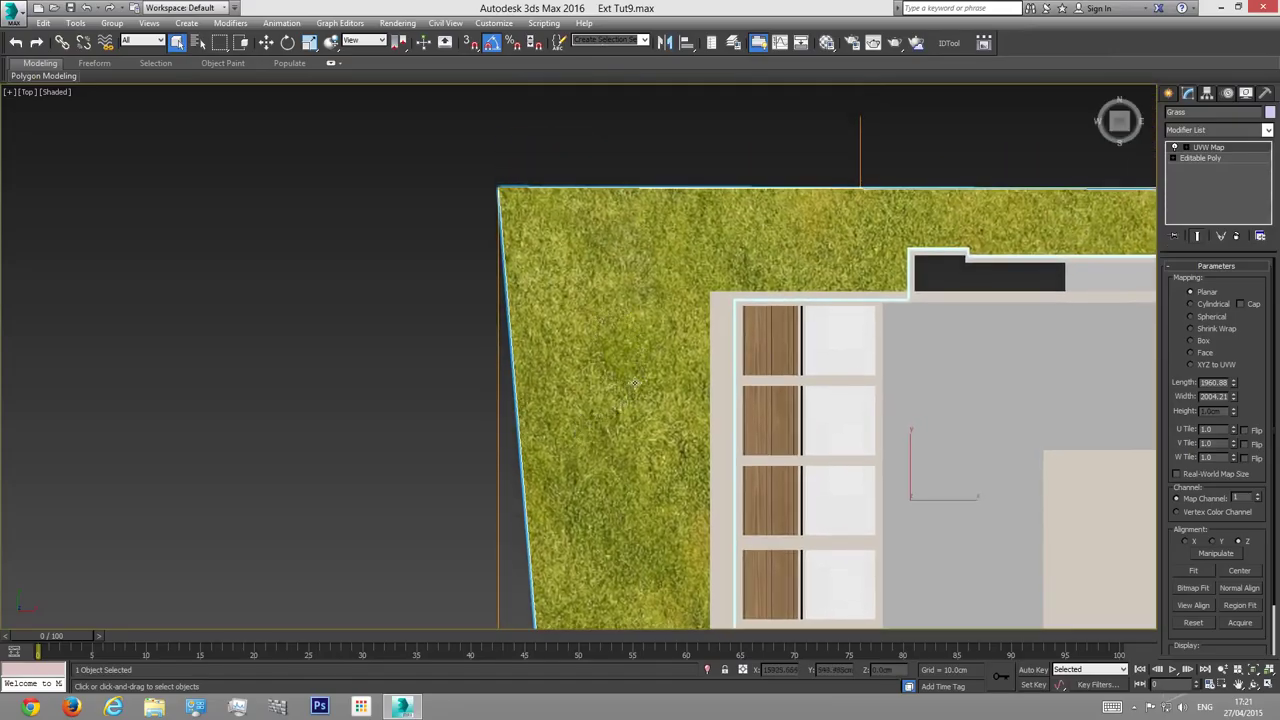
scroll(634, 383, "down", 4)
Step: Orbit the Perspective view over the building and grass, then minimize 3ds Max
key("p")
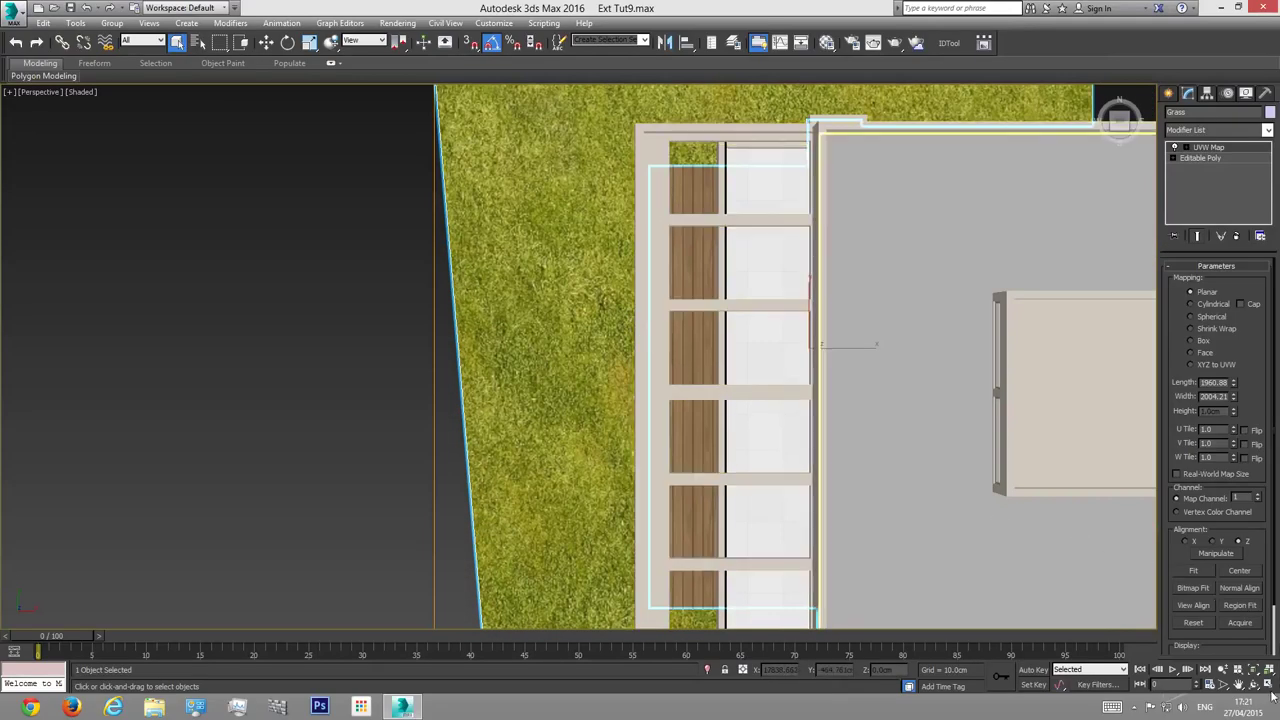
left_click(1254, 684)
left_click_drag(575, 332, 643, 349)
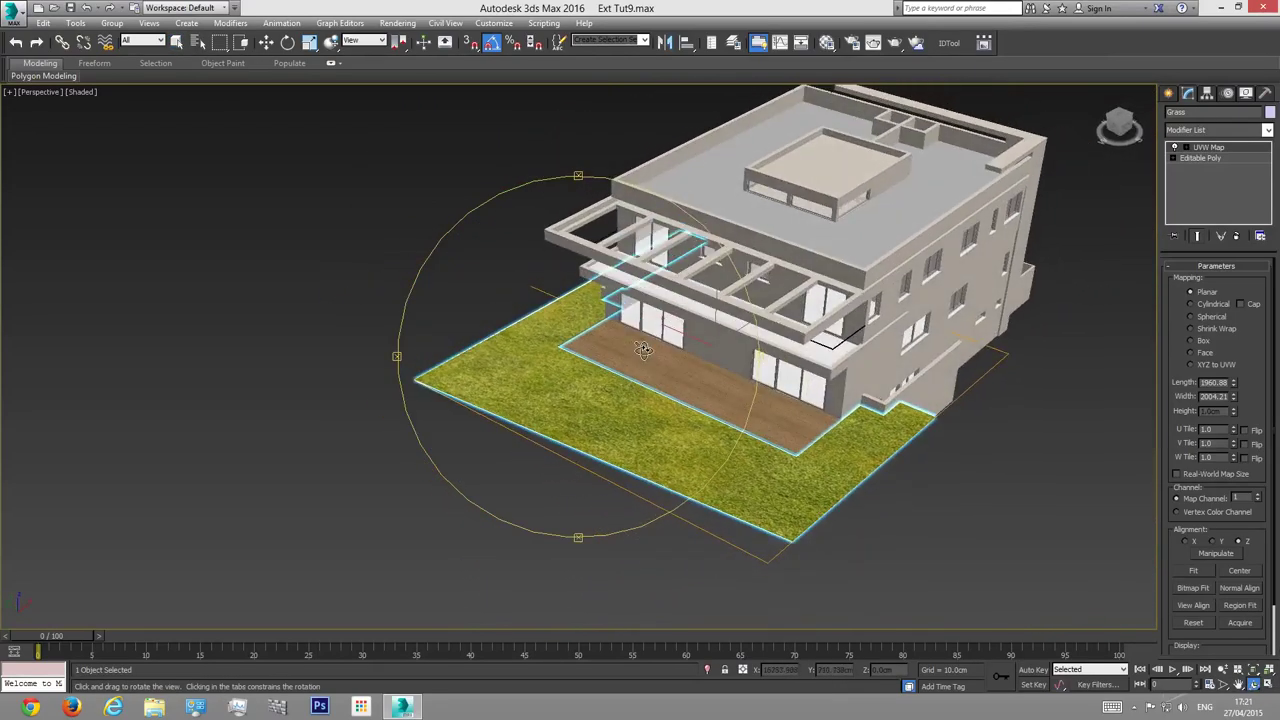
scroll(645, 360, "up", 3)
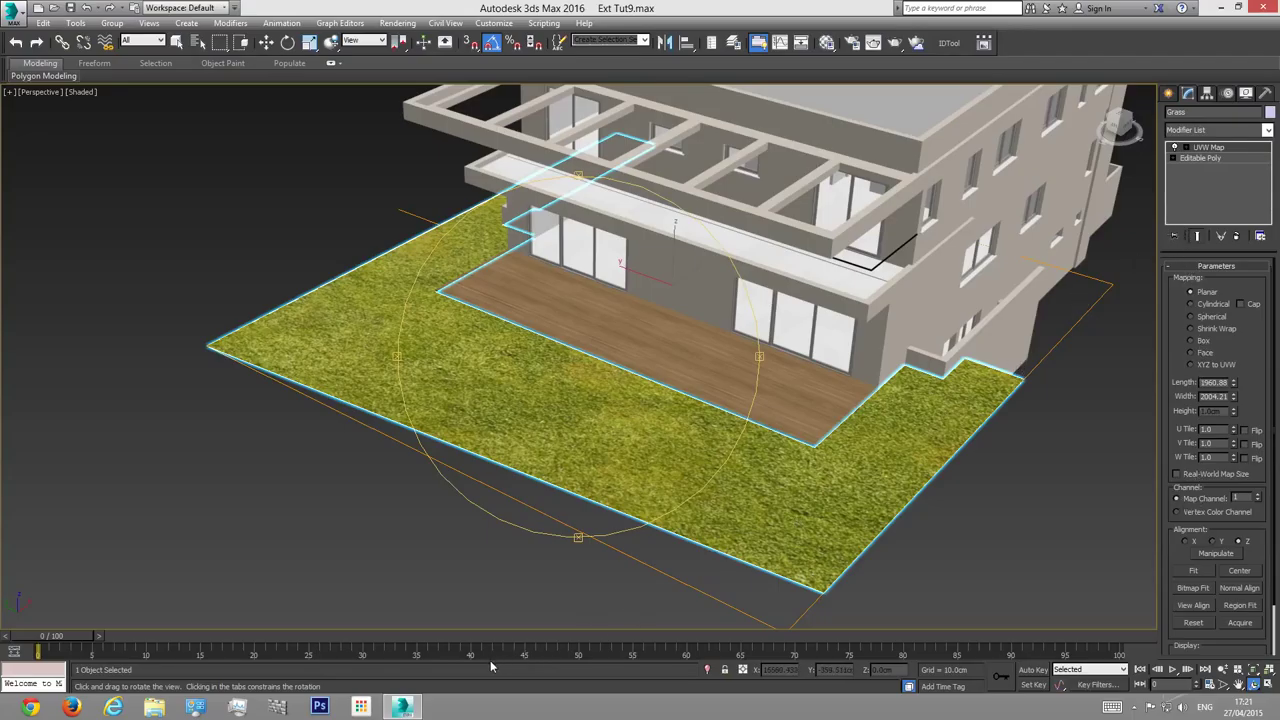
left_click(404, 707)
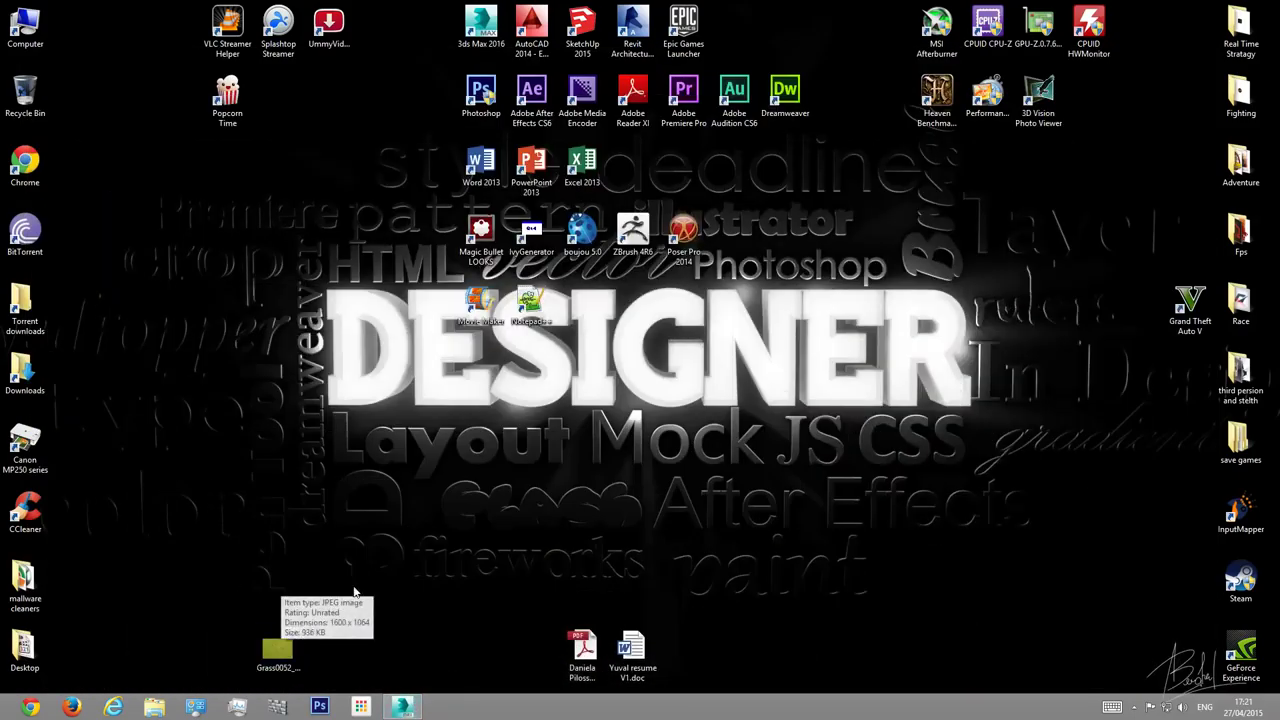
Step: View Grass0052_5_M.jpg in Photo Viewer from the desktop, close it, and restore 3ds Max
double_click(300, 655)
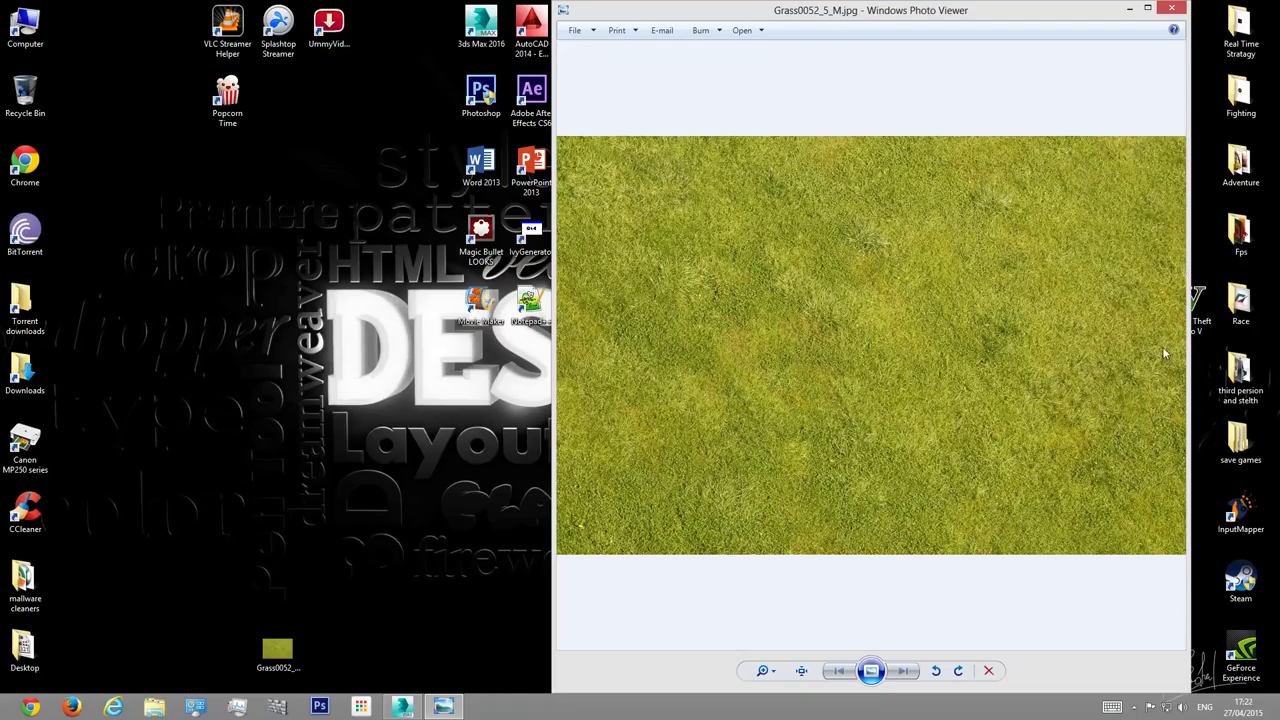
left_click(1172, 8)
left_click(403, 706)
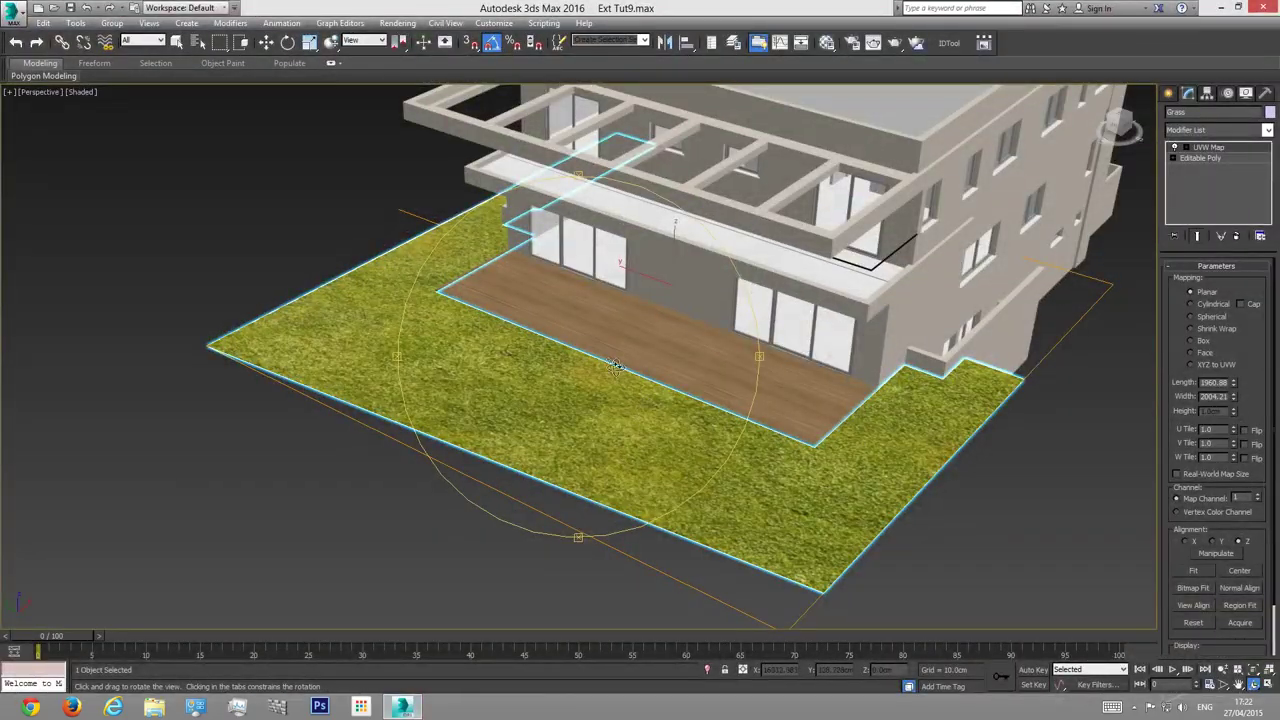
Step: Bitmap-fit the UVW Map to the grass JPEG (1960.88 x 2948.69) and view it from Top
key("q")
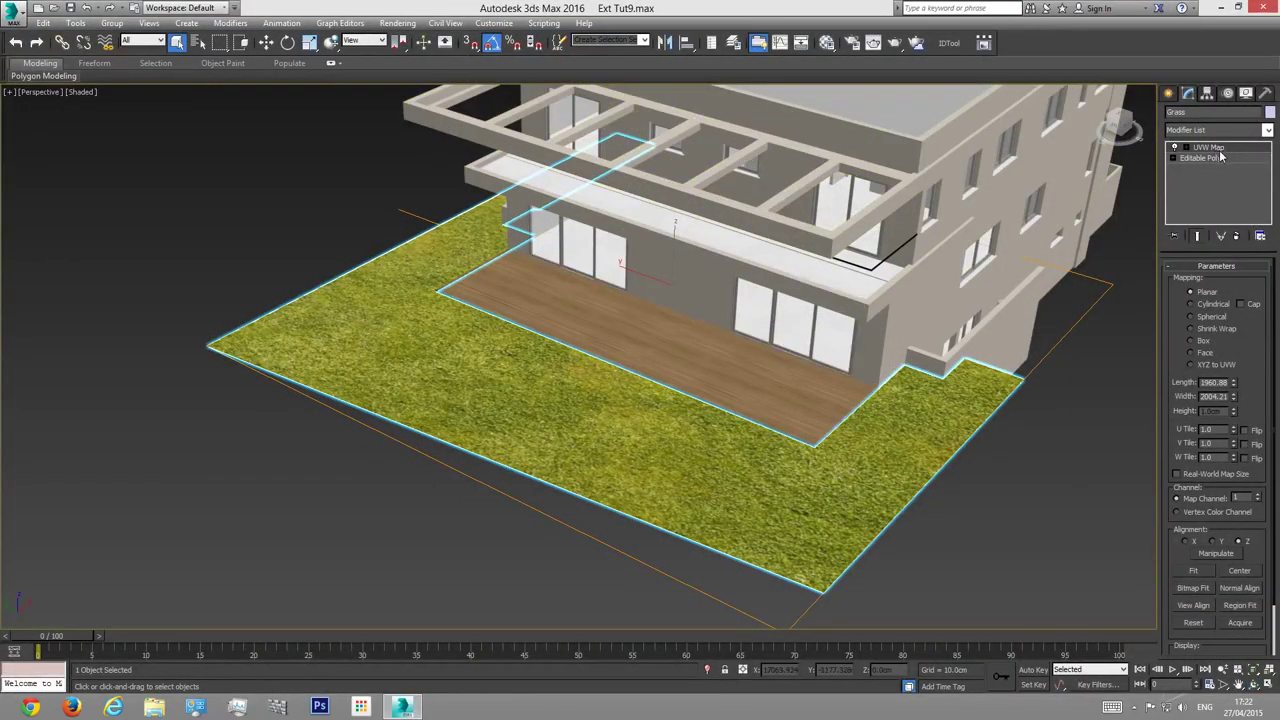
left_click(1194, 589)
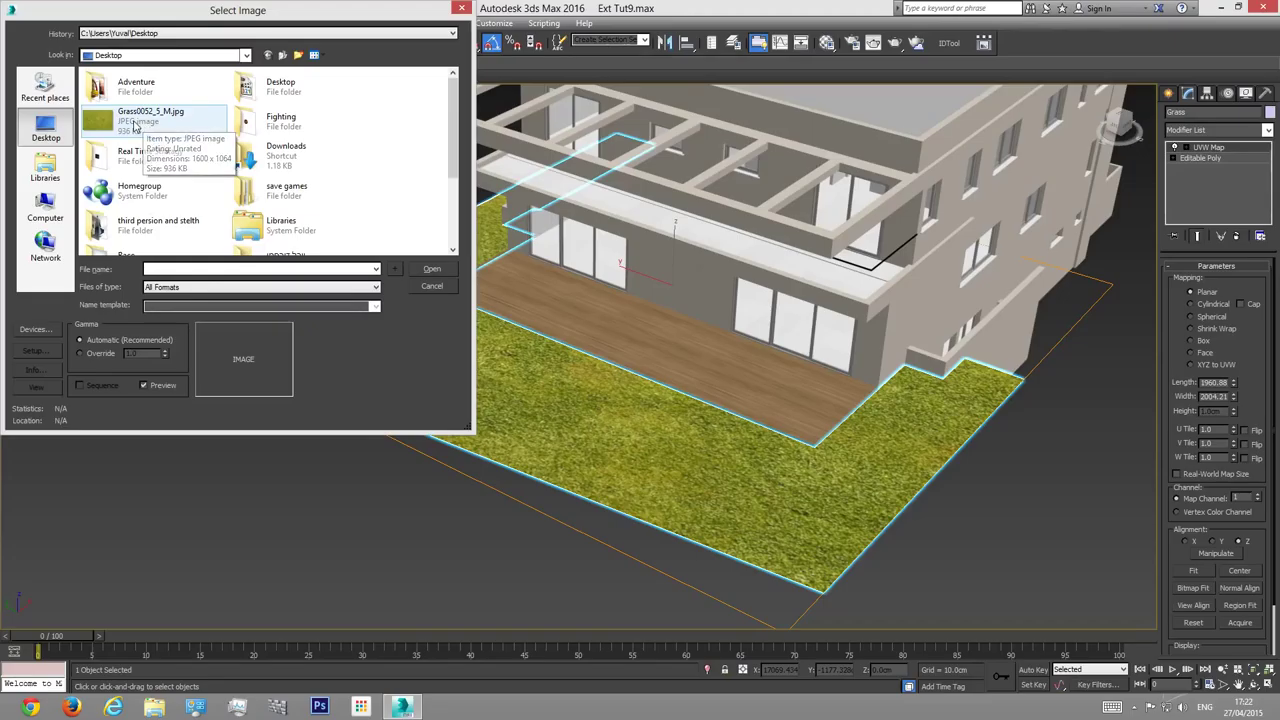
double_click(138, 122)
scroll(346, 370, "down", 6)
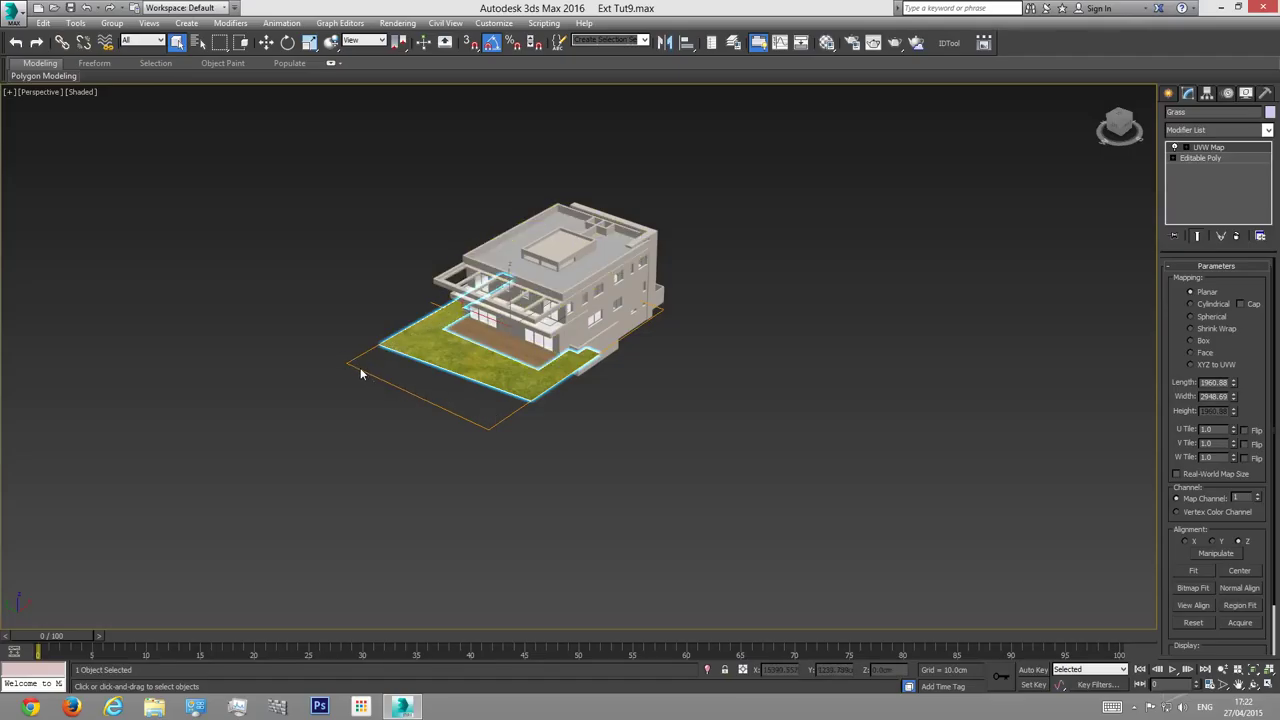
scroll(500, 415, "up", 10)
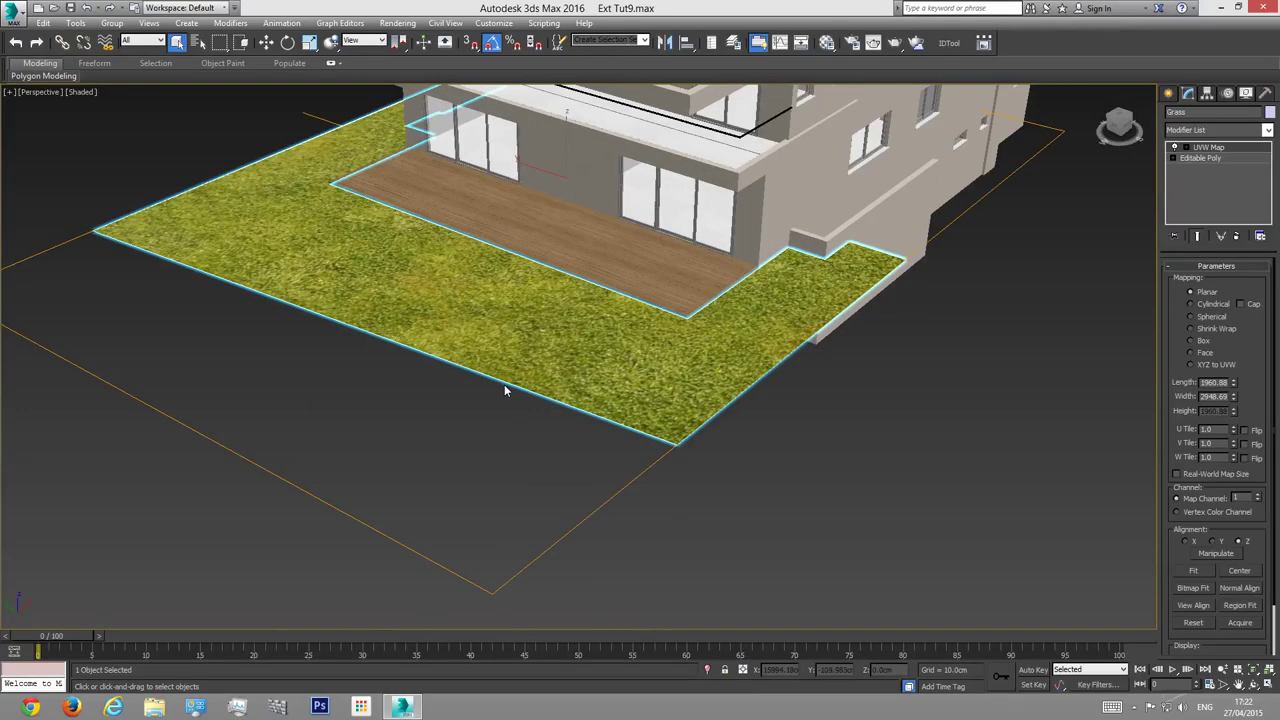
scroll(517, 358, "down", 5)
scroll(513, 401, "up", 8)
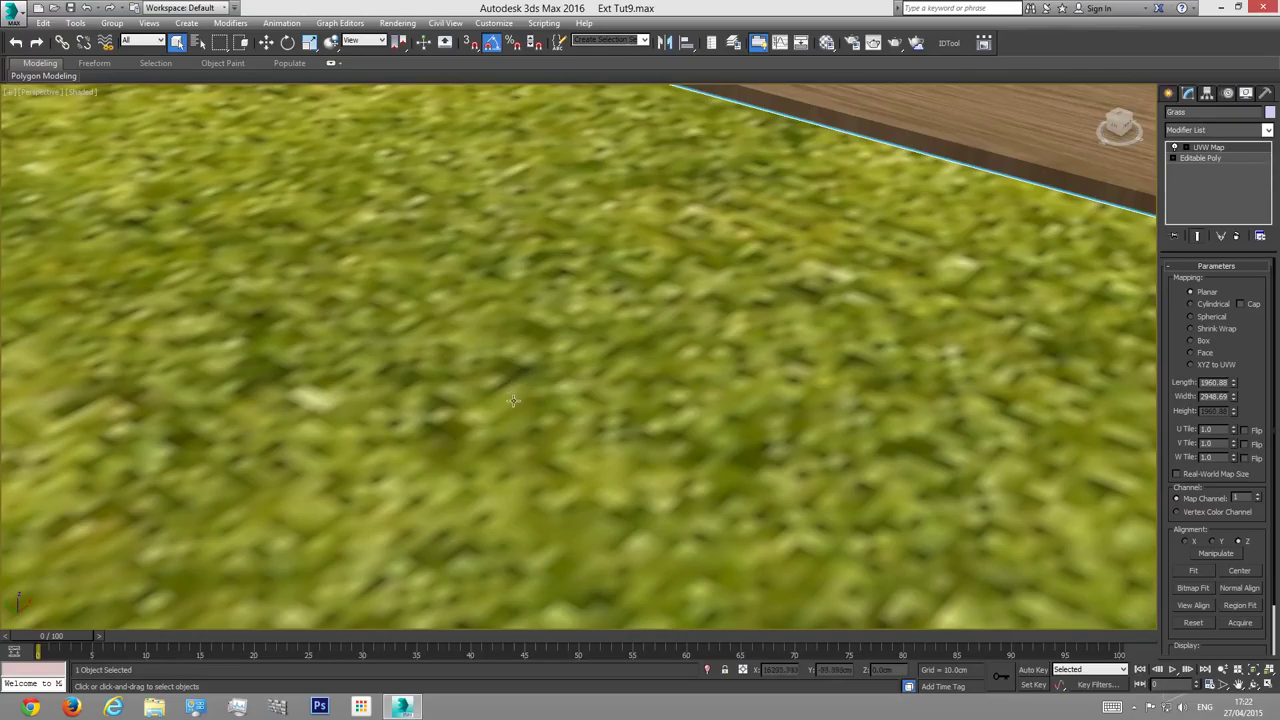
scroll(527, 387, "down", 10)
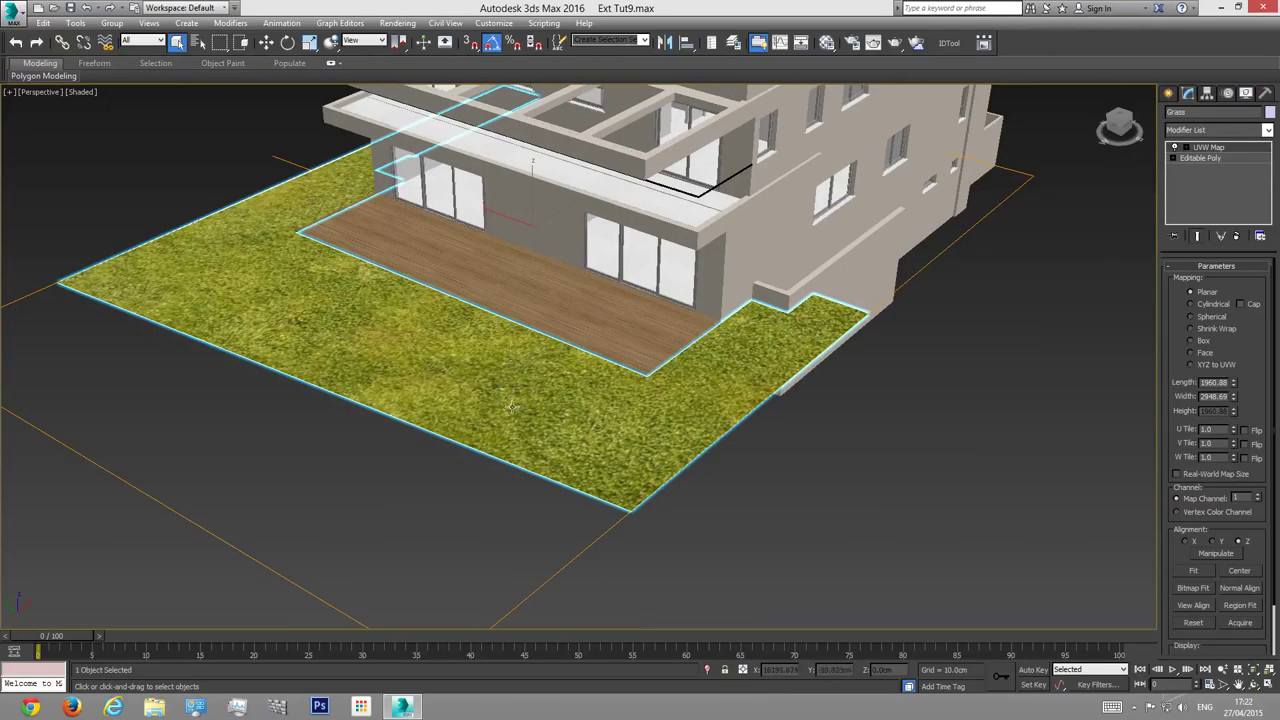
key("t")
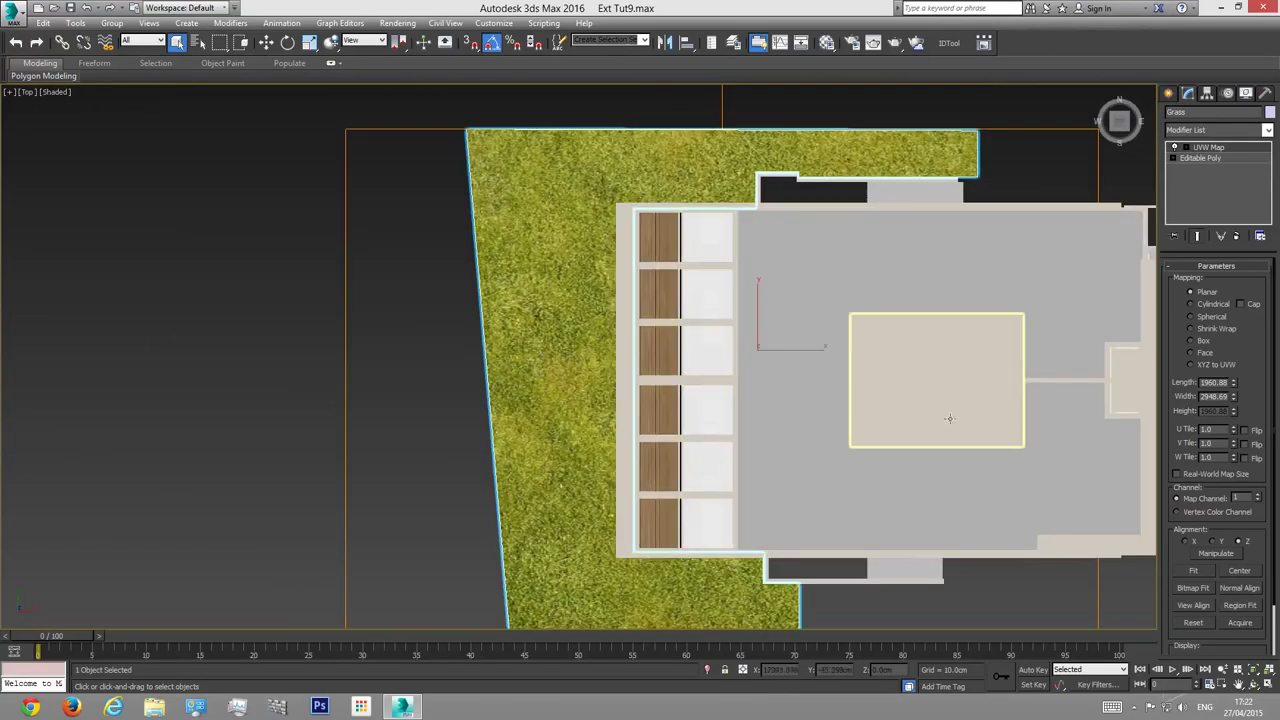
Step: Uniformly scale down the UVW Map gizmo so the grass repeats in smaller tiles
left_click(1208, 147)
key("w")
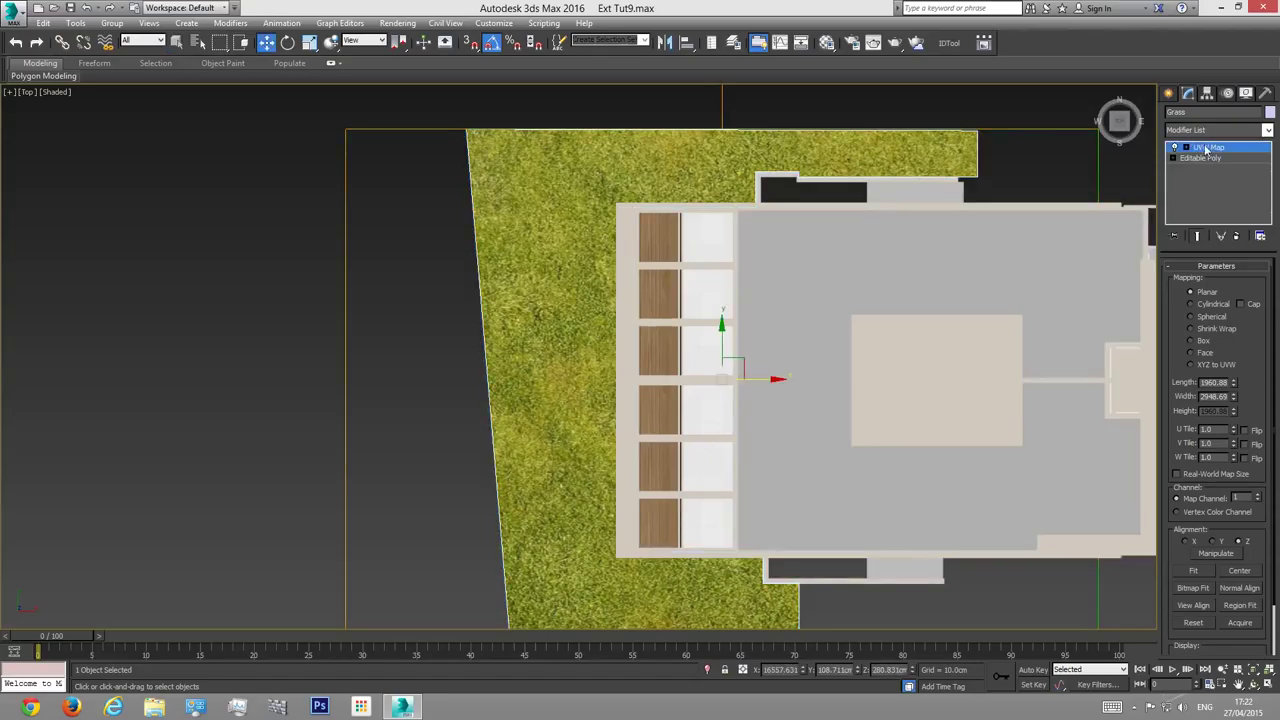
middle_click_drag(755, 292, 680, 278)
left_click(309, 42)
left_click_drag(676, 347, 665, 356)
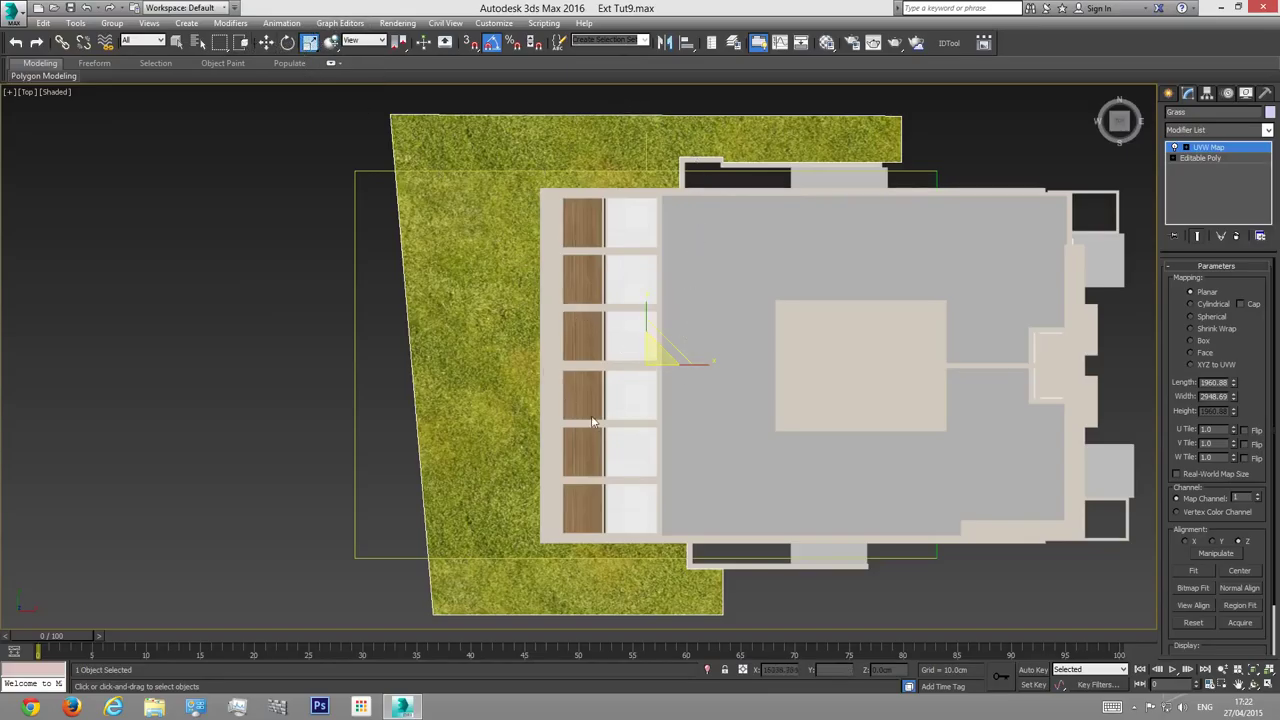
left_click_drag(656, 360, 652, 422)
scroll(508, 400, "up", 6)
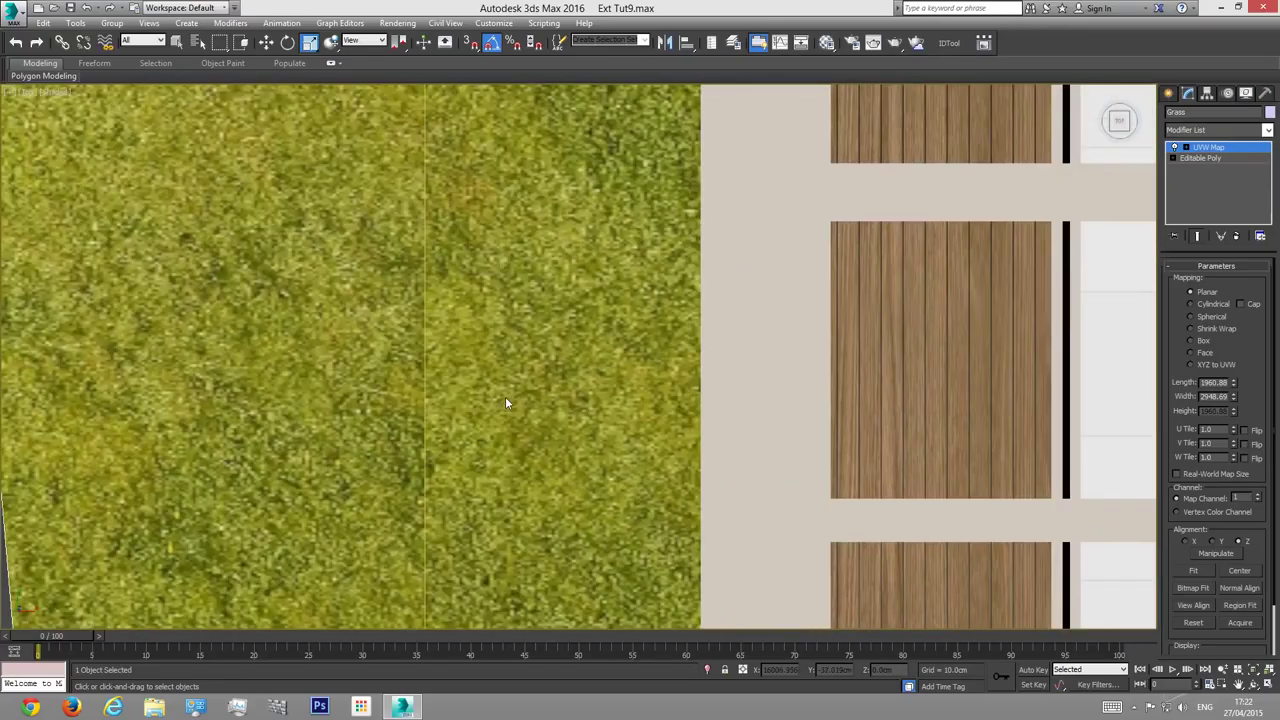
scroll(505, 396, "down", 2)
left_click_drag(911, 287, 905, 341)
scroll(424, 416, "up", 5)
scroll(428, 414, "down", 5)
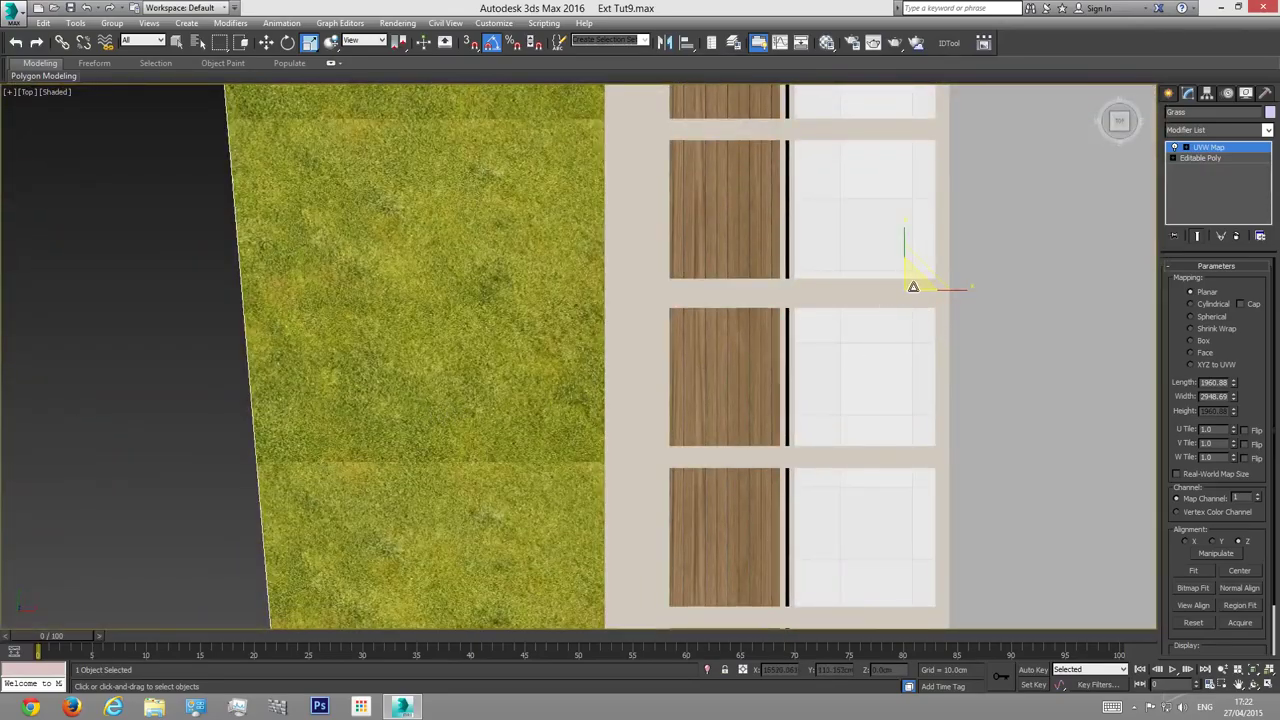
mouse_move(911, 286)
left_mouse_down()
mouse_move(914, 270)
mouse_move(913, 287)
left_mouse_up()
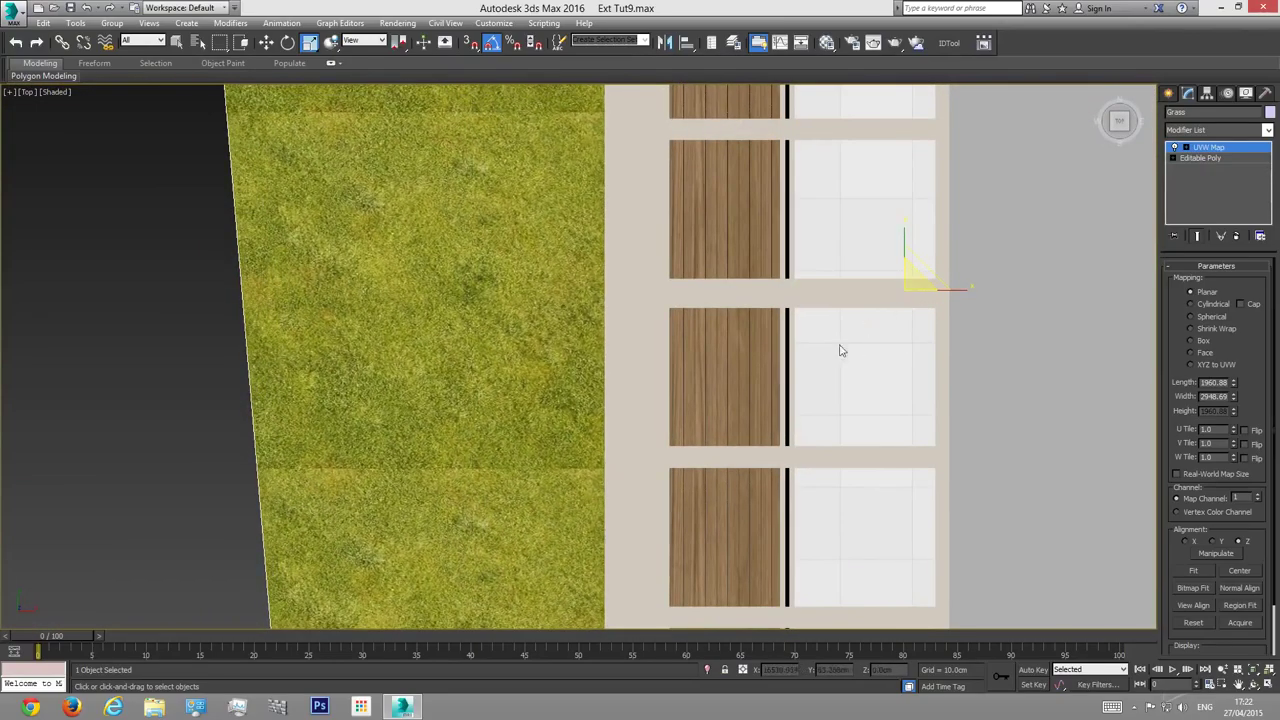
Step: Orbit the Perspective view to an oblique angle on grass and deck, and render it
key("p")
left_click(1254, 684)
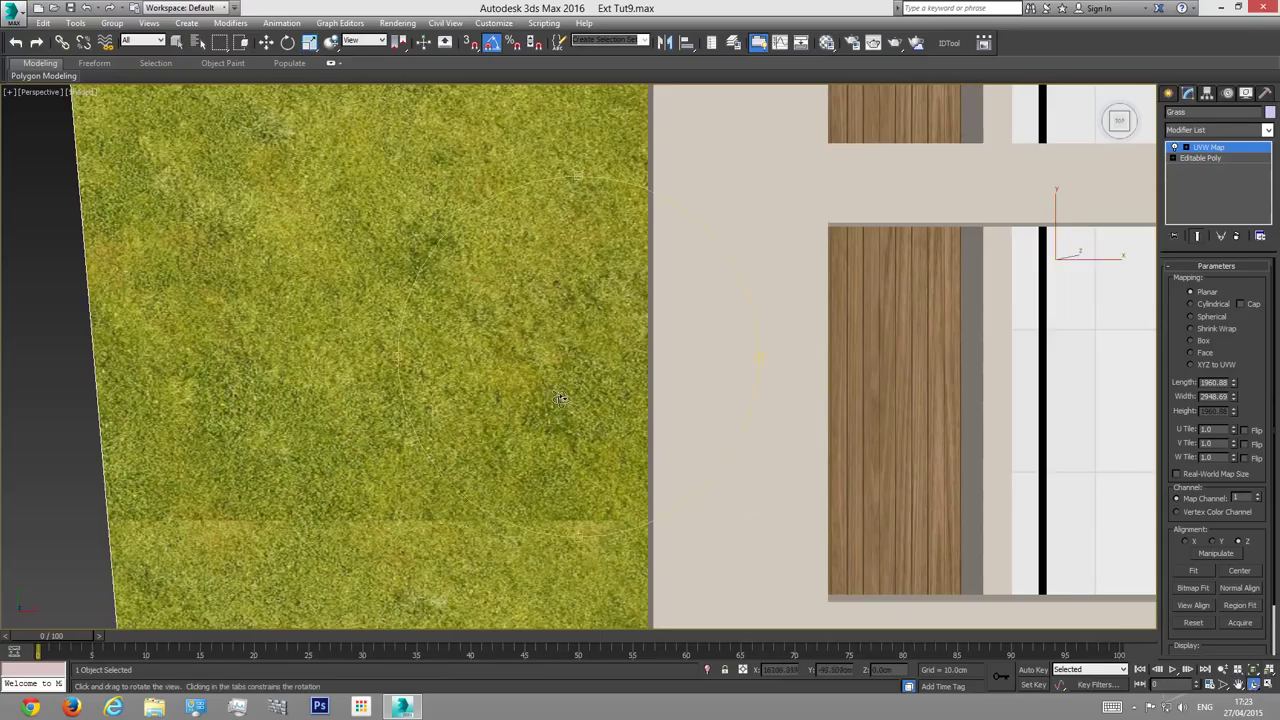
left_click_drag(590, 260, 543, 401)
key("shift+q")
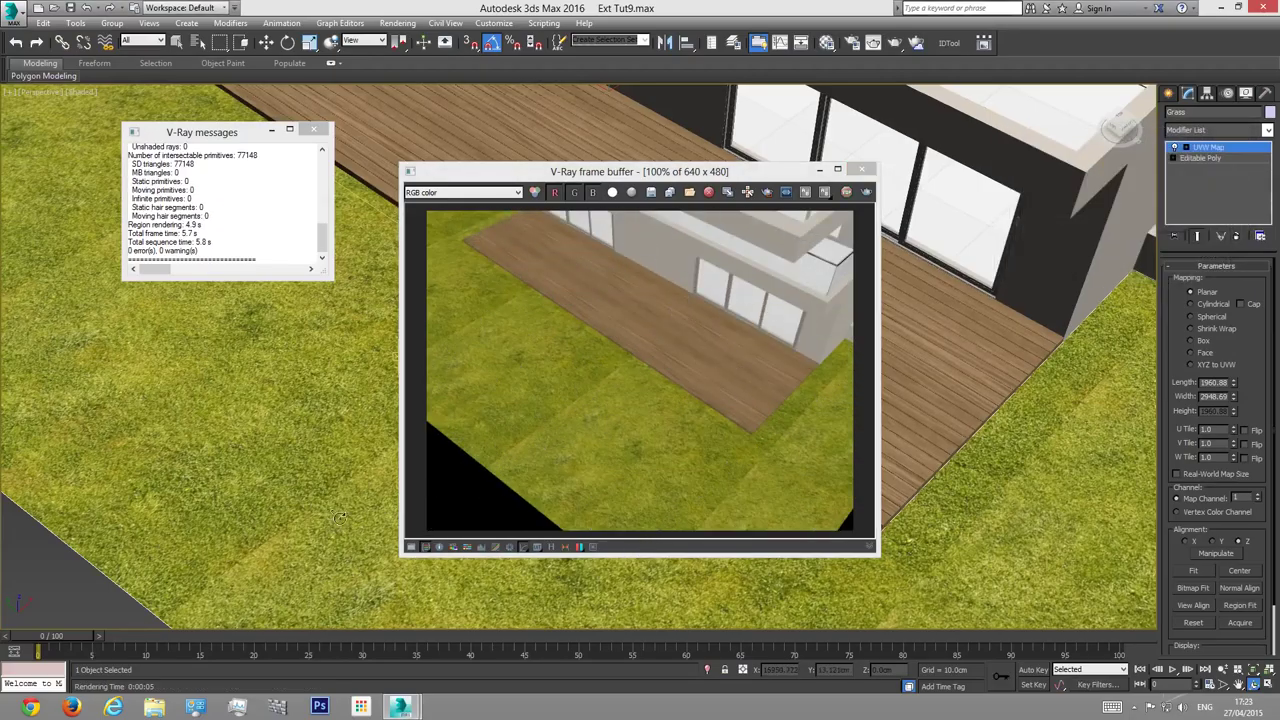
Step: Orbit closer to the grass and render a second test view
left_click(866, 168)
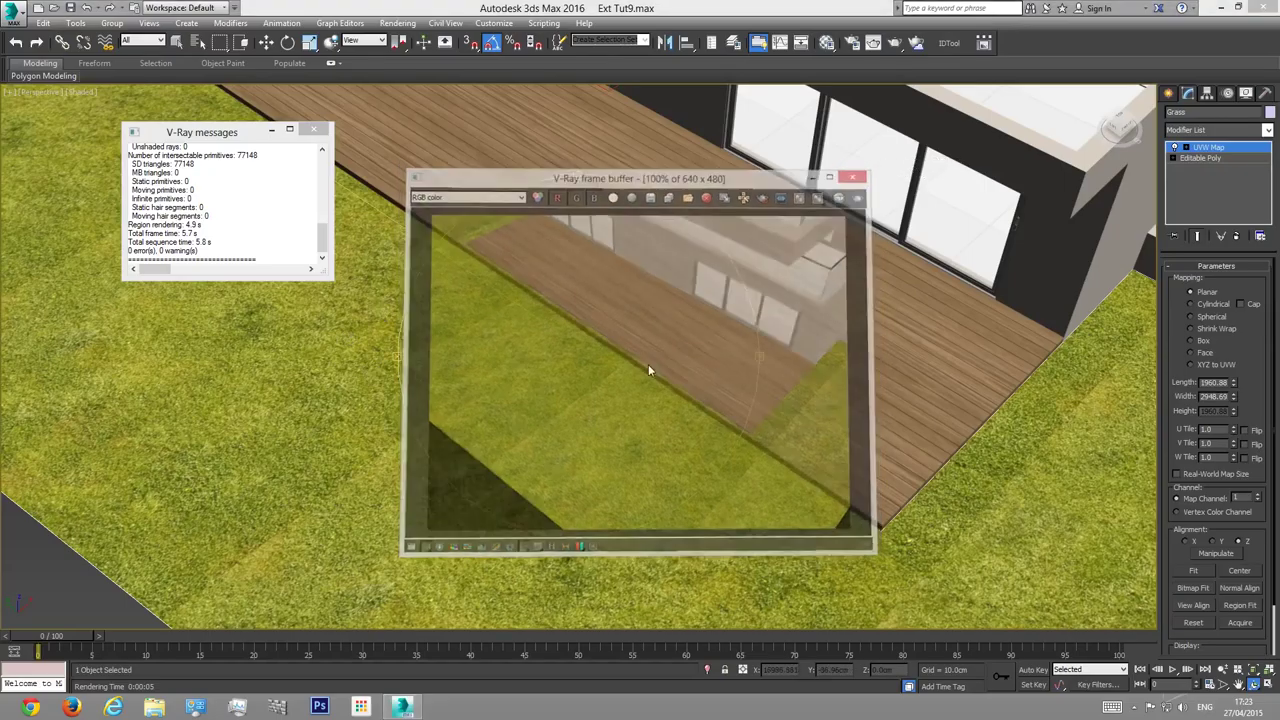
scroll(648, 364, "up", 5)
middle_click_drag(531, 349, 586, 363, "alt")
scroll(514, 377, "down", 5)
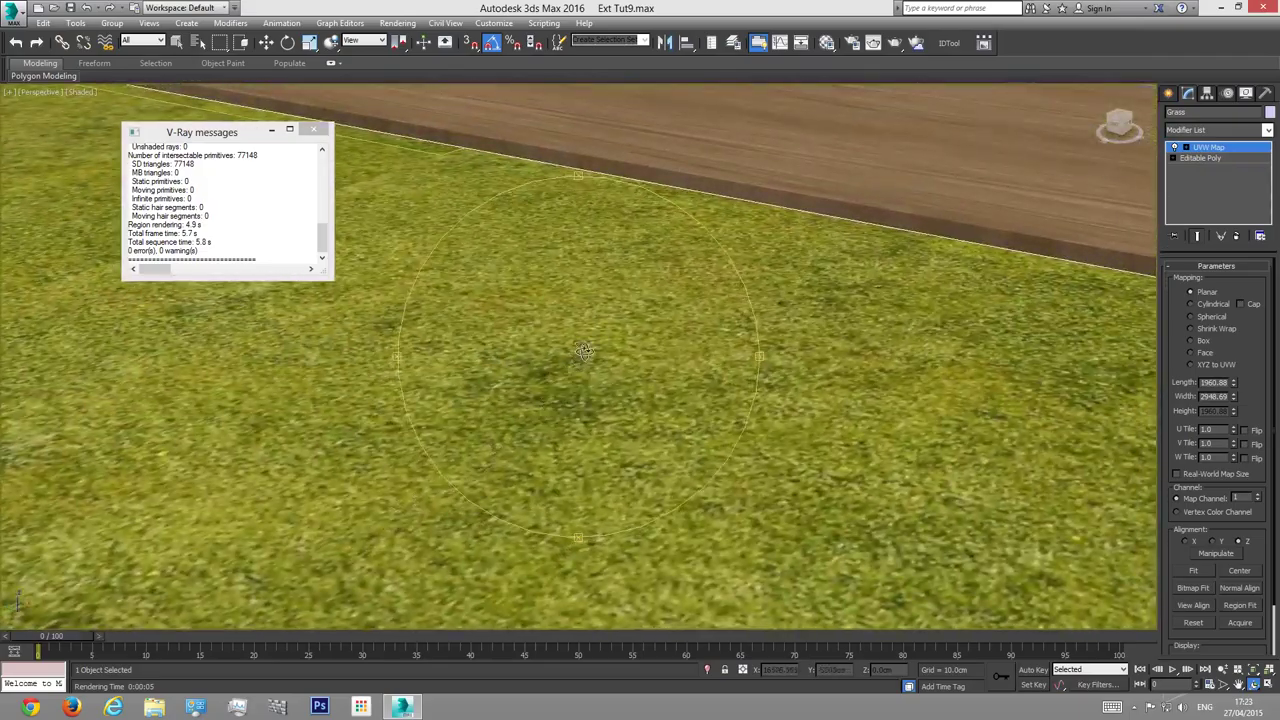
key("shift+q")
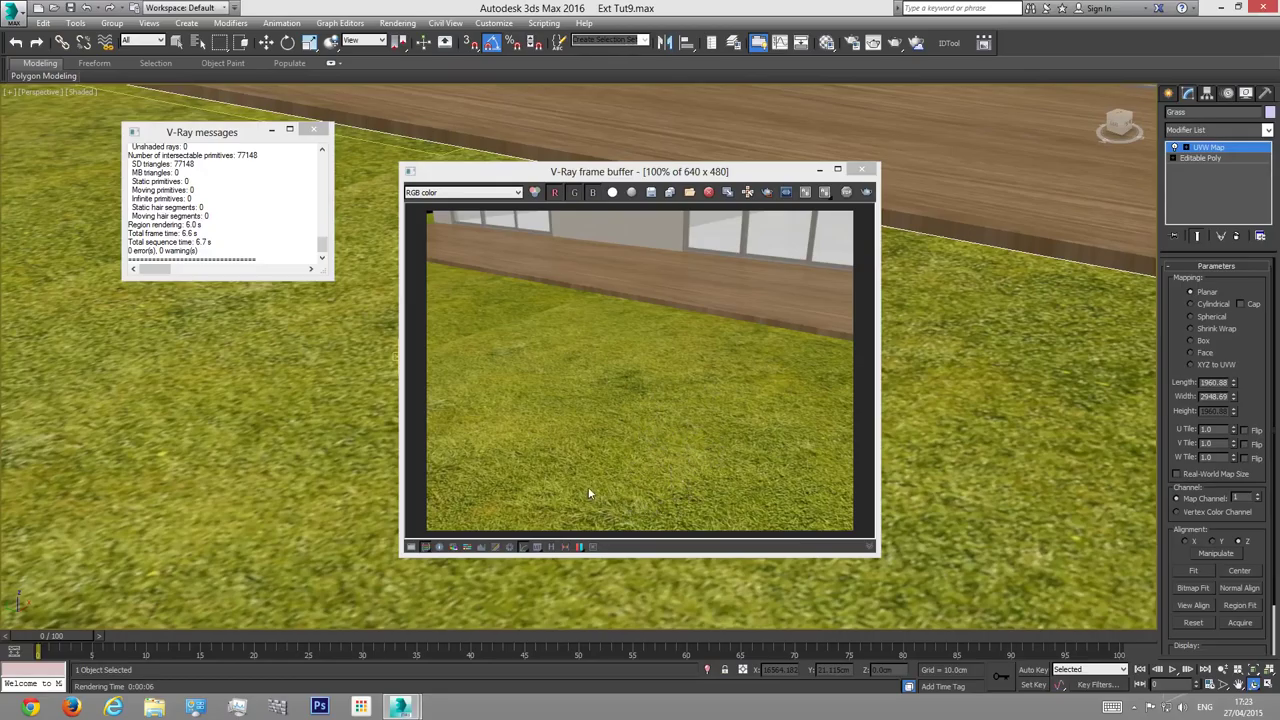
Step: Close the V-Ray frame buffer and messages windows, then orbit to a lower angle
left_click(786, 237)
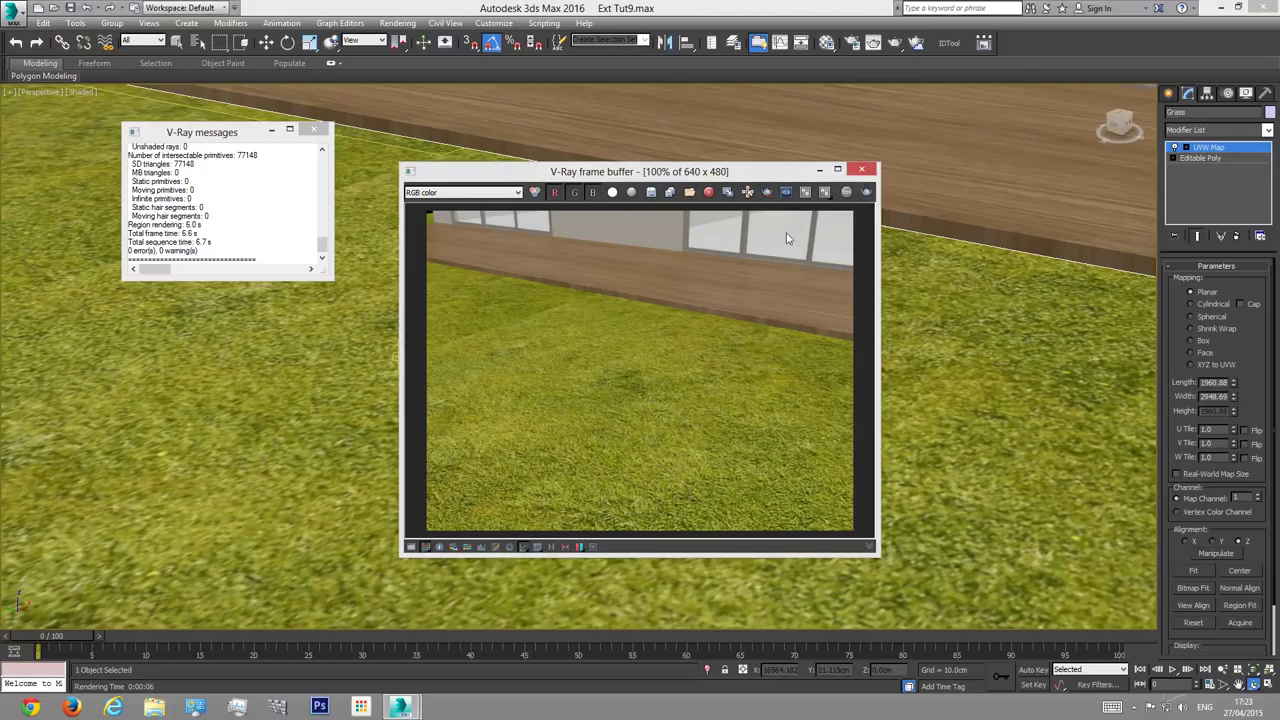
left_click(867, 172)
scroll(547, 423, "down", 10)
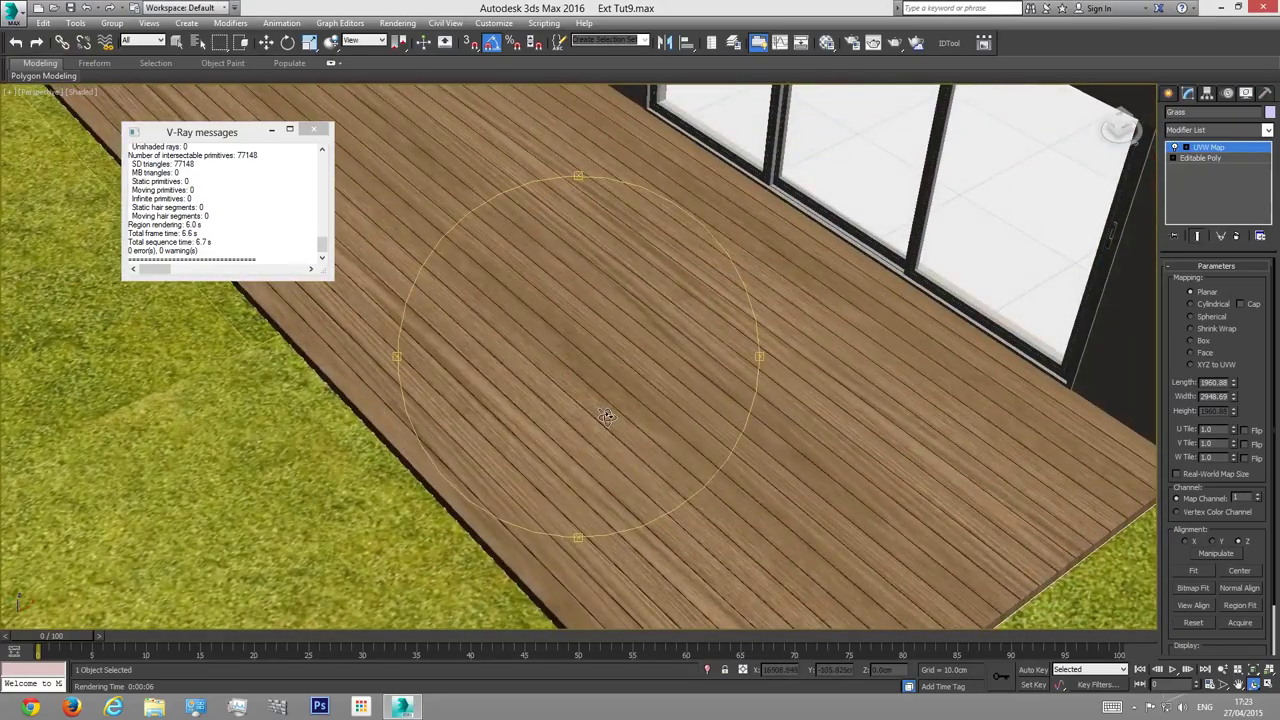
scroll(547, 423, "up", 3)
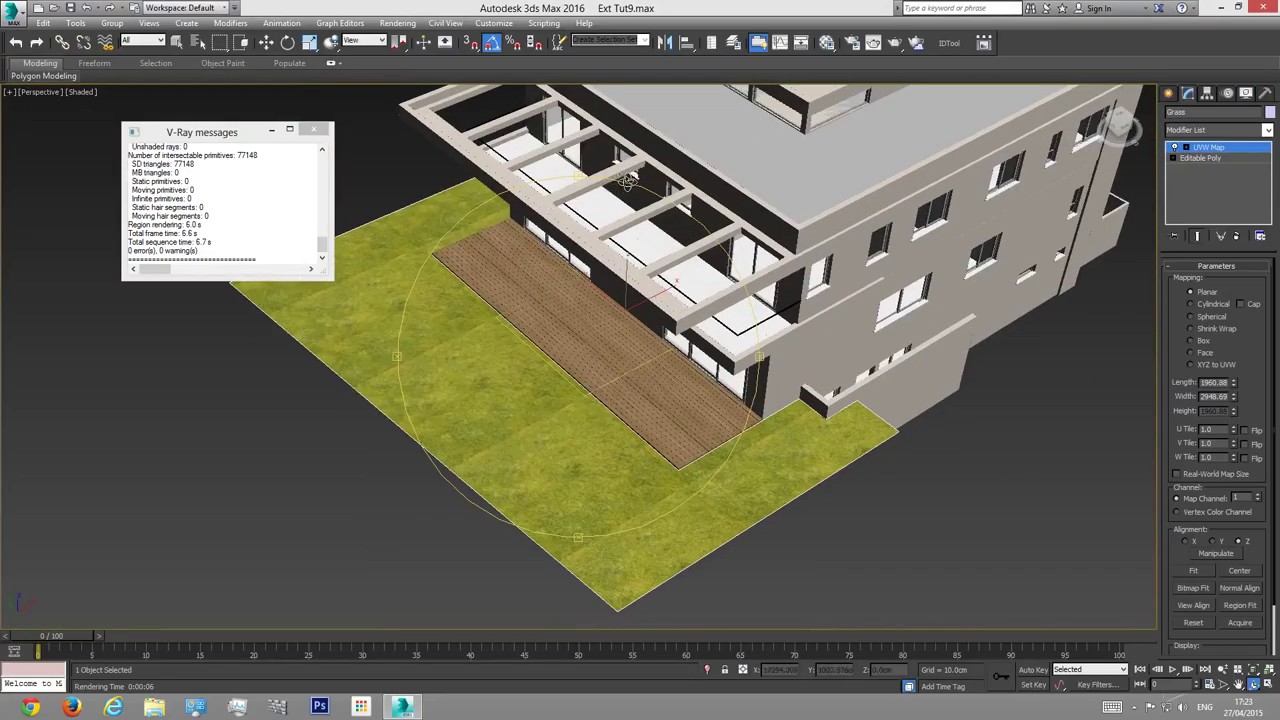
left_click(314, 129)
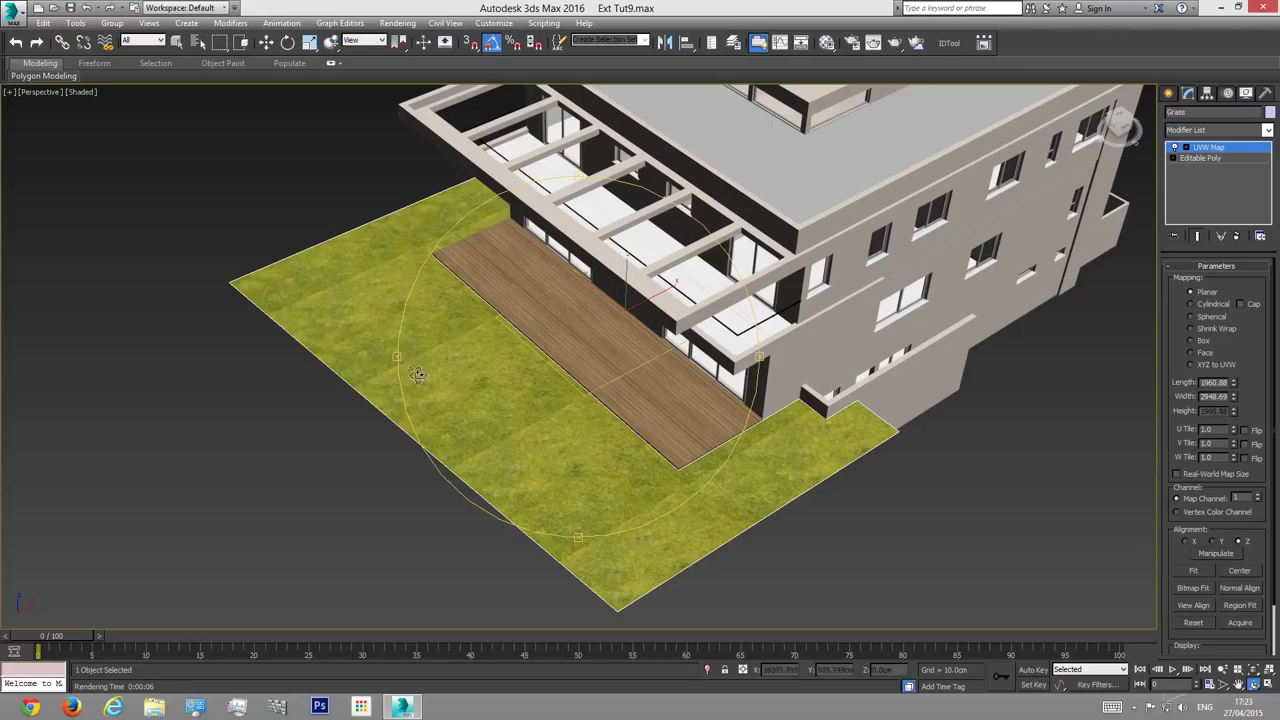
left_click_drag(489, 489, 454, 579)
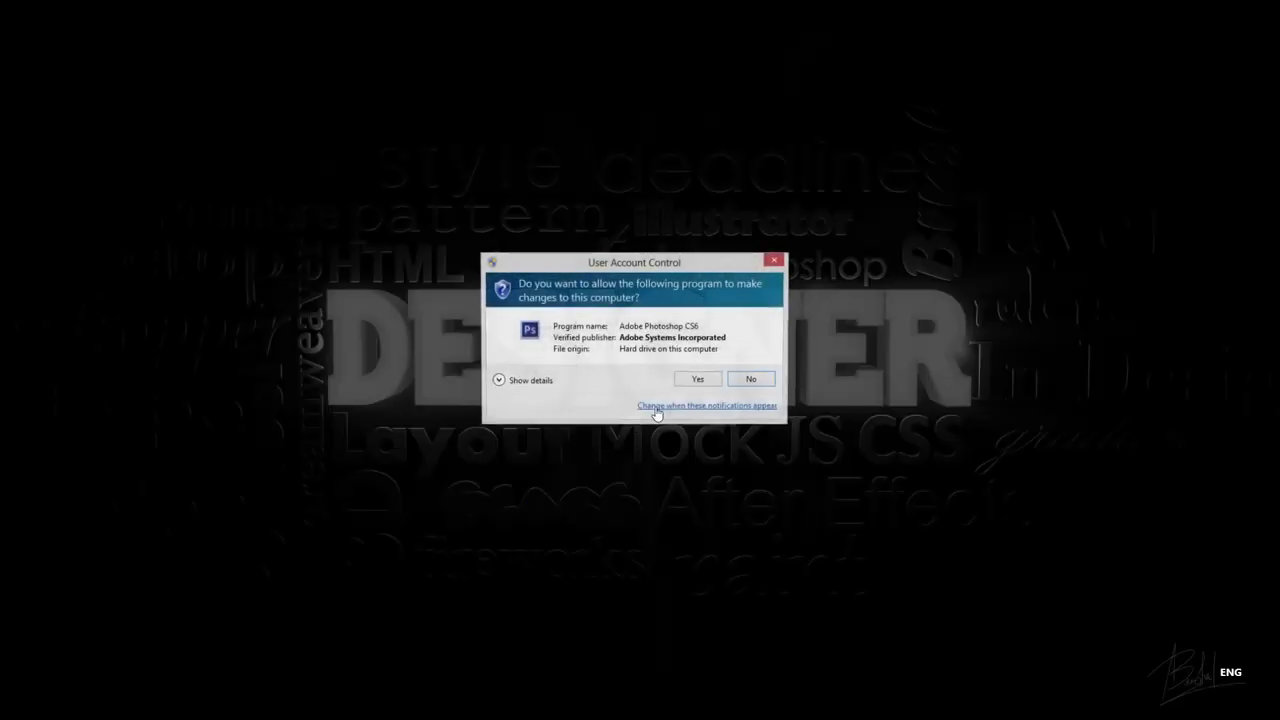
Step: Launch Photoshop CS6, open Grass0052_5_M.jpg from the Desktop, and switch back to 3ds Max
left_click(697, 379)
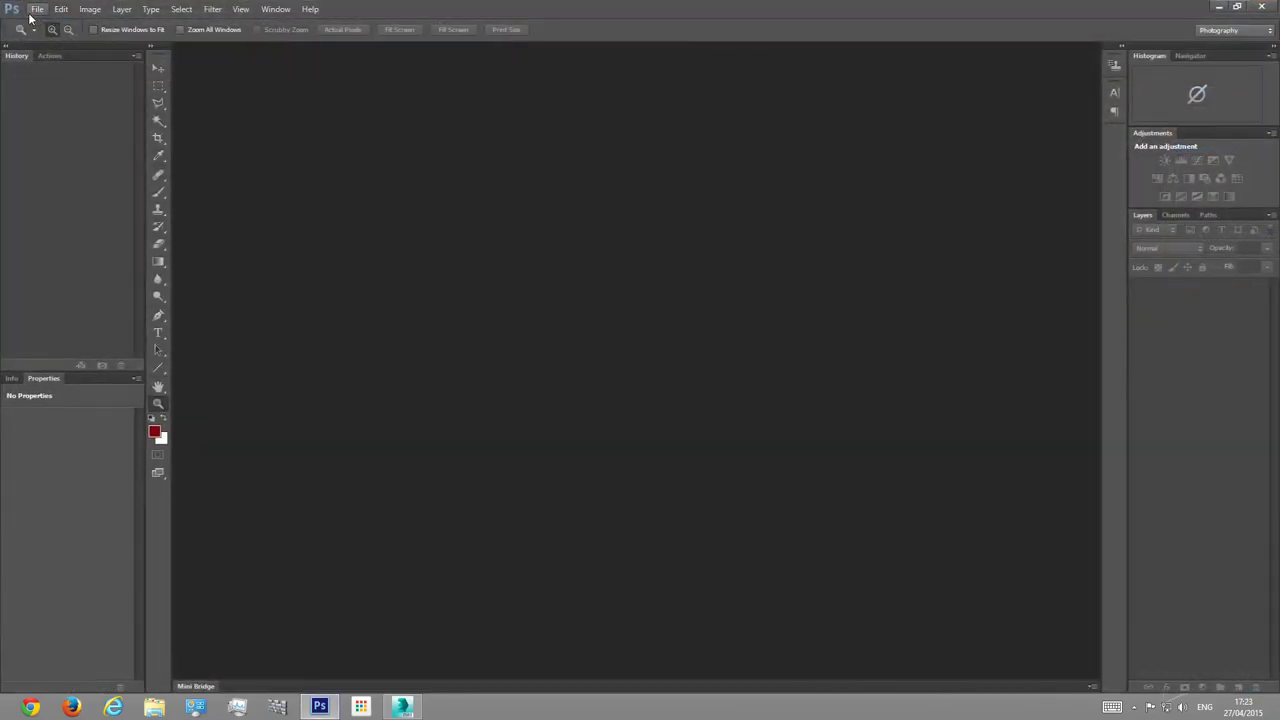
left_click(36, 11)
left_click(50, 34)
left_click(600, 160)
left_click(563, 185)
mouse_move(814, 415)
left_mouse_down()
mouse_move(821, 437)
mouse_move(810, 252)
mouse_move(810, 393)
left_mouse_up()
double_click(602, 346)
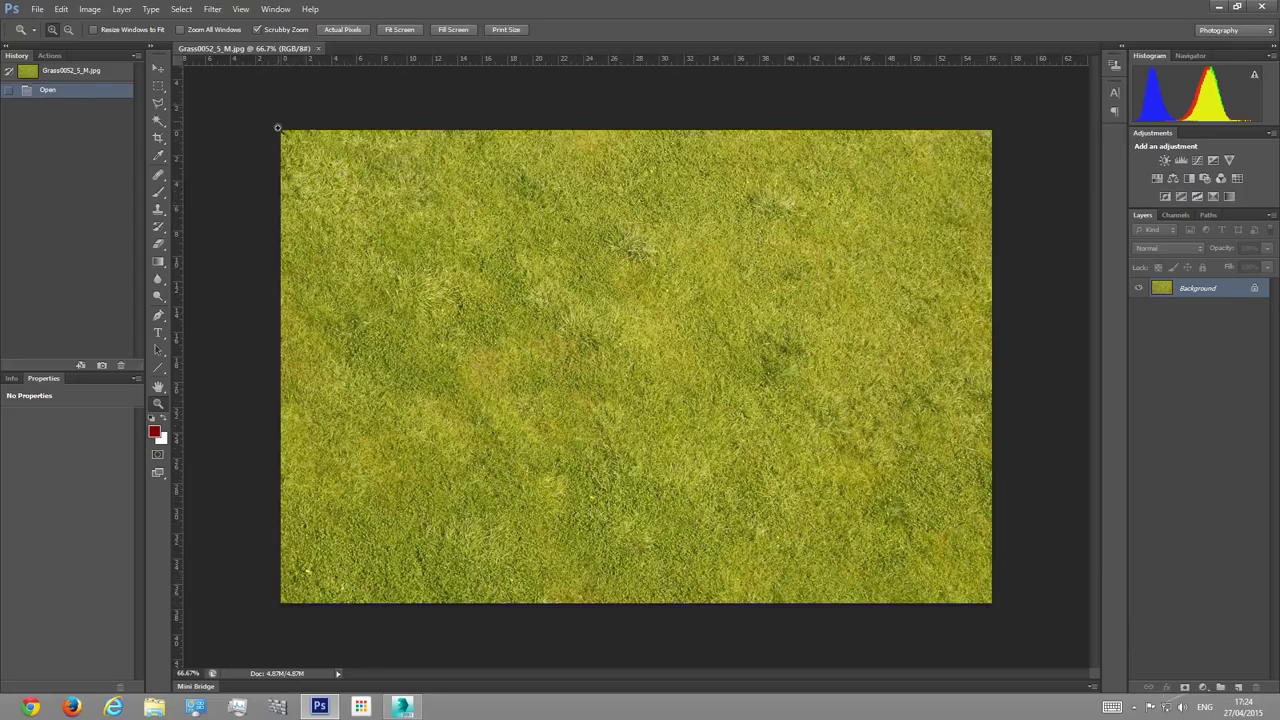
left_click(402, 706)
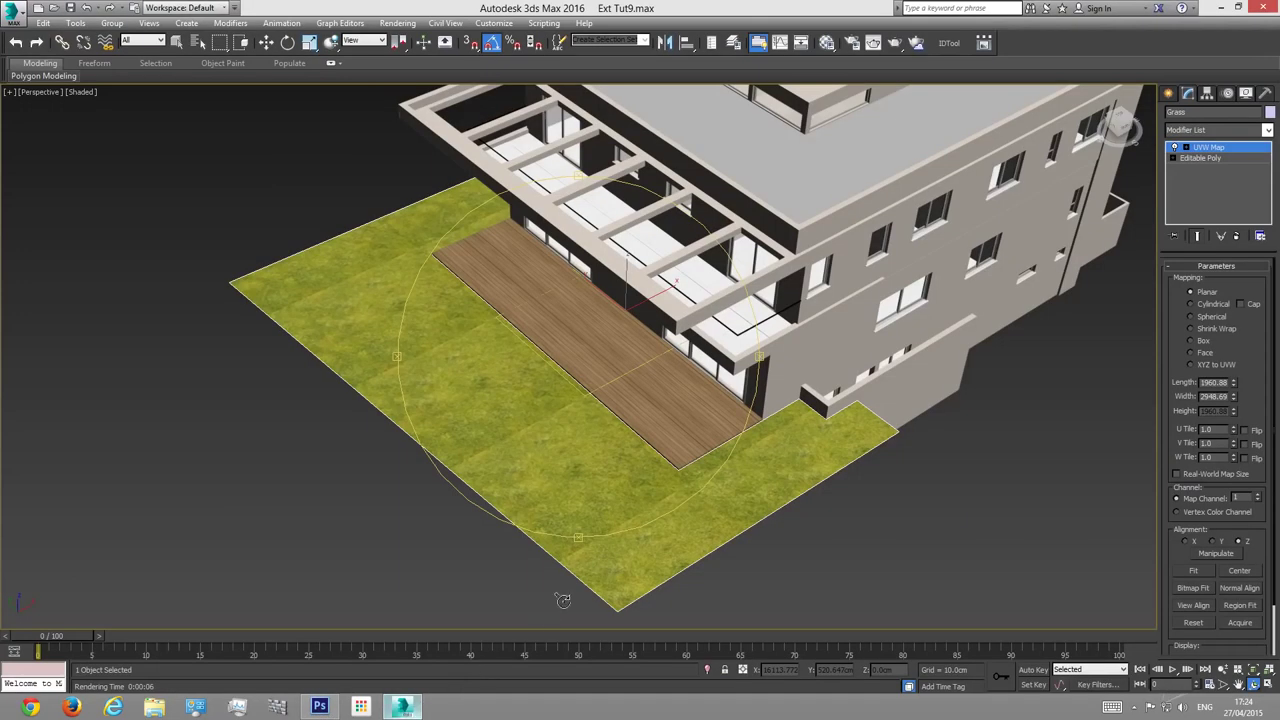
Step: Zoom into the tiled grass ground in 3ds Max to check the seams, then return to Photoshop
scroll(574, 440, "up", 5)
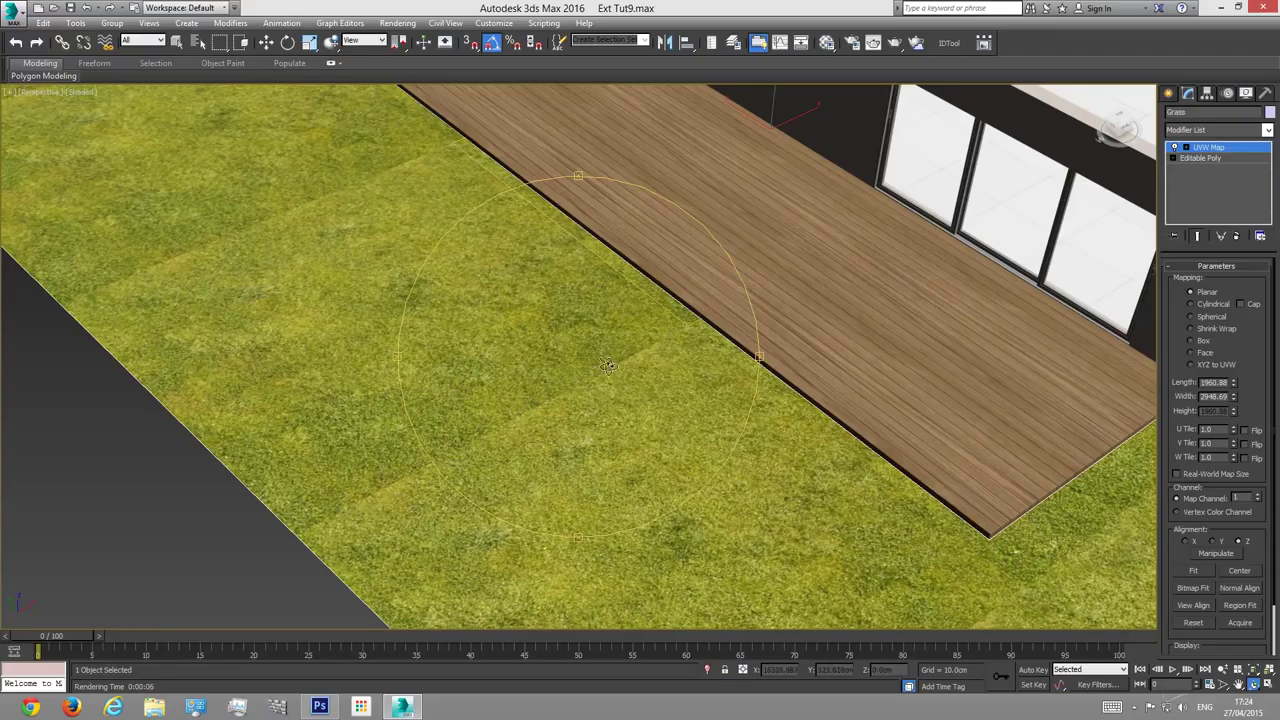
left_click(320, 707)
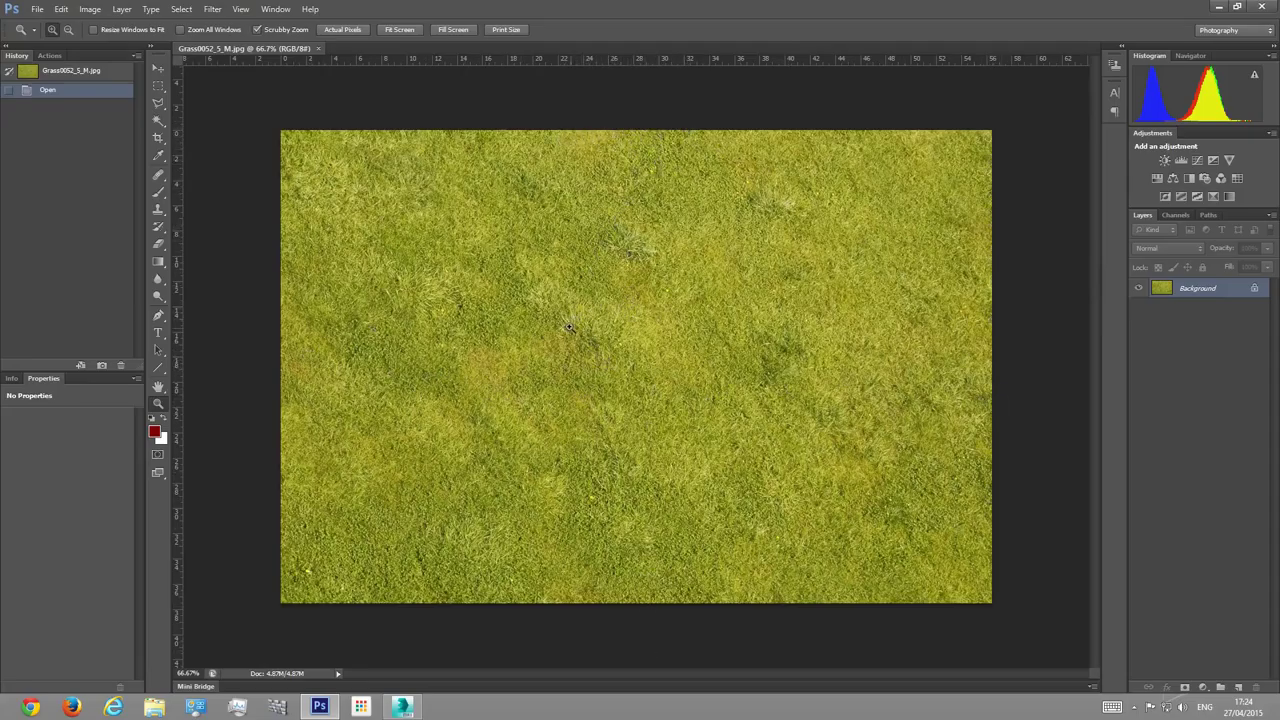
Step: Apply the Offset filter, shifting the grass horizontally and vertically so the tiling seams cross the centre
left_click(213, 9)
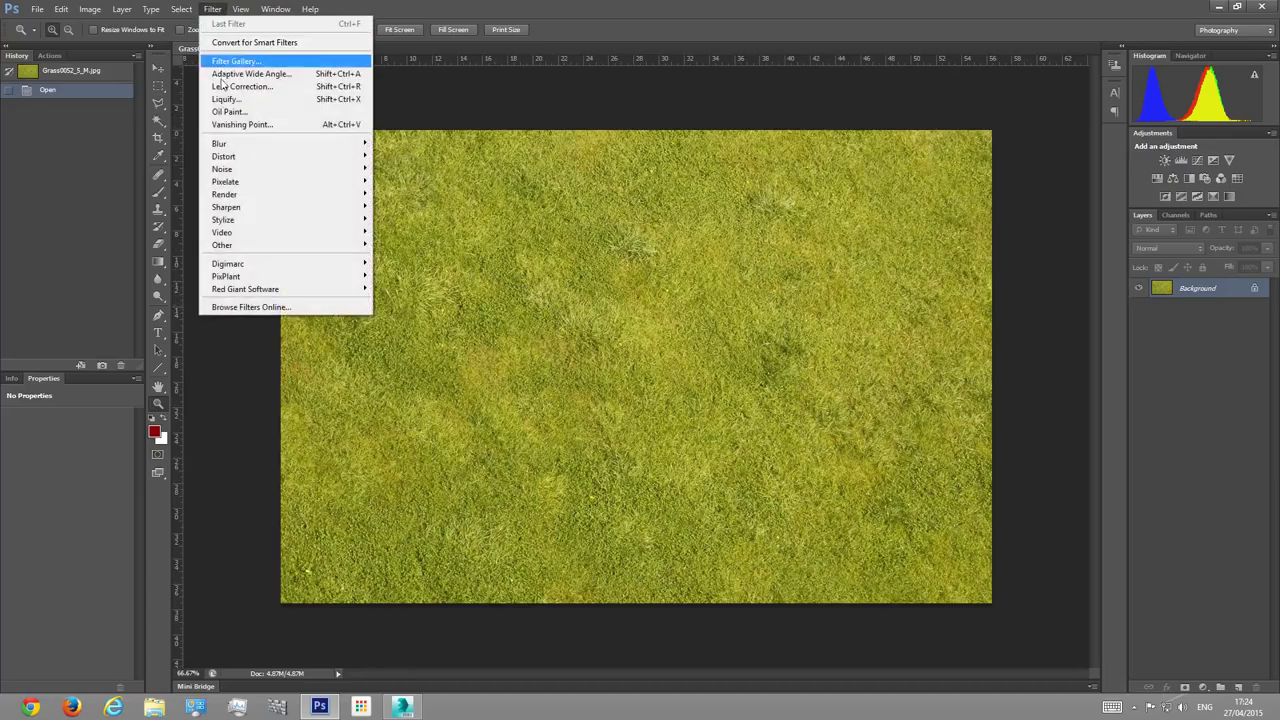
mouse_move(250, 250)
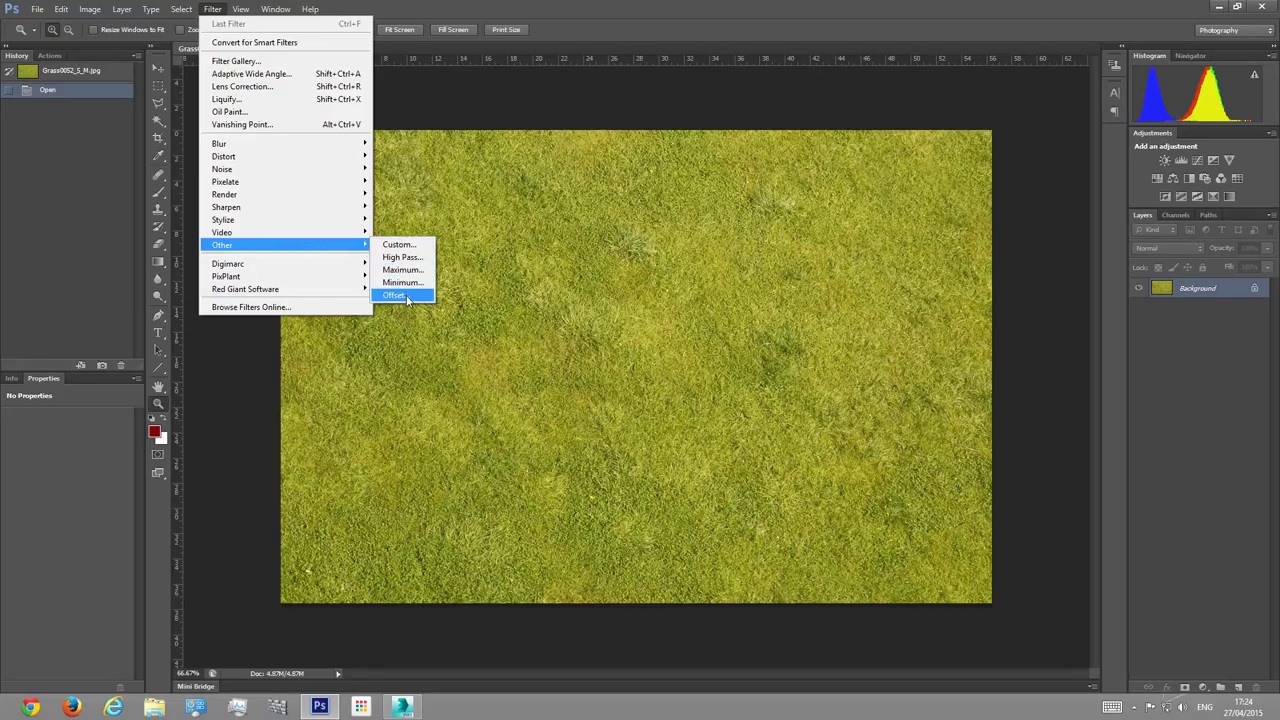
left_click(395, 295)
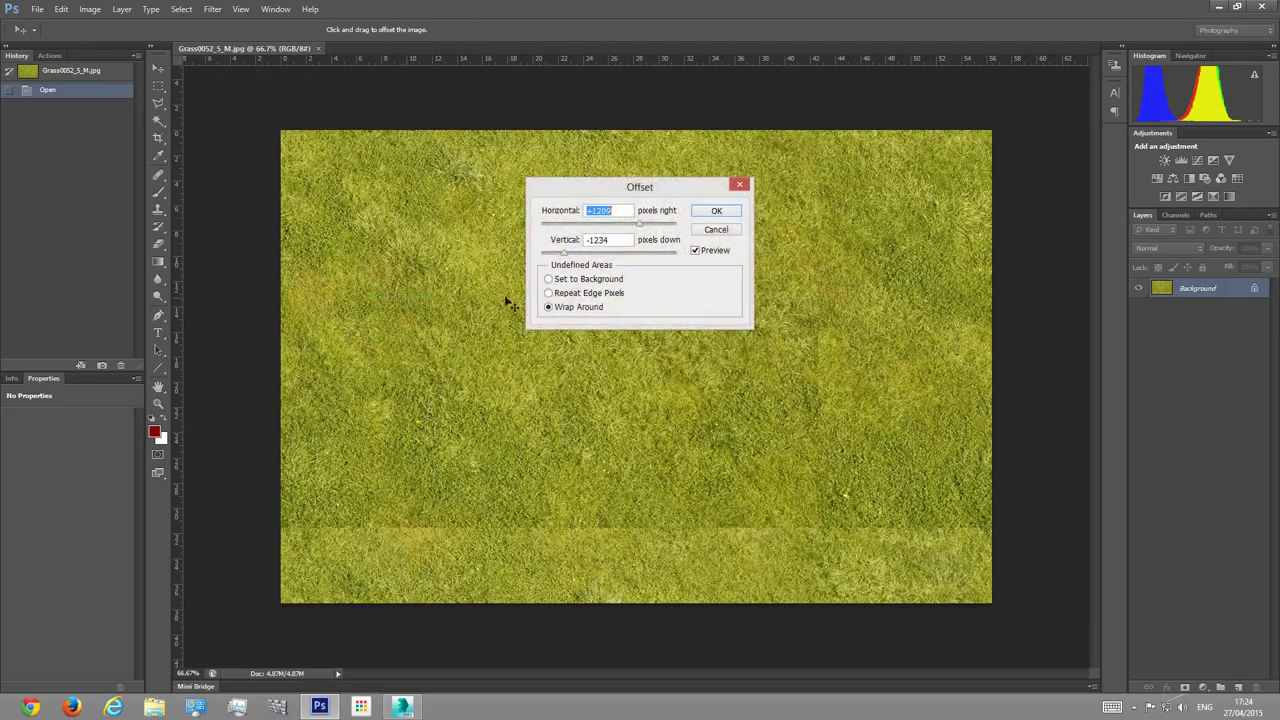
left_click_drag(640, 228, 829, 208)
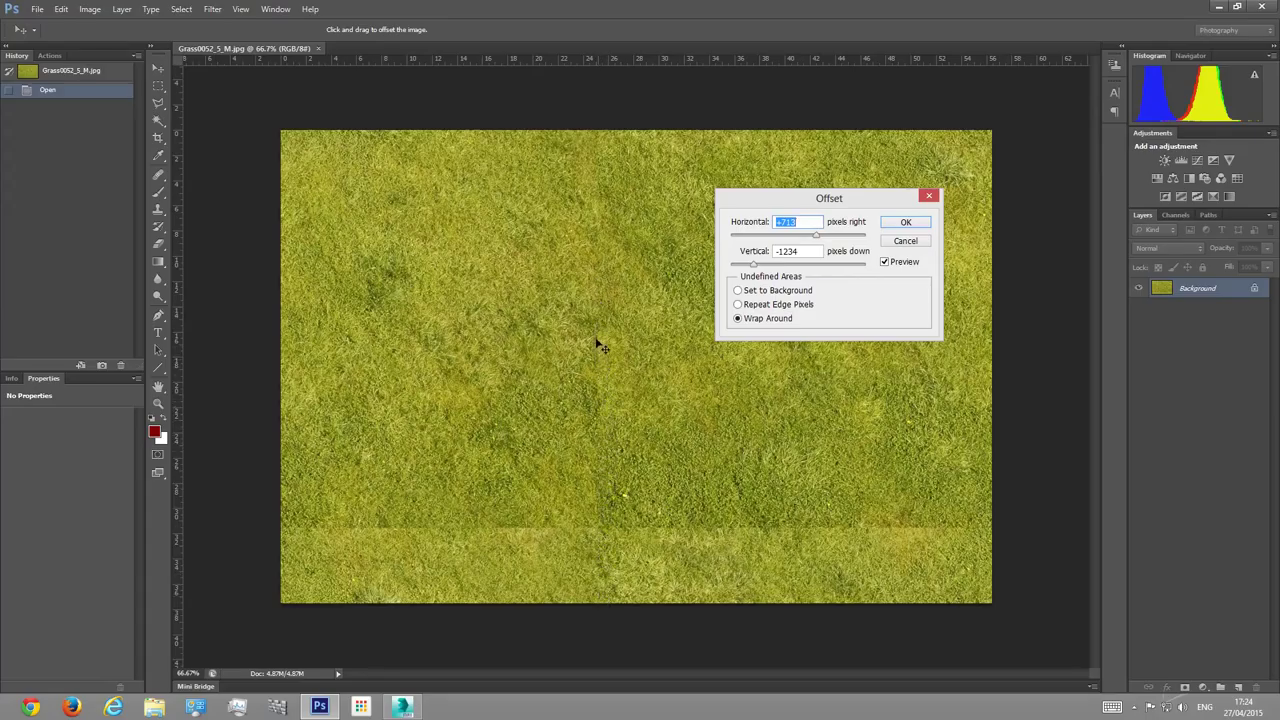
left_click_drag(818, 236, 819, 242)
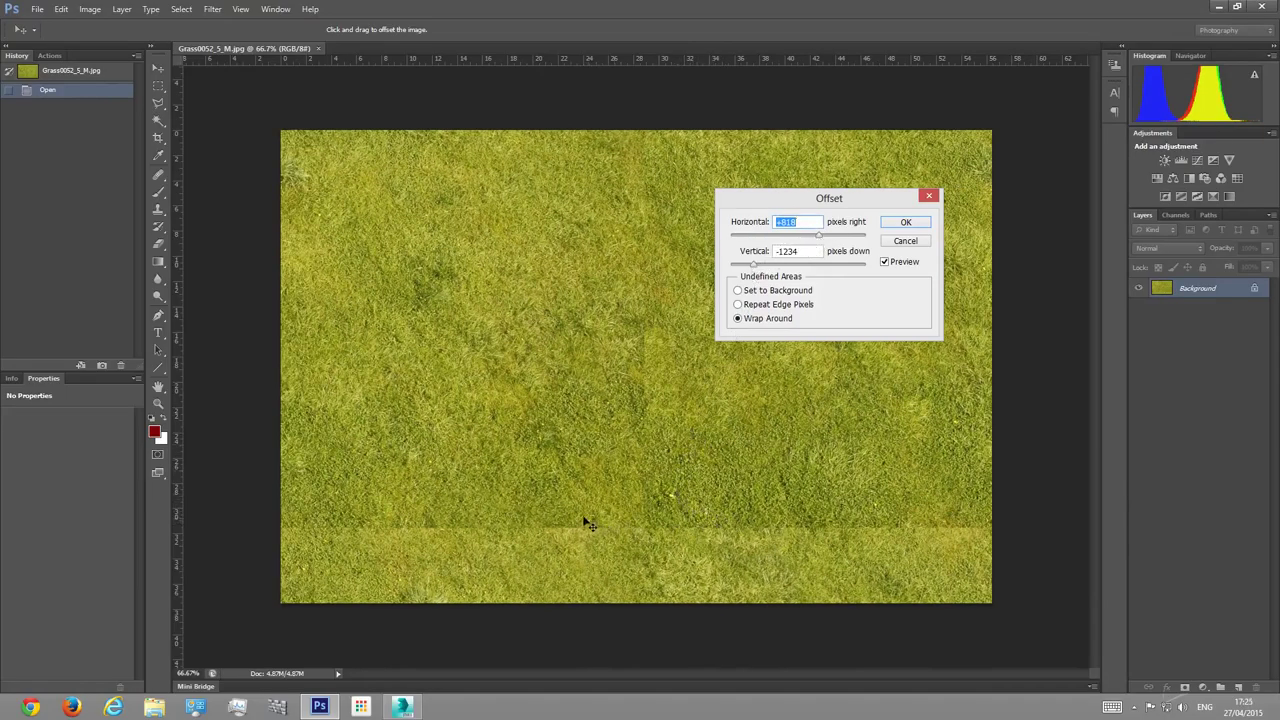
left_click_drag(753, 264, 778, 268)
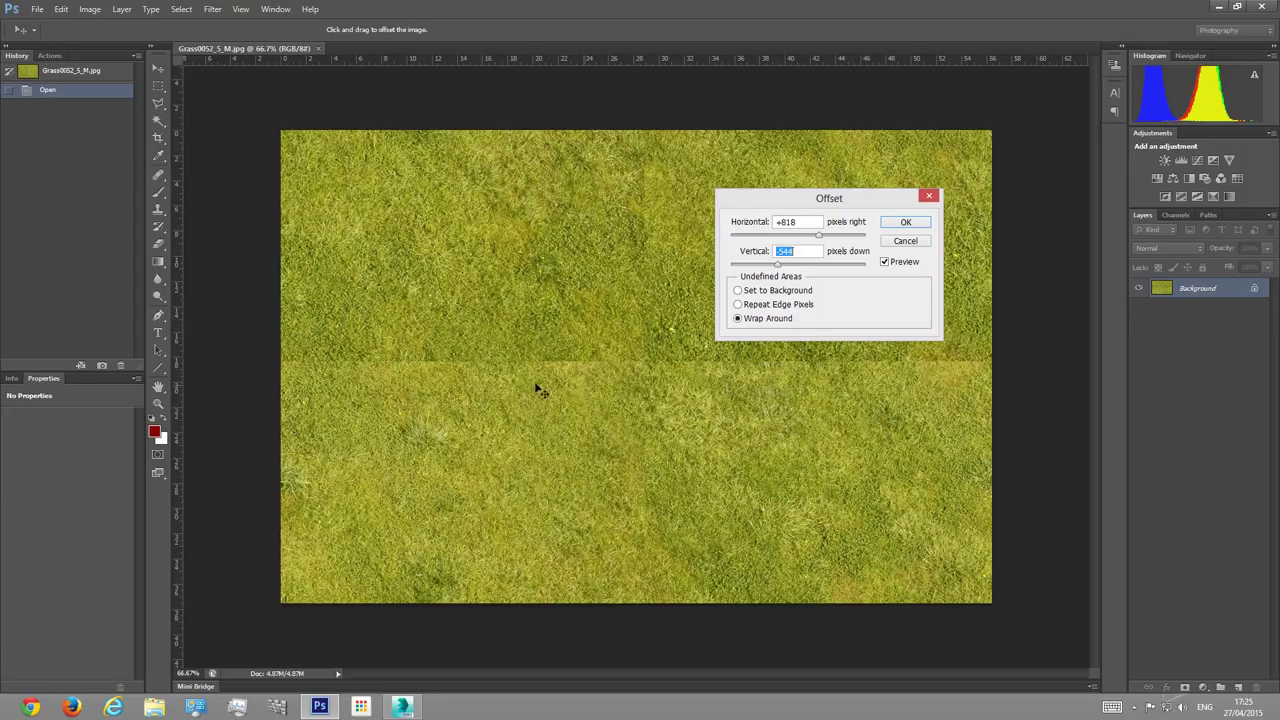
left_click(905, 221)
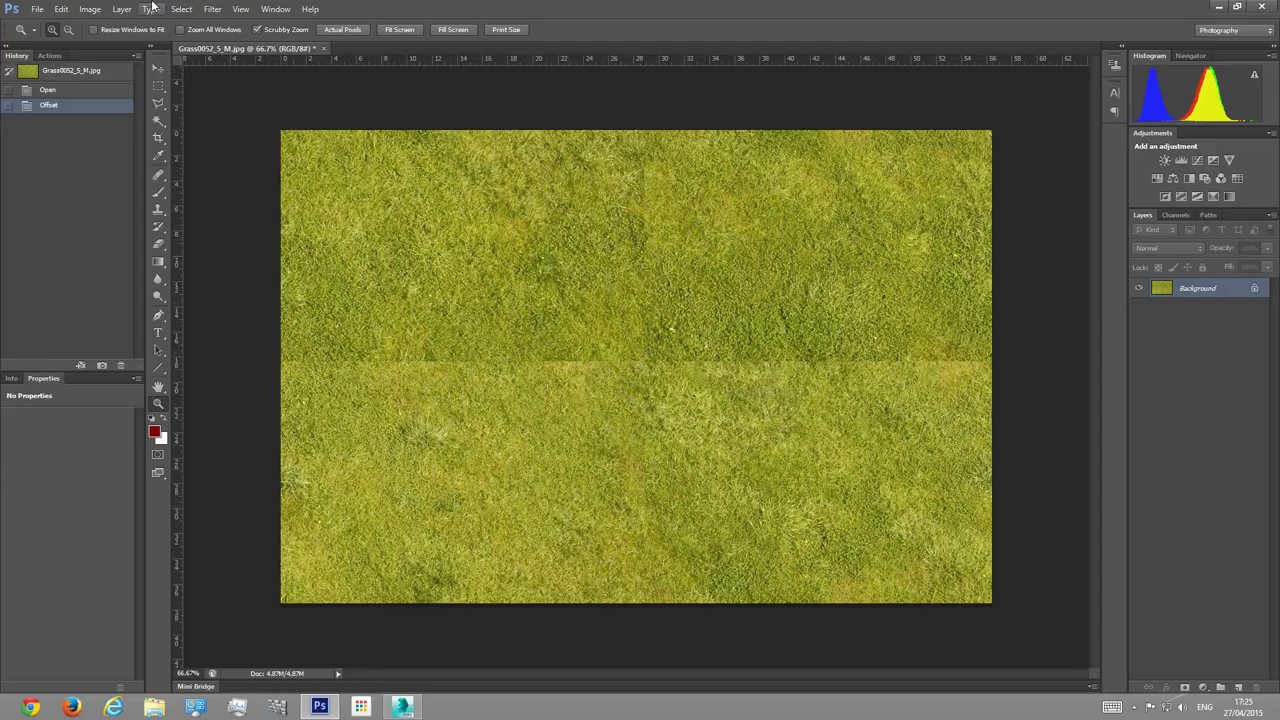
left_click(158, 68)
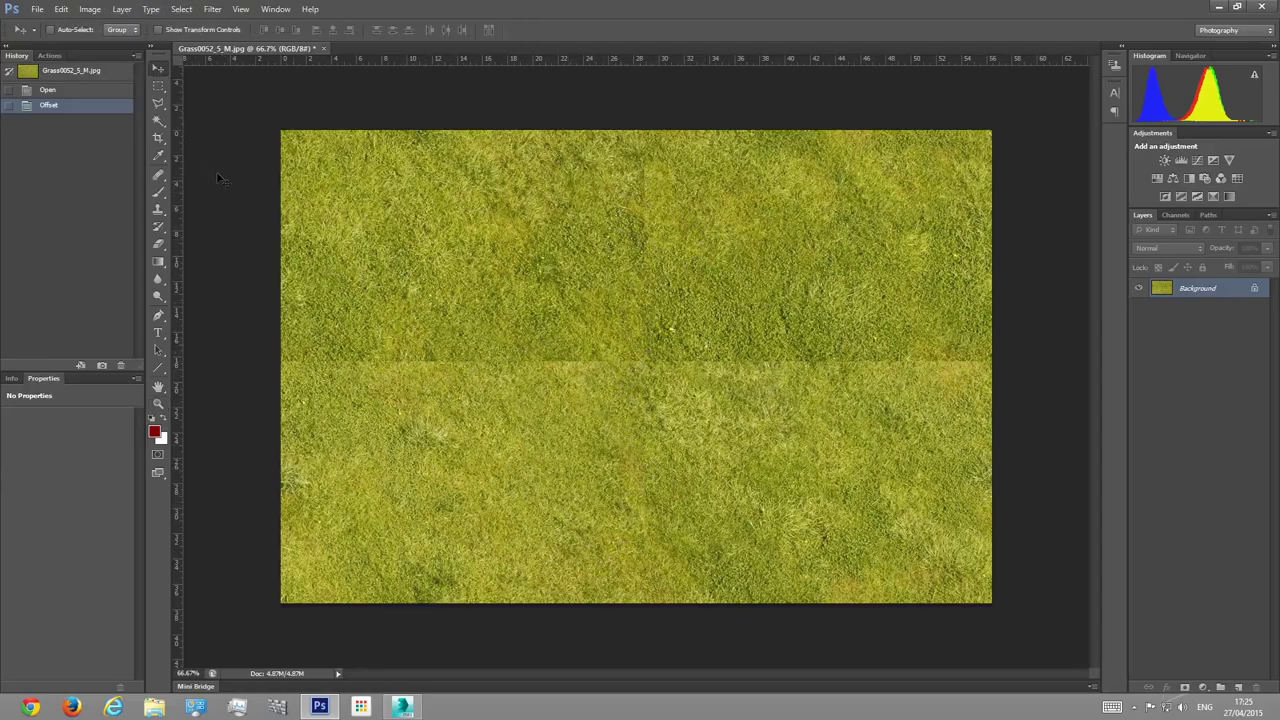
Step: Select the Healing Brush and enlarge it from 8 px to 111 px
left_click(402, 707)
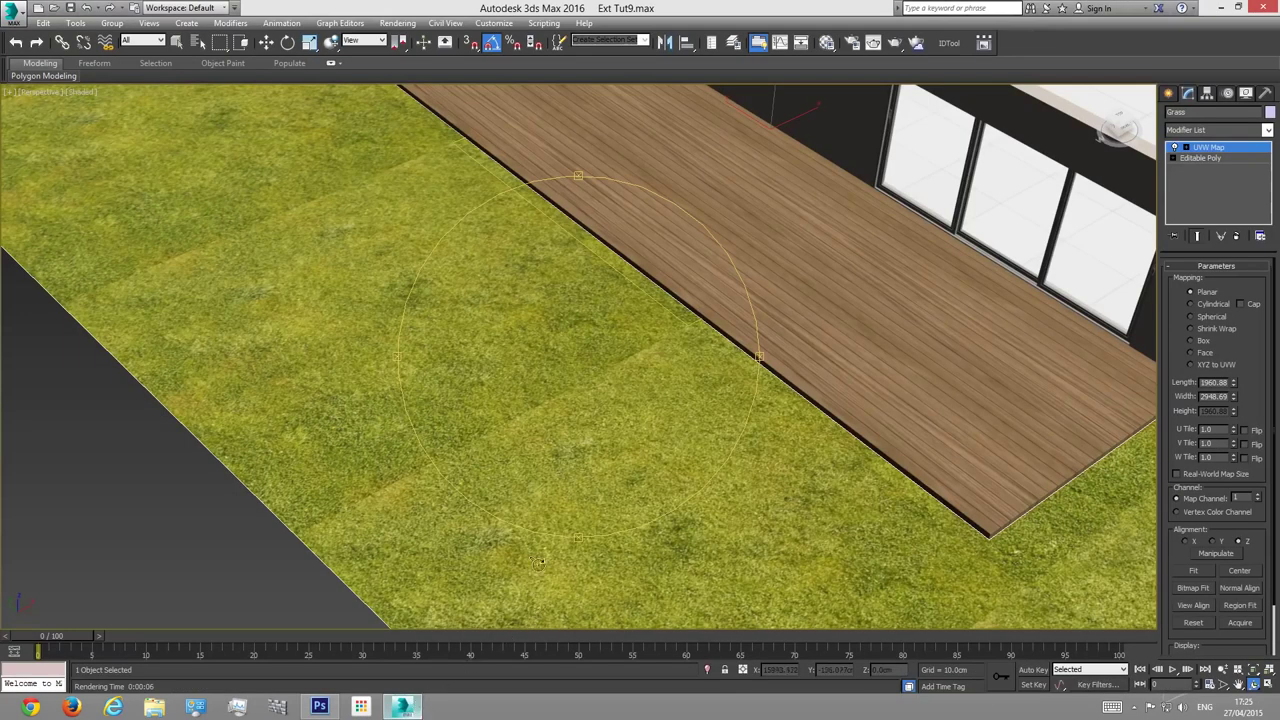
left_click(319, 707)
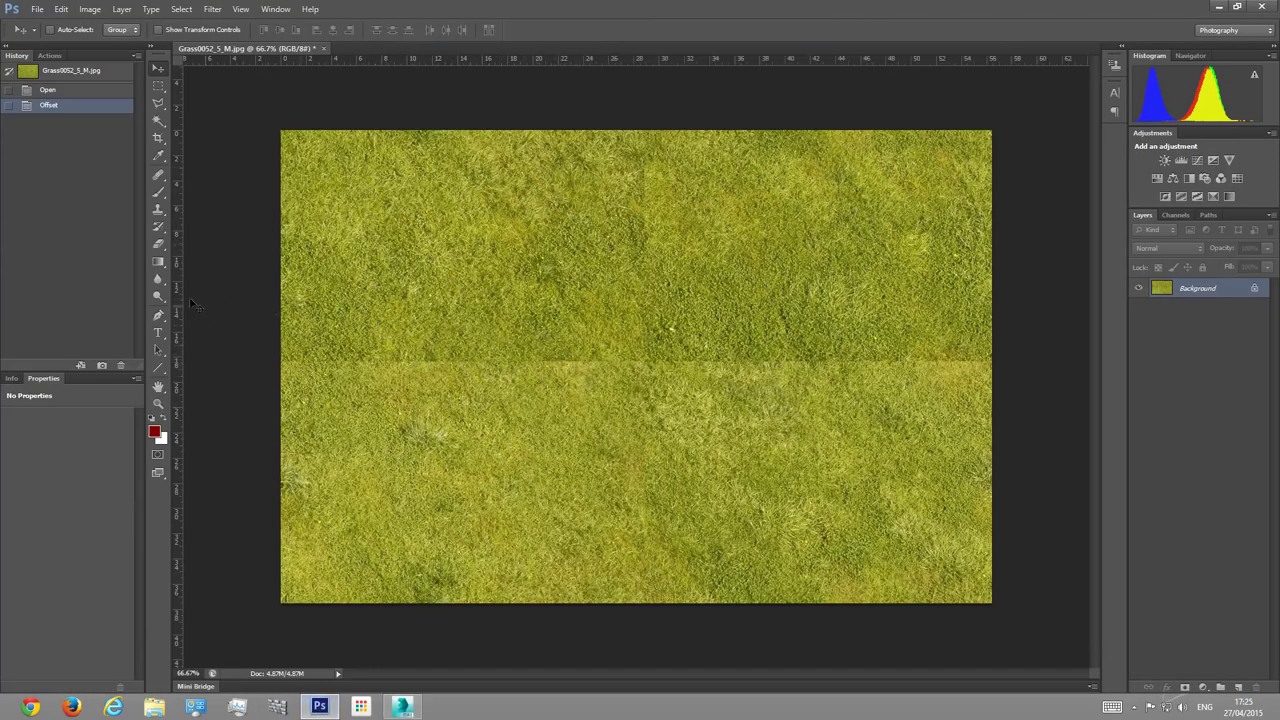
left_click(158, 176)
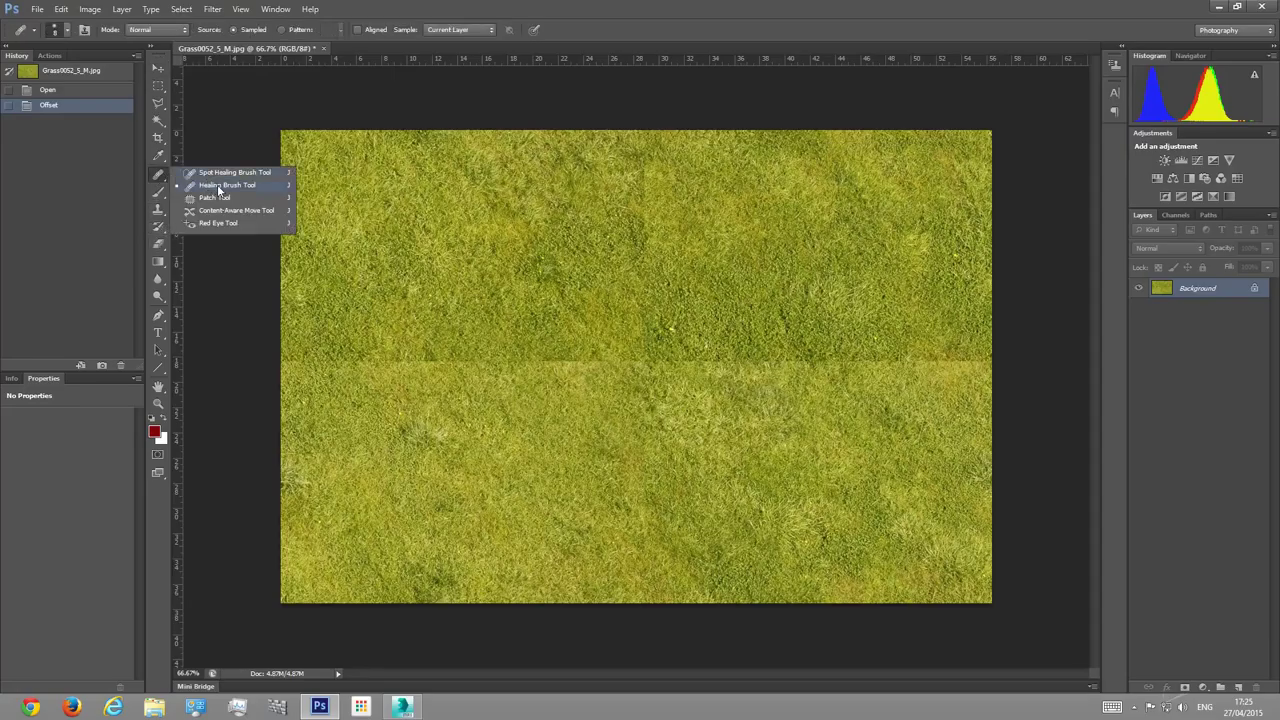
left_click(222, 186)
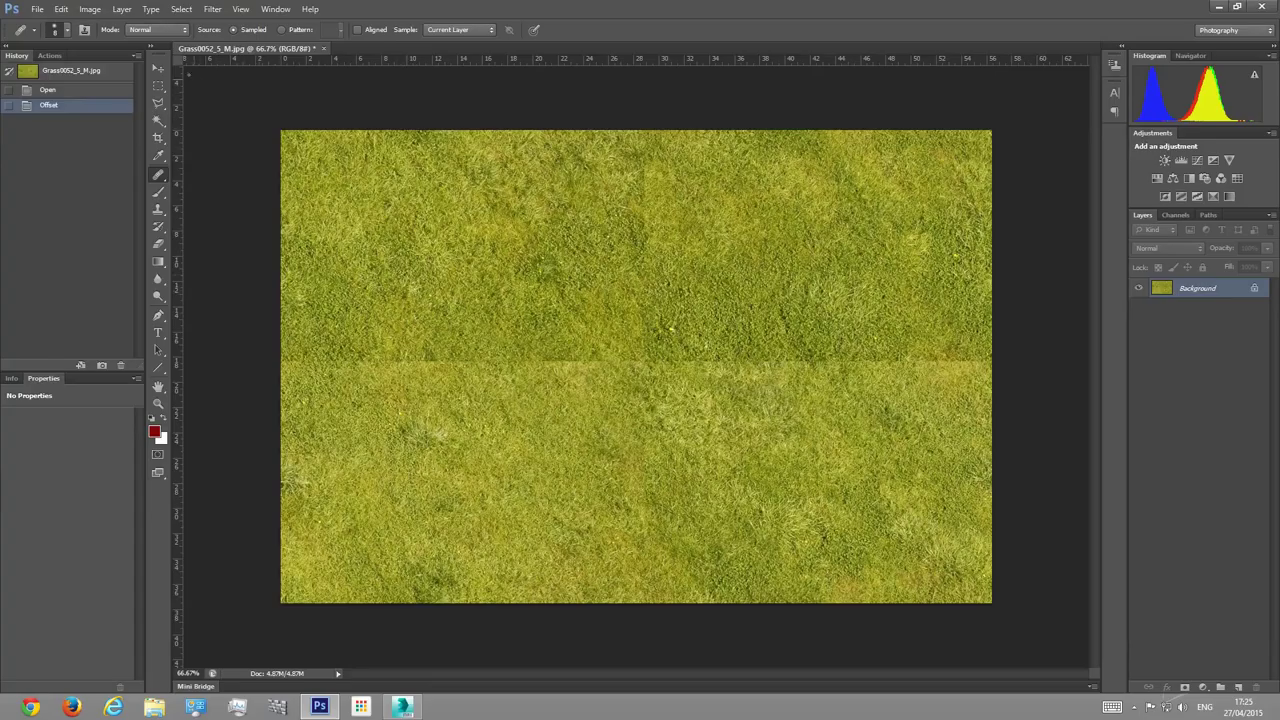
left_click(66, 31)
left_click_drag(26, 70, 88, 70)
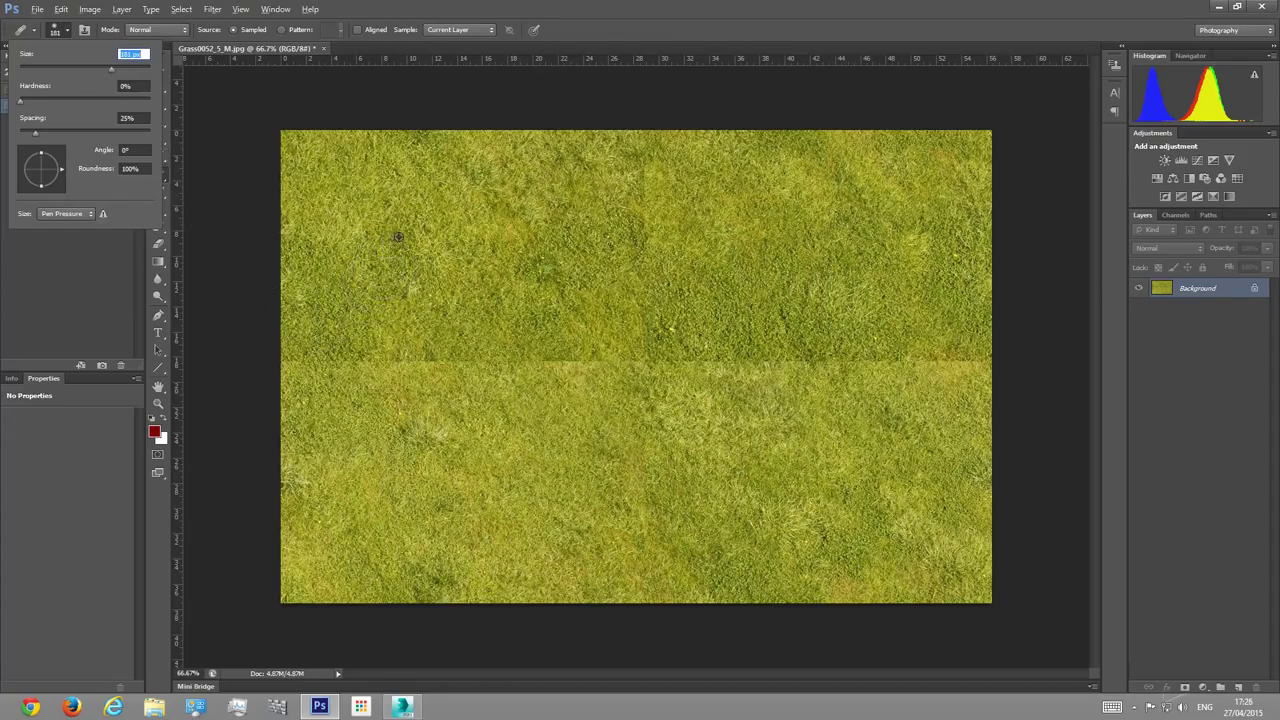
key("Return")
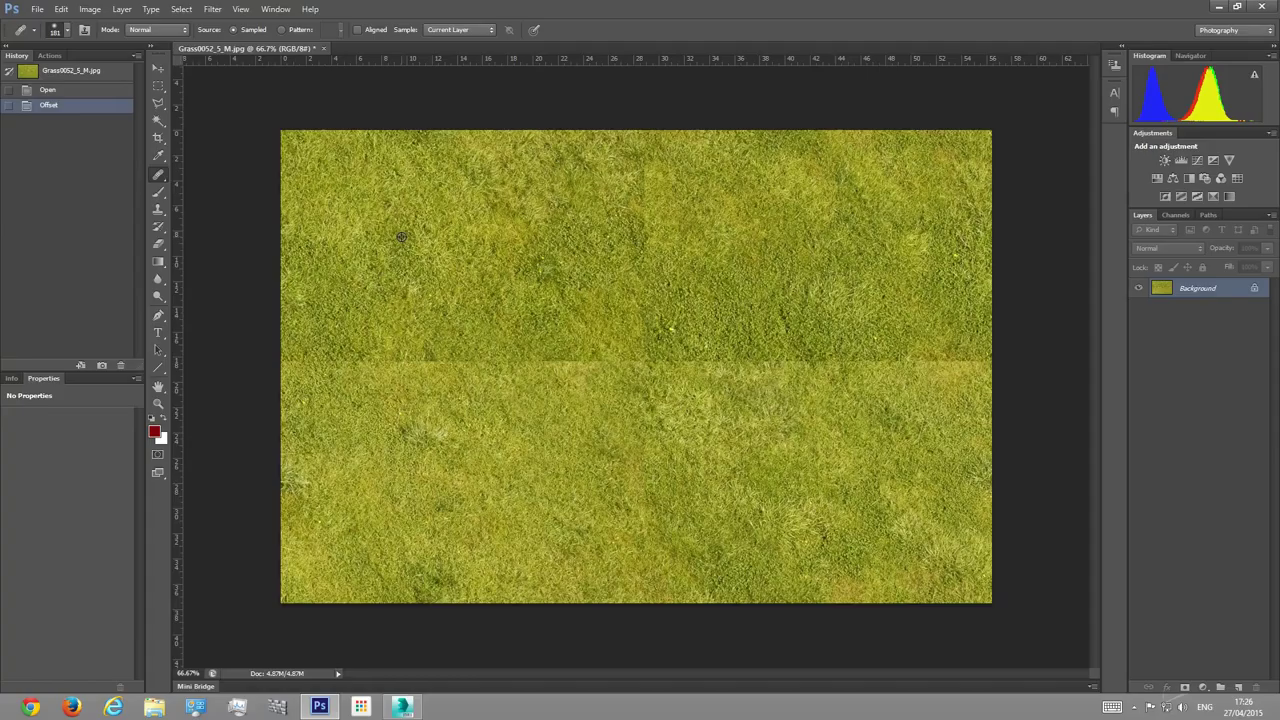
Step: Sample clean grass and heal along the horizontal and vertical seams with seven strokes
left_click(401, 237, "alt")
mouse_move(326, 366)
left_mouse_down()
mouse_move(808, 352)
mouse_move(845, 363)
left_mouse_up()
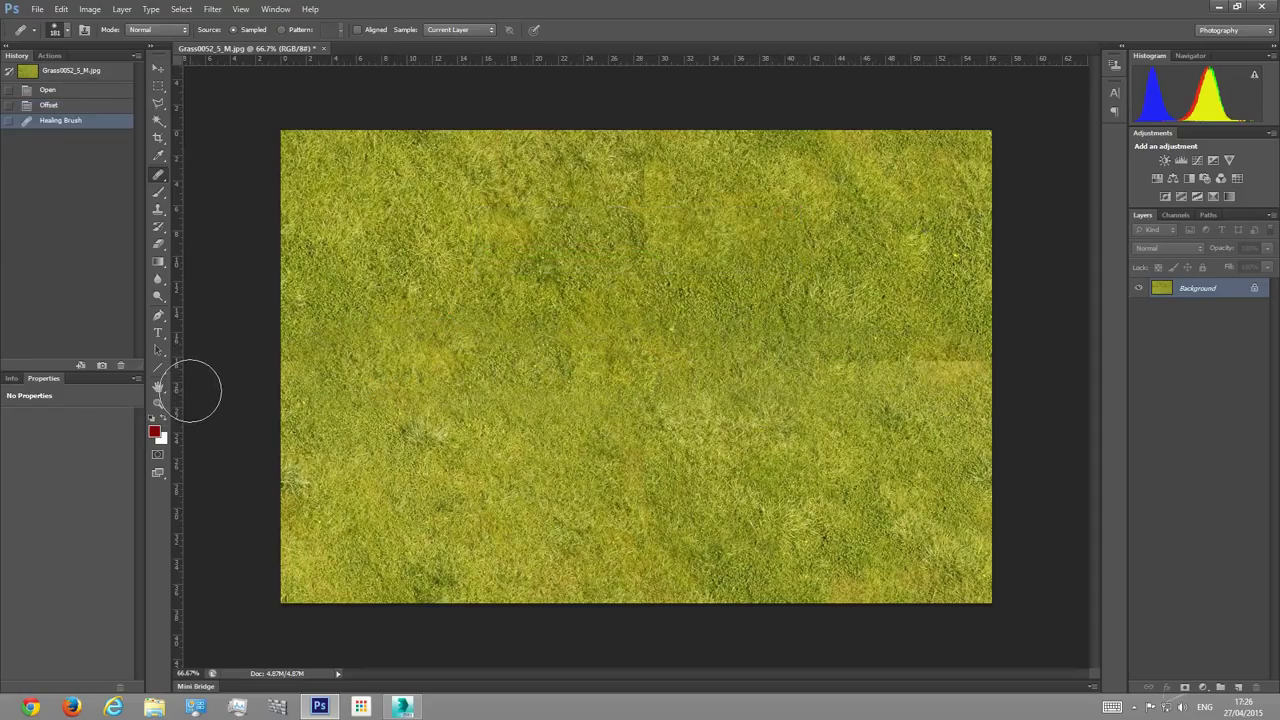
mouse_move(850, 362)
left_mouse_down()
mouse_move(920, 347)
mouse_move(924, 364)
mouse_move(965, 360)
left_mouse_up()
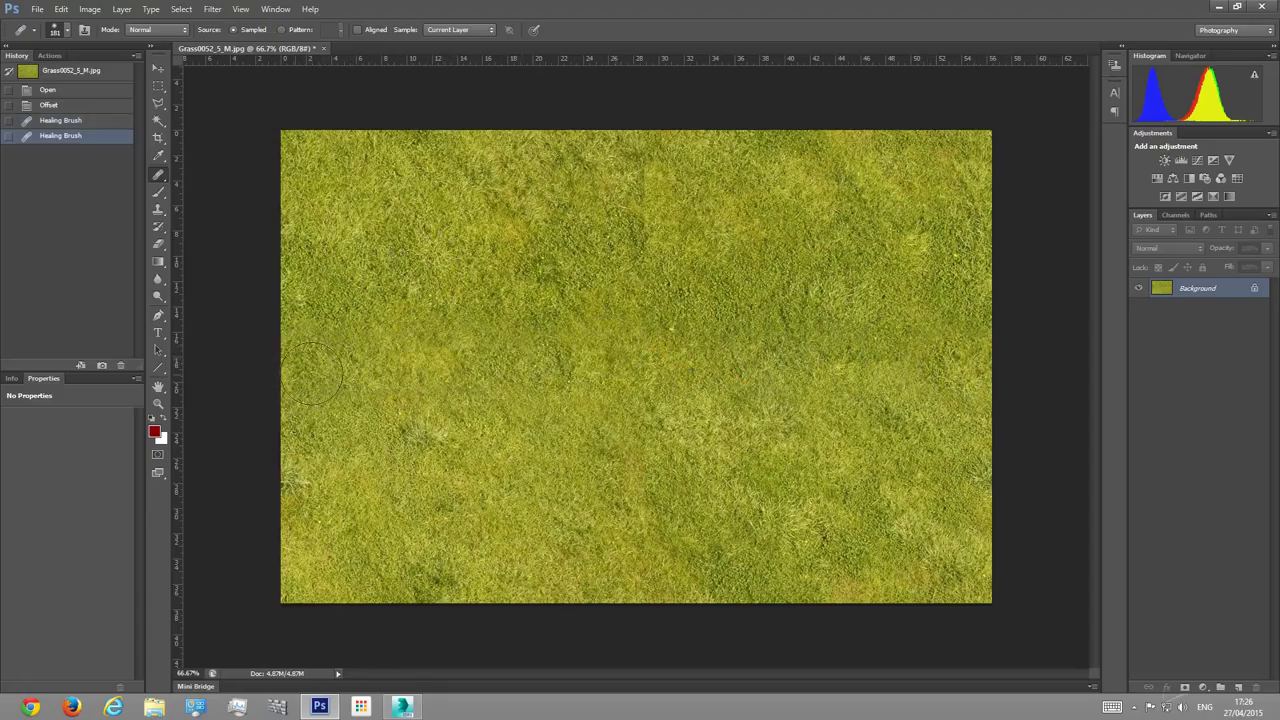
left_click_drag(312, 372, 405, 400)
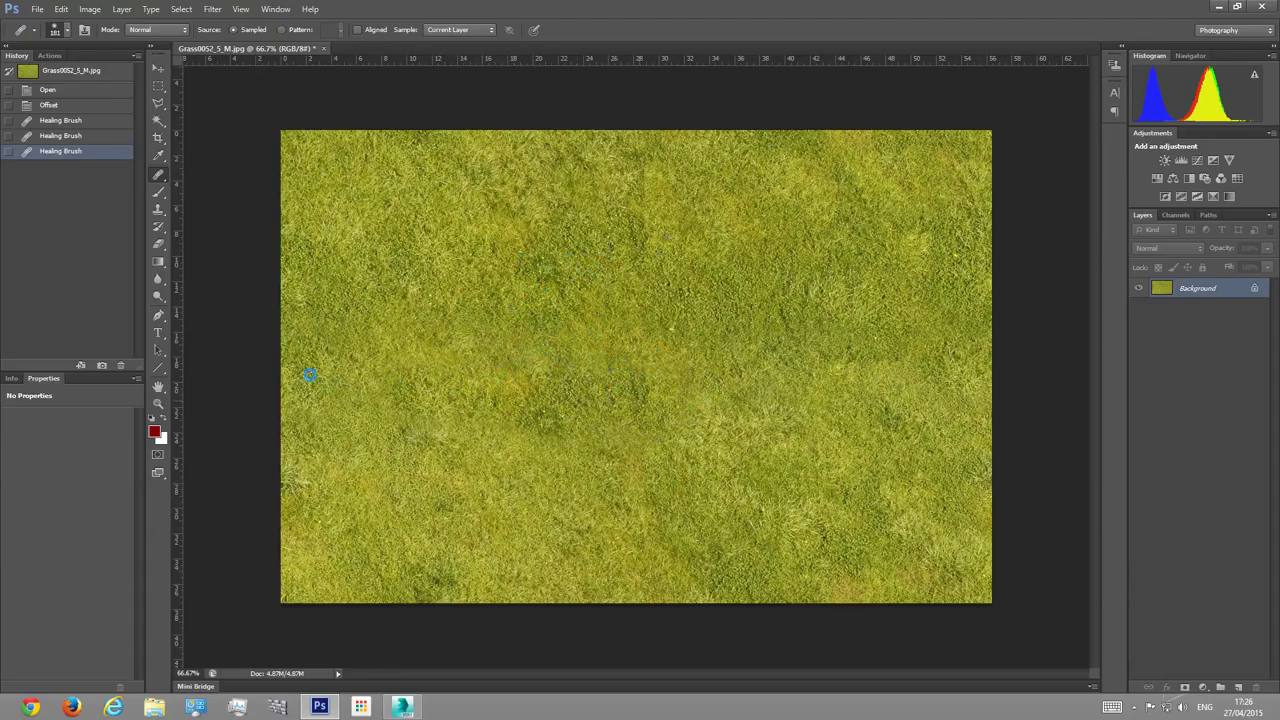
left_click_drag(326, 378, 439, 381)
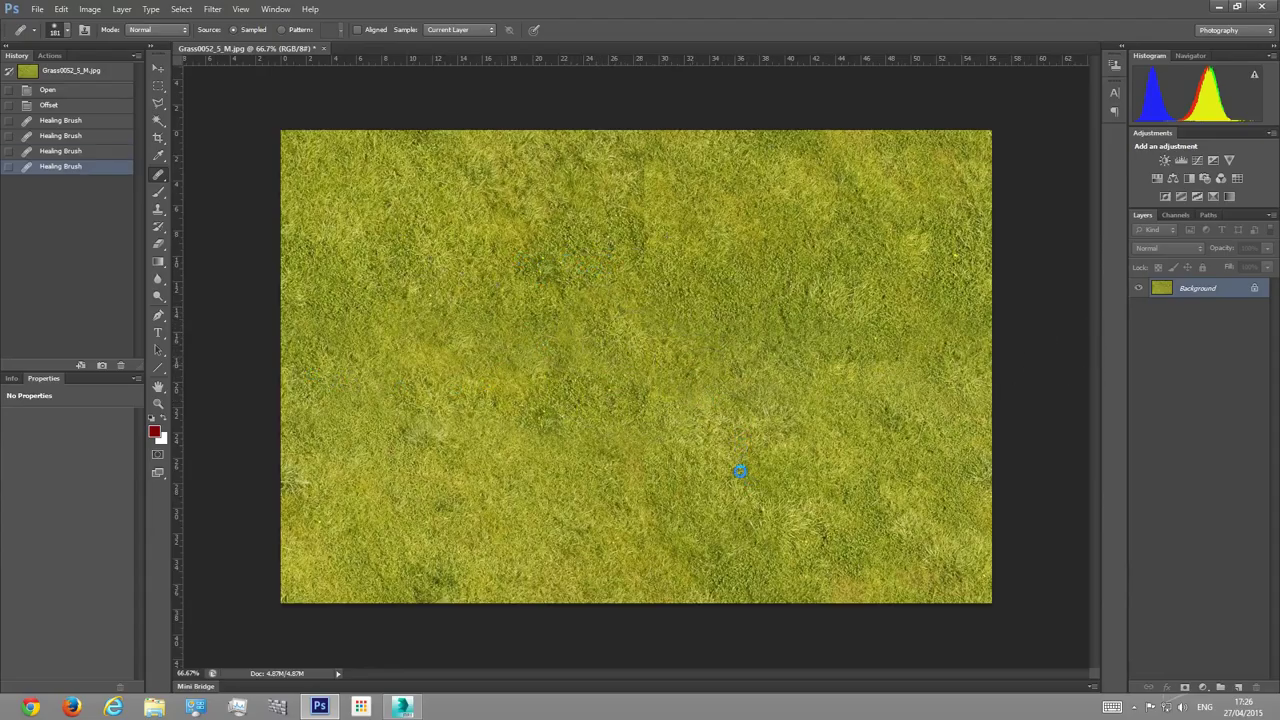
left_click_drag(735, 330, 730, 295)
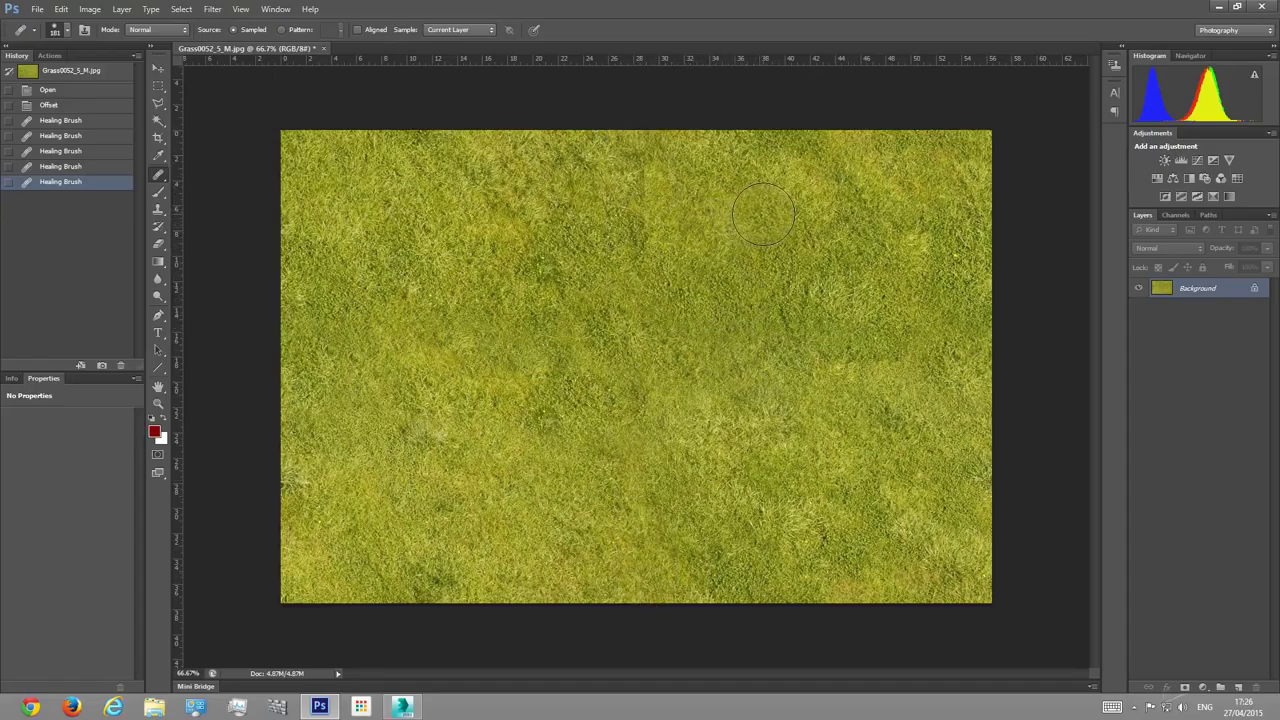
left_click(806, 221, "alt")
mouse_move(612, 215)
left_mouse_down()
mouse_move(634, 143)
mouse_move(660, 327)
mouse_move(649, 512)
left_mouse_up()
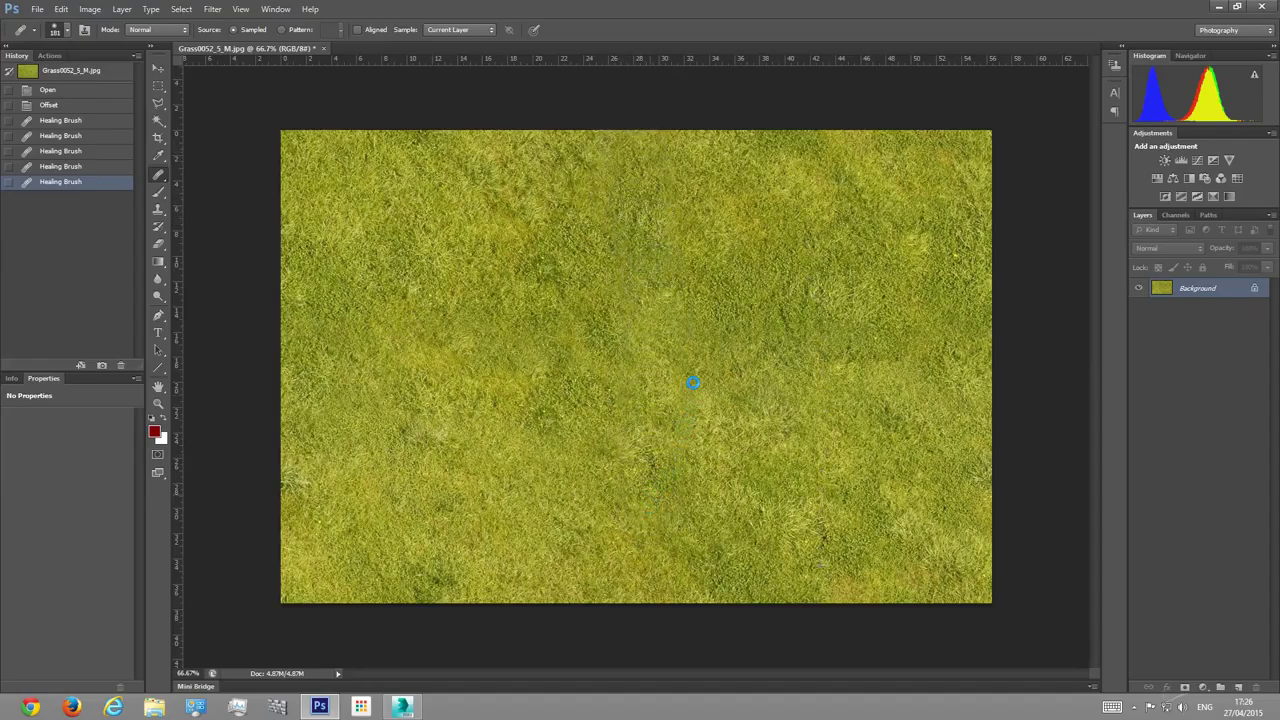
left_click(642, 564)
Step: Zoom to 100% to inspect the healed seams, then zoom back out
key("z")
left_click(589, 366)
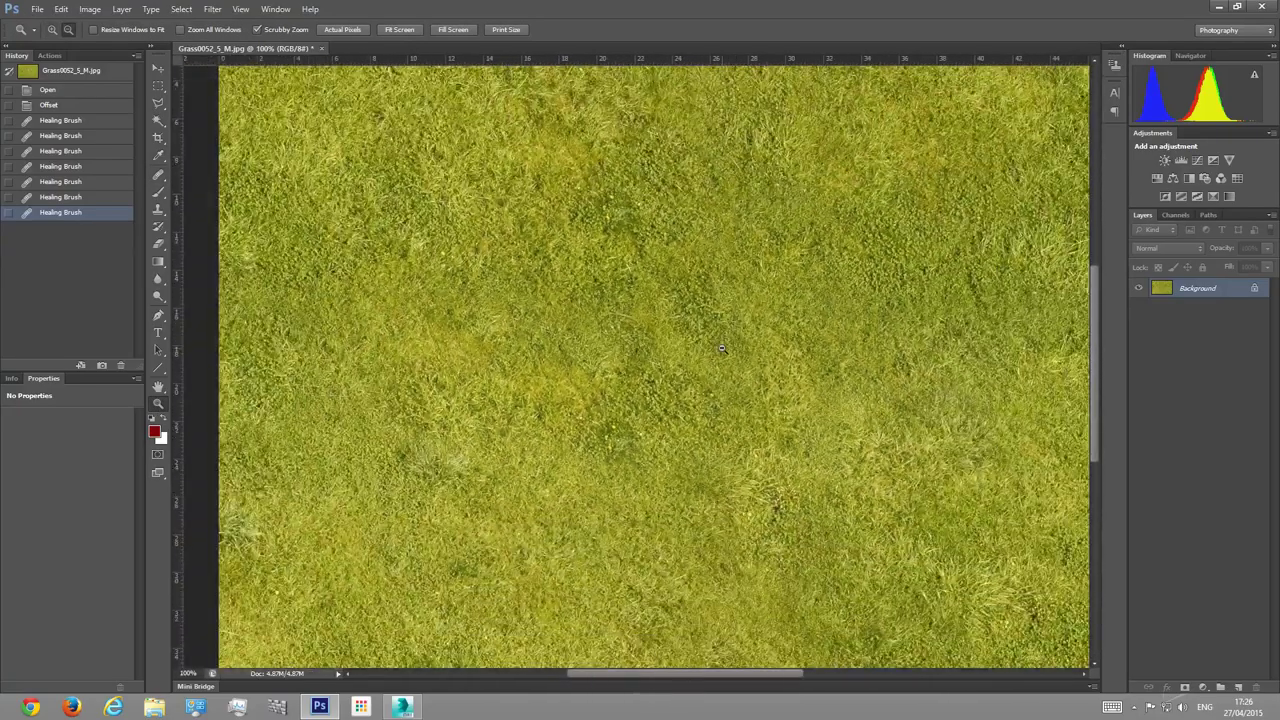
left_click(722, 348, "alt")
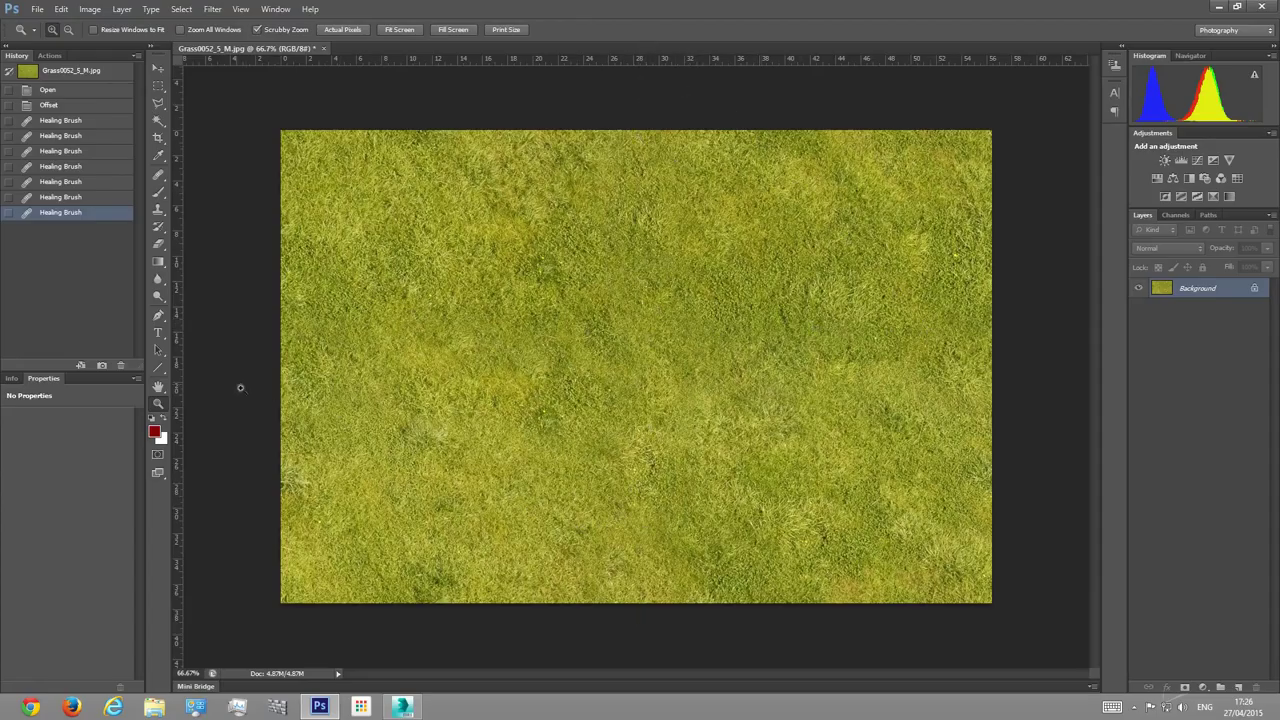
Step: Save the healed texture as Grass0052_5_M-fixed.jpg at maximum JPEG quality and return to 3ds Max
left_click(38, 10)
left_click(82, 169)
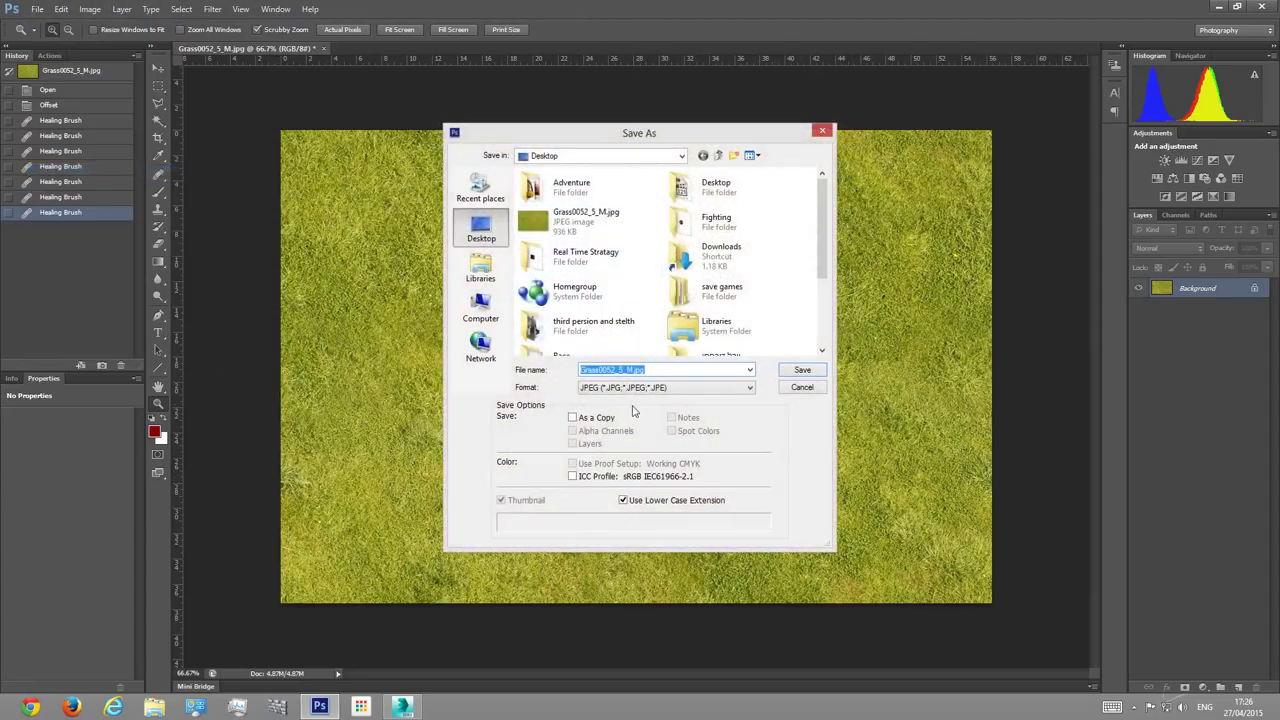
left_click(628, 370)
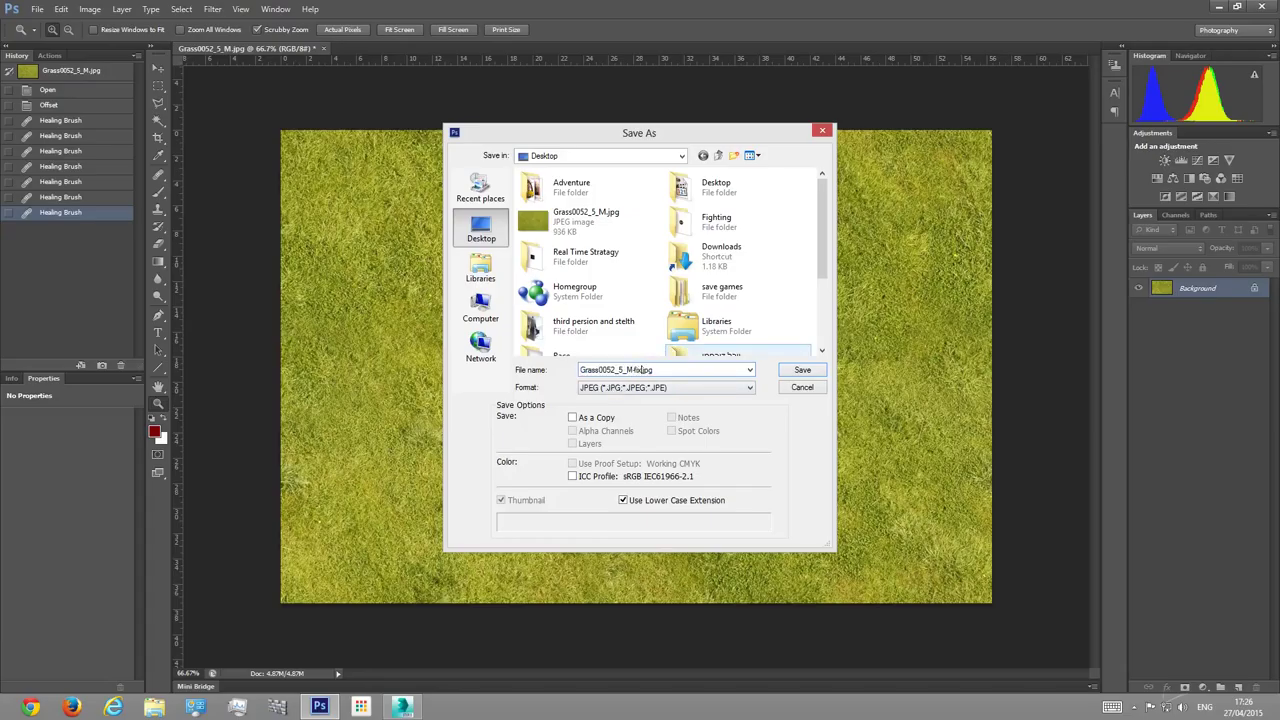
key("Return")
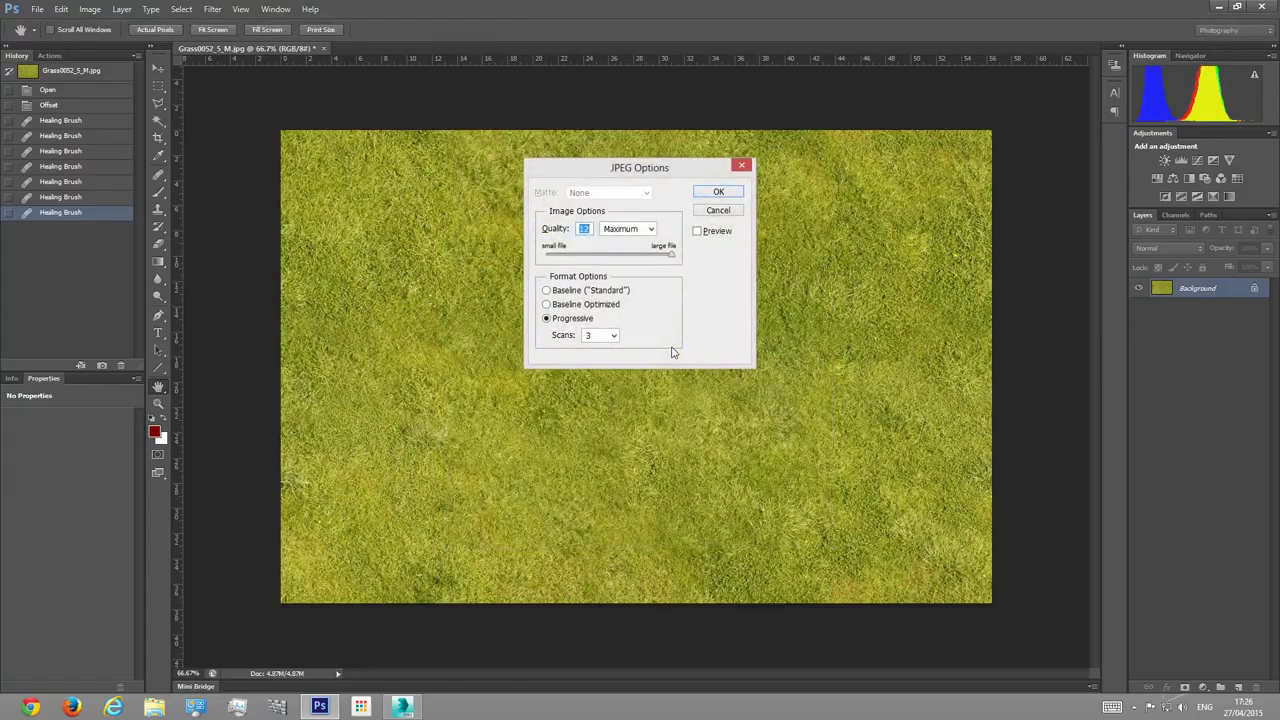
left_click(718, 191)
key("z")
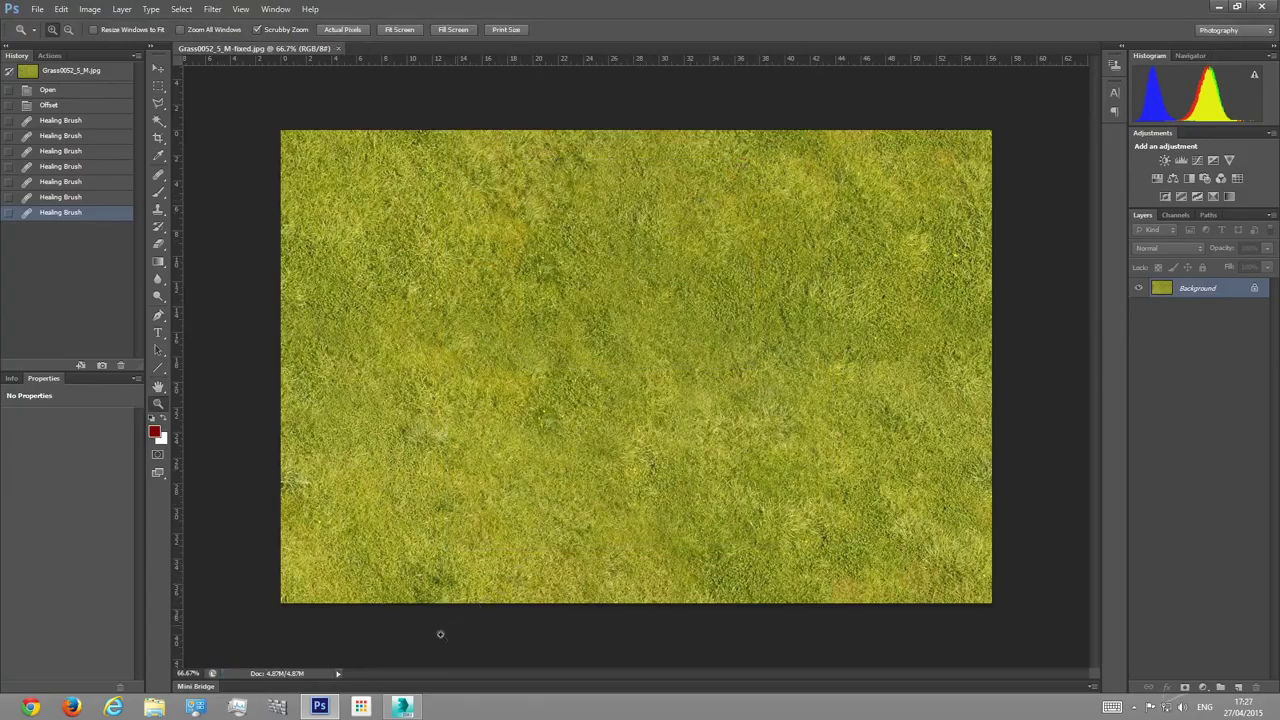
left_click(319, 707)
scroll(688, 330, "down", 5)
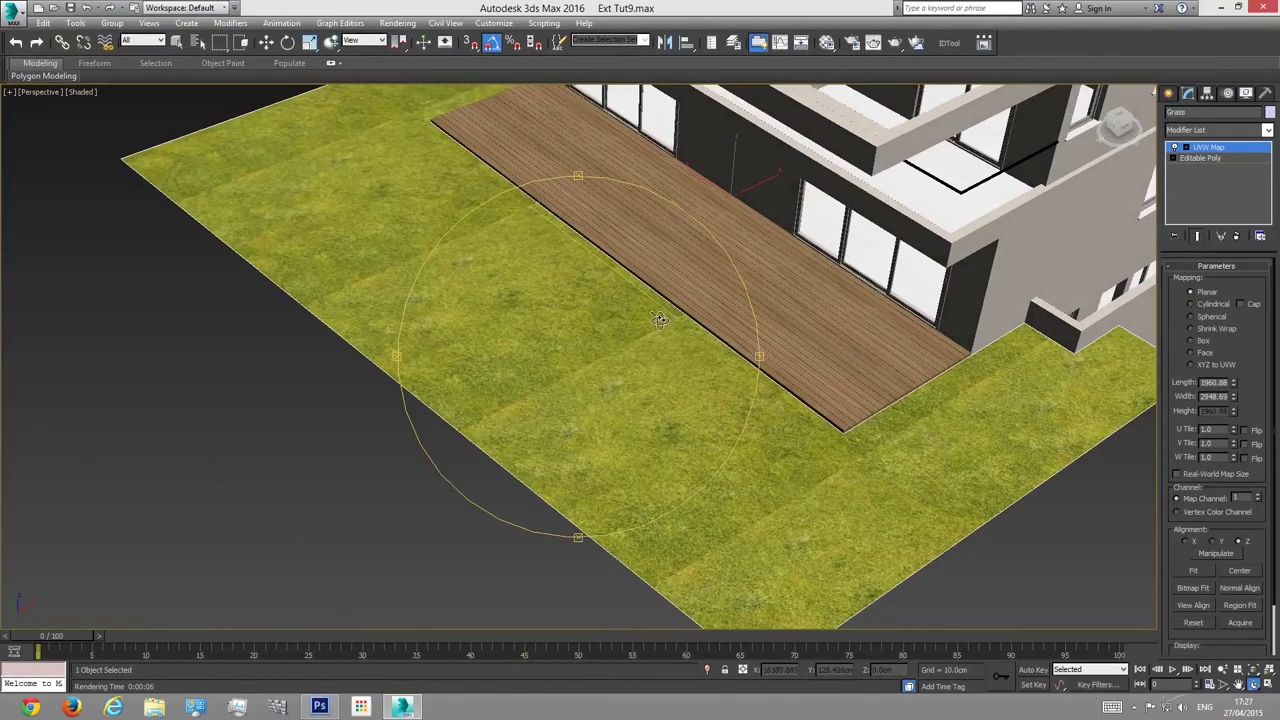
Step: Replace the Grass material's Diffuse bitmap with Grass0052_5_M-fixed.jpg and orbit to view the ground
left_click(826, 42)
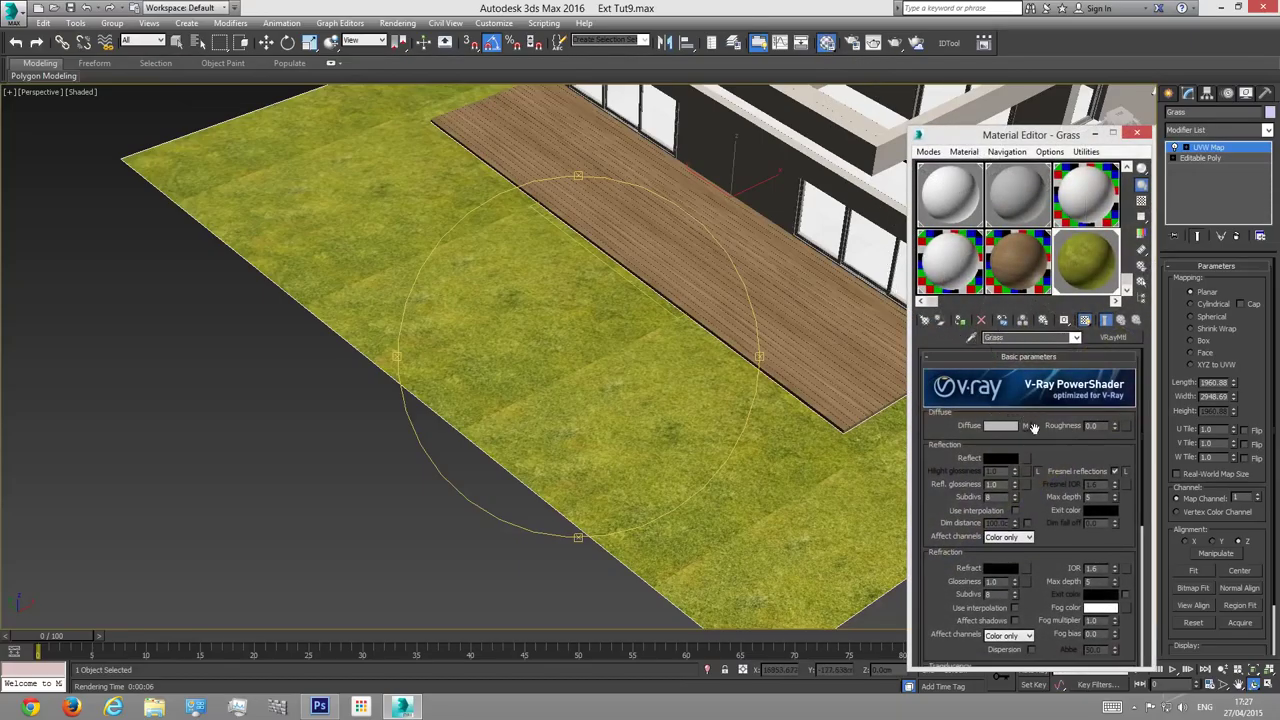
left_click(1031, 426)
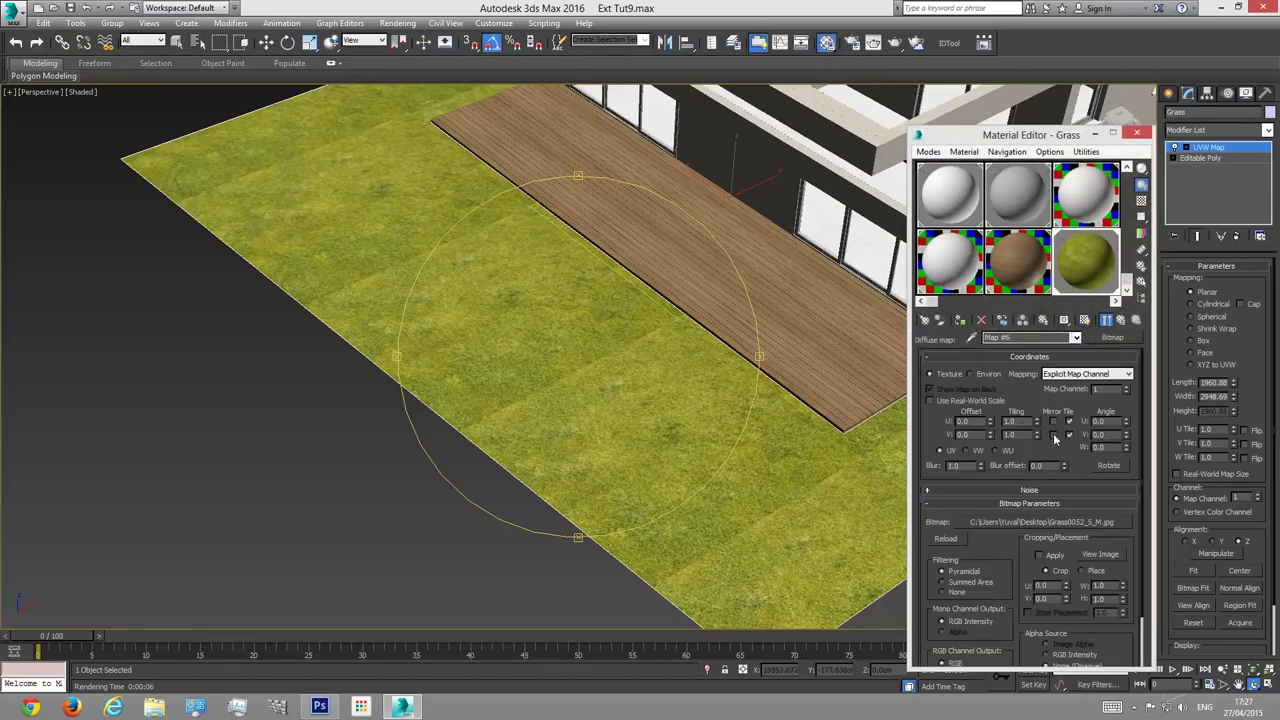
left_click(1007, 527)
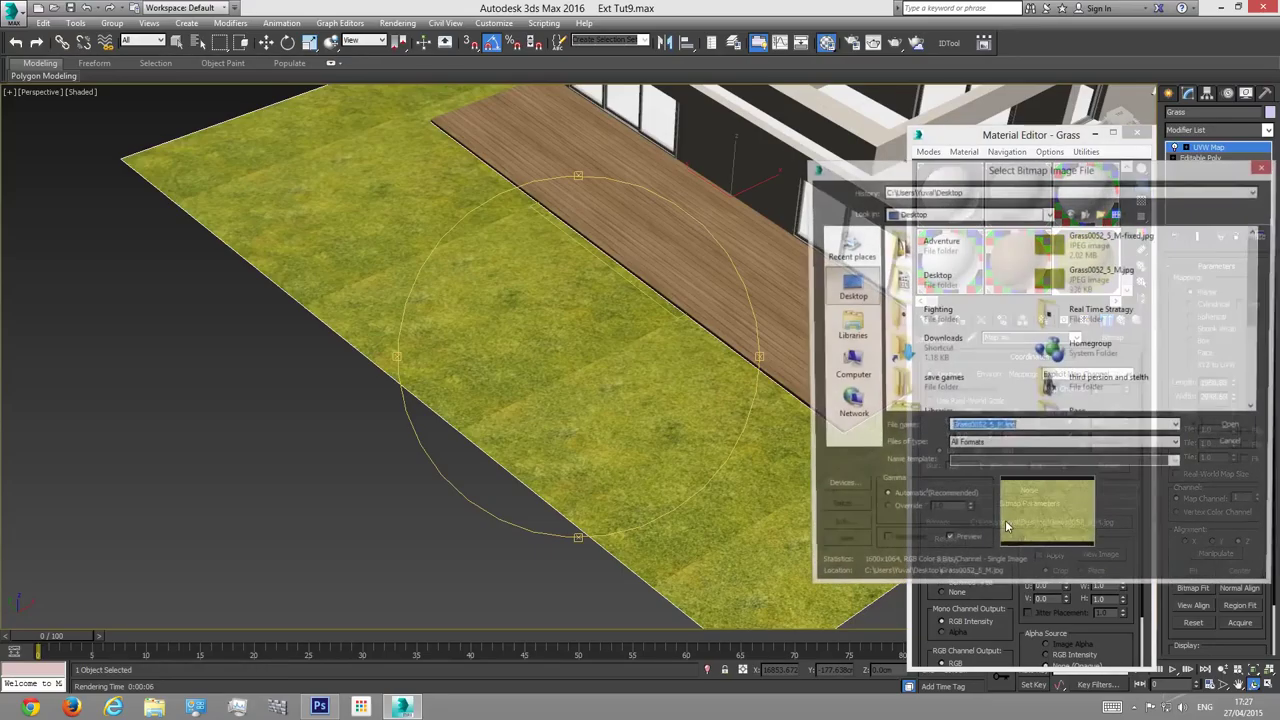
double_click(1095, 241)
scroll(529, 371, "up", 5)
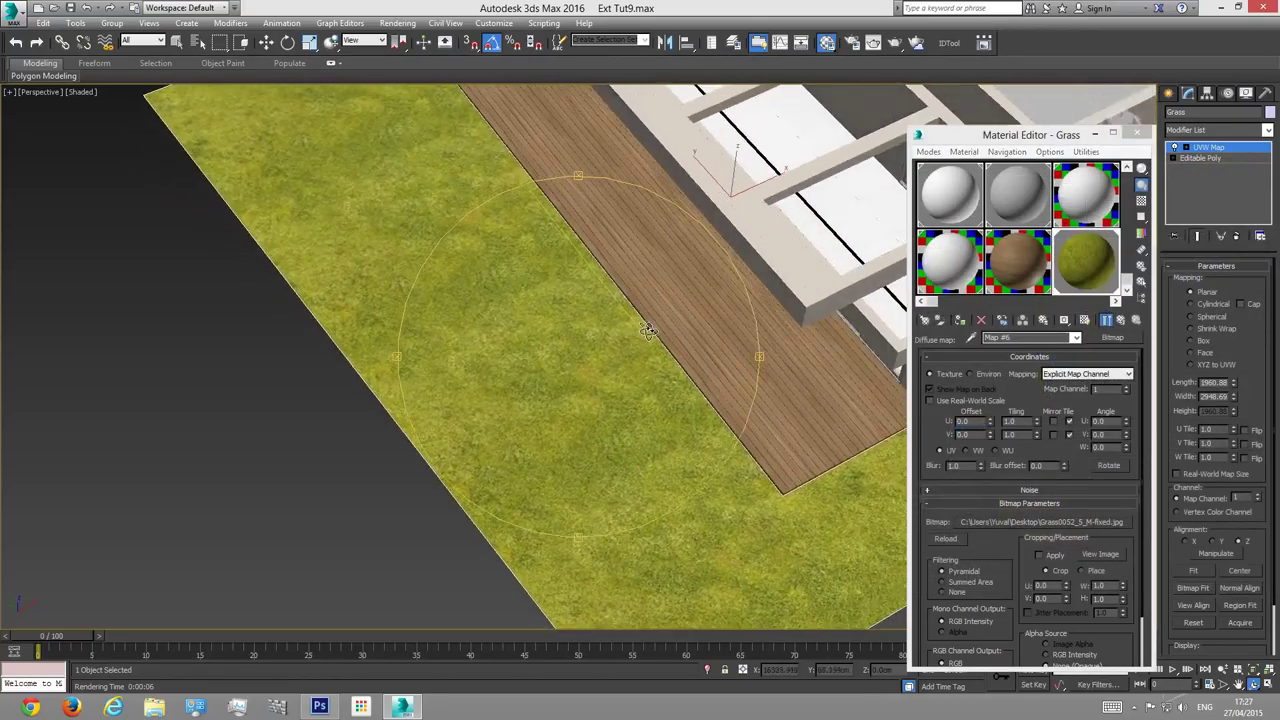
scroll(580, 300, "down", 5)
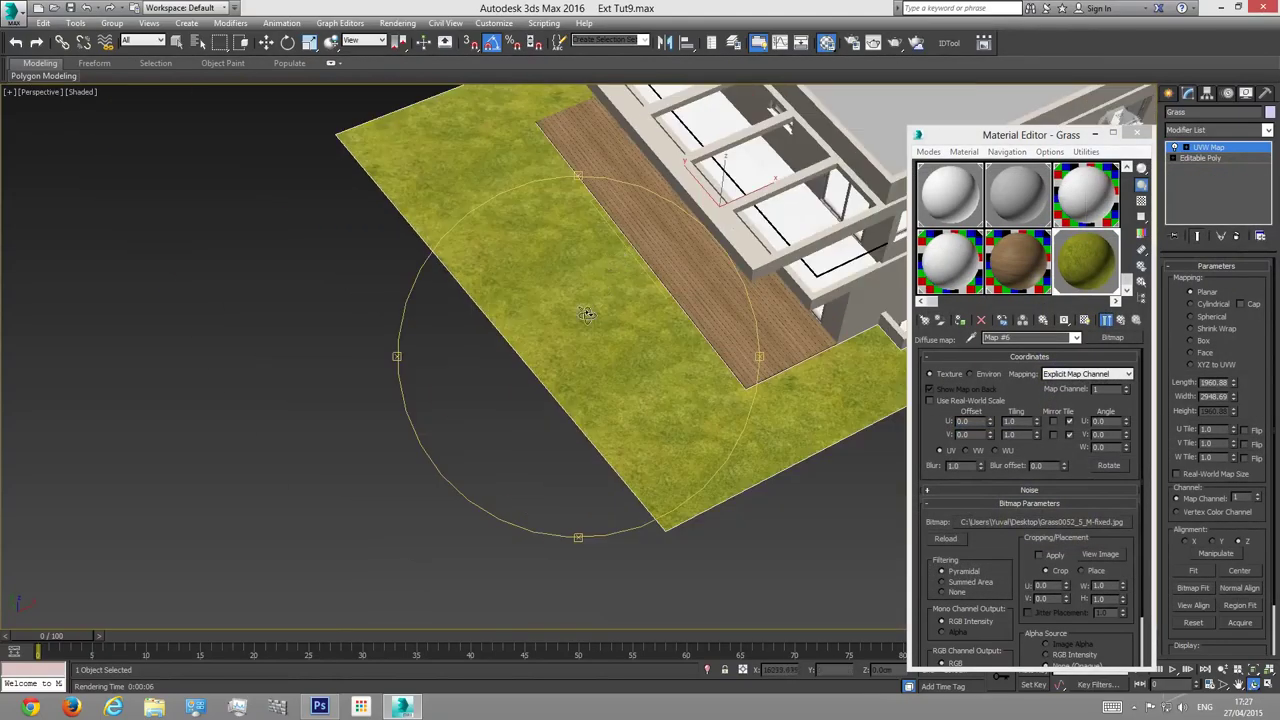
middle_click_drag(586, 314, 499, 365, "alt")
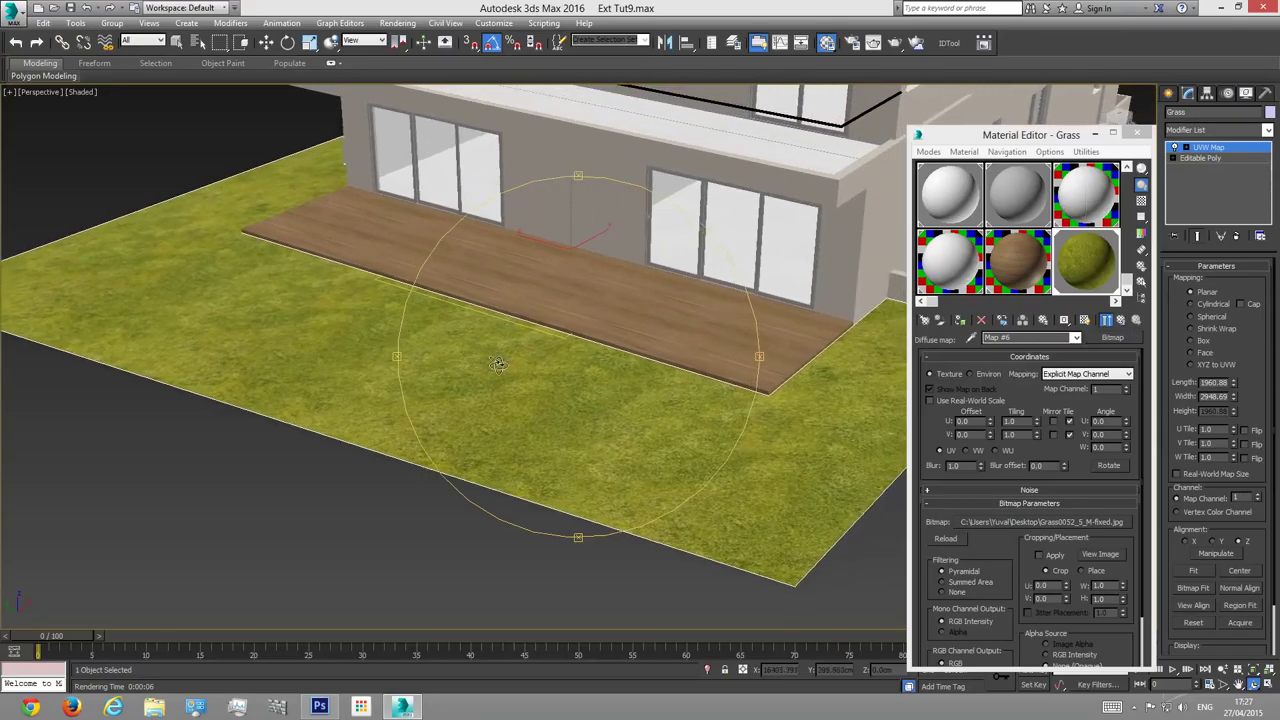
scroll(584, 420, "down", 2)
scroll(576, 403, "up", 8)
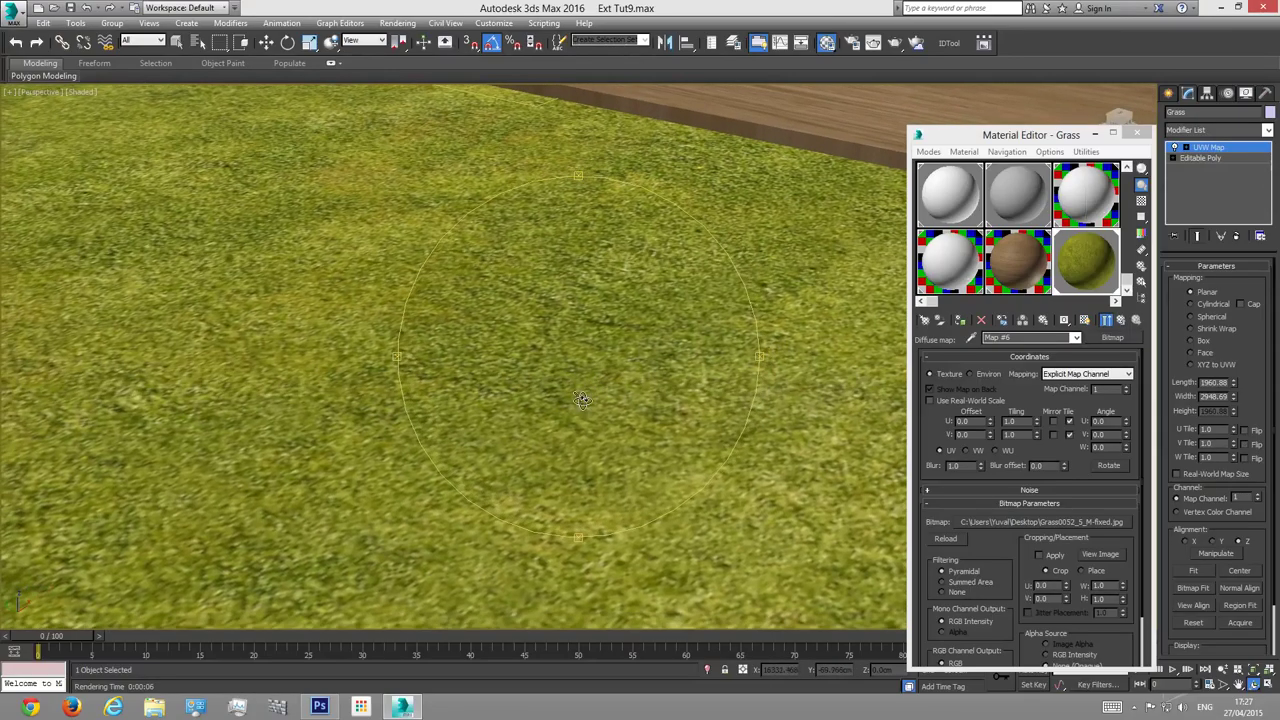
Step: Render the scene with V-Ray, orbit around the grass ground, and render again
key("shift+q")
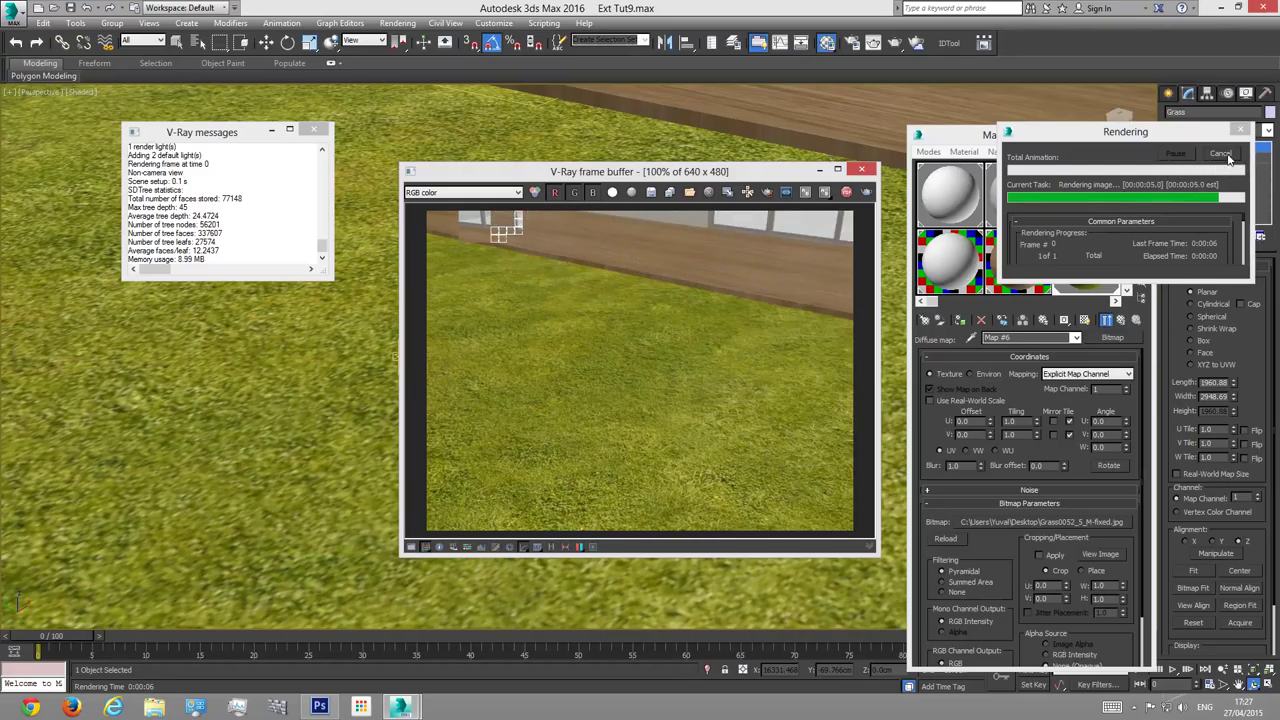
left_click(865, 172)
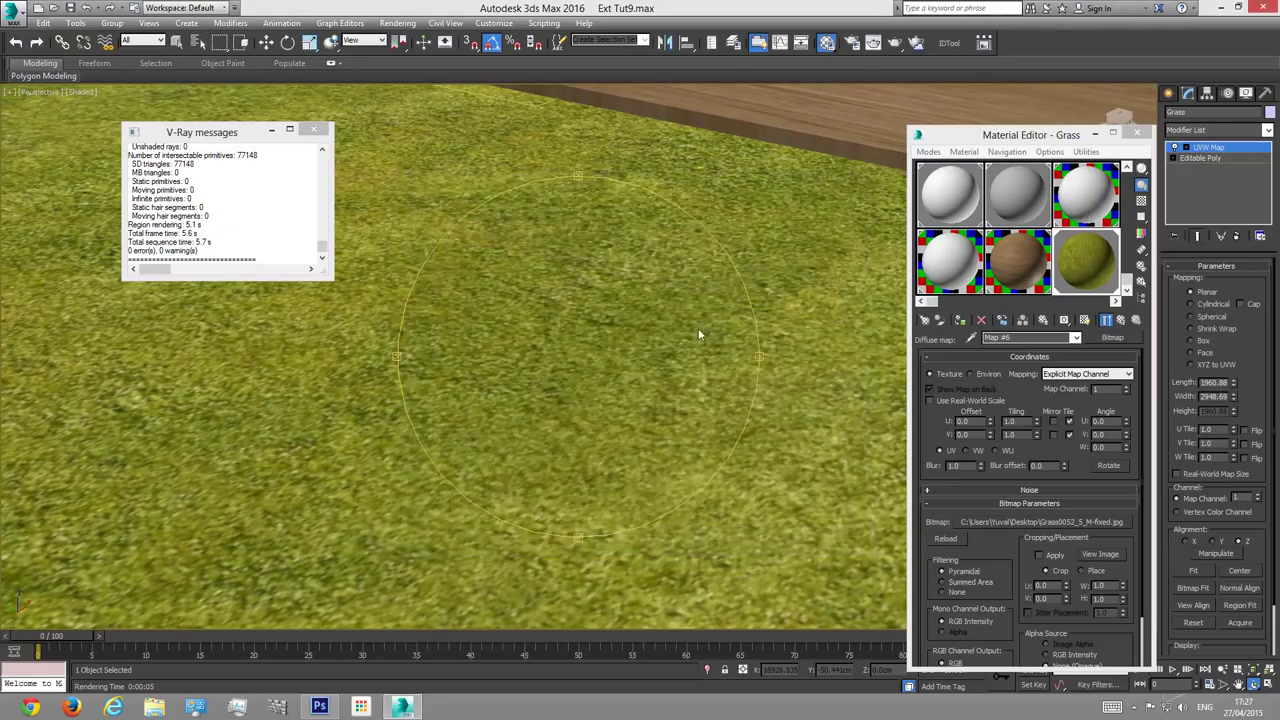
scroll(620, 335, "down", 5)
middle_click_drag(620, 335, 581, 337, "alt")
scroll(608, 346, "up", 4)
scroll(590, 340, "up", 3)
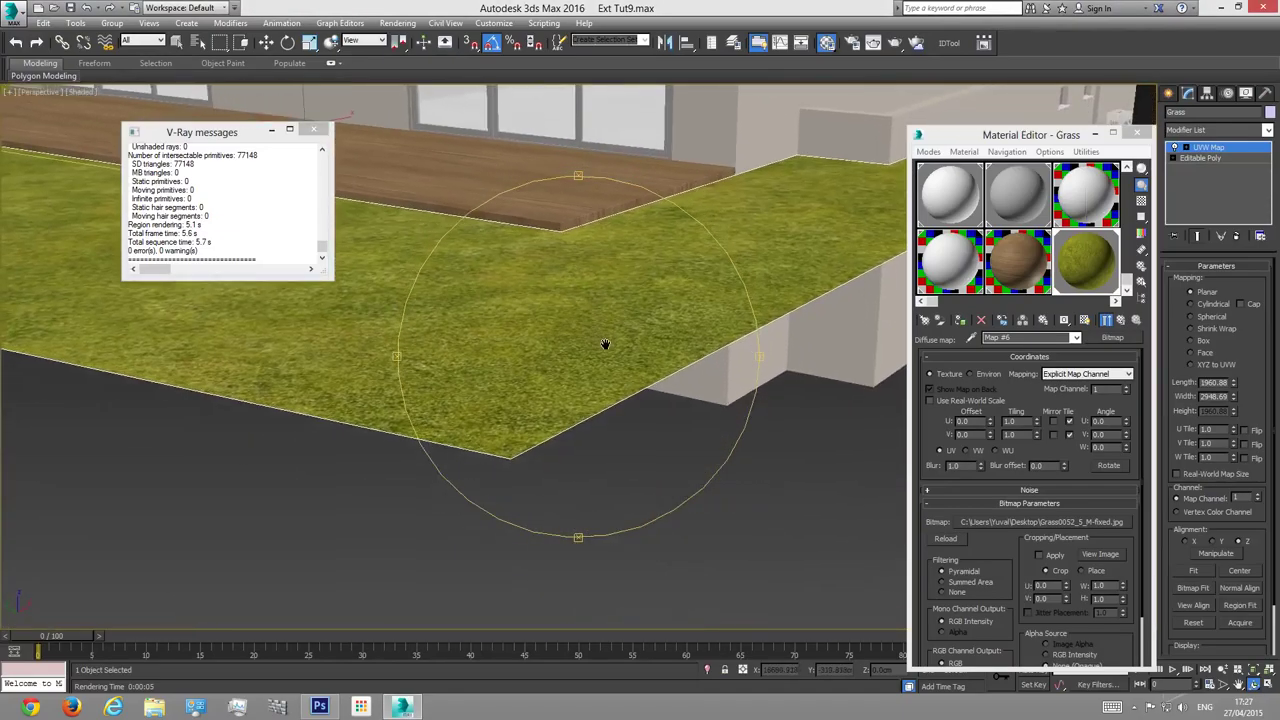
key("shift+q")
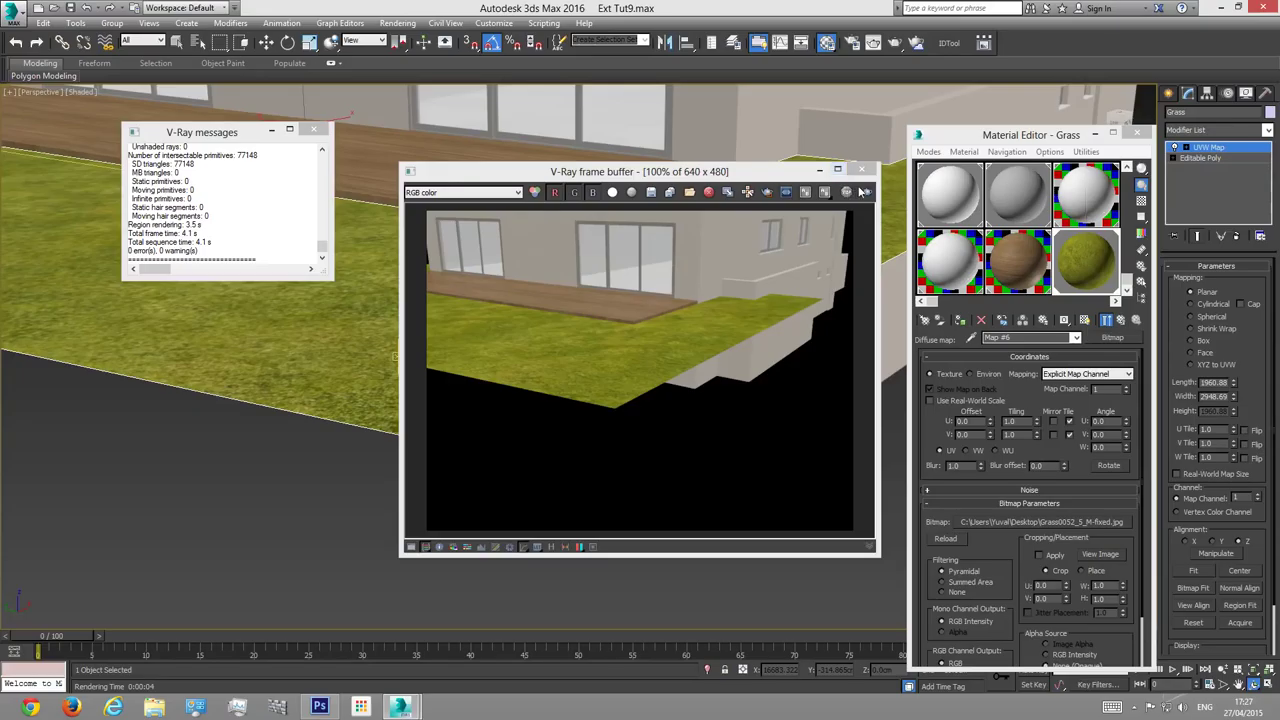
left_click(862, 175)
Step: Zoom the viewport in and out to inspect the grass texture up close
mouse_move(597, 371)
middle_mouse_down("alt")
mouse_move(575, 385)
mouse_move(593, 368)
middle_mouse_up("alt")
left_click(1221, 670)
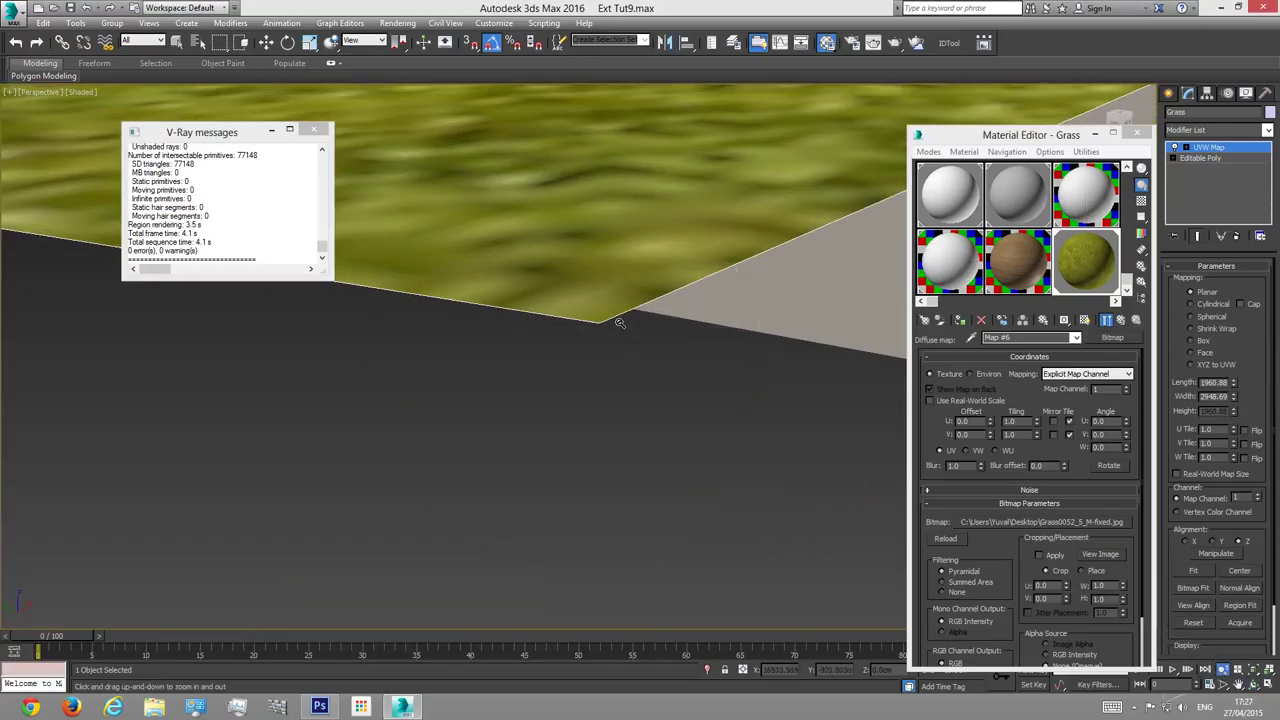
scroll(610, 290, "up", 5)
scroll(604, 298, "down", 3)
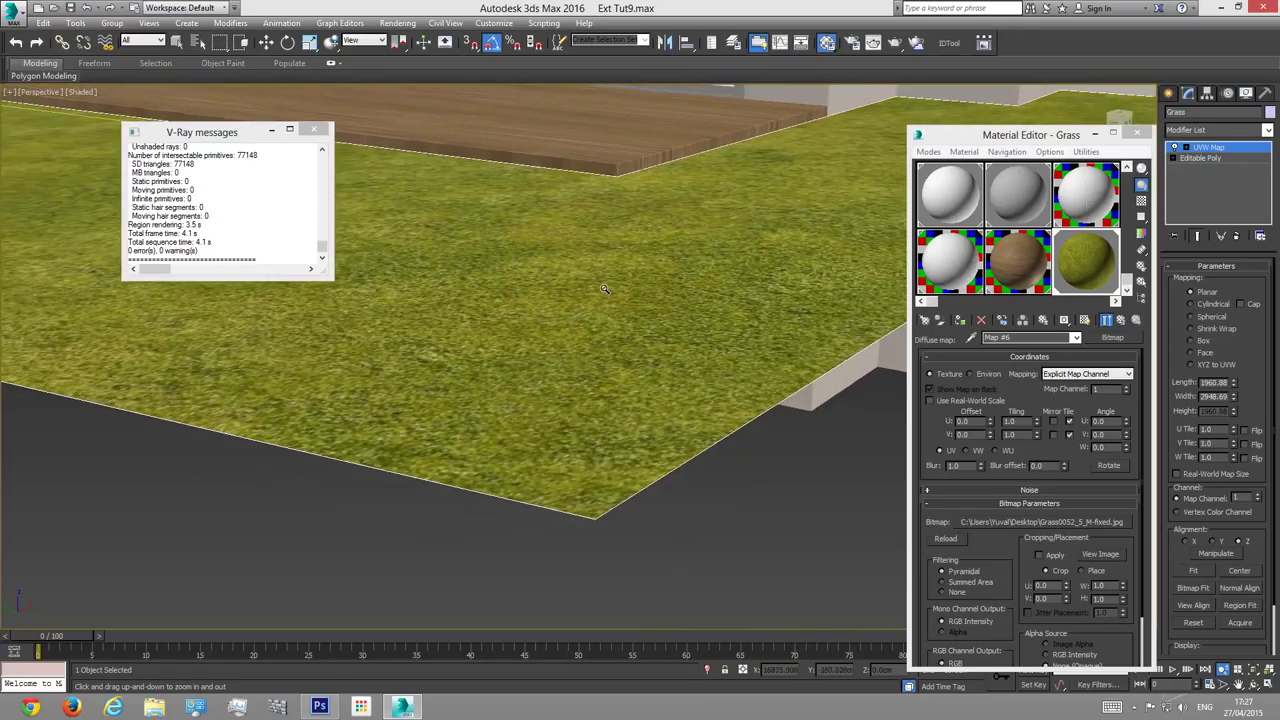
scroll(605, 301, "up", 2)
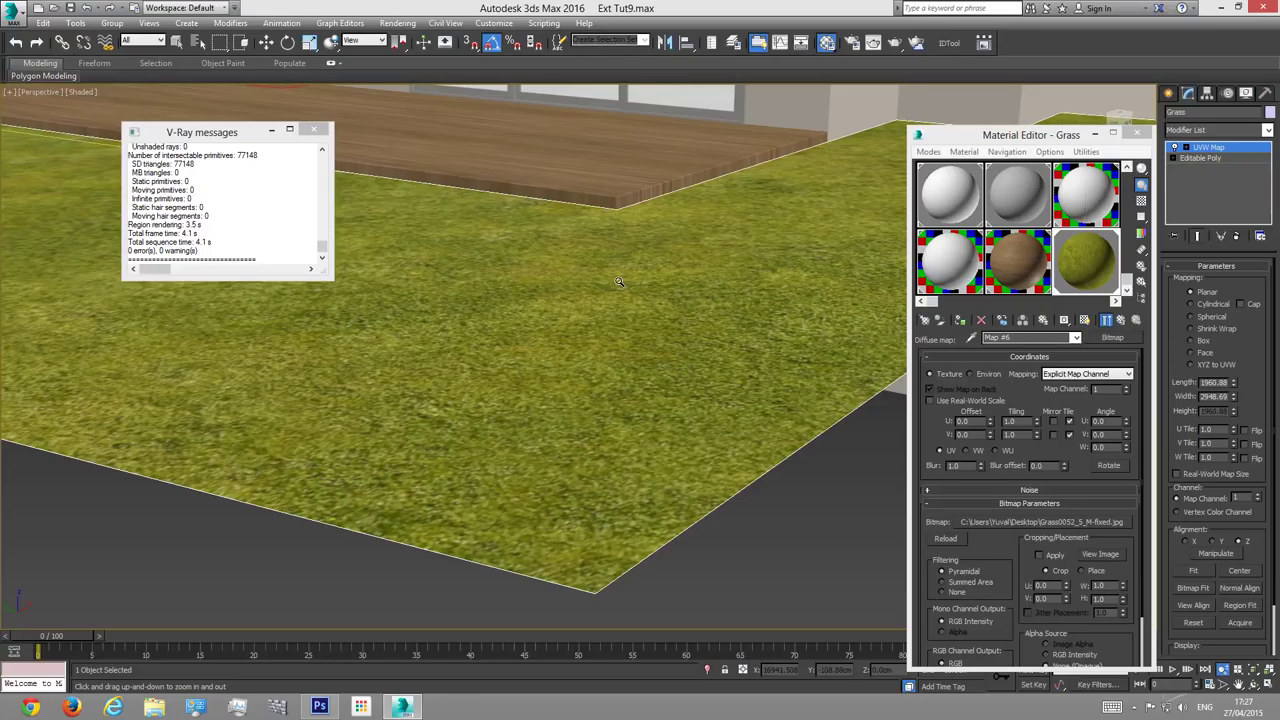
scroll(610, 290, "down", 3)
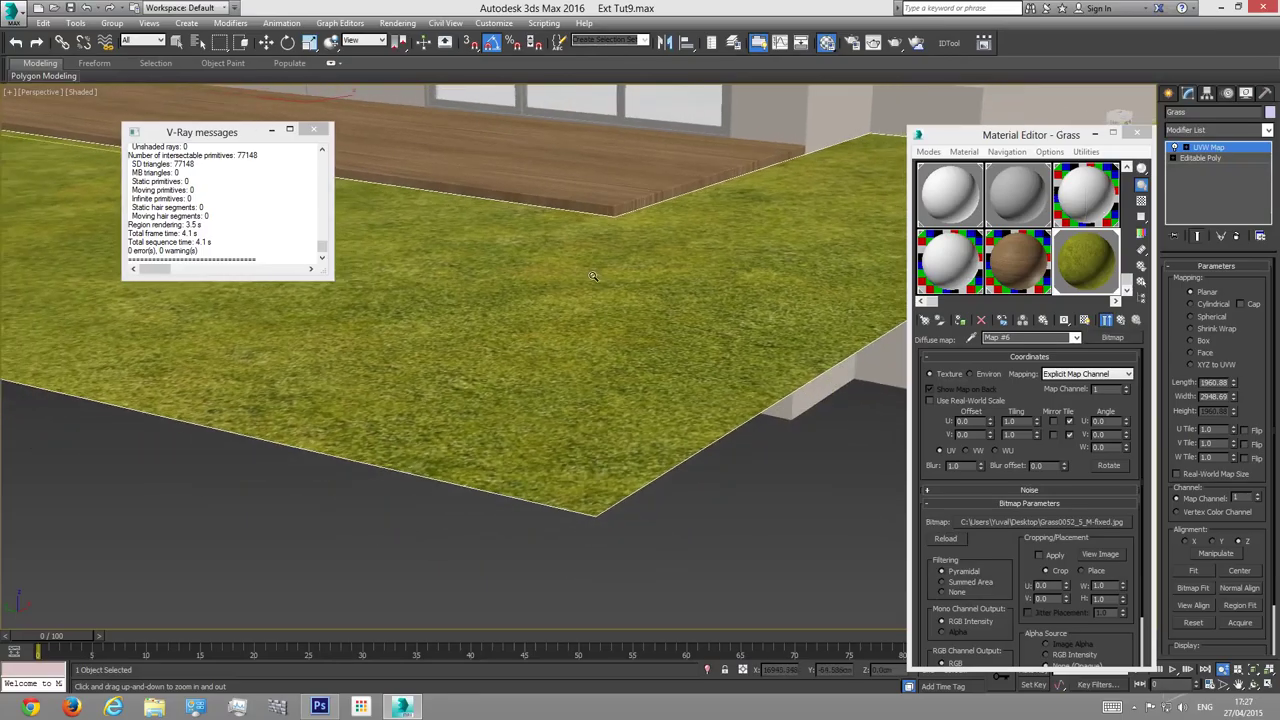
scroll(592, 288, "up", 2)
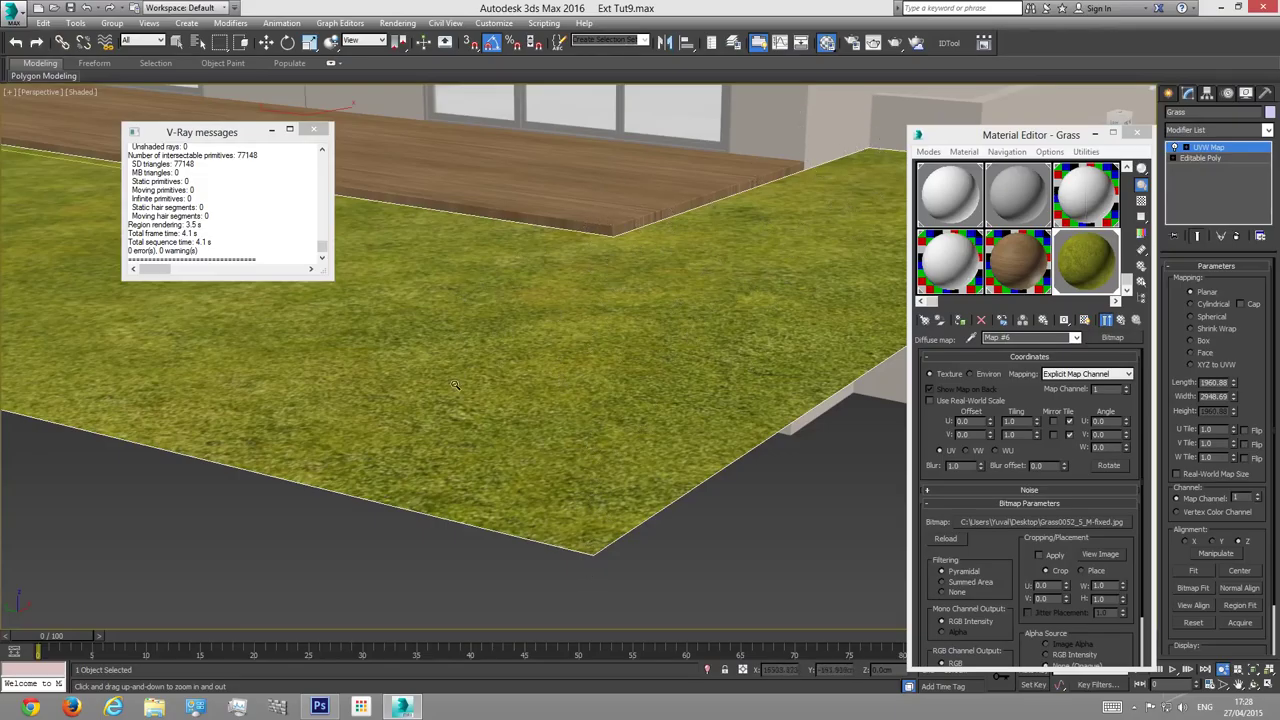
Step: Inspect the fixed grass texture up close in Photoshop, then fit it on screen
left_click(320, 708)
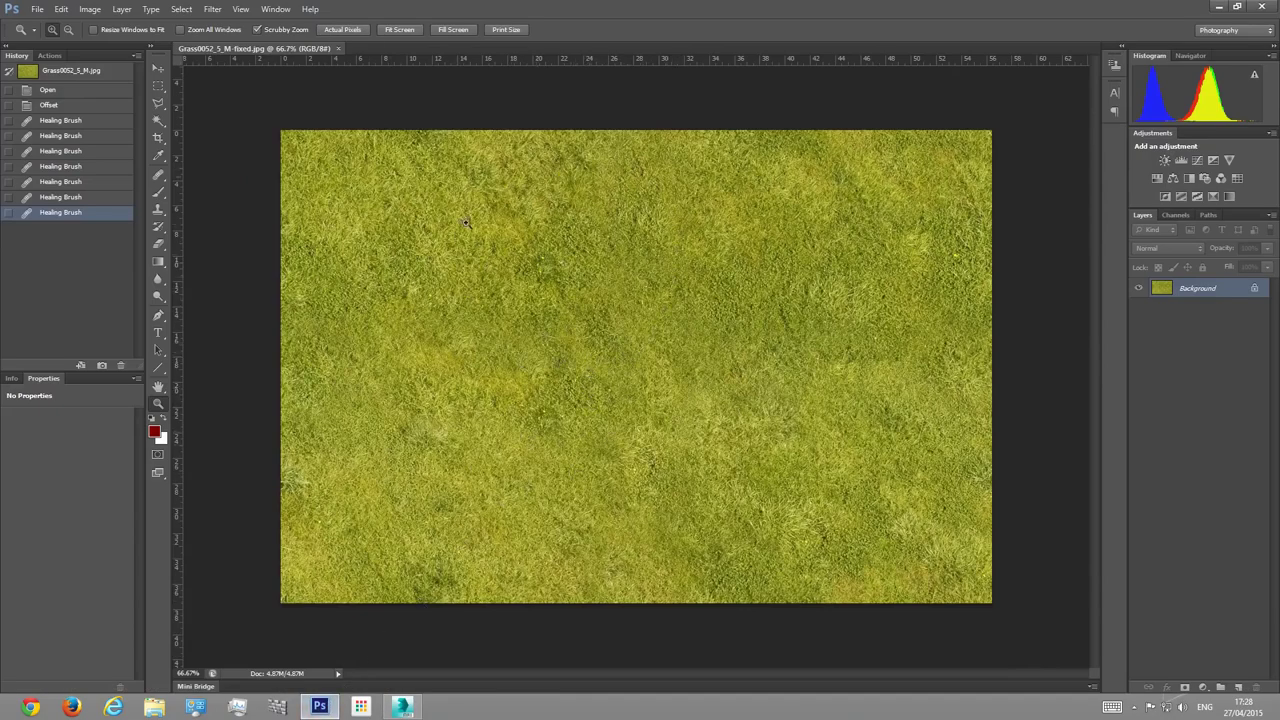
left_click_drag(498, 286, 458, 262)
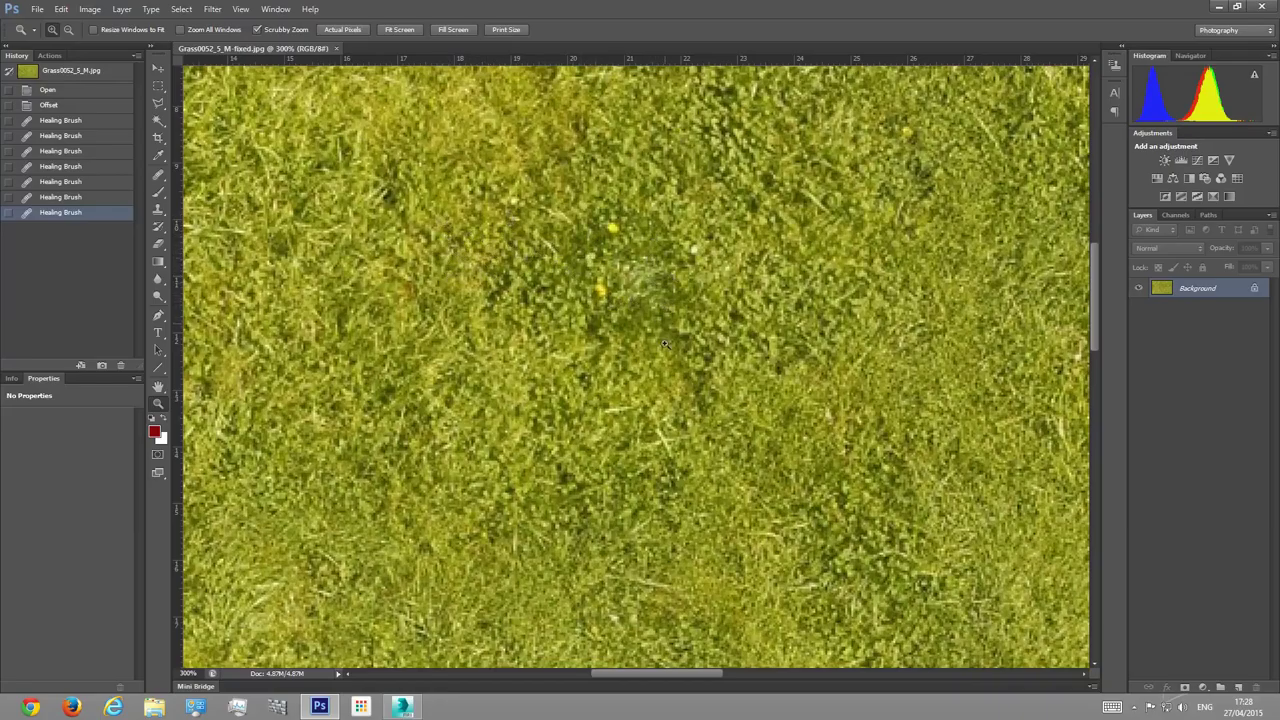
mouse_move(626, 230)
left_mouse_down("alt")
mouse_move(634, 250)
mouse_move(622, 246)
left_mouse_up("alt")
right_click(622, 246)
left_click(678, 253)
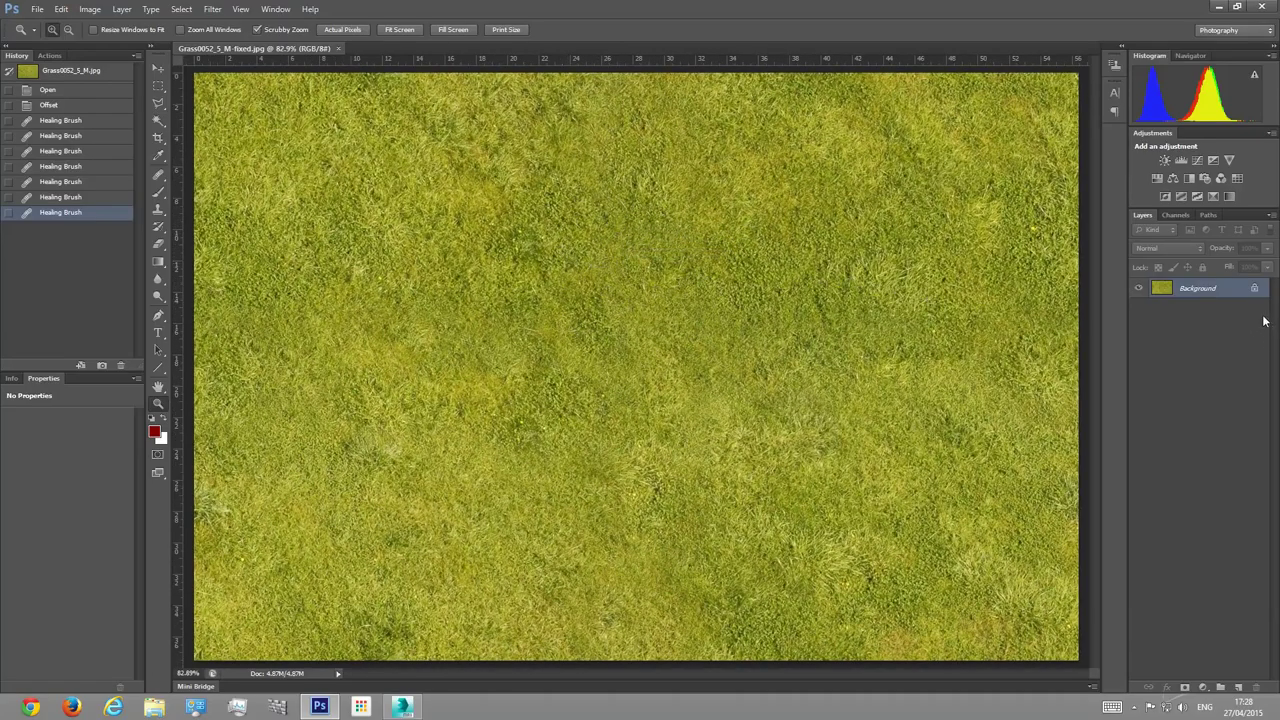
Step: Apply a Black & White adjustment to the grass texture and fit the image on screen
left_click(90, 10)
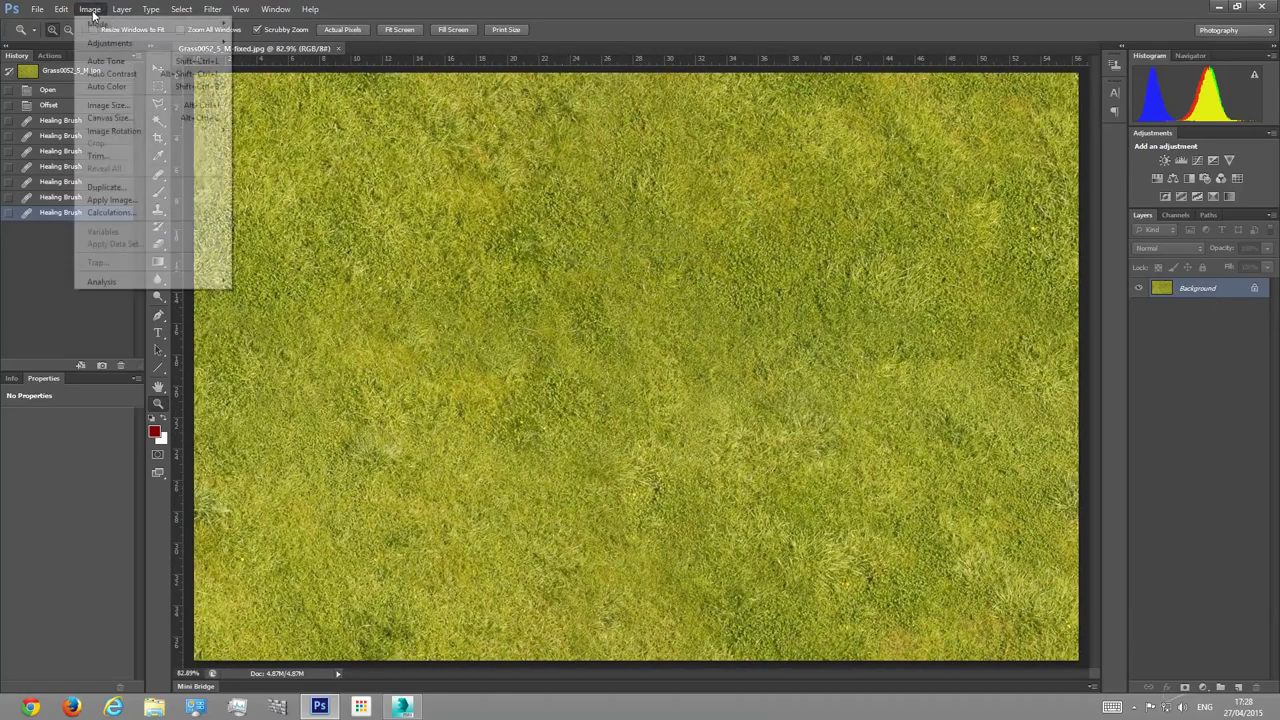
mouse_move(215, 44)
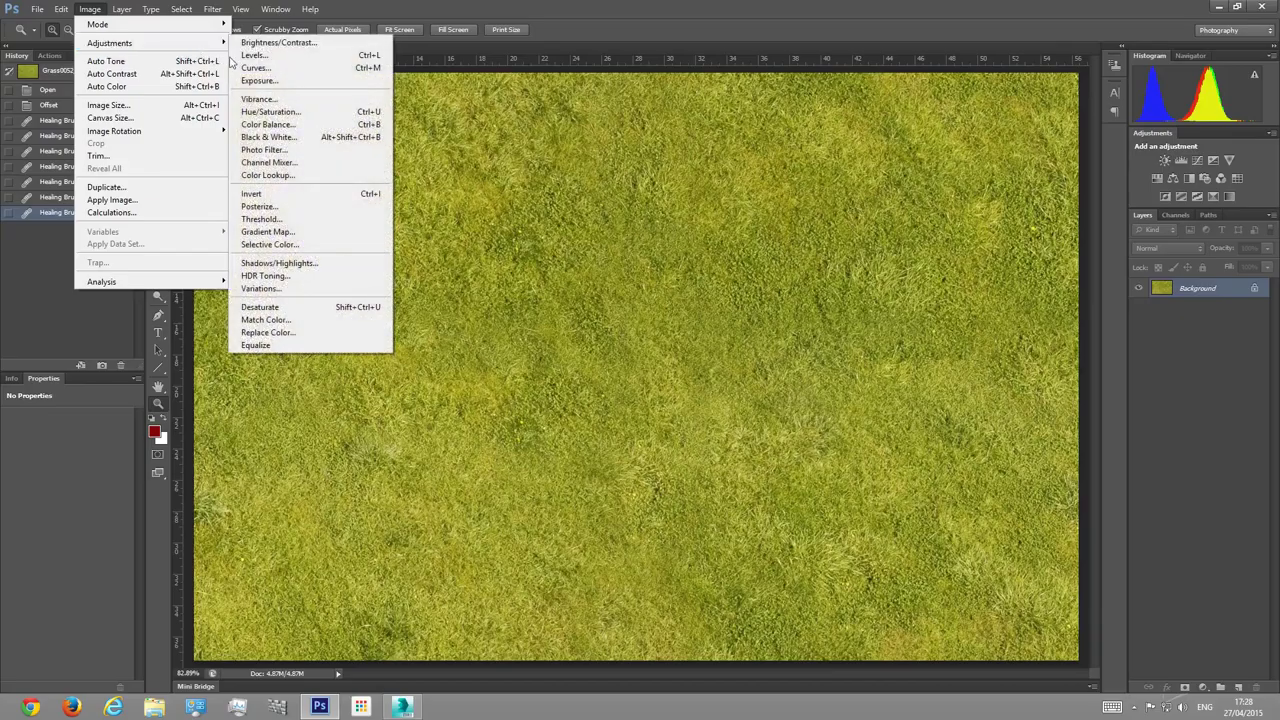
left_click(298, 138)
left_click(1034, 167)
key("z")
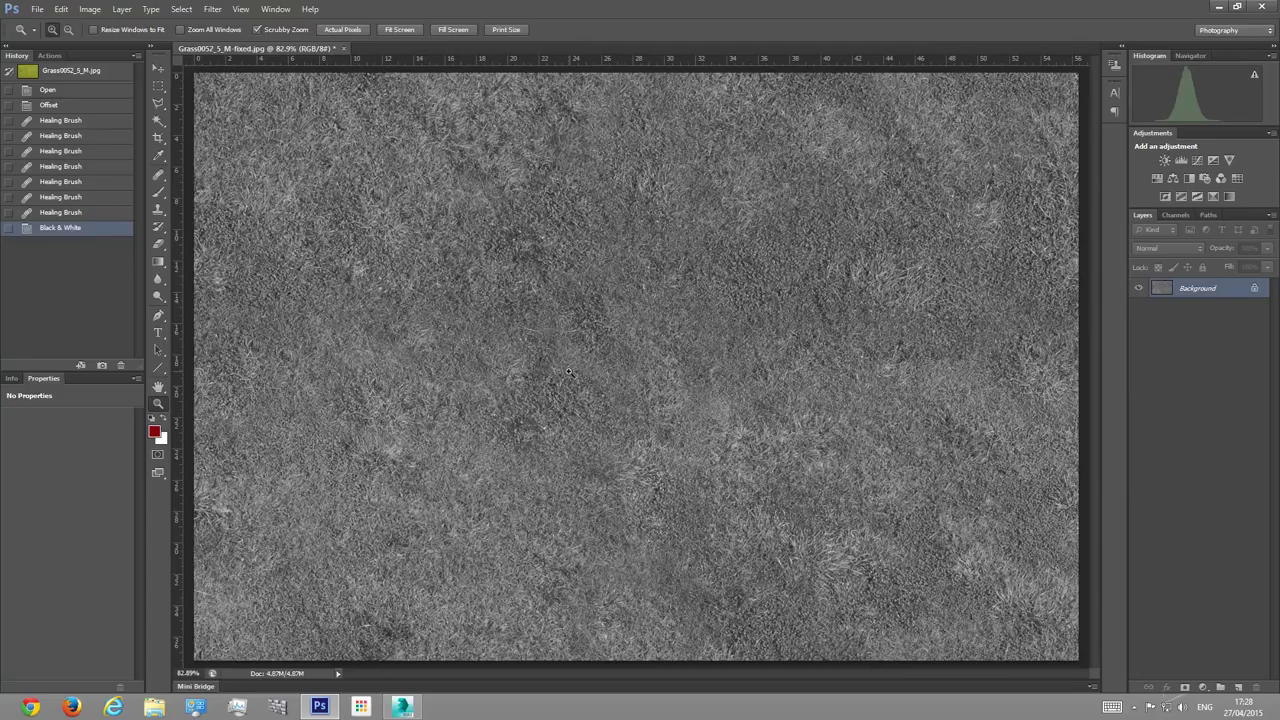
scroll(568, 372, "down", 1, "alt")
scroll(494, 319, "up", 2, "alt")
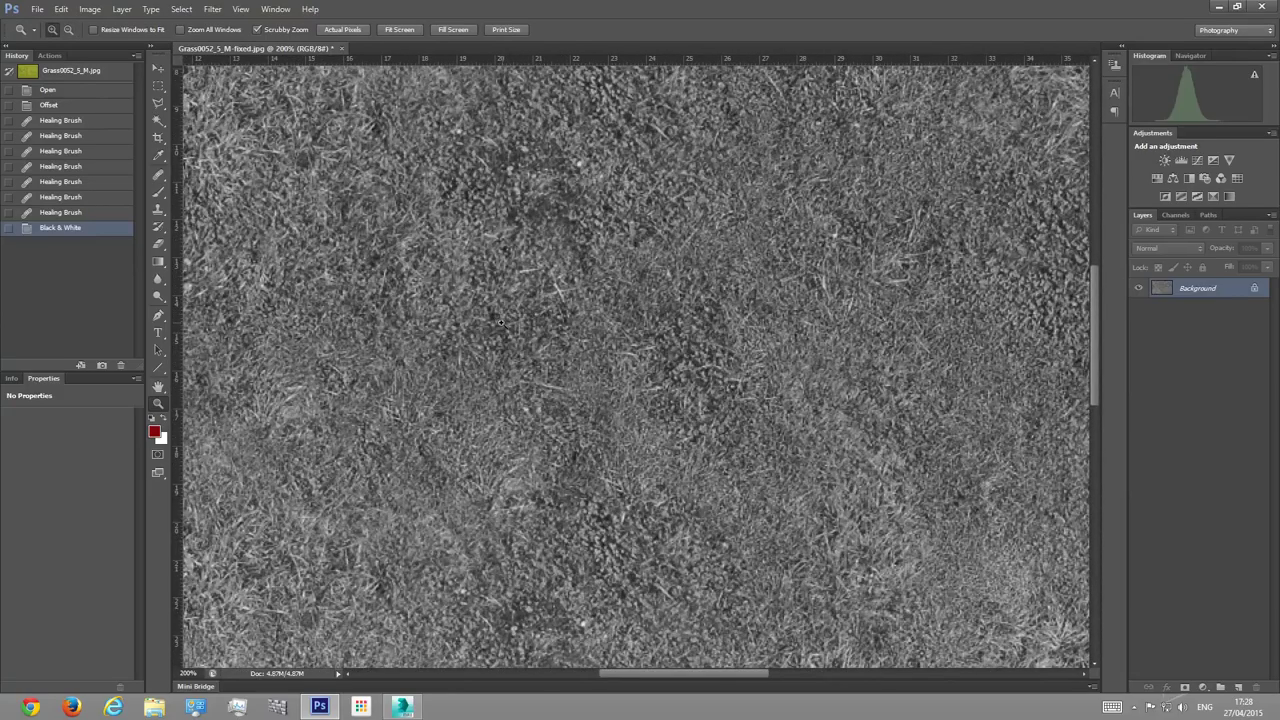
scroll(496, 328, "up", 2, "alt")
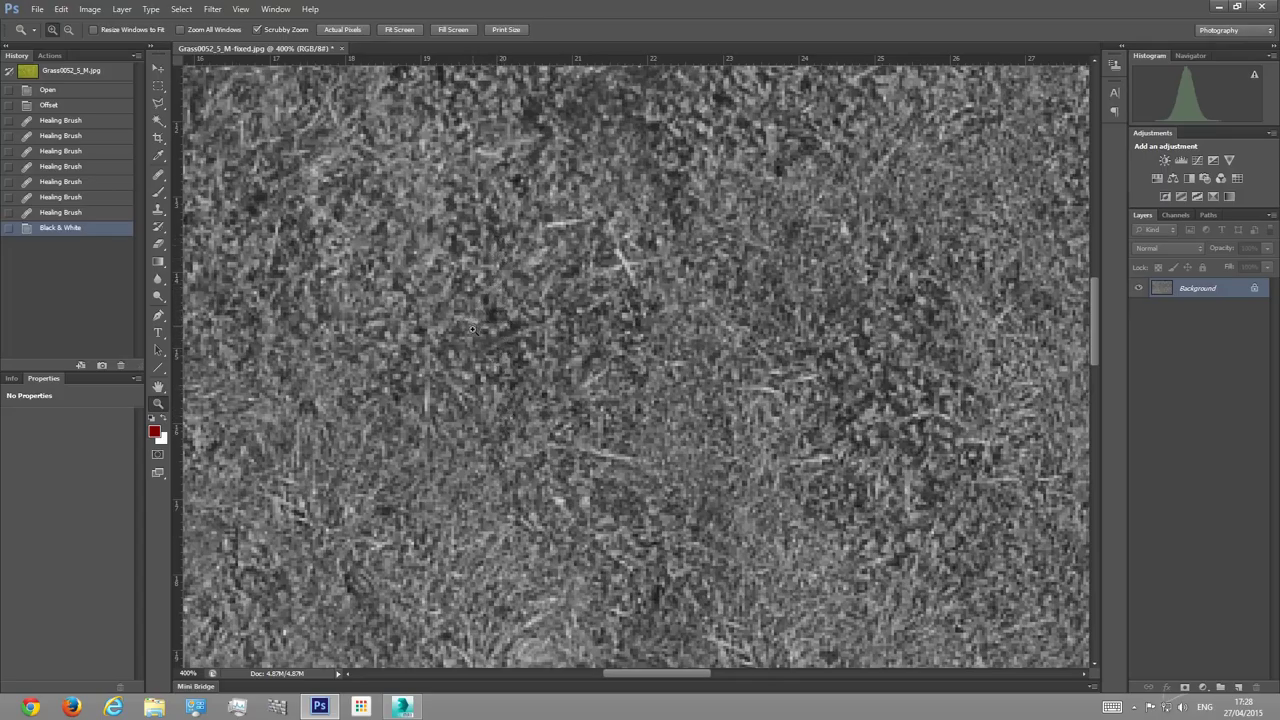
right_click(514, 256)
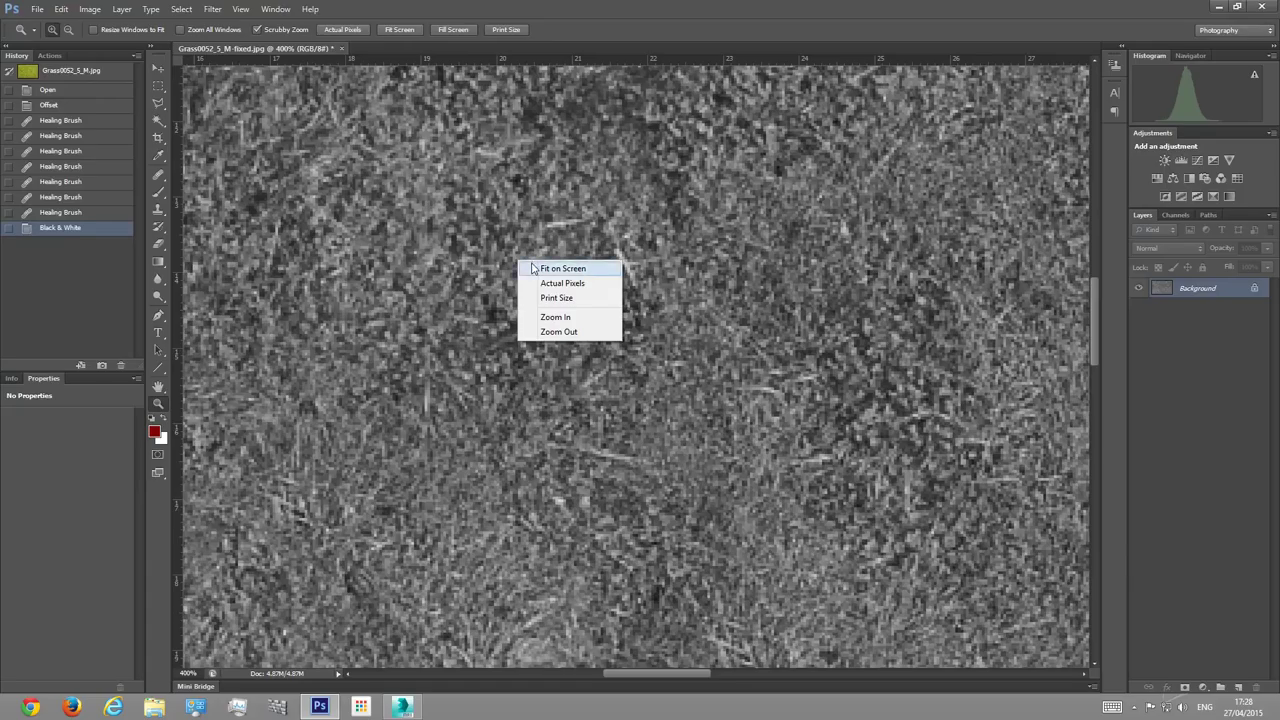
left_click(542, 263)
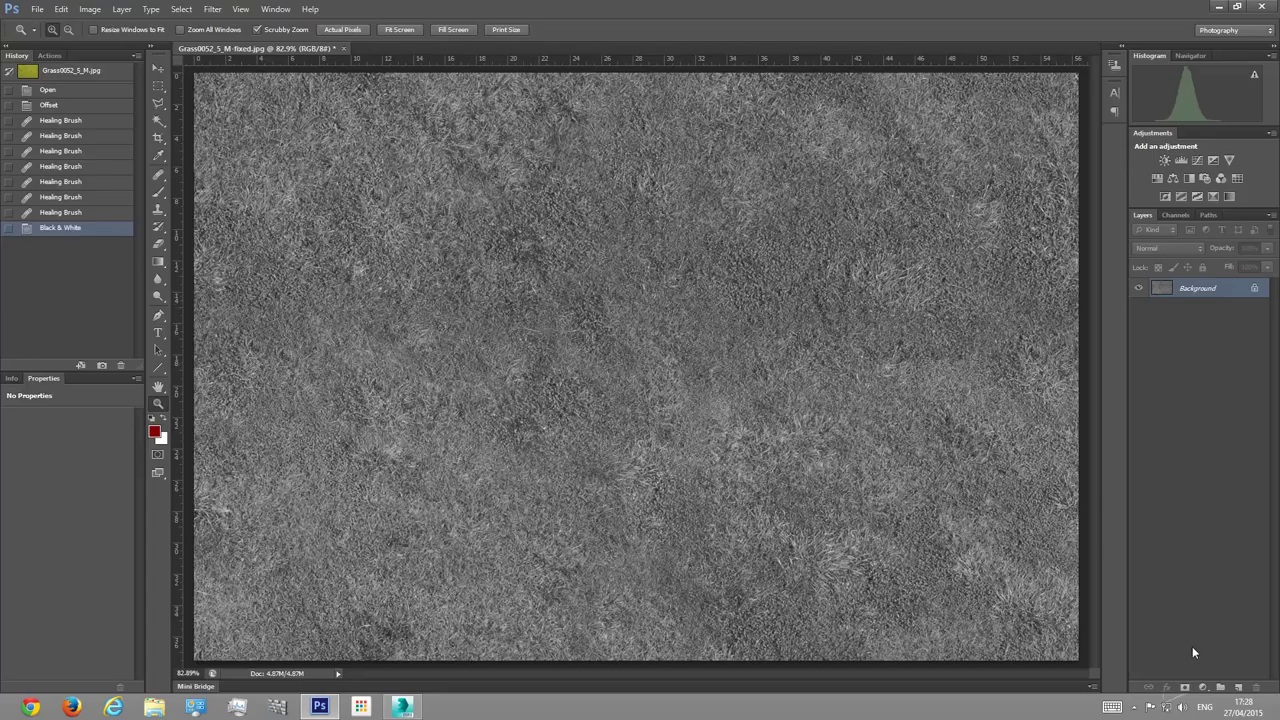
Step: Apply Levels with the black input raised to 53 and the white input lowered to 145
left_click(90, 10)
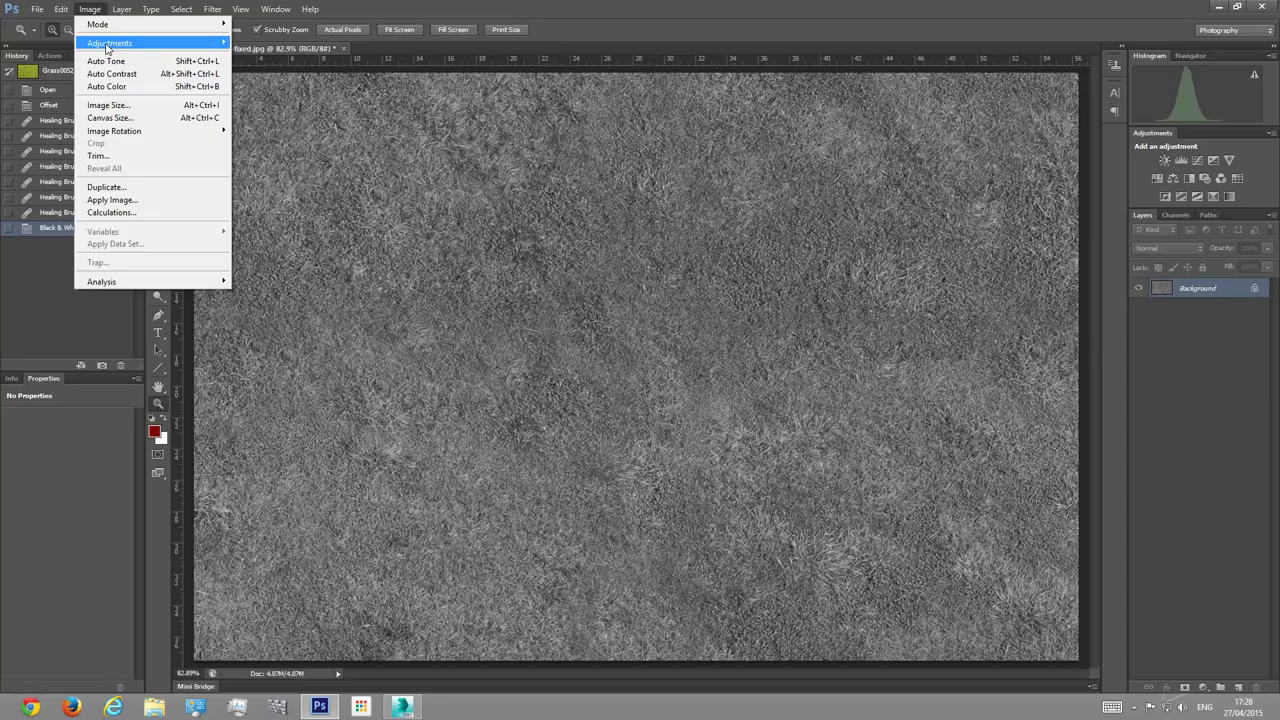
mouse_move(107, 46)
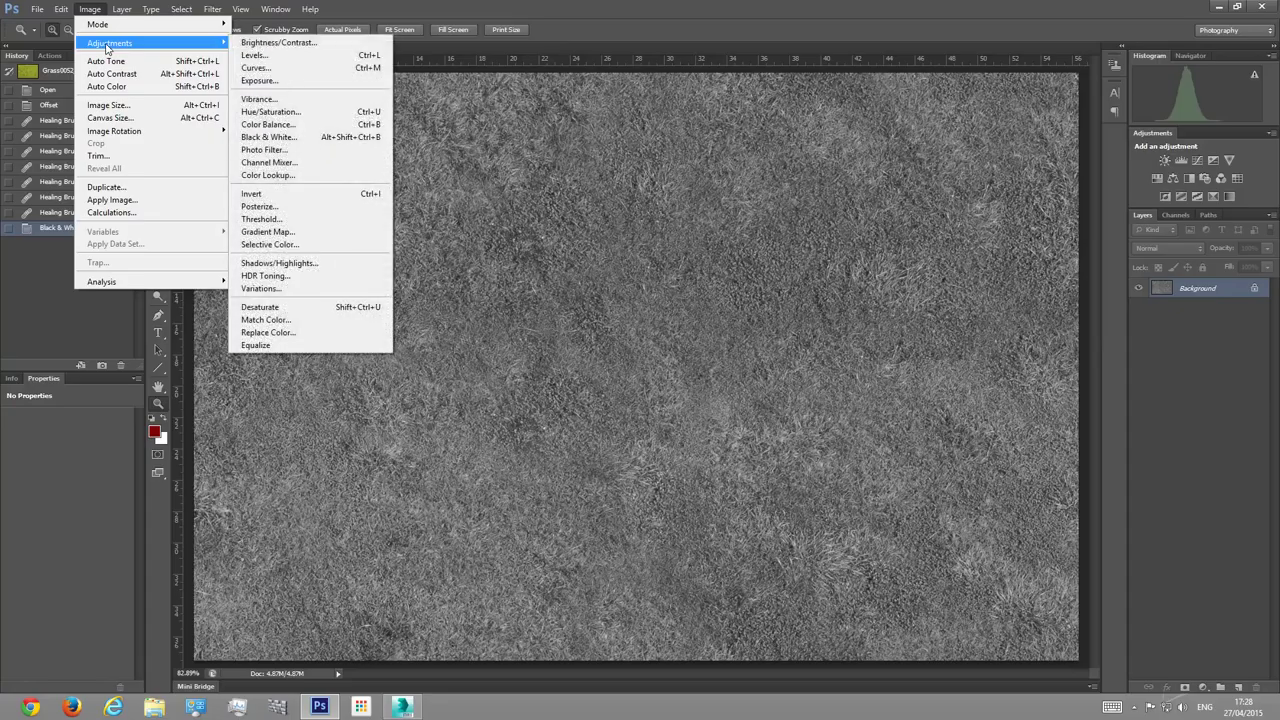
left_click(257, 56)
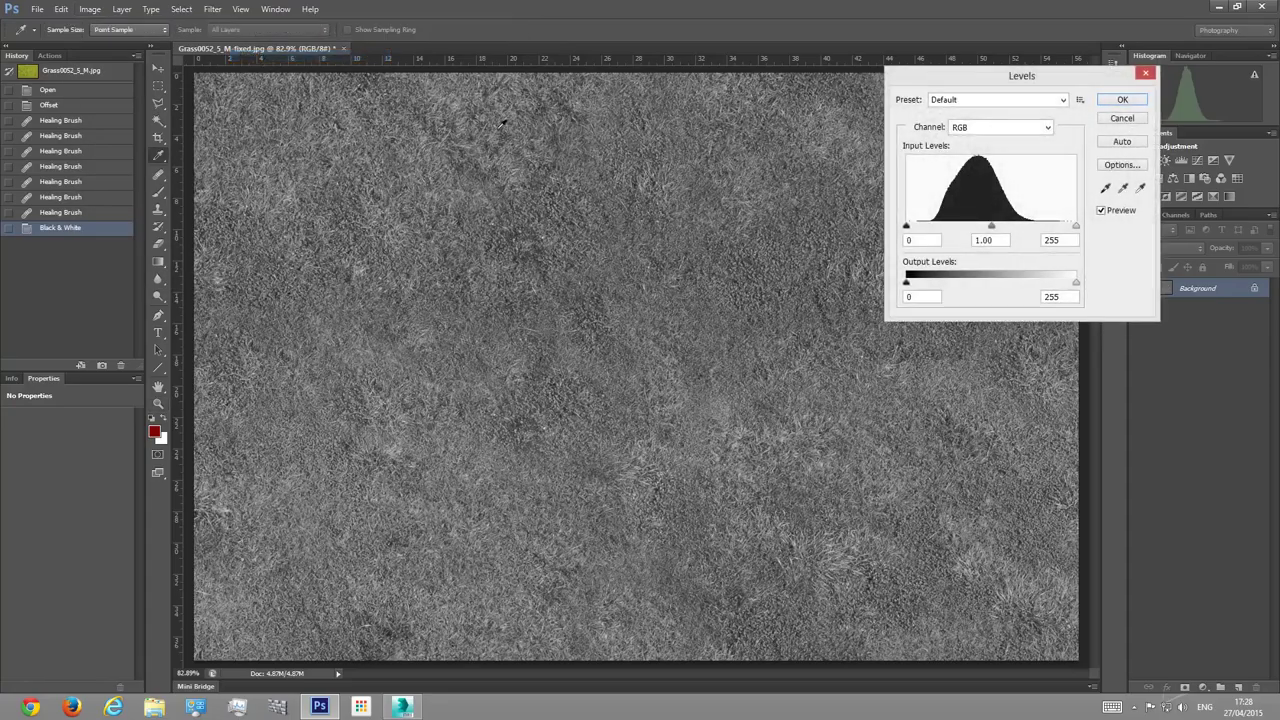
left_click_drag(997, 85, 818, 140)
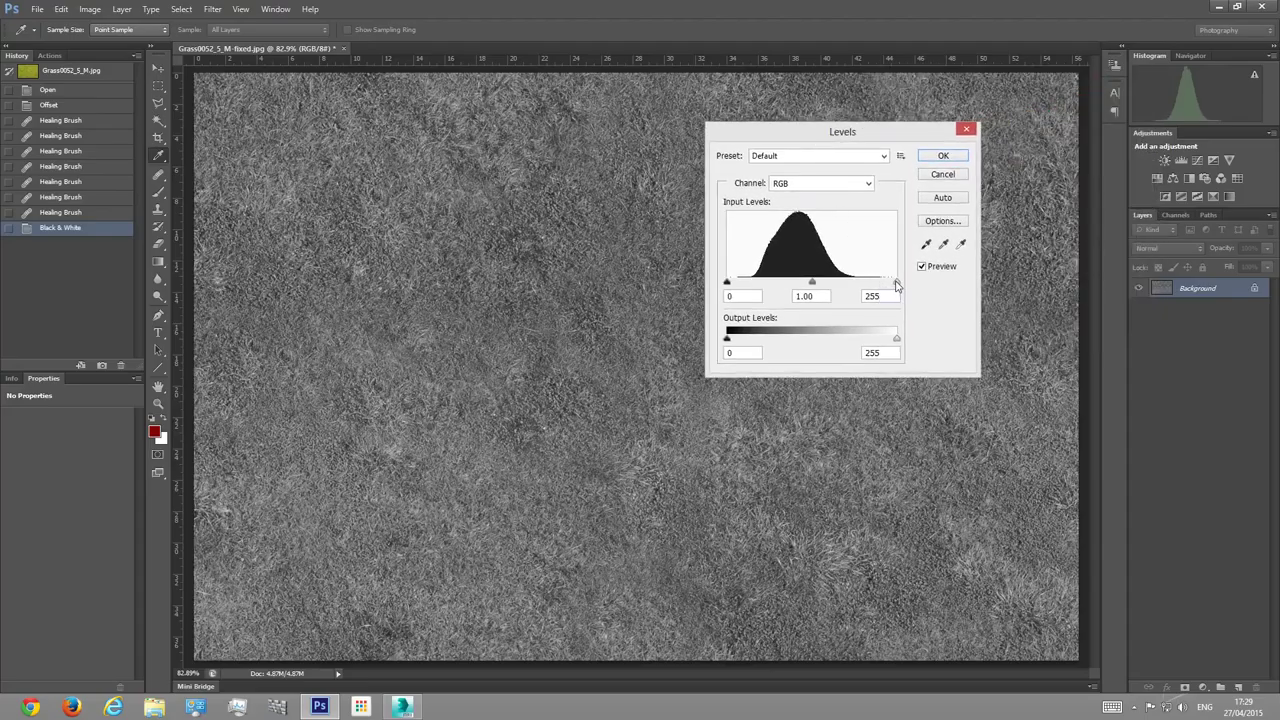
left_click_drag(896, 284, 848, 286)
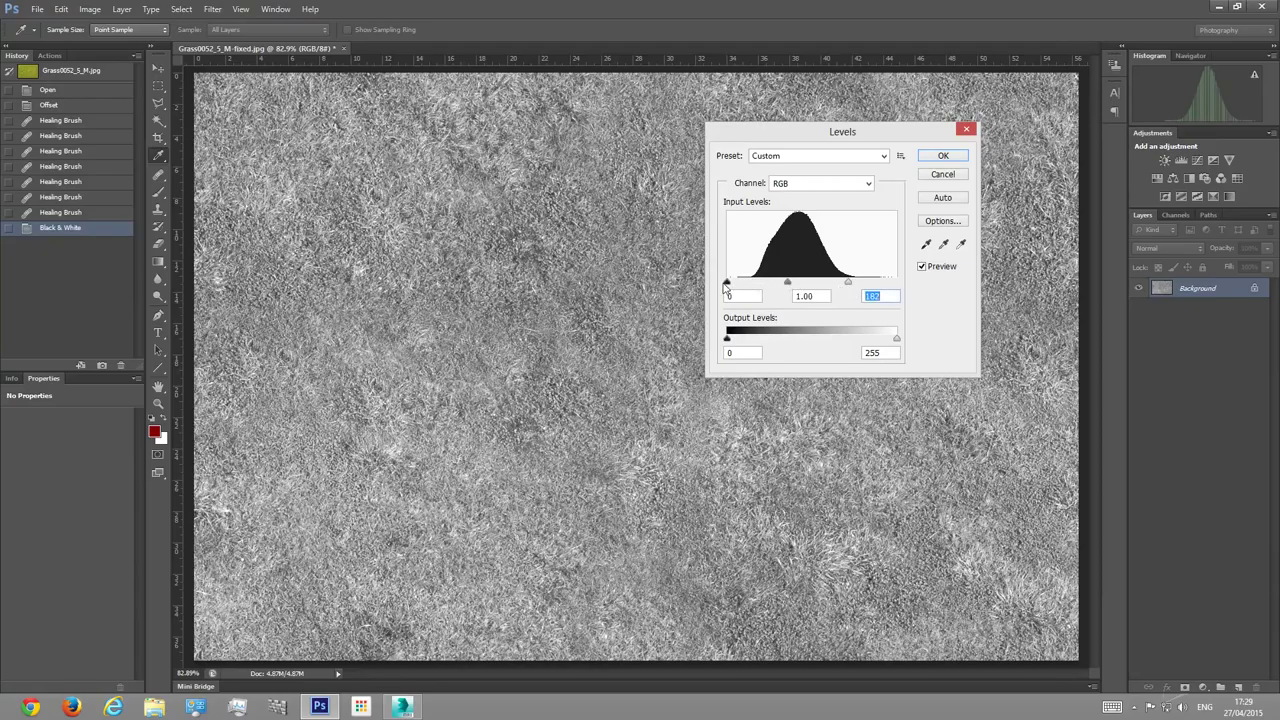
left_click_drag(727, 284, 763, 288)
left_click_drag(849, 287, 803, 289)
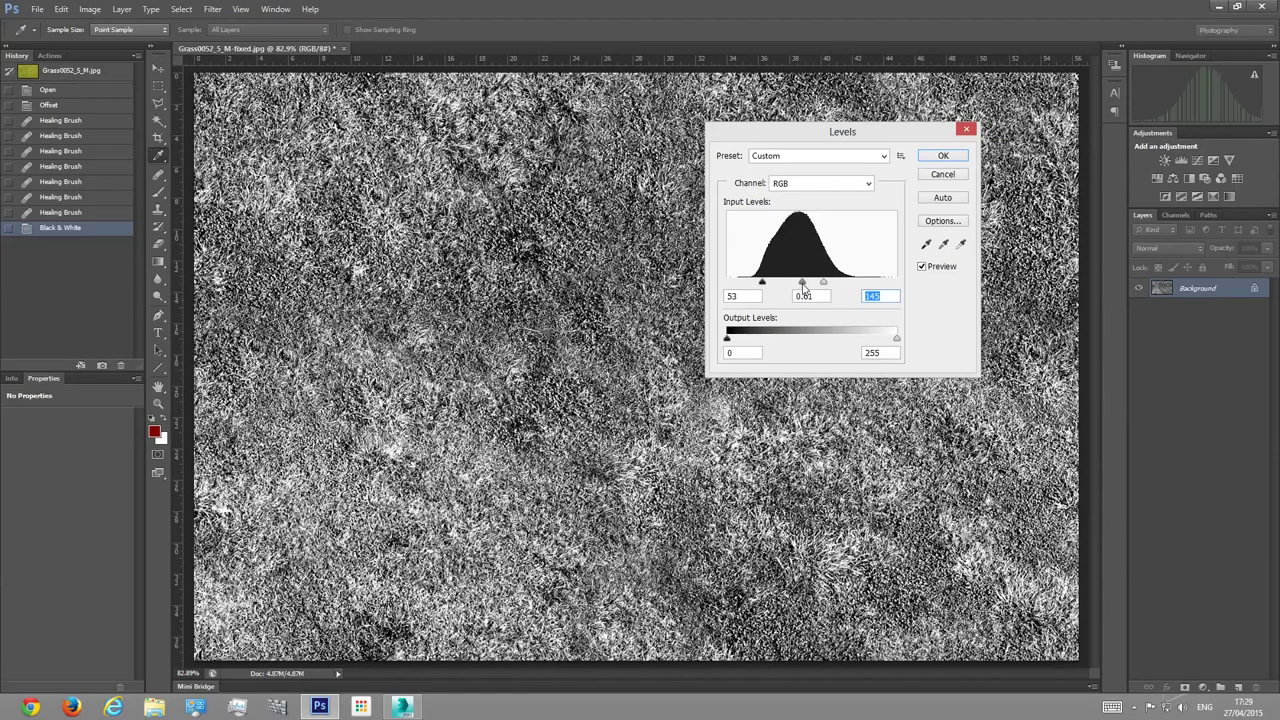
left_click(940, 158)
key("z")
right_click(671, 344)
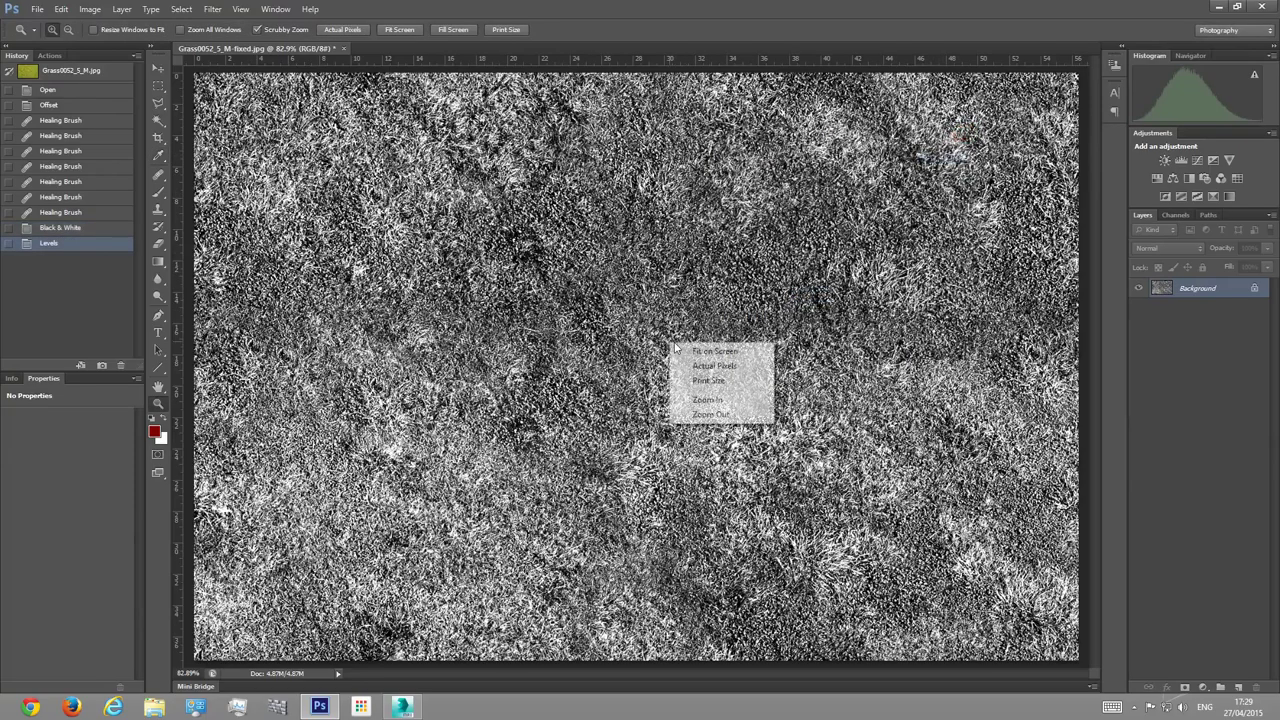
left_click(697, 352)
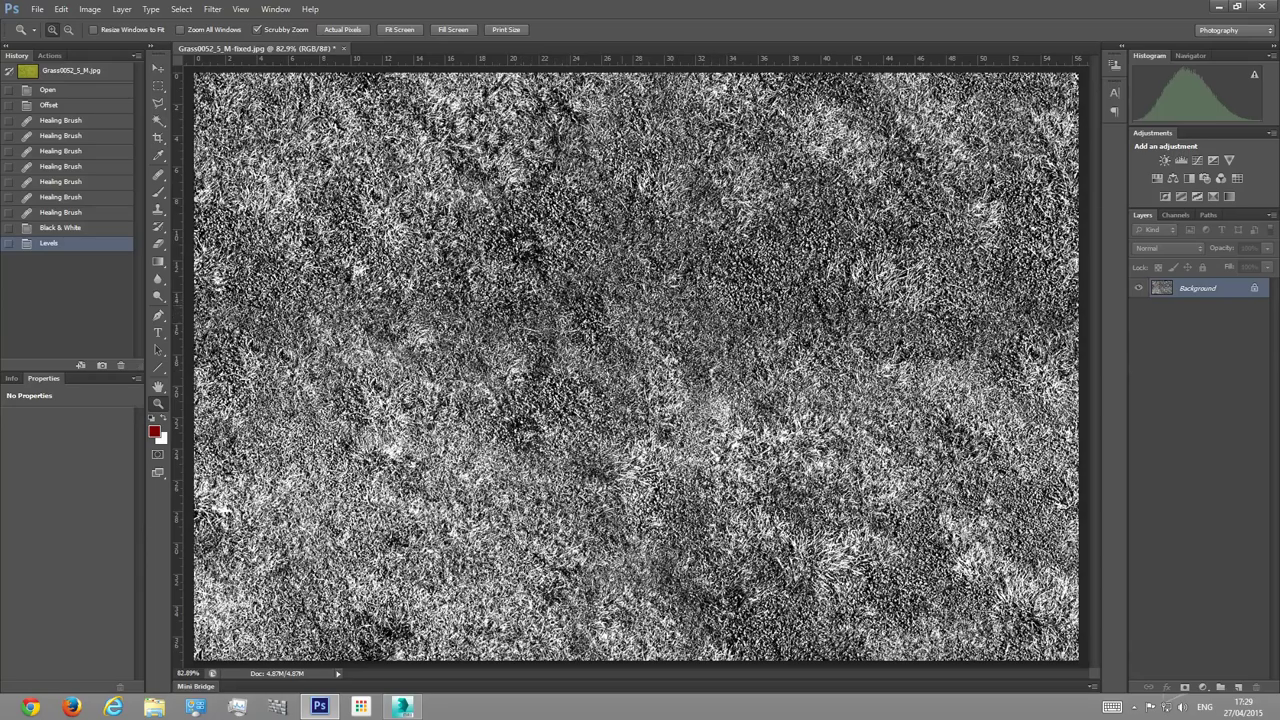
Step: Save the black-and-white grass texture as the JPEG Grass0052_5_M-disp.jpg, then return to 3ds Max
left_click(36, 9)
left_click(74, 168)
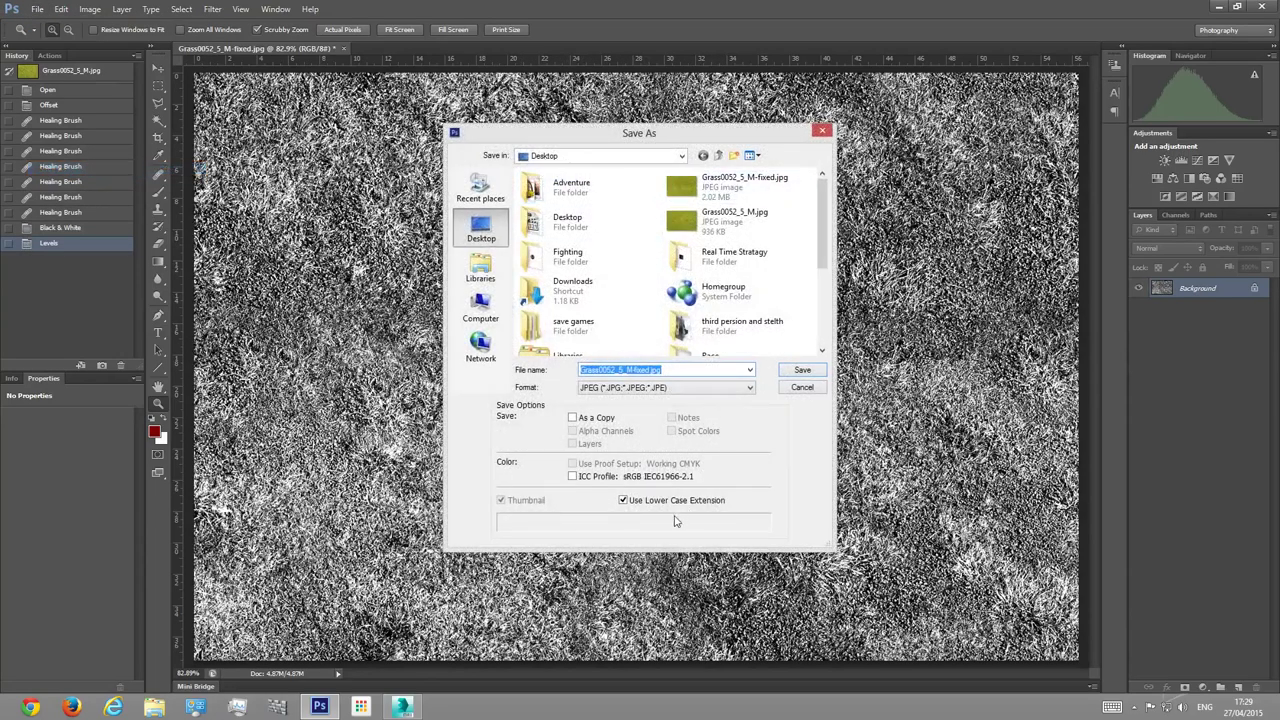
left_click_drag(650, 370, 636, 372)
key("BackSpace")
key("Return")
key("Return")
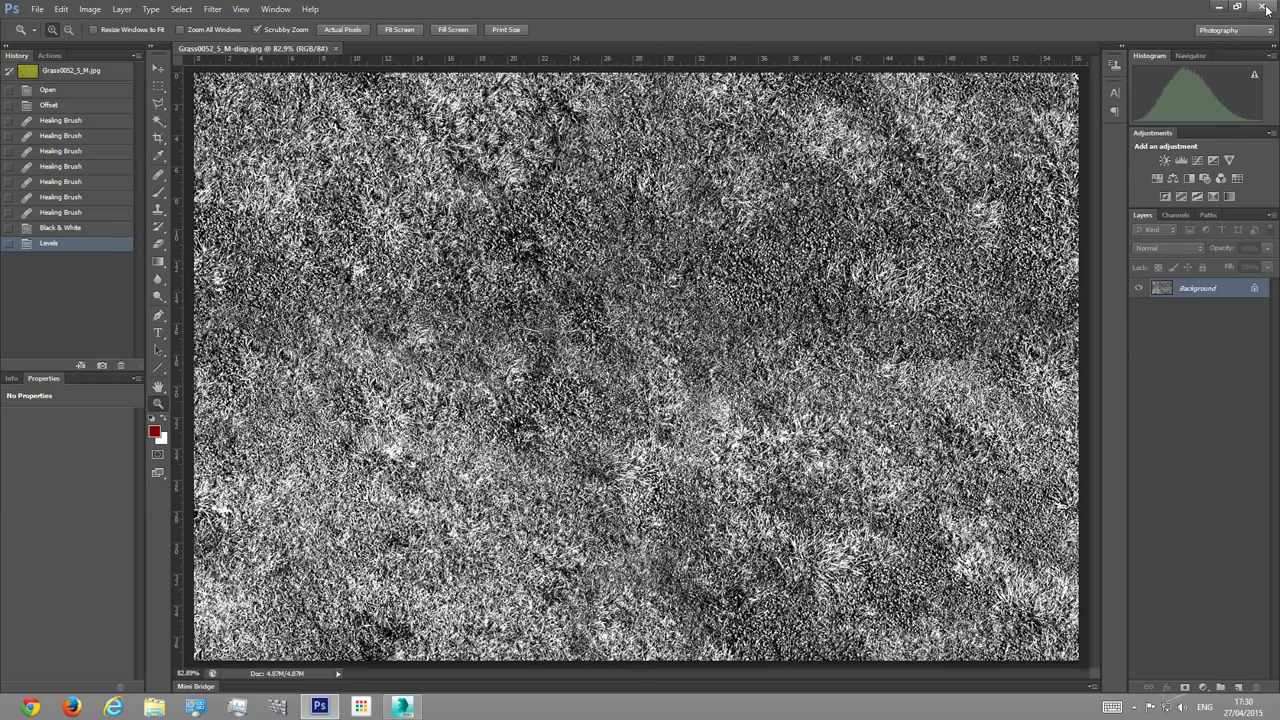
left_click(1218, 6)
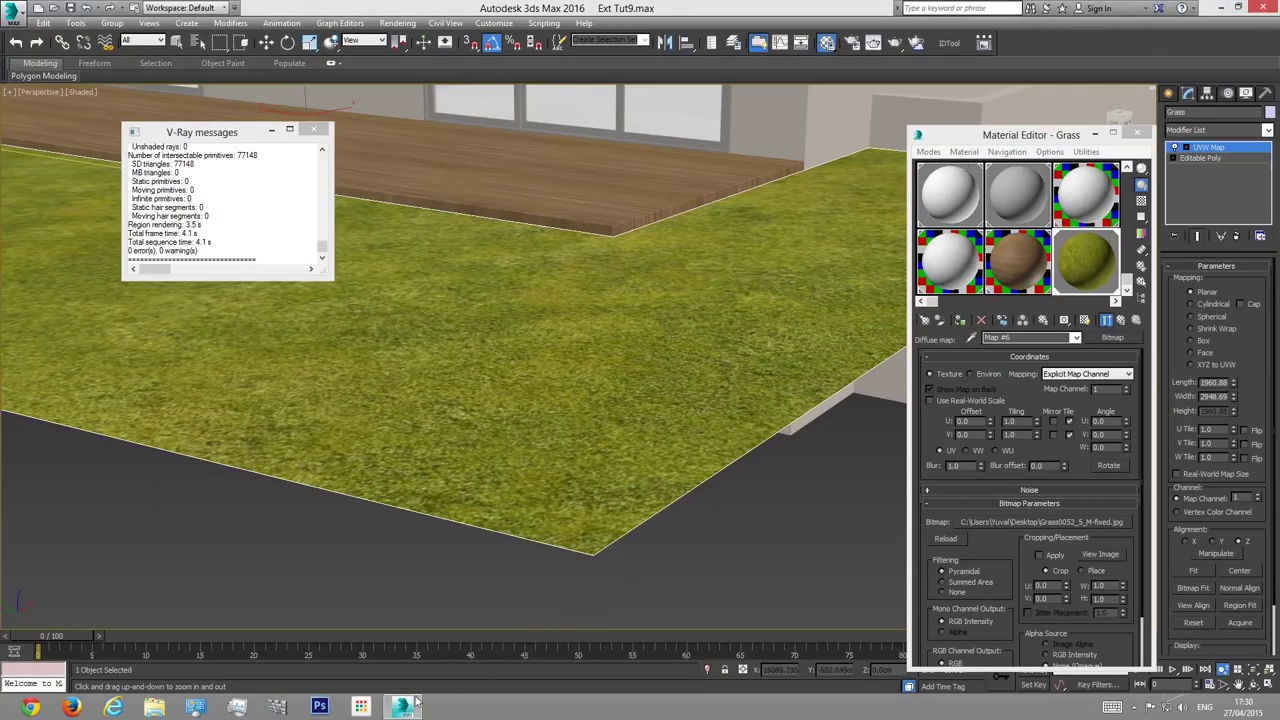
Step: Return to the Grass material's top level and add VRayDisplacementMod to the grass object
left_click(1076, 338)
left_click(1076, 338)
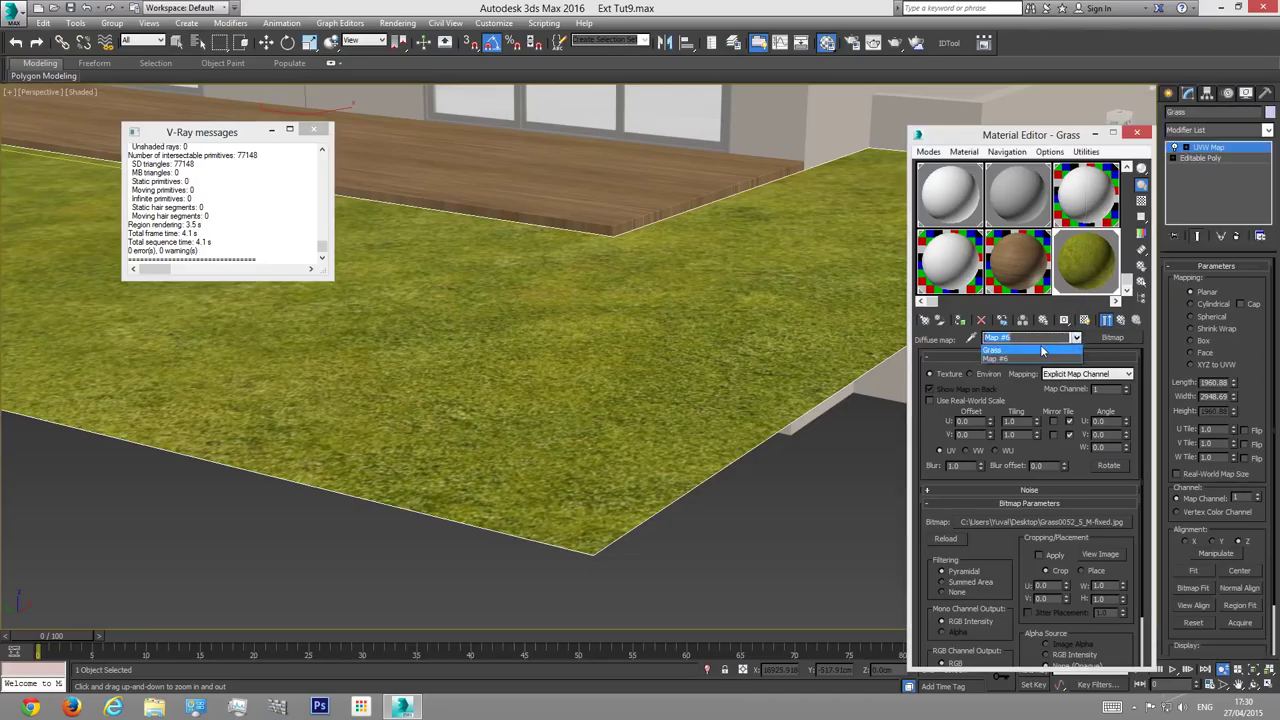
left_click(1020, 350)
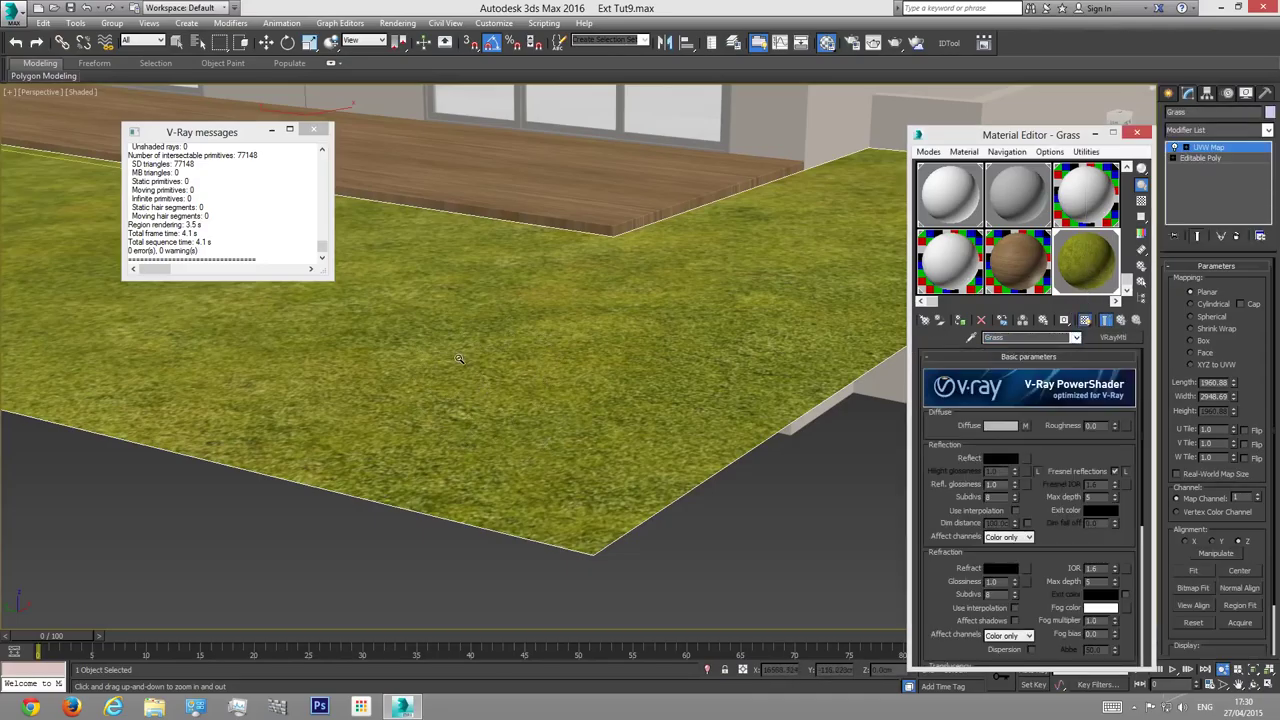
left_click(1228, 151)
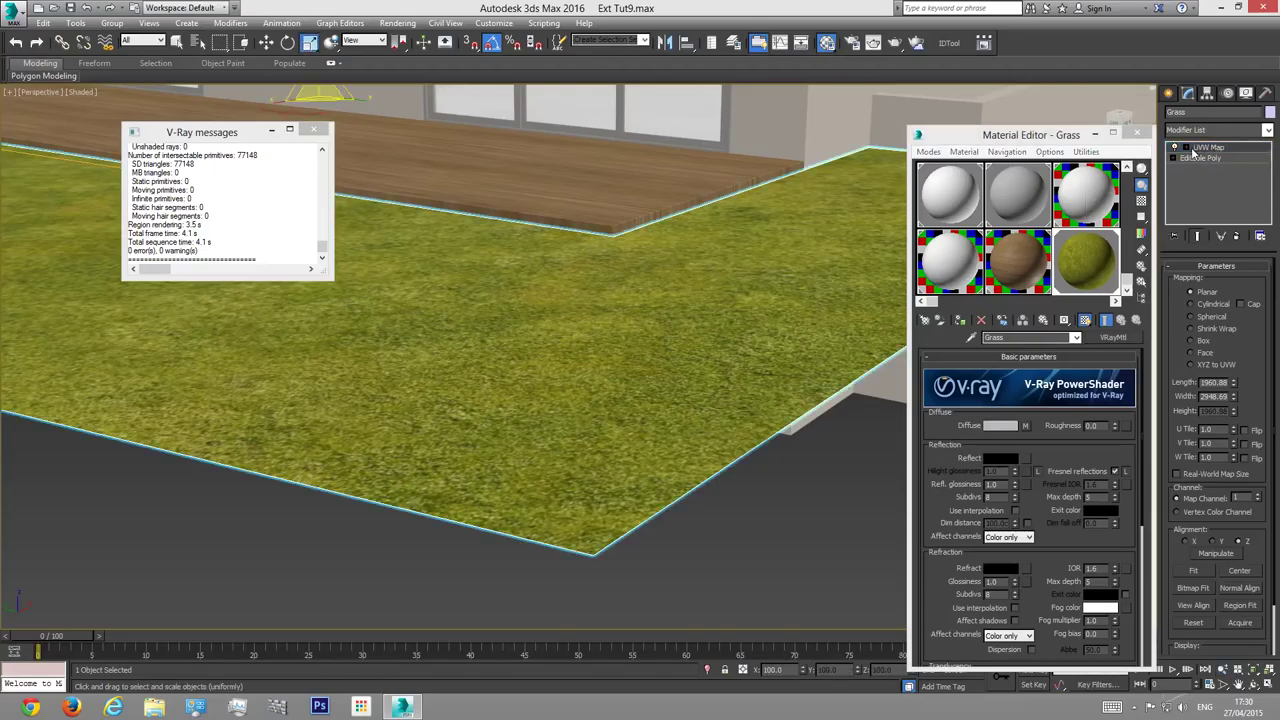
left_click(1267, 130)
left_click_drag(1270, 190, 1272, 436)
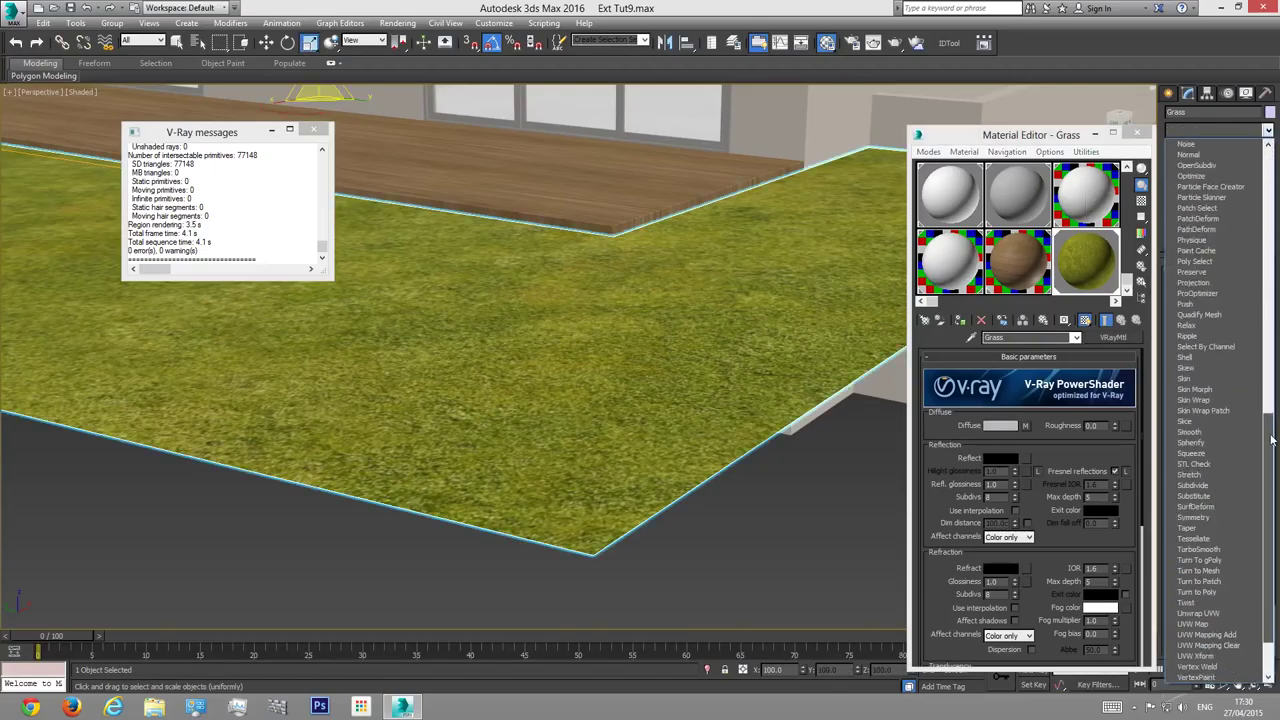
scroll(1215, 560, "down", 3)
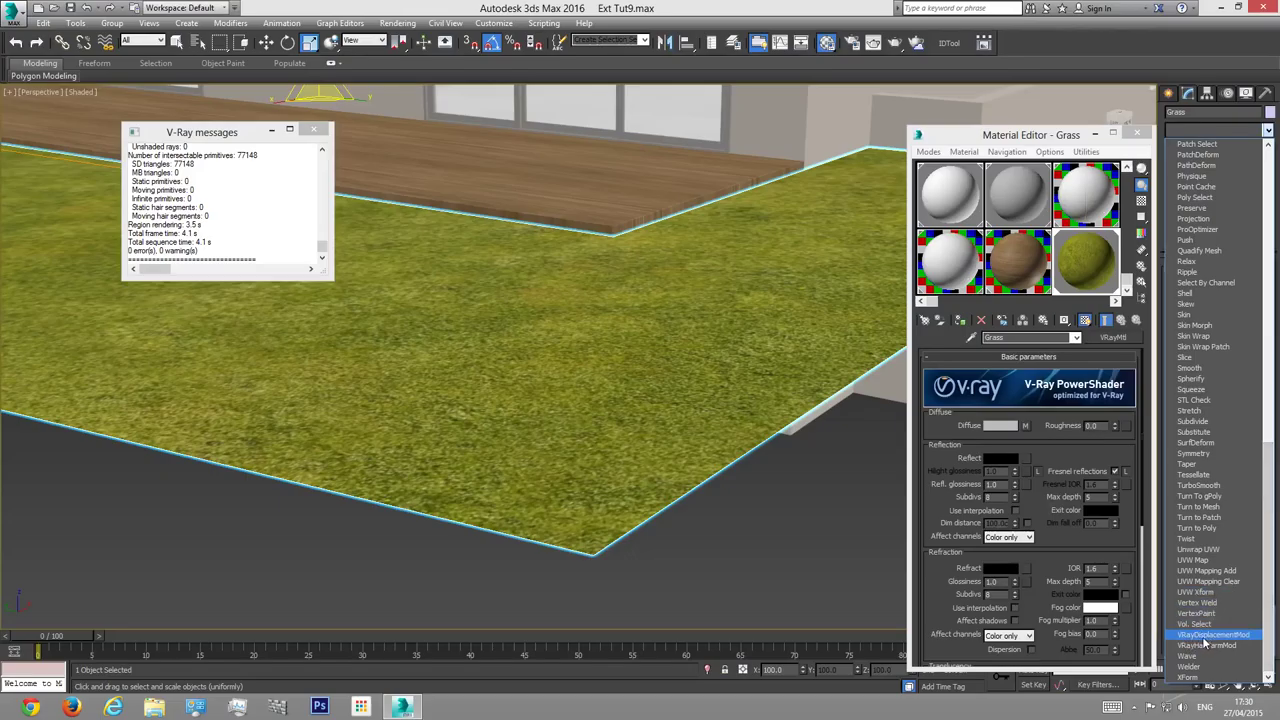
left_click(1215, 635)
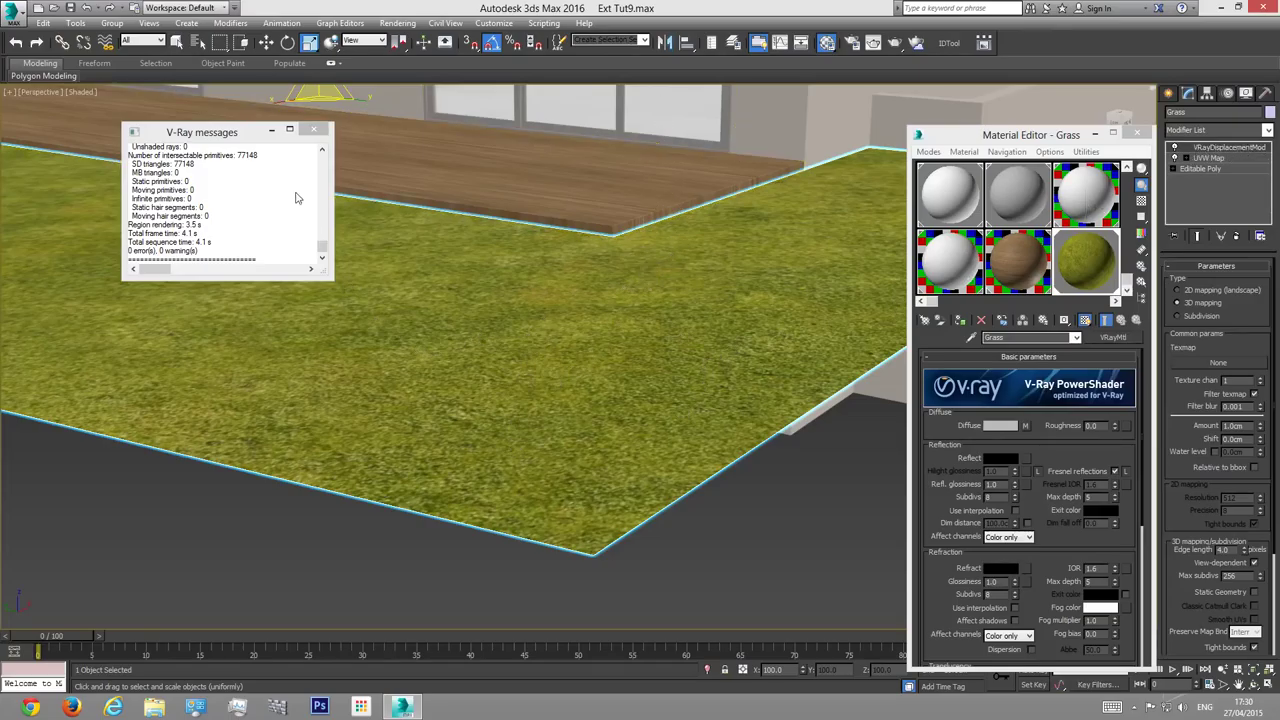
Step: Close the V-Ray messages window and the Material Editor
left_click(313, 129)
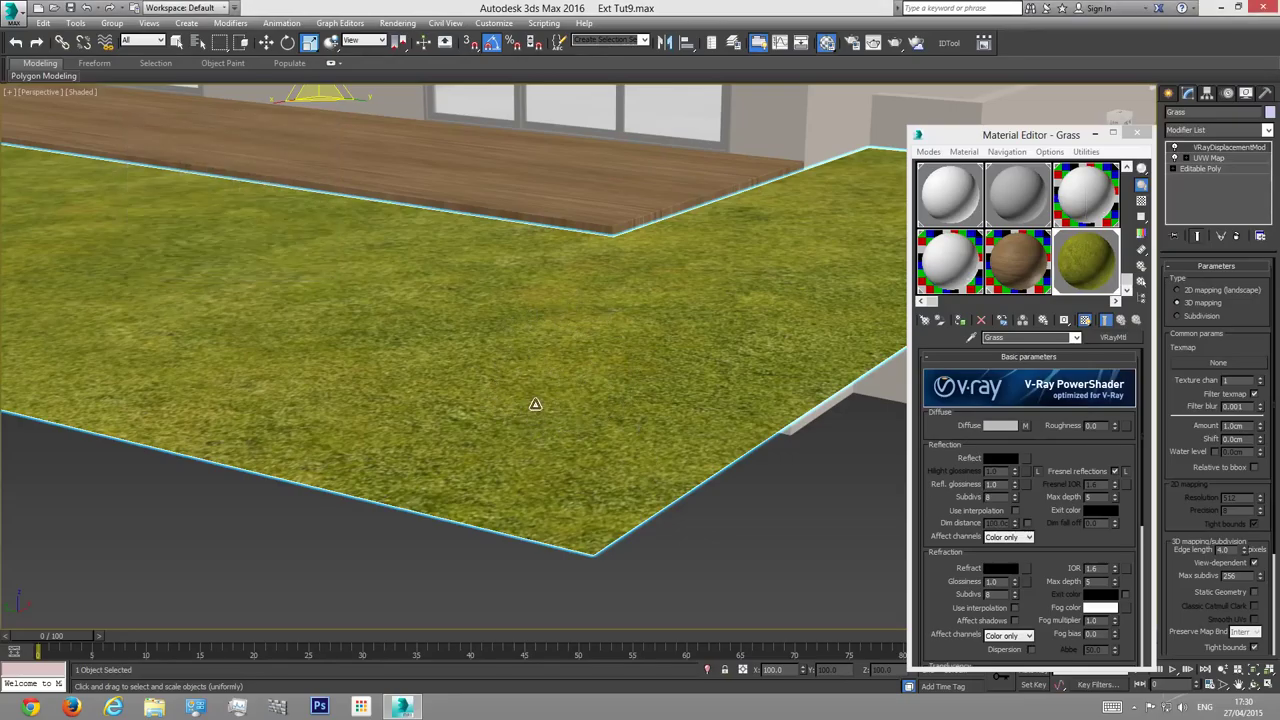
key("q")
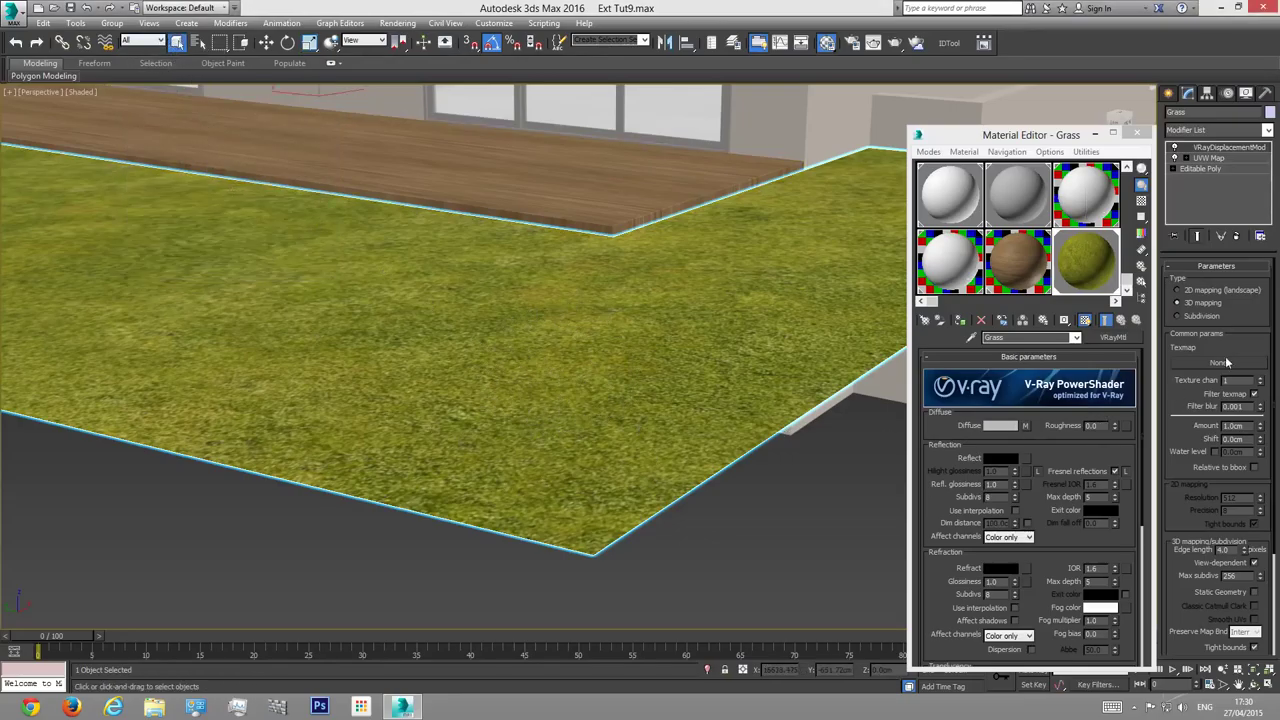
left_click(1136, 133)
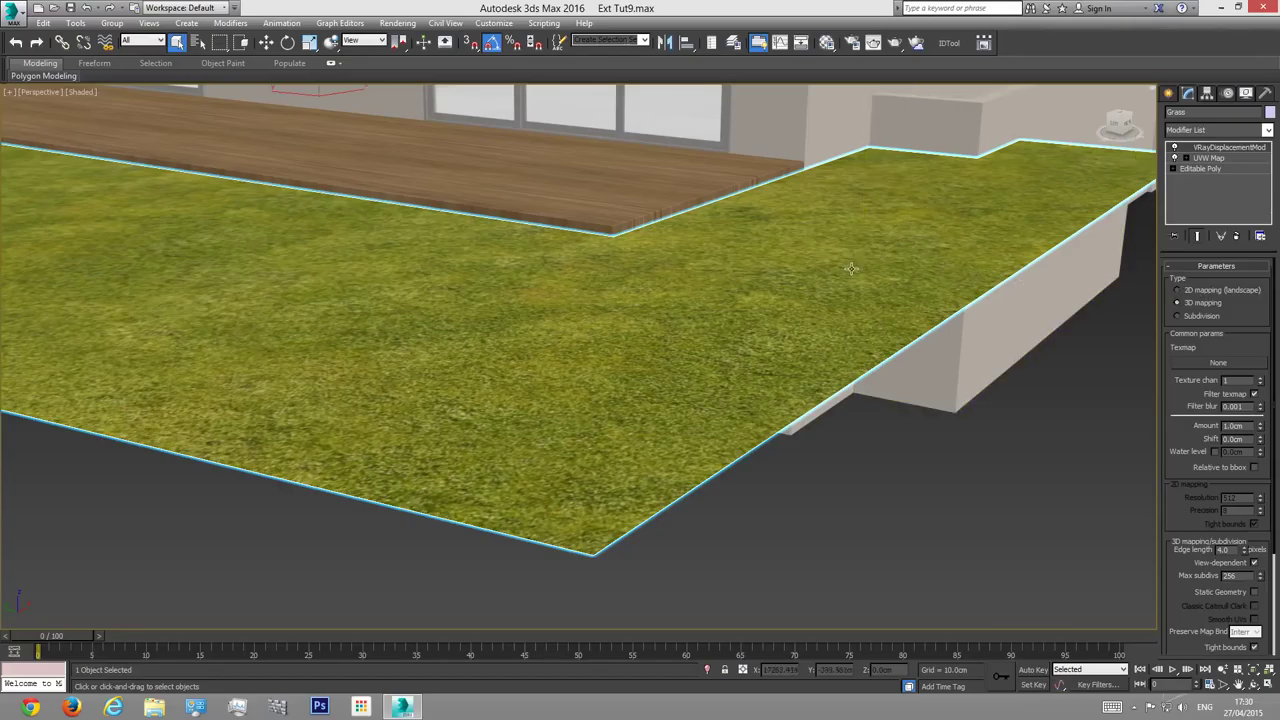
Step: Frame the grass and set its VRayDisplacementMod type to 2D mapping (landscape)
key("z")
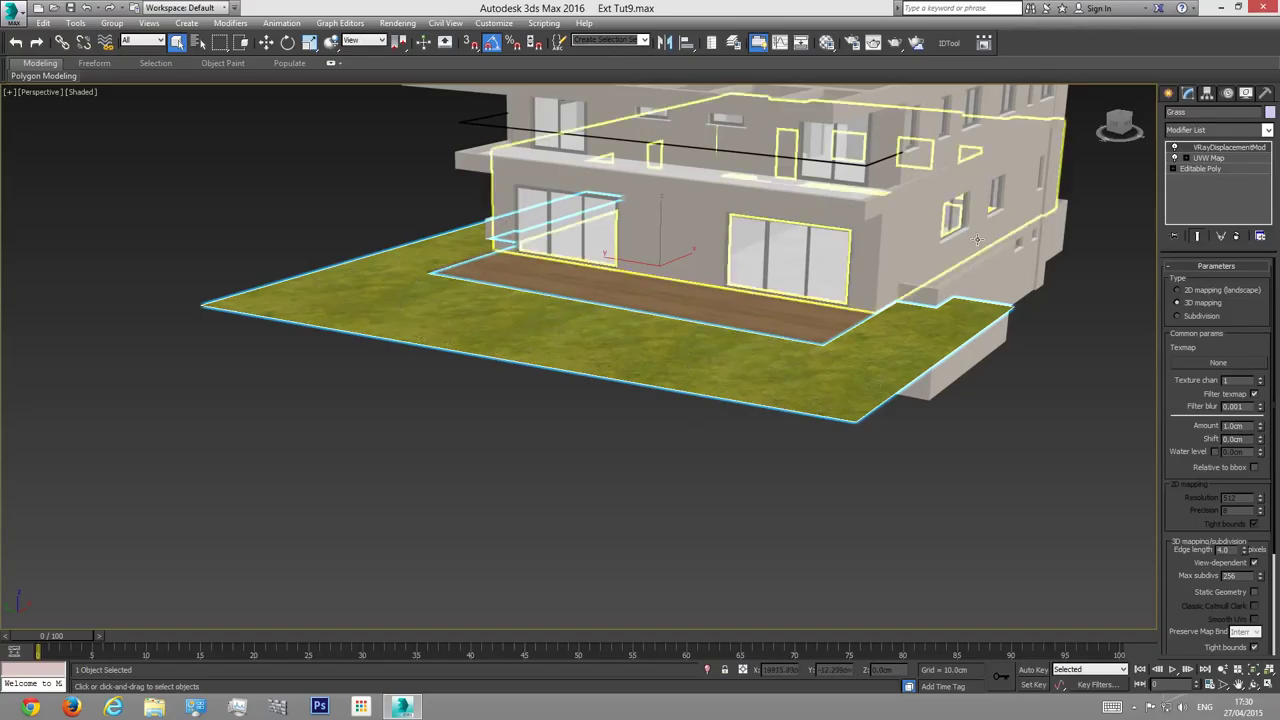
scroll(789, 349, "up", 3)
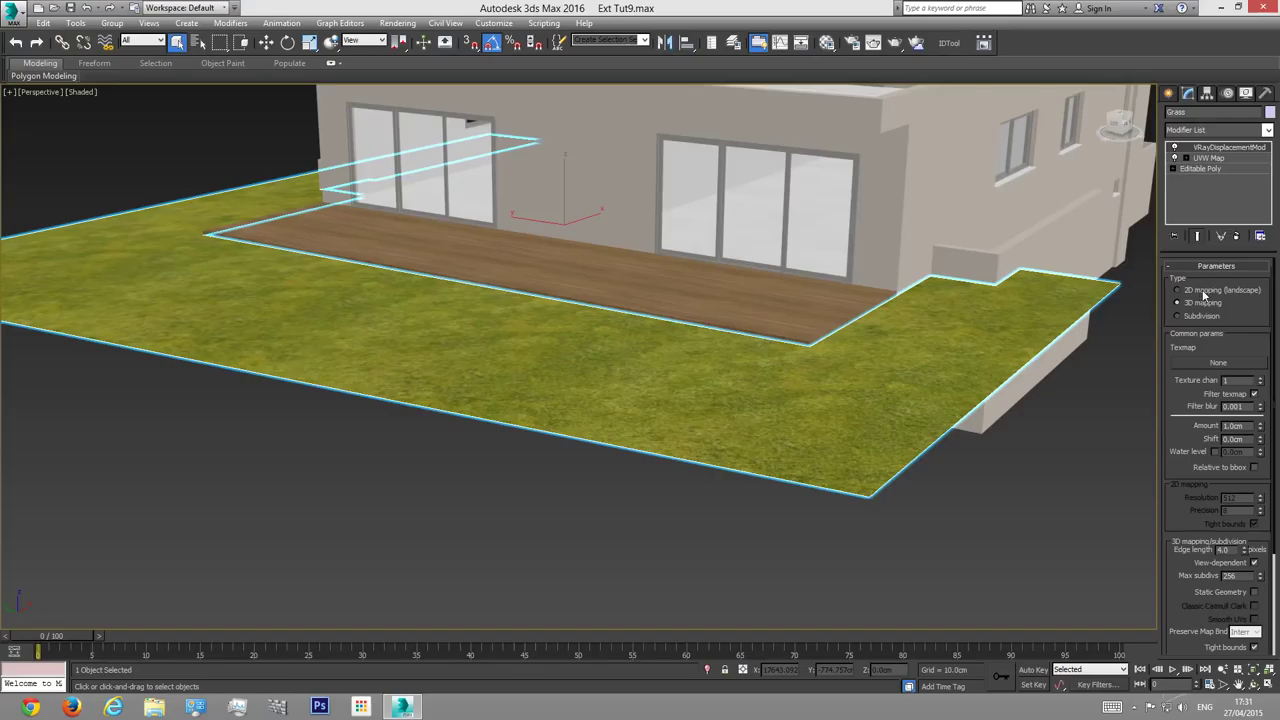
left_click(1178, 290)
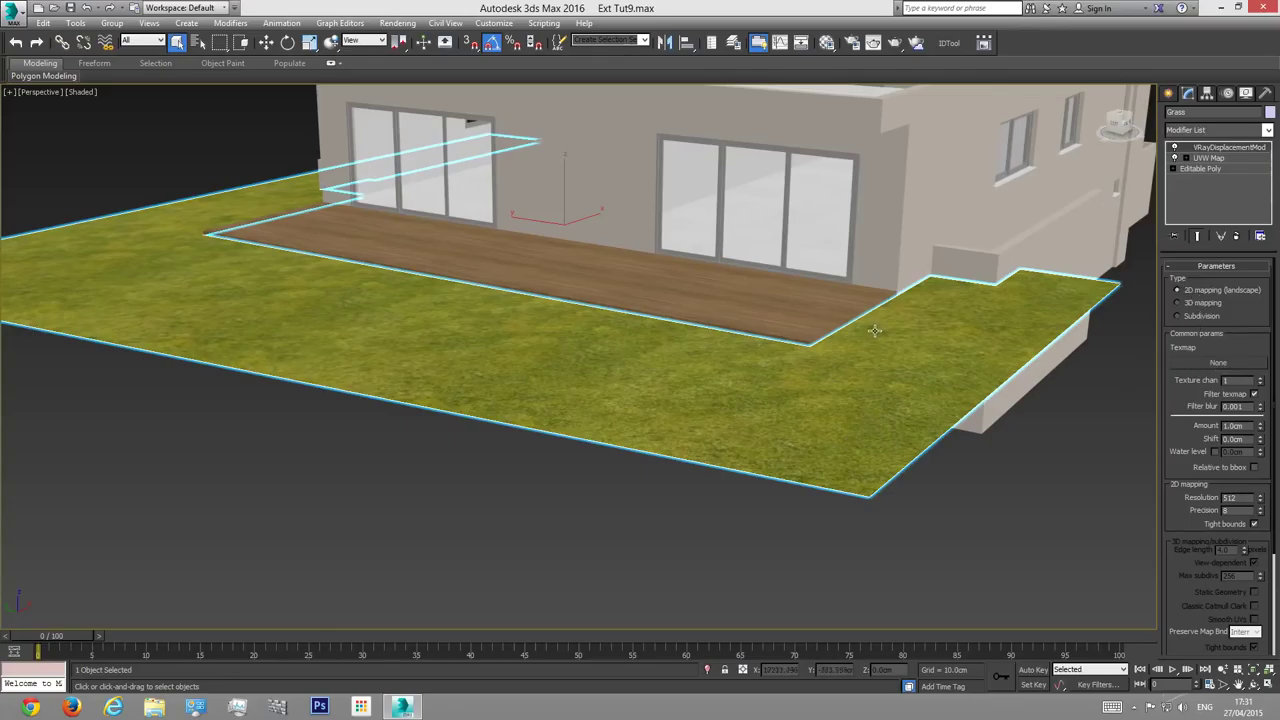
left_click(1221, 363)
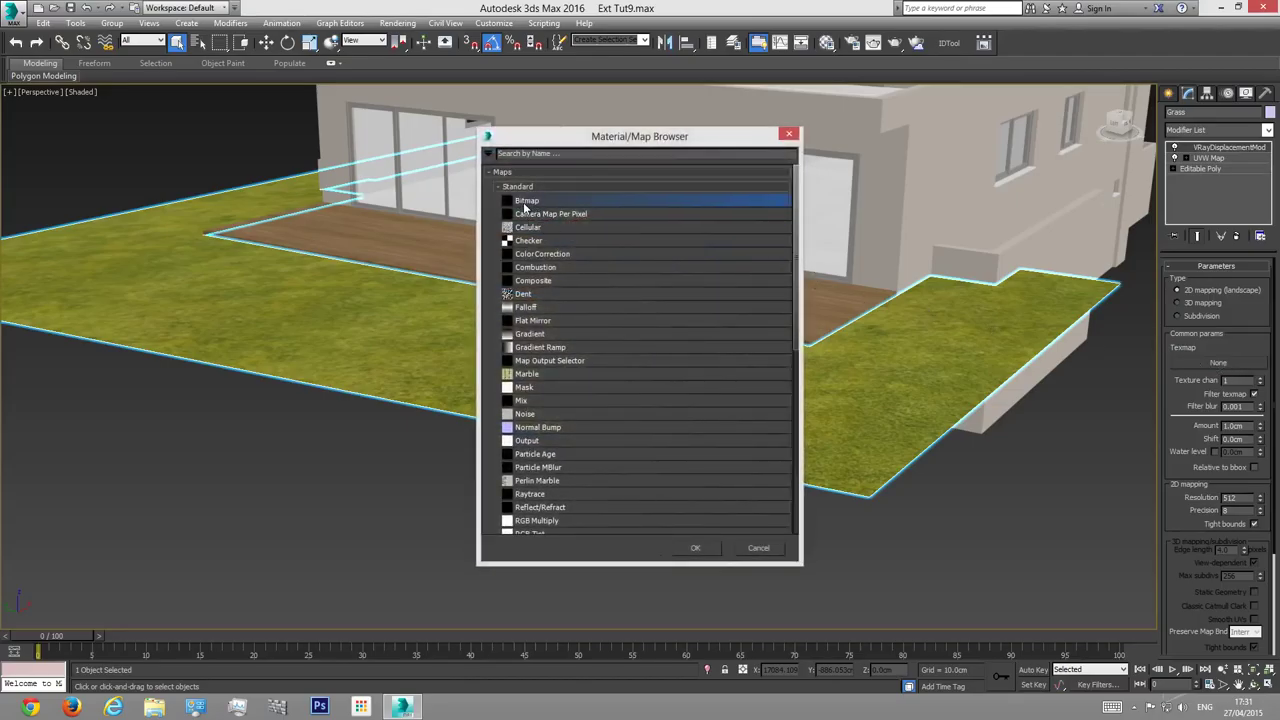
Step: Load Grass0052_5_M-disp.jpg as a Bitmap texmap for the grass displacement
double_click(525, 203)
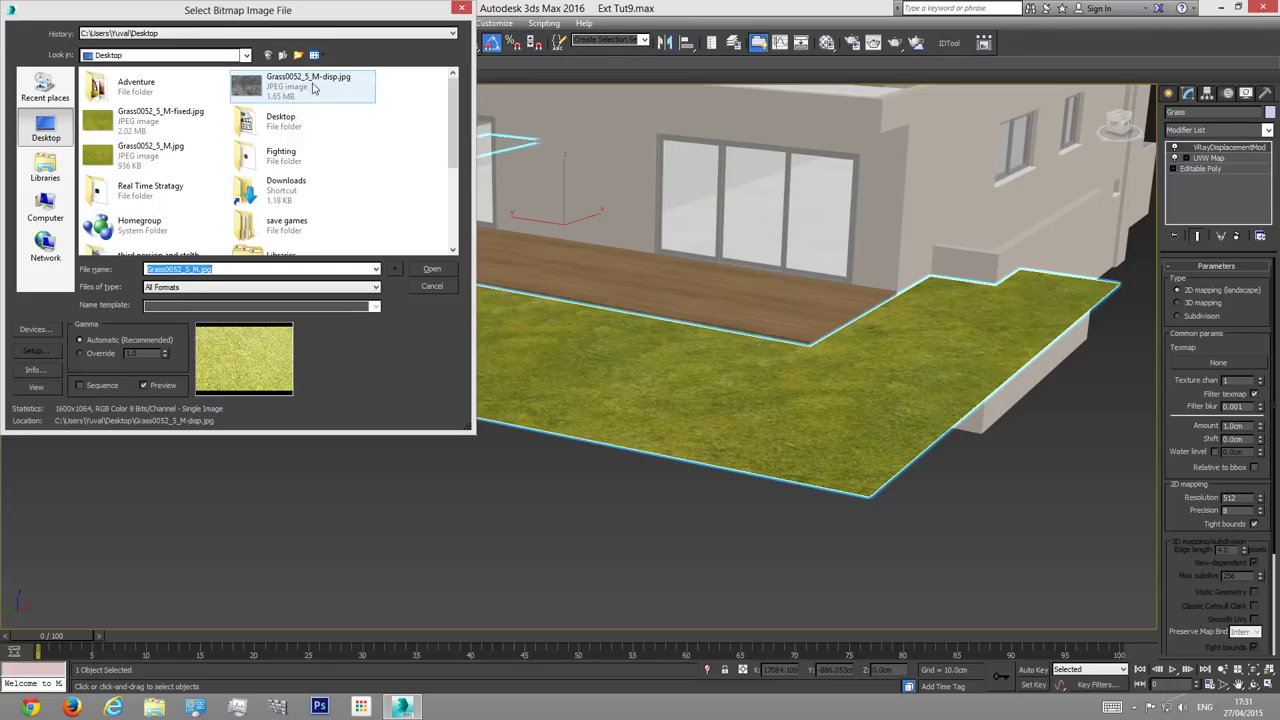
double_click(316, 88)
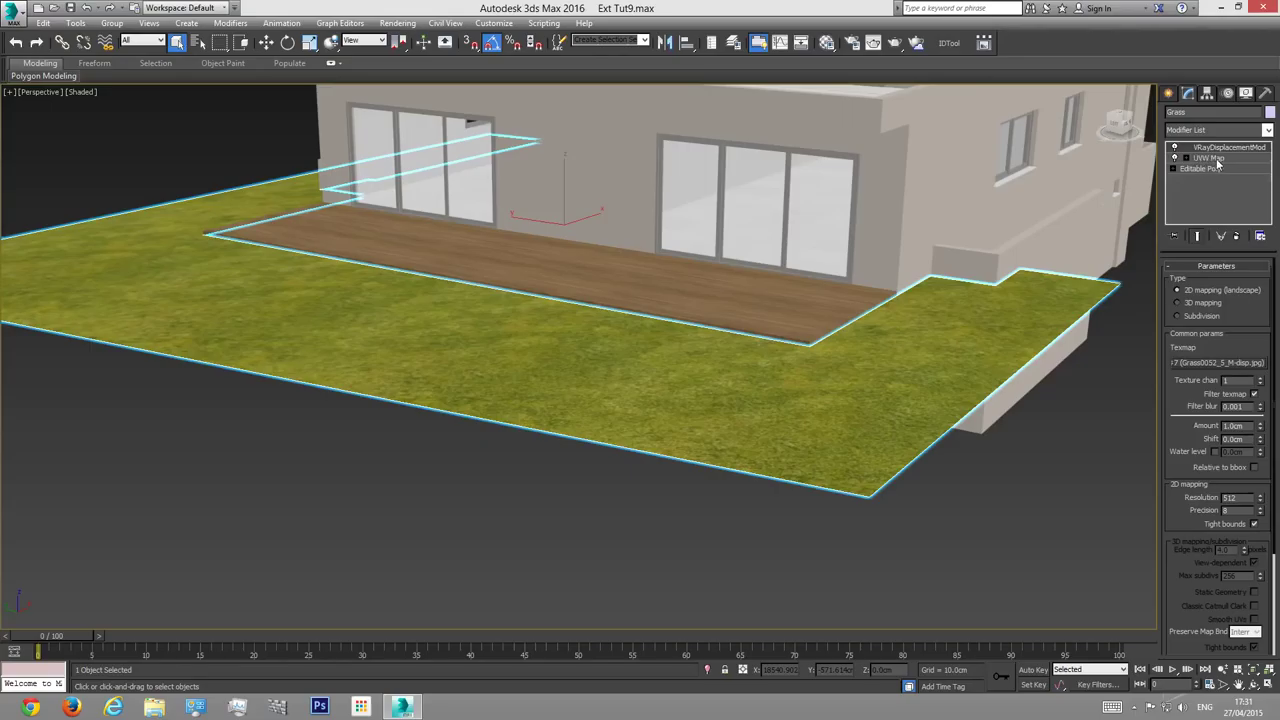
scroll(794, 429, "up", 4)
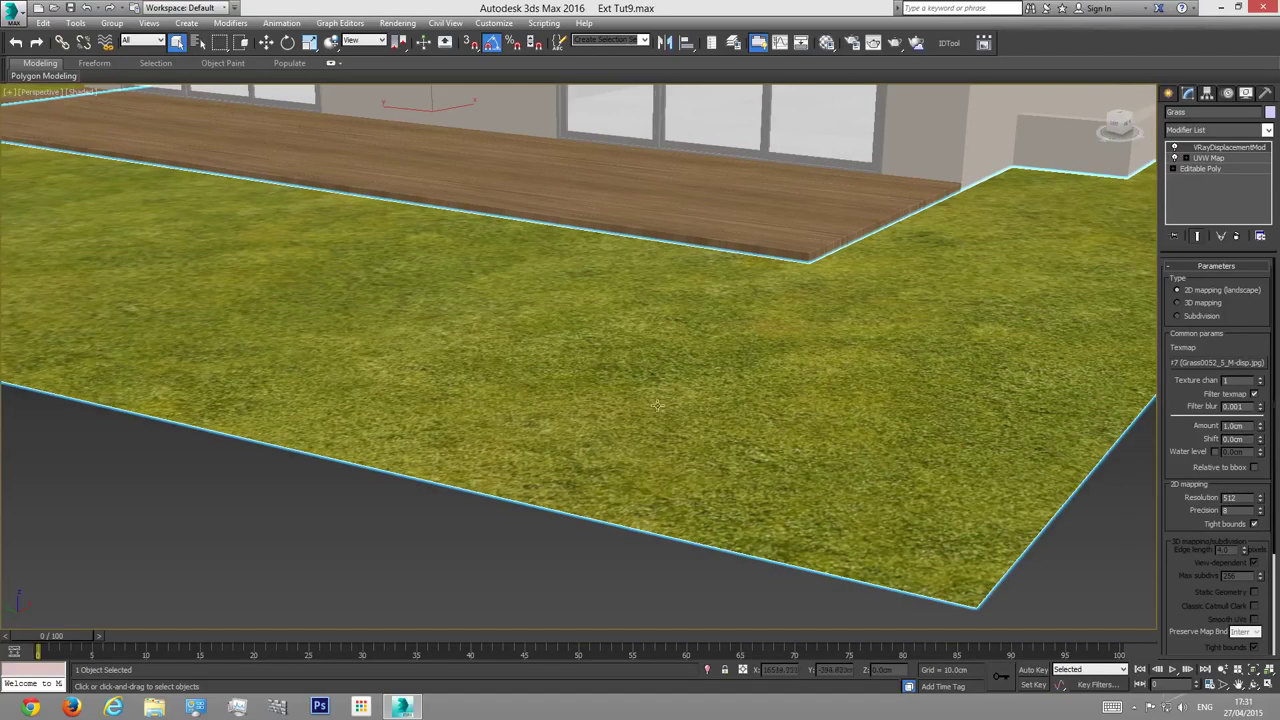
Step: Set 2D mapping resolution to 1024 and precision to 16, then start a V-Ray test render
scroll(710, 390, "down", 2)
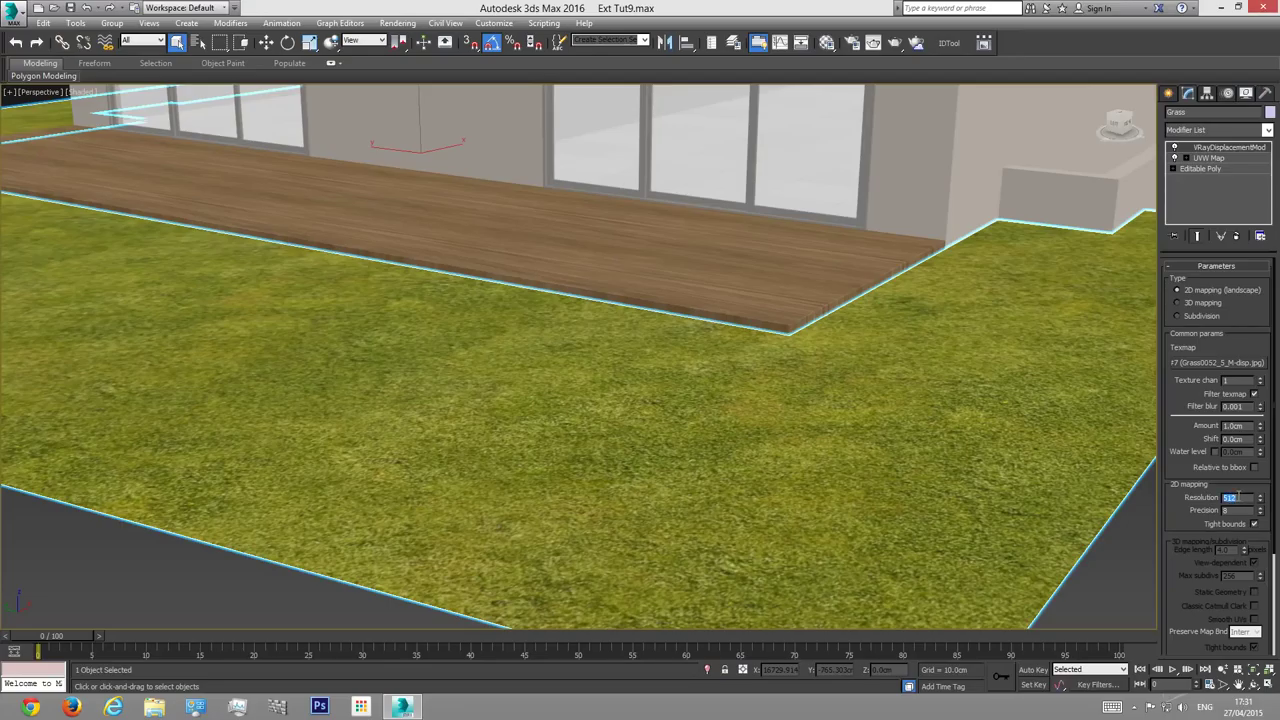
double_click(1232, 498)
middle_click_drag(963, 423, 920, 353)
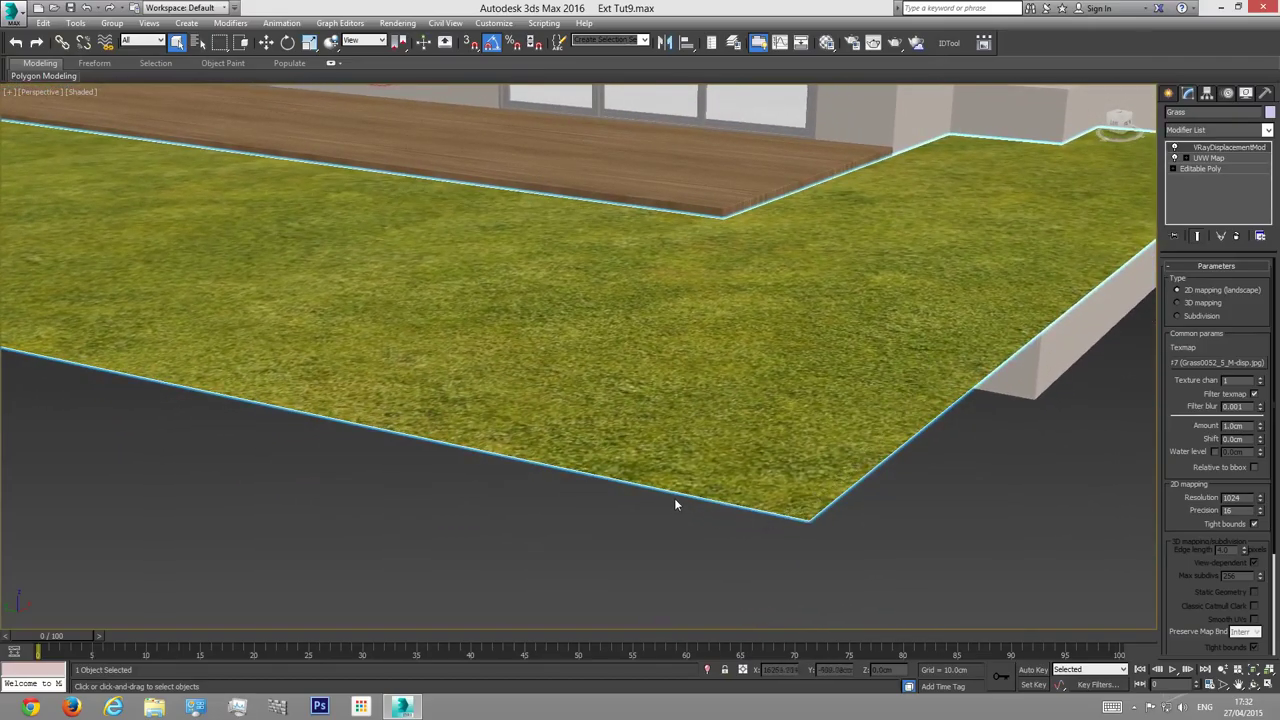
left_click(895, 43)
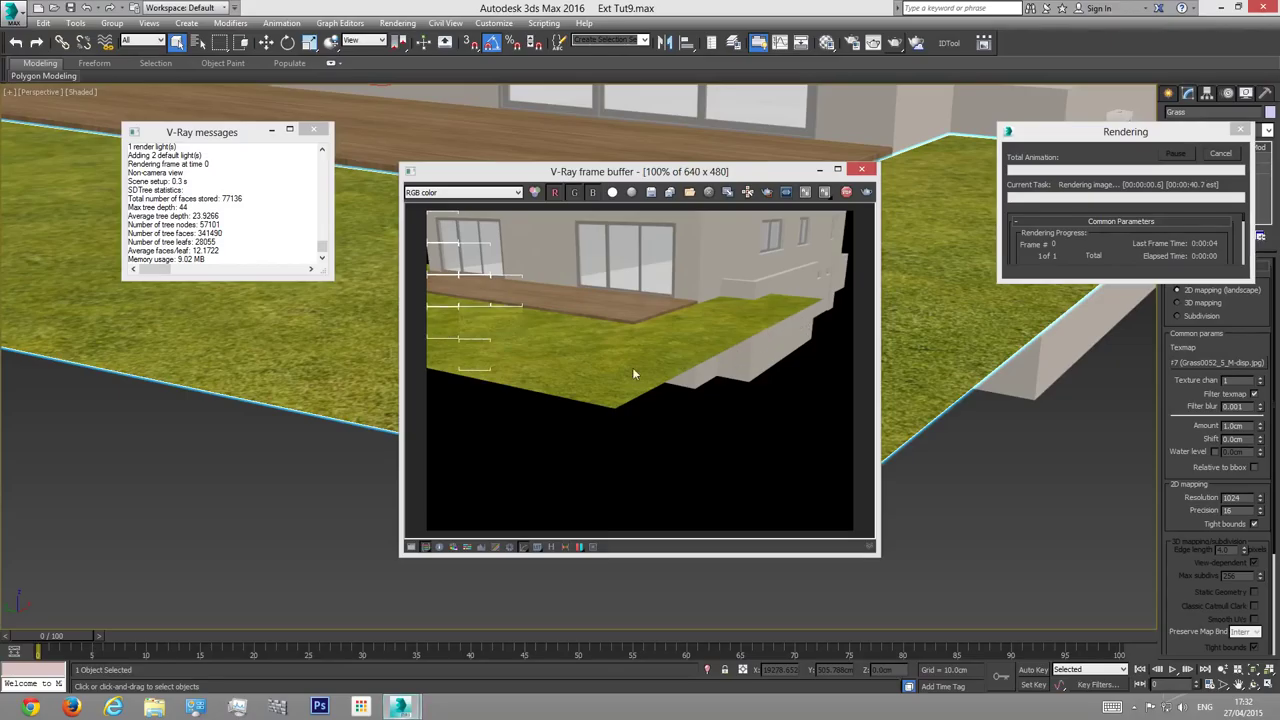
Step: Zoom into the test render of the displaced lawn, then close the frame buffer
scroll(640, 420, "up", 1)
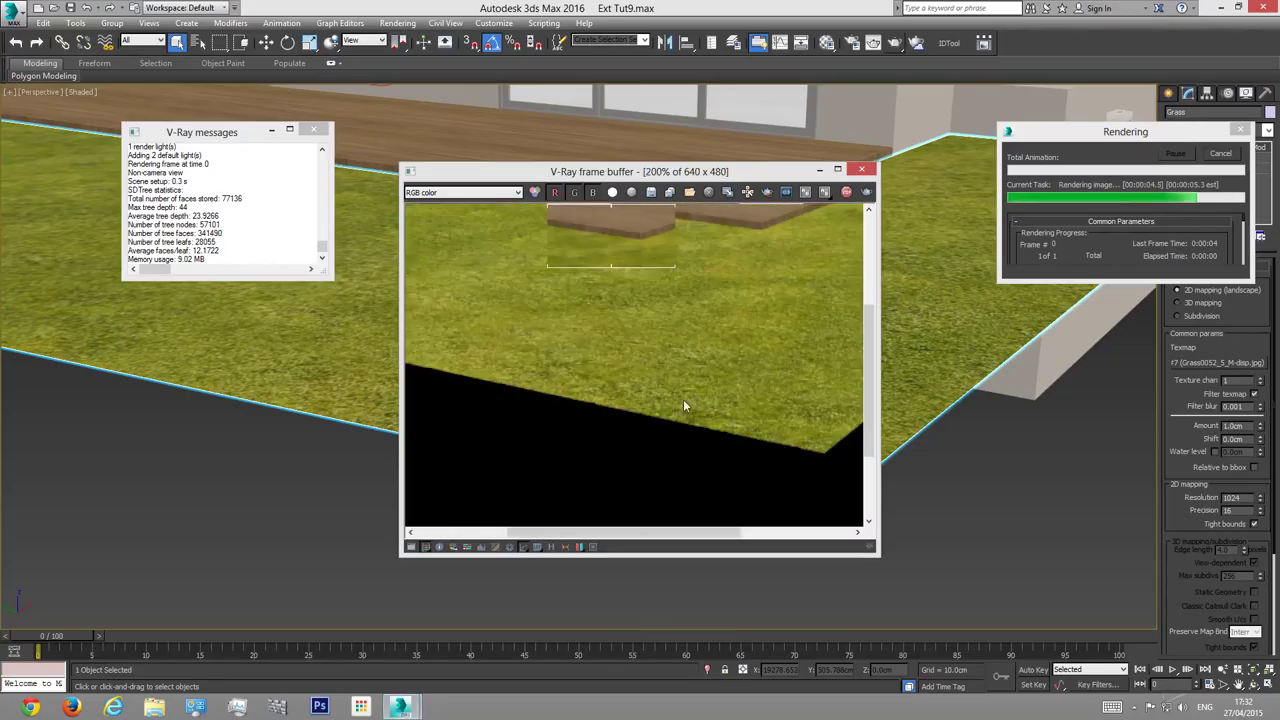
scroll(680, 300, "down", 1)
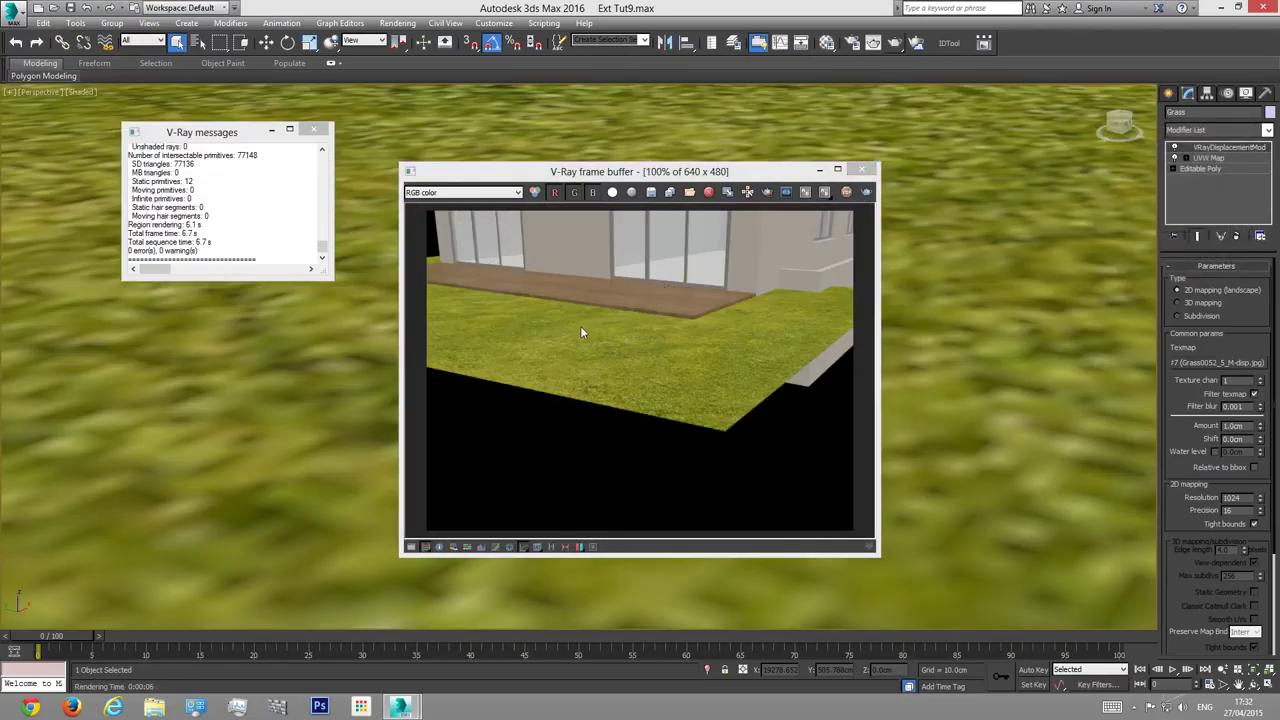
scroll(638, 358, "up", 1)
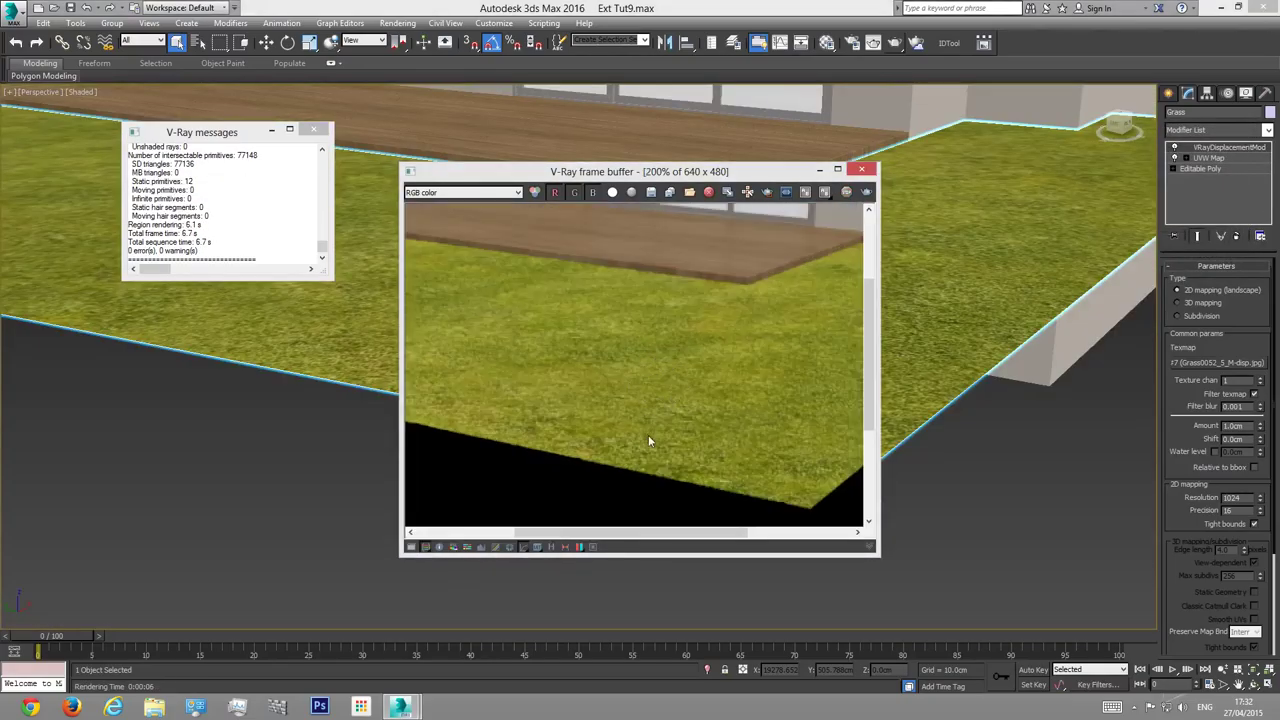
left_click(861, 169)
Step: Zoom the viewport in on the deck corner
scroll(643, 229, "up", 5)
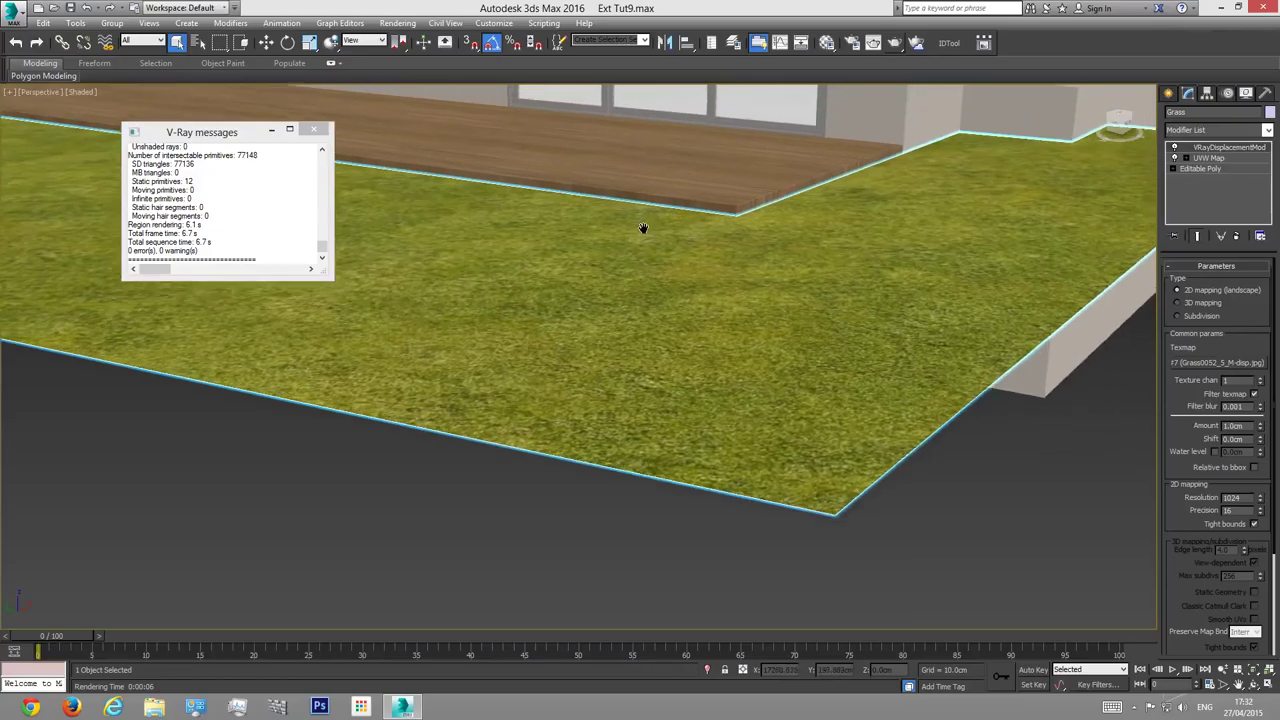
scroll(756, 311, "up", 1)
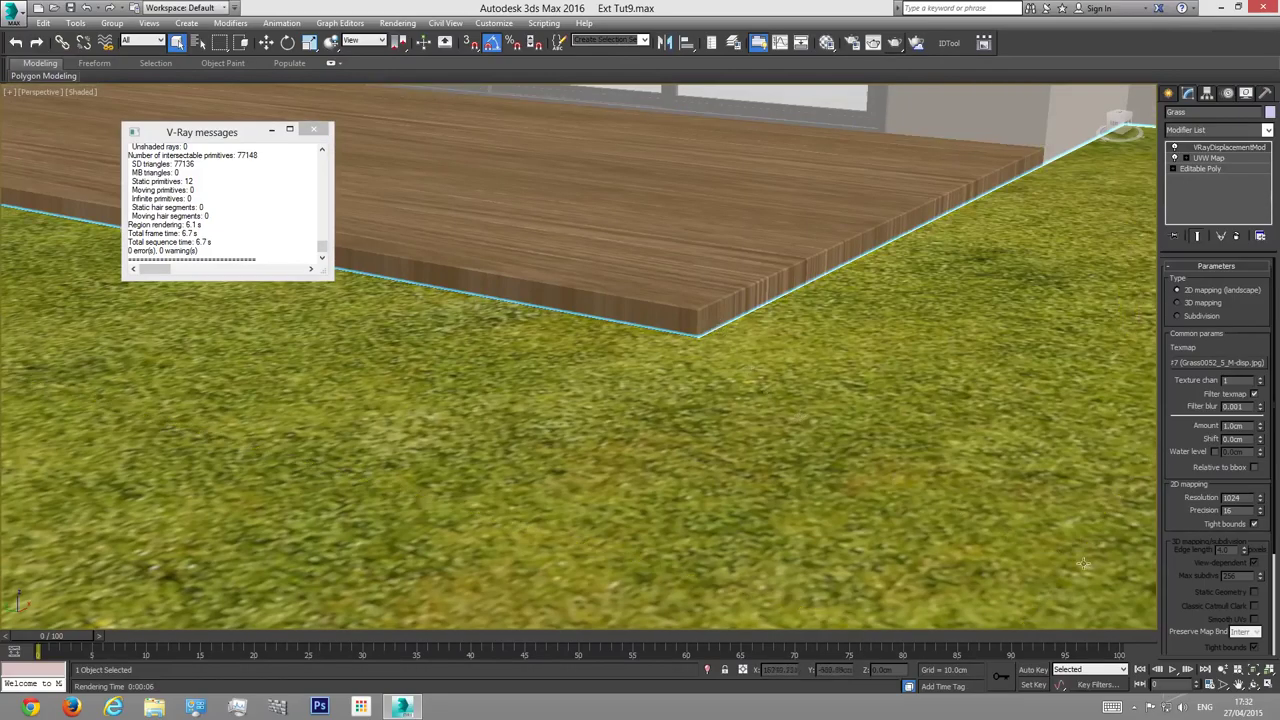
left_click(1222, 669)
left_click_drag(666, 312, 650, 308)
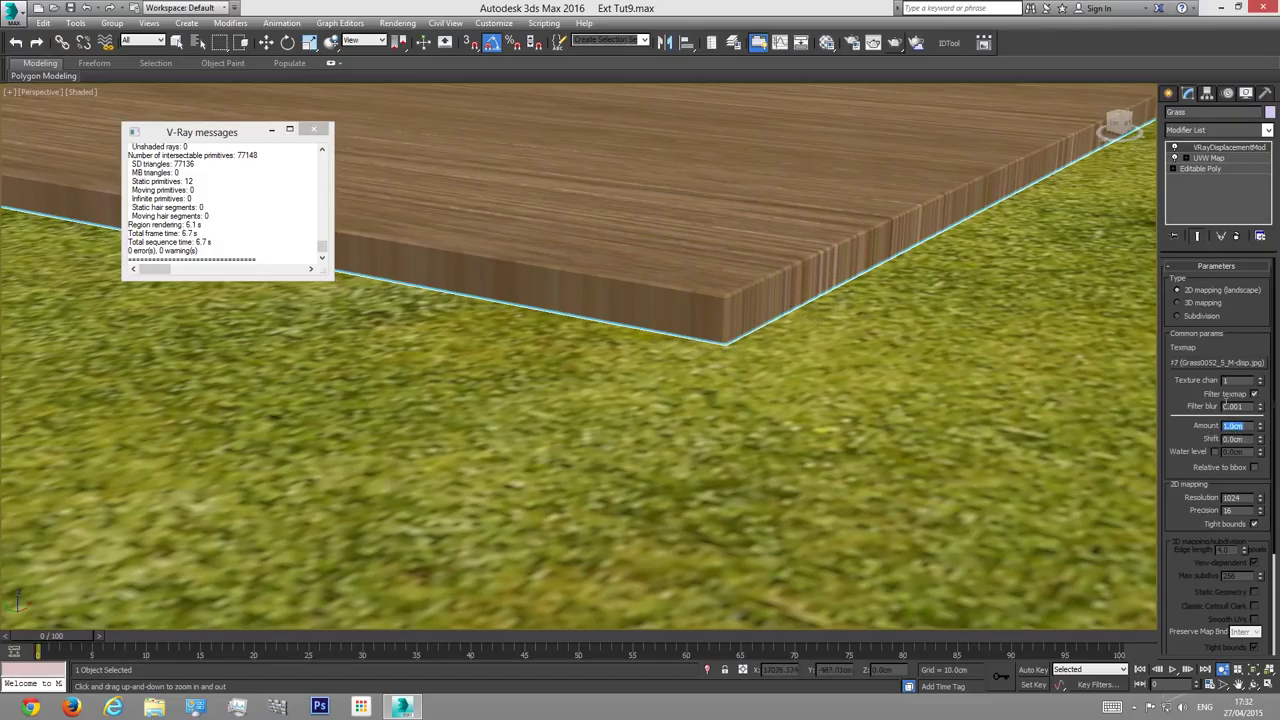
Step: Set the displacement Amount to 3.0cm, re-render, and close the result
type("3")
key("Return")
left_click(893, 45)
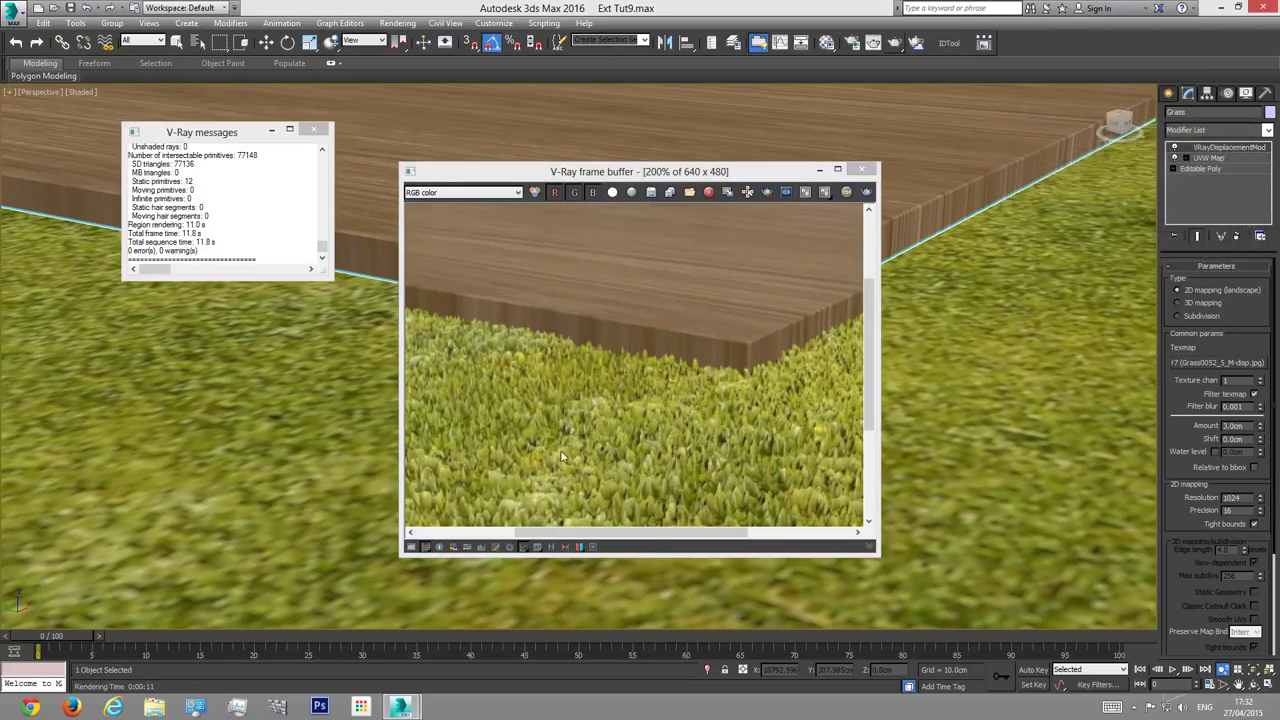
left_click(862, 170)
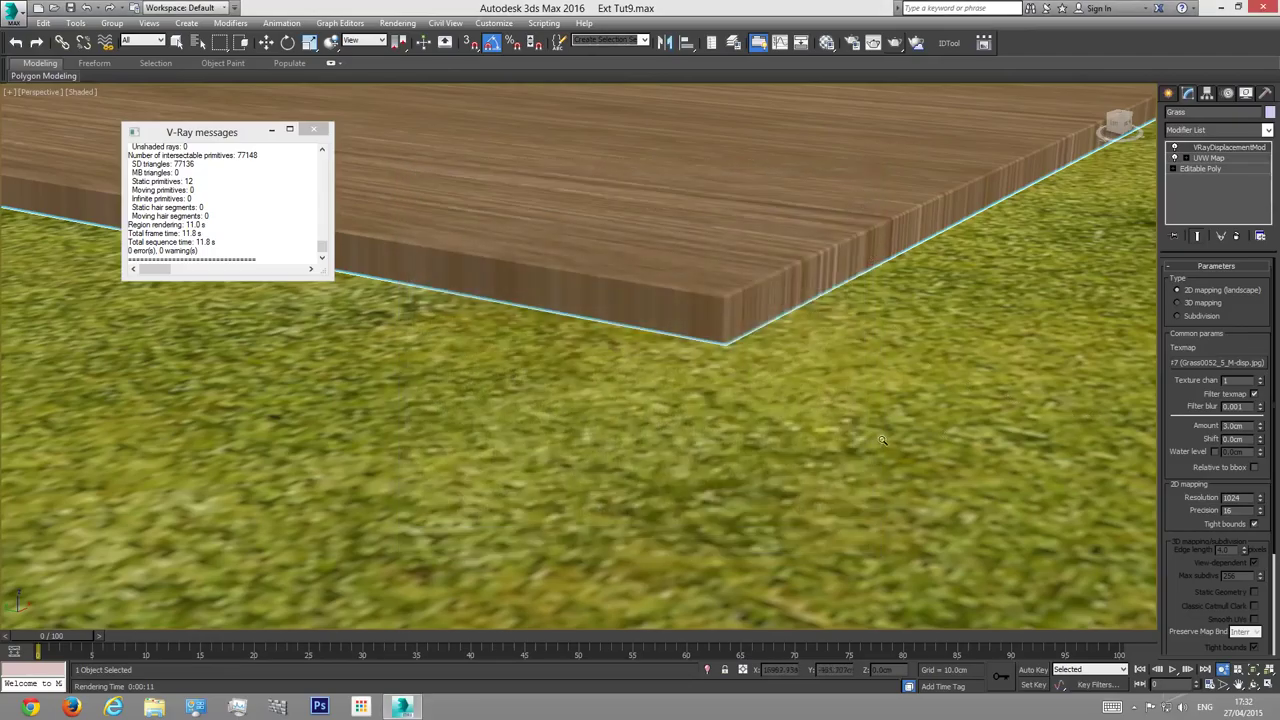
Step: Zoom out to include the house behind the deck and render again to inspect it
left_click_drag(731, 352, 729, 404)
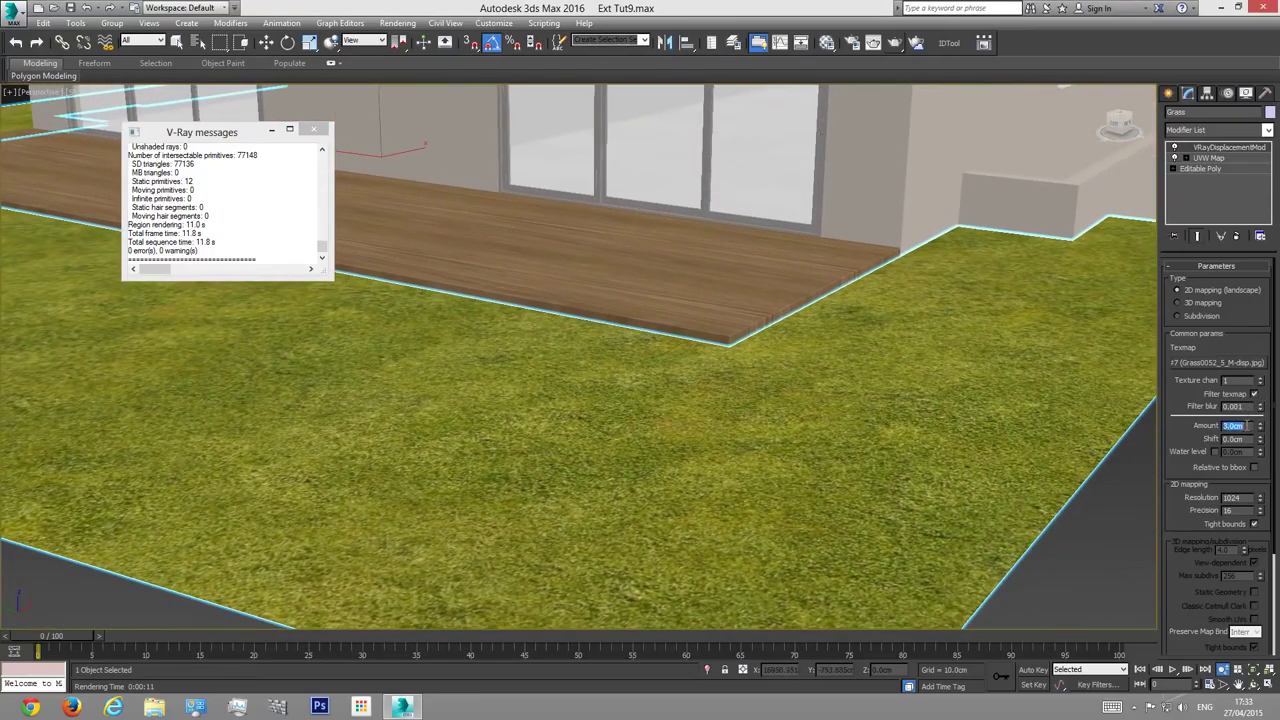
left_click(895, 43)
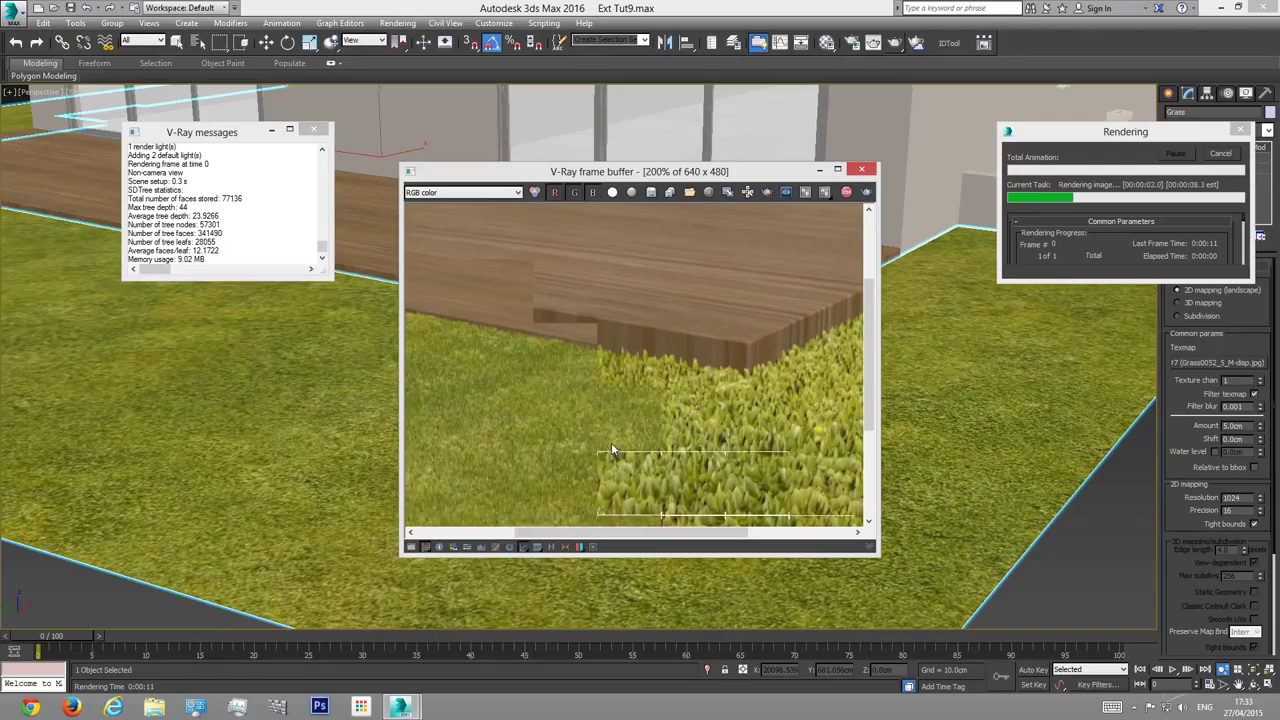
scroll(614, 447, "down", 2)
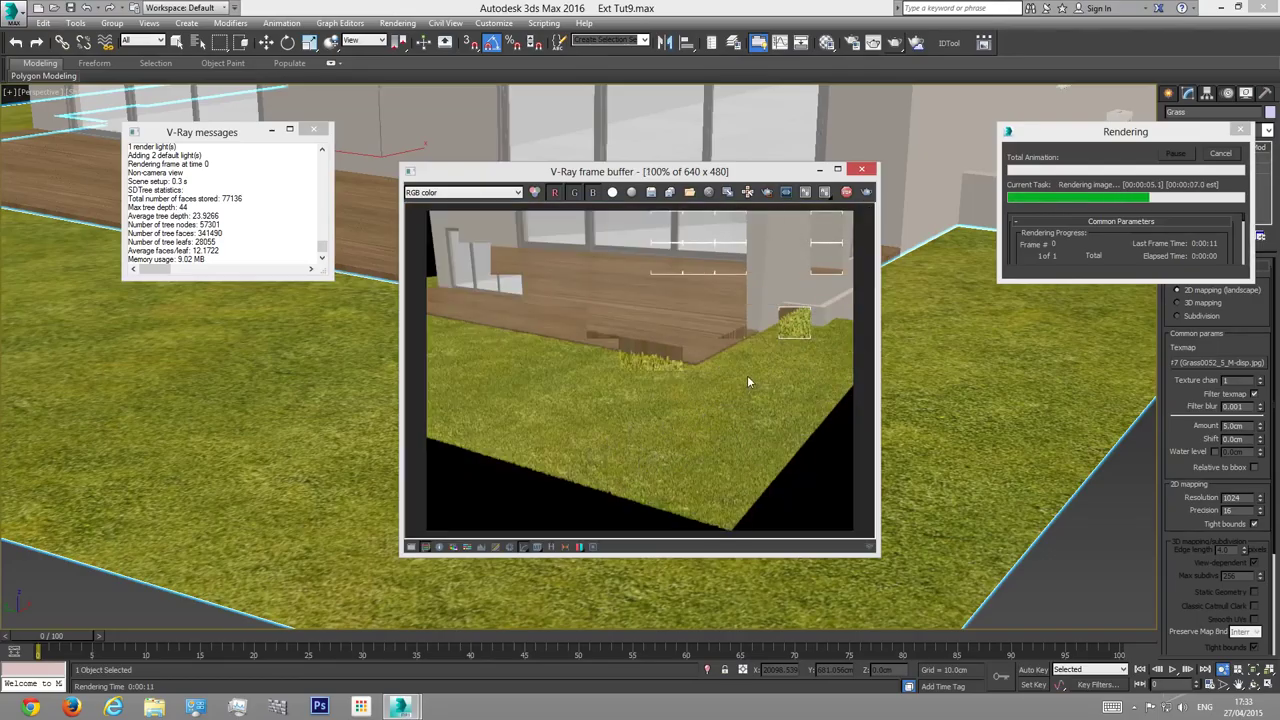
scroll(748, 358, "up", 2)
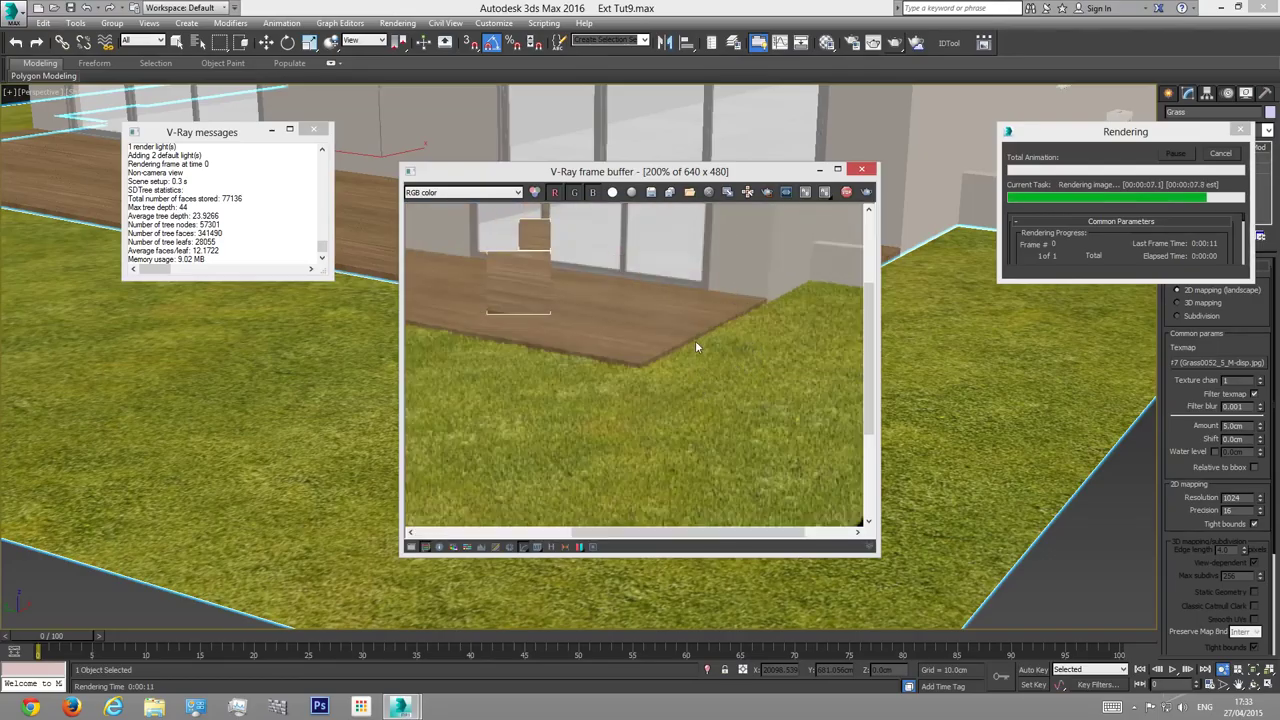
scroll(530, 385, "down", 2)
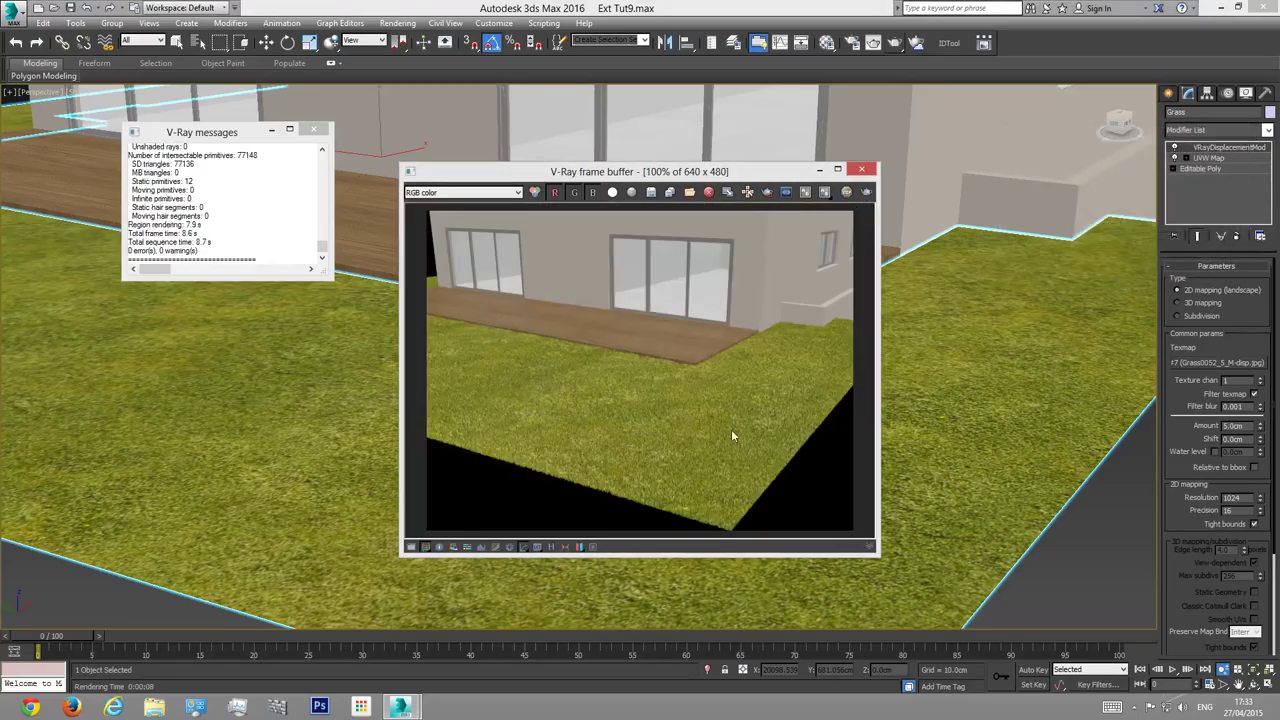
left_click(869, 172)
scroll(750, 391, "down", 5)
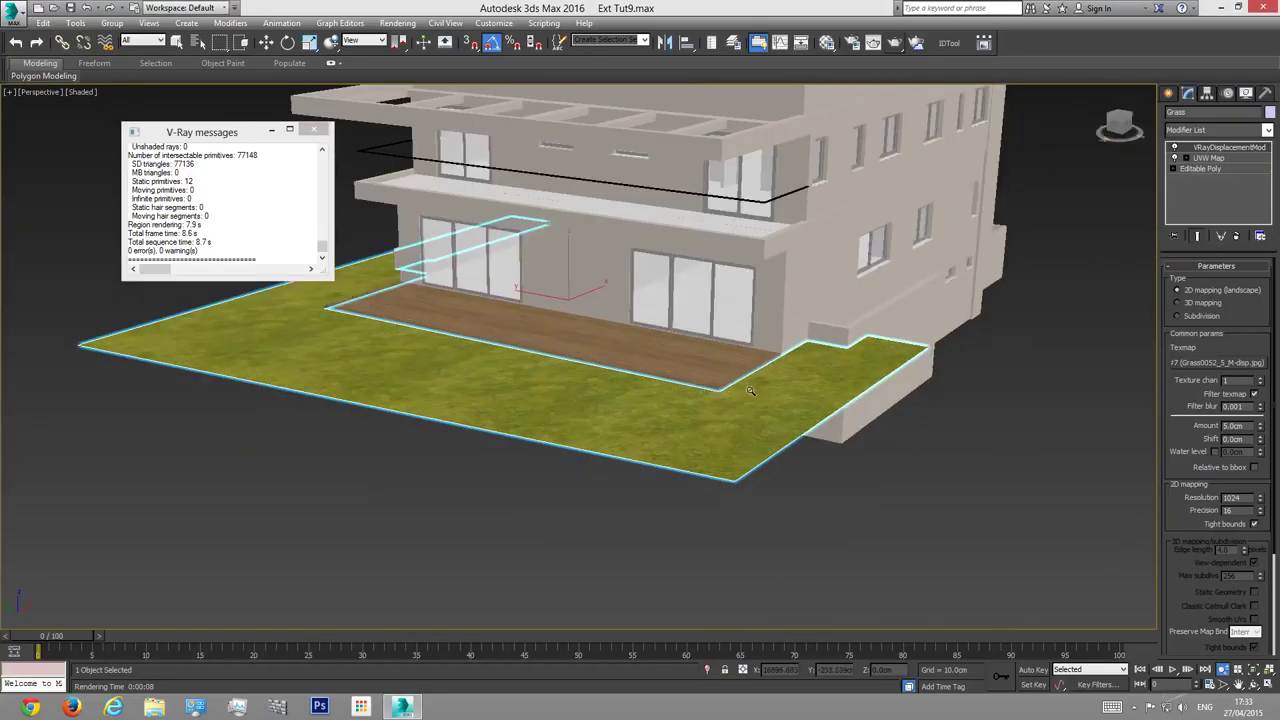
Step: Close the V-Ray log, deselect the grass, and frame the house in the perspective view
left_click(313, 133)
middle_click_drag(300, 215, 206, 223, "alt")
key("q")
left_click(208, 221)
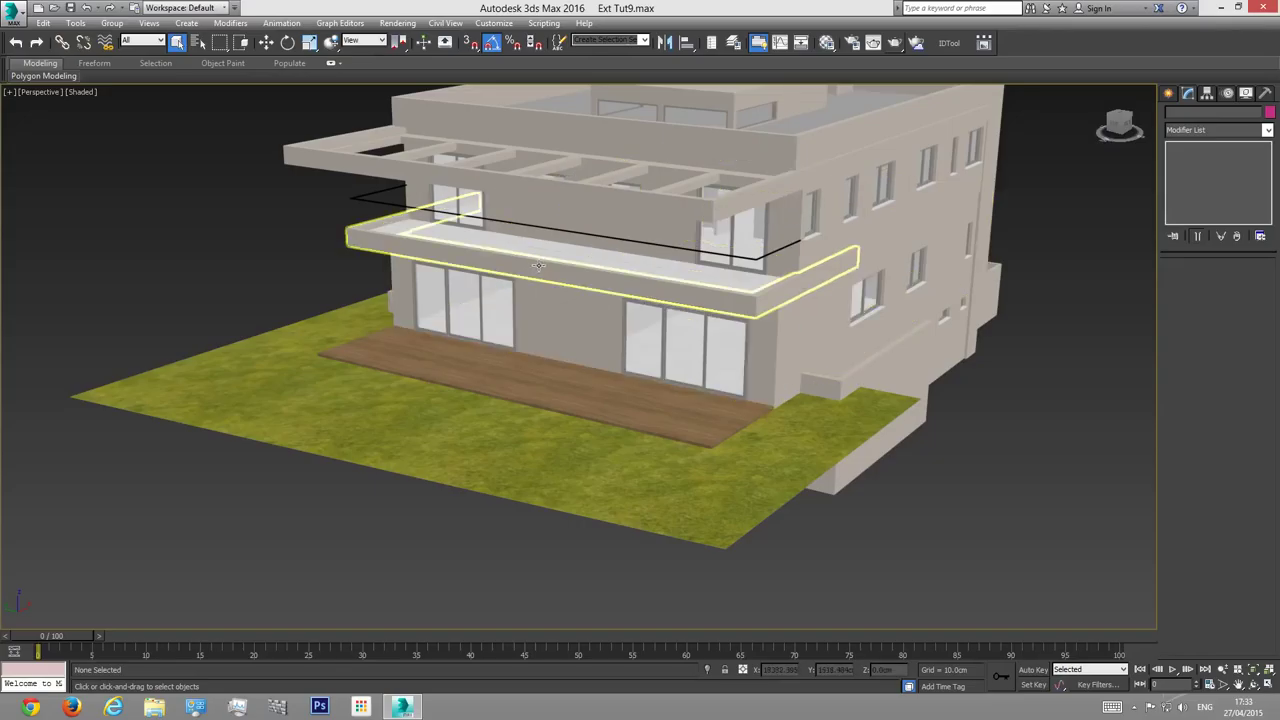
middle_click_drag(822, 302, 838, 327)
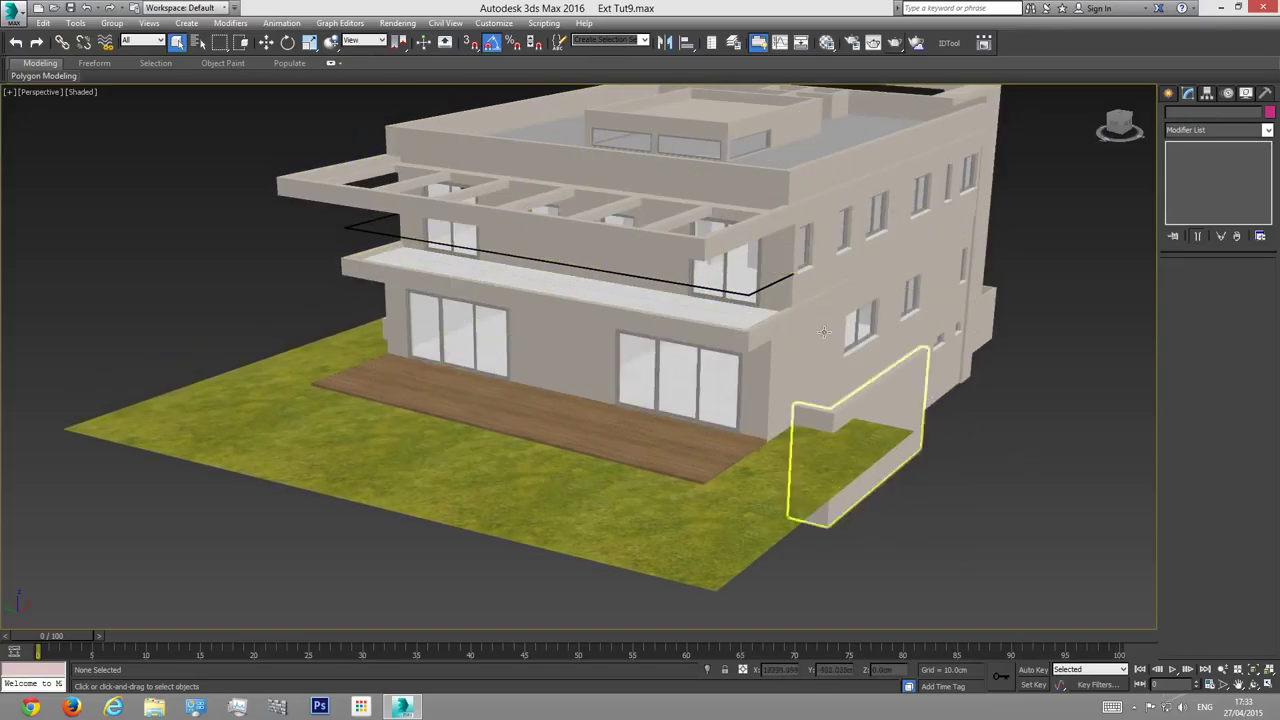
middle_click_drag(781, 270, 779, 278)
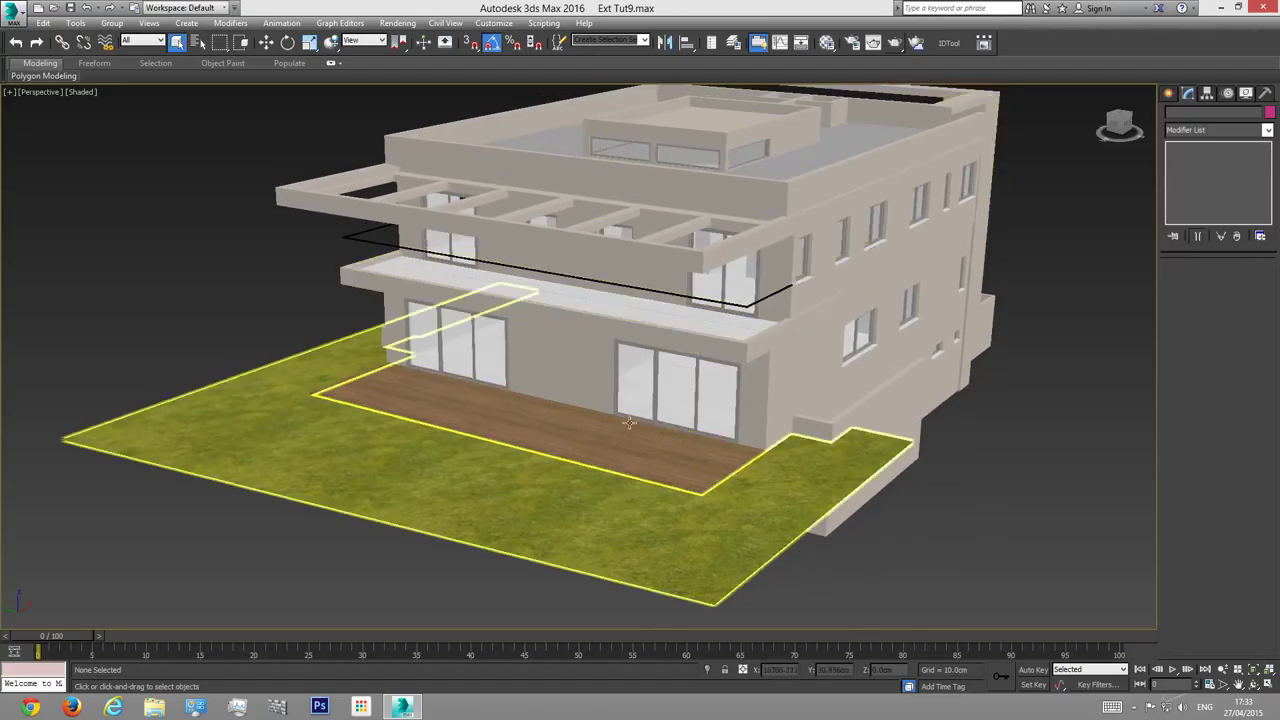
scroll(640, 420, "down", 3)
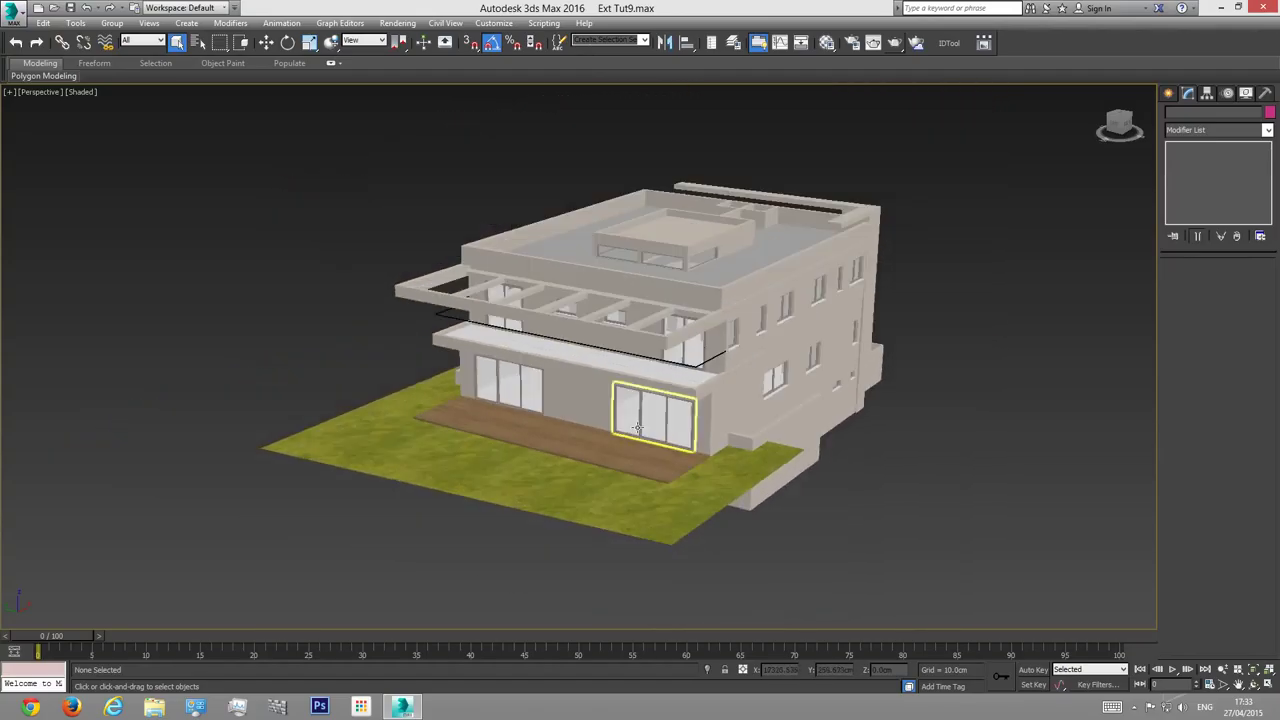
Step: Review Render Setup (Adaptive sampler, Area filter 1.5), then pan the building up-left
left_click(851, 43)
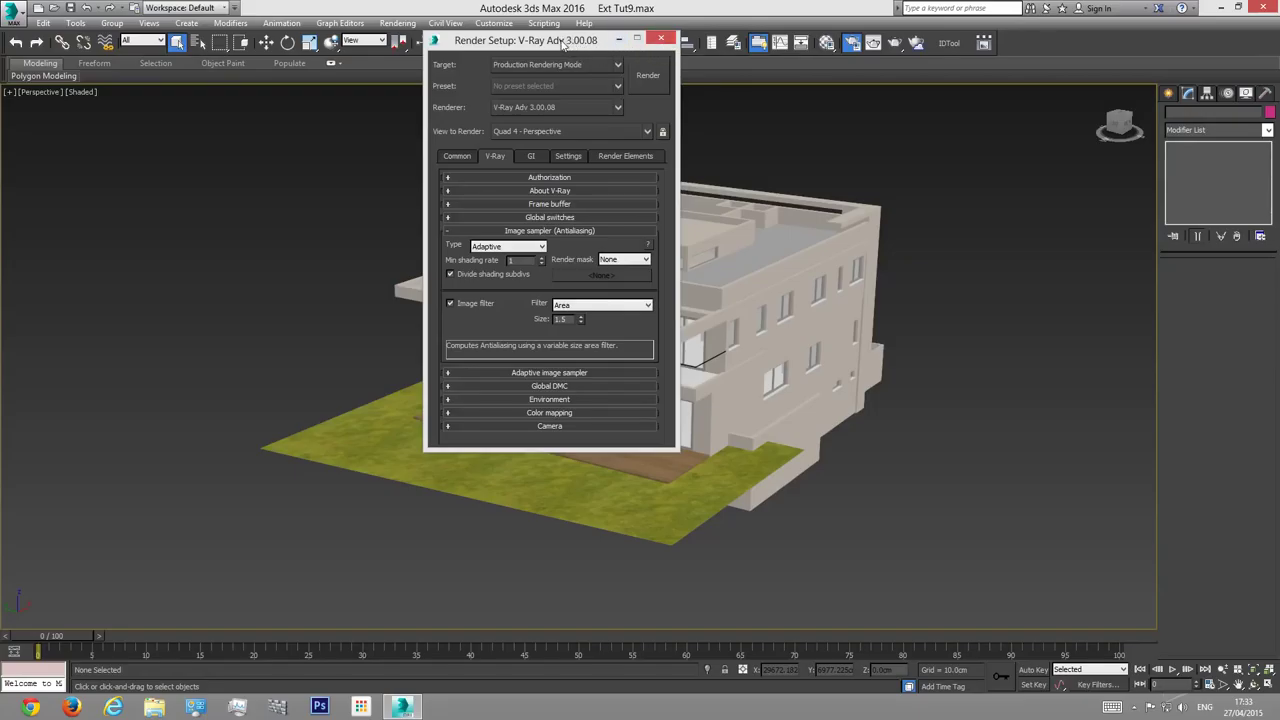
left_click(660, 38)
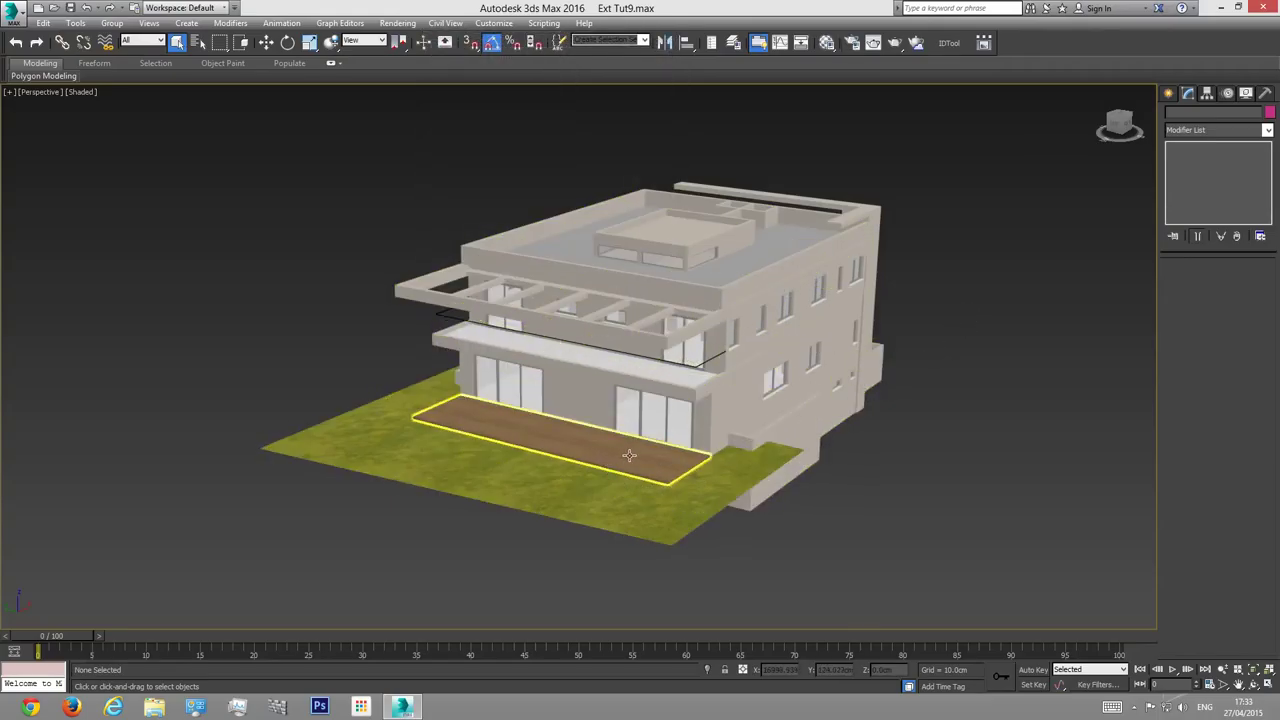
middle_click_drag(614, 468, 573, 431)
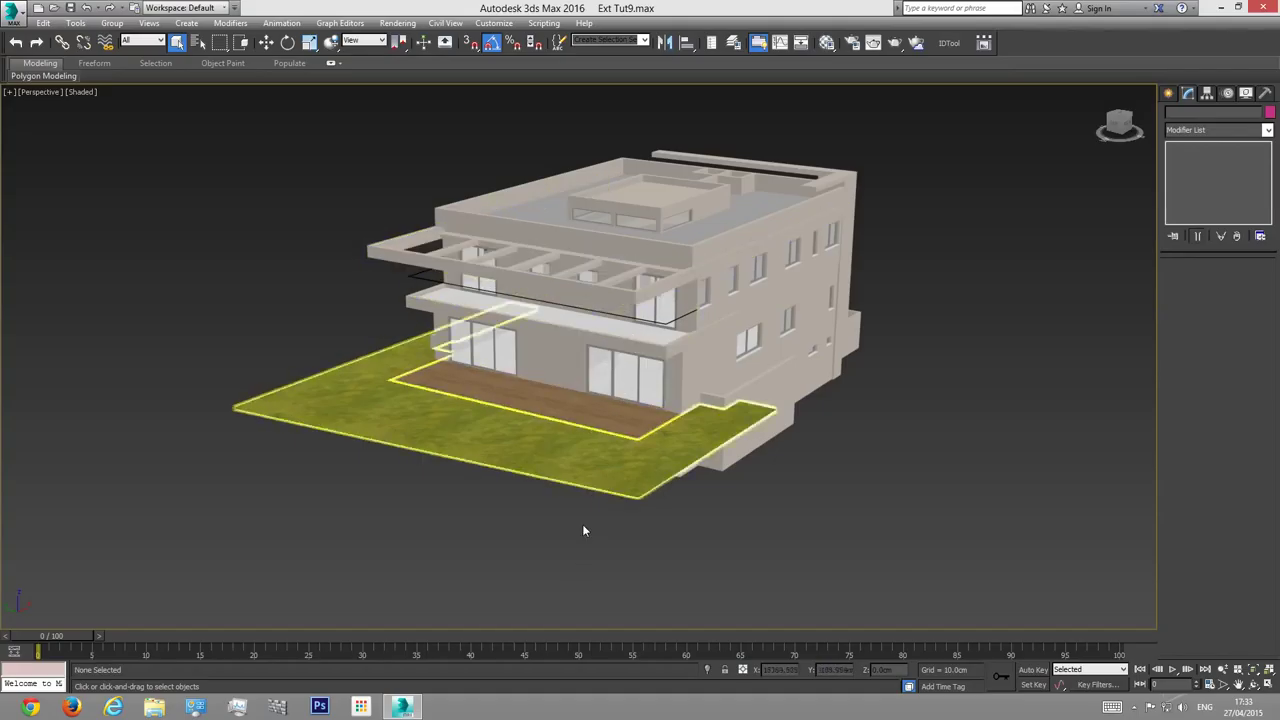
Step: Switch to Top view and pick VRayPhysicalCamera from the VRay camera types
key("t")
scroll(598, 435, "down", 6)
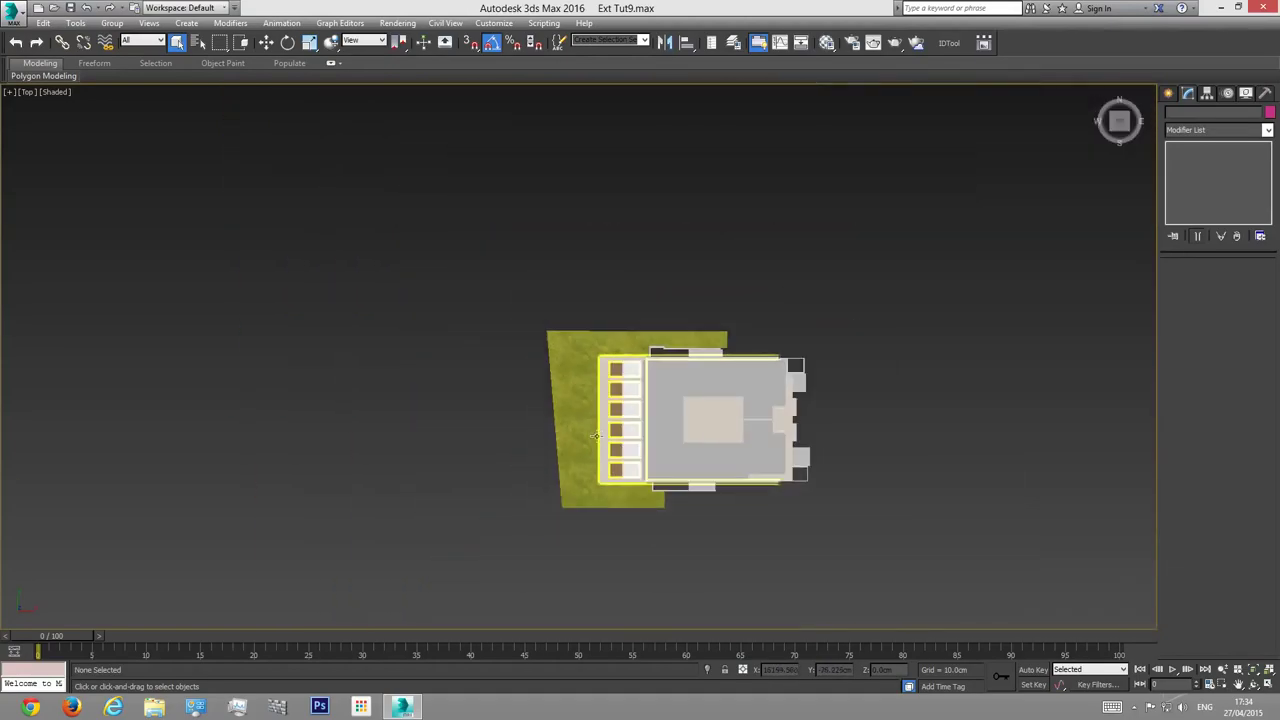
scroll(598, 435, "up", 2)
left_click(1168, 92)
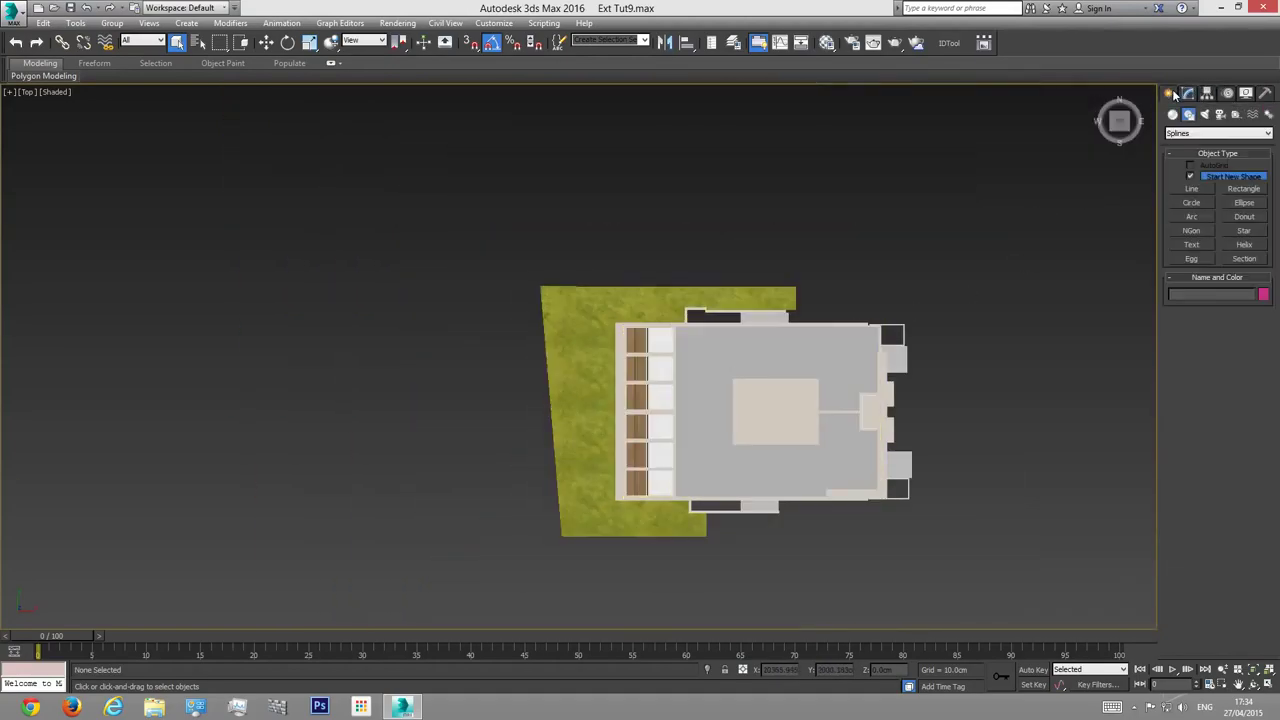
left_click(1220, 114)
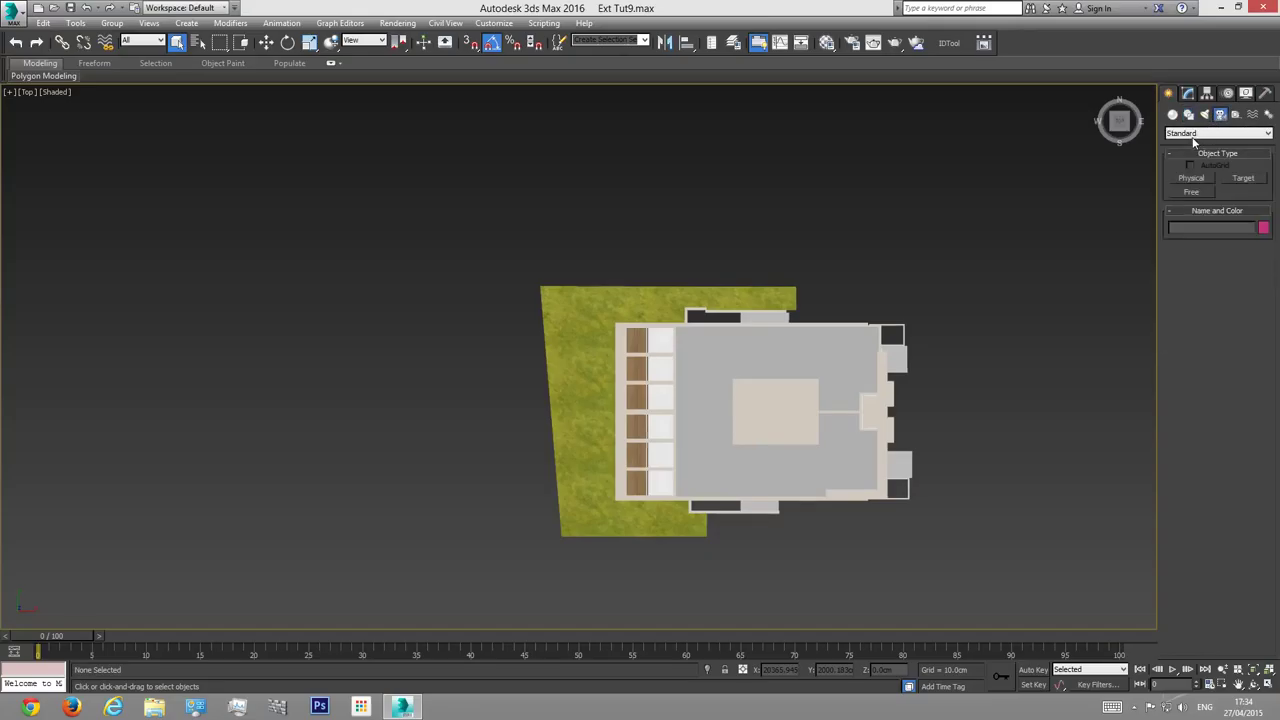
left_click(1190, 134)
left_click(1184, 154)
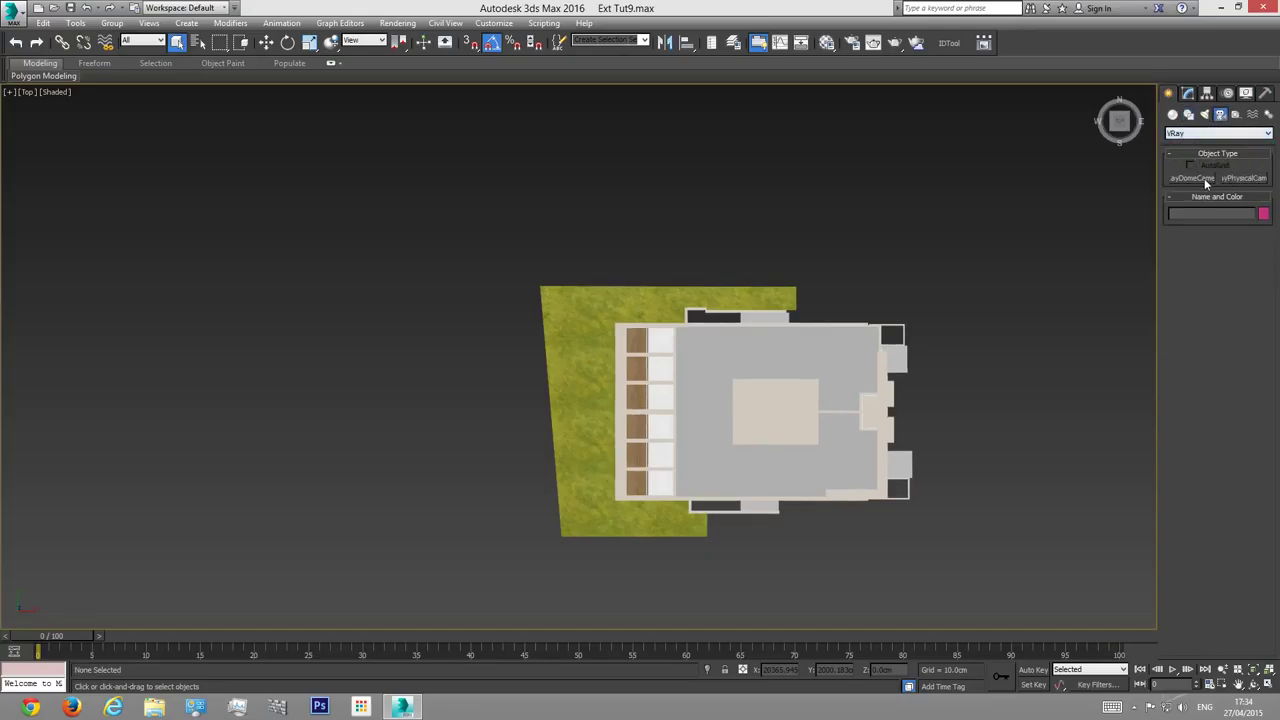
left_click(1241, 178)
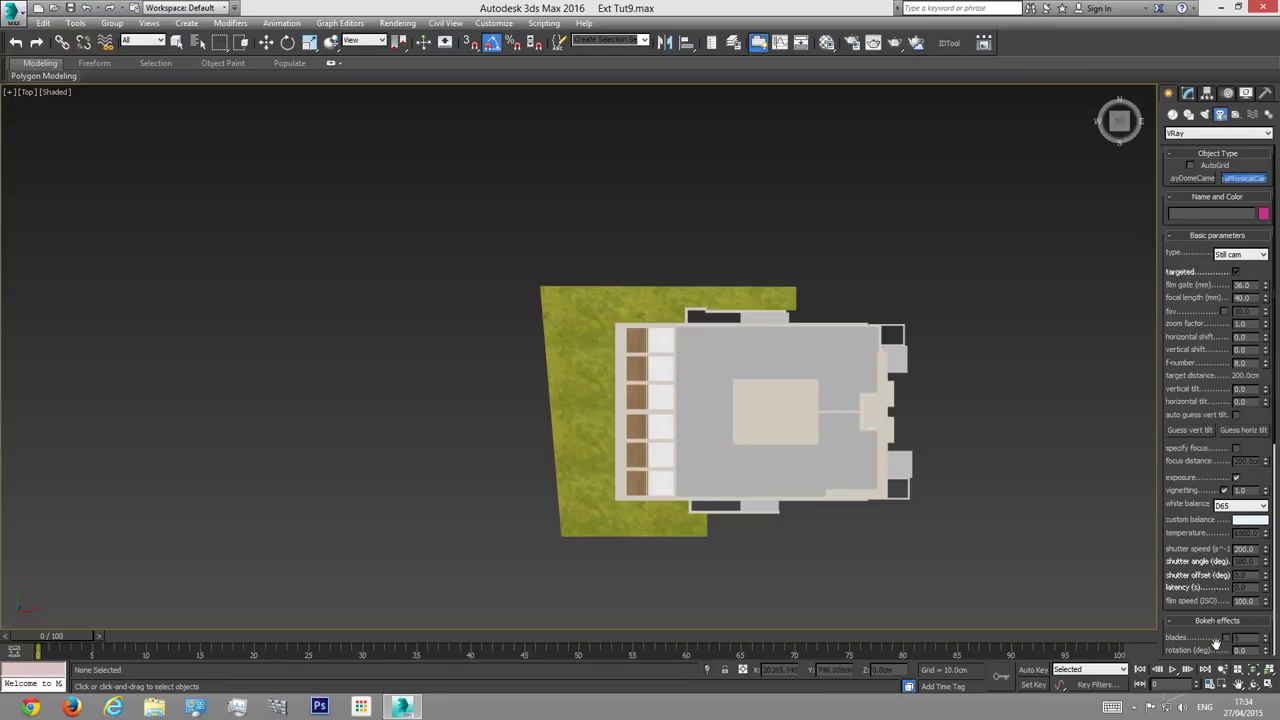
Step: Place VRayCam001 left of the lawn with its target aimed at the house
left_click_drag(1248, 448, 1220, 5)
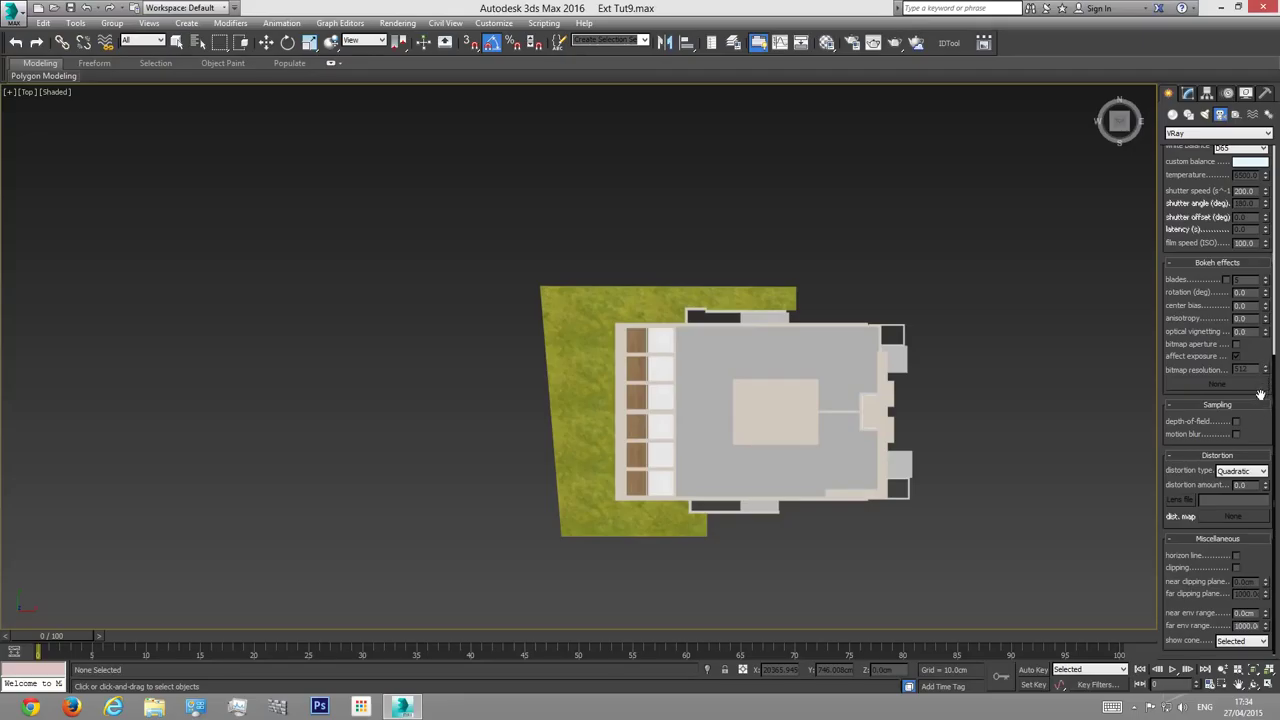
left_click_drag(1262, 388, 1255, 574)
scroll(1254, 360, "up", 5)
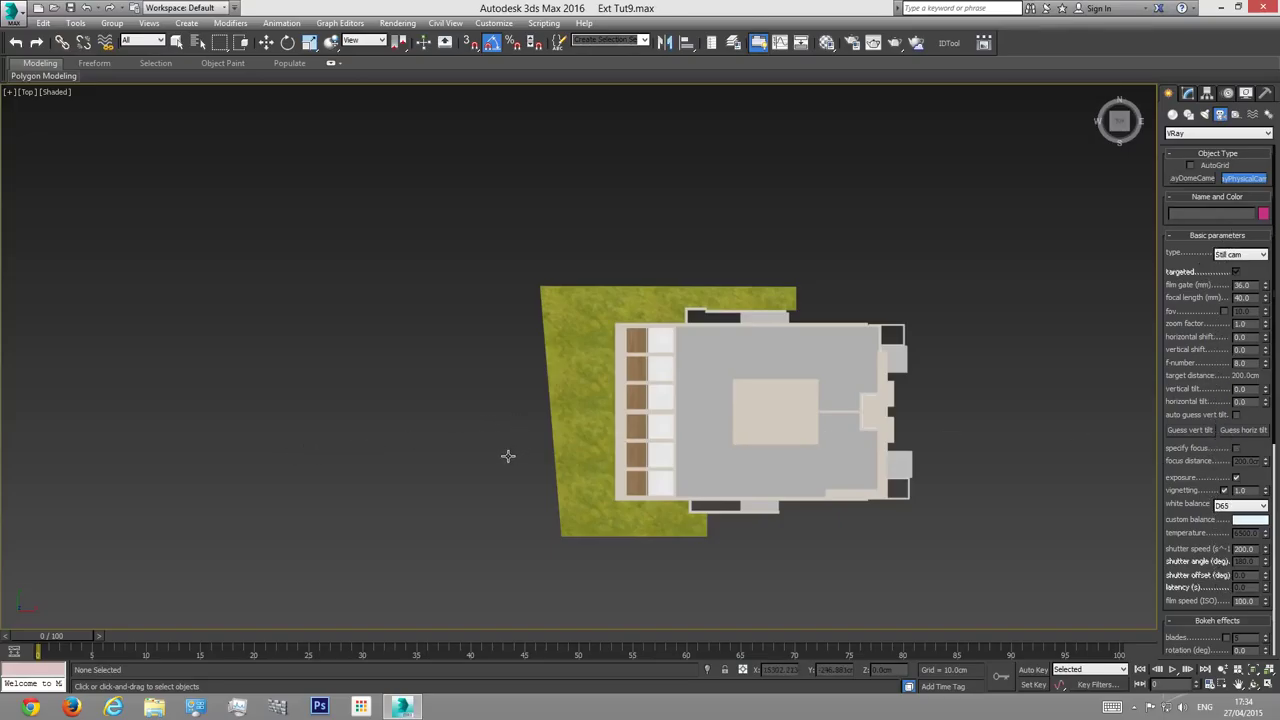
left_click_drag(490, 478, 769, 406)
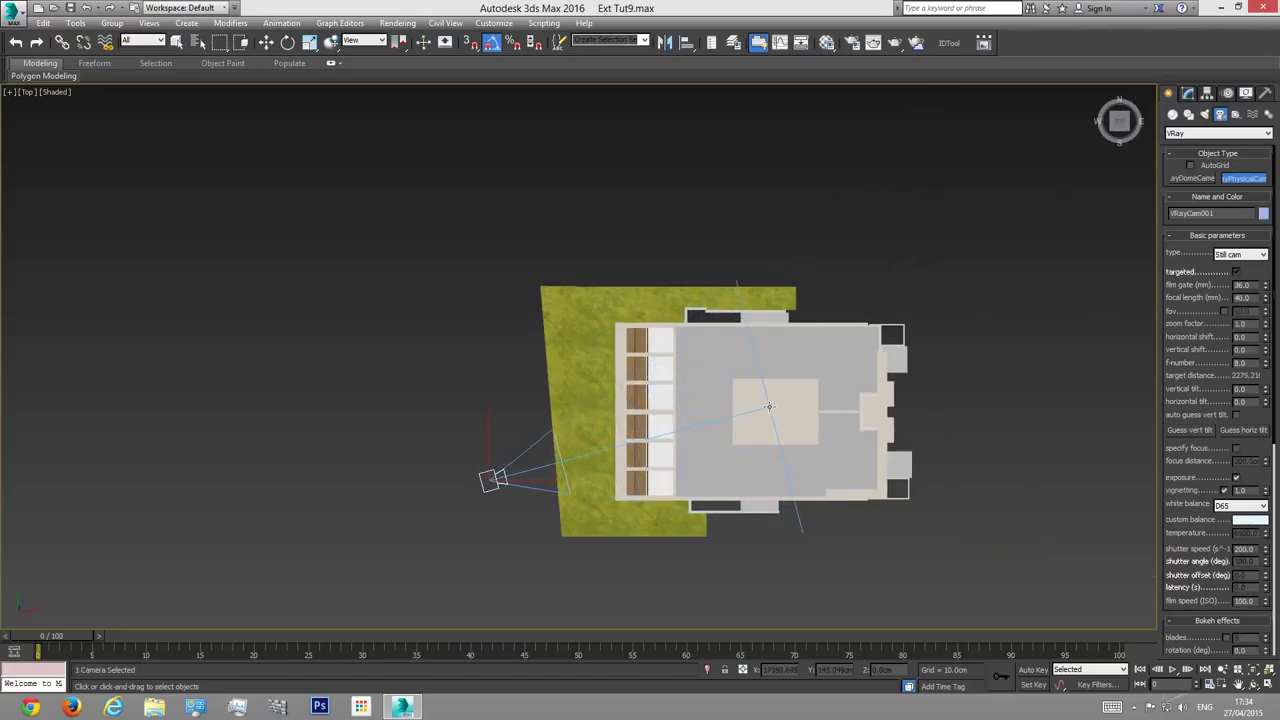
Step: Finish camera creation and show the Front view in wireframe
right_click(618, 304)
key("f")
scroll(469, 424, "down", 5)
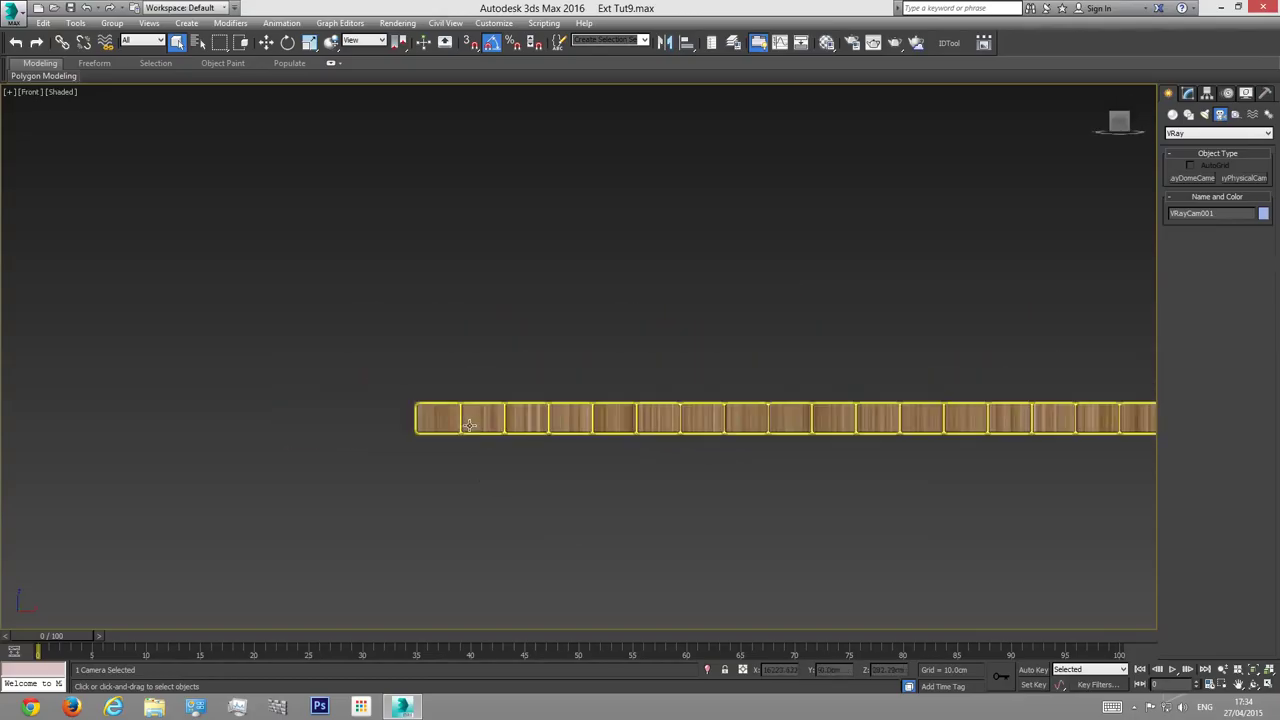
scroll(469, 425, "down", 5)
right_click(337, 440)
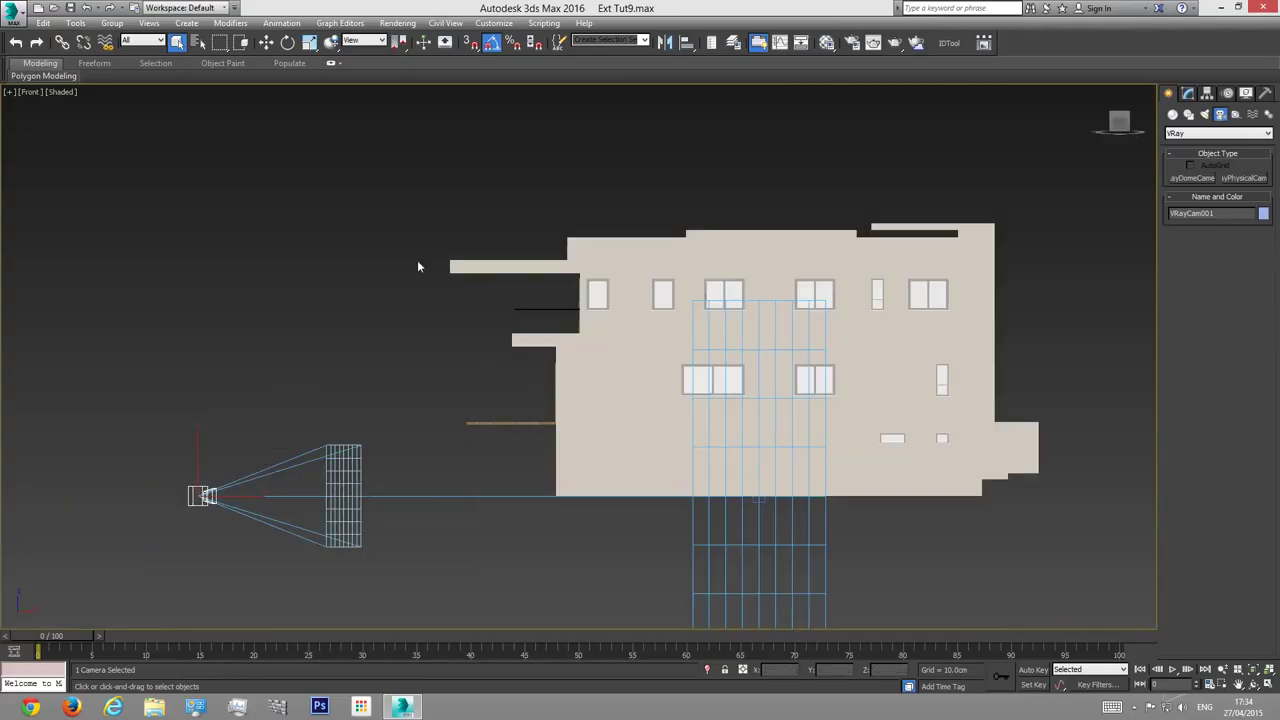
key("F3")
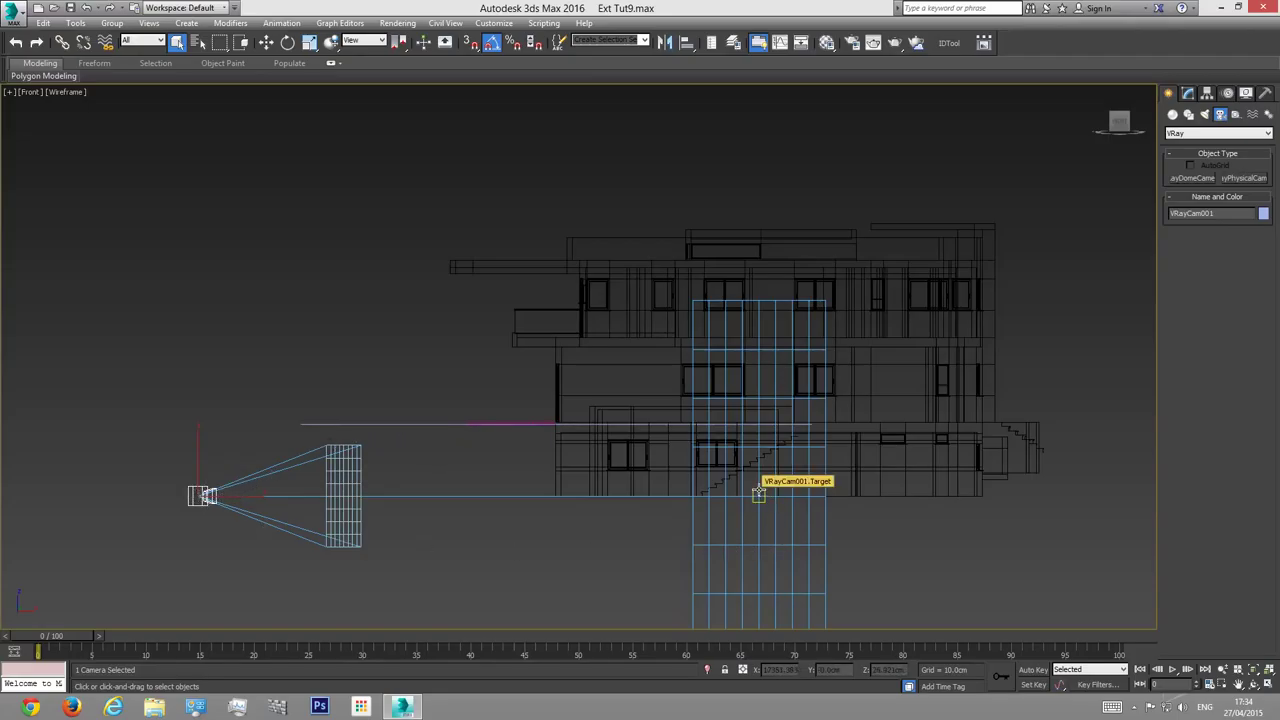
Step: Raise VRayCam001 and its target to about 400 cm, then view through the camera shaded
left_click(759, 493)
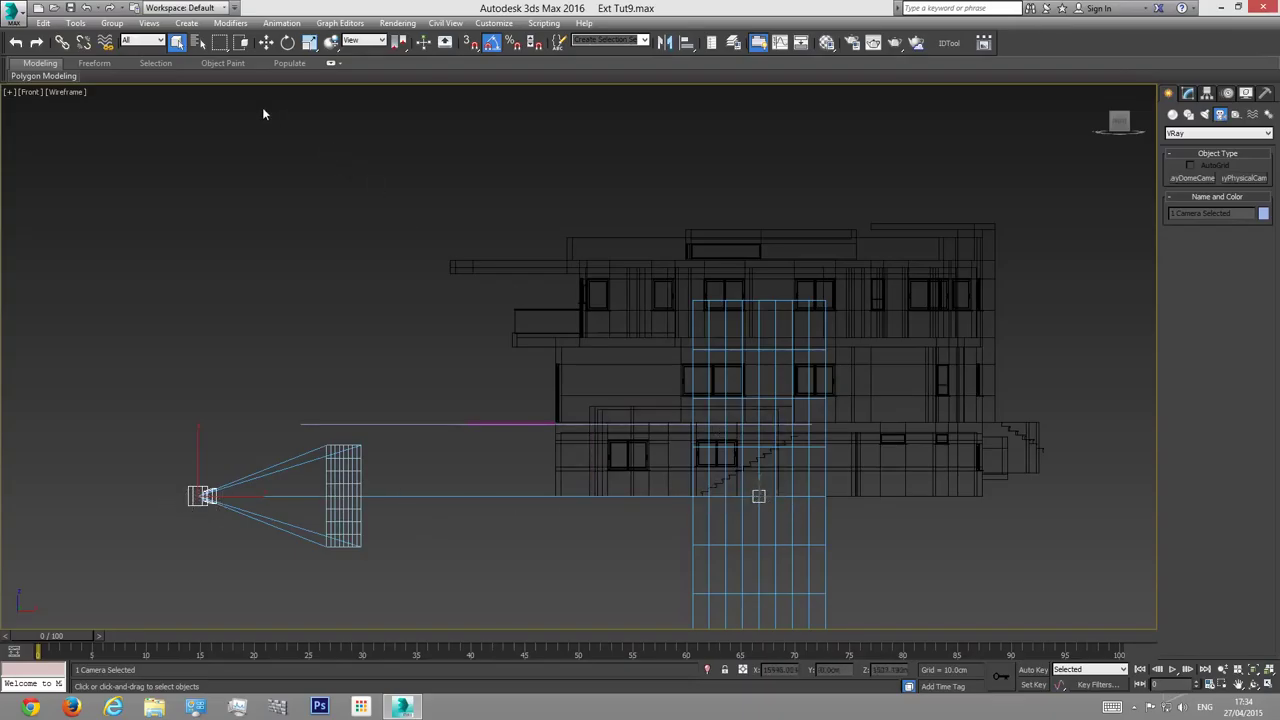
left_click(266, 42)
left_click_drag(472, 467, 473, 366)
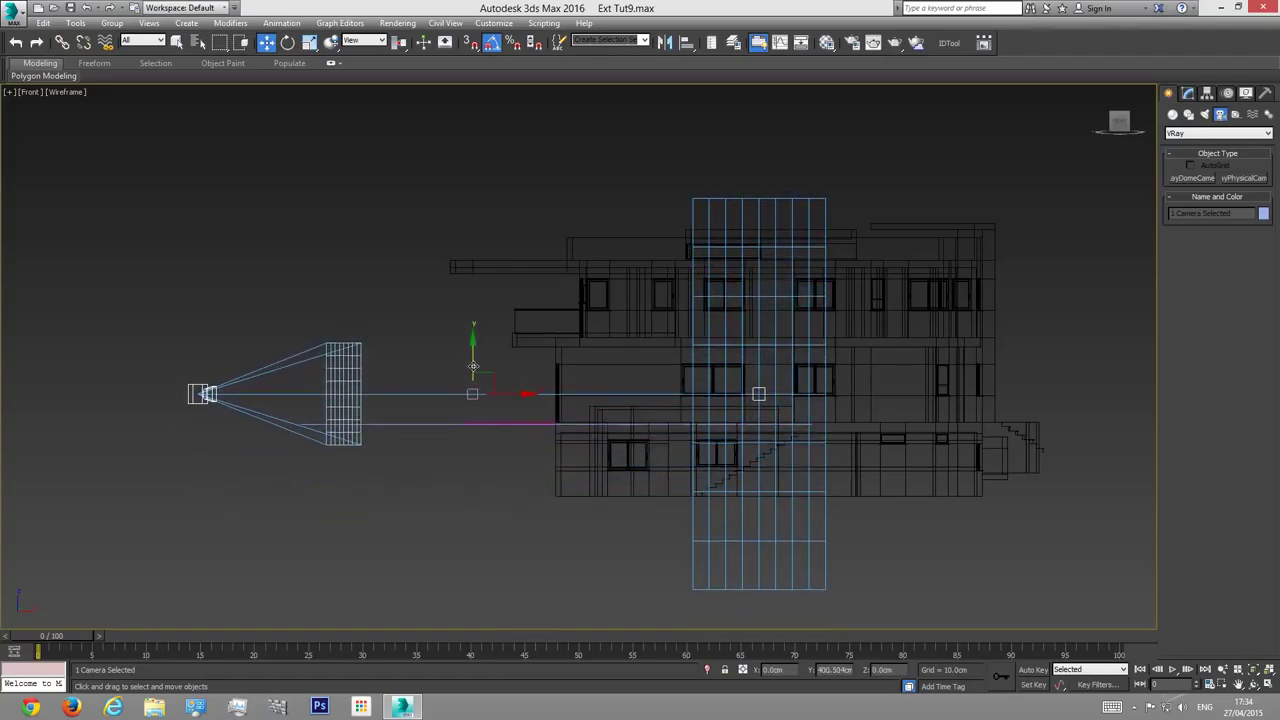
left_click(350, 246)
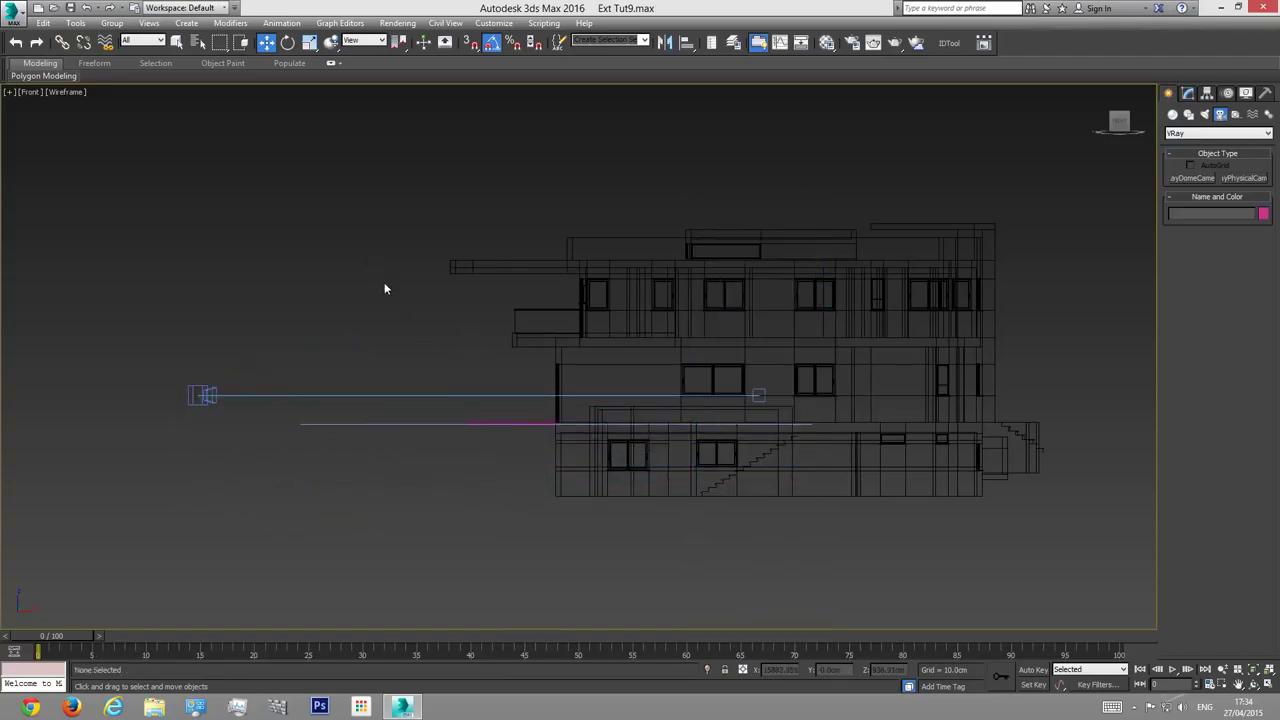
key("c")
key("F3")
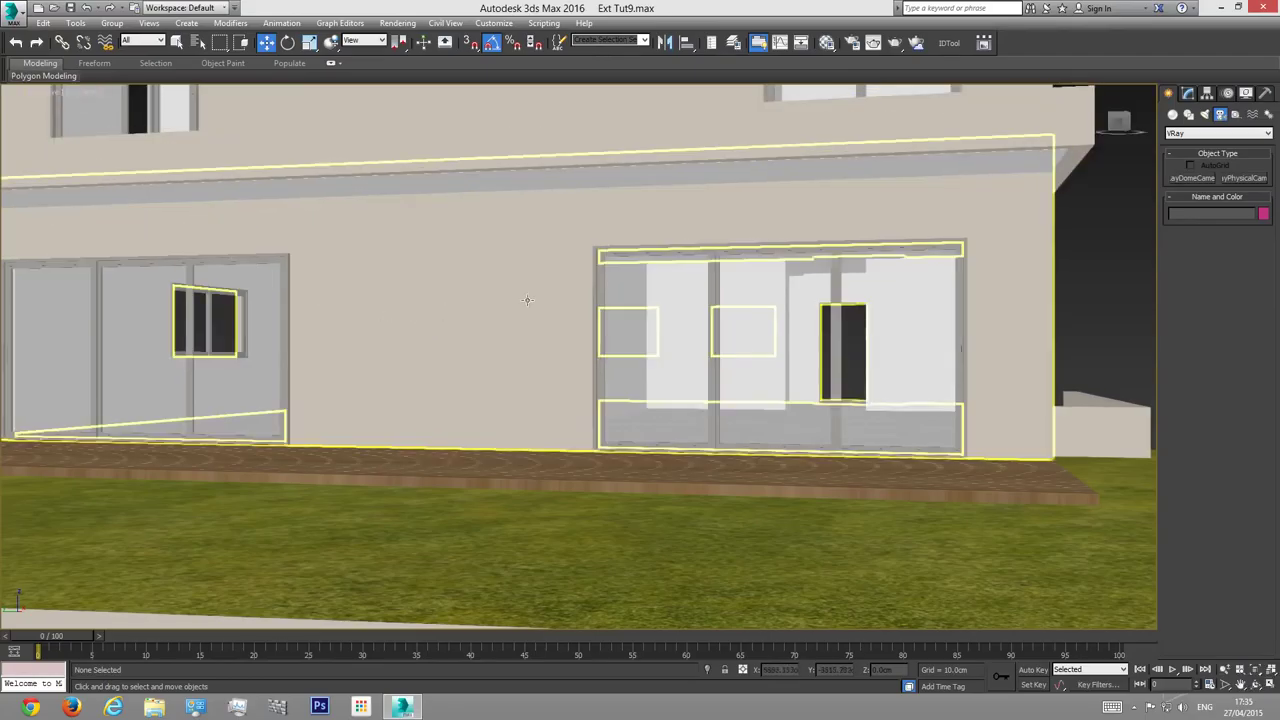
Step: Orbit the perspective view to see the building's side
scroll(573, 388, "down", 10)
scroll(573, 388, "up", 8)
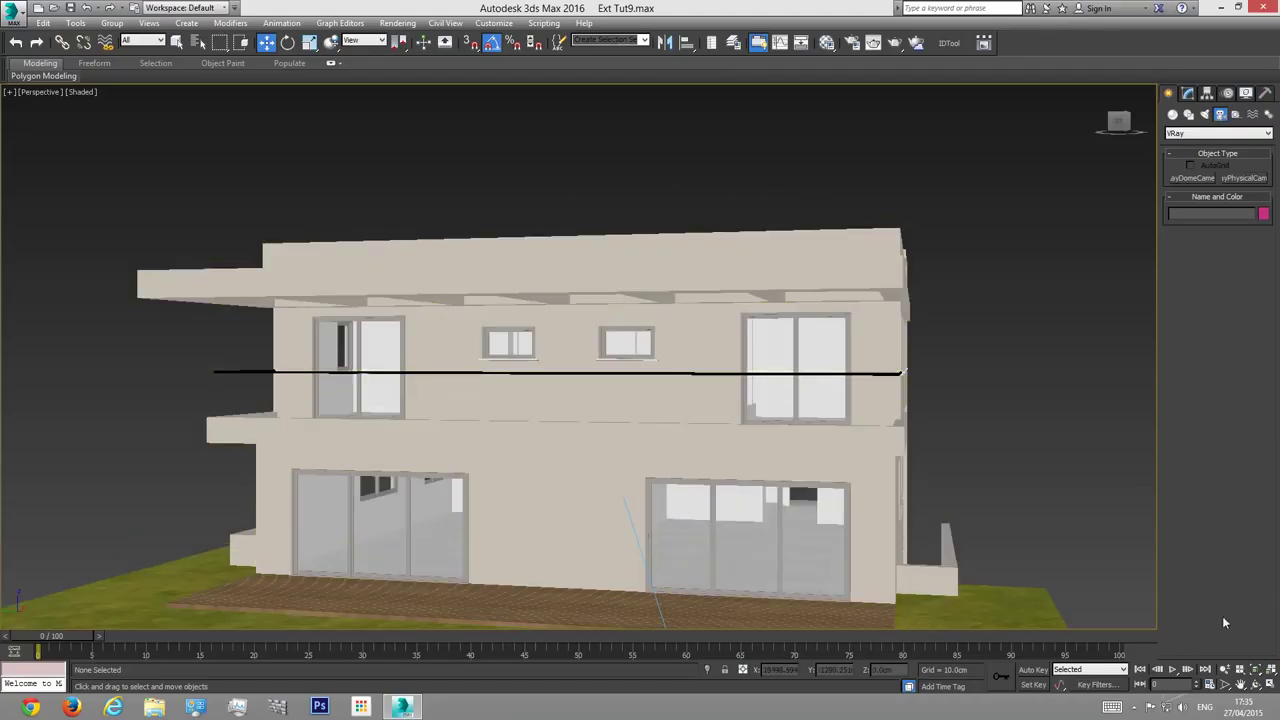
left_click(1255, 684)
left_click_drag(634, 386, 617, 357)
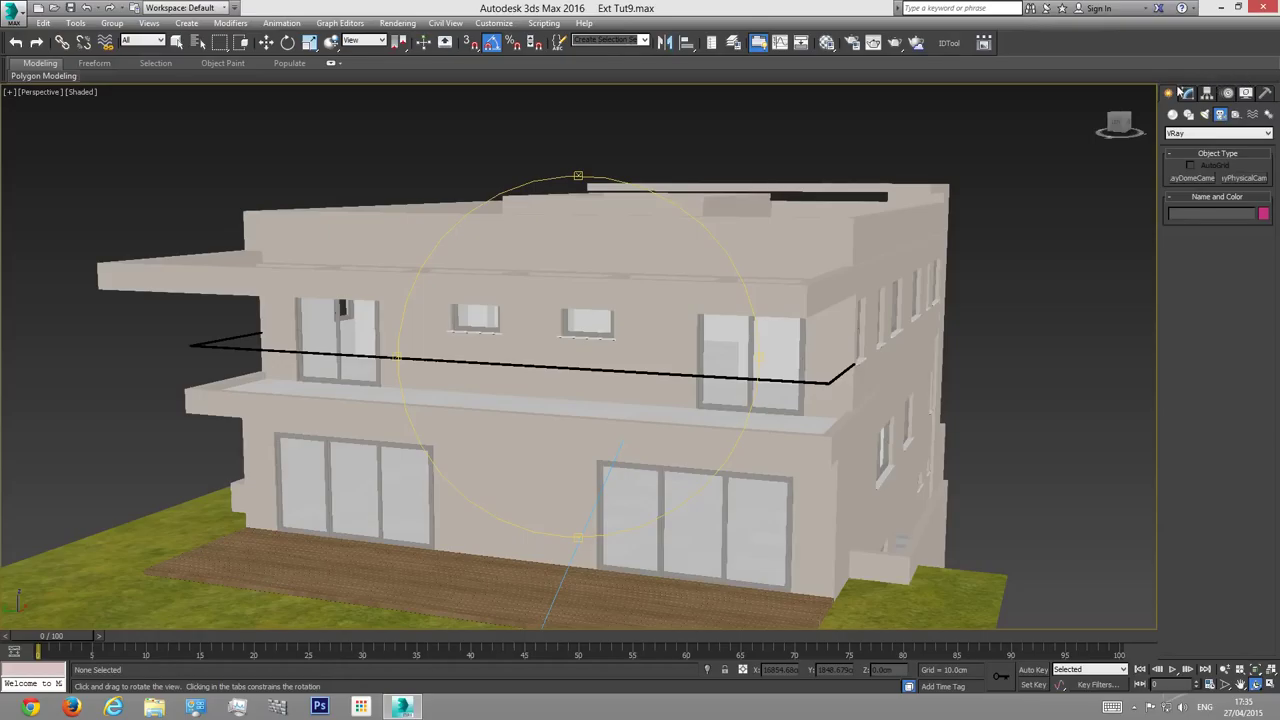
Step: In Render Setup's Common tab, try the HDTV (video) output size preset
left_click(853, 44)
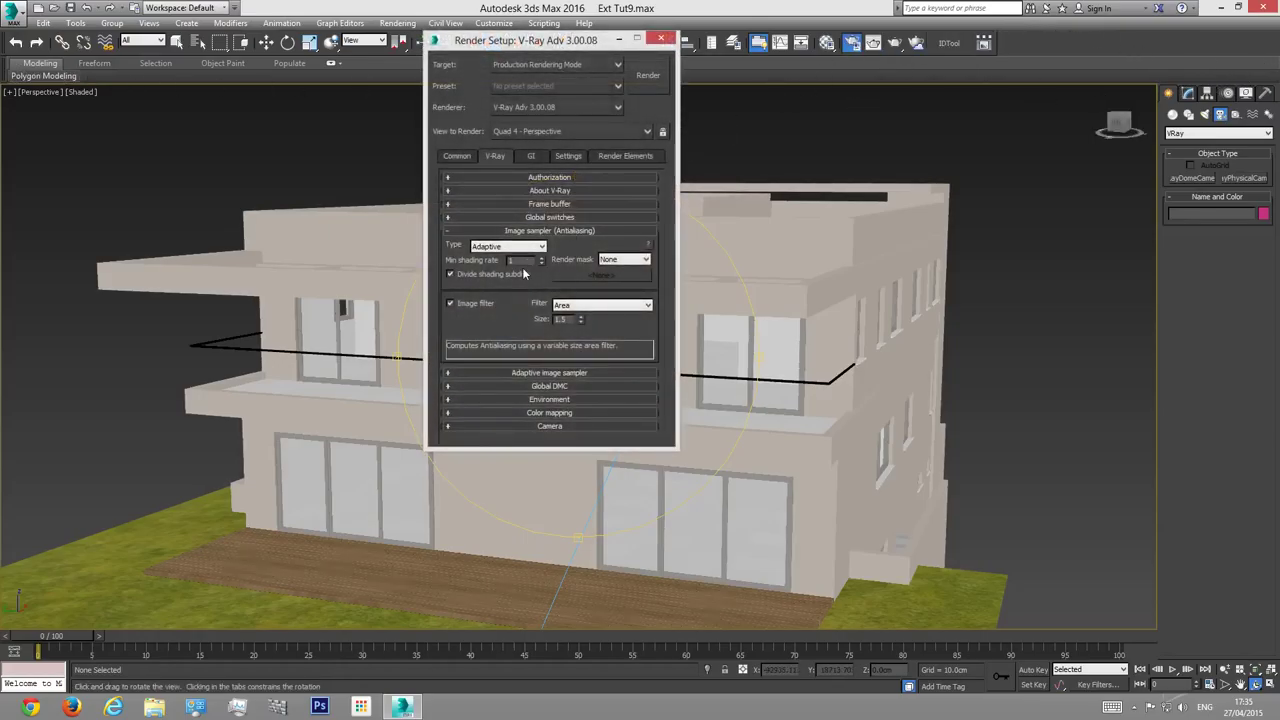
left_click(457, 156)
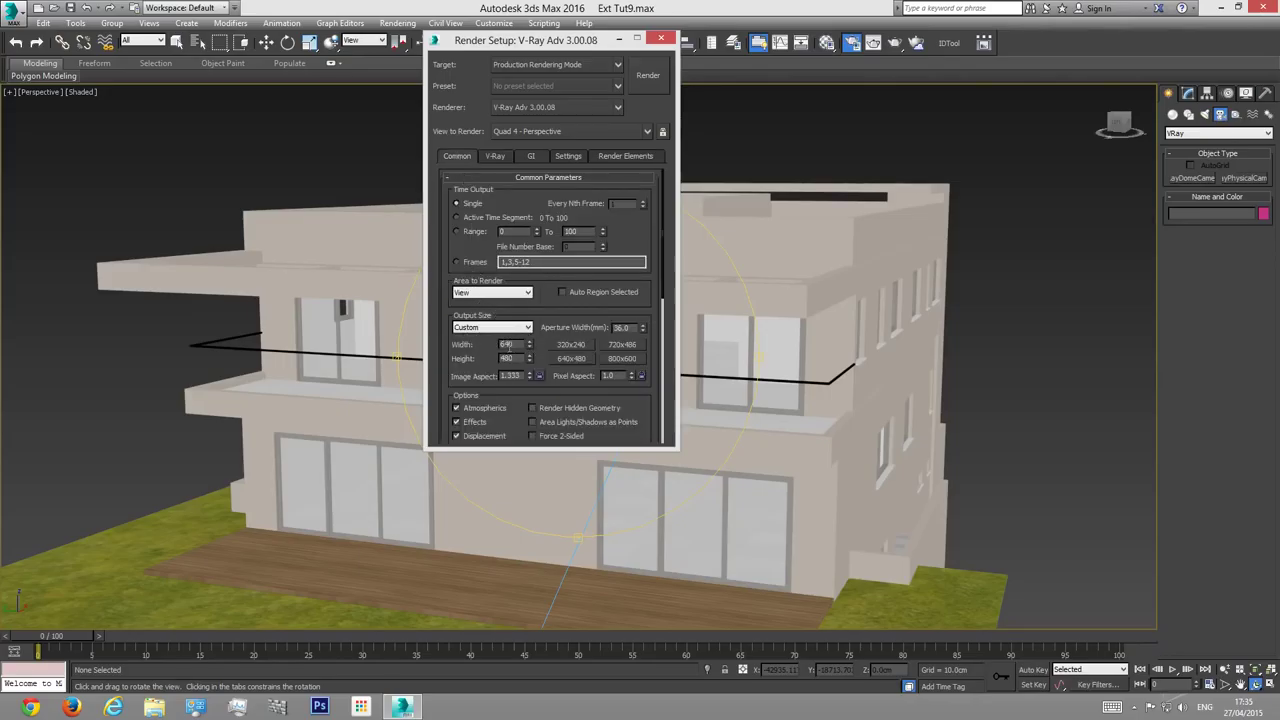
double_click(508, 358)
double_click(508, 344)
left_click(475, 330)
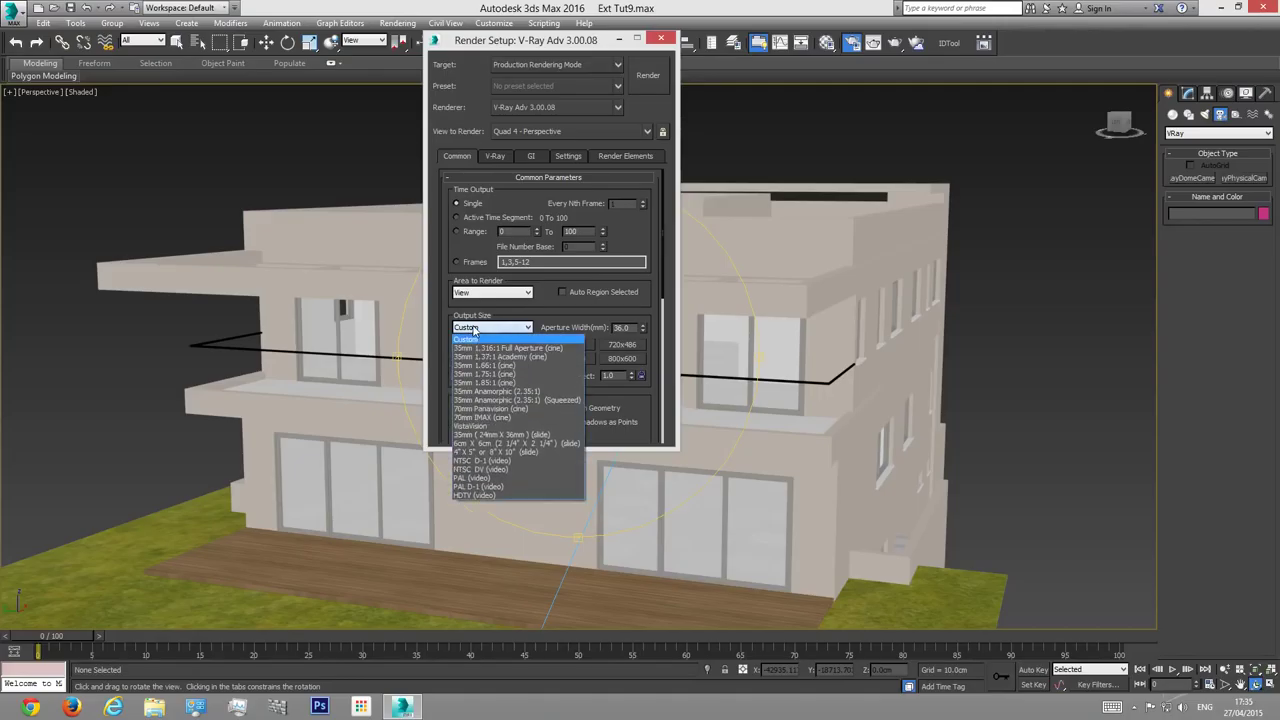
left_click(479, 496)
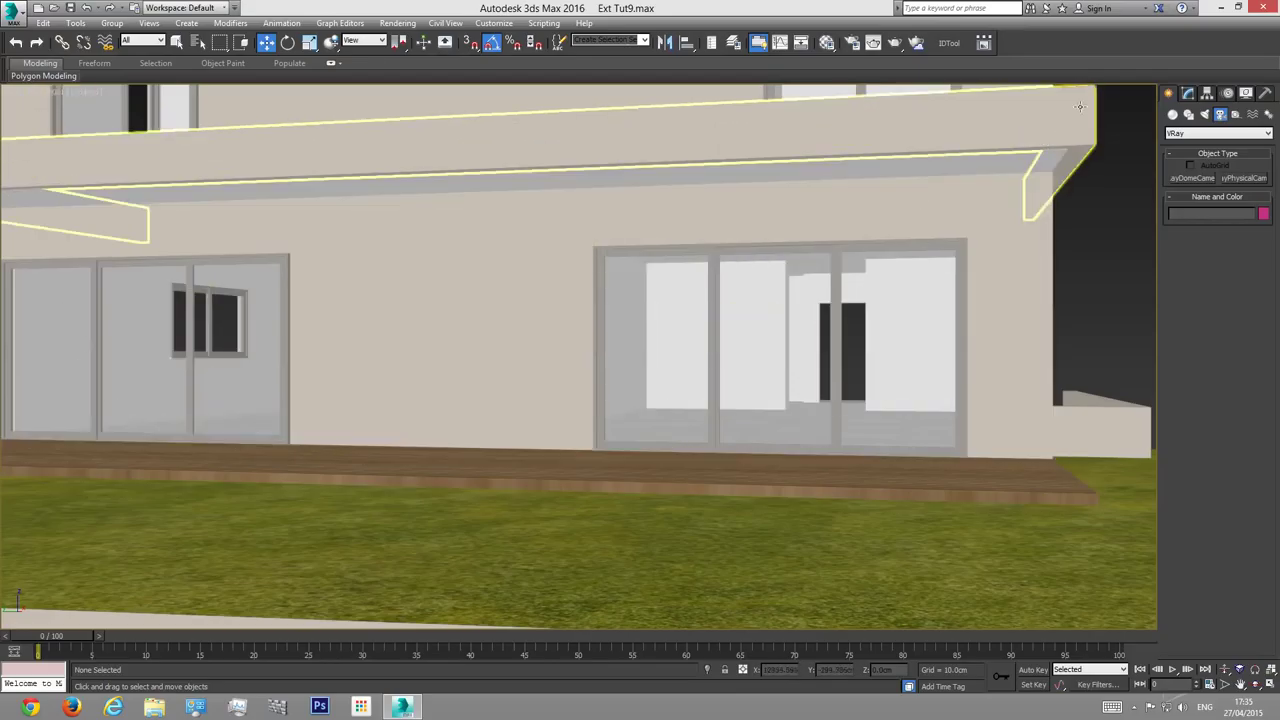
Step: Return the Output Size to Custom 640 × 480
left_click(853, 45)
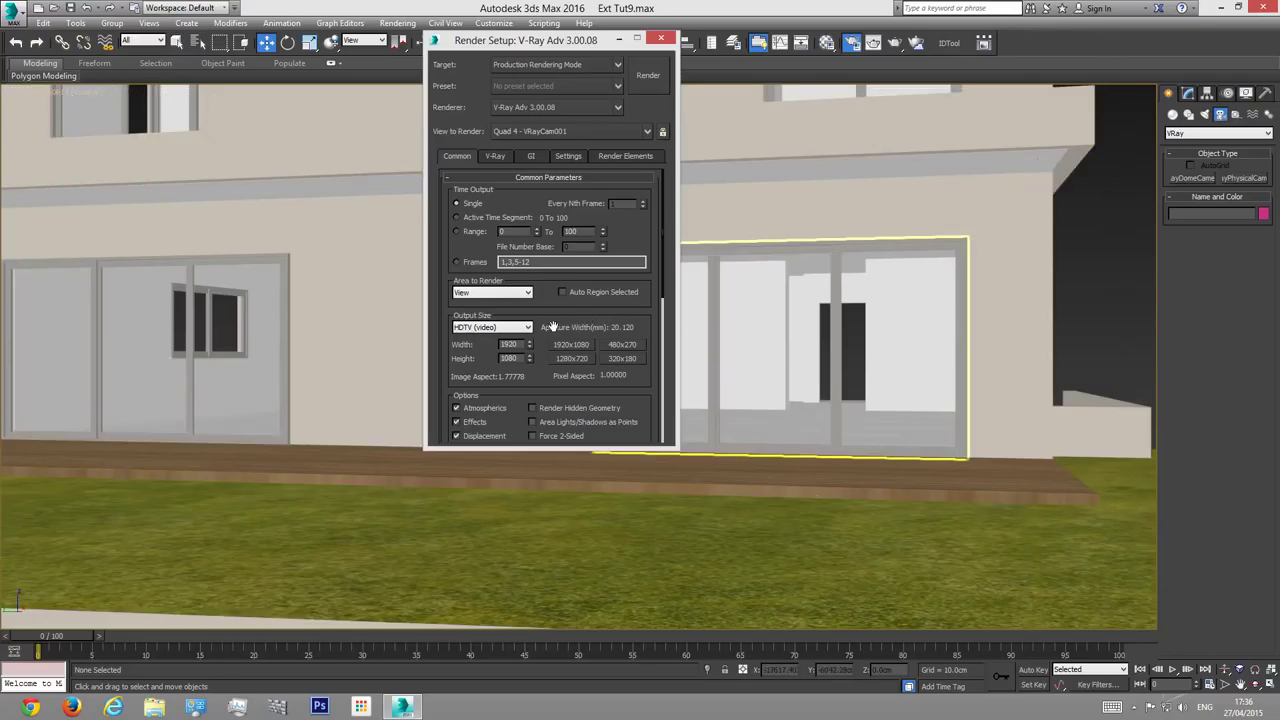
left_click(488, 329)
left_click(468, 339)
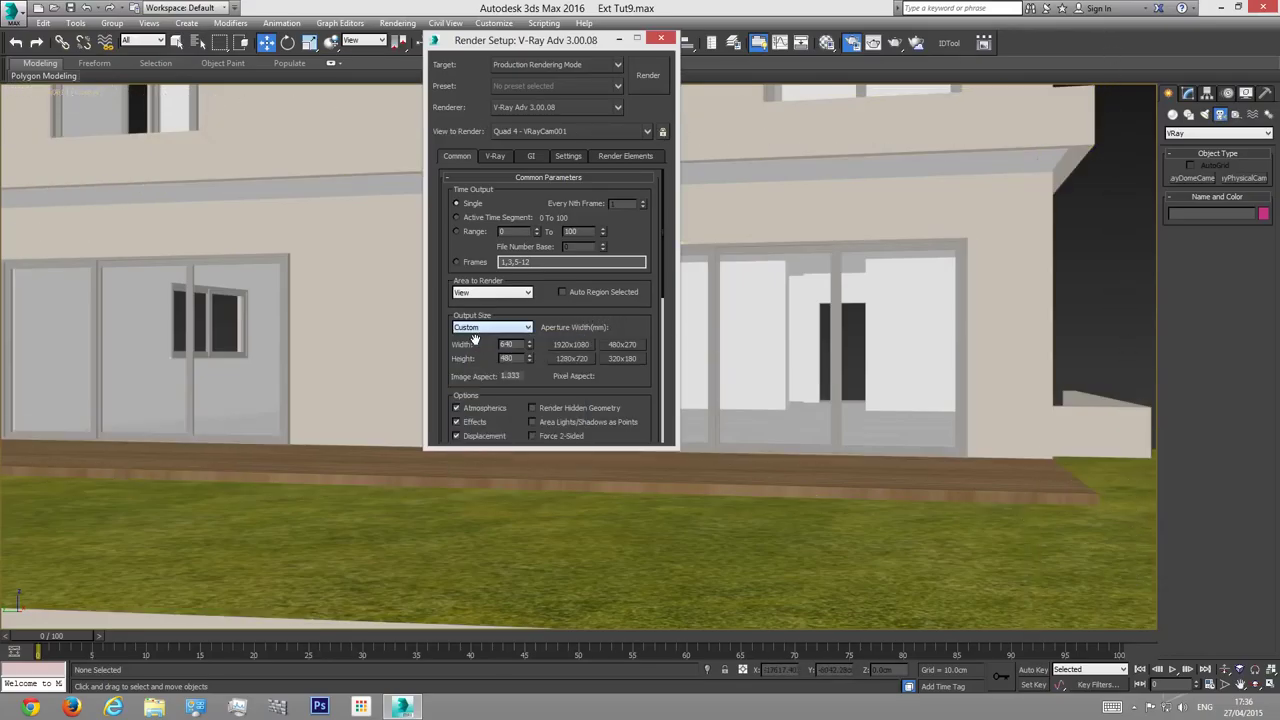
double_click(508, 358)
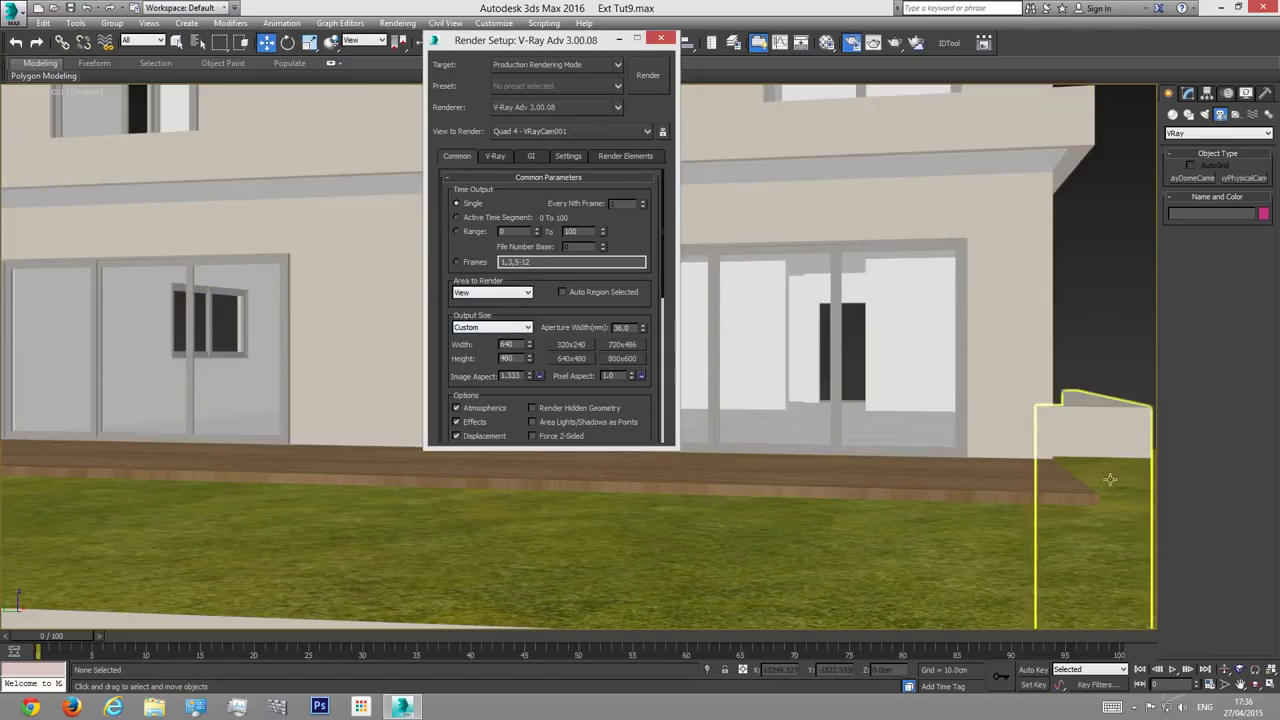
left_click(40, 98)
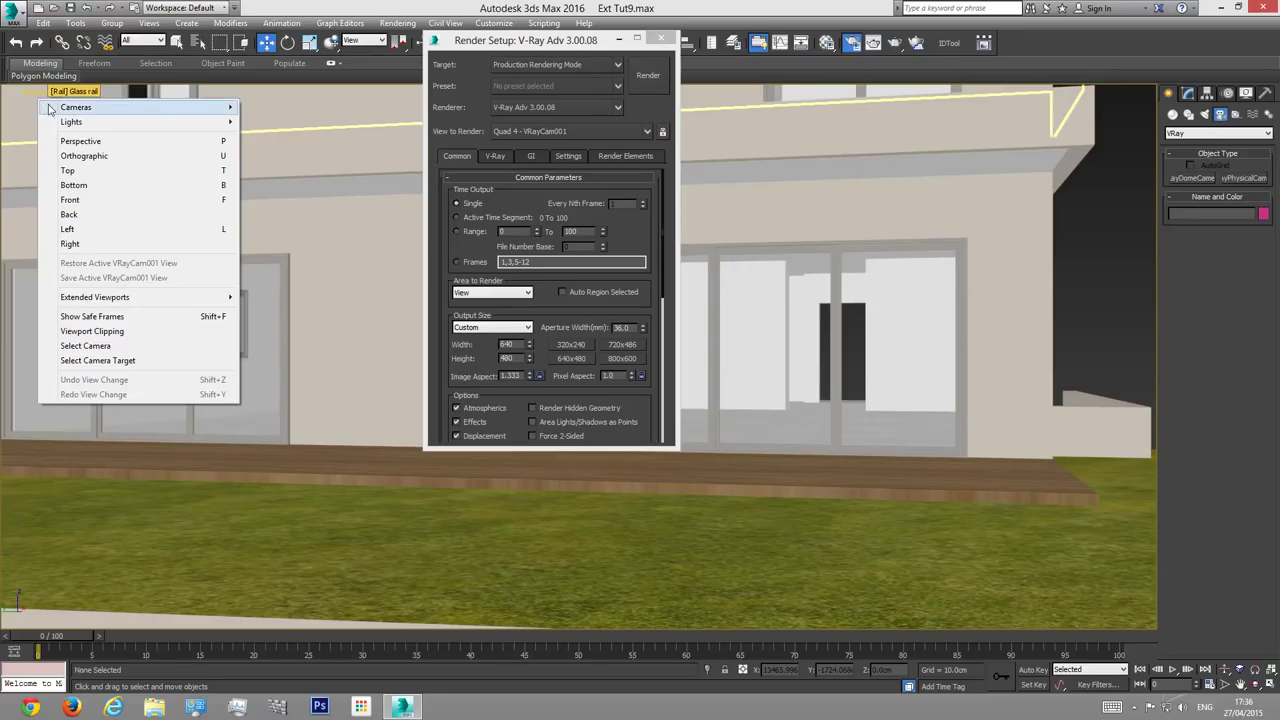
Step: Show safe frames in the camera view and set output size to HDTV (video) 1920×1080
left_click(92, 316)
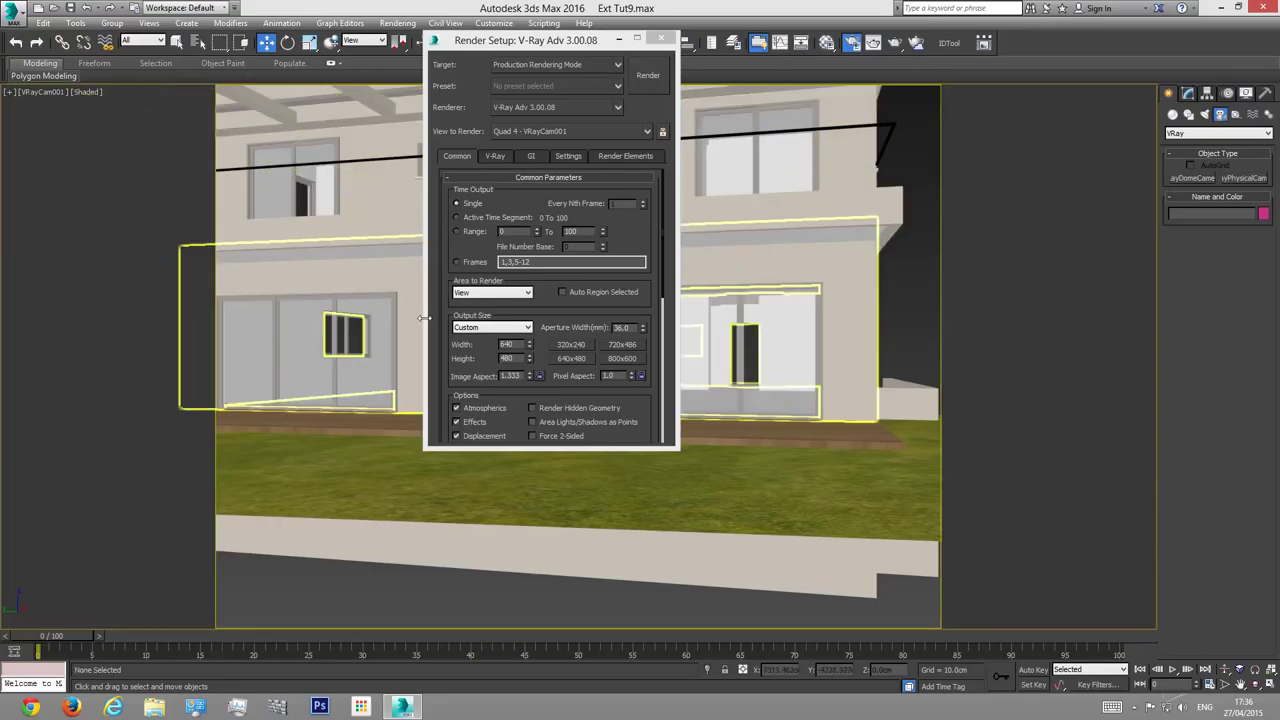
left_click(490, 329)
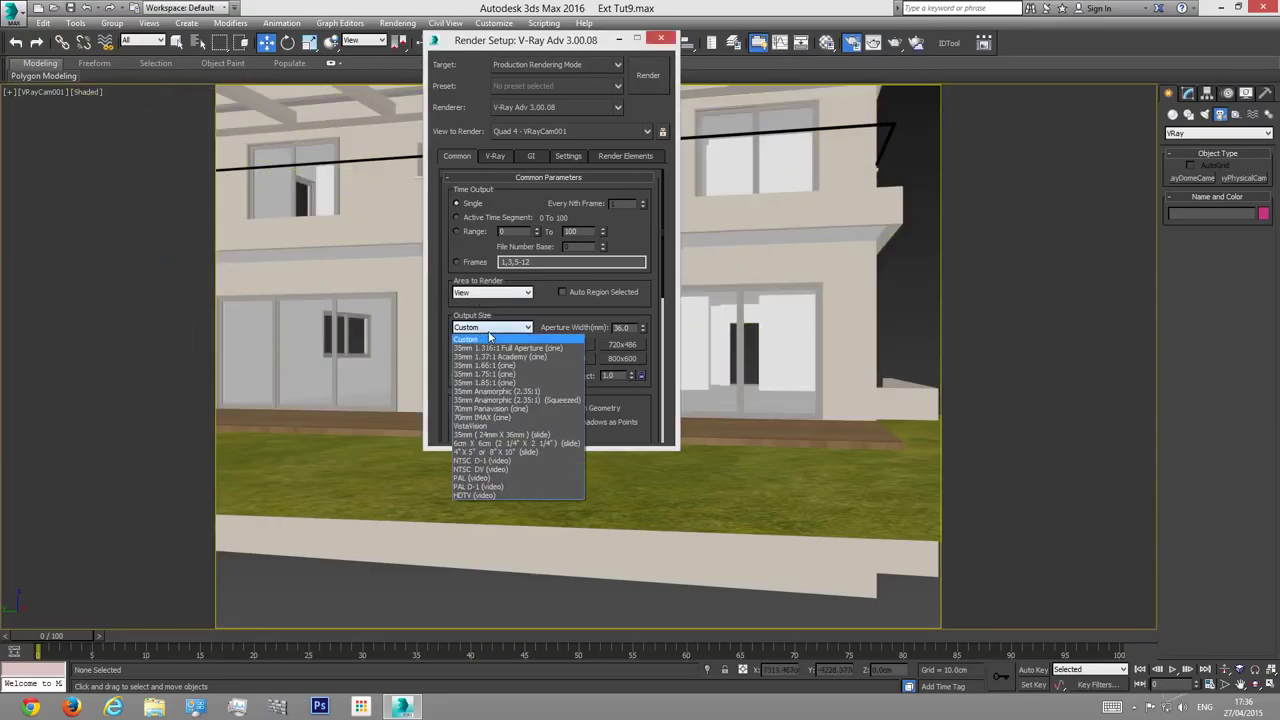
left_click(476, 495)
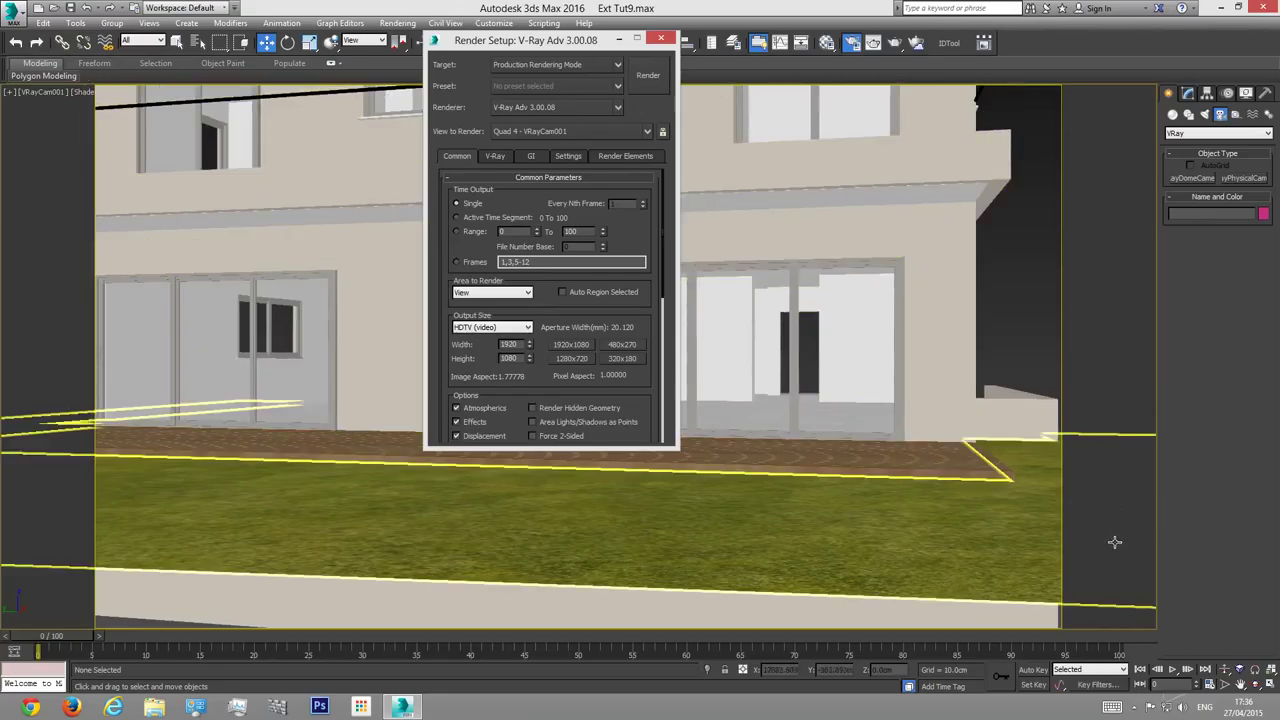
left_click(476, 330)
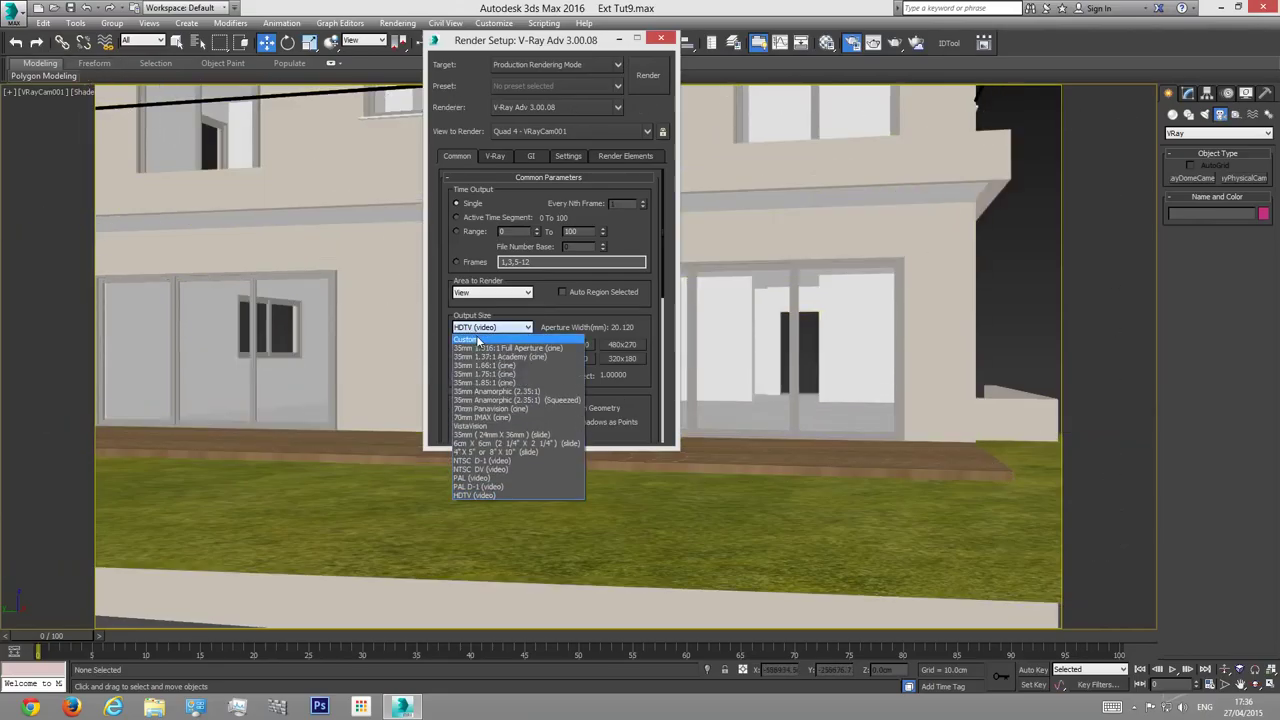
left_click(477, 339)
left_click(484, 331)
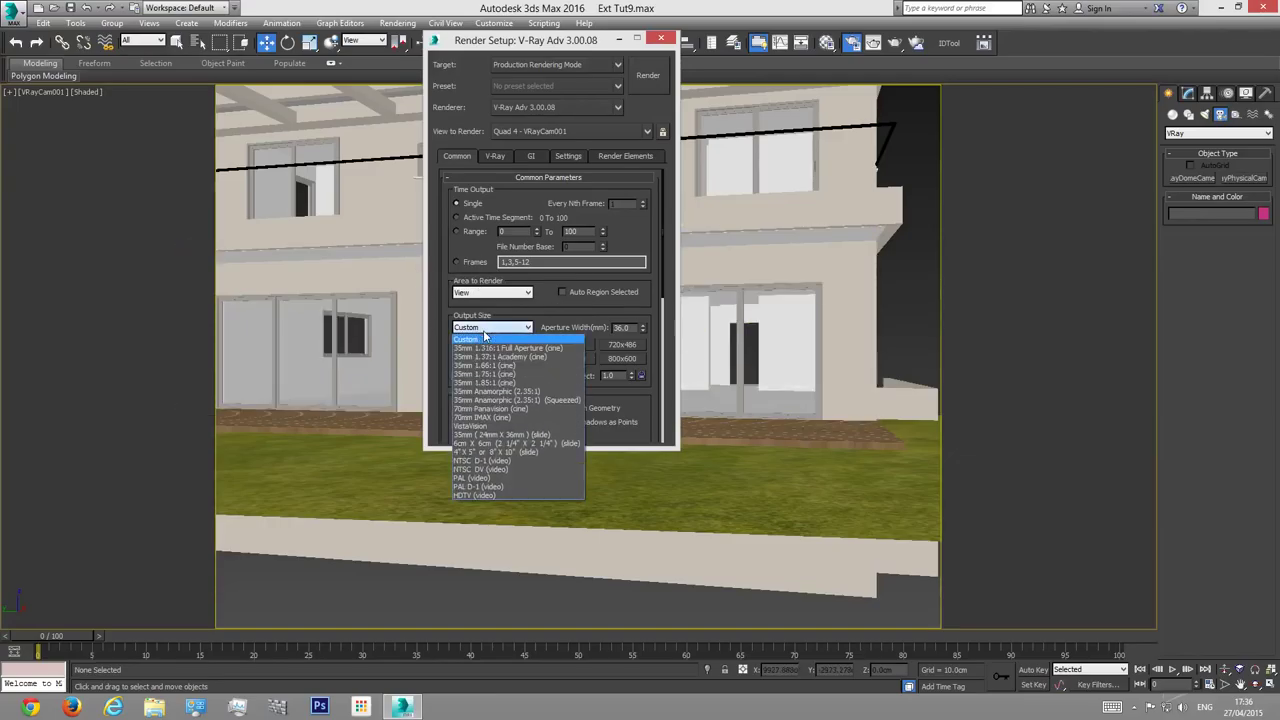
left_click(499, 496)
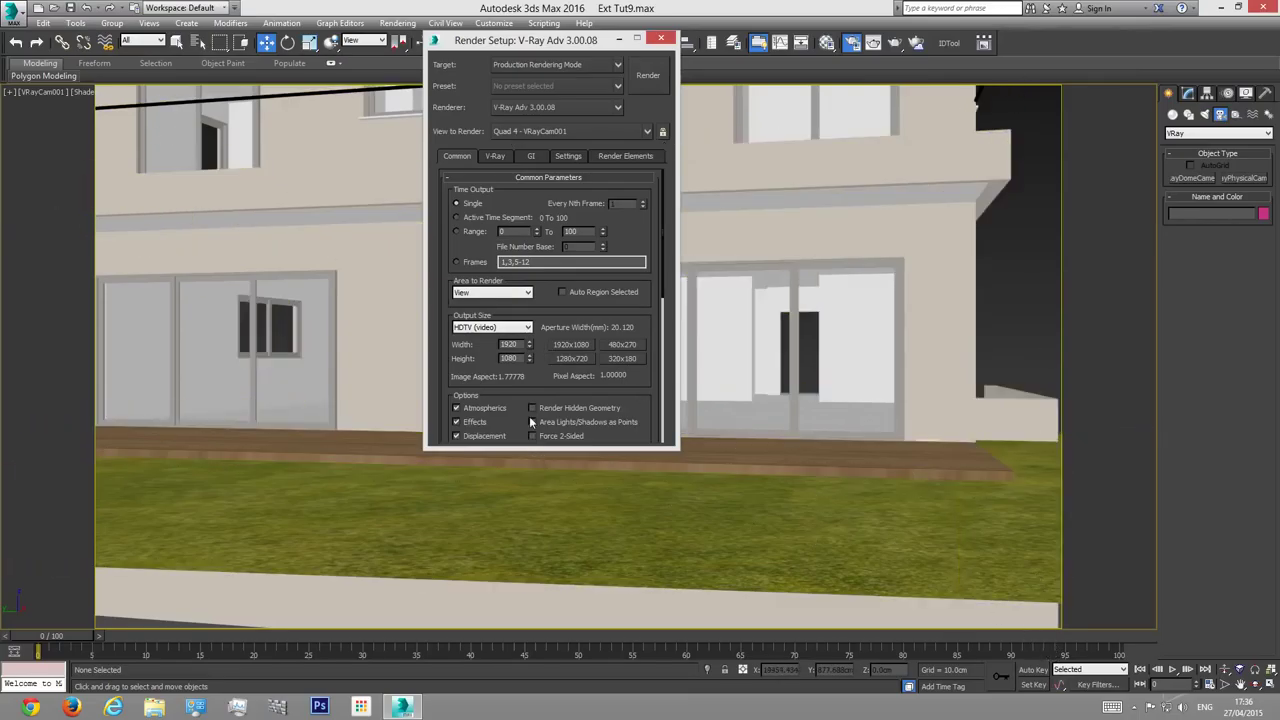
Step: Toggle the camera view's safe frames off and back on
left_click(40, 92)
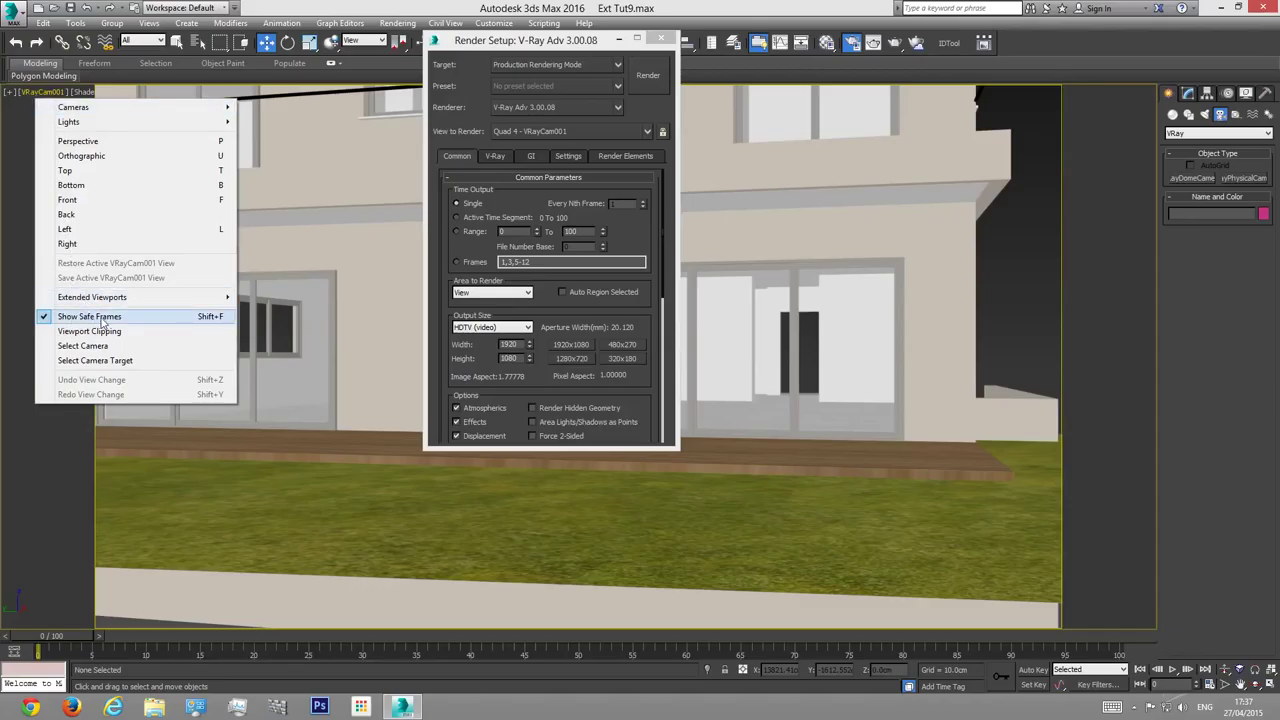
left_click(88, 317)
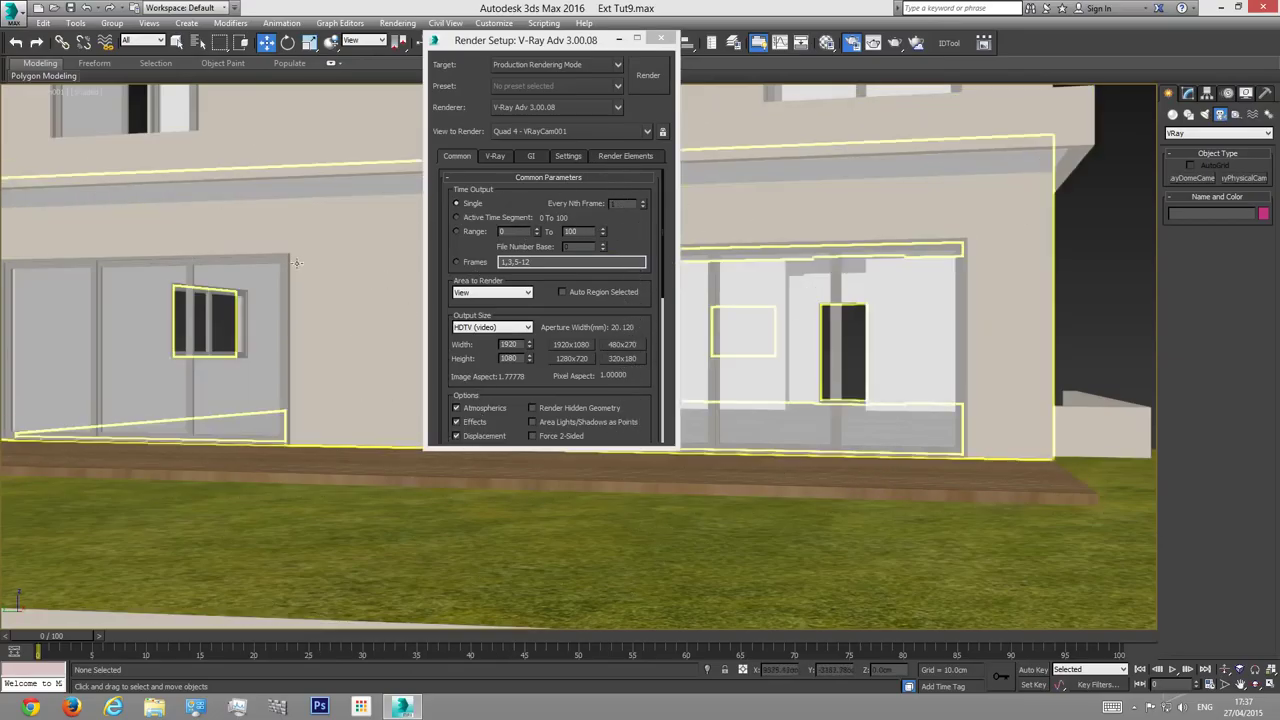
left_click(40, 94)
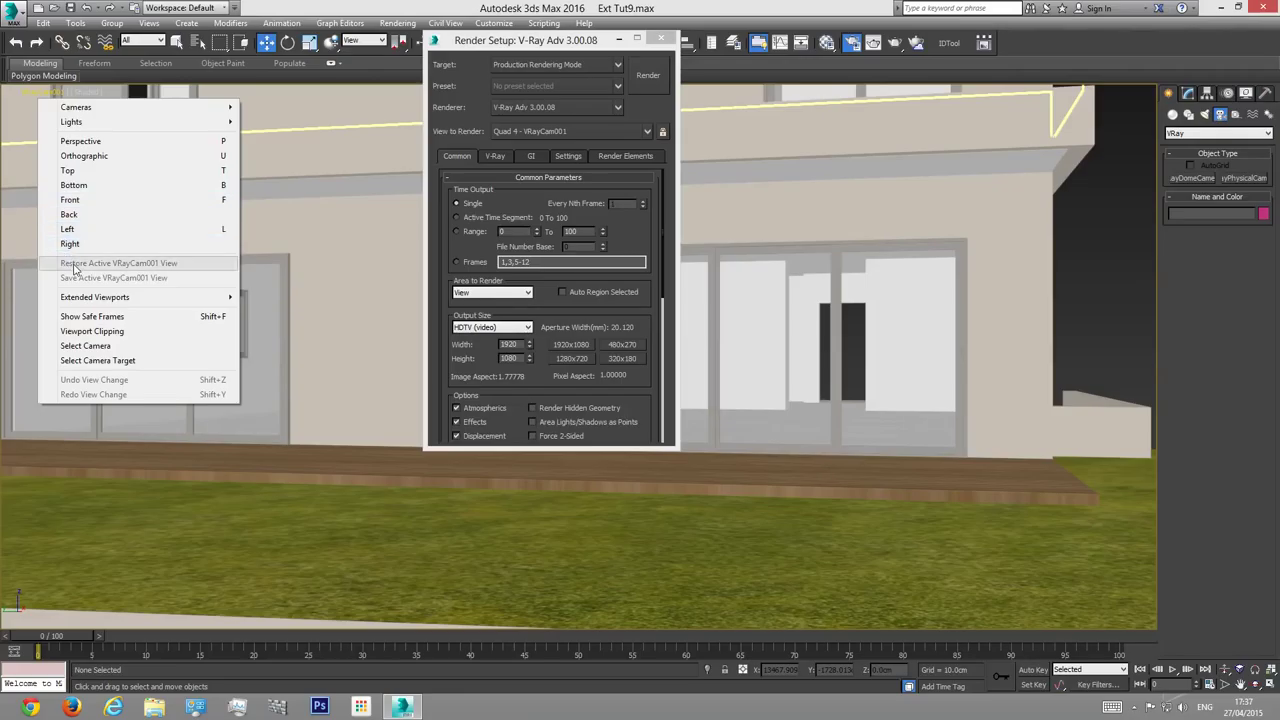
left_click(85, 315)
Step: Close Render Setup and pan the camera view so the building sits lower
left_click(660, 39)
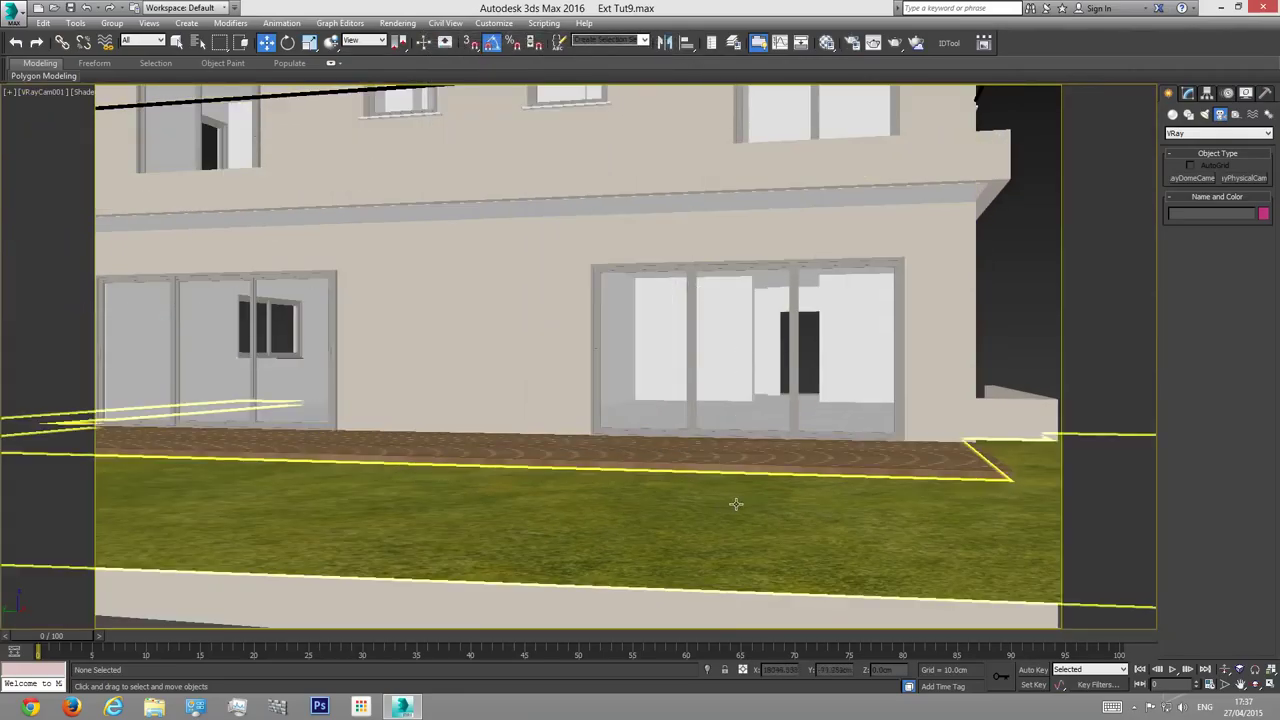
middle_click_drag(665, 427, 680, 451)
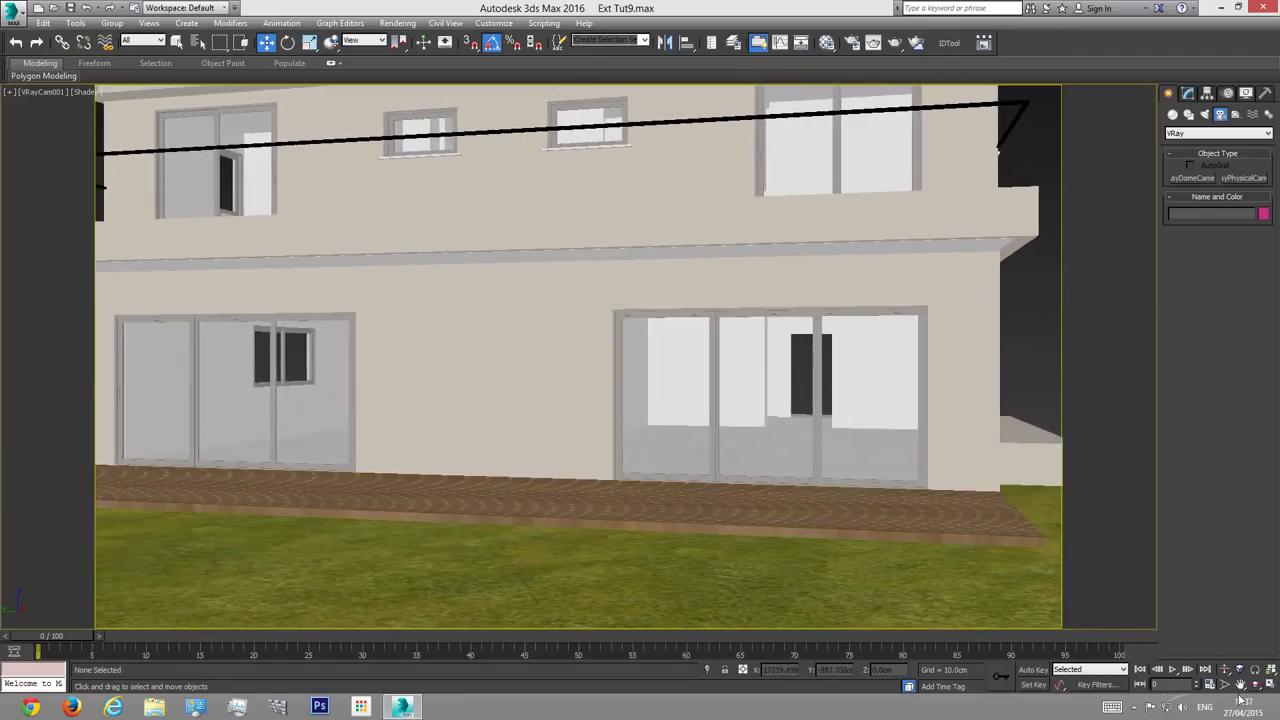
left_click(1226, 669)
Step: Dolly and orbit VRayCam001 to reveal the pergola and the building's right side
left_click_drag(614, 344, 609, 386)
left_click(1240, 669)
left_click_drag(656, 436, 711, 414)
middle_click_drag(711, 414, 694, 419)
left_click_drag(694, 419, 689, 420)
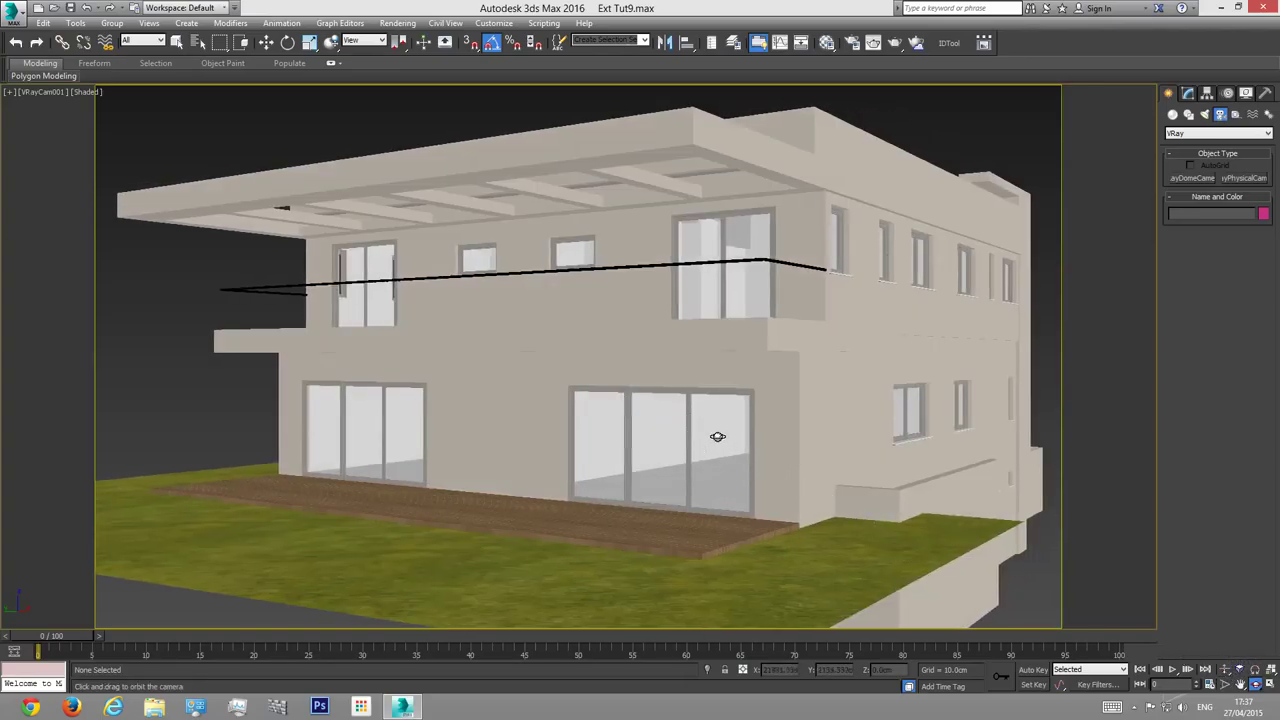
Step: Select VRayCam001 in the Top view and bring up its parameters in the Modify panel
key("w")
key("t")
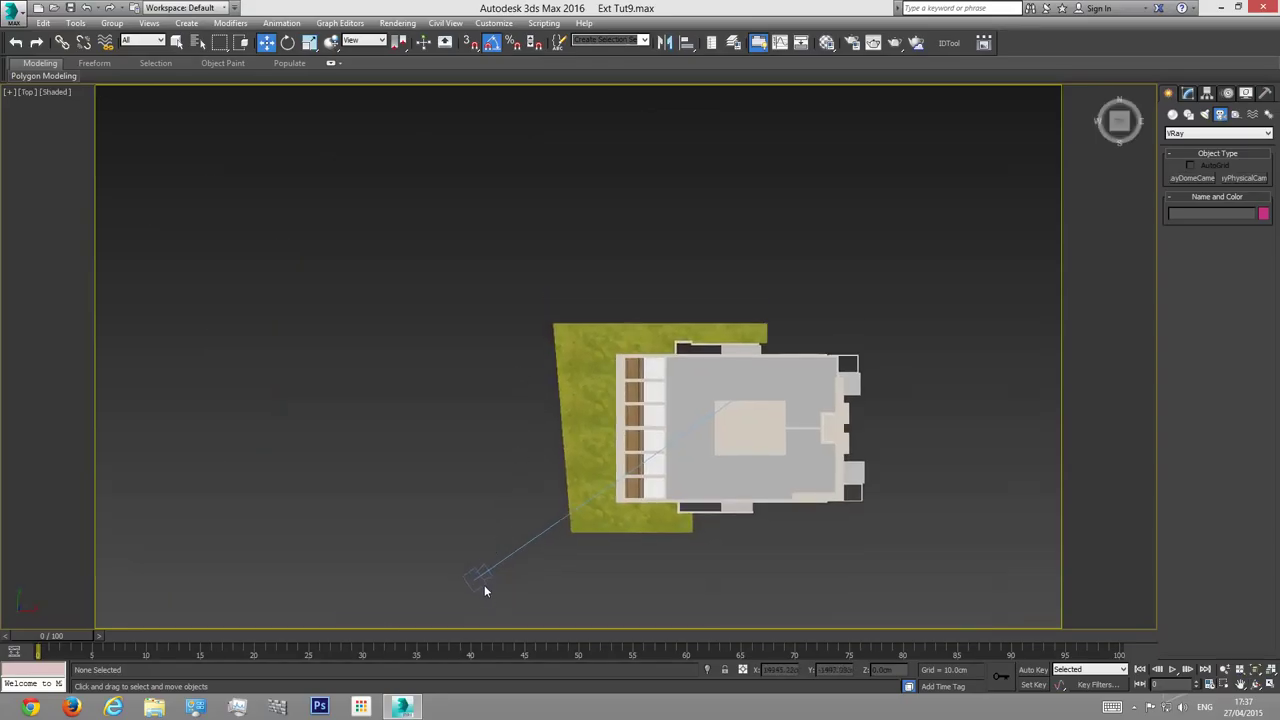
left_click(476, 577)
key("c")
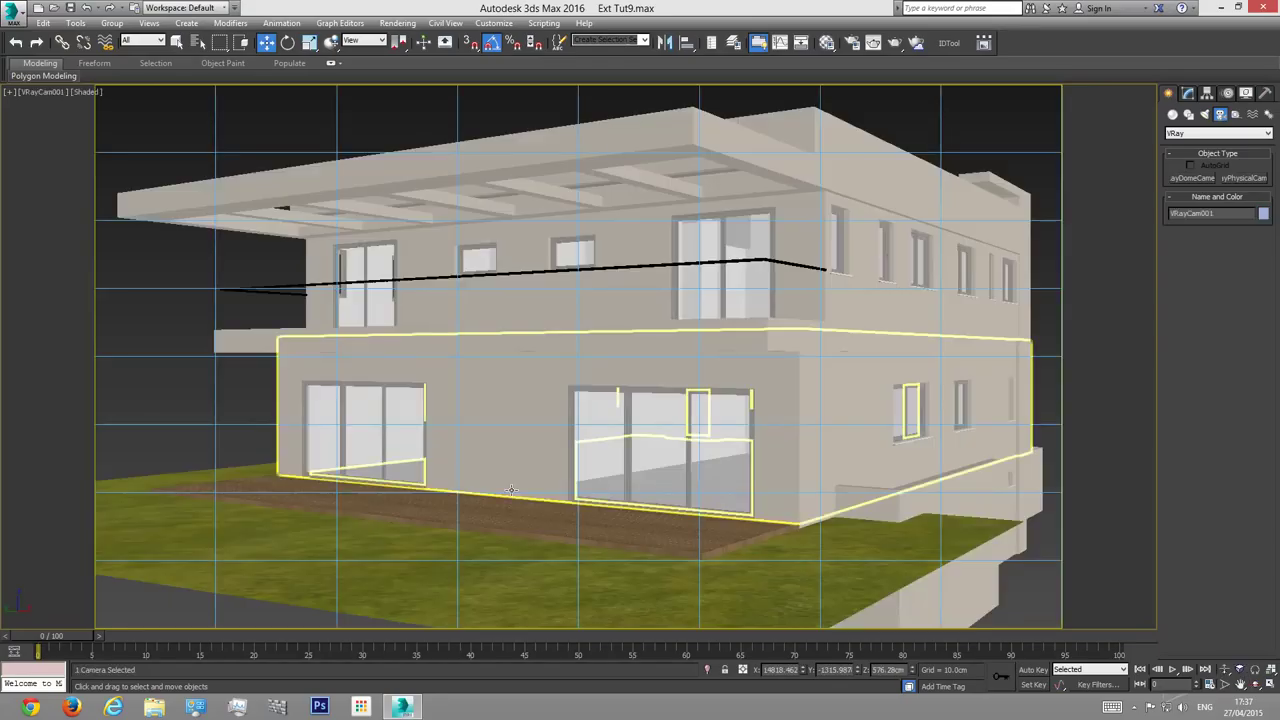
left_click(1186, 93)
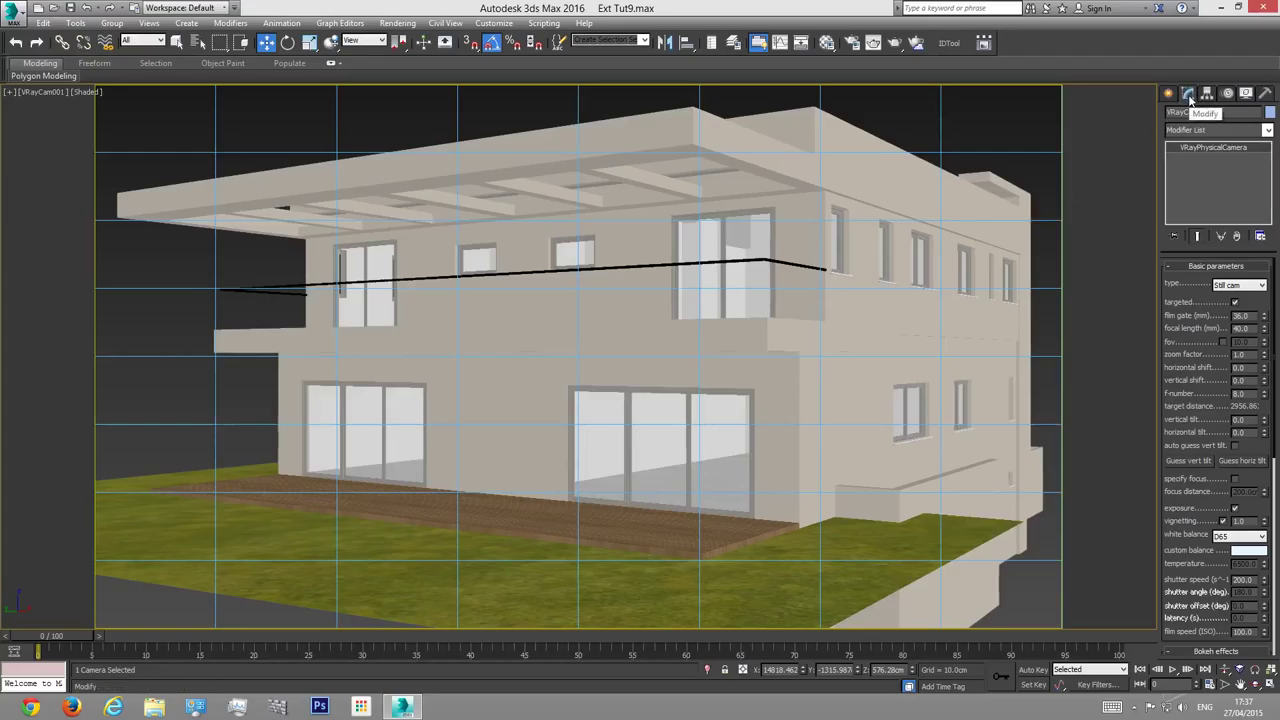
left_click(1040, 164)
key("t")
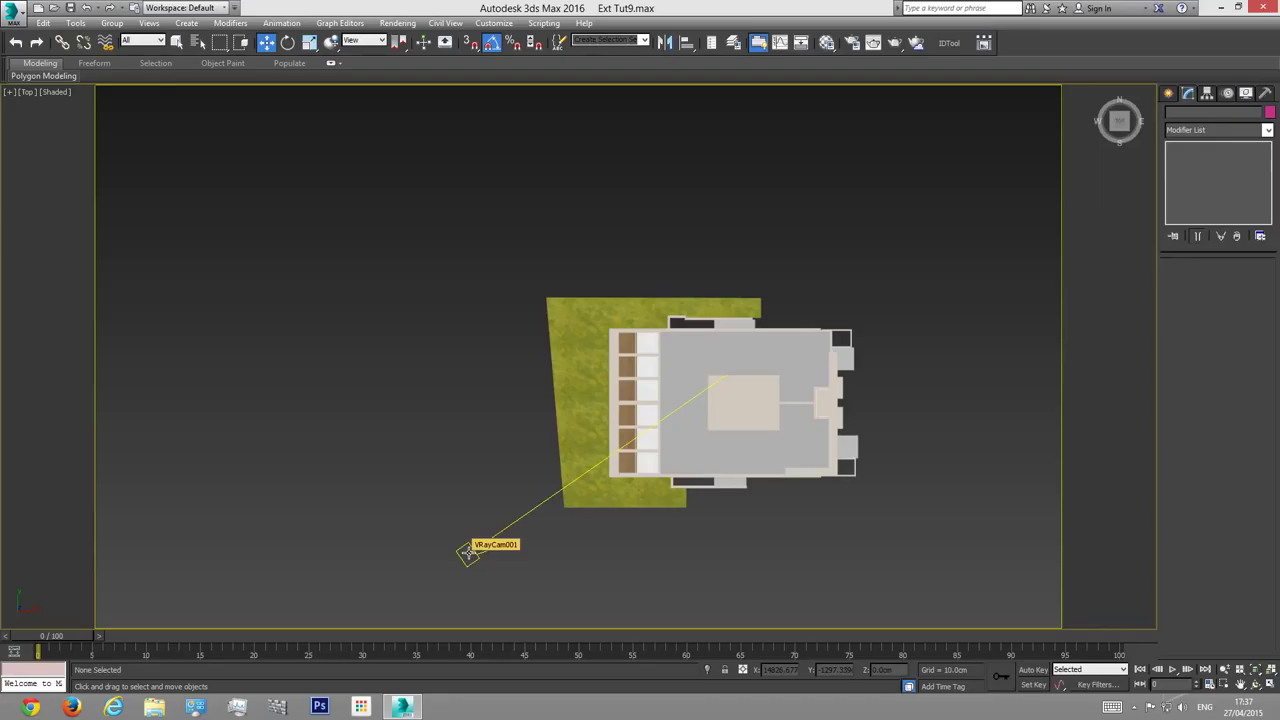
left_click(471, 548)
Step: Set VRayCam001's film gate to 45 mm while viewing through the camera
key("c")
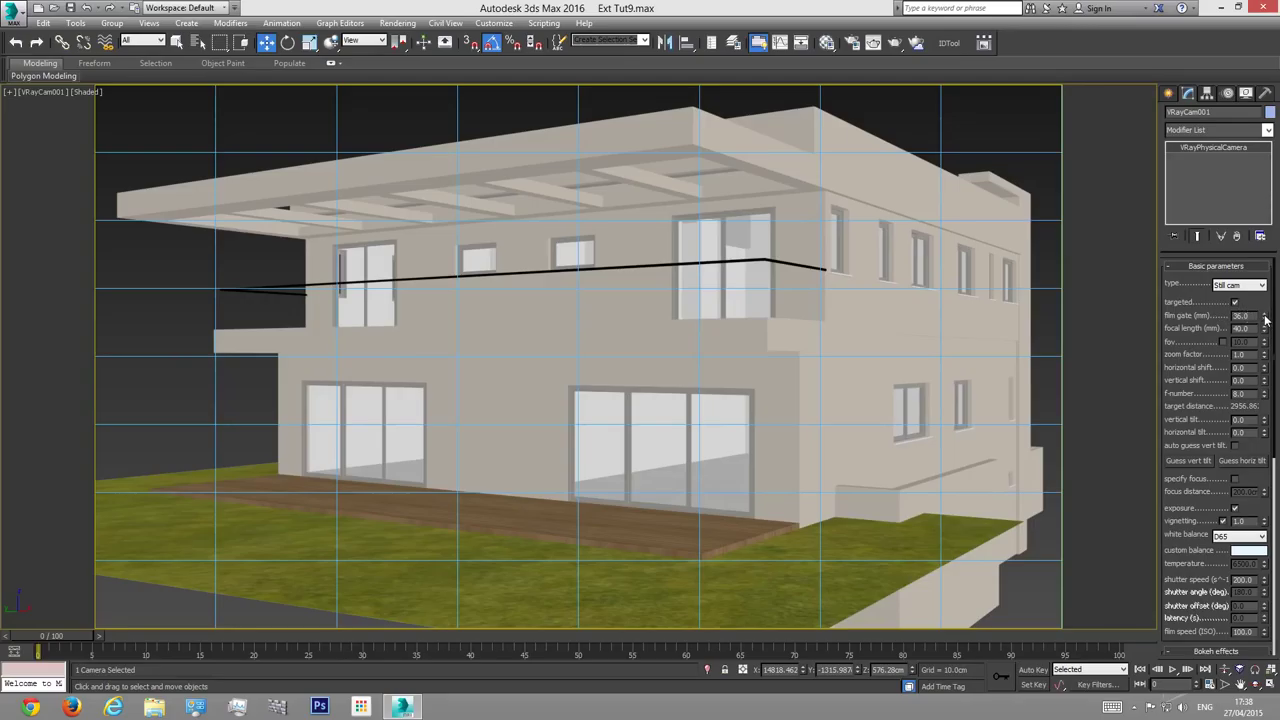
left_click_drag(1265, 318, 1268, 186)
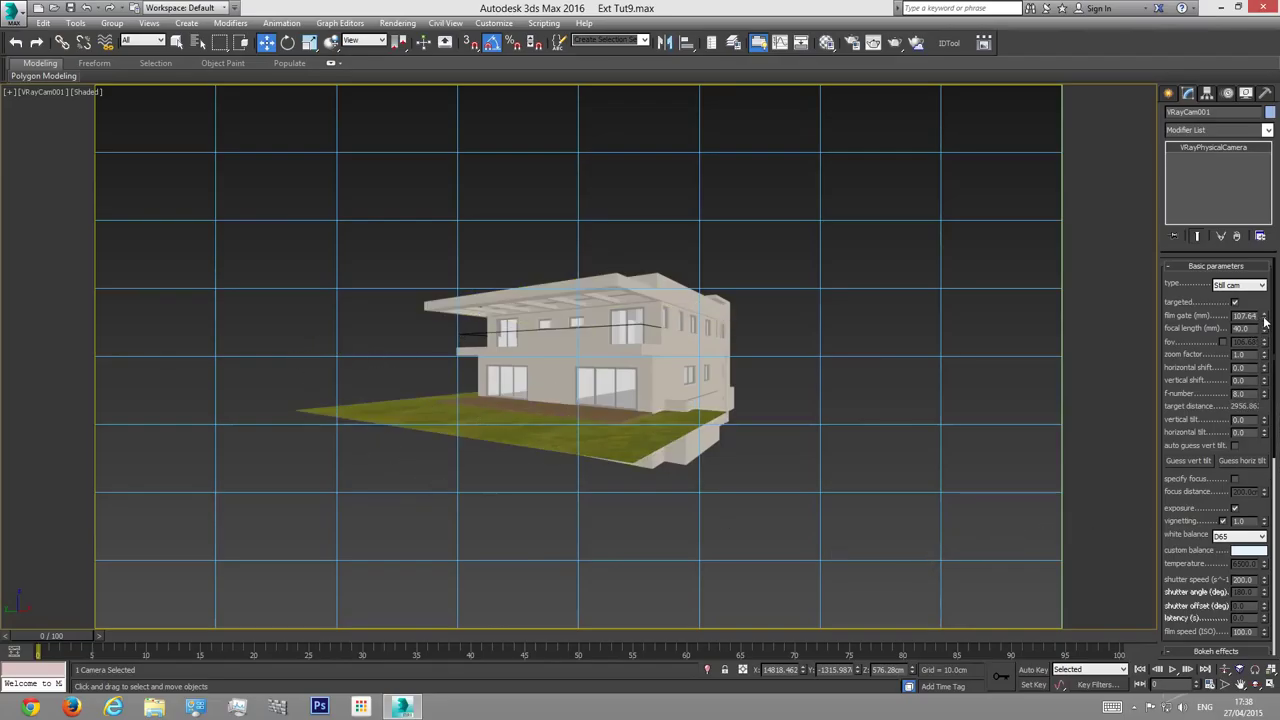
left_click_drag(1264, 320, 1085, 391)
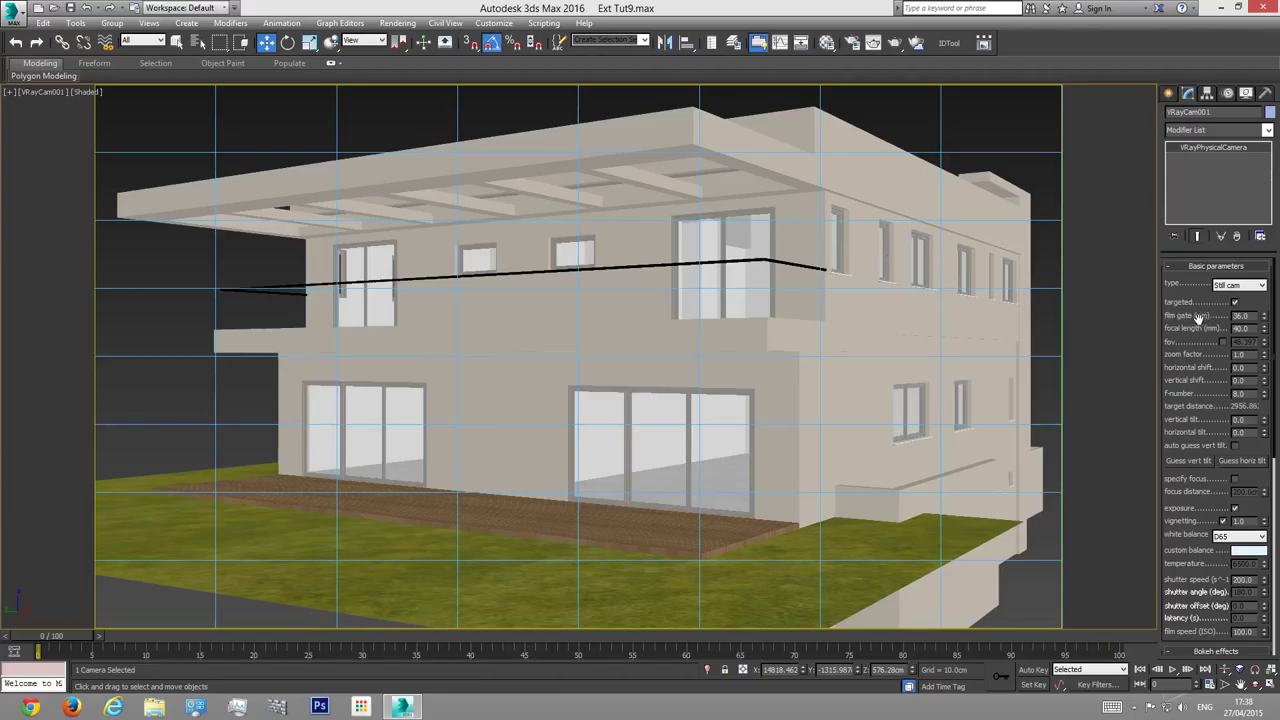
type("45")
key("Return")
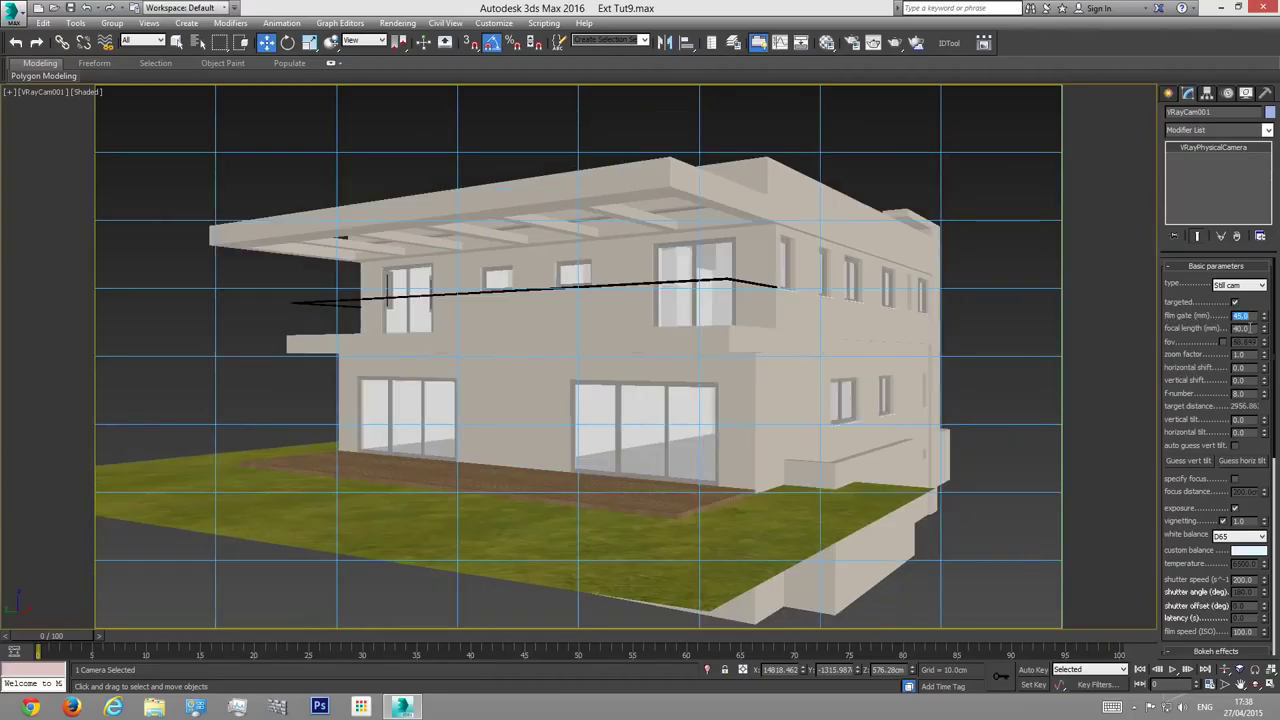
Step: Set the focal length to 35 mm, test the zoom factor and reset it to 1.0
left_click(1246, 328)
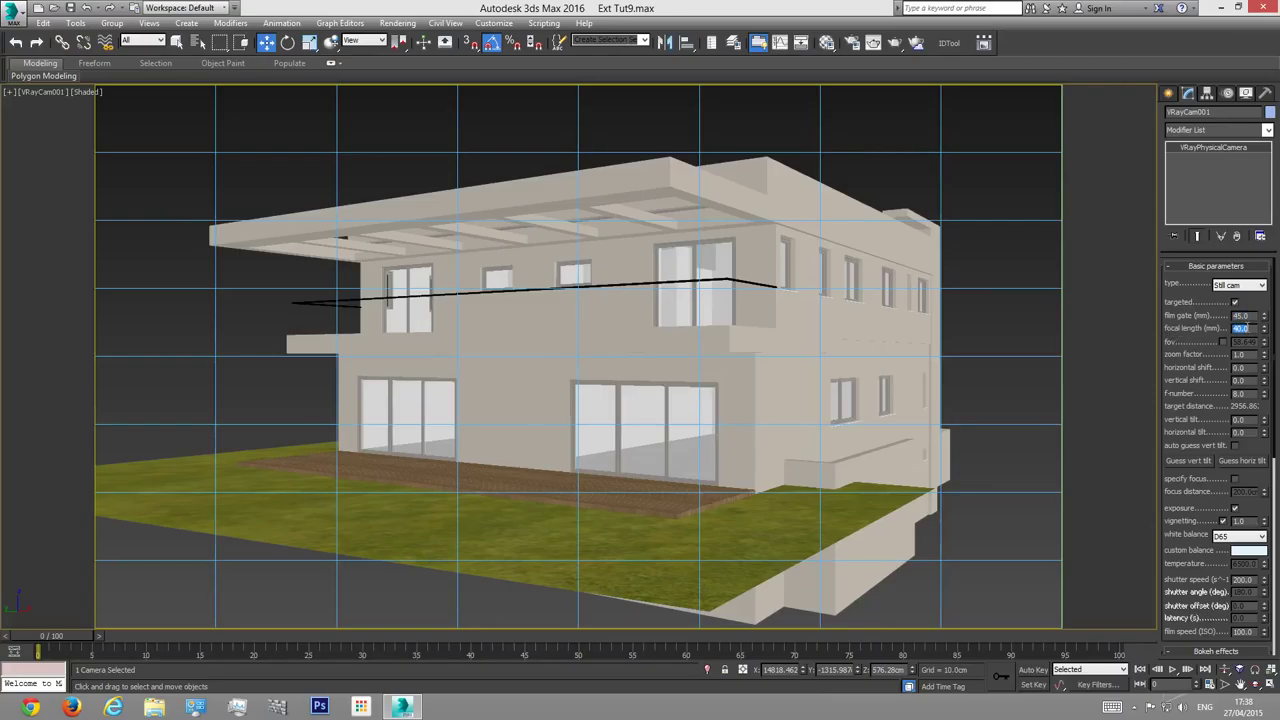
type("35")
key("Return")
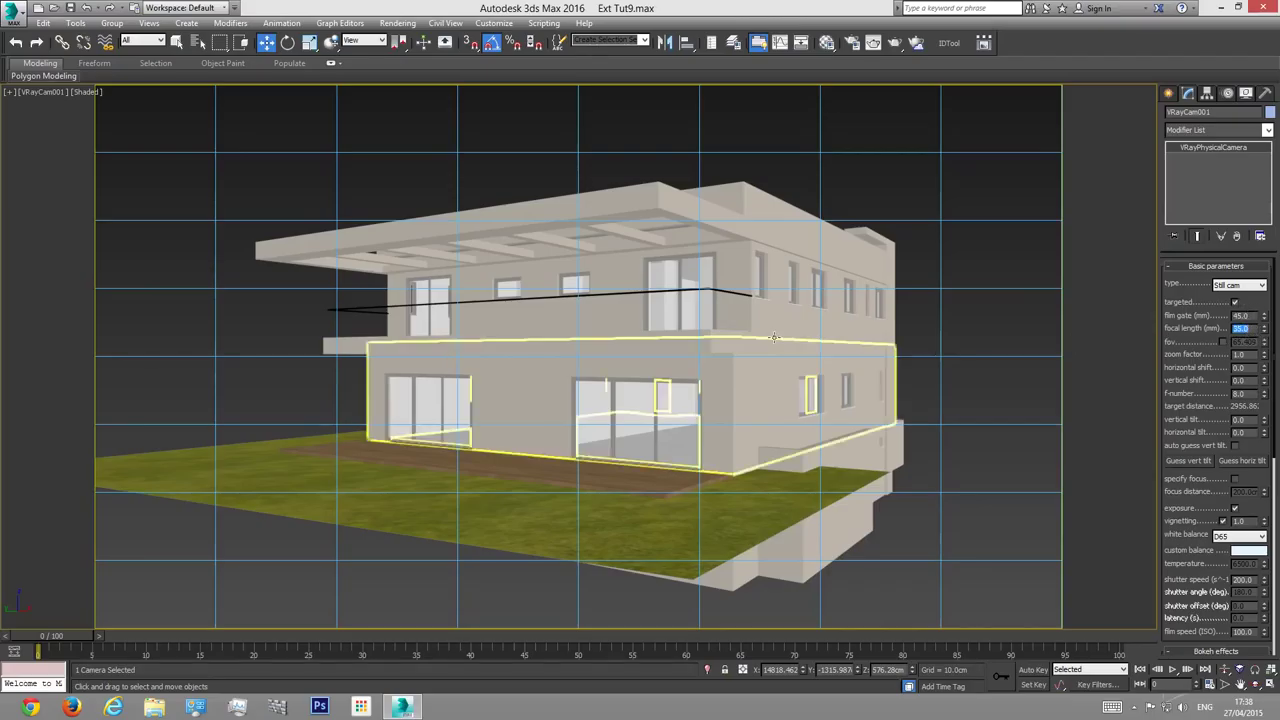
left_click(1250, 316)
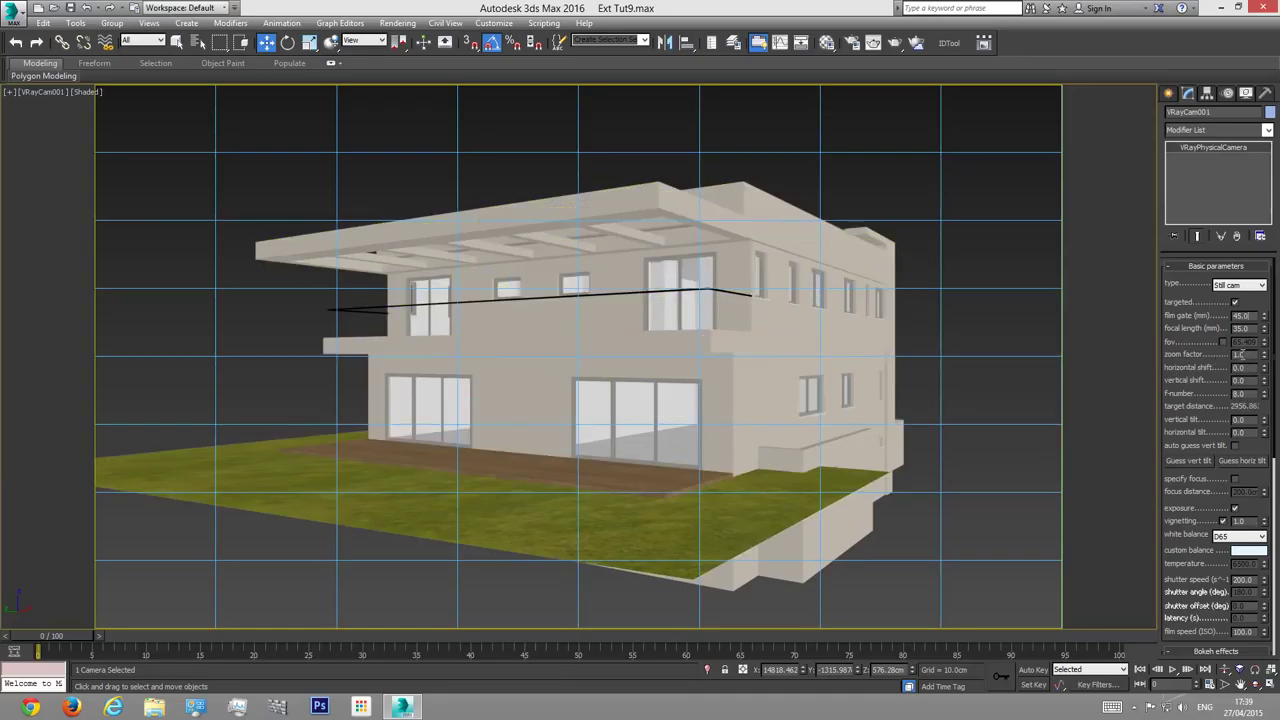
mouse_move(1263, 356)
left_mouse_down()
mouse_move(1263, 345)
mouse_move(1263, 380)
mouse_move(1256, 354)
left_mouse_up()
key("ctrl+z")
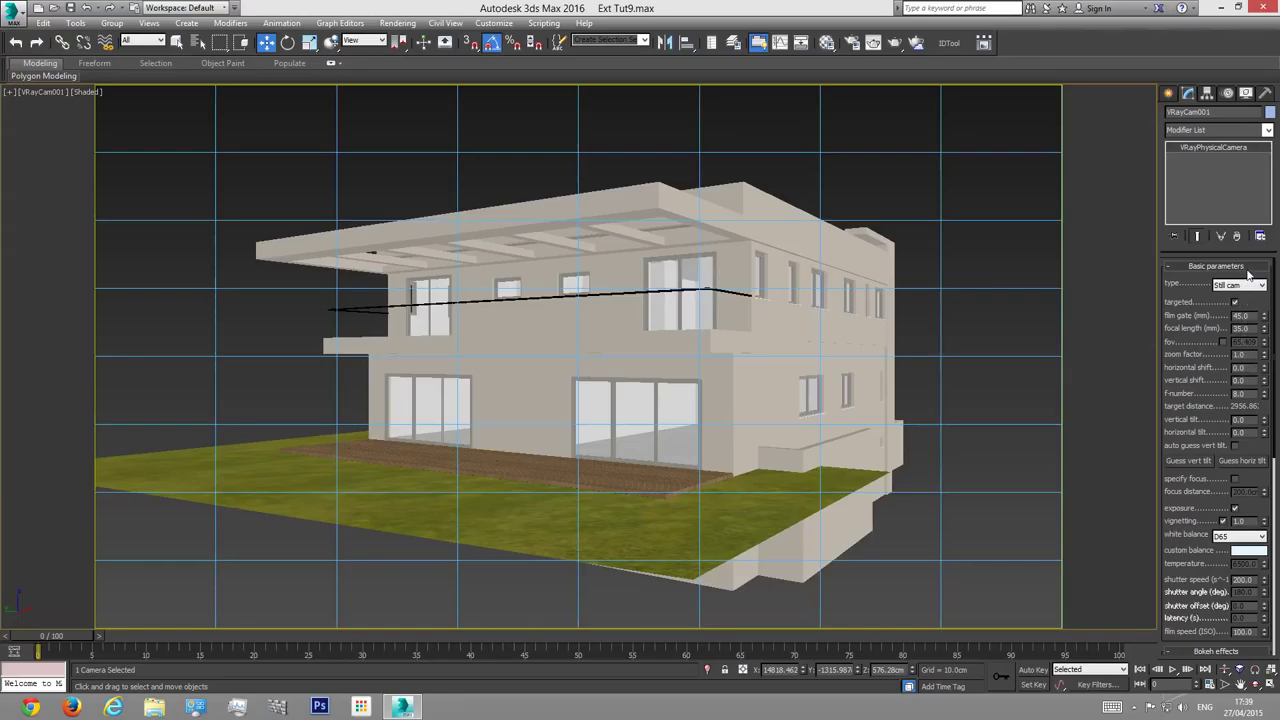
left_click(956, 344)
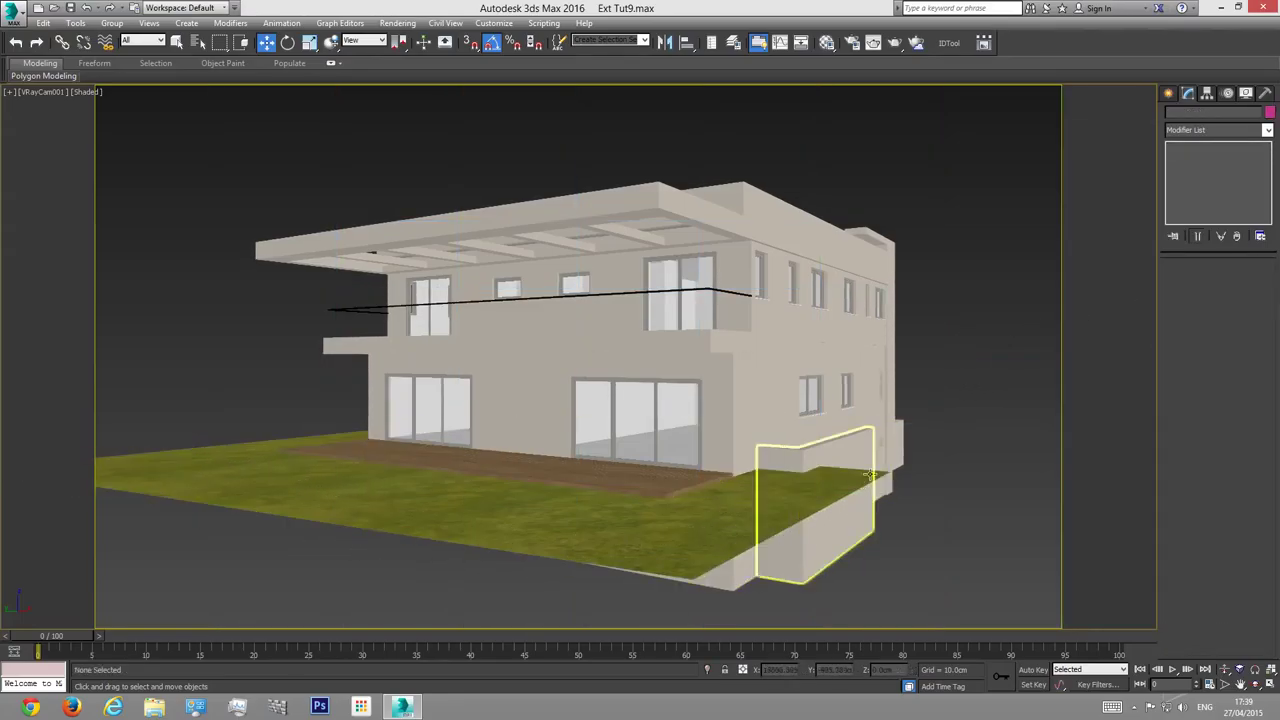
Step: Select the Grass object's front edge in Editable Poly edge mode and drag it toward the camera
left_click(516, 517)
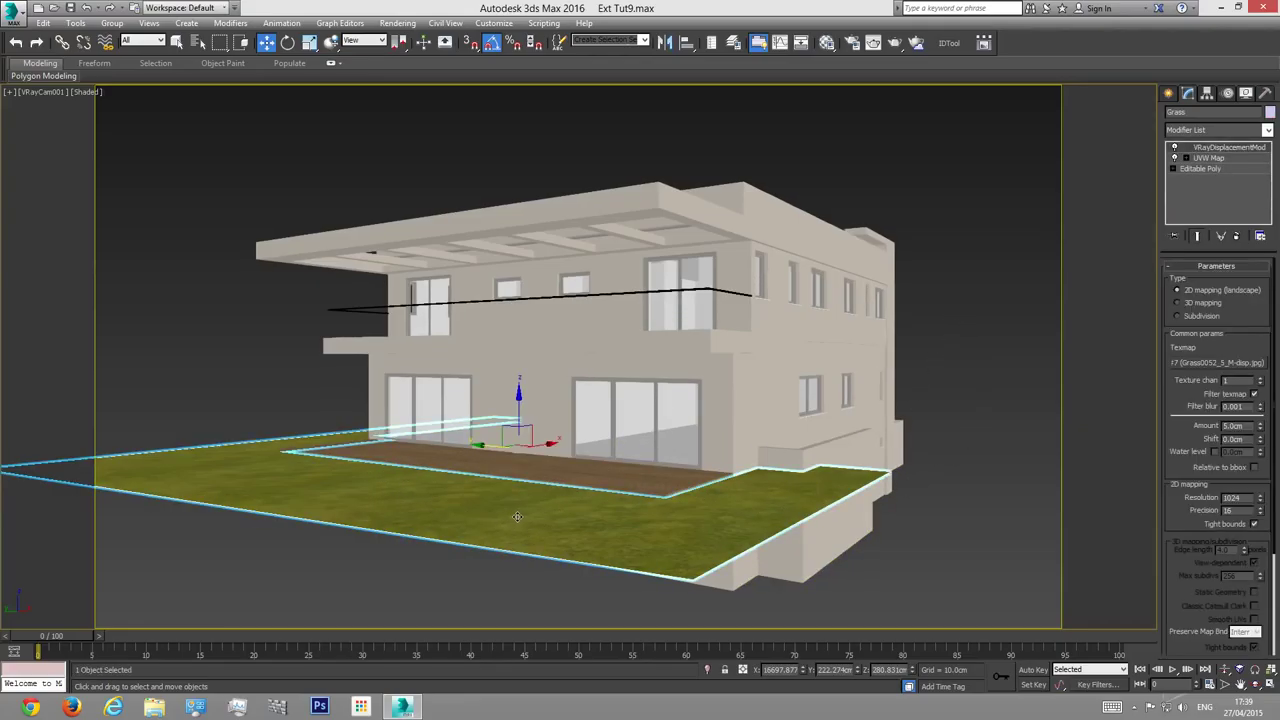
left_click(1210, 168)
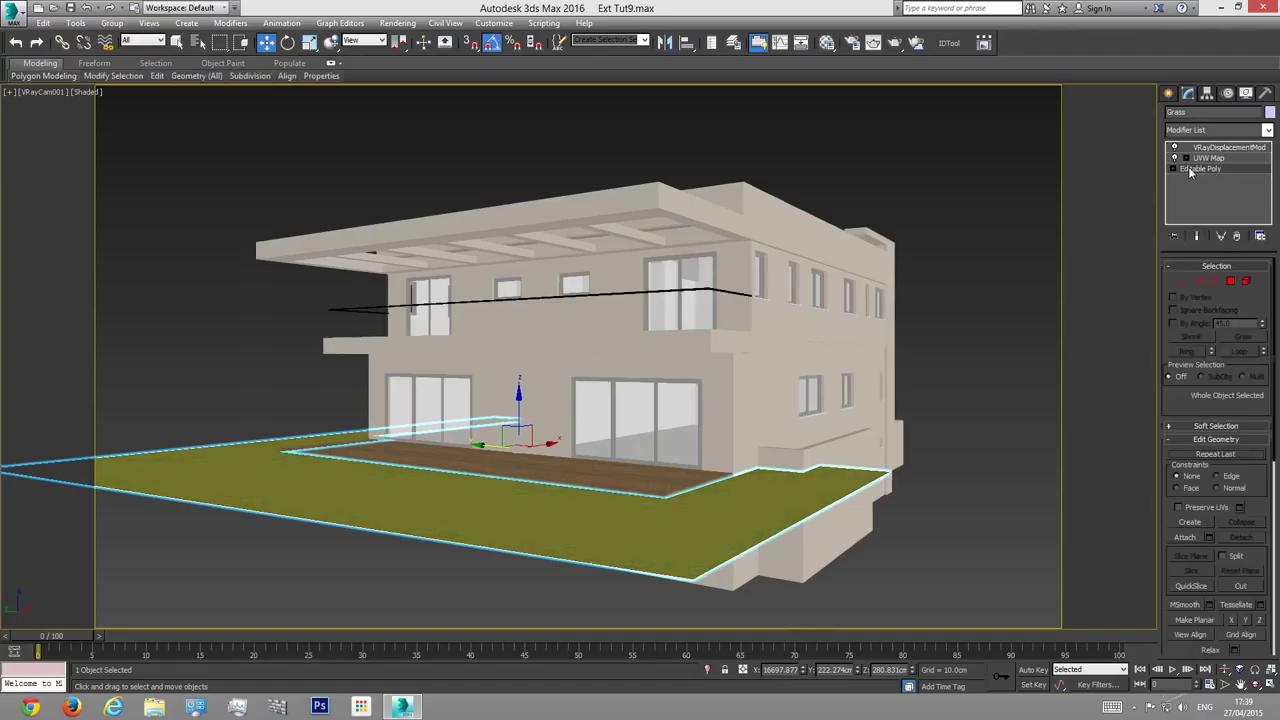
left_click(1201, 284)
left_click(627, 485)
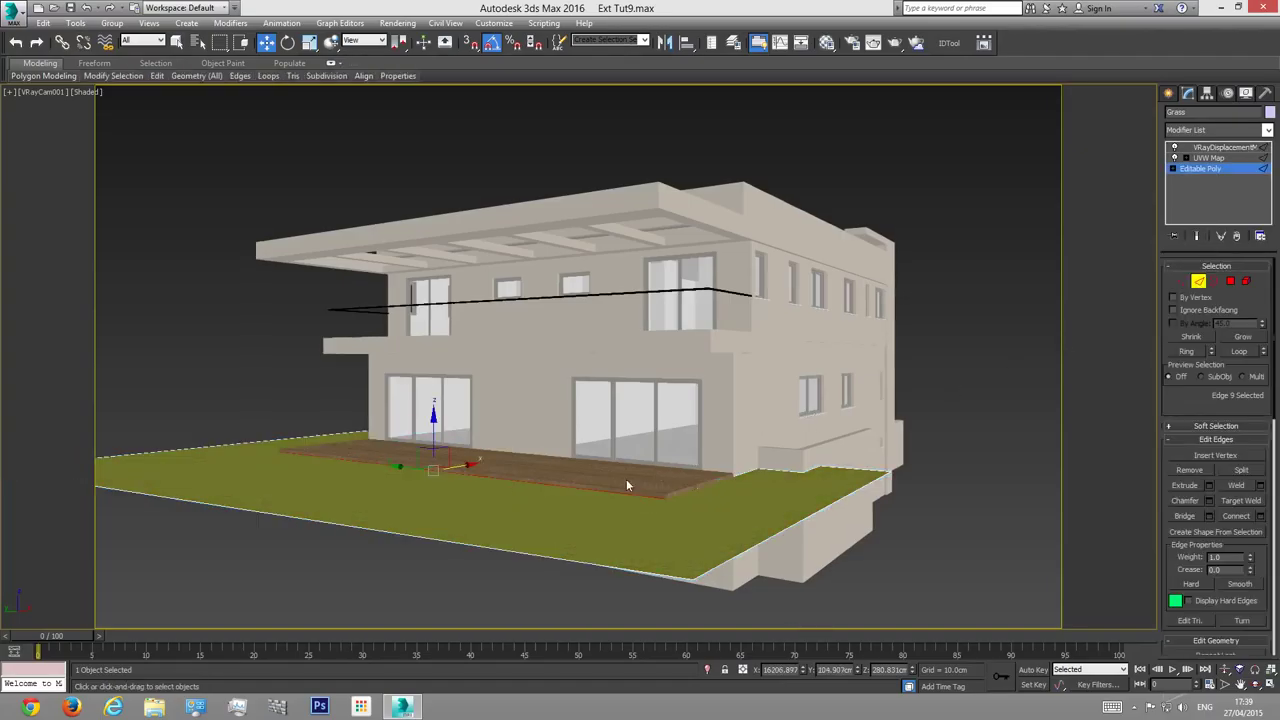
left_click(490, 551)
left_click_drag(268, 499, 111, 606)
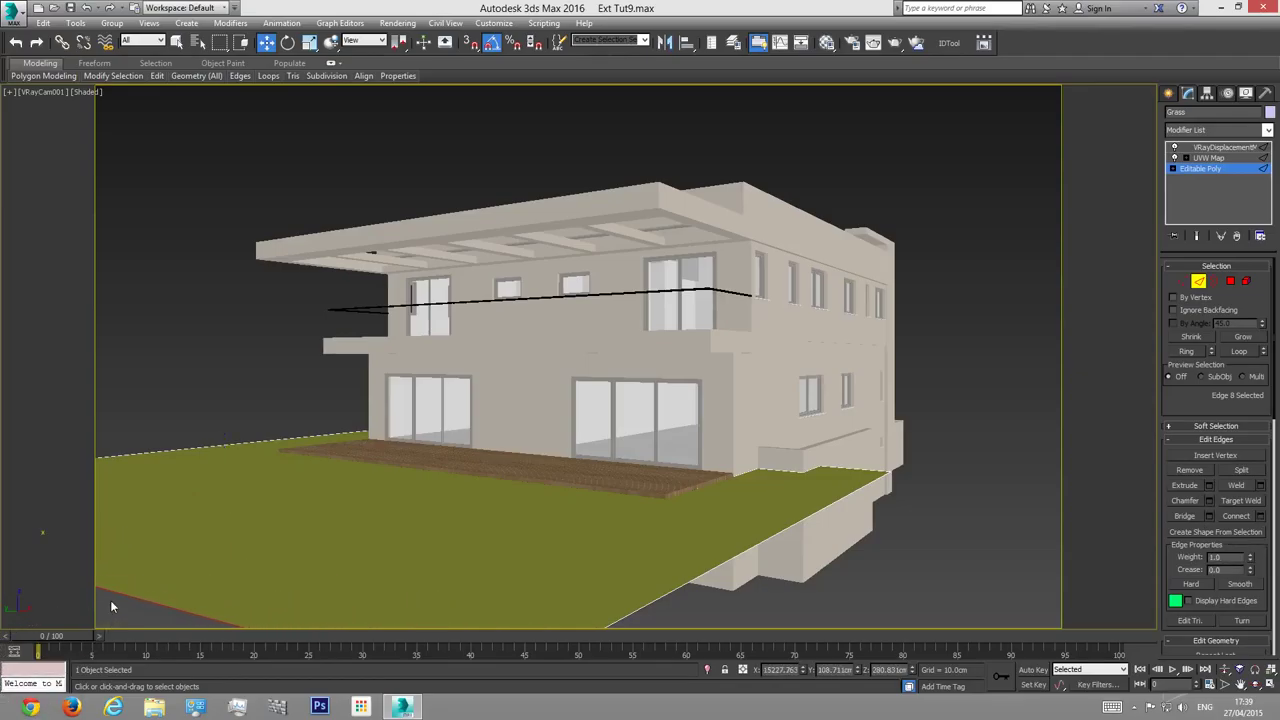
Step: Pull the lawn's edges further out to the left and widen it to the right
key("p")
scroll(229, 506, "down", 5)
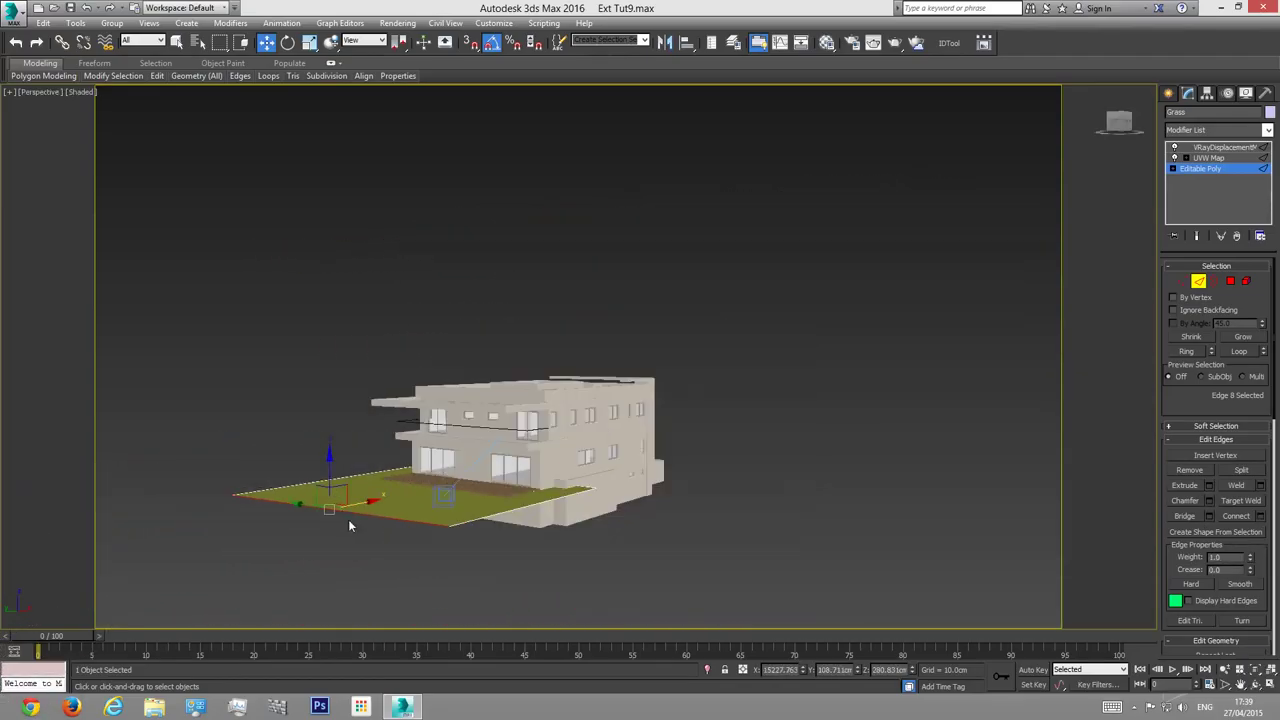
left_click_drag(358, 506, 309, 513)
left_click(510, 507)
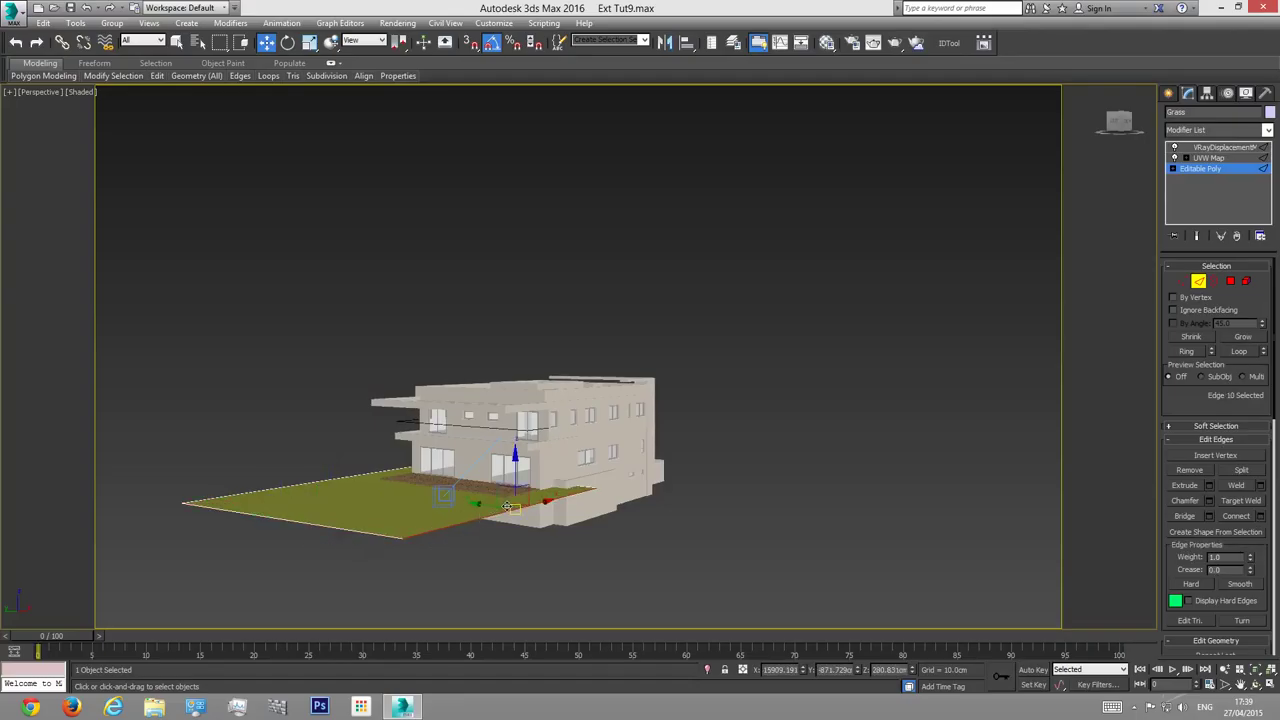
key("c")
left_click_drag(695, 540, 1029, 682)
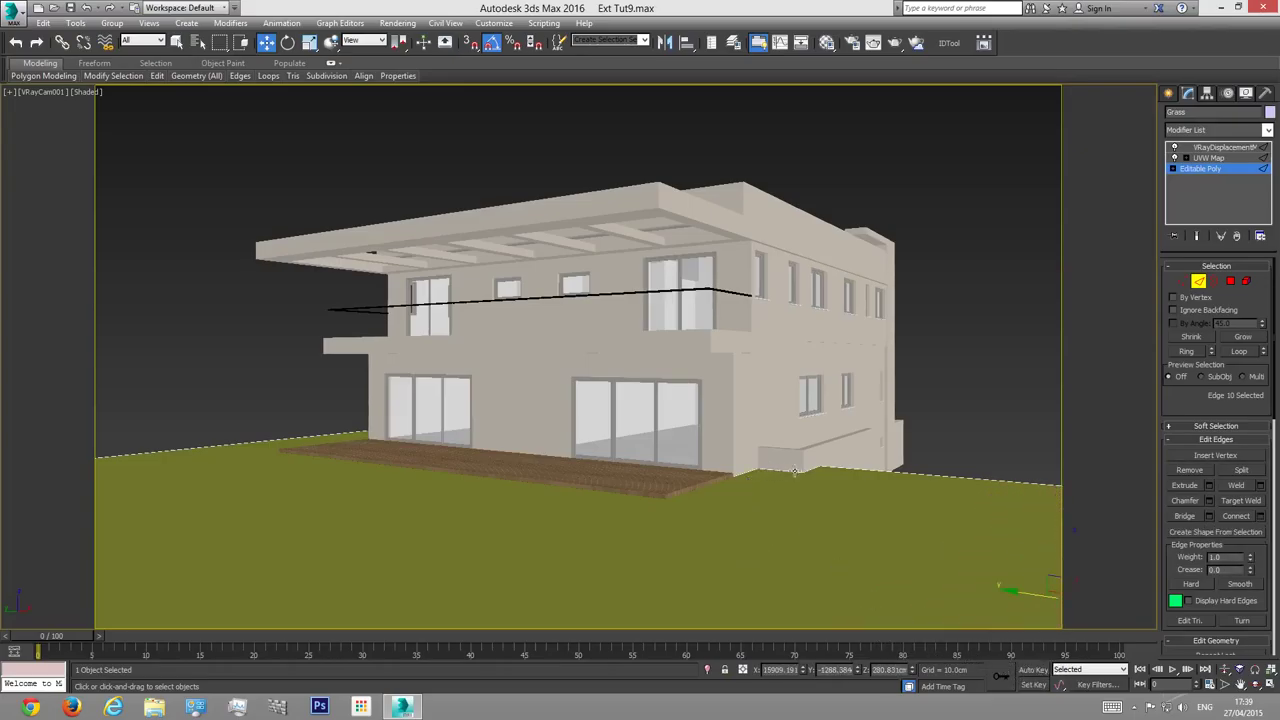
Step: Return the Grass stack to the VRayDisplacementMod on top and deselect the lawn
left_click(1236, 170)
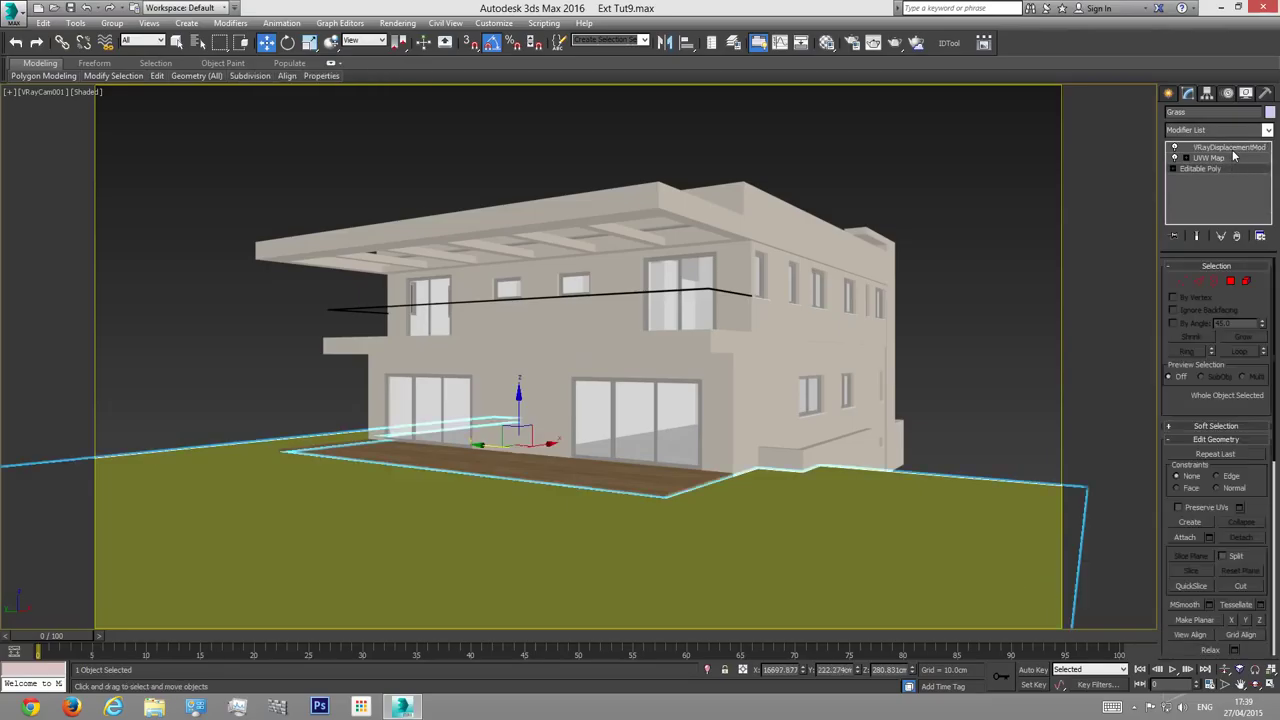
left_click(1234, 150)
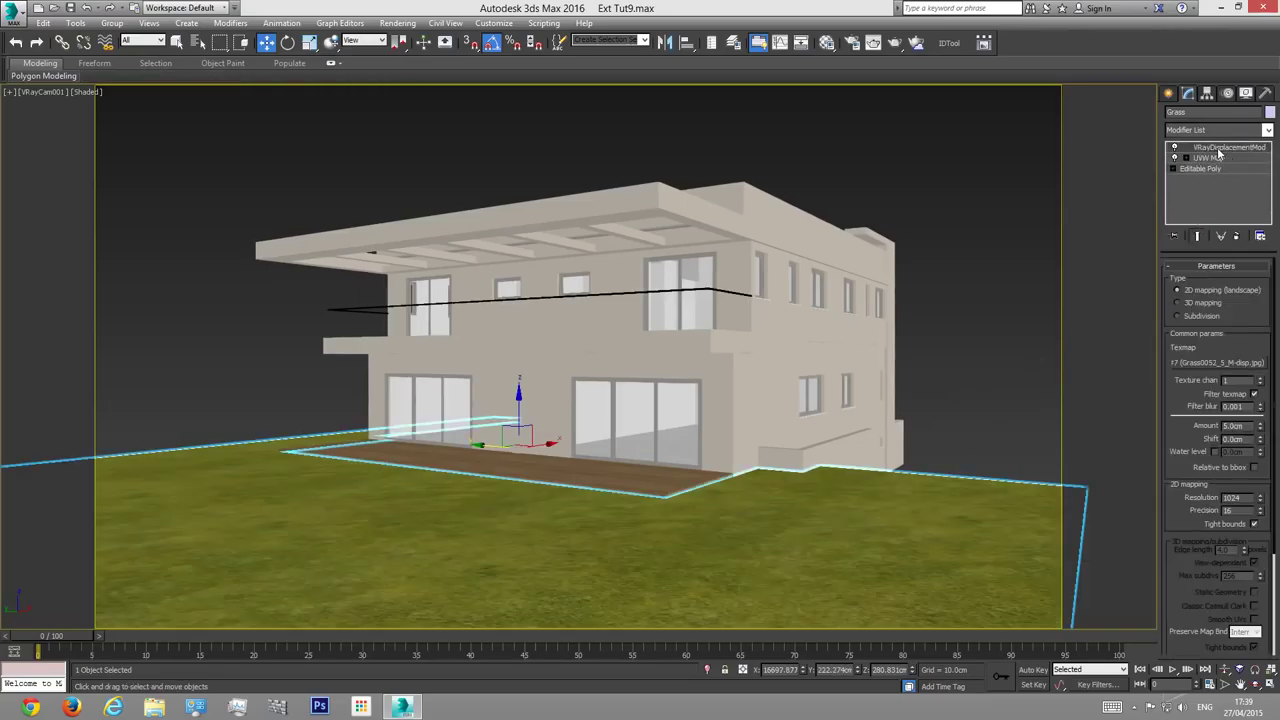
left_click(970, 303)
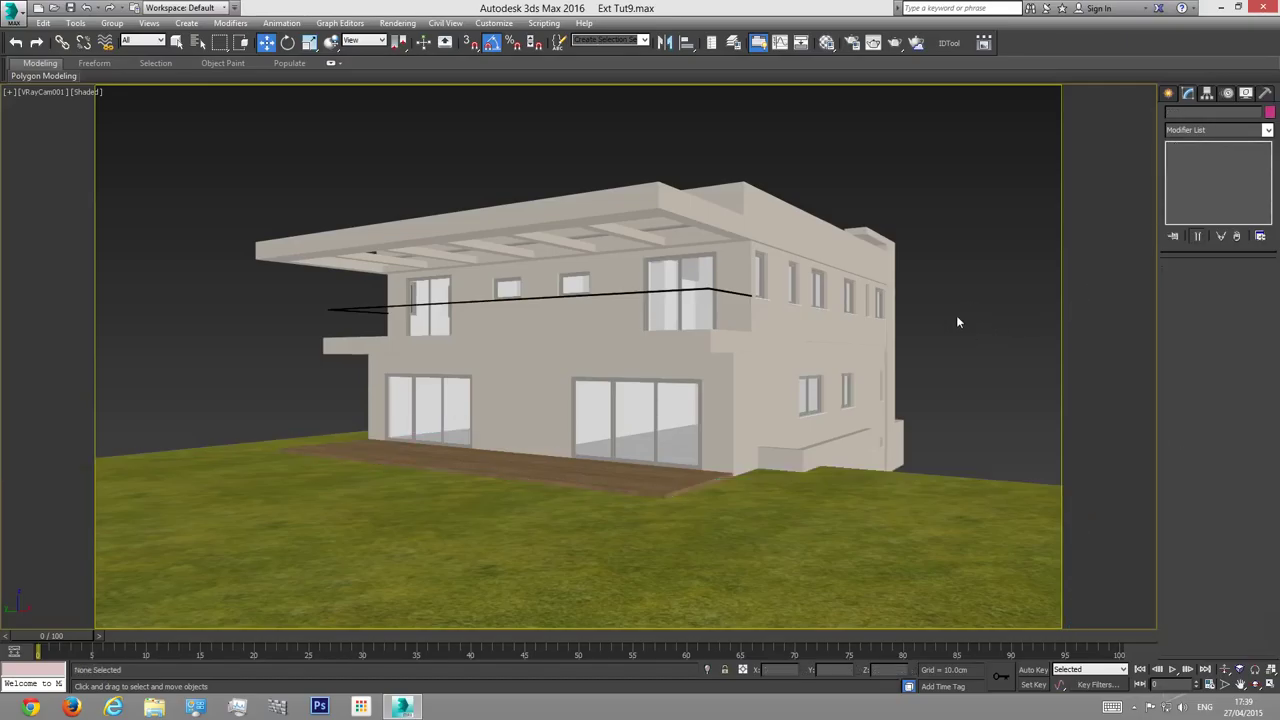
left_click(766, 588)
left_click(1205, 169)
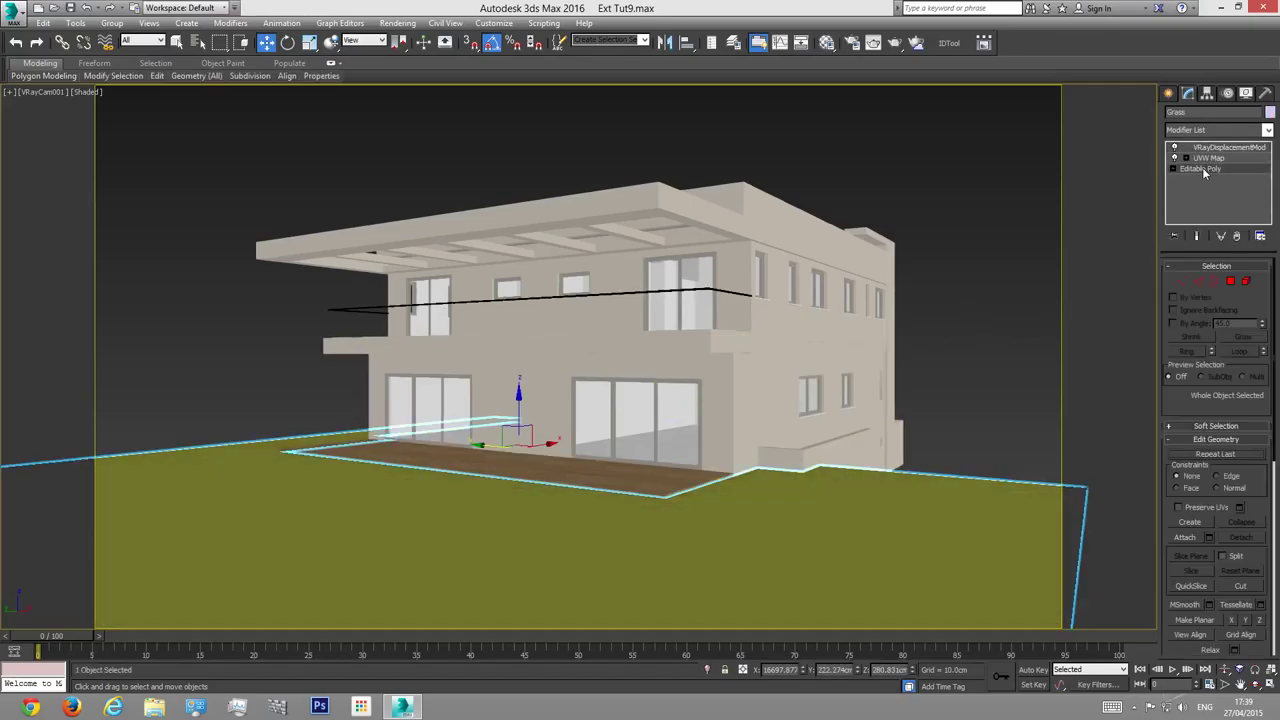
left_click(1210, 147)
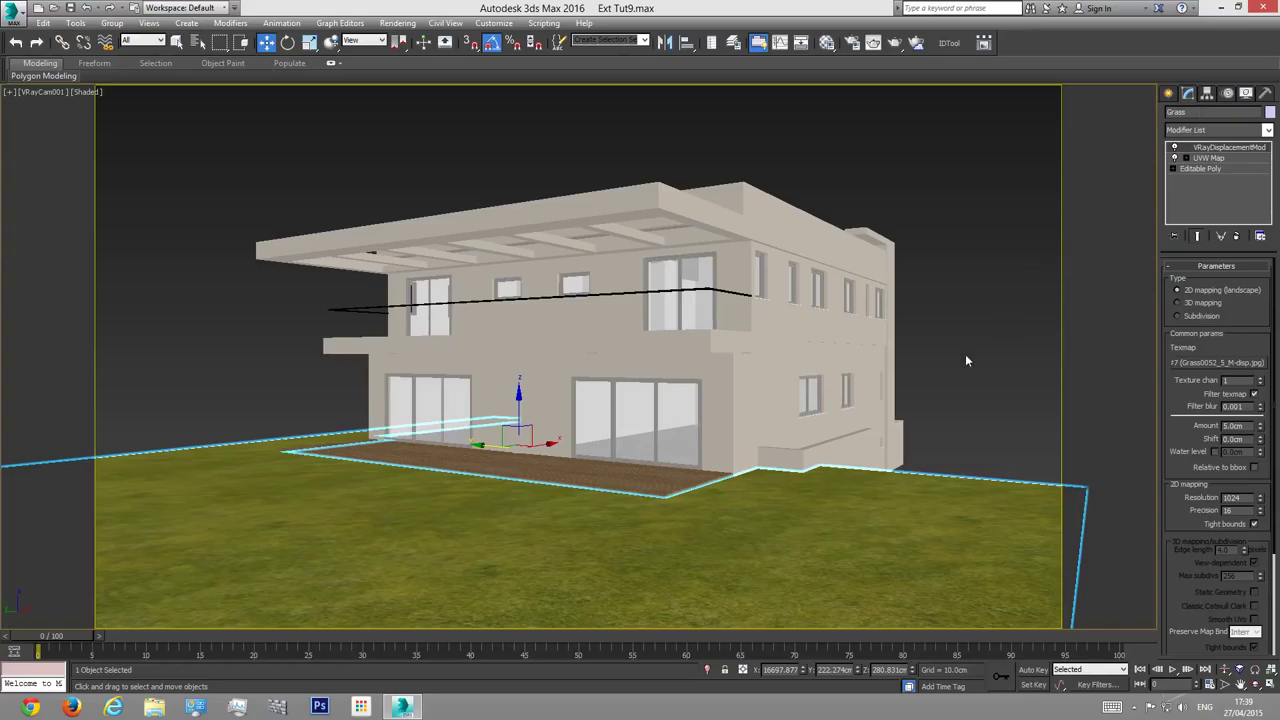
left_click(965, 354)
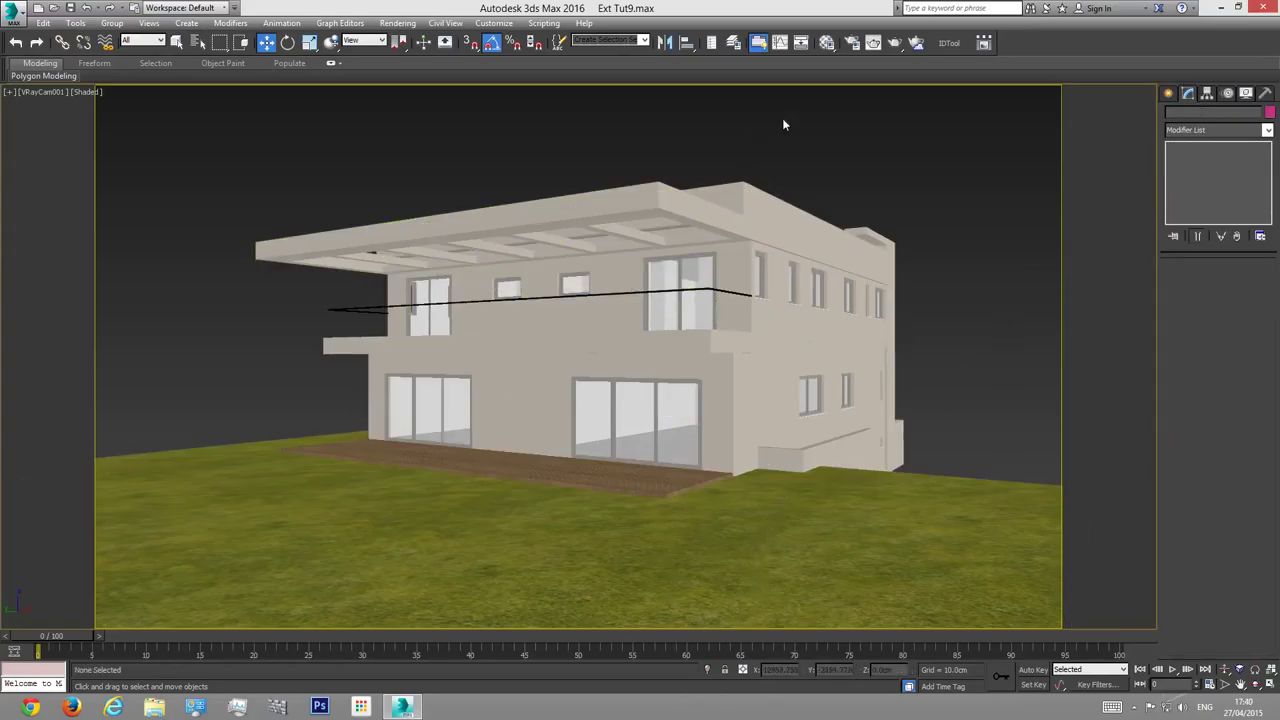
Step: Test-render the camera view, then partially render the perspective view in V-Ray
left_click(890, 47)
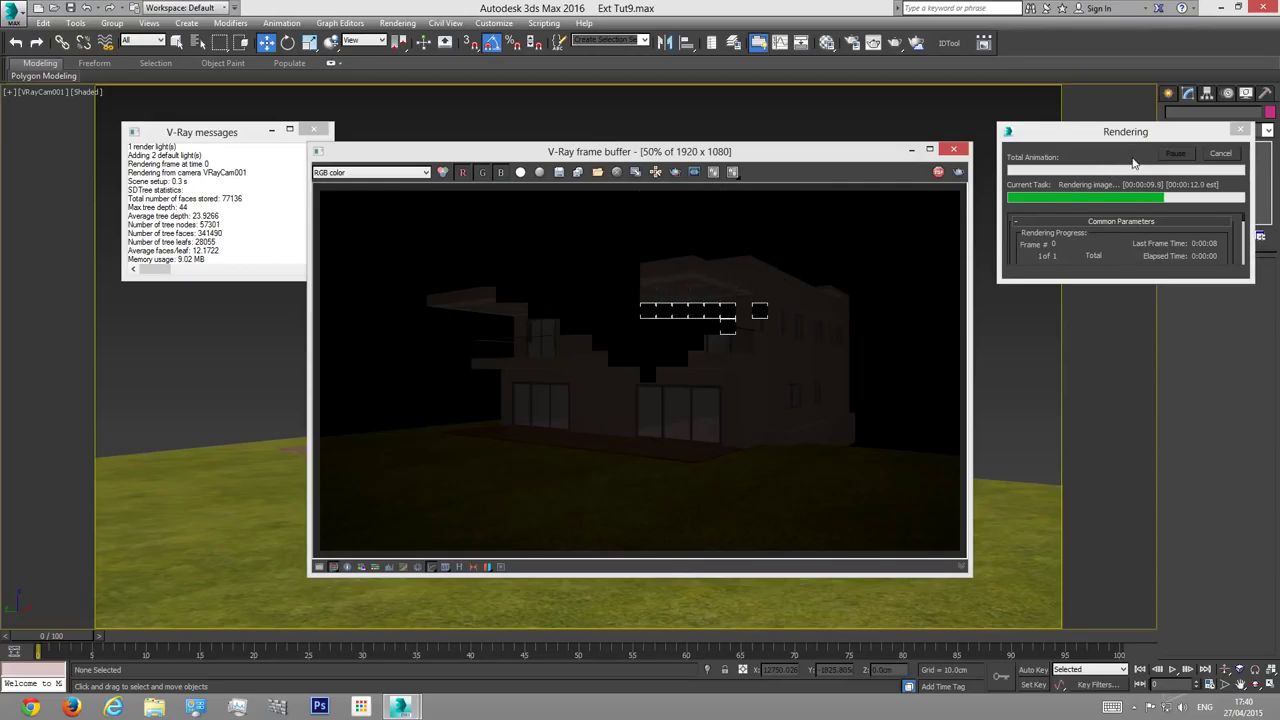
left_click(953, 150)
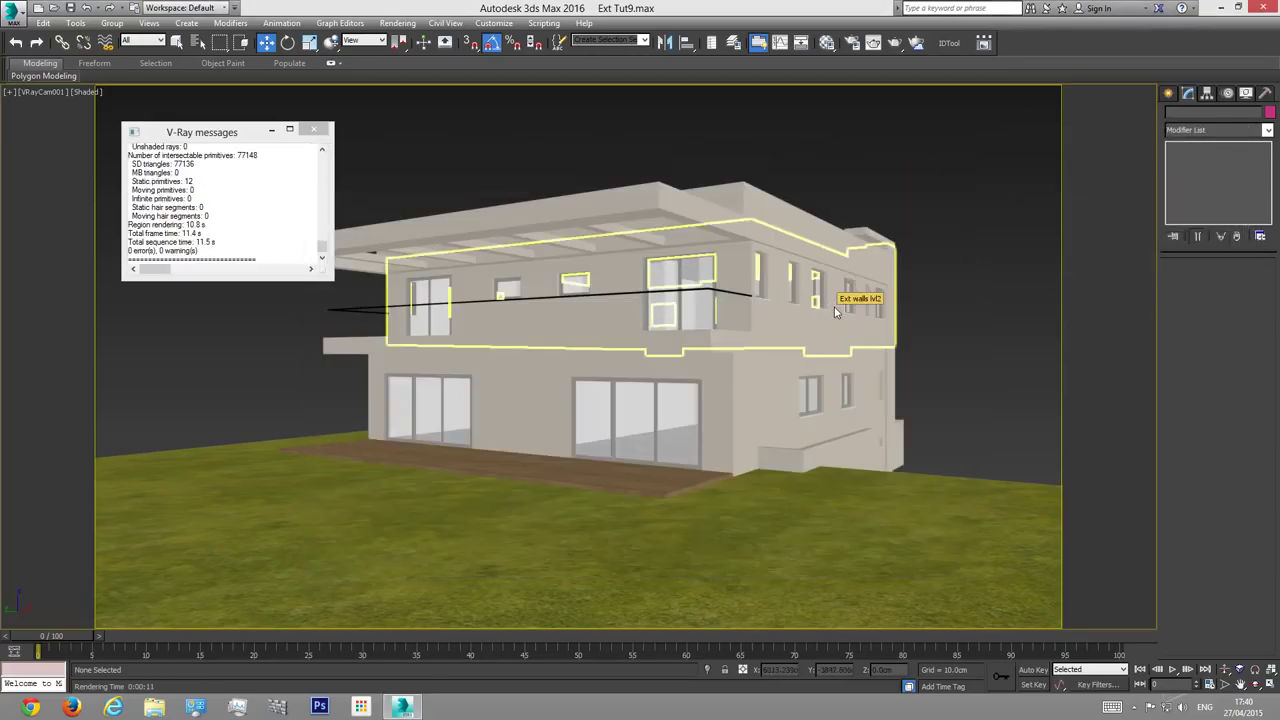
key("p")
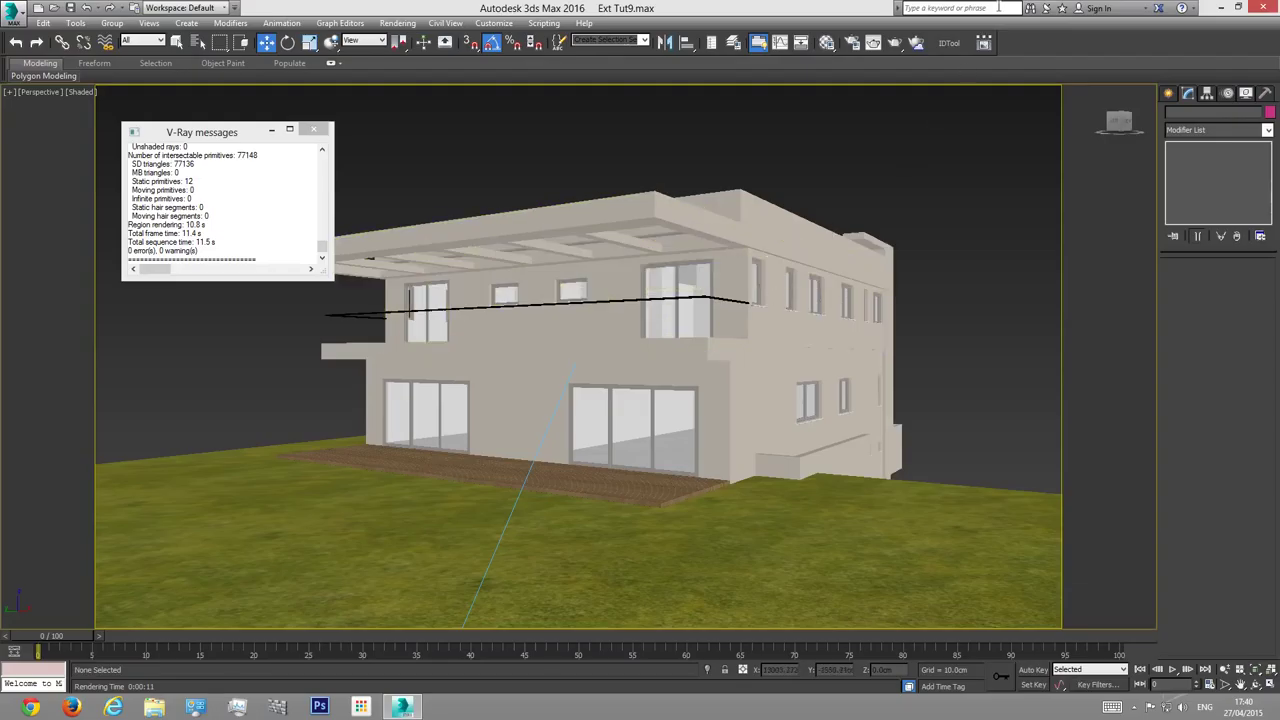
left_click(893, 44)
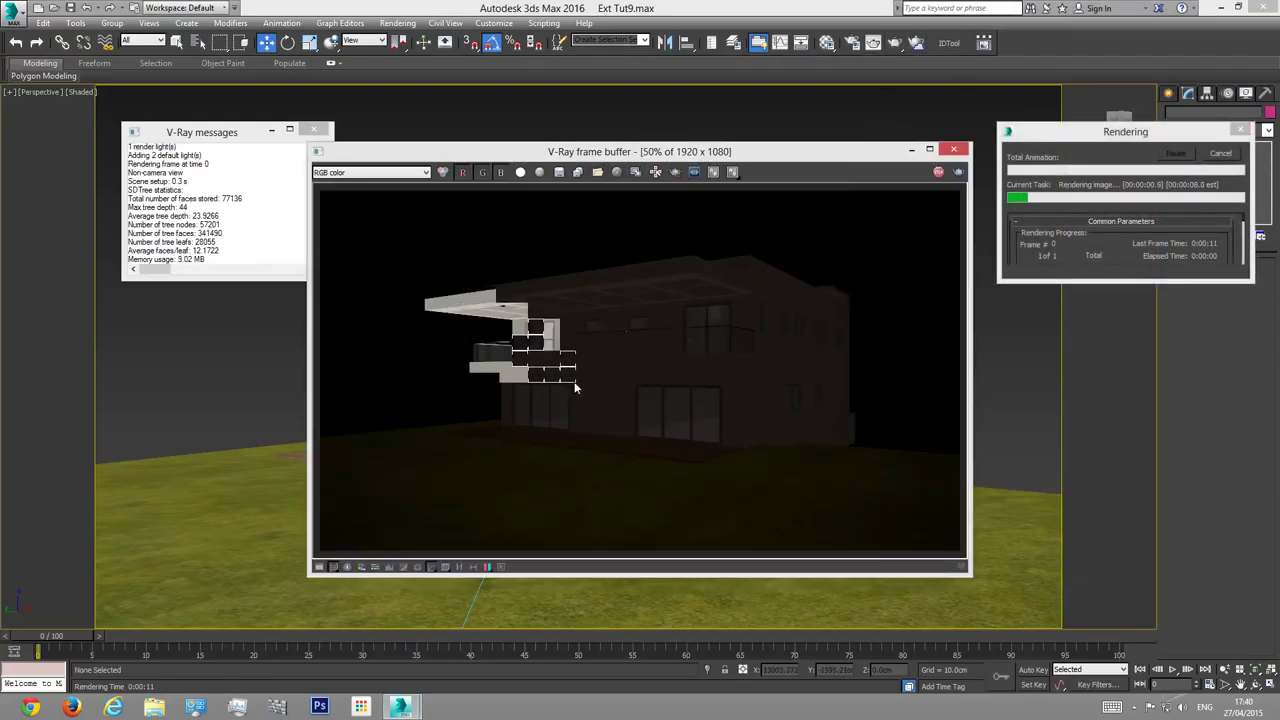
left_click(1220, 153)
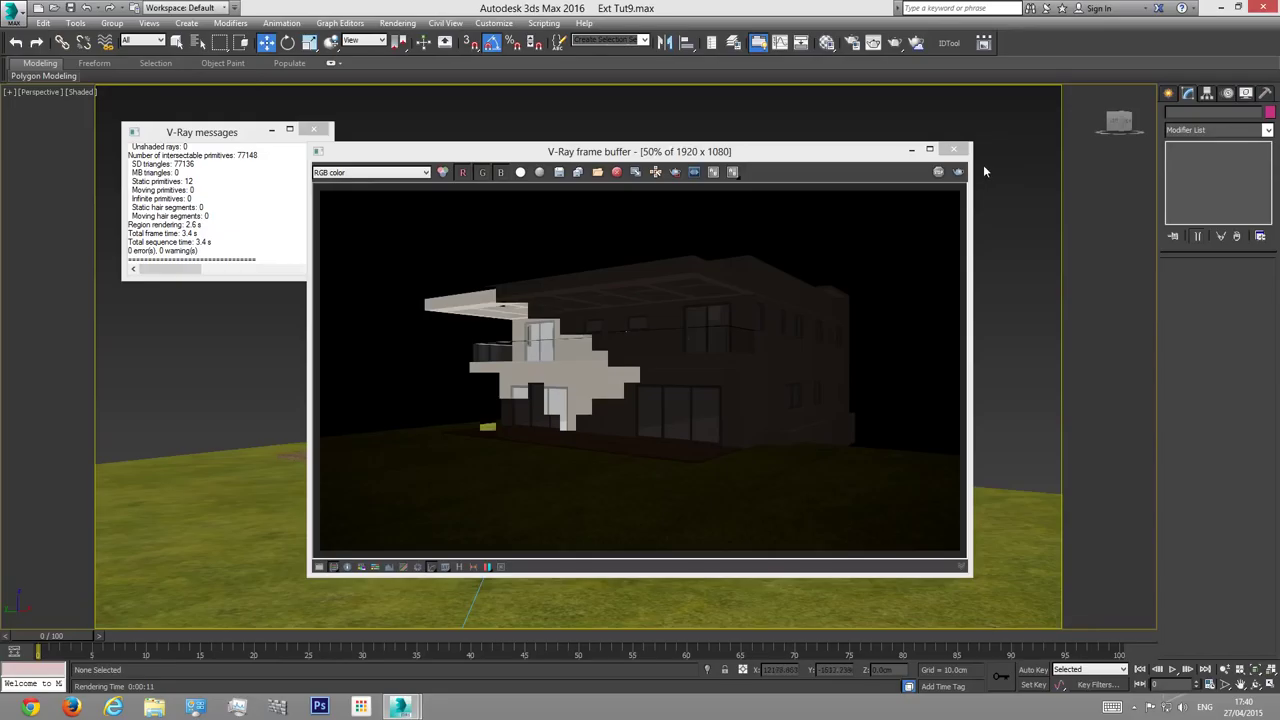
left_click(953, 149)
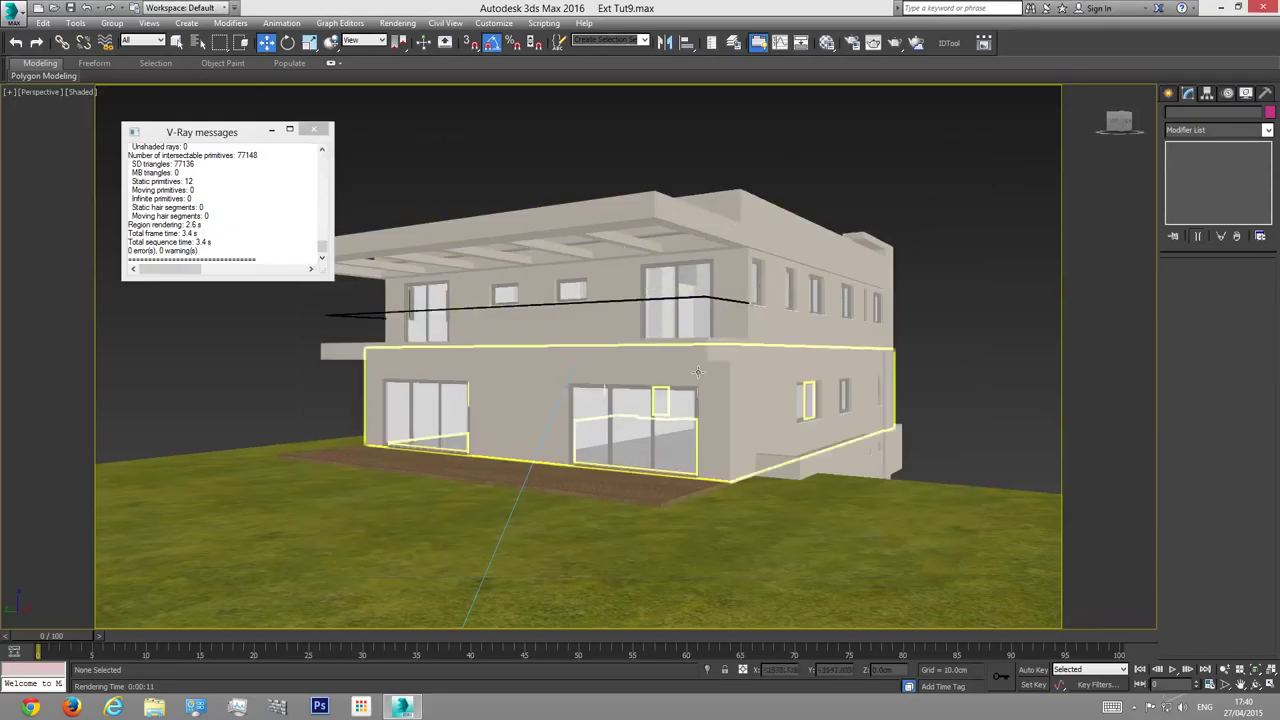
Step: Orbit around the house, return to the VRayCam001 view and close the V-Ray messages
left_click(1247, 684)
mouse_move(540, 340)
left_mouse_down()
mouse_move(480, 300)
mouse_move(423, 320)
mouse_move(549, 342)
mouse_move(545, 420)
mouse_move(525, 339)
left_mouse_up()
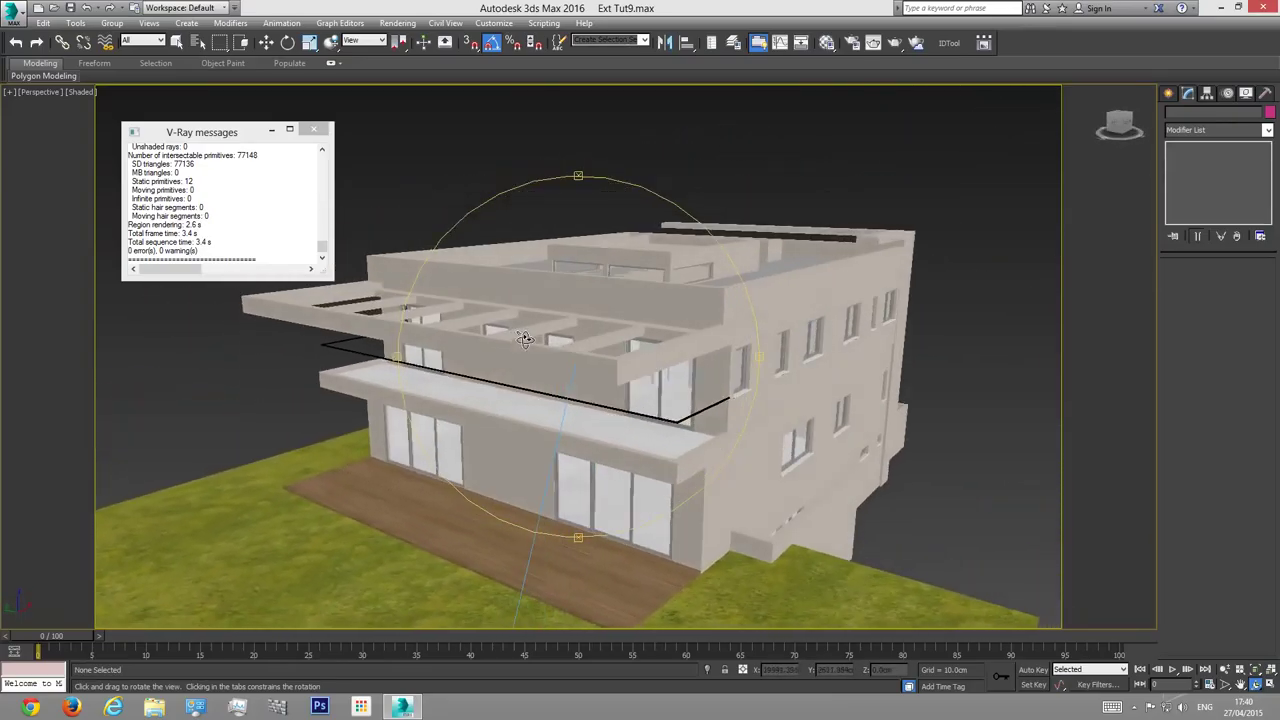
key("c")
key("w")
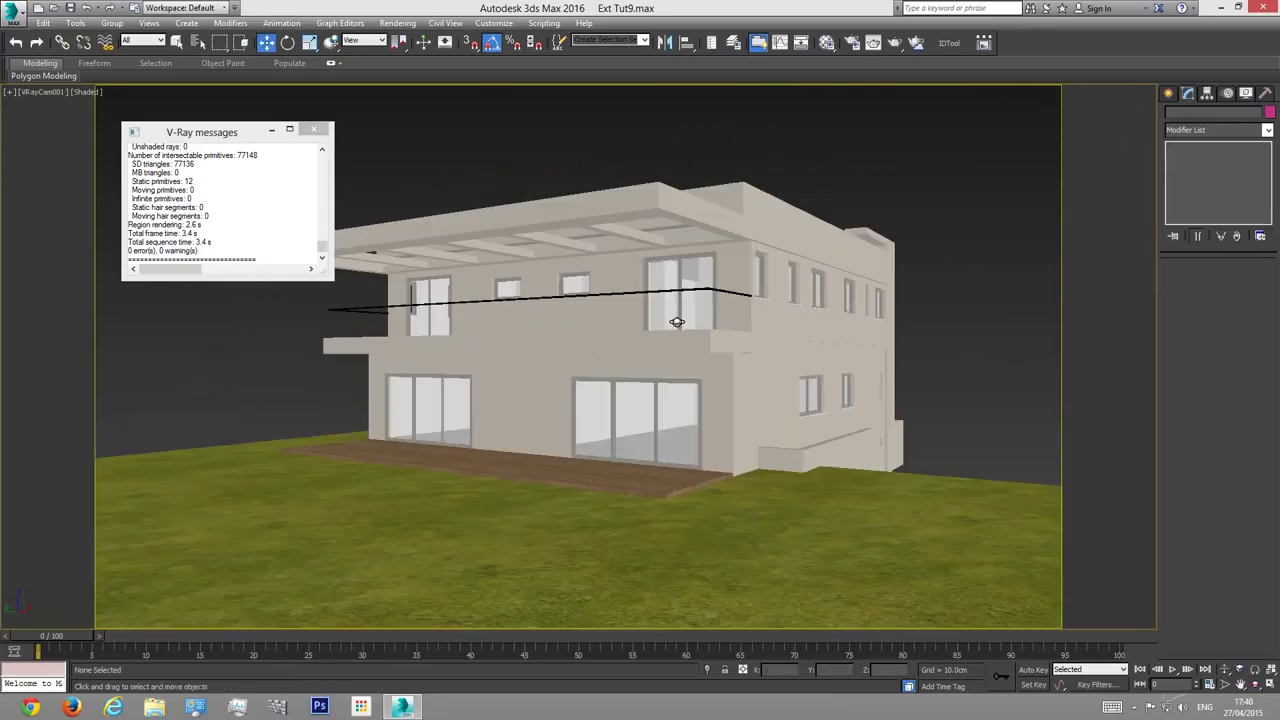
left_click(313, 129)
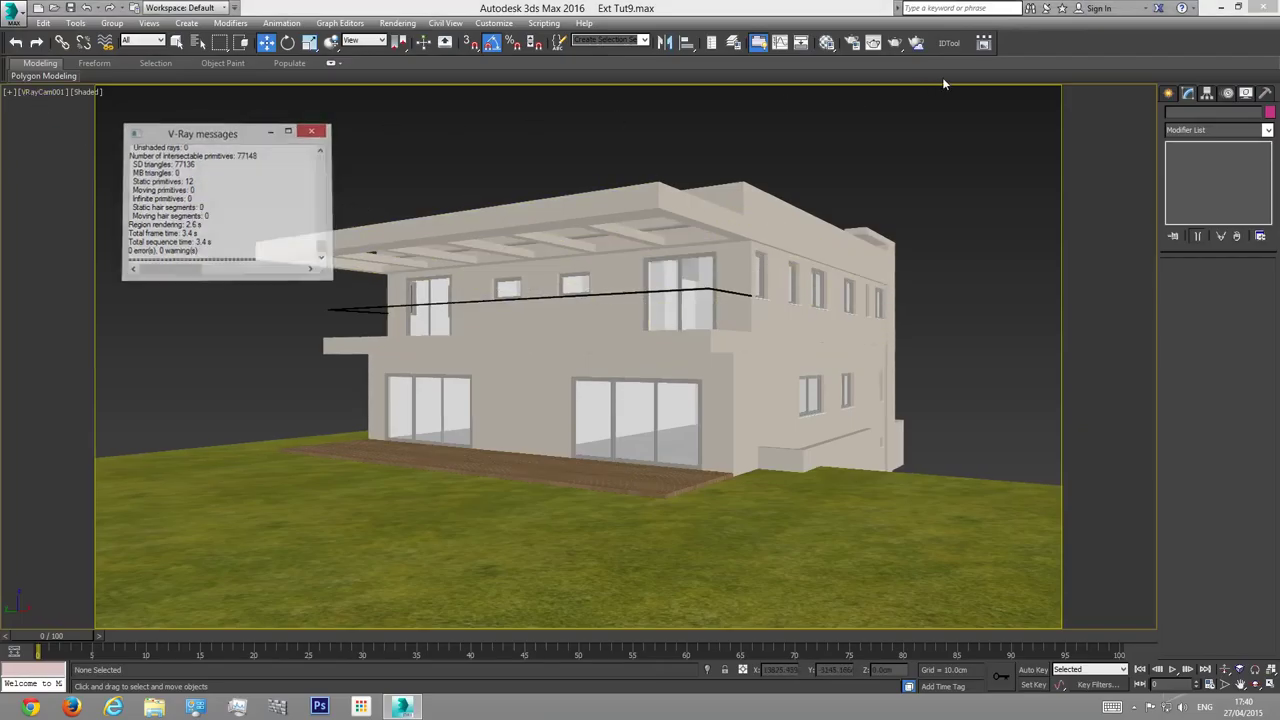
Step: Select VRayCam001 in the Top view, switch the viewport to it, then deselect it
key("t")
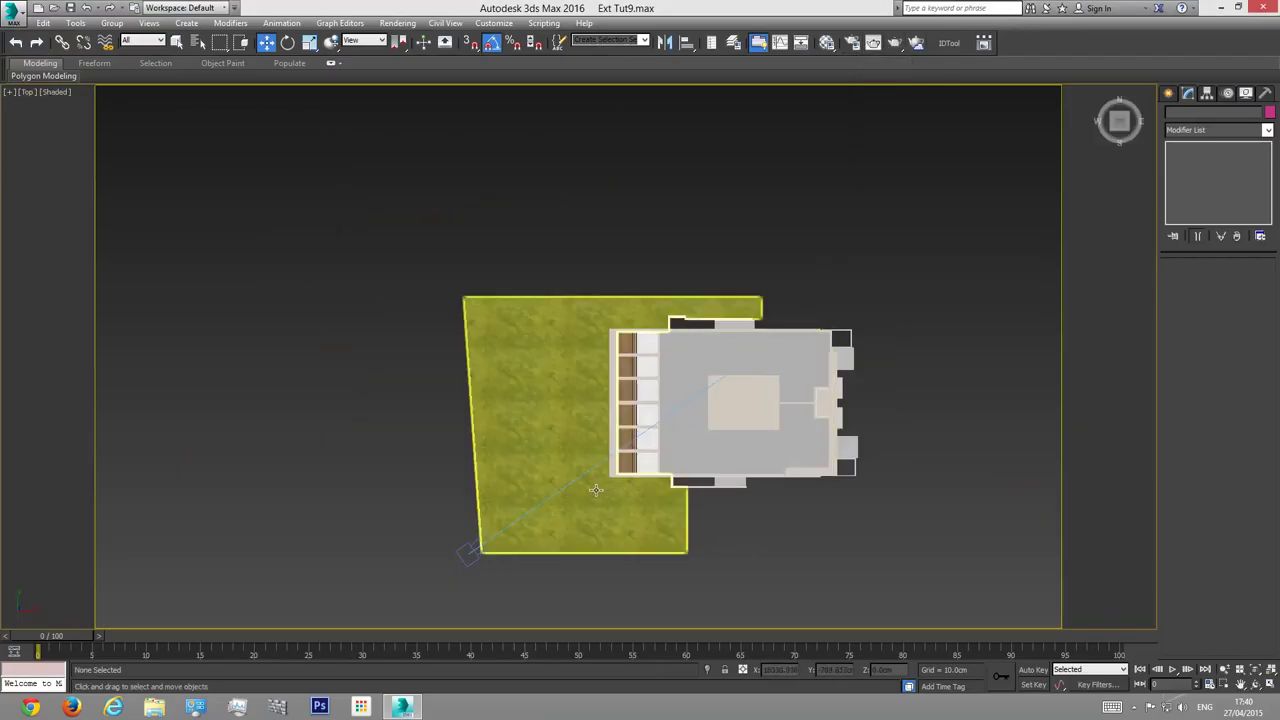
left_click(470, 553)
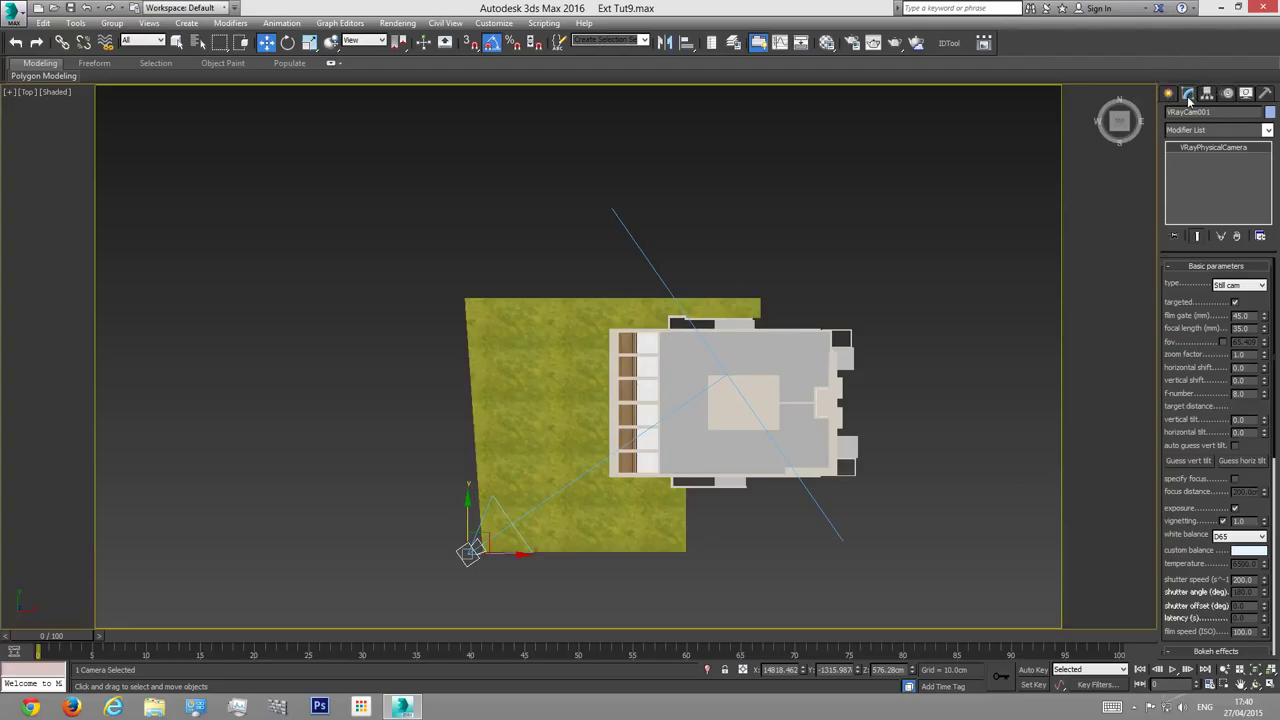
key("c")
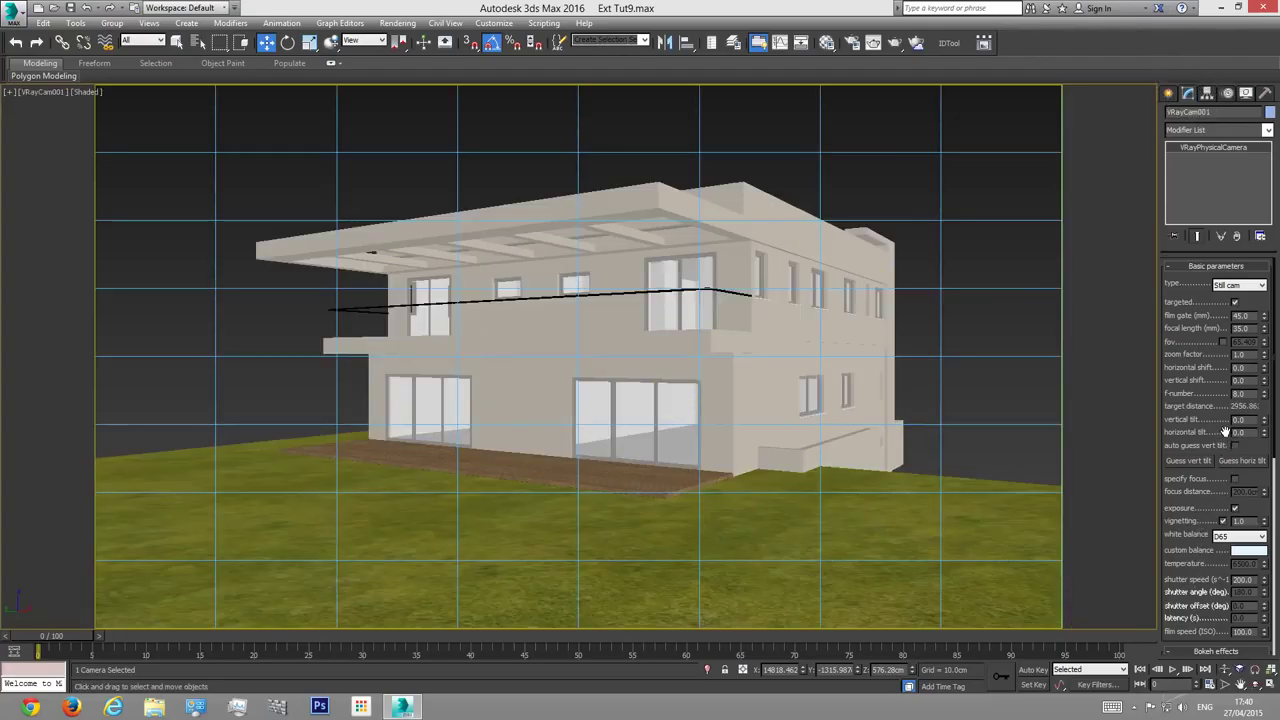
scroll(1230, 530, "down", 2)
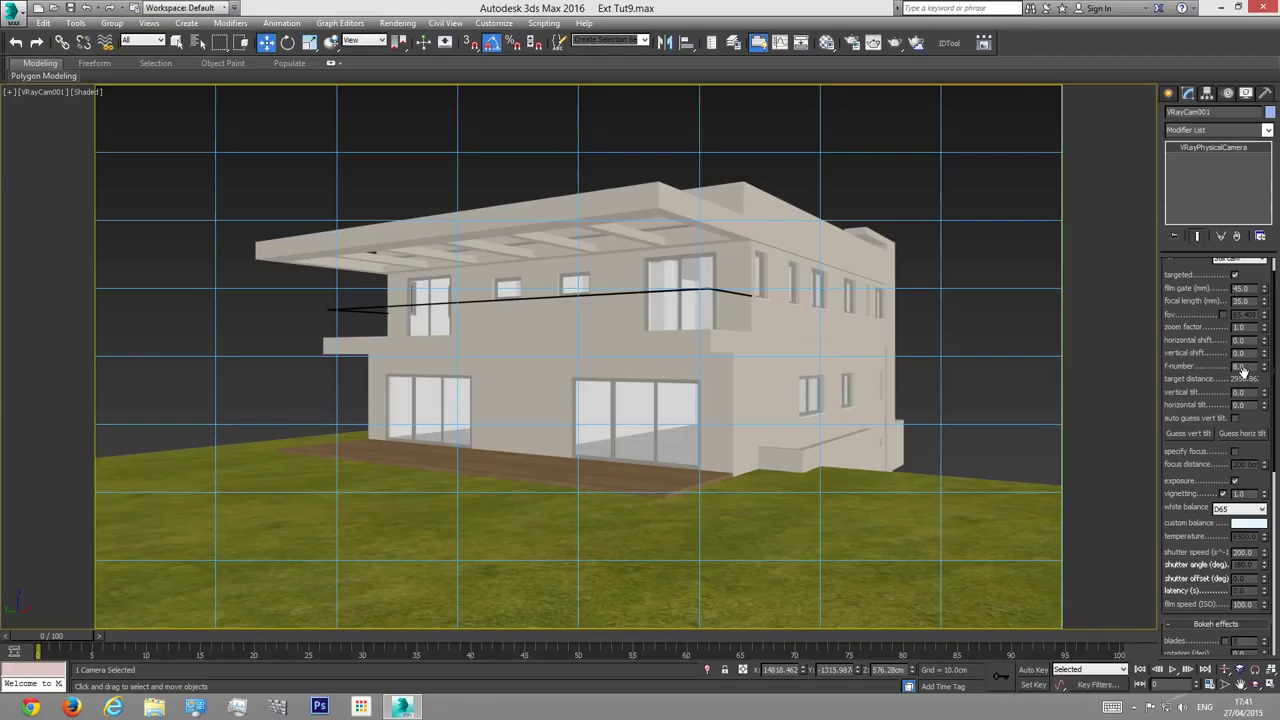
left_click(965, 318)
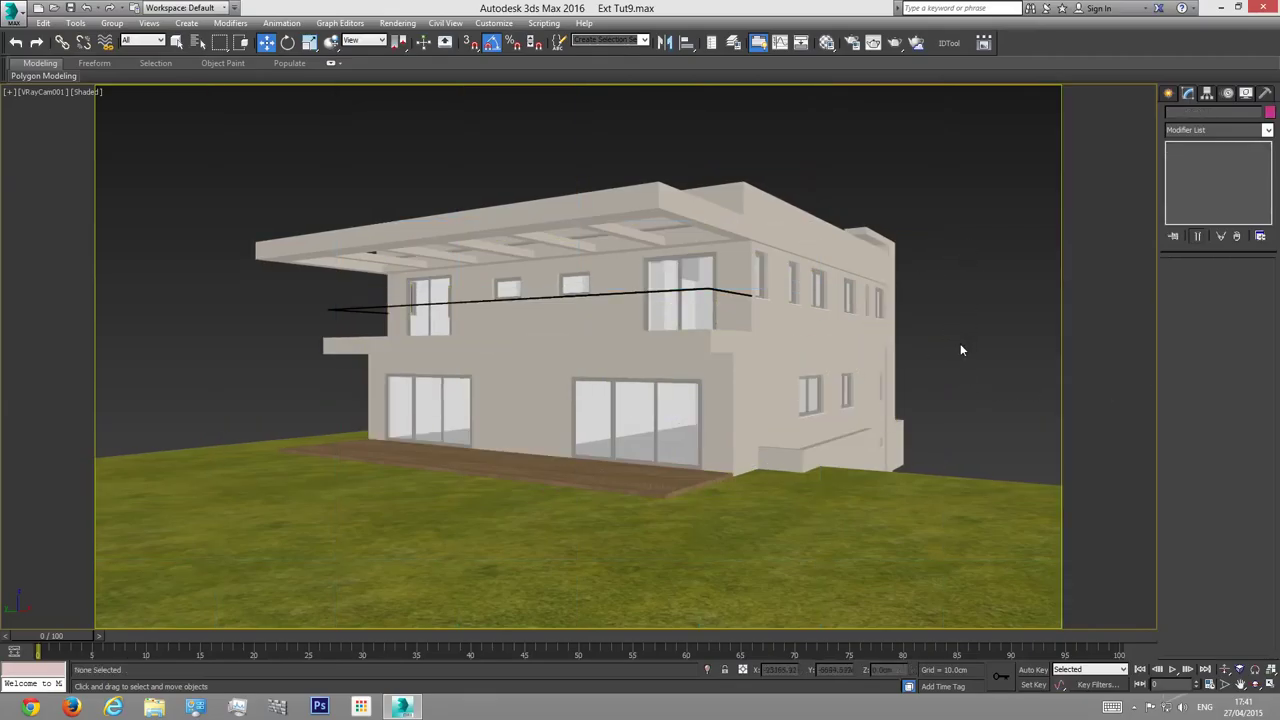
Step: Orbit a perspective view to look down on the house
key("p")
left_click(1255, 685)
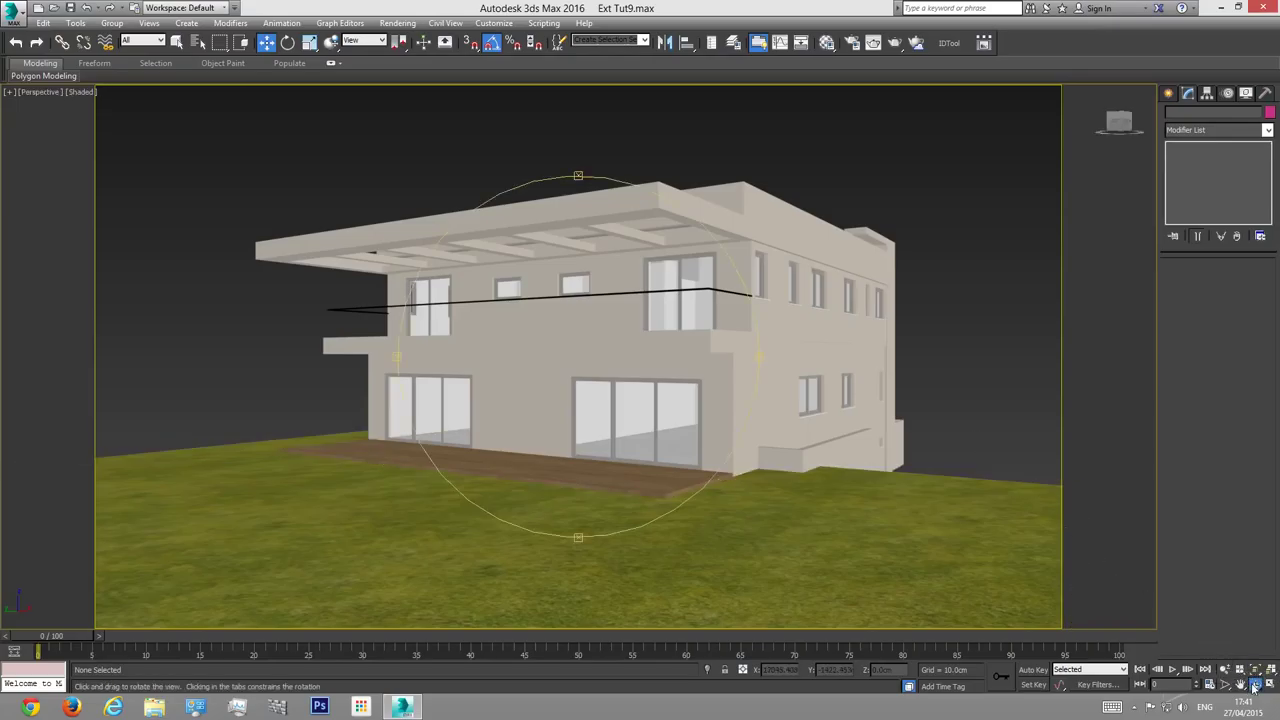
left_click_drag(560, 250, 600, 418)
scroll(638, 401, "up", 2)
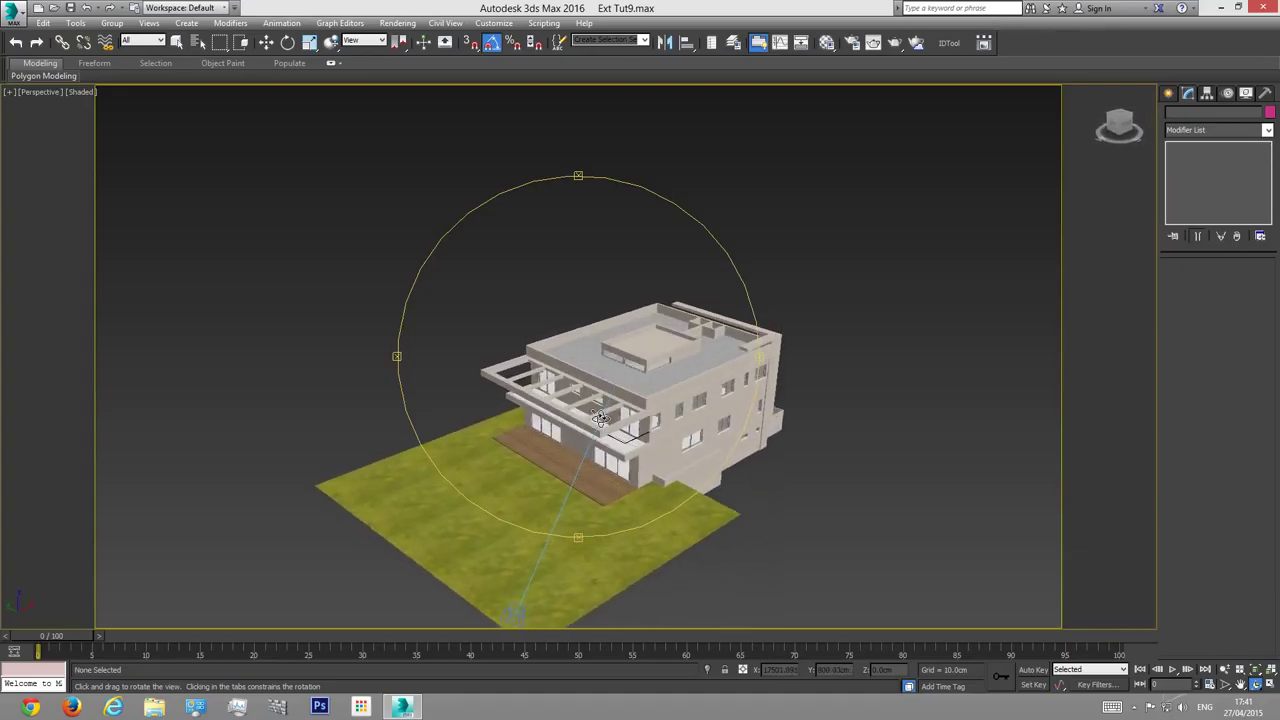
Step: Create a VRaySun in the Top view aimed at the house and accept the VRaySky environment map
left_click(1169, 93)
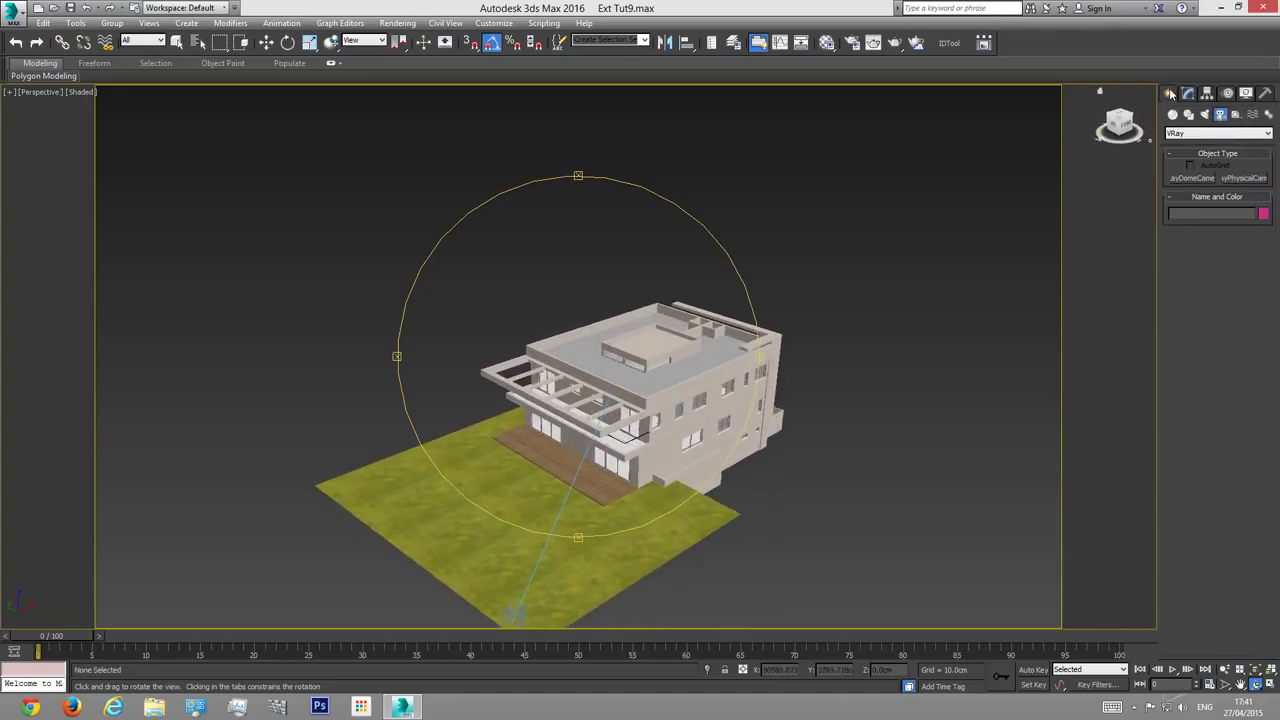
left_click(1204, 114)
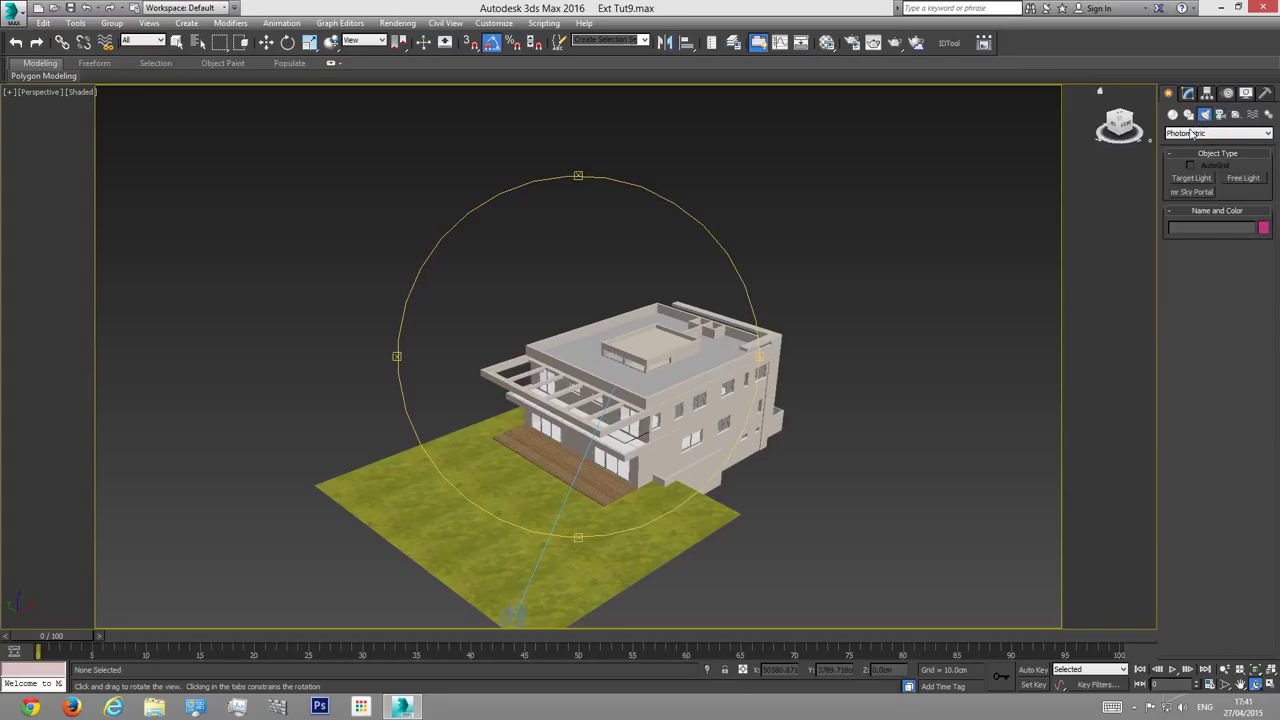
left_click(1182, 134)
left_click(1178, 162)
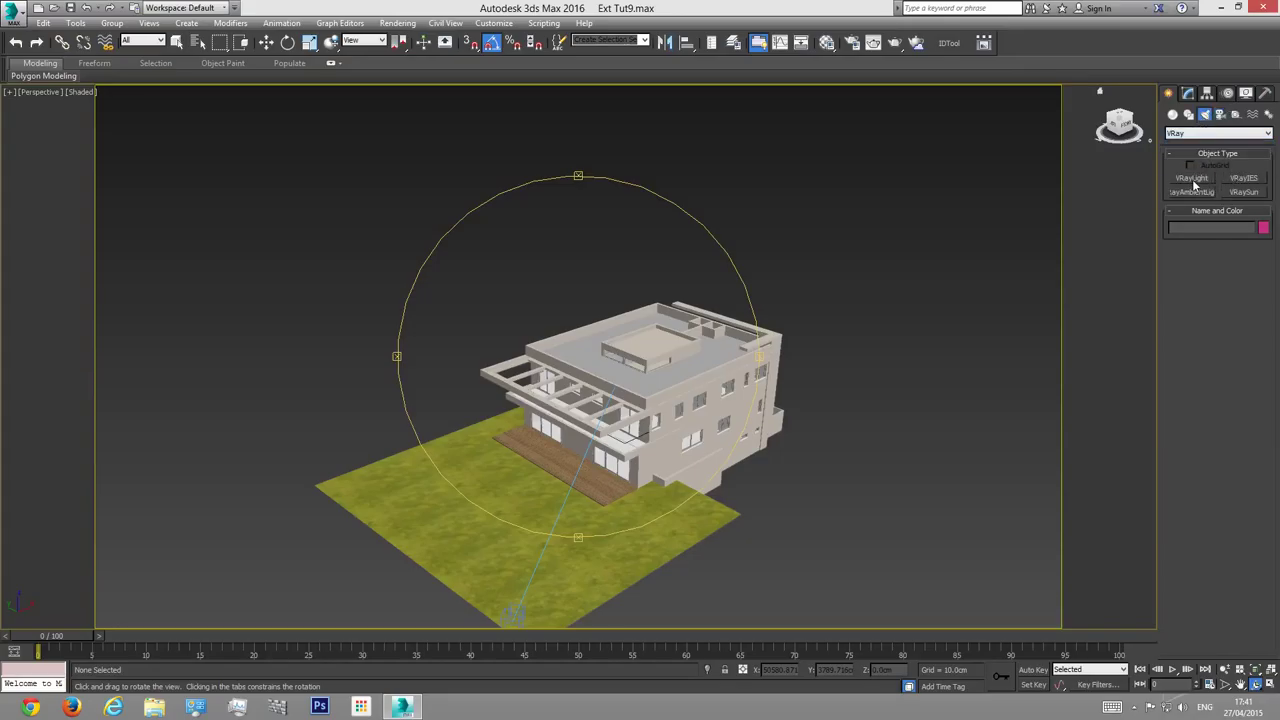
left_click(1250, 194)
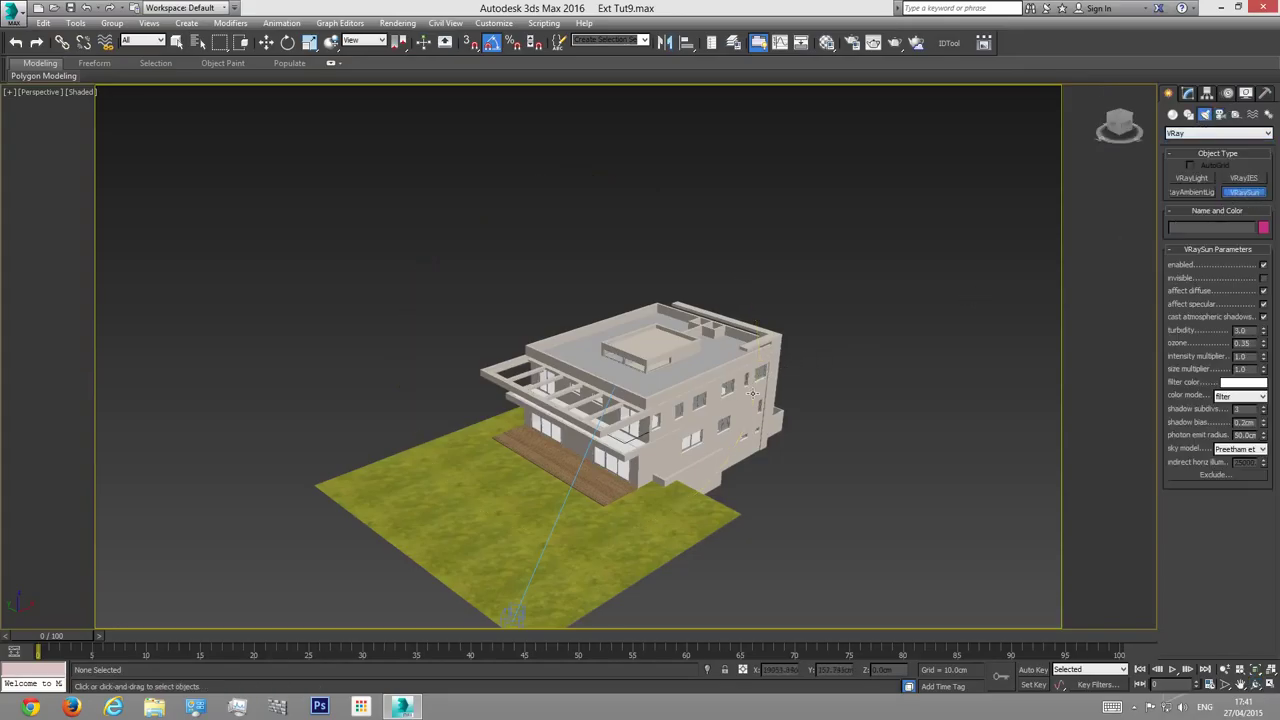
key("t")
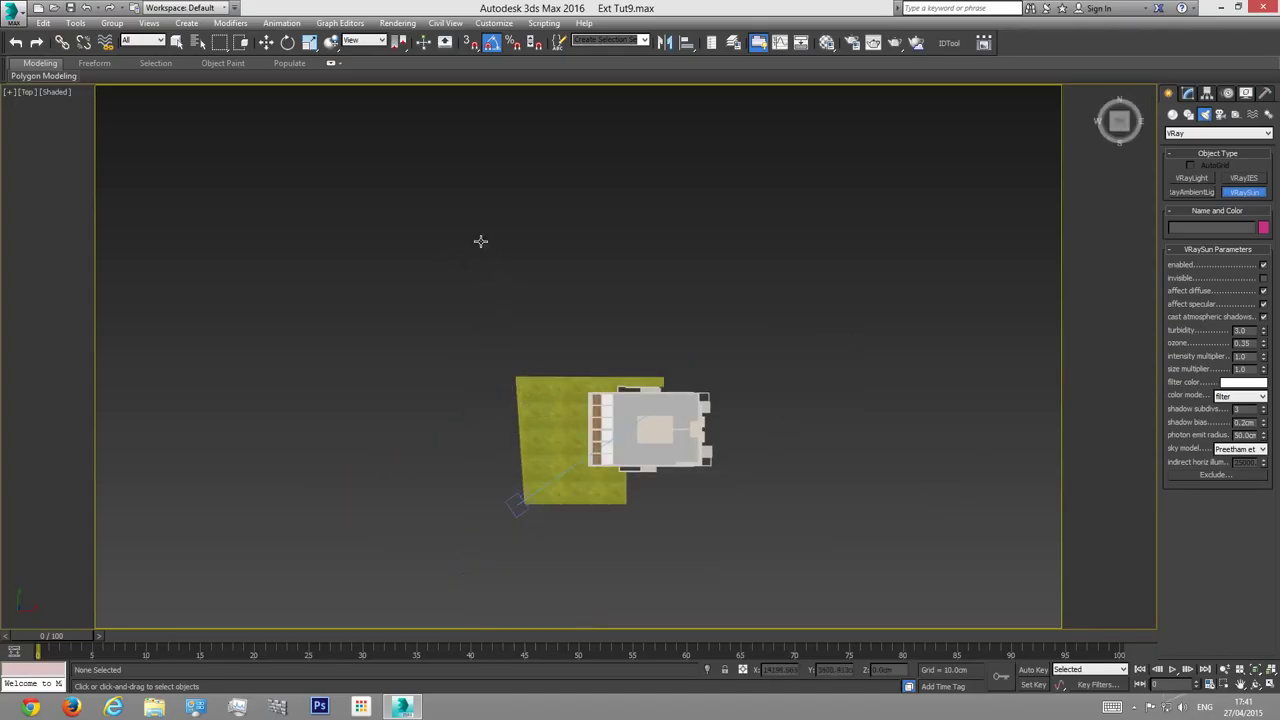
left_click_drag(466, 209, 658, 432)
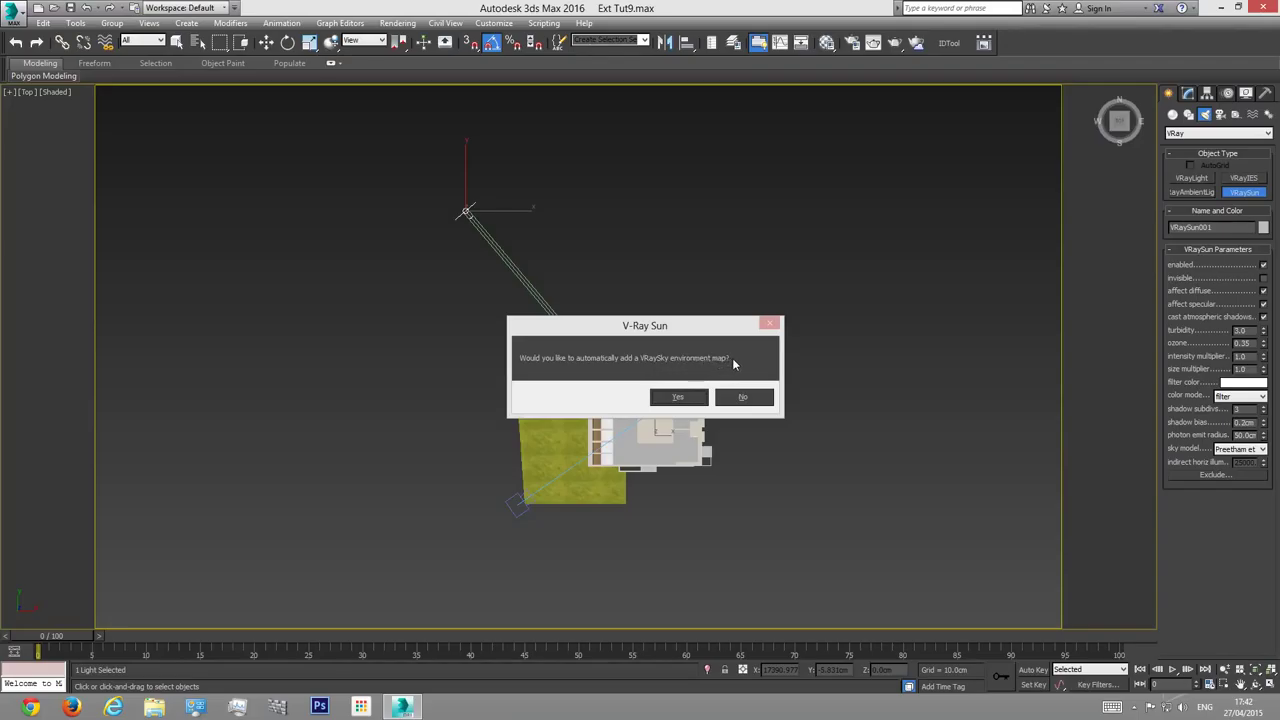
left_click(679, 398)
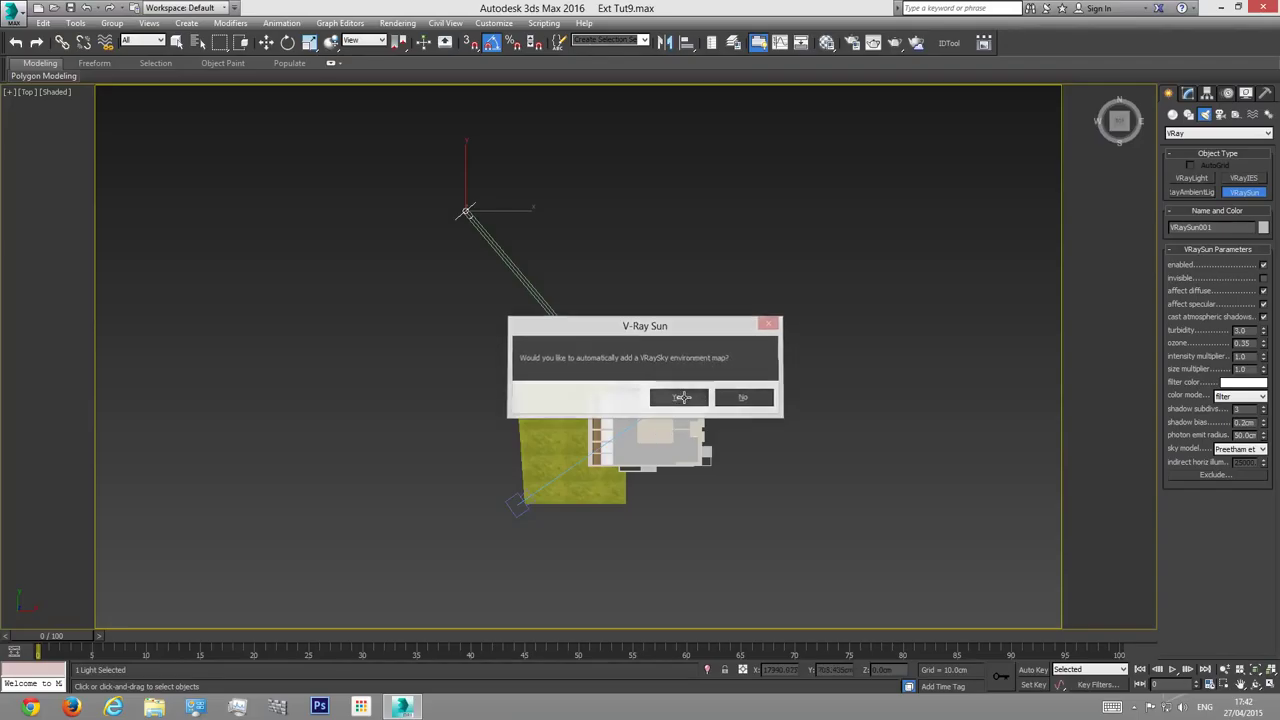
key("w")
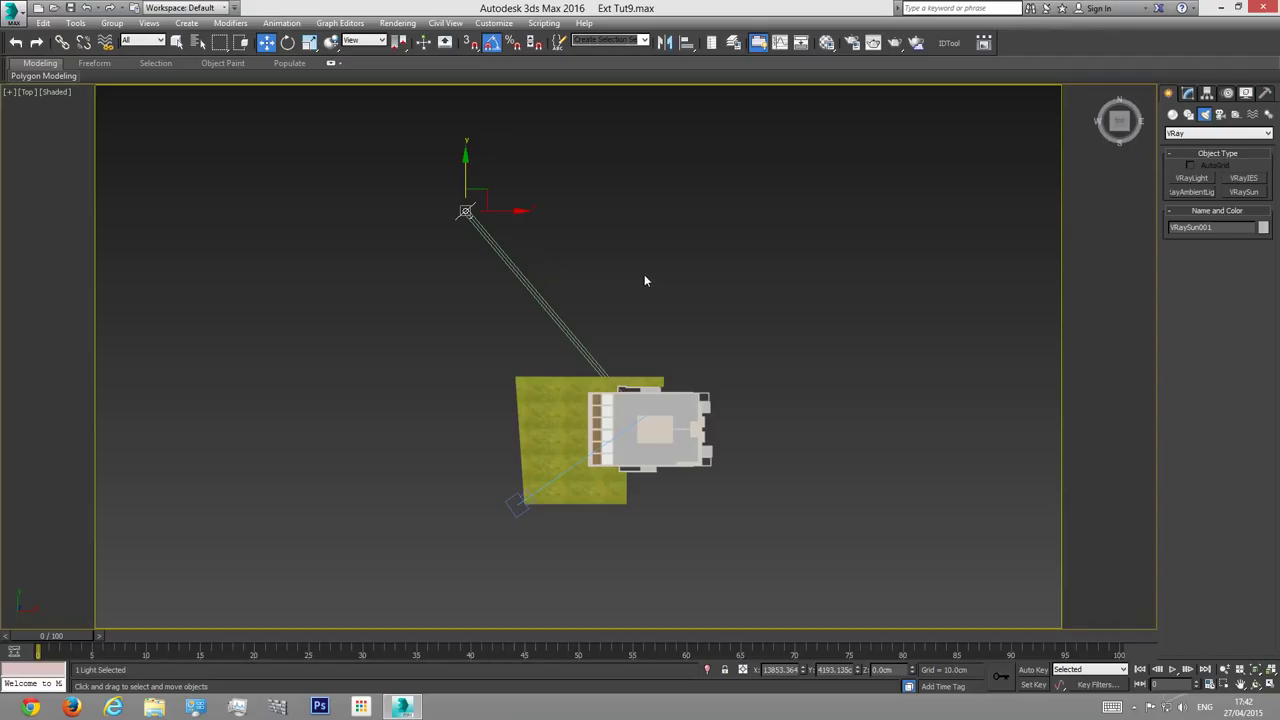
Step: In the Front view, raise VRaySun001 high above the house
key("f")
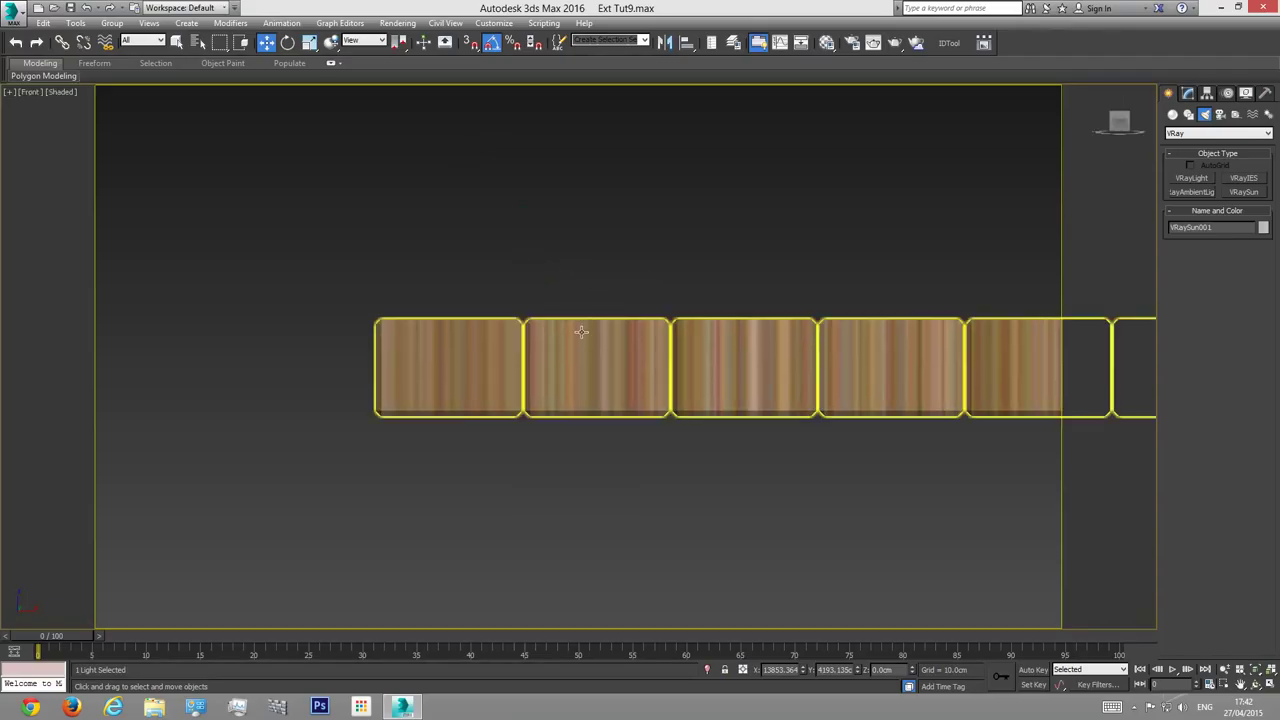
scroll(573, 410, "down", 5)
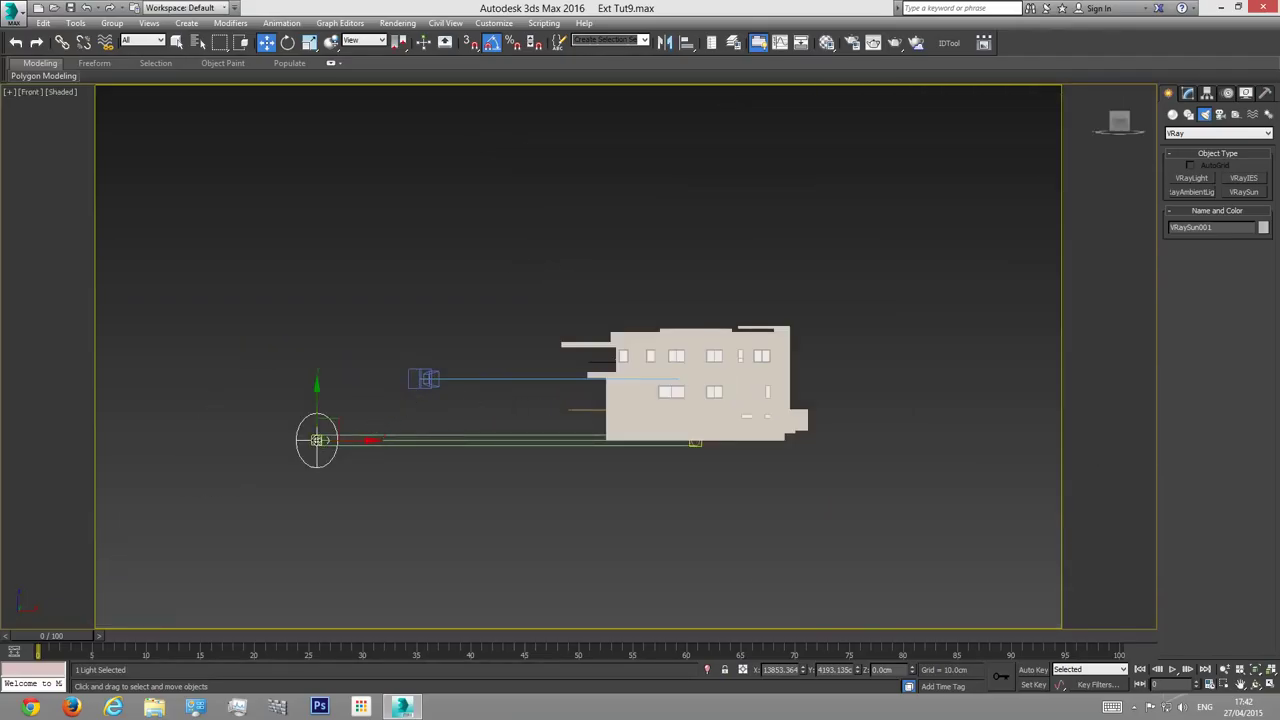
left_click_drag(315, 401, 309, 72)
scroll(365, 298, "down", 3)
left_click_drag(362, 281, 372, 137)
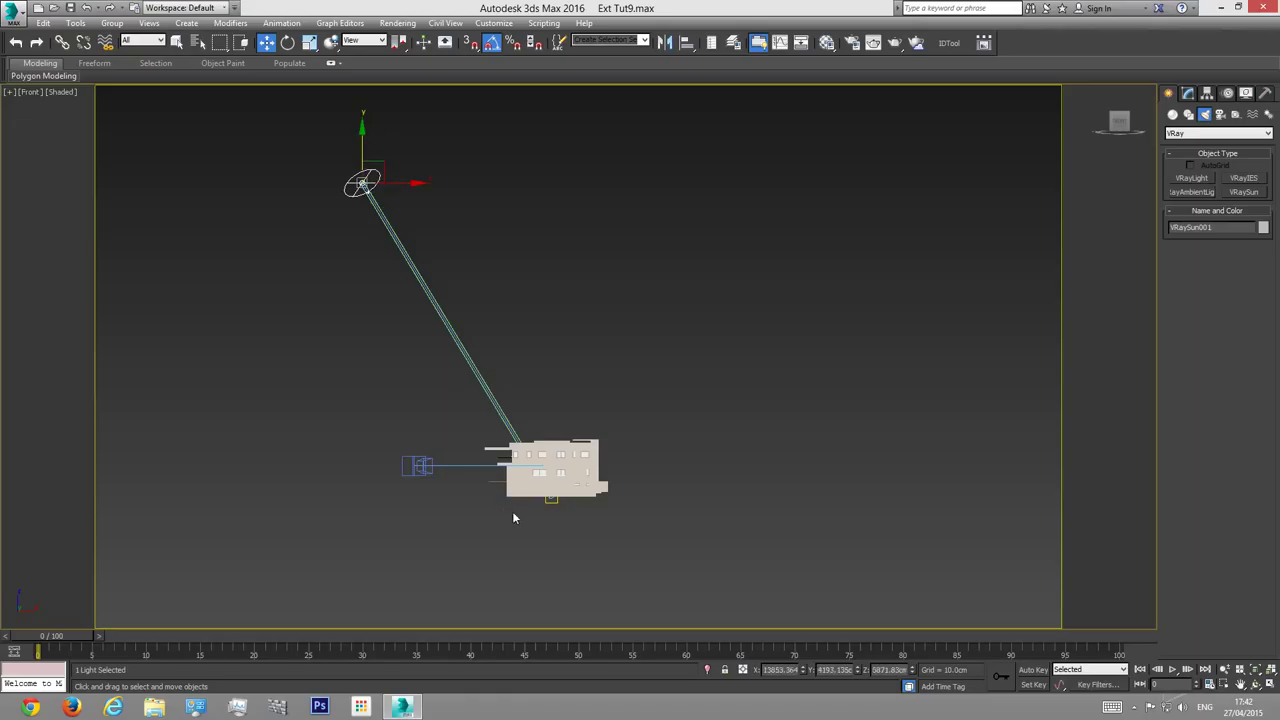
scroll(565, 488, "up", 5)
Step: Lift VRaySun001.Target up into the building in wireframe
left_click(572, 474)
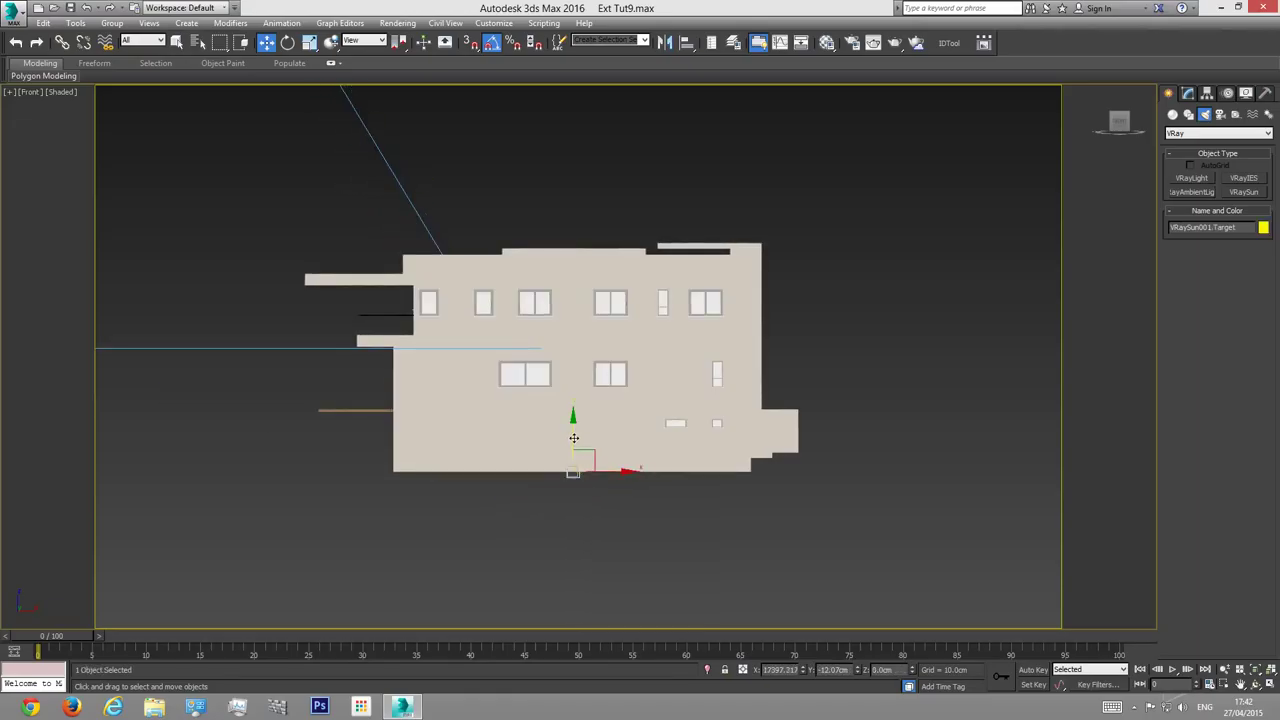
key("F3")
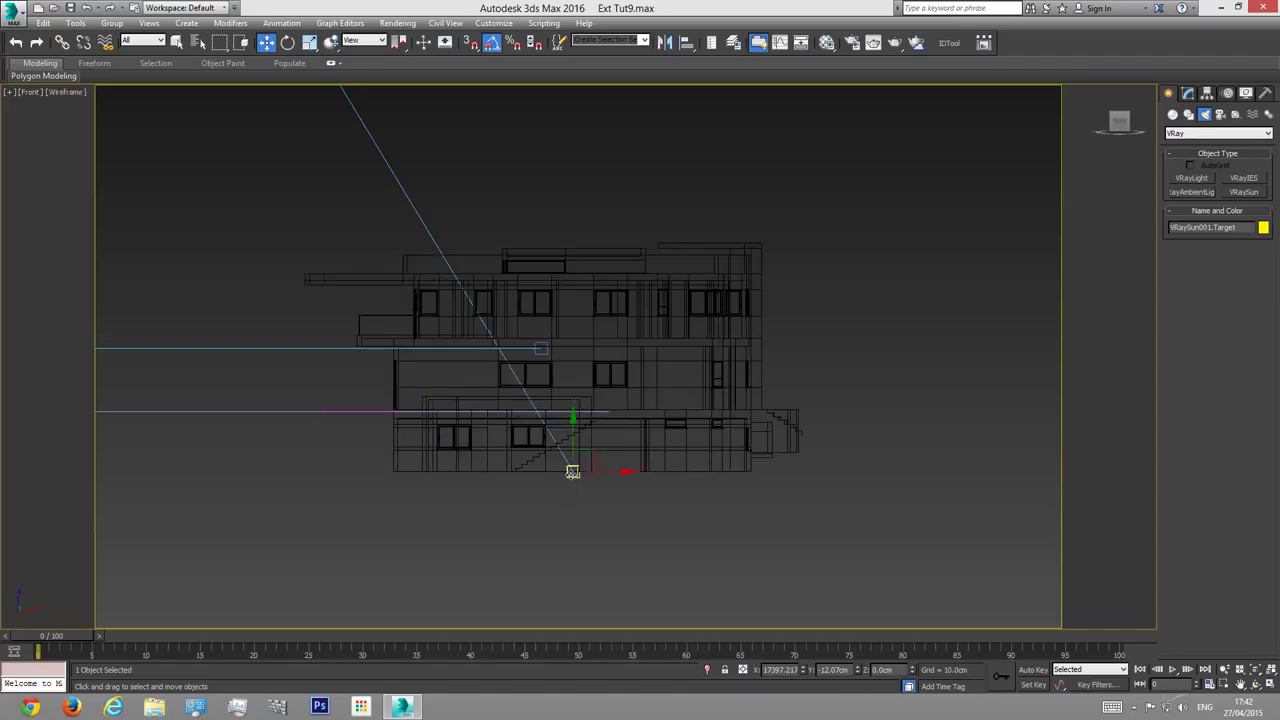
left_click_drag(573, 435, 573, 375)
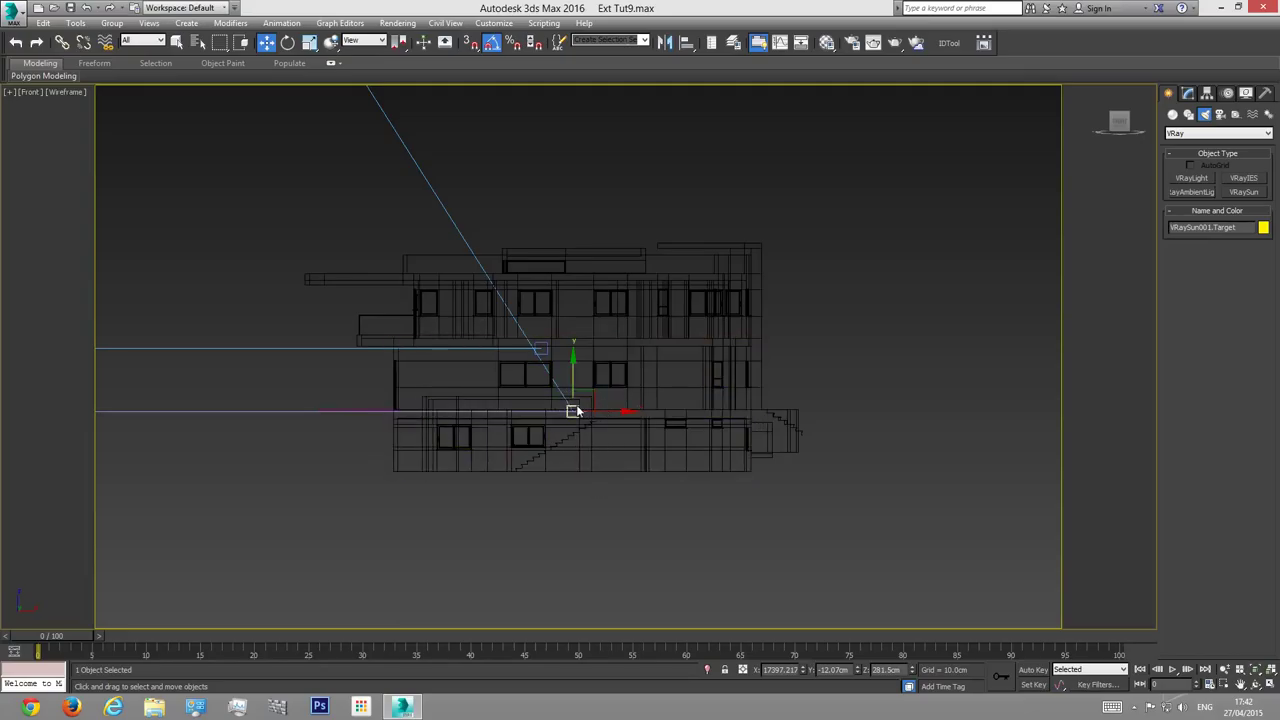
Step: Nudge the sun slightly up and right, then return to the shaded VRayCam001 view
key("t")
scroll(591, 401, "up", 5)
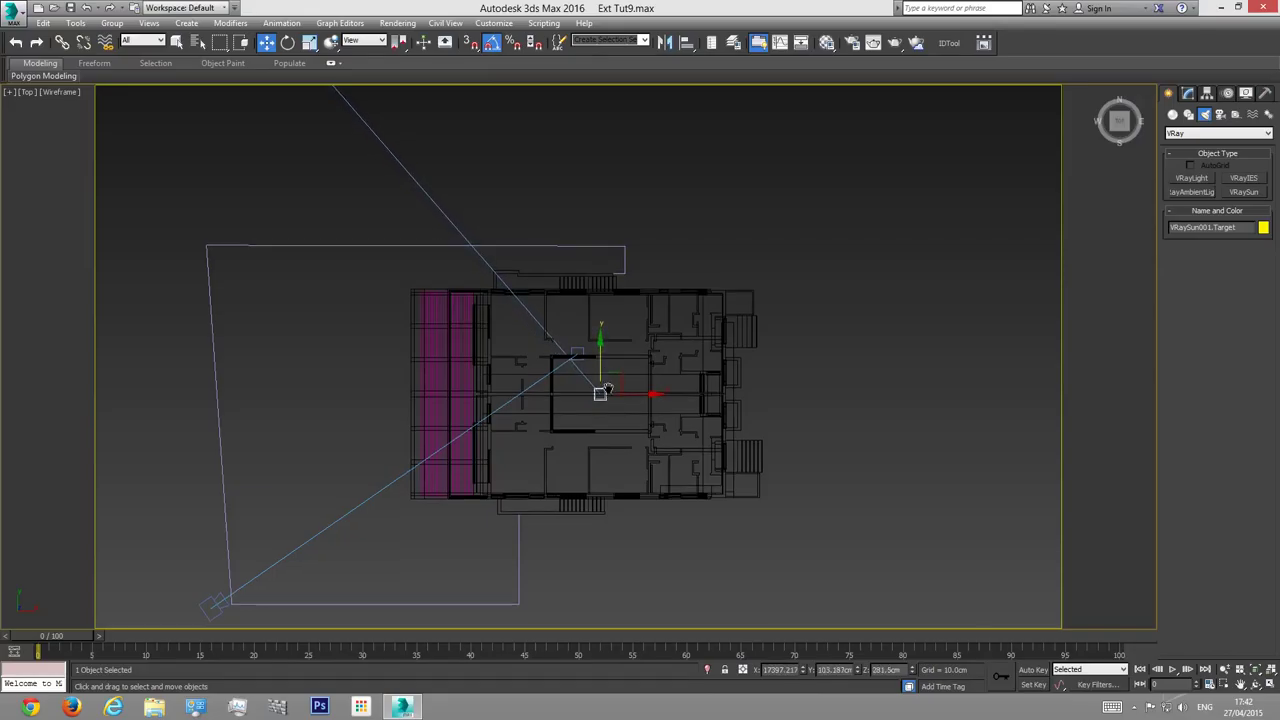
scroll(518, 340, "down", 5)
left_click(482, 329)
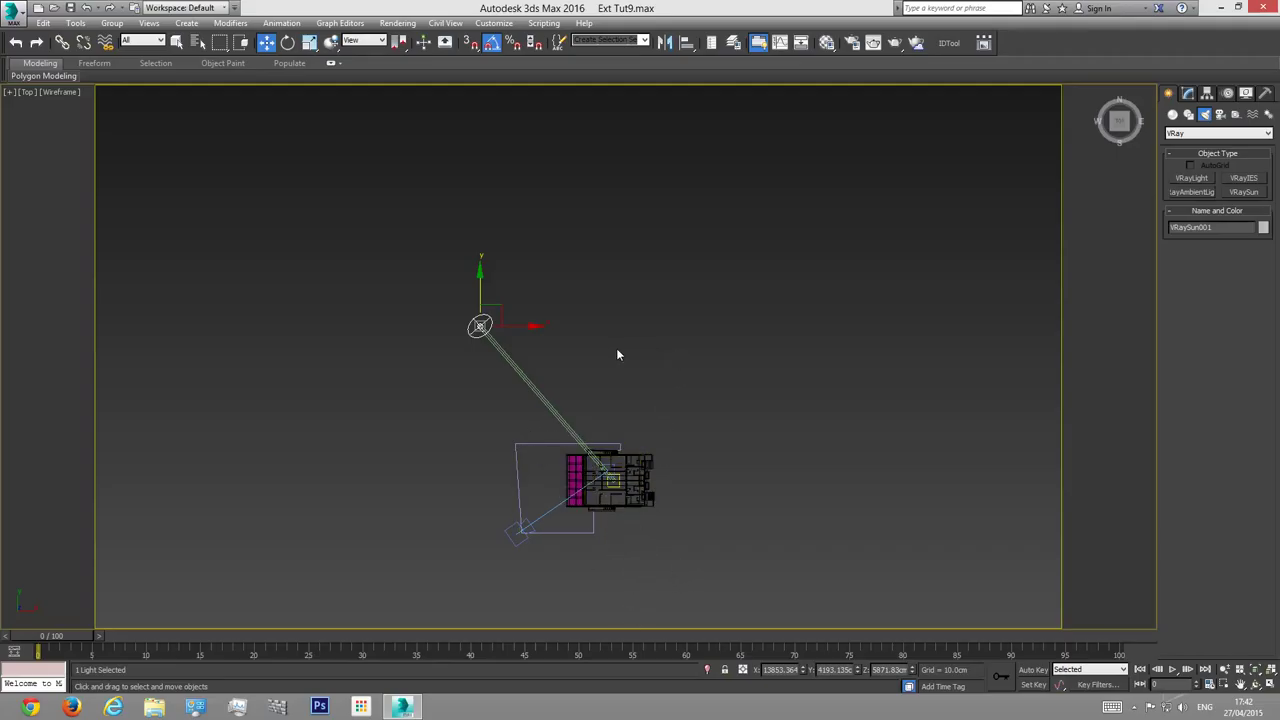
key("f")
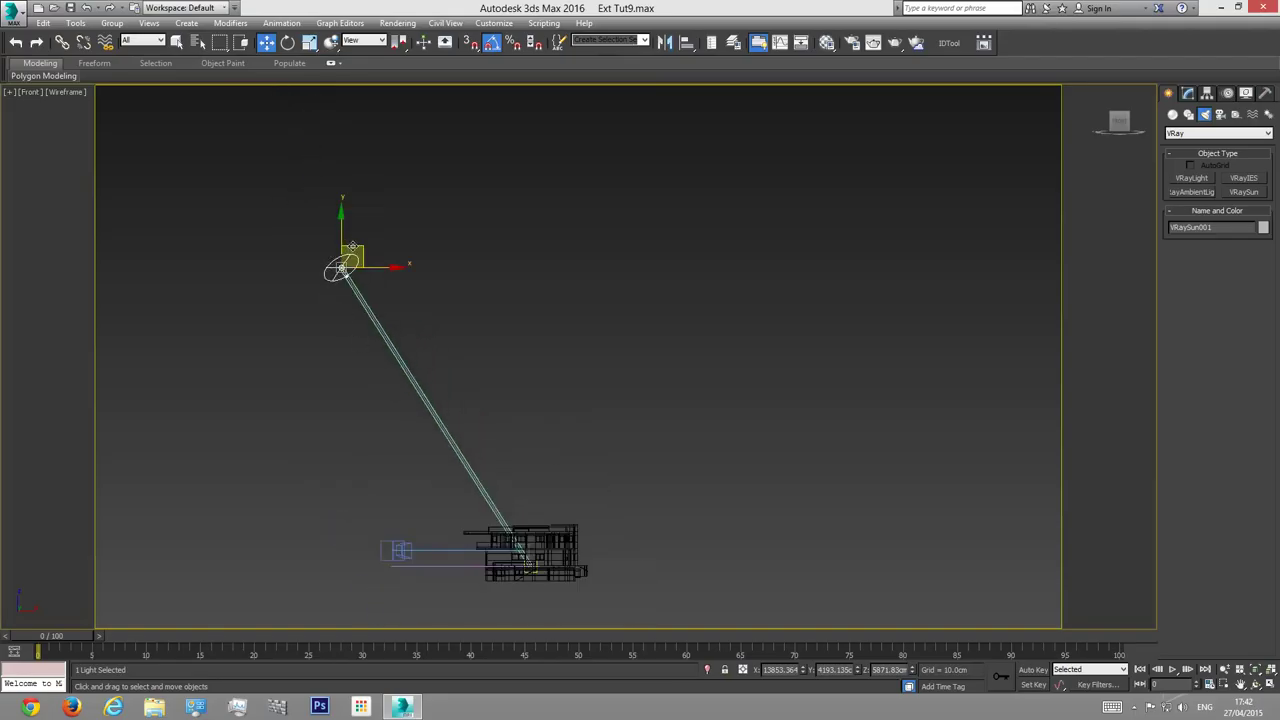
left_click_drag(346, 252, 353, 246)
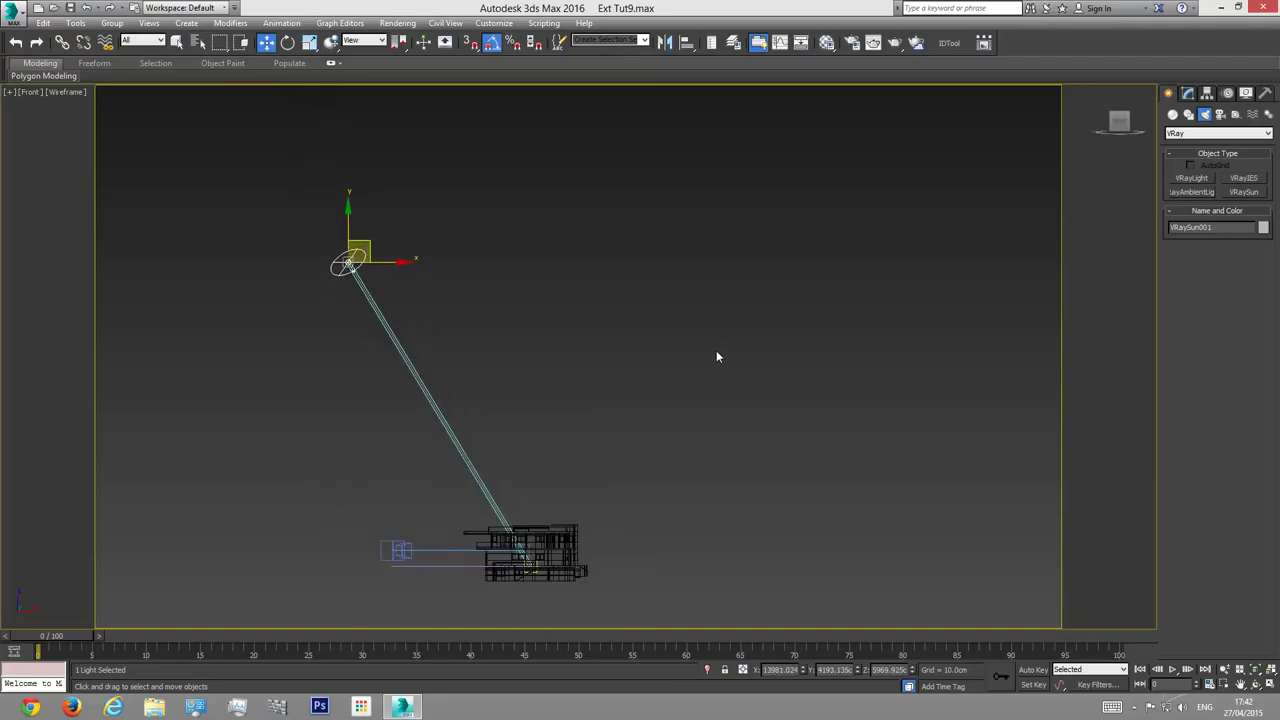
key("c")
key("F3")
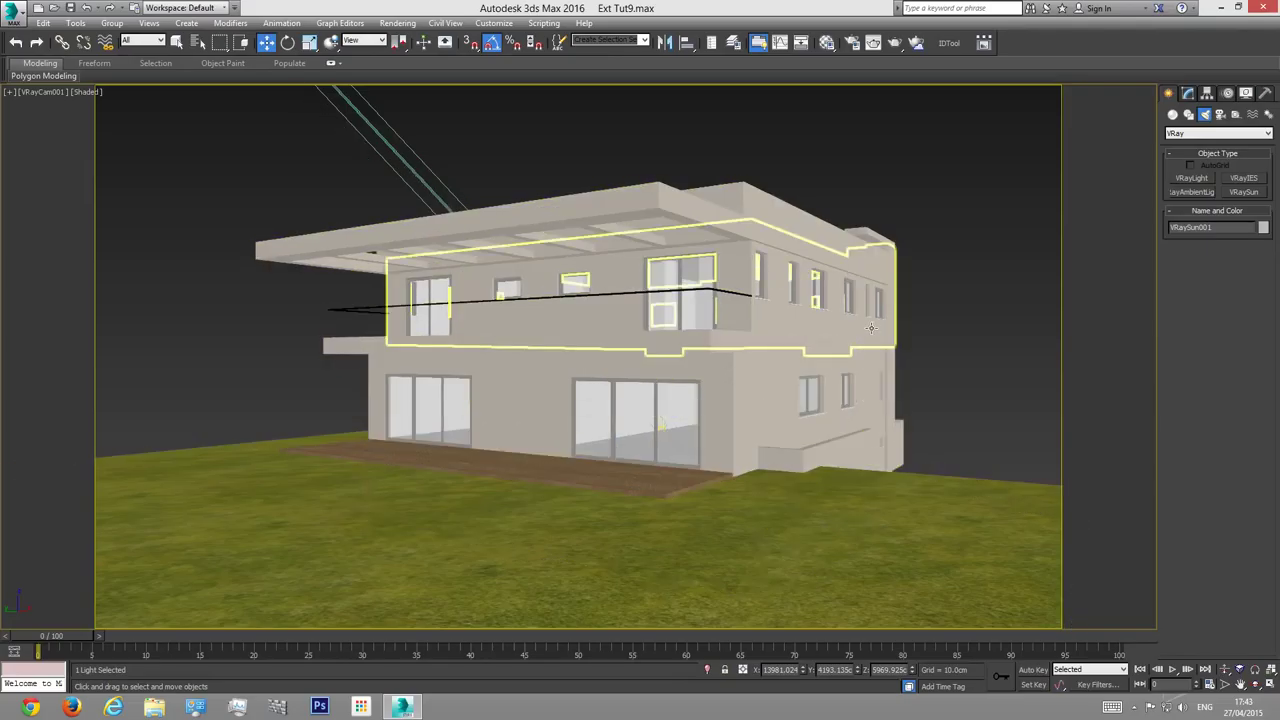
Step: Orbit a perspective view to frame VRaySun001 high above the house and lawn
key("p")
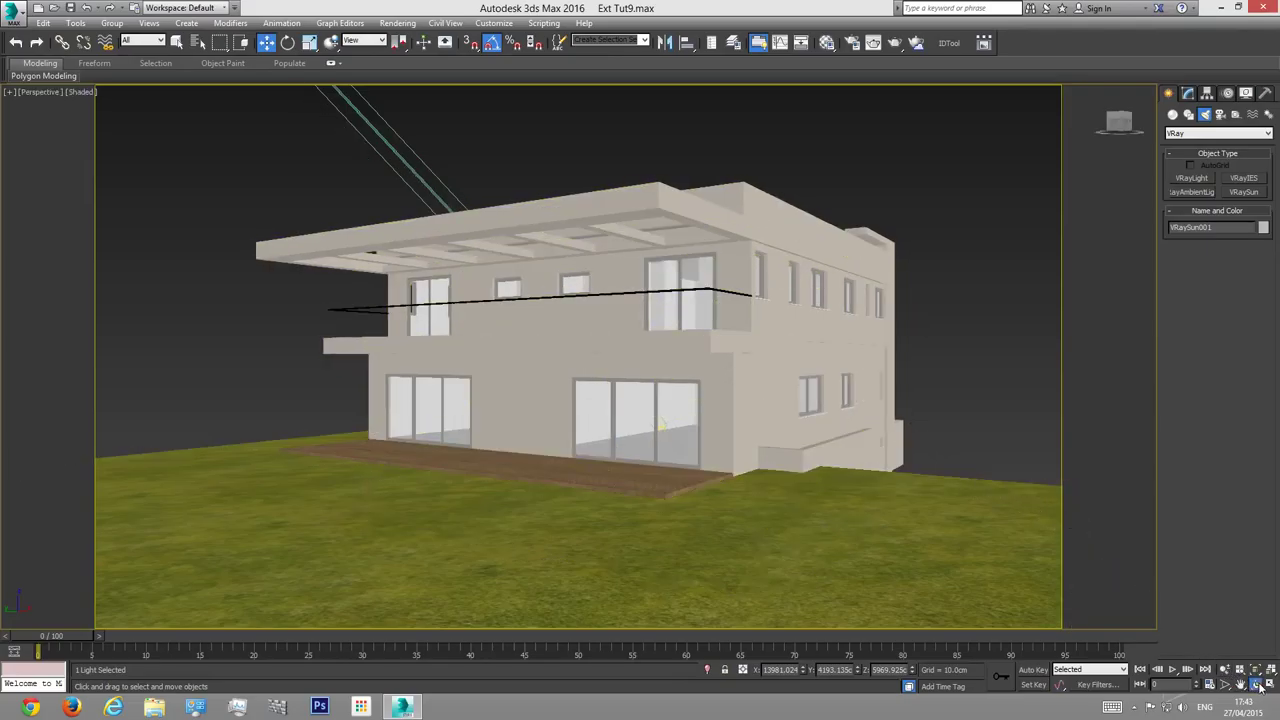
left_click(1255, 684)
left_click_drag(602, 395, 620, 423)
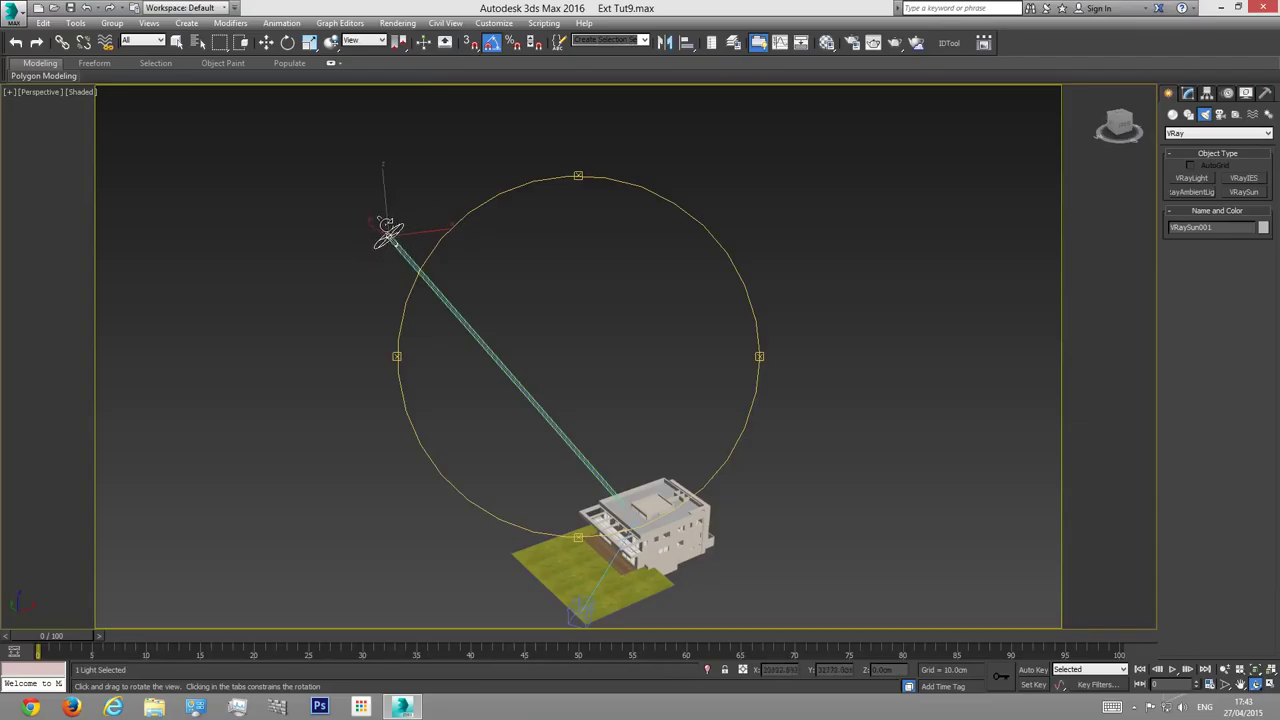
left_click_drag(604, 480, 481, 290)
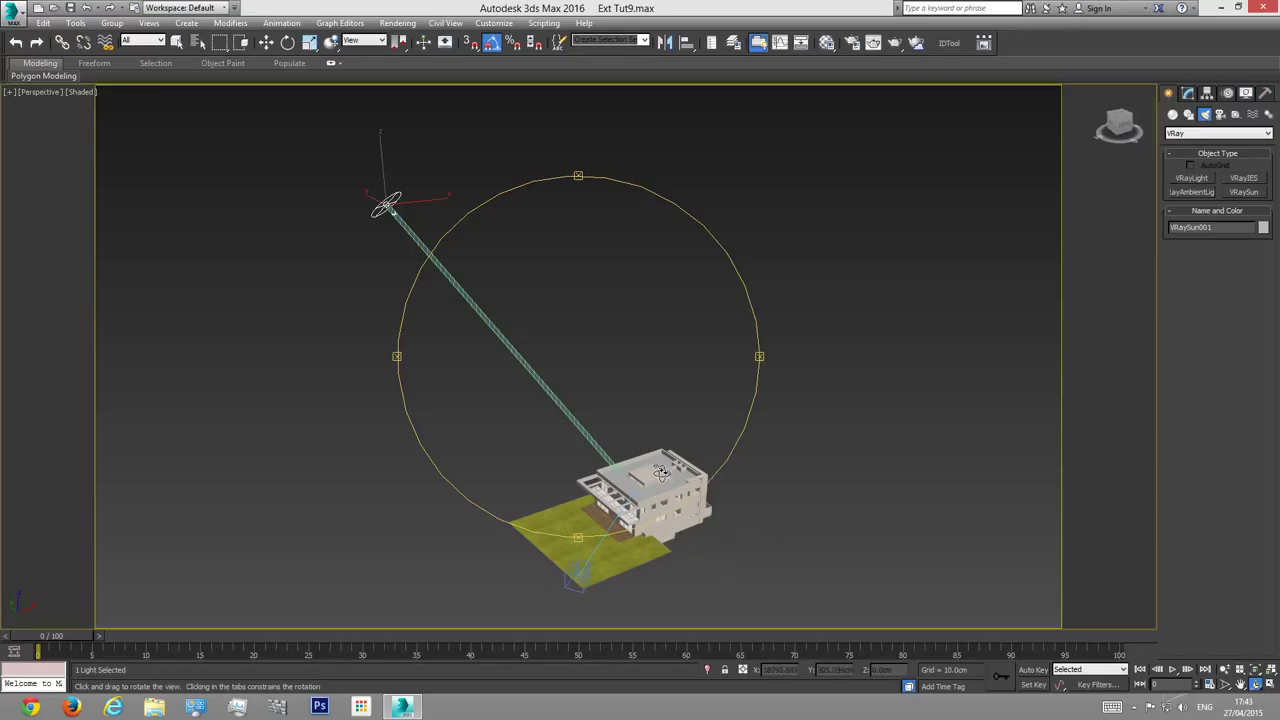
Step: Instance the DefaultVRaySky environment map from Environment and Effects into an empty Material Editor slot
left_click(398, 23)
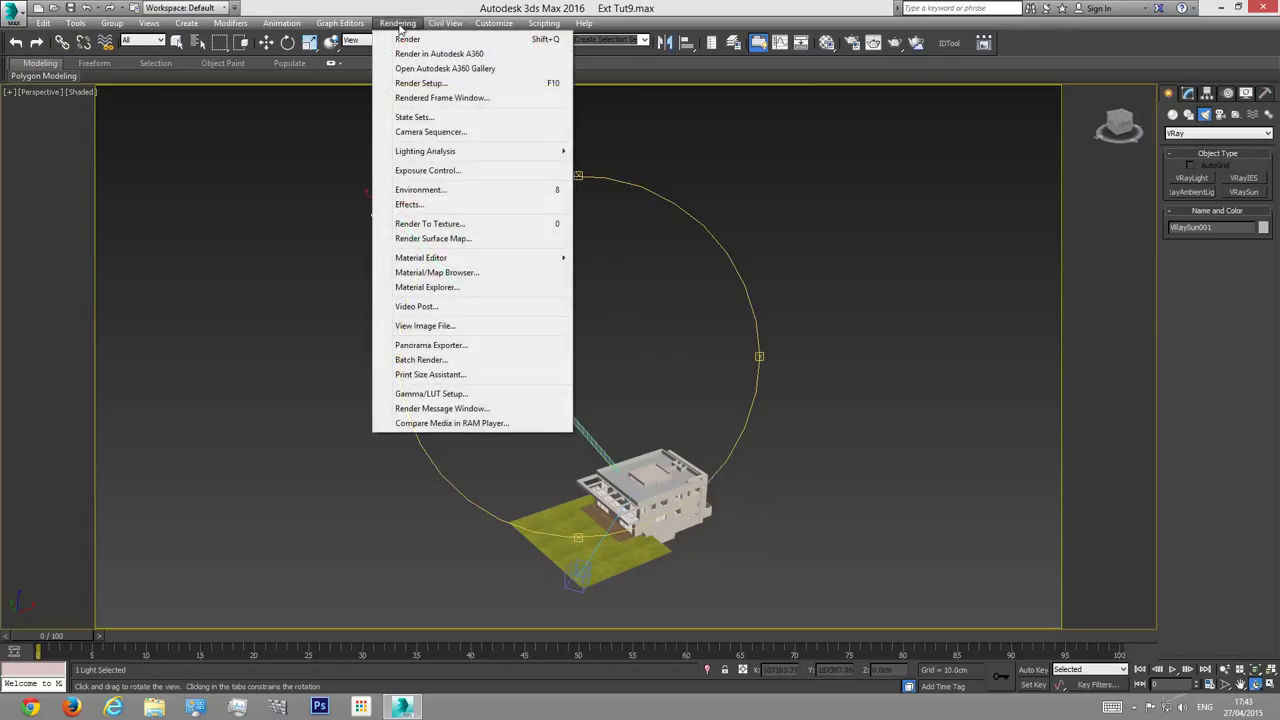
left_click(422, 192)
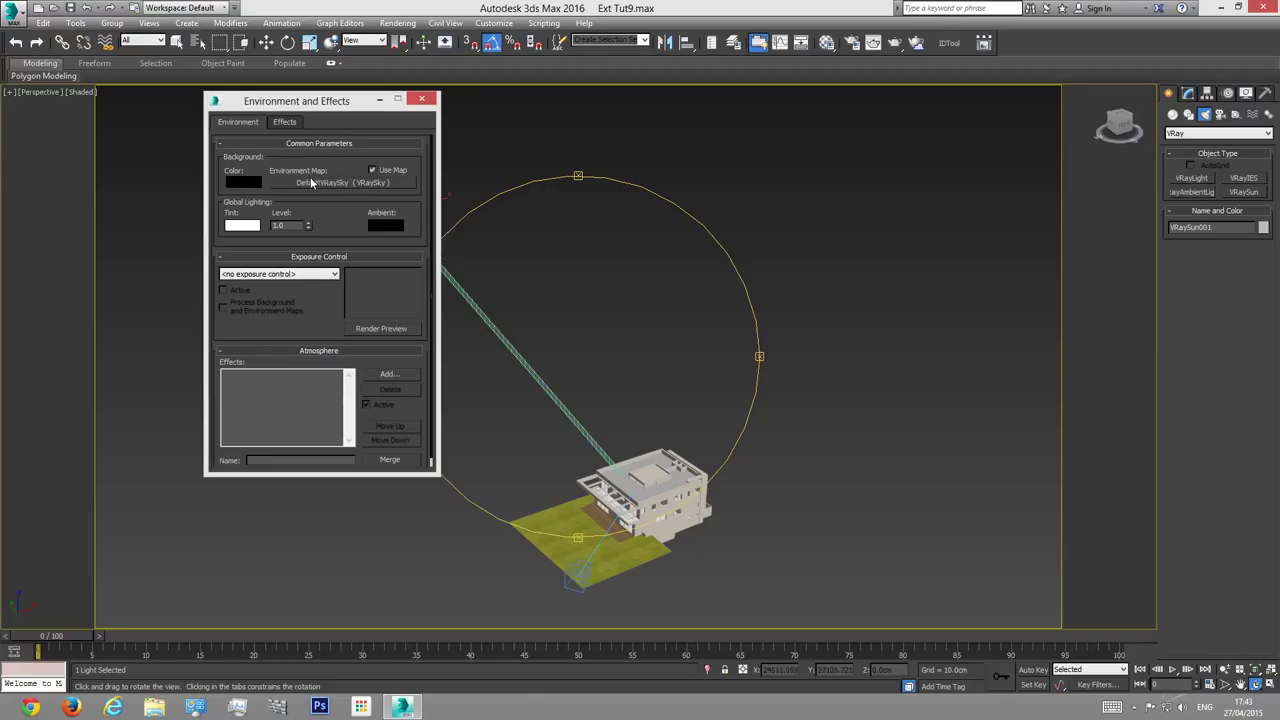
left_click(826, 43)
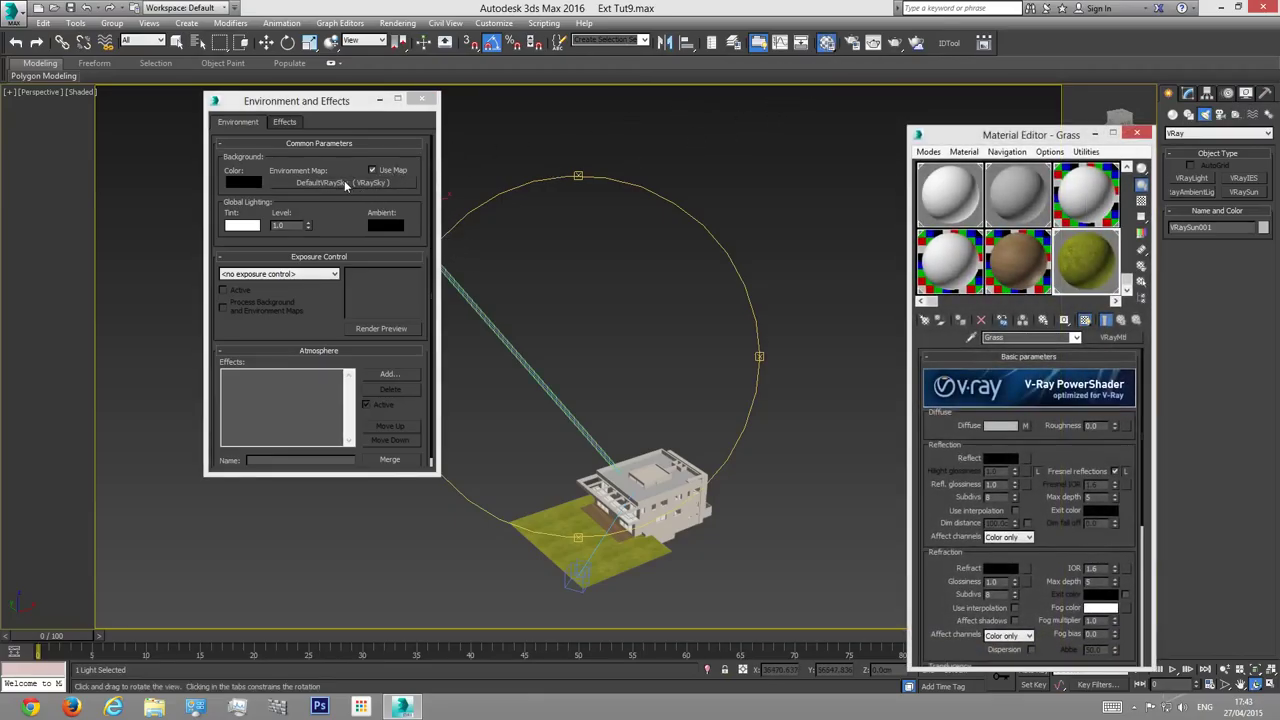
left_click(1115, 300)
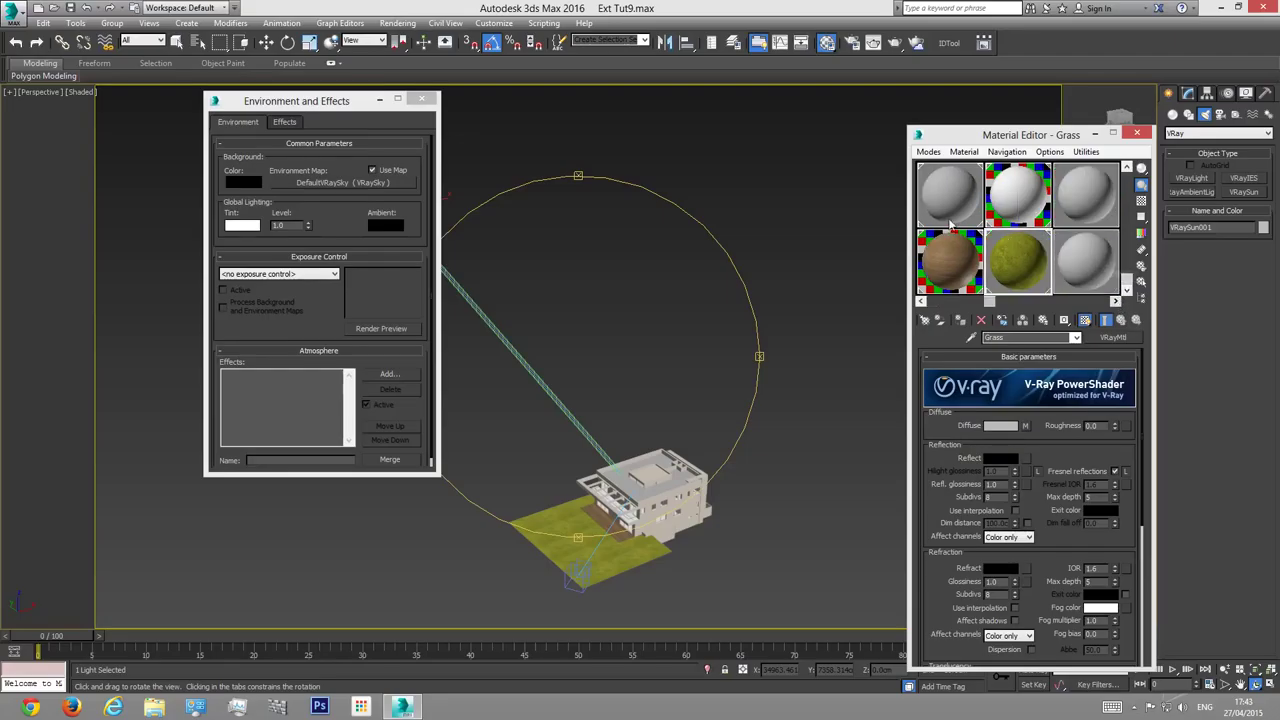
left_click_drag(357, 184, 1089, 263)
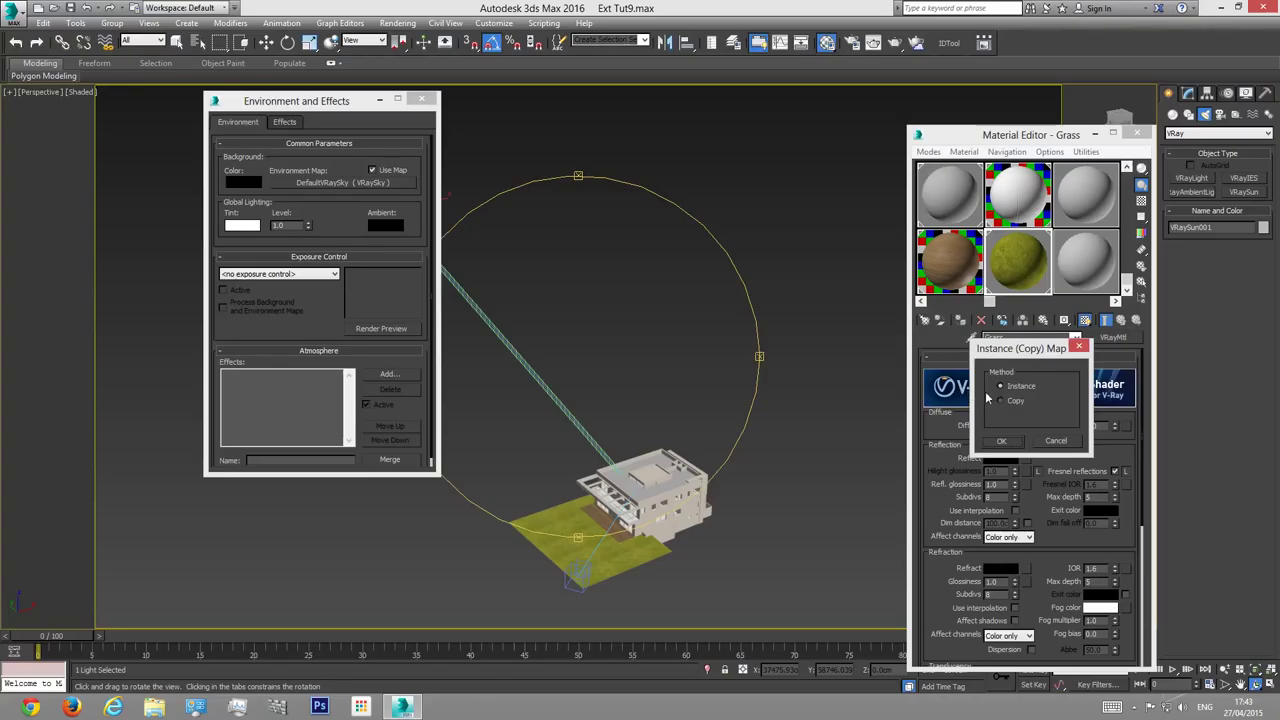
left_click(1001, 441)
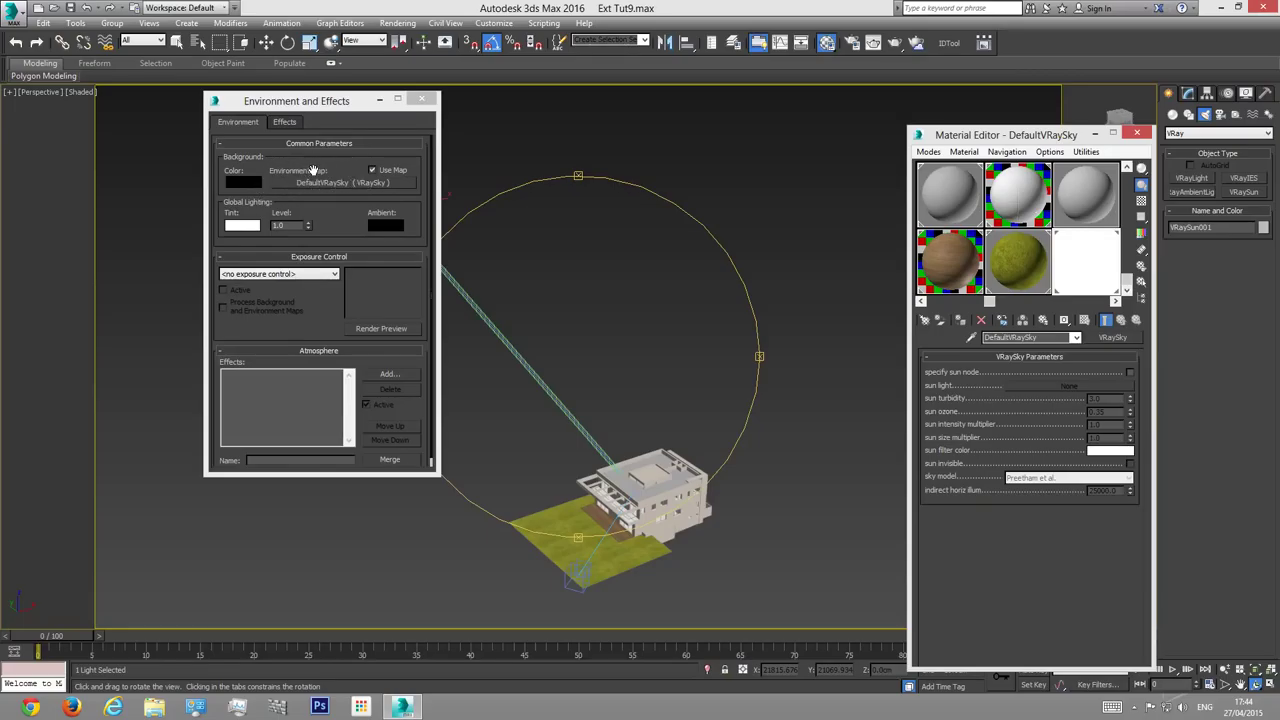
Step: Close Environment and Effects and try lowering the sun, undoing the move
left_click(421, 99)
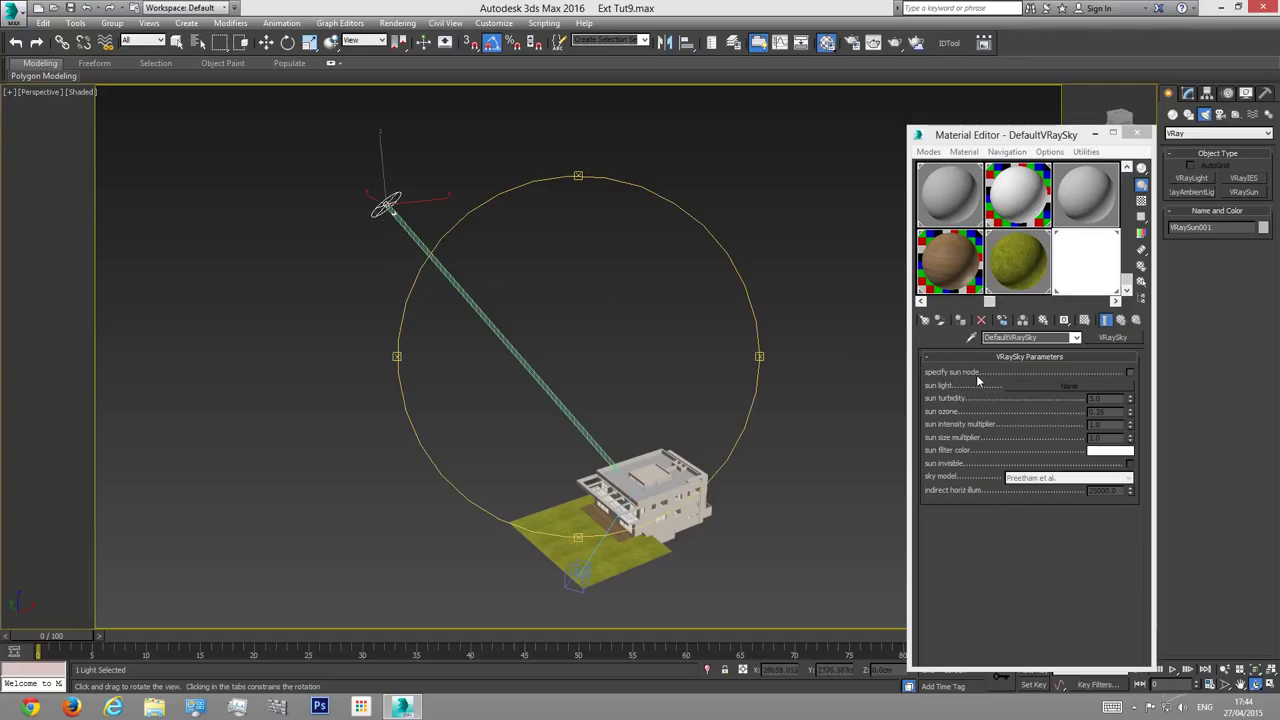
key("w")
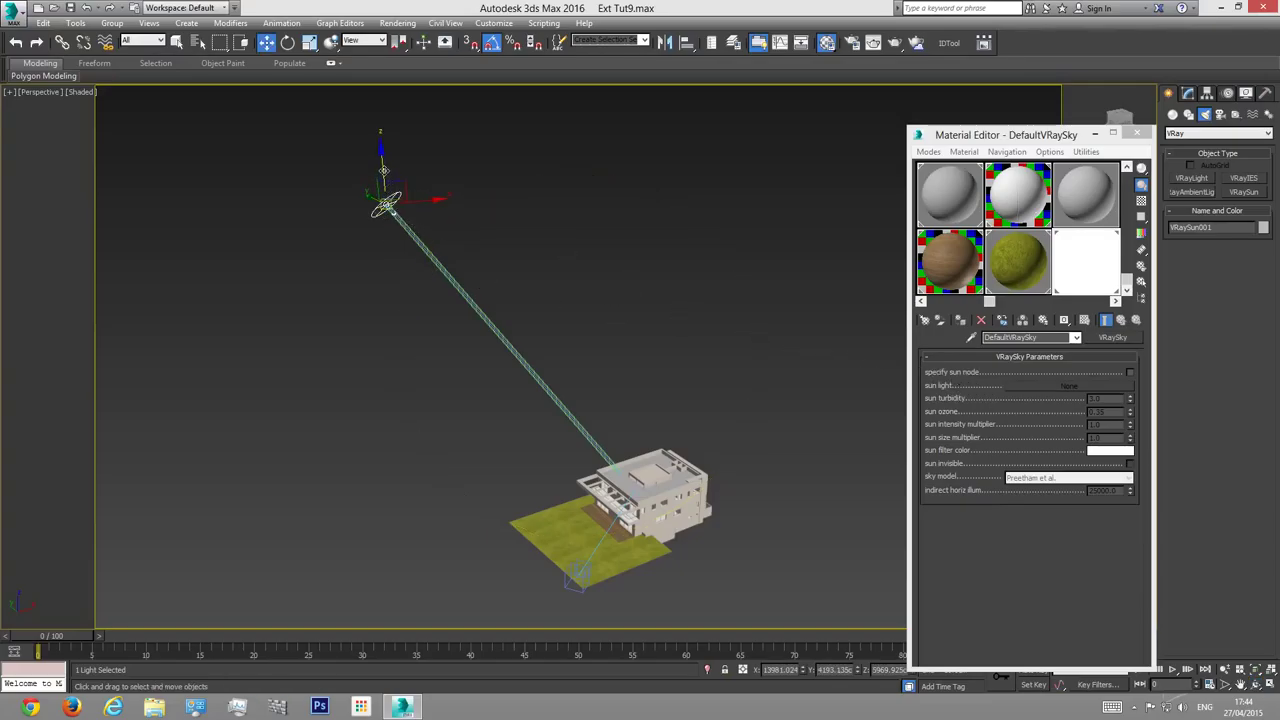
left_click_drag(383, 162, 380, 300)
key("ctrl+z")
Step: Enable 'specify sun node' on the VRaySky and link it to VRaySun001
left_click(1131, 372)
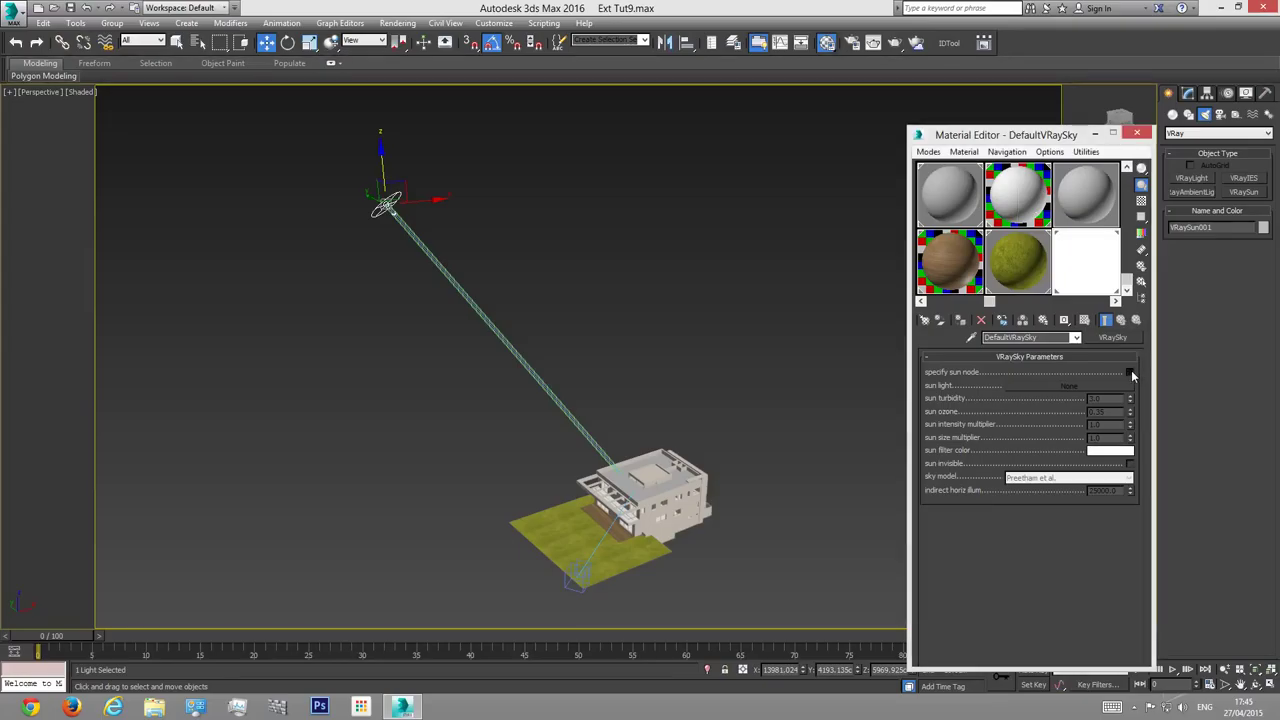
left_click(1131, 371)
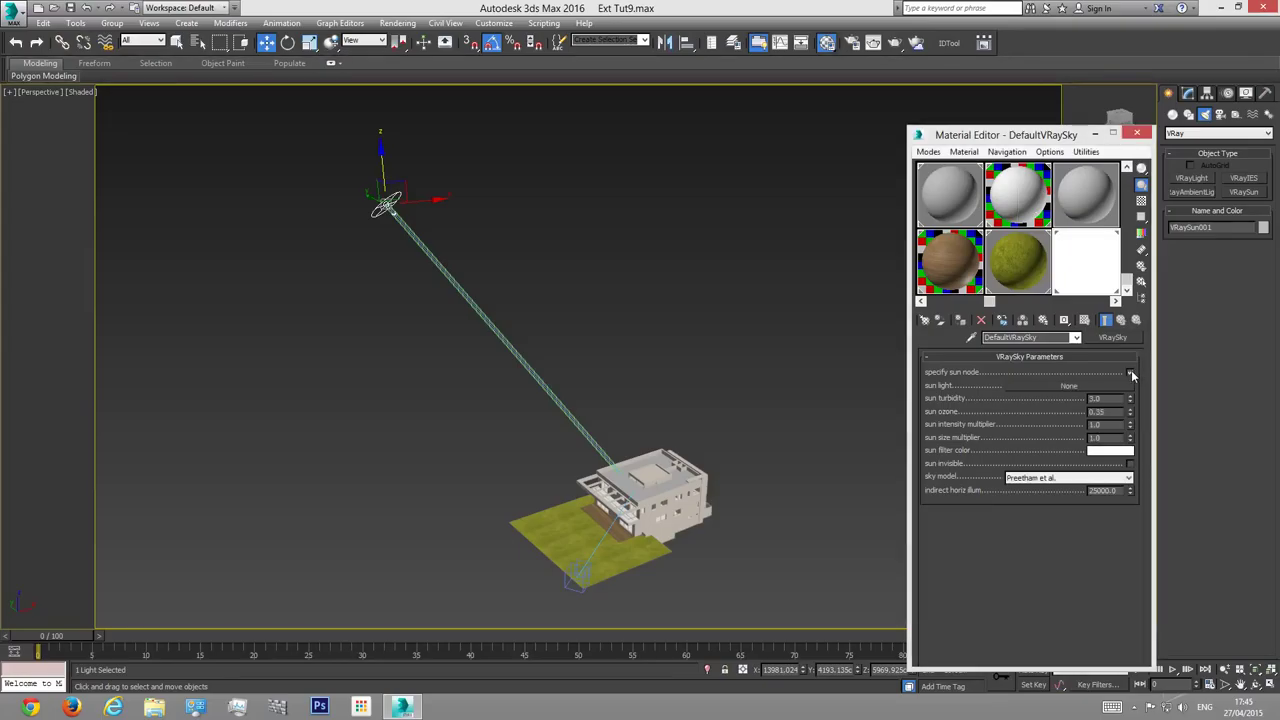
left_click(1060, 389)
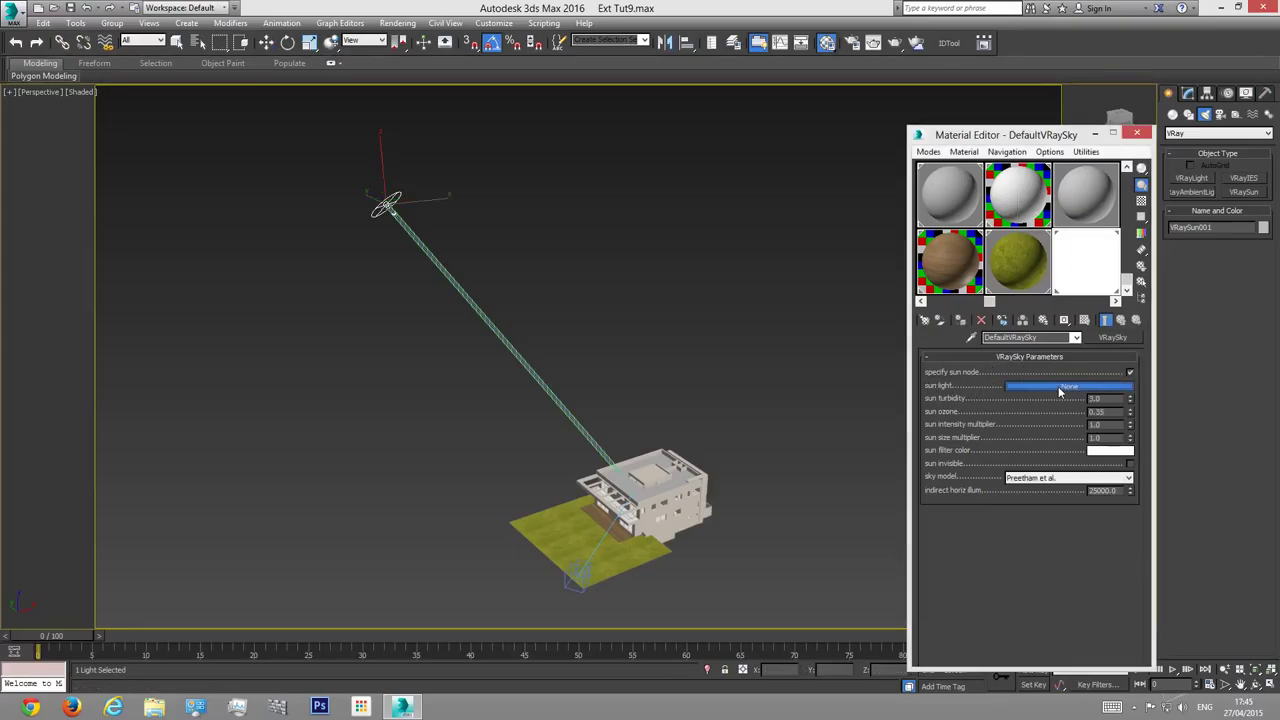
left_click(386, 205)
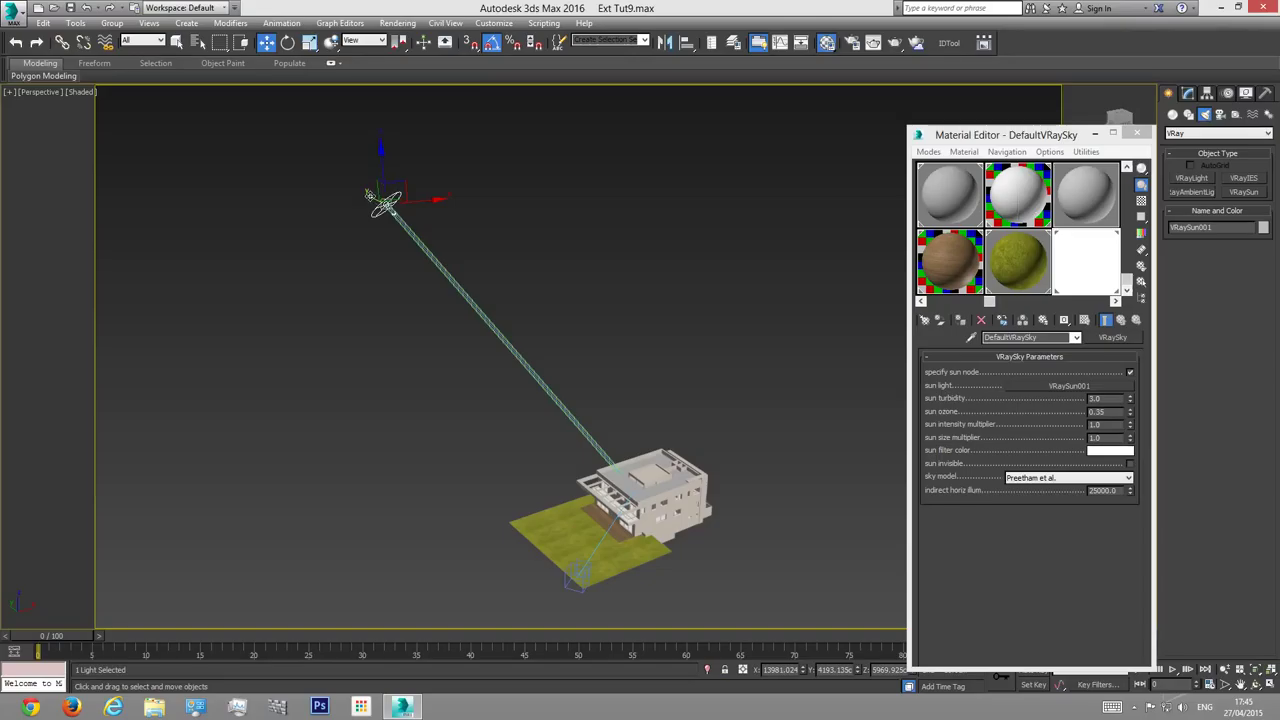
left_click_drag(386, 205, 829, 414)
key("ctrl+z")
Step: Reopen and close the Environment window, then close the Material Editor
left_click(397, 23)
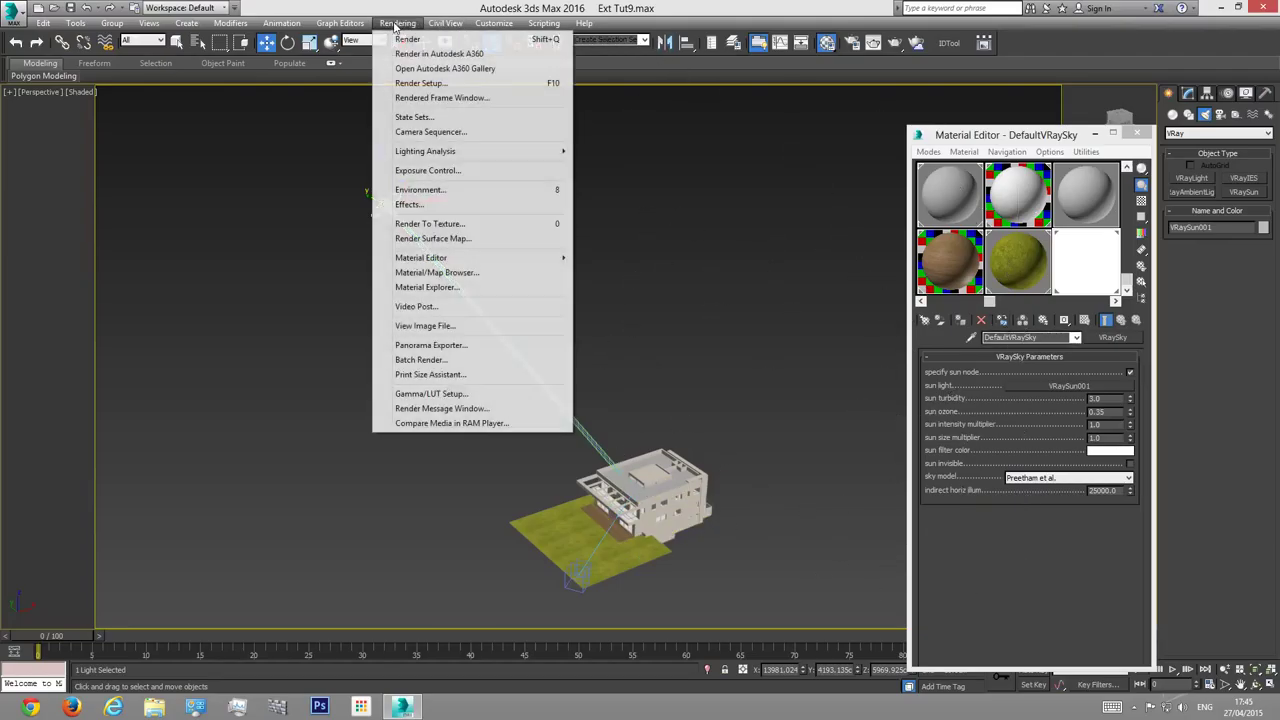
left_click(405, 189)
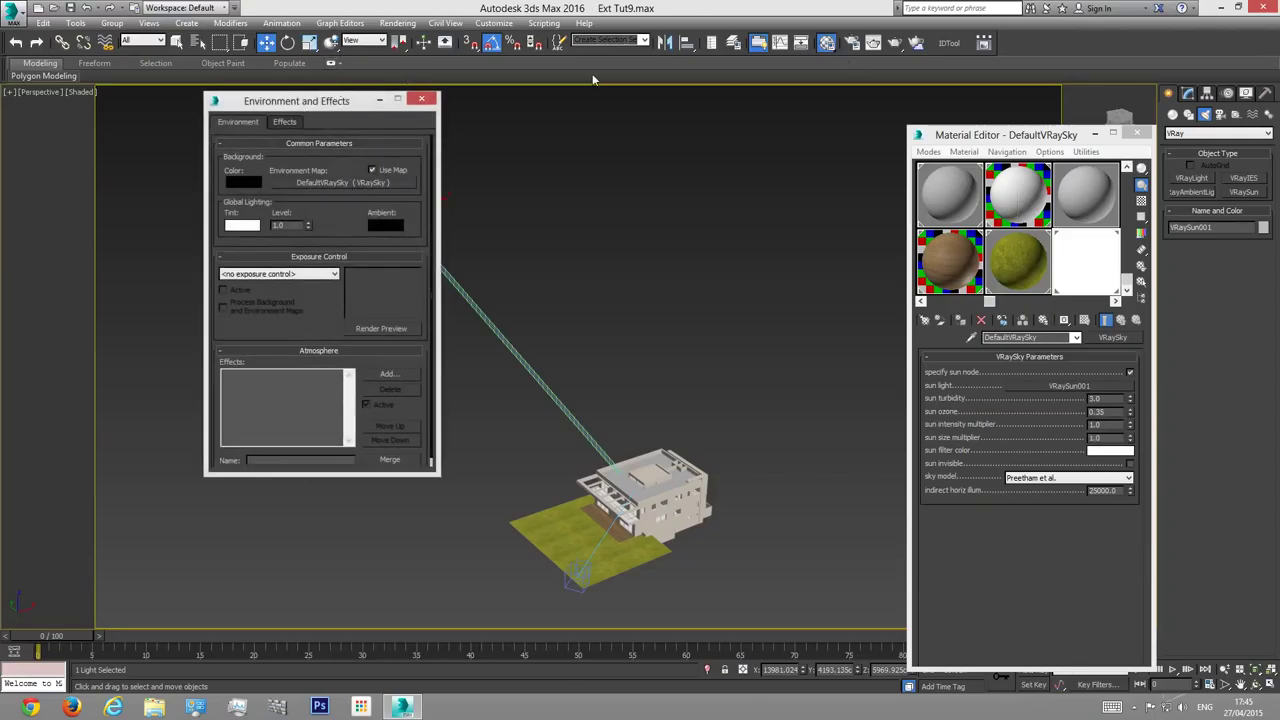
left_click(421, 99)
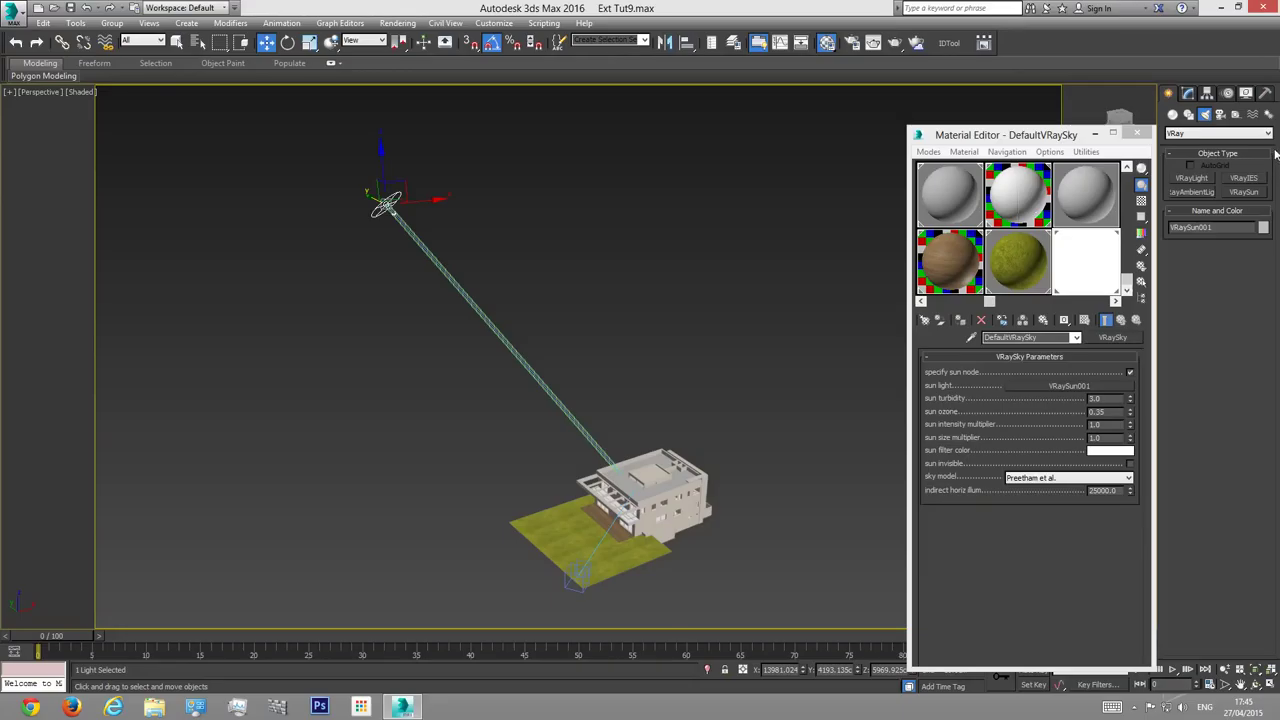
left_click(1137, 133)
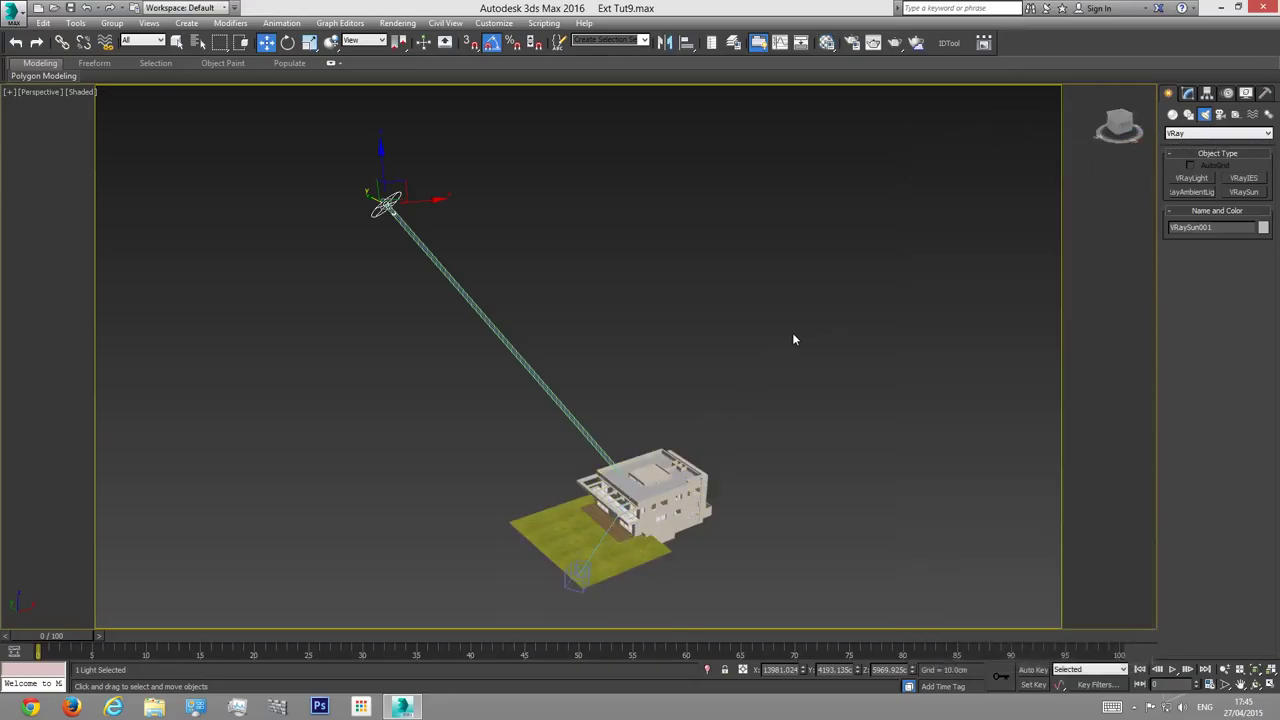
Step: Switch the viewport to VRayCam001, render it, and close the finished render
key("c")
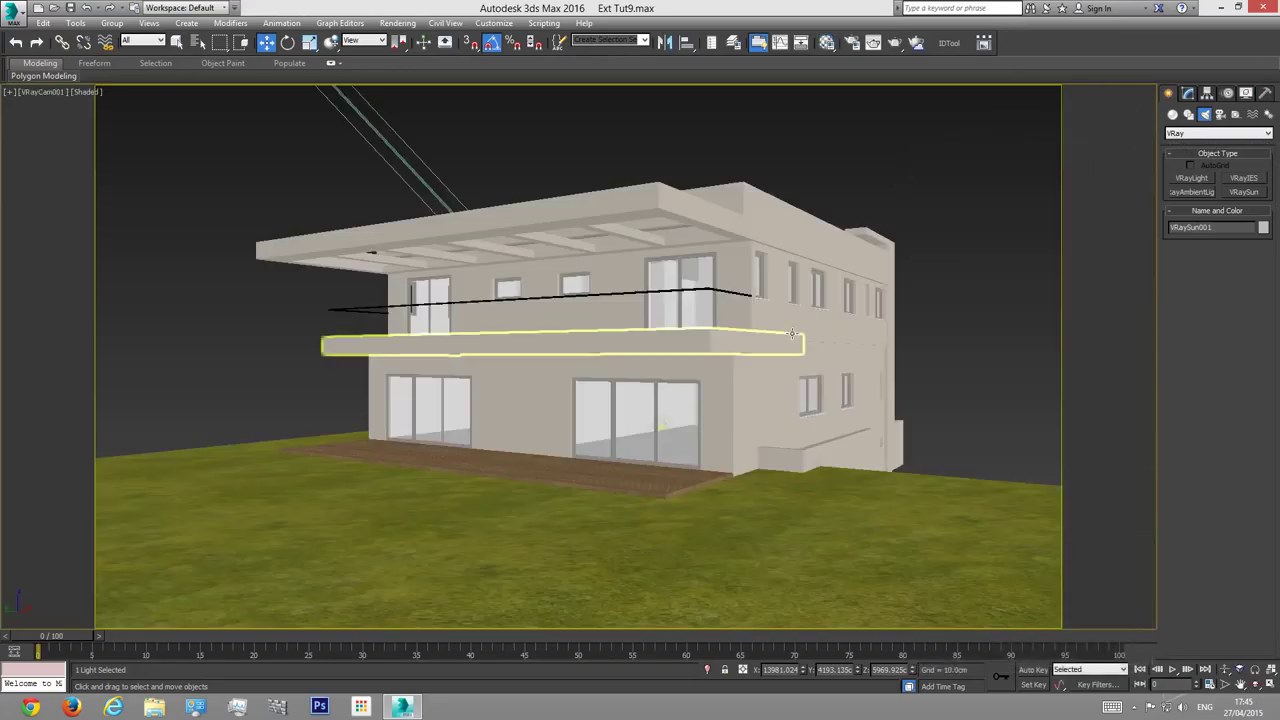
left_click(896, 44)
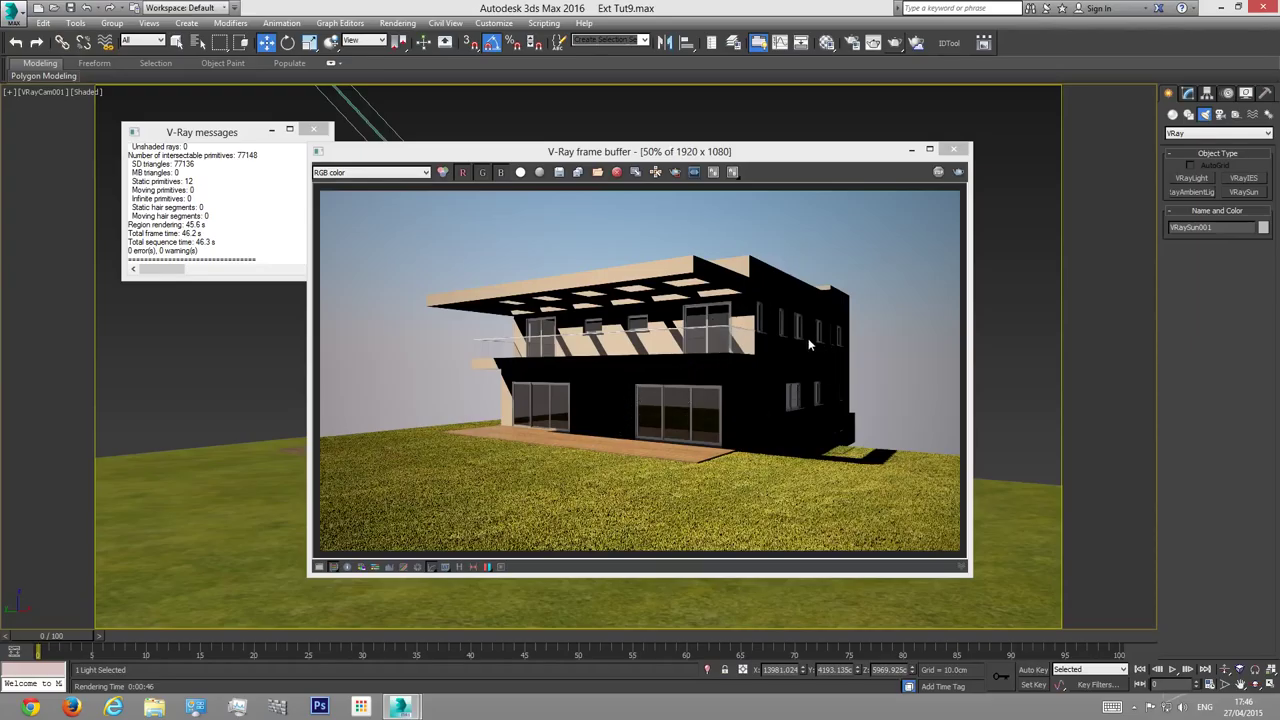
left_click(953, 149)
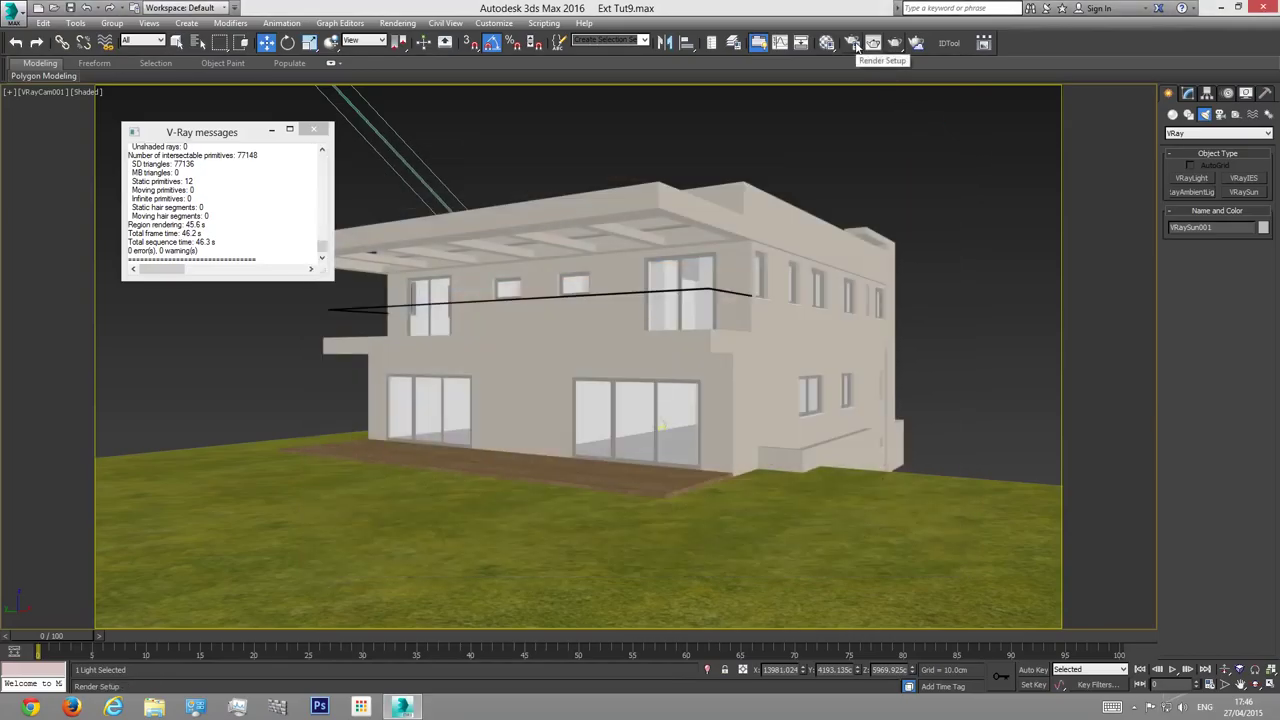
left_click(855, 44)
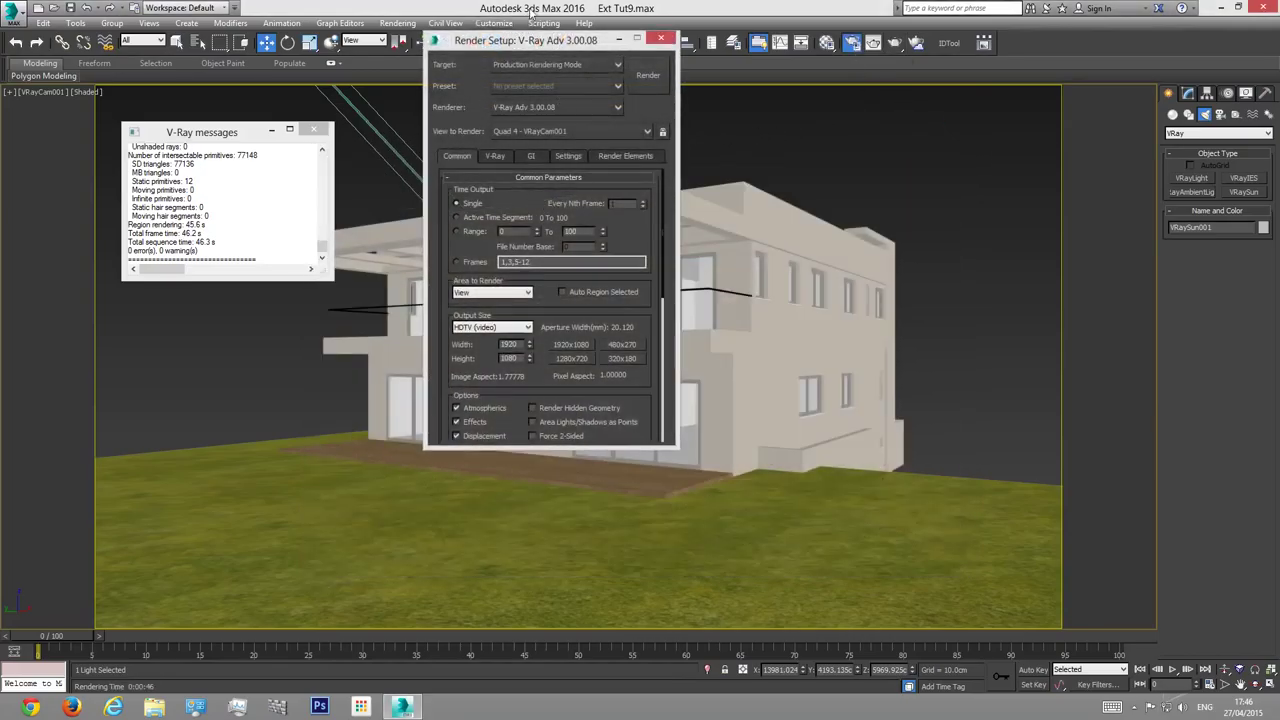
Step: Review Render Setup's Common tab: Single time output, View area, HDTV 1920×1080
left_click_drag(541, 37, 641, 175)
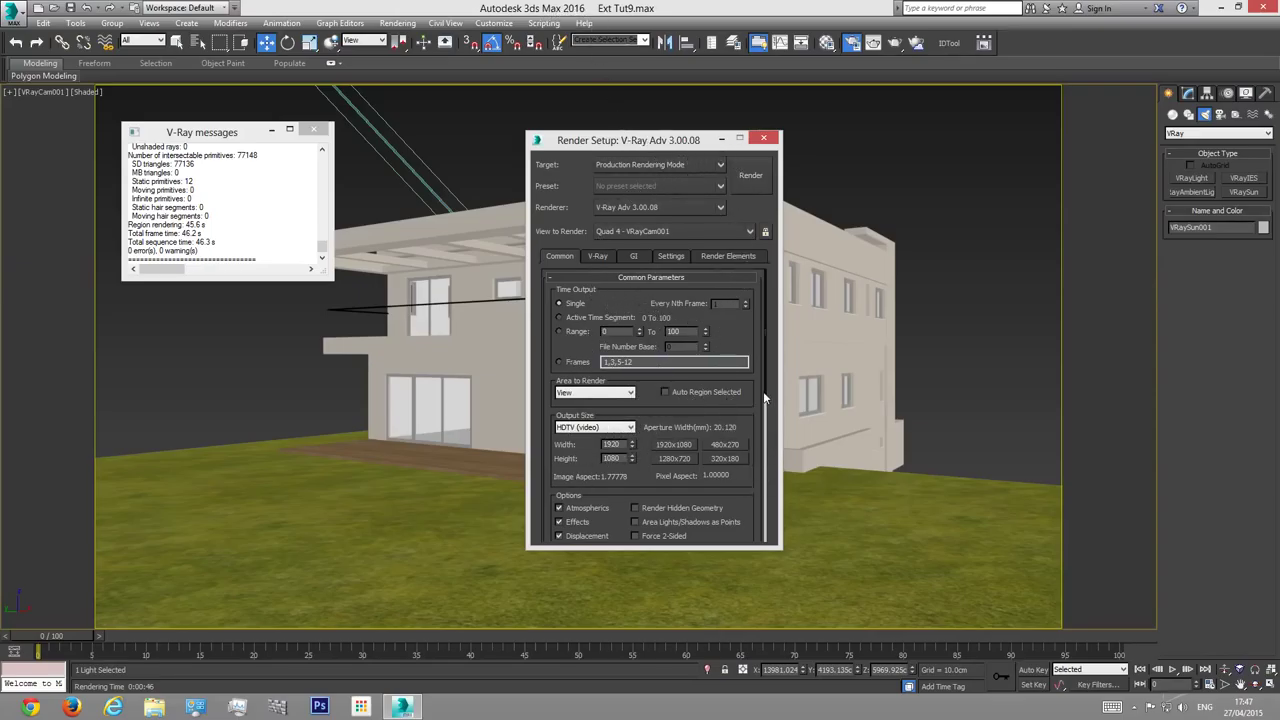
scroll(765, 388, "down", 1)
scroll(764, 381, "down", 5)
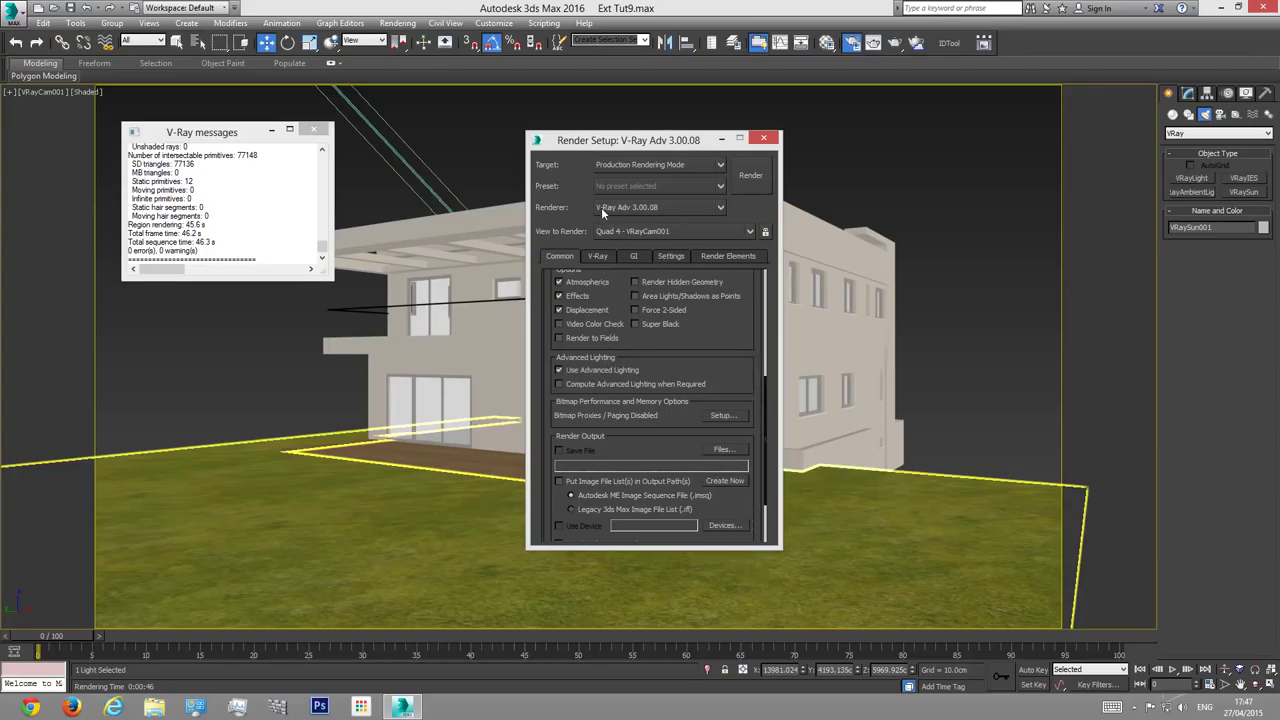
left_click_drag(674, 142, 678, 124)
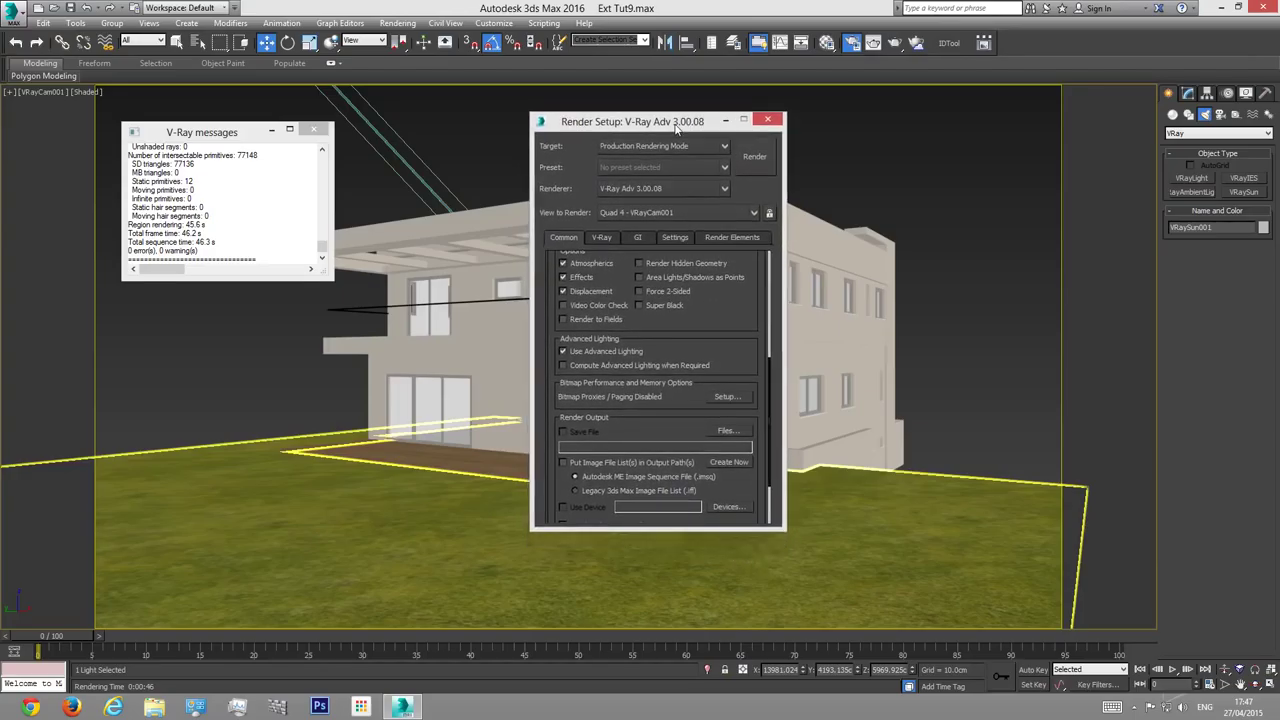
left_click_drag(732, 334, 730, 505)
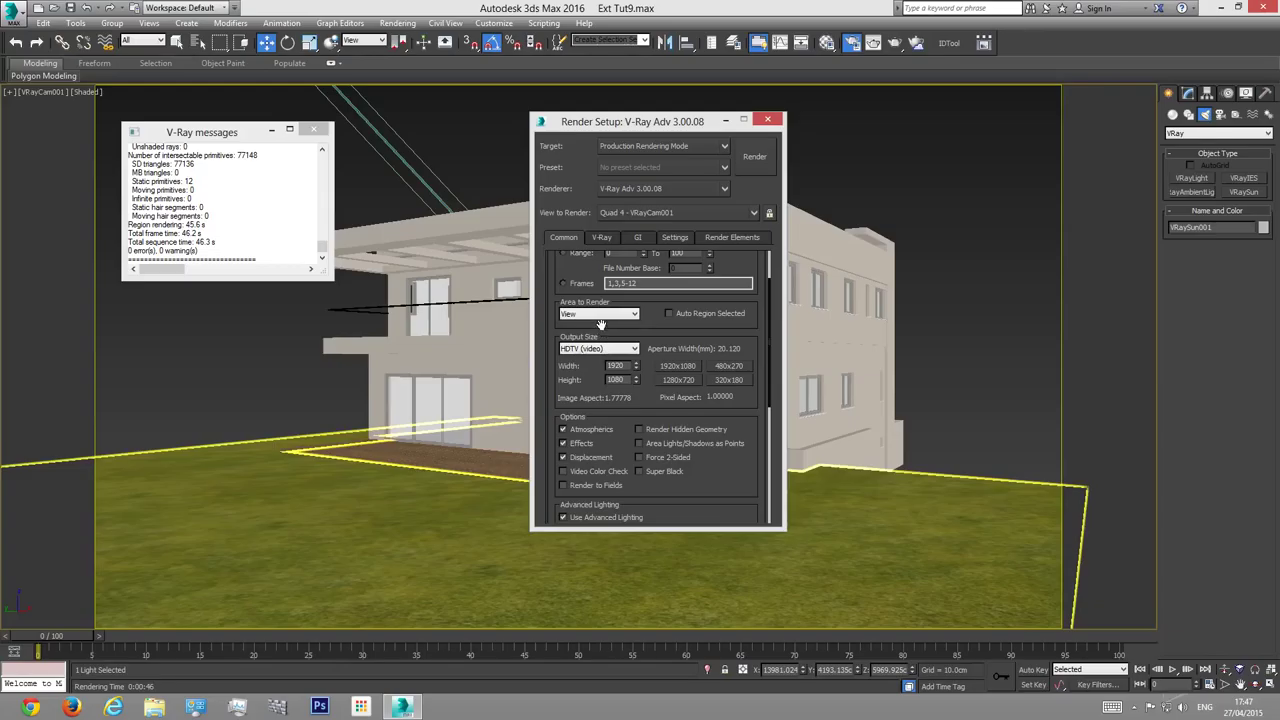
left_click_drag(555, 290, 568, 365)
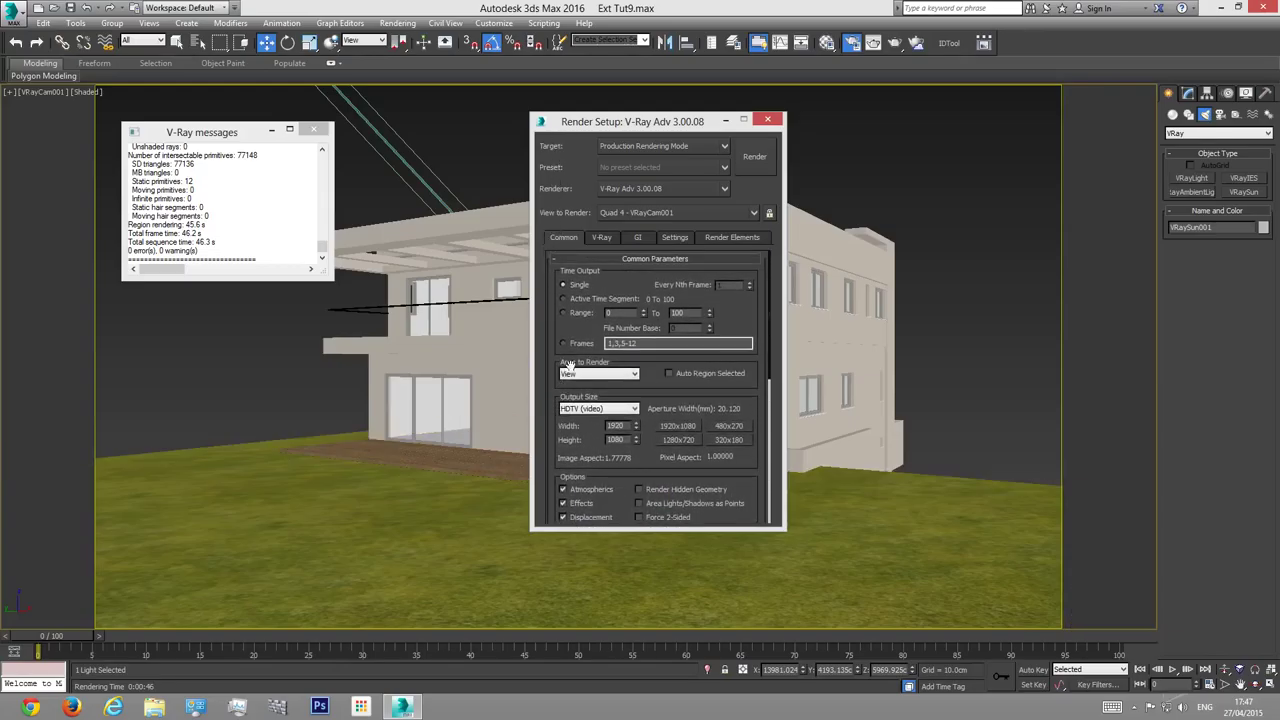
Step: Tick Enable built-in frame buffer on the V-Ray tab and start a camera render
left_click(601, 238)
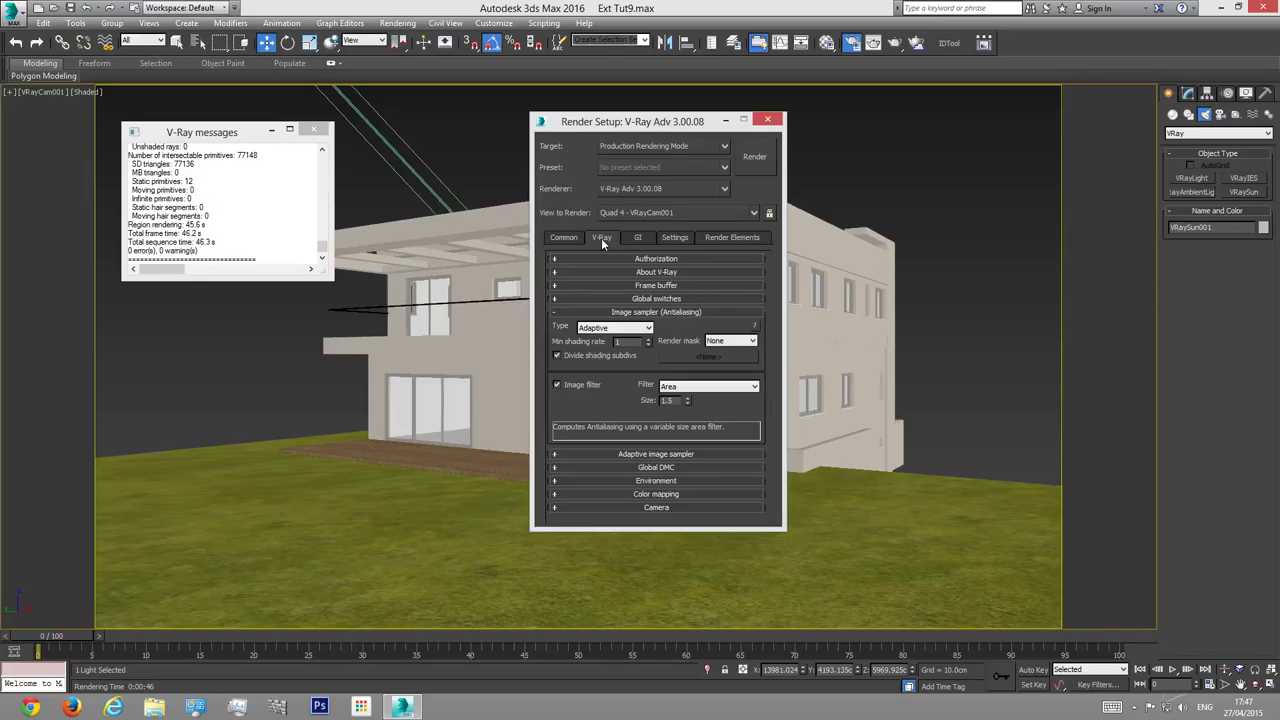
left_click(643, 287)
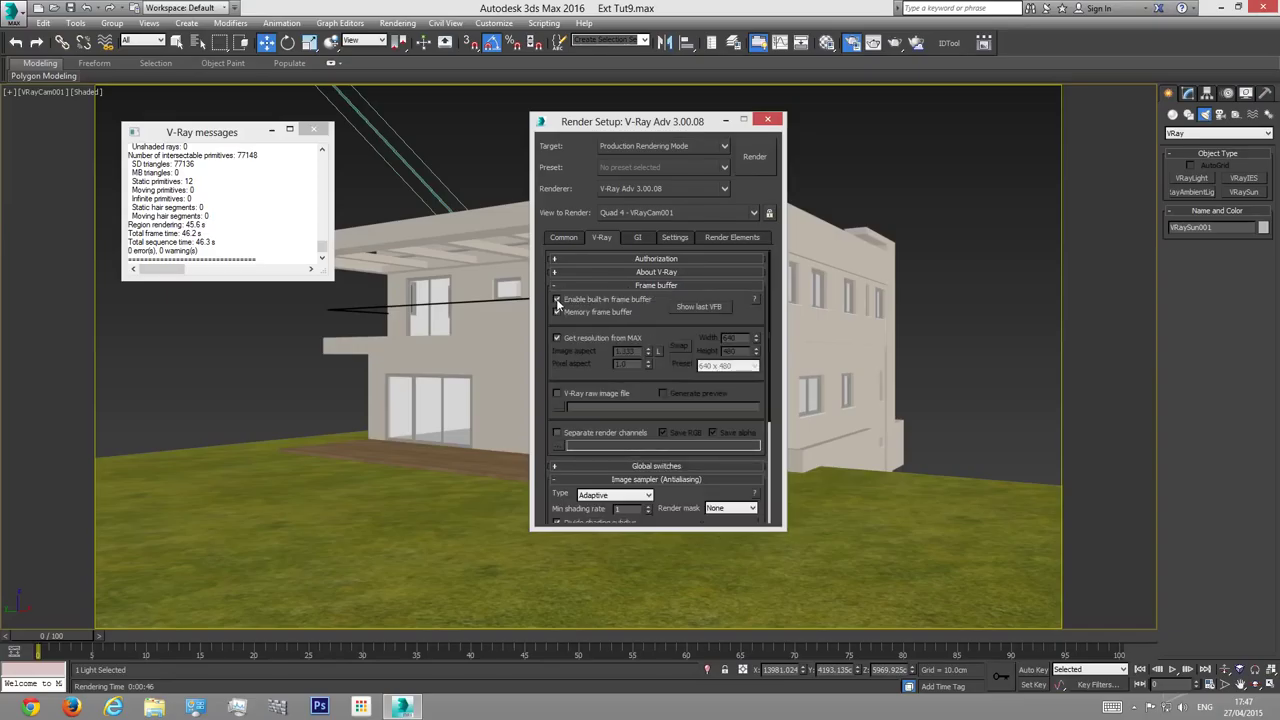
left_click(557, 300)
left_click(754, 165)
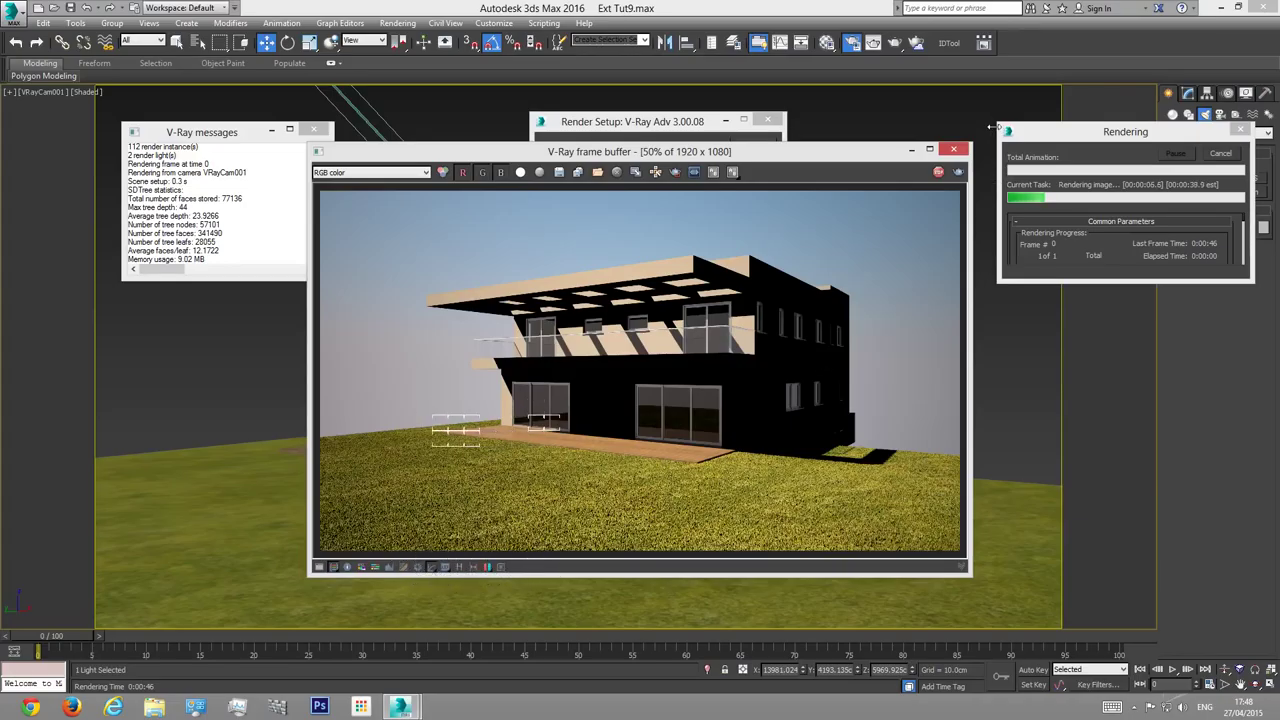
Step: Cancel the test renders, close the frame buffer windows, and collapse the Frame buffer rollout
left_click(1206, 155)
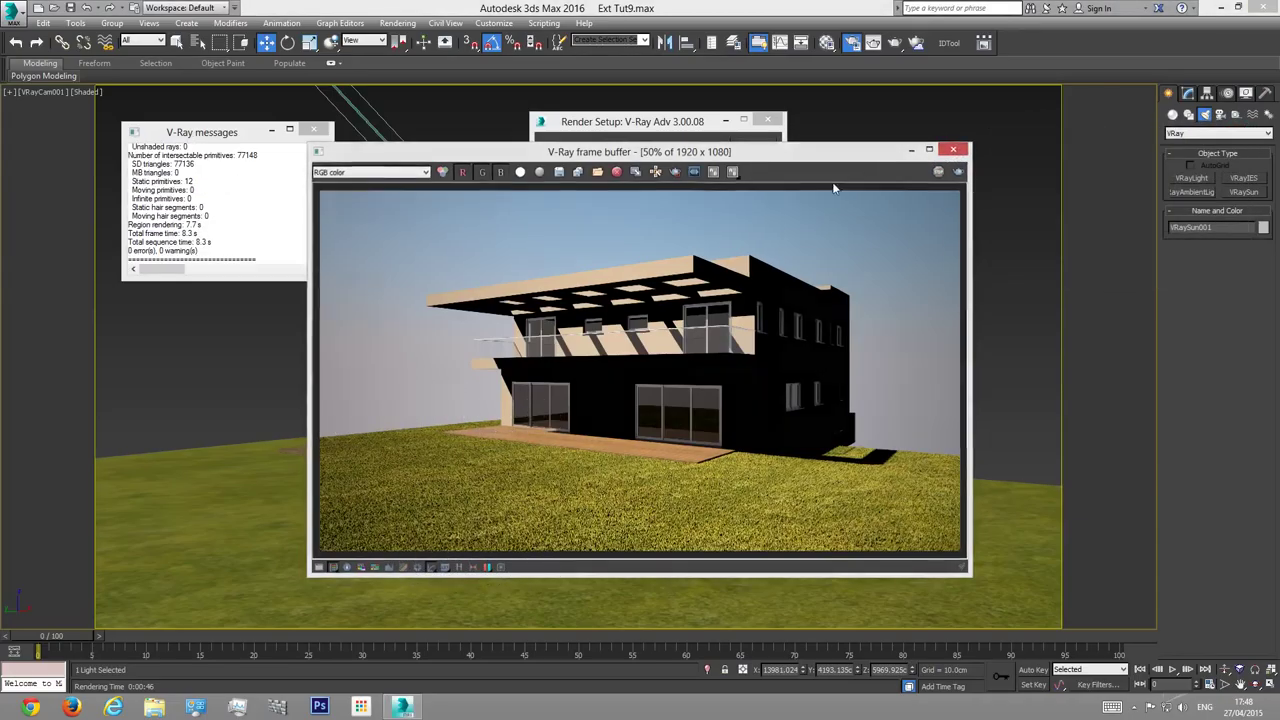
left_click(953, 149)
left_click(569, 302)
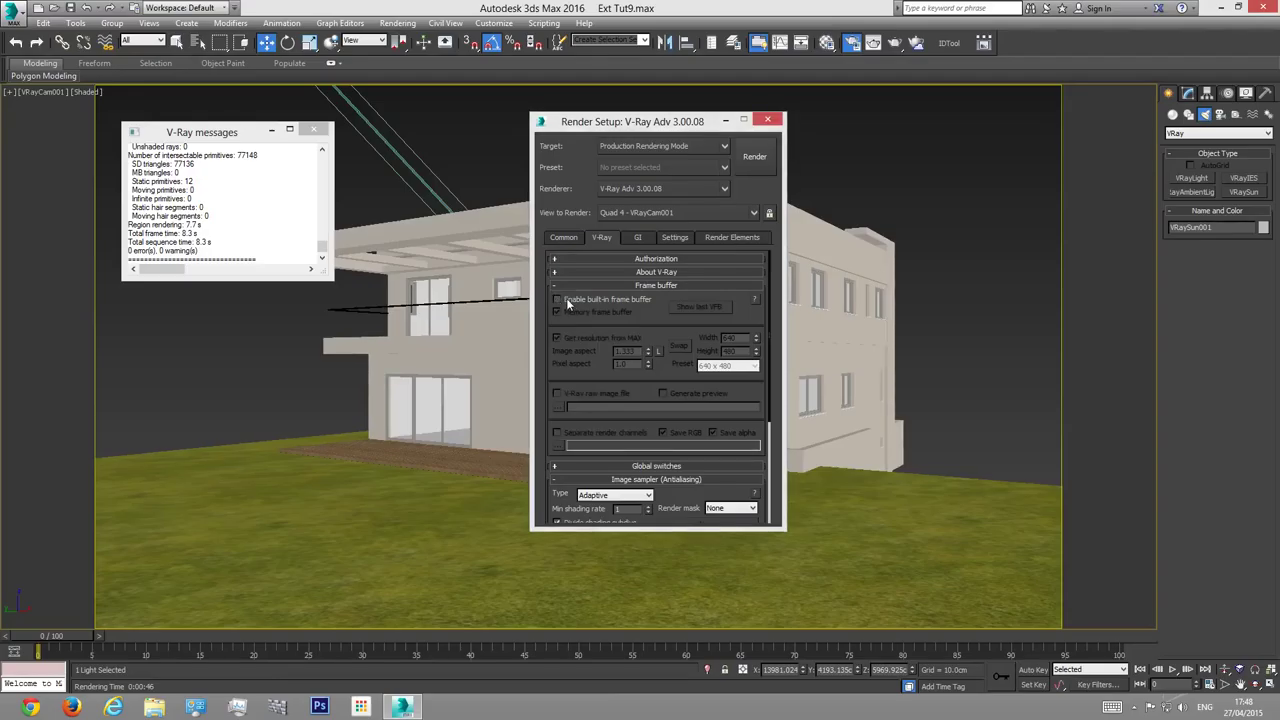
left_click(754, 157)
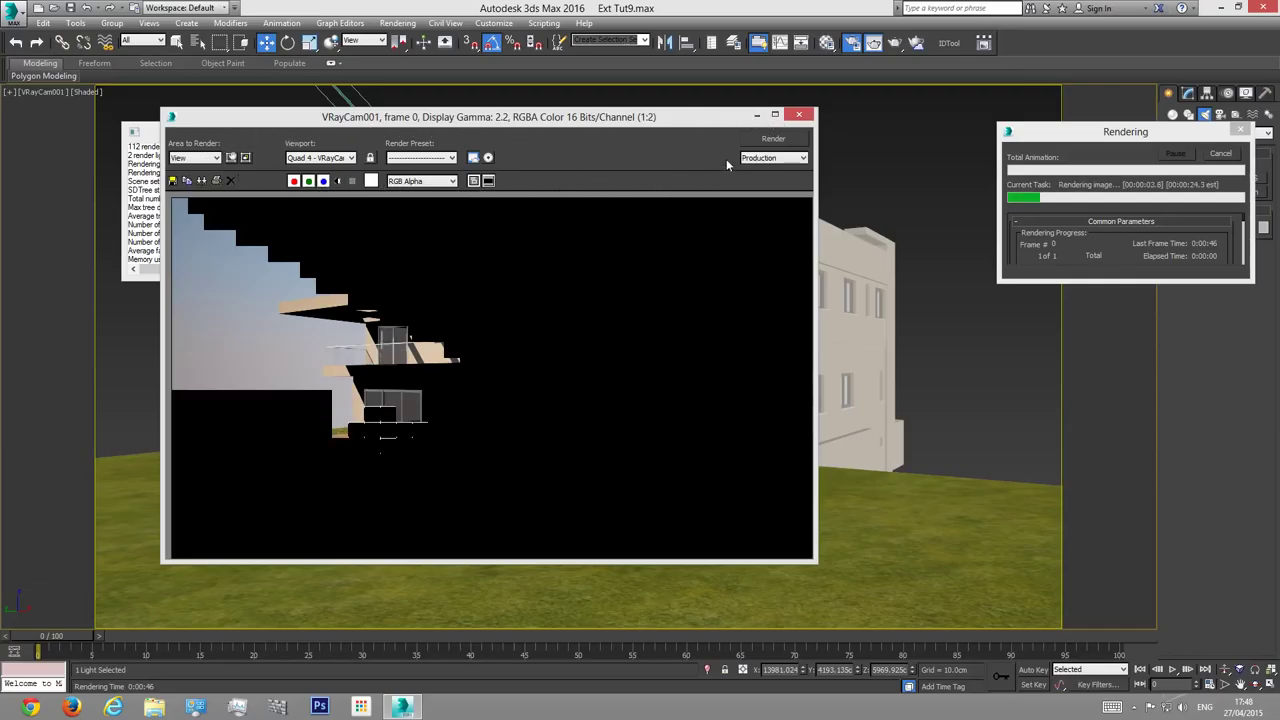
left_click(1219, 156)
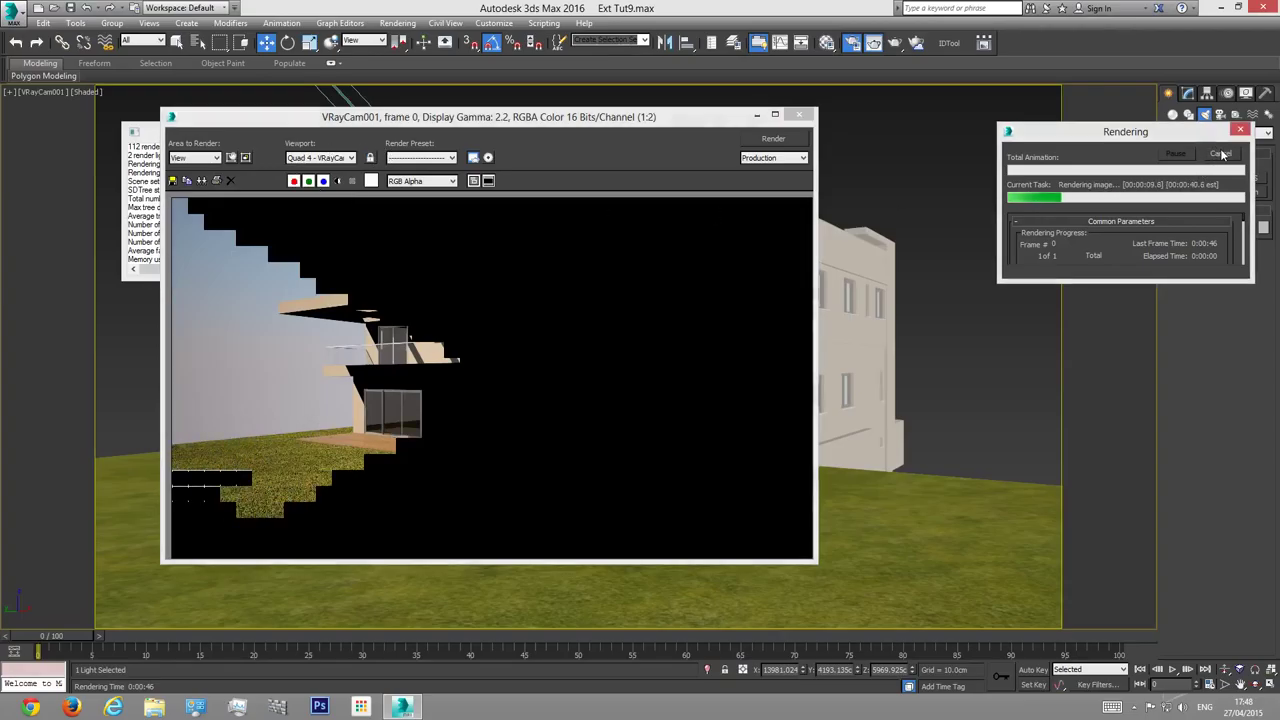
left_click(800, 116)
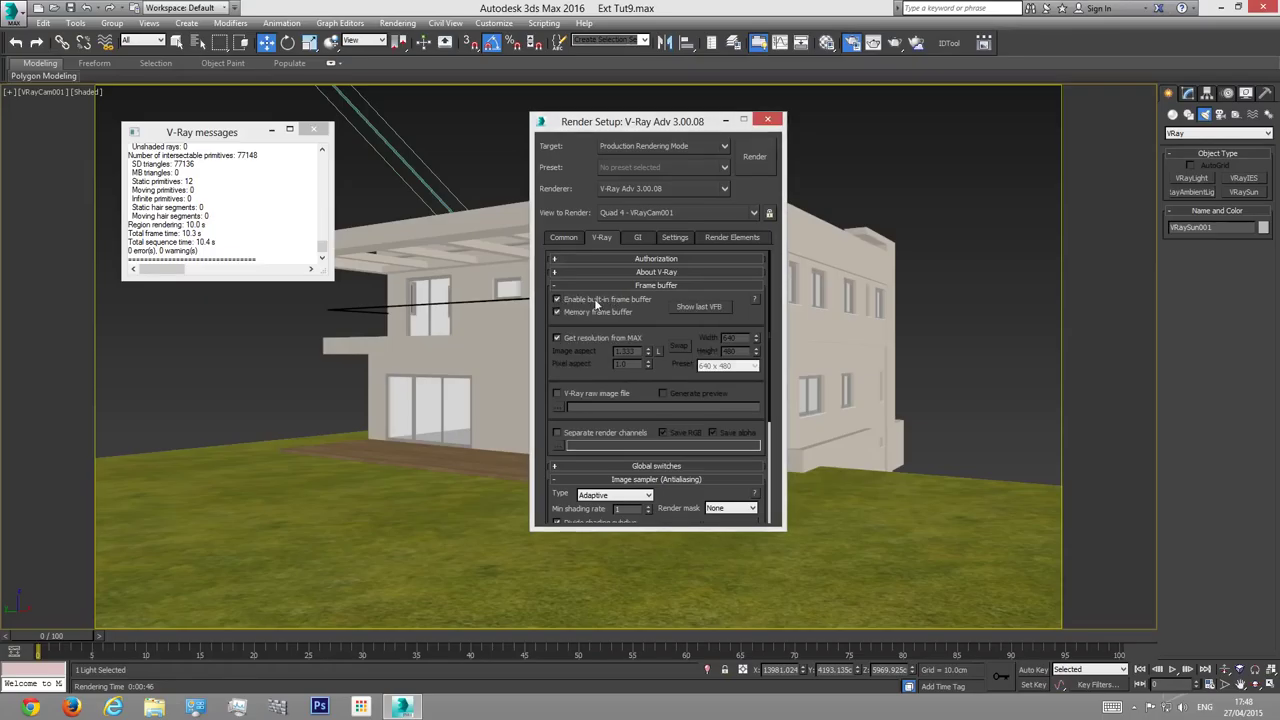
left_click(657, 286)
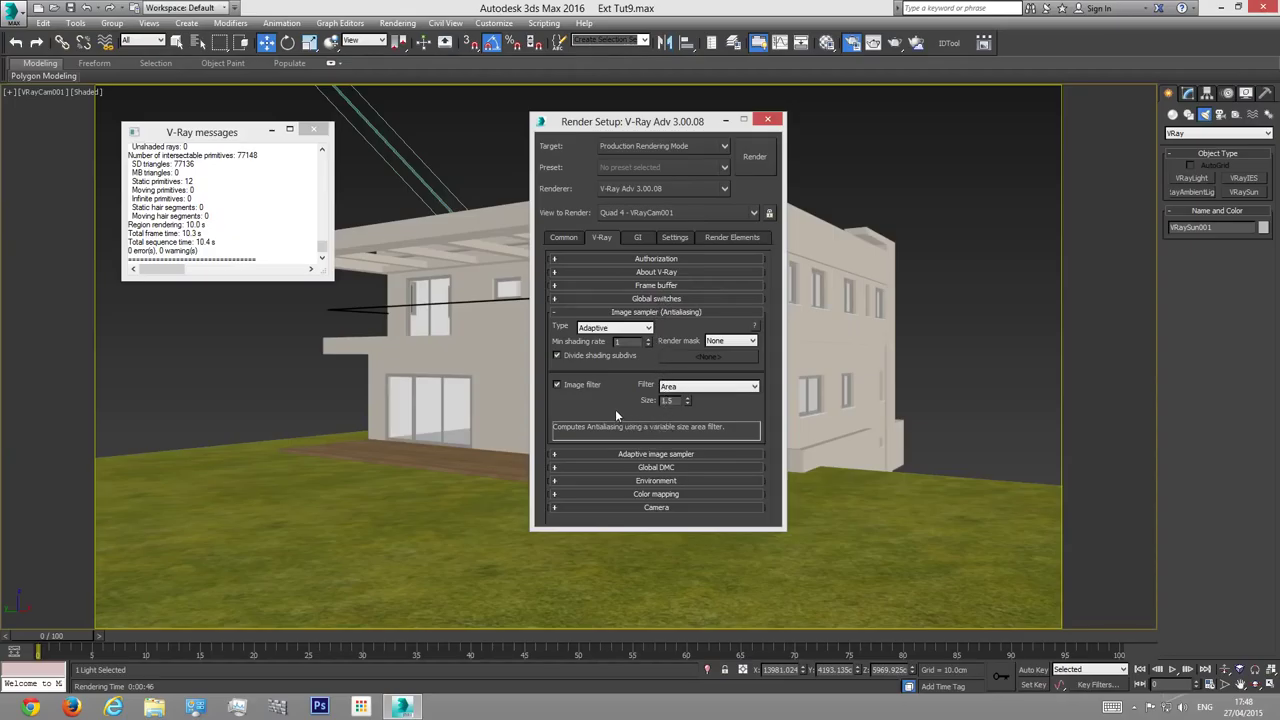
Step: Expand Color mapping in Expert mode and set its type to Linear multiply
left_click(649, 492)
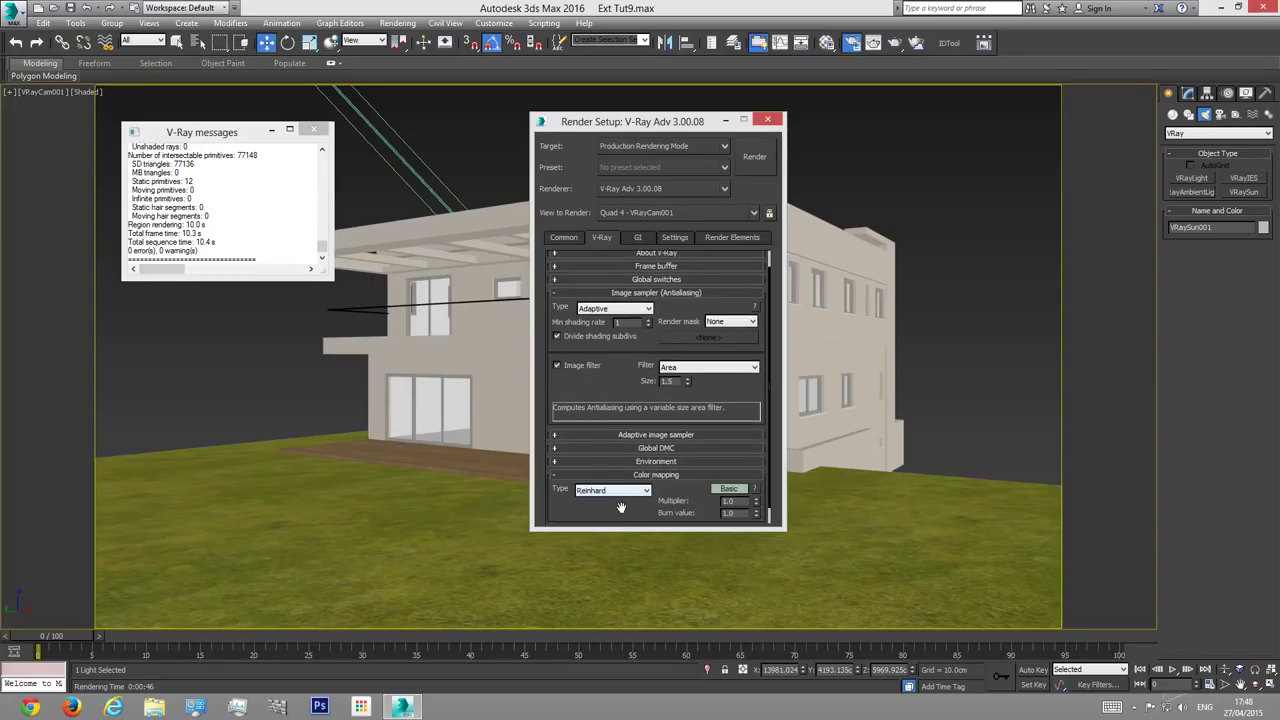
left_click_drag(622, 506, 615, 431)
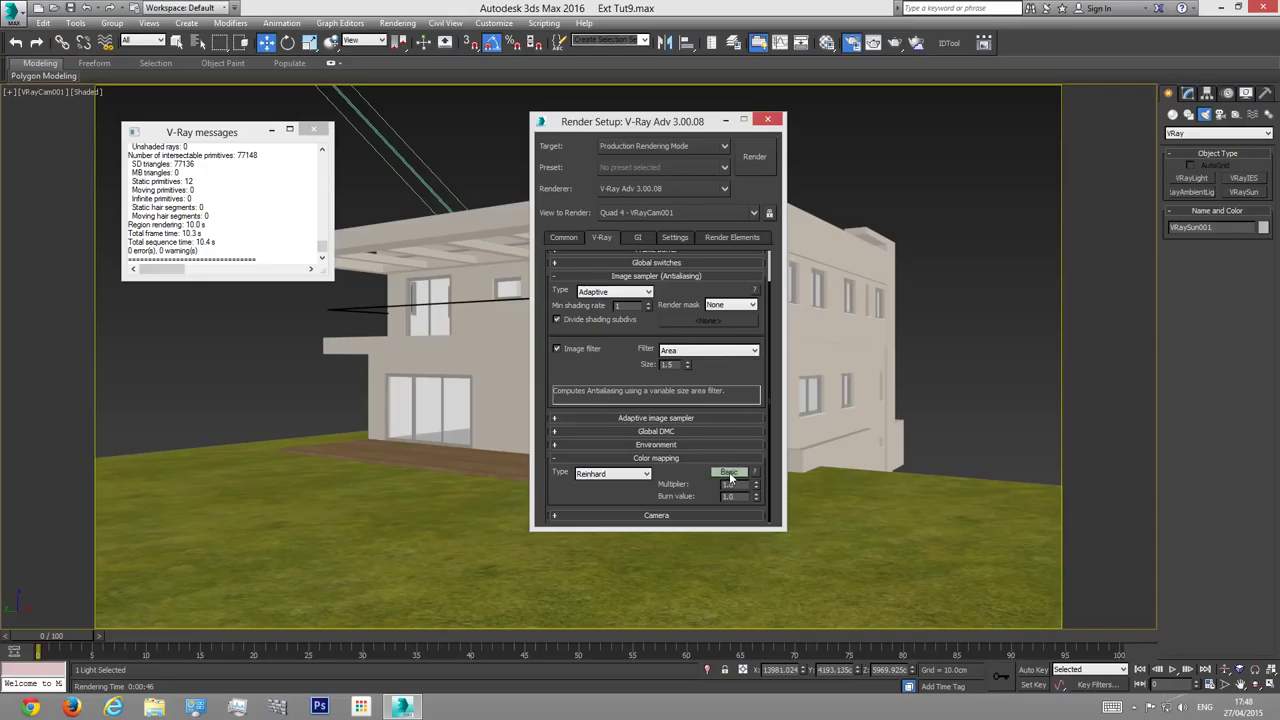
left_click(729, 472)
left_click(733, 511)
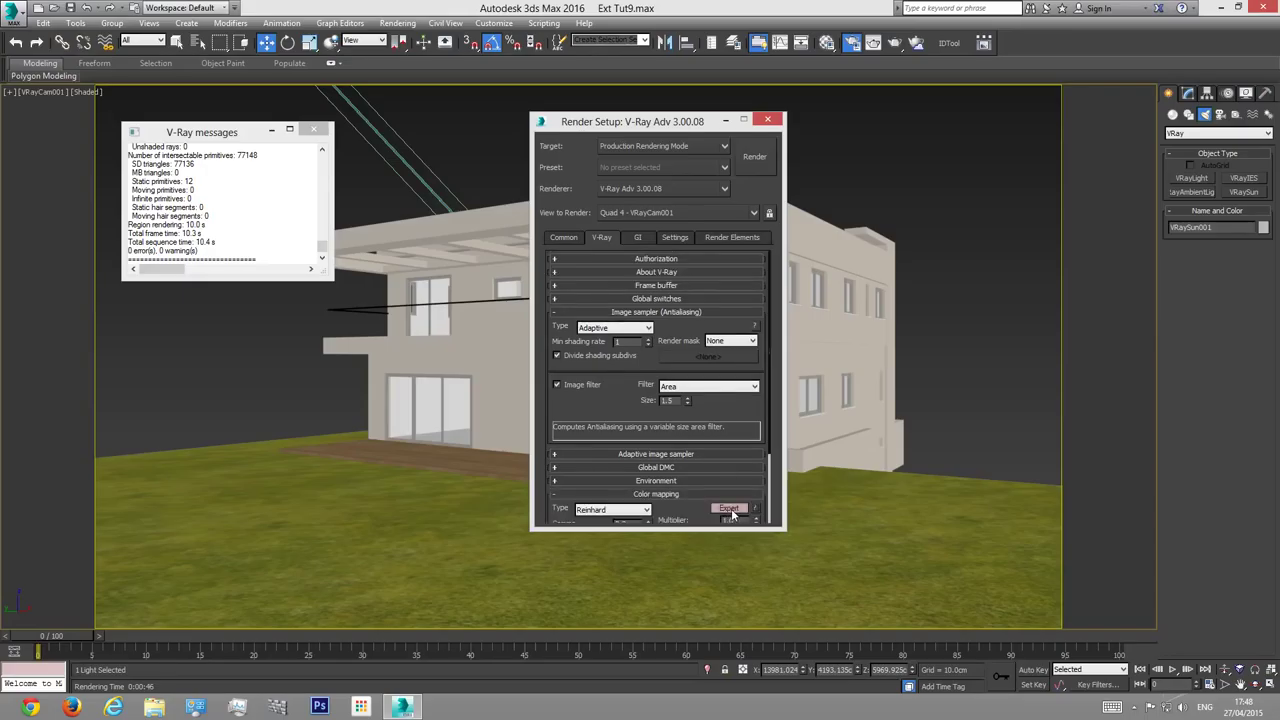
scroll(698, 506, "down", 3)
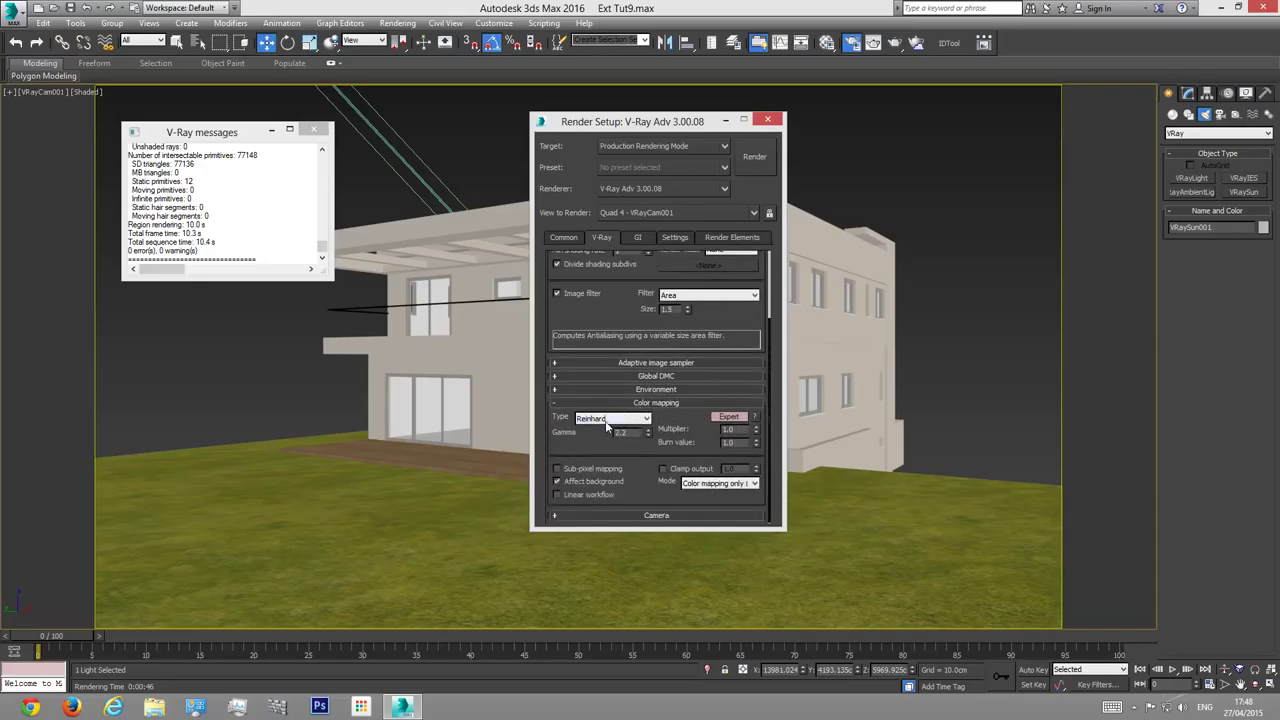
left_click(603, 422)
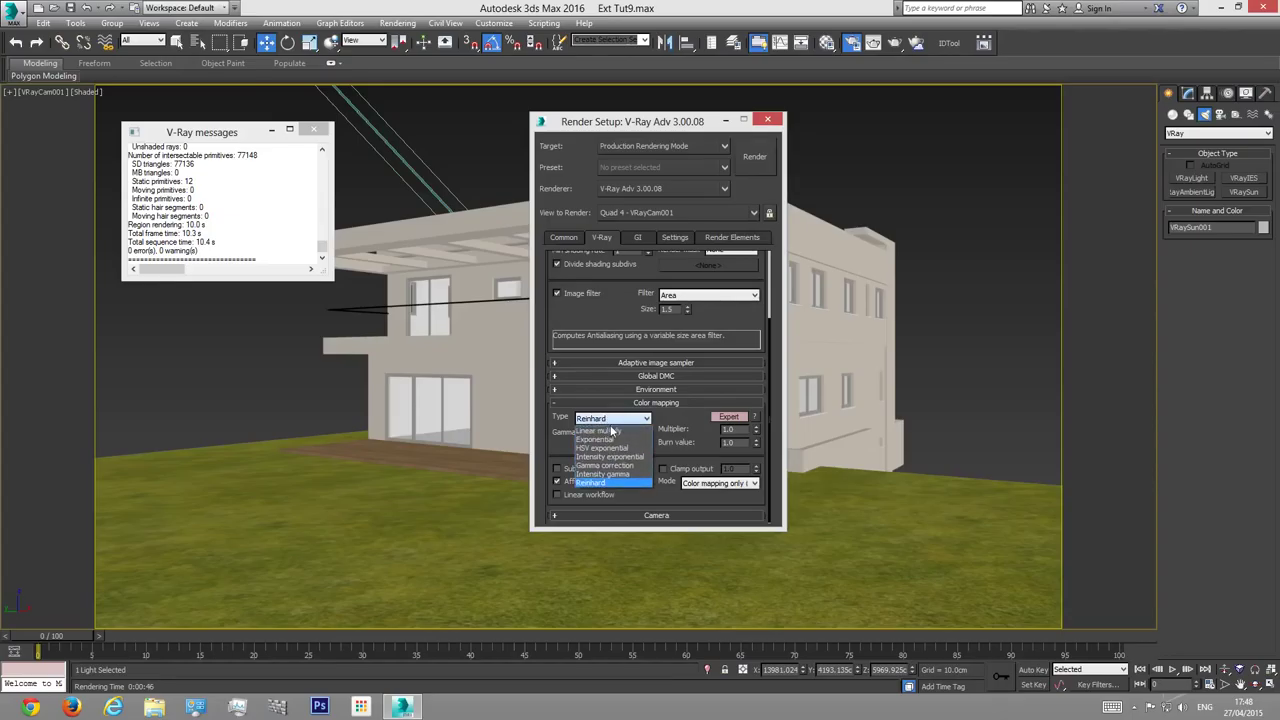
left_click(610, 431)
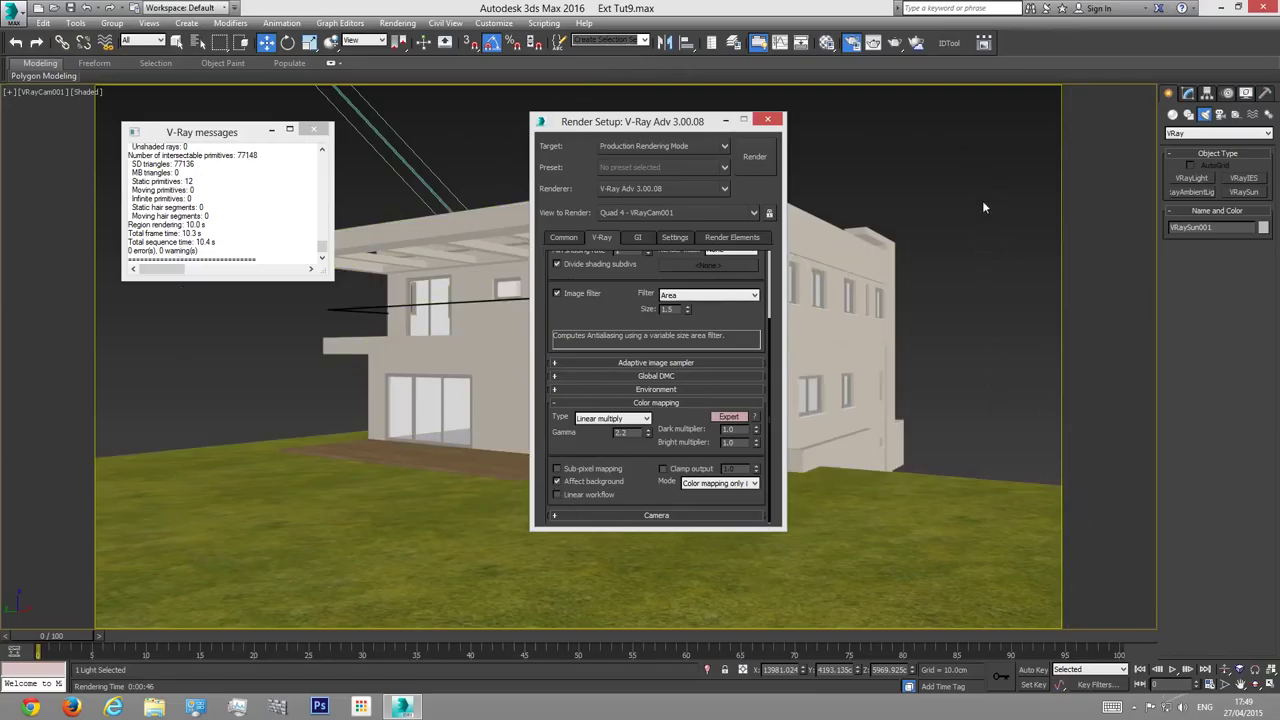
Step: Turn on Sub-pixel mapping and Clamp output, keeping Mode on Color mapping only
left_click_drag(598, 112, 576, 108)
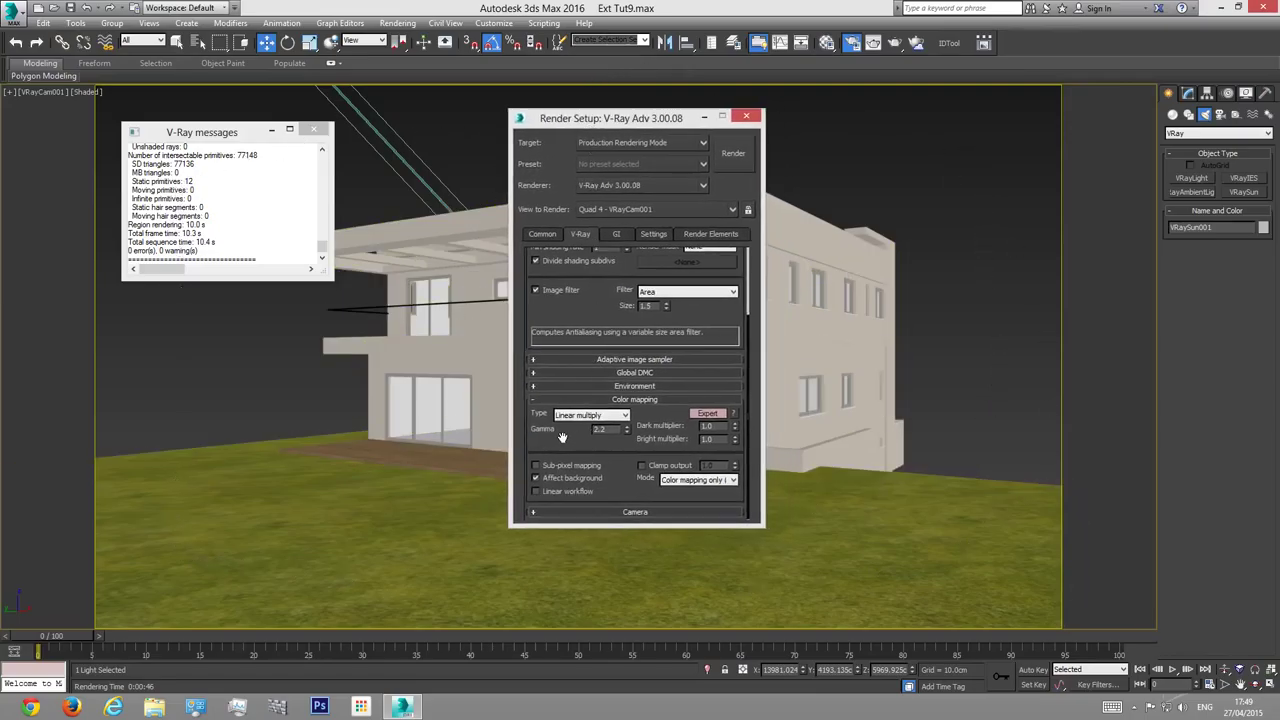
double_click(602, 430)
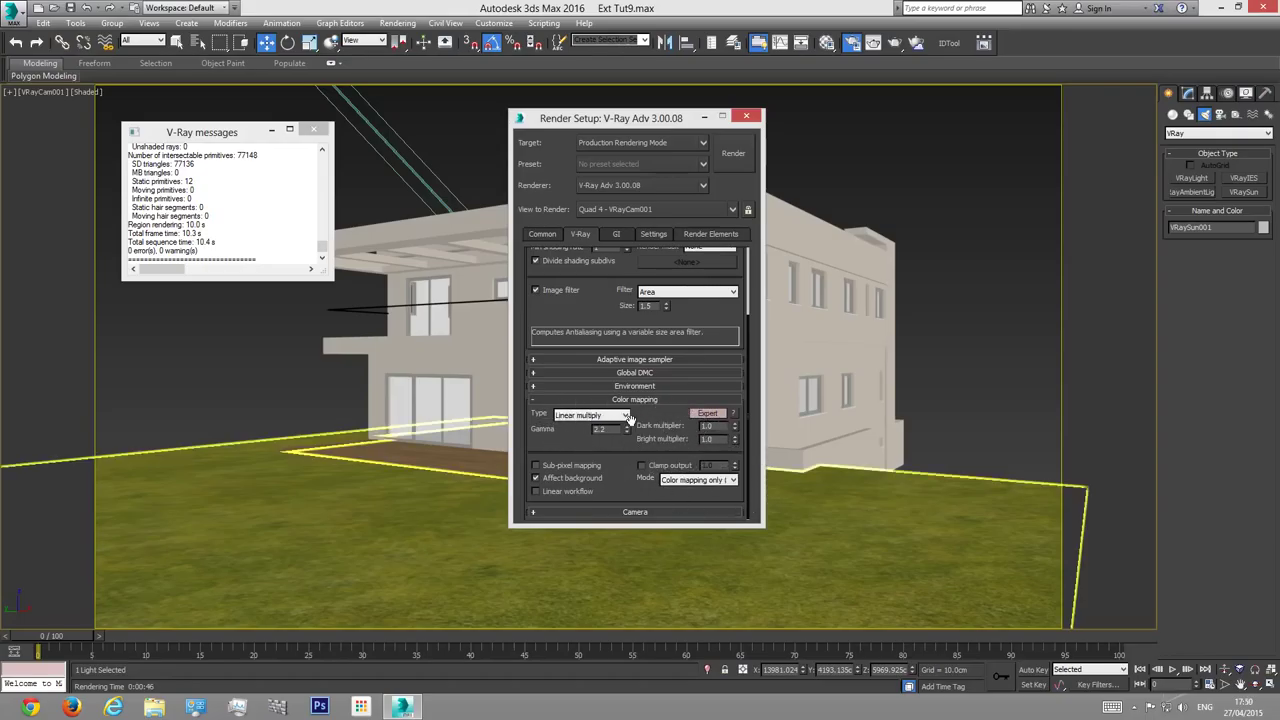
left_click(544, 468)
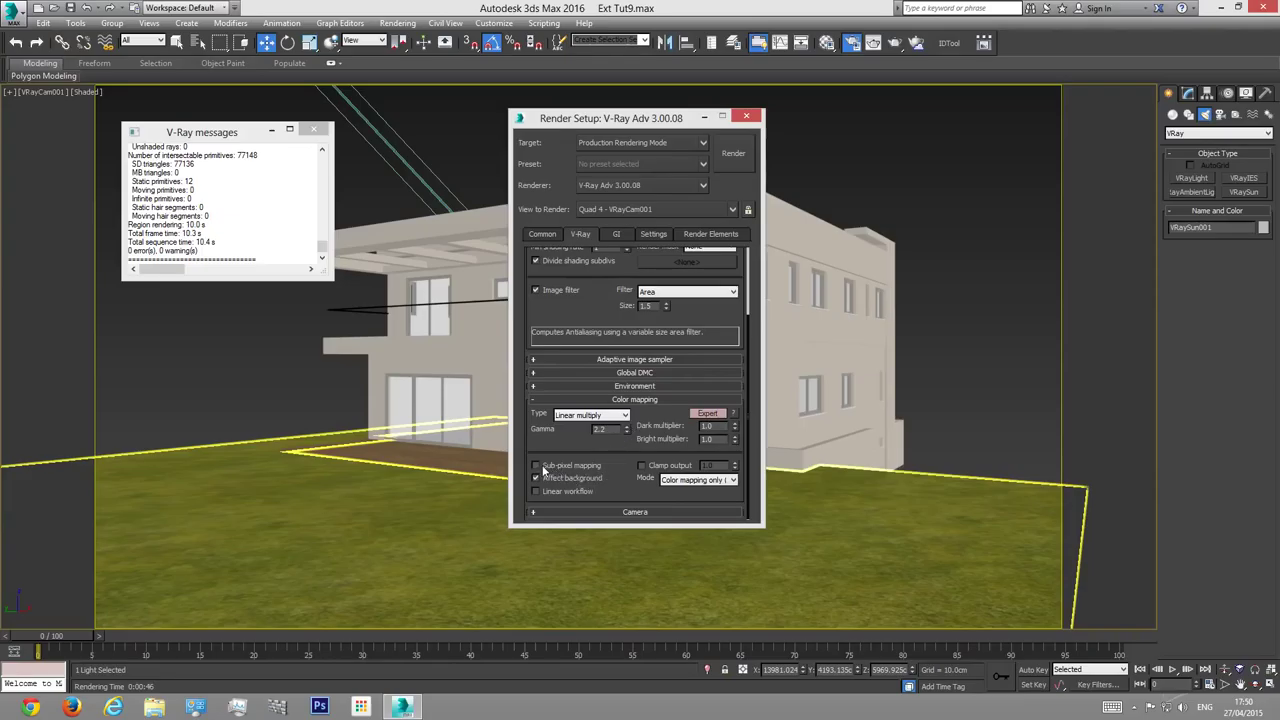
left_click(643, 466)
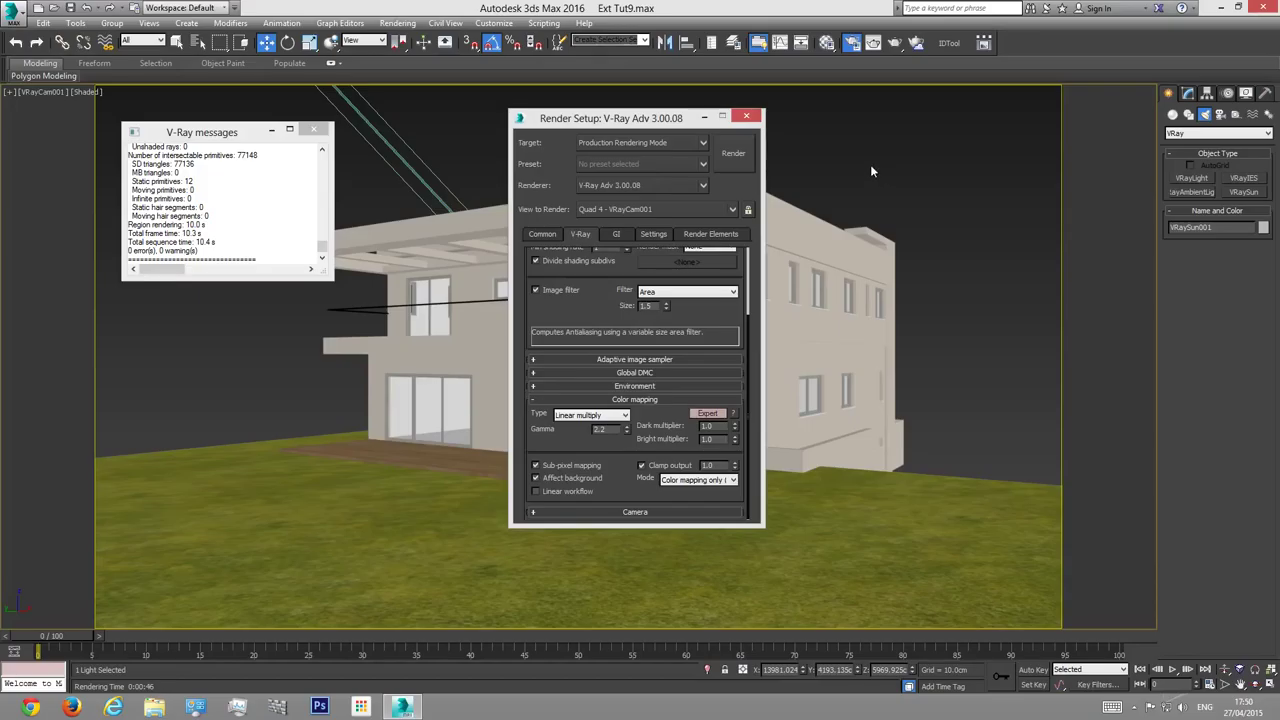
left_click(685, 481)
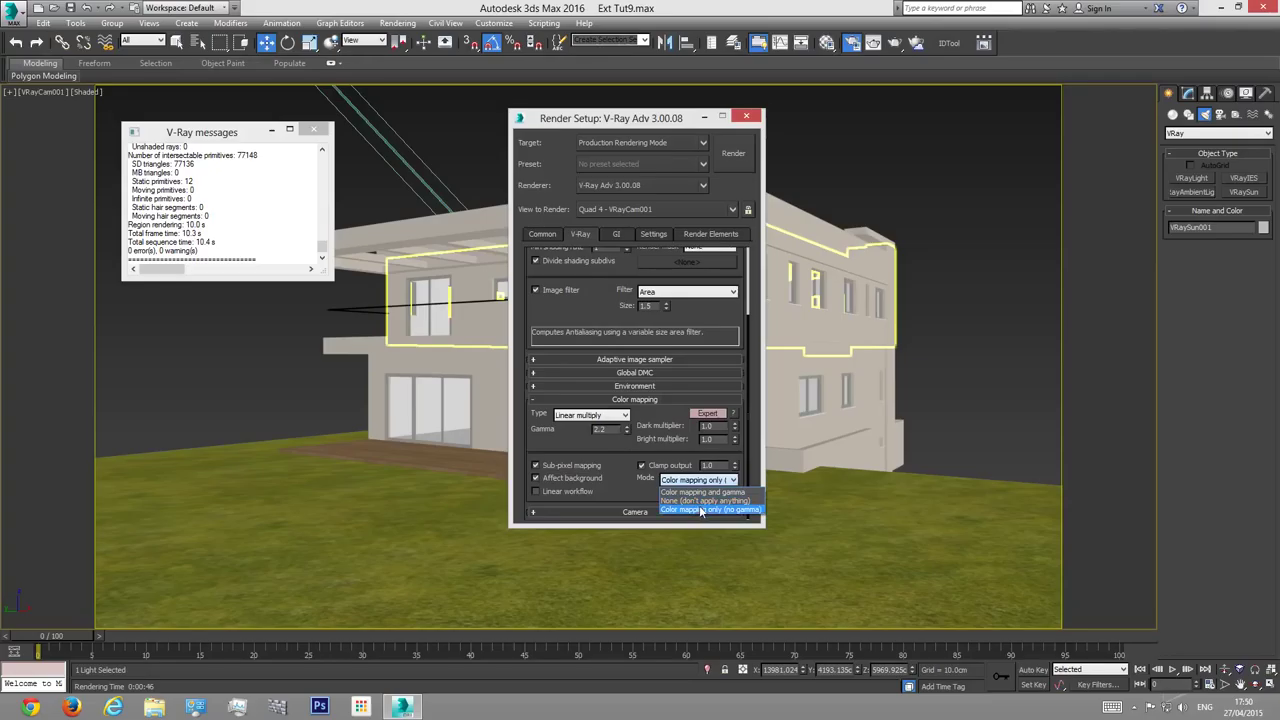
left_click(735, 512)
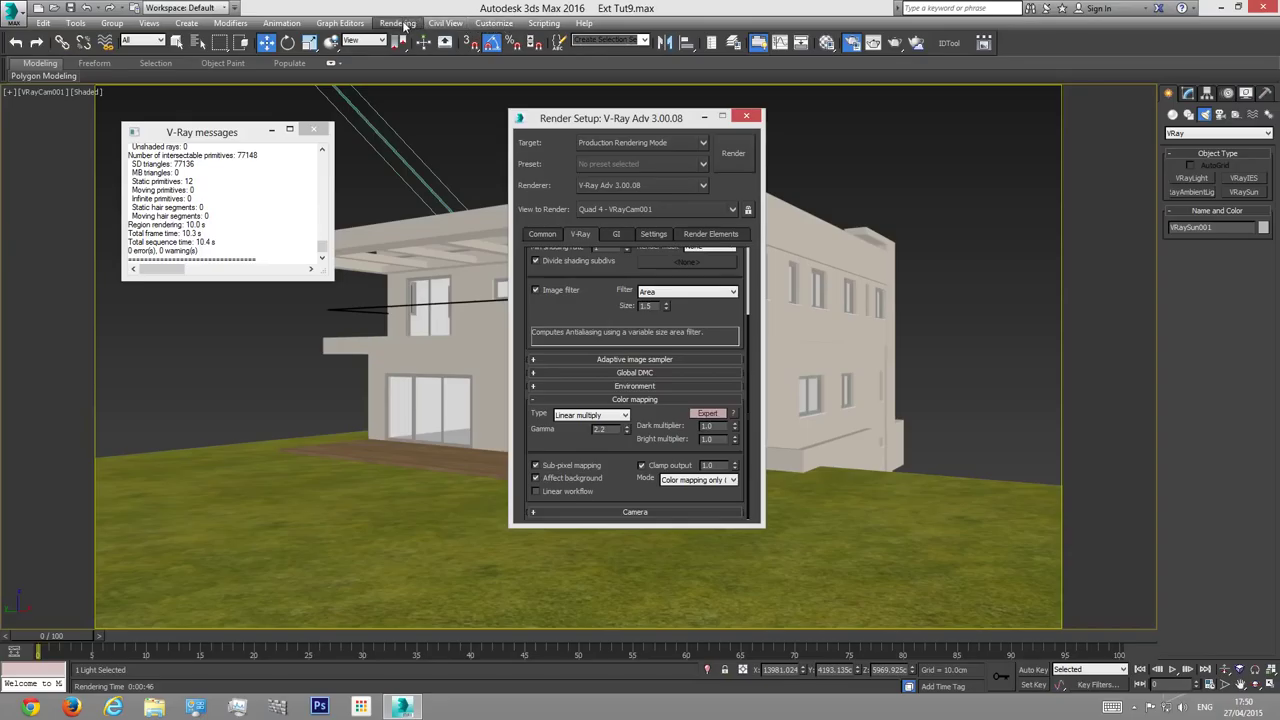
Step: Bring up the Gamma/LUT Setup preferences from the Rendering menu
left_click(484, 23)
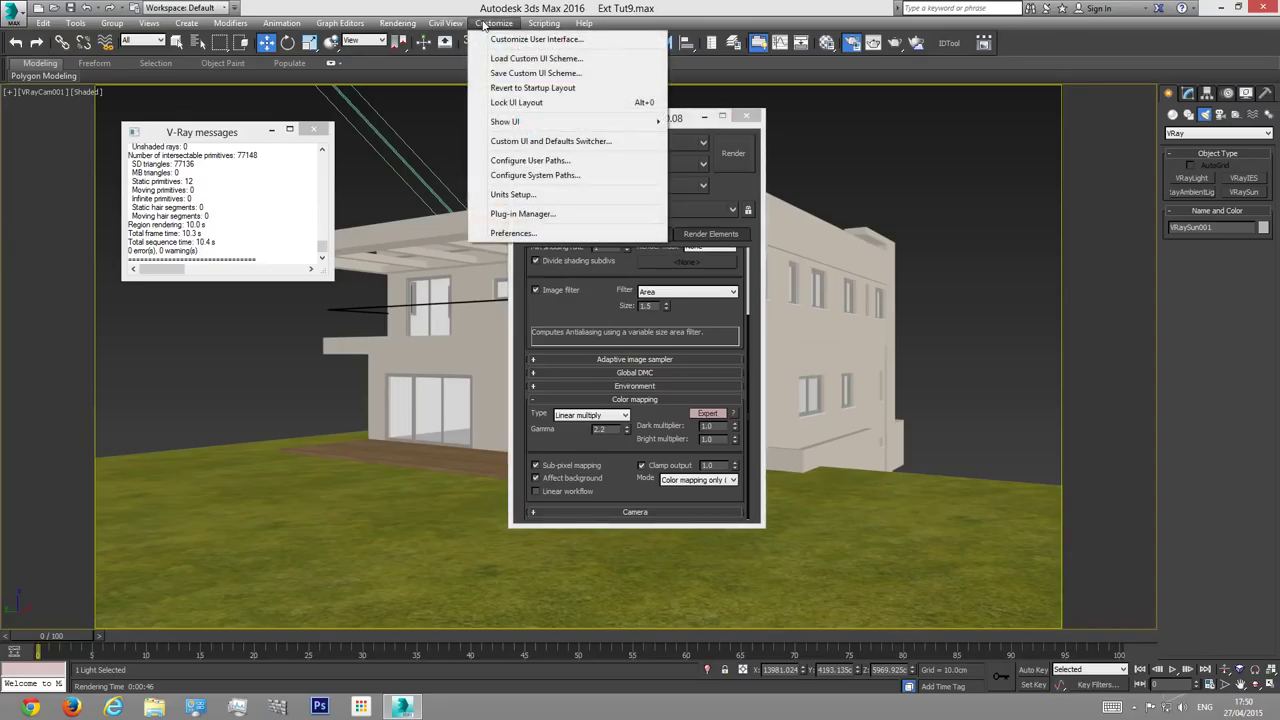
left_click(484, 23)
left_click(397, 23)
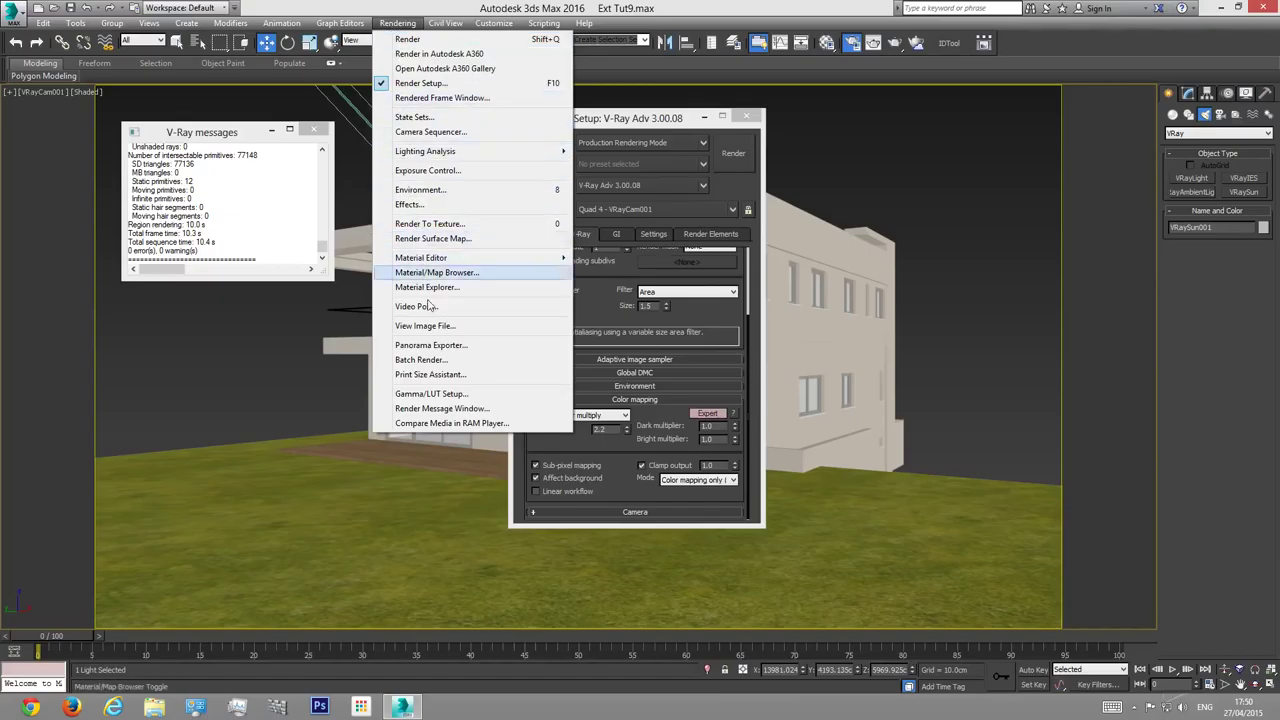
left_click(443, 394)
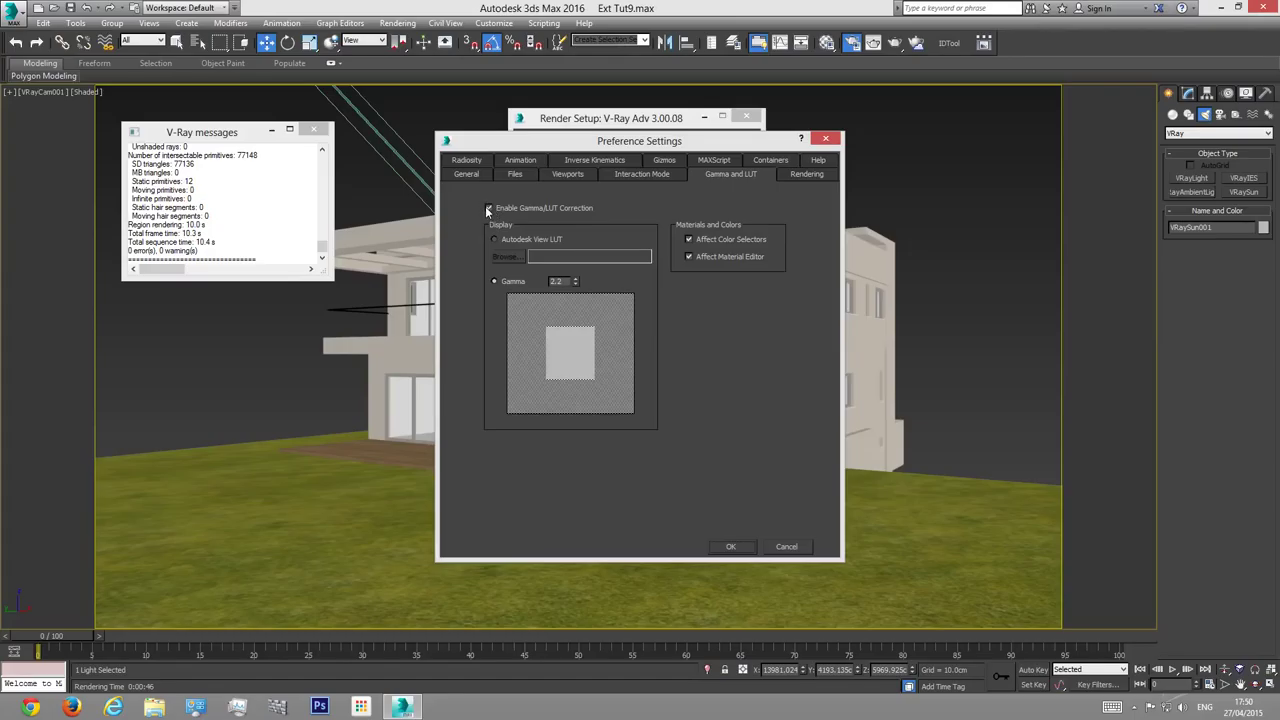
Step: Set gamma correction to 2.2 with Affect Color Selectors on, and confirm
left_click(494, 283)
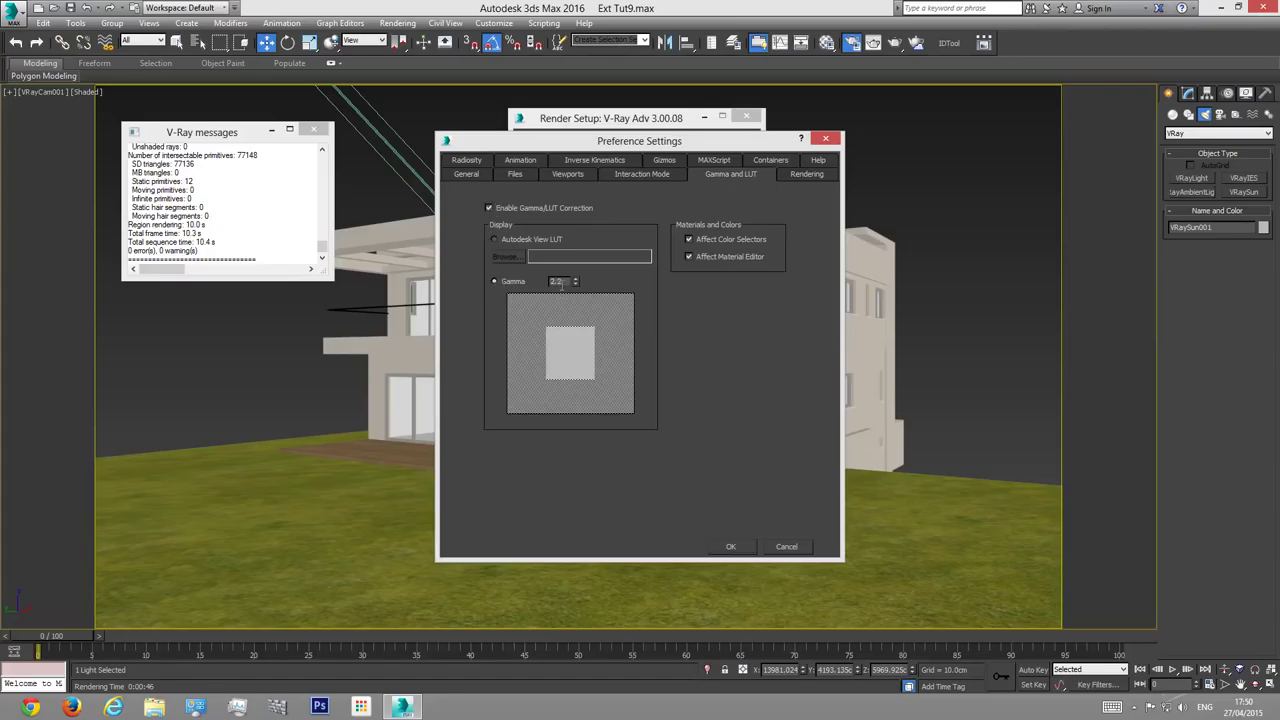
left_click(687, 240)
left_click(731, 547)
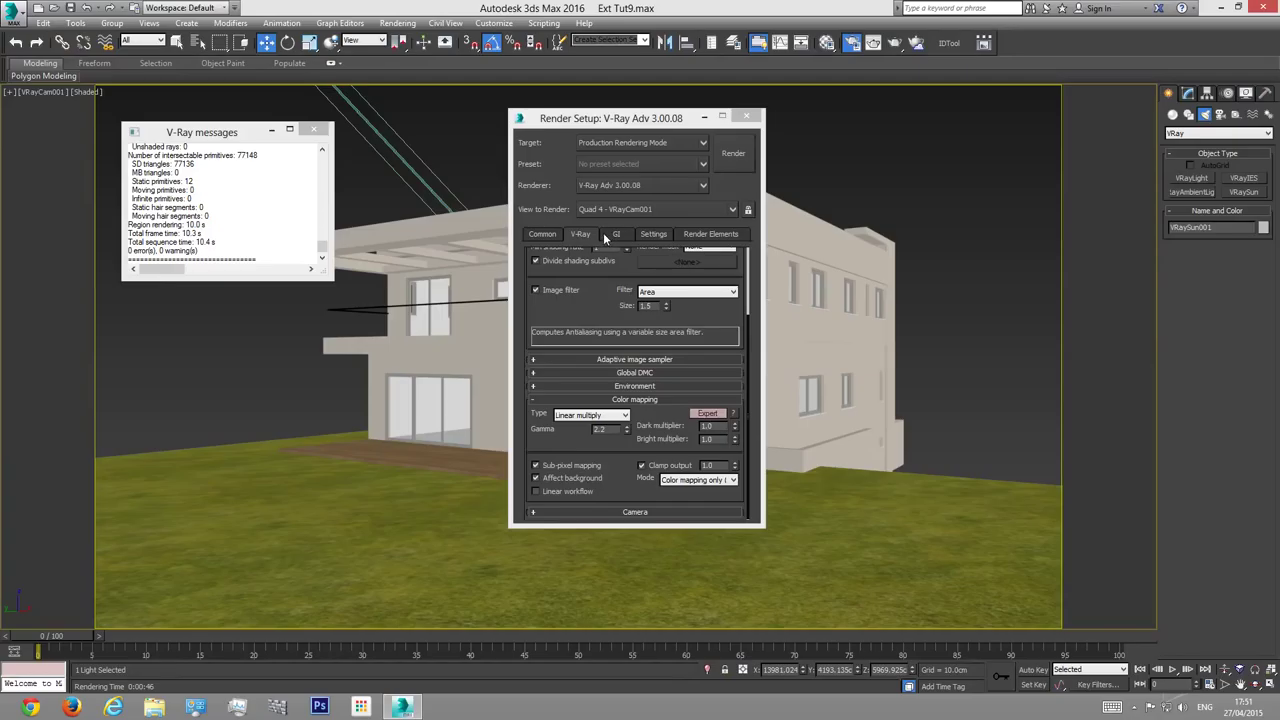
Step: Enable Use Embree in the Expert V-Ray System settings and return to the V-Ray tab
left_click(654, 235)
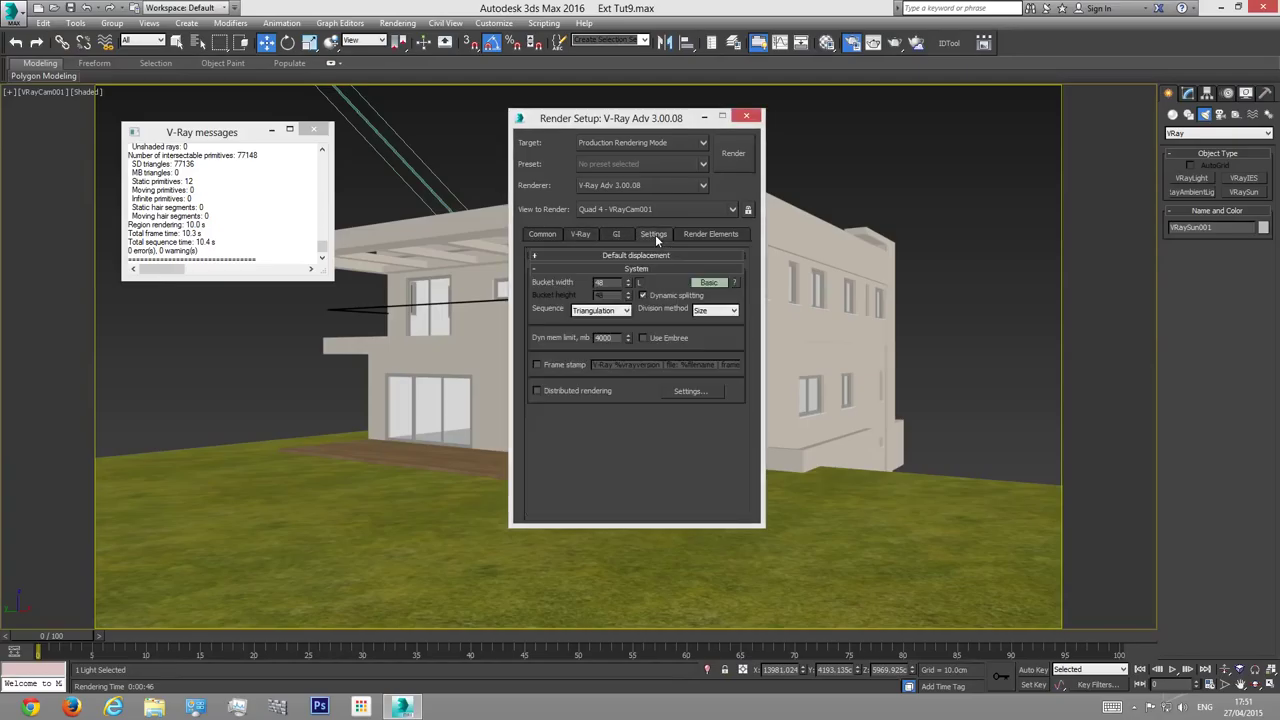
left_click(710, 284)
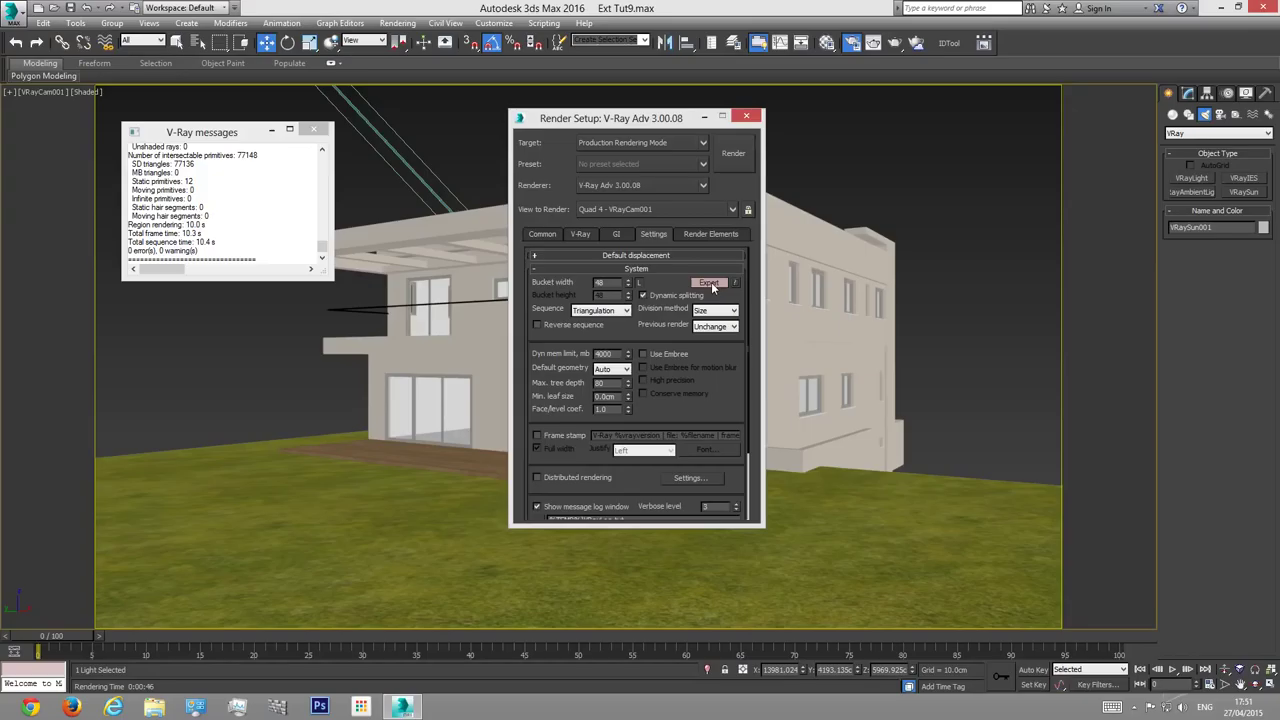
left_click(643, 355)
left_click(579, 234)
scroll(599, 447, "up", 2)
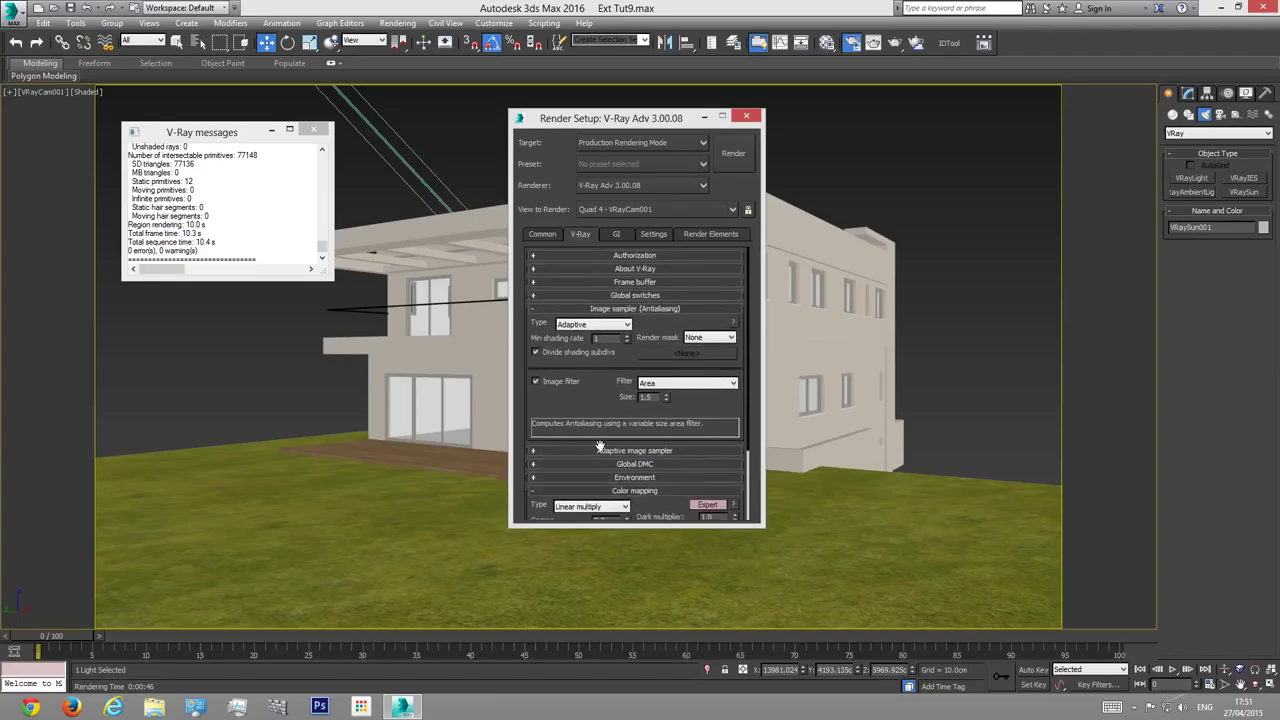
left_click(636, 296)
left_click(706, 309)
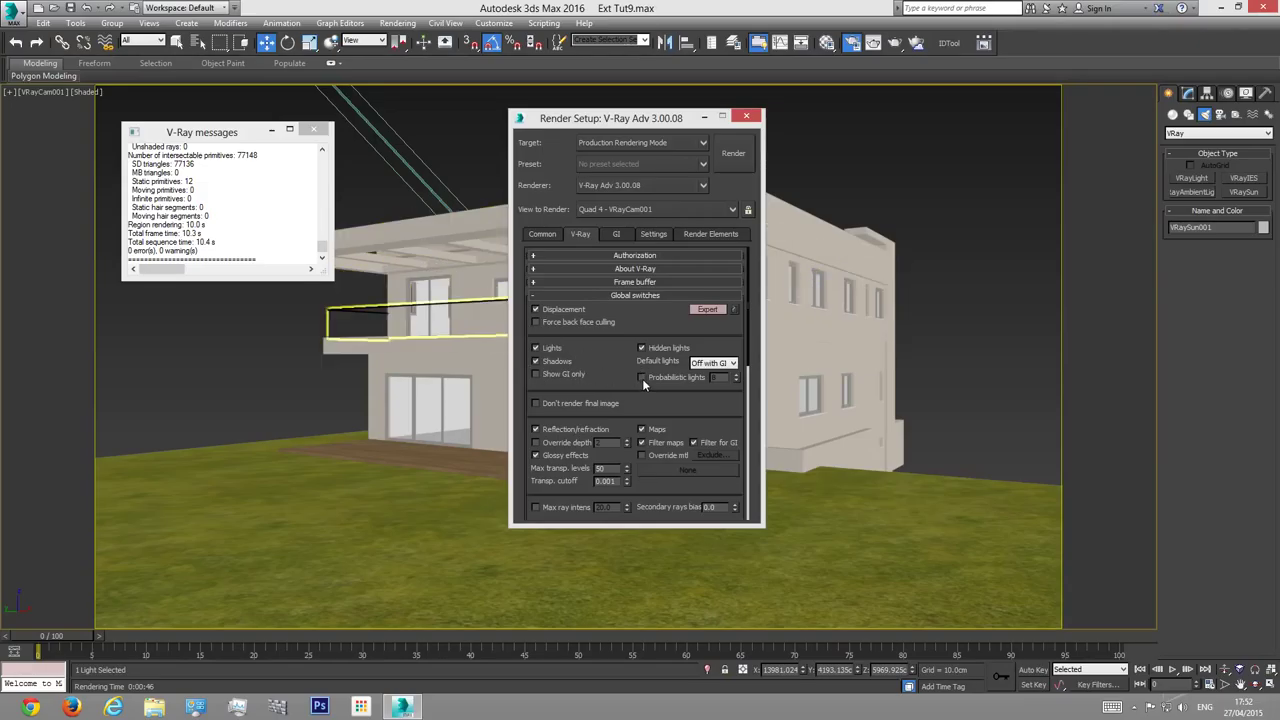
left_click(637, 295)
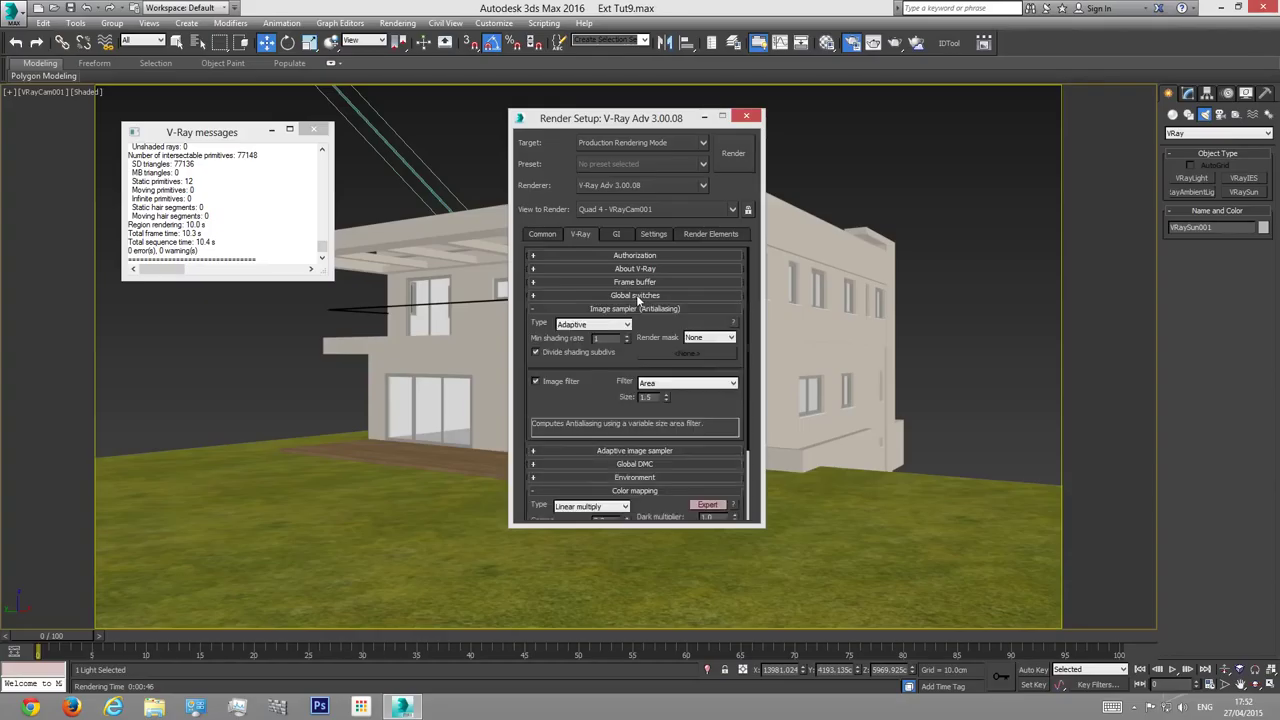
left_click(617, 234)
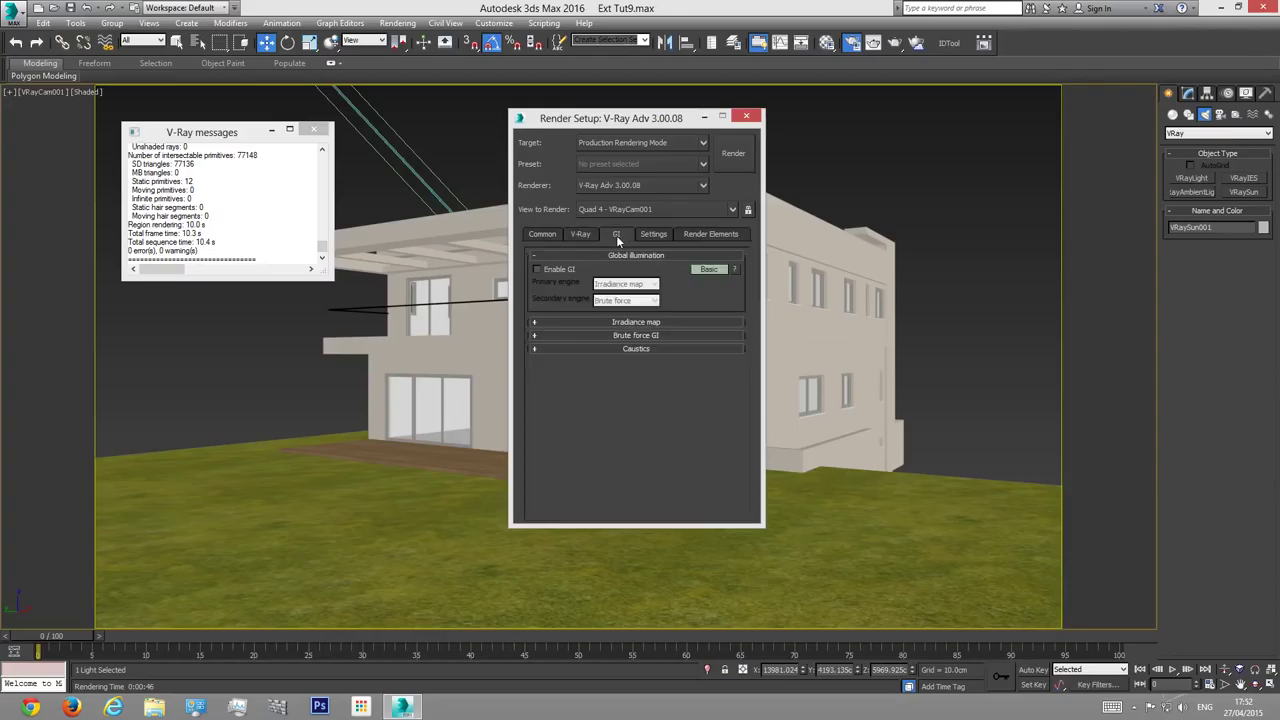
Step: Enable GI with Irradiance map primary and Light cache as the secondary engine
left_click_drag(627, 125, 738, 117)
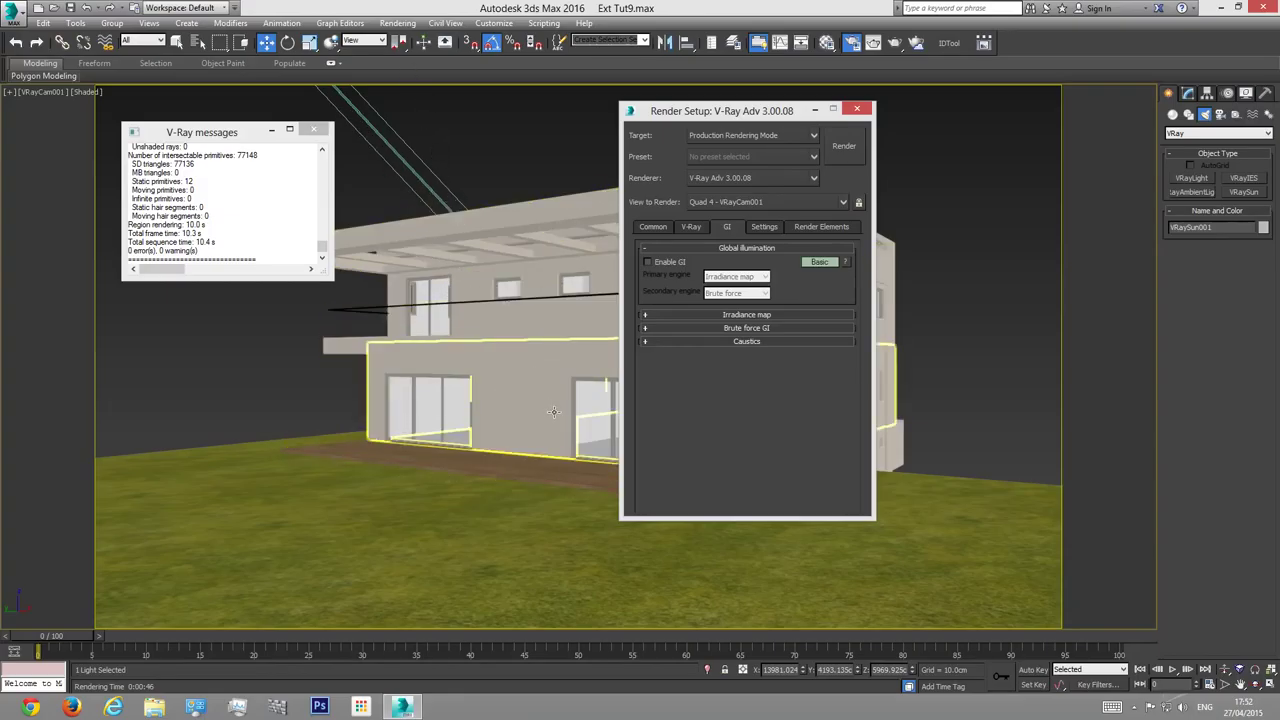
left_click(648, 262)
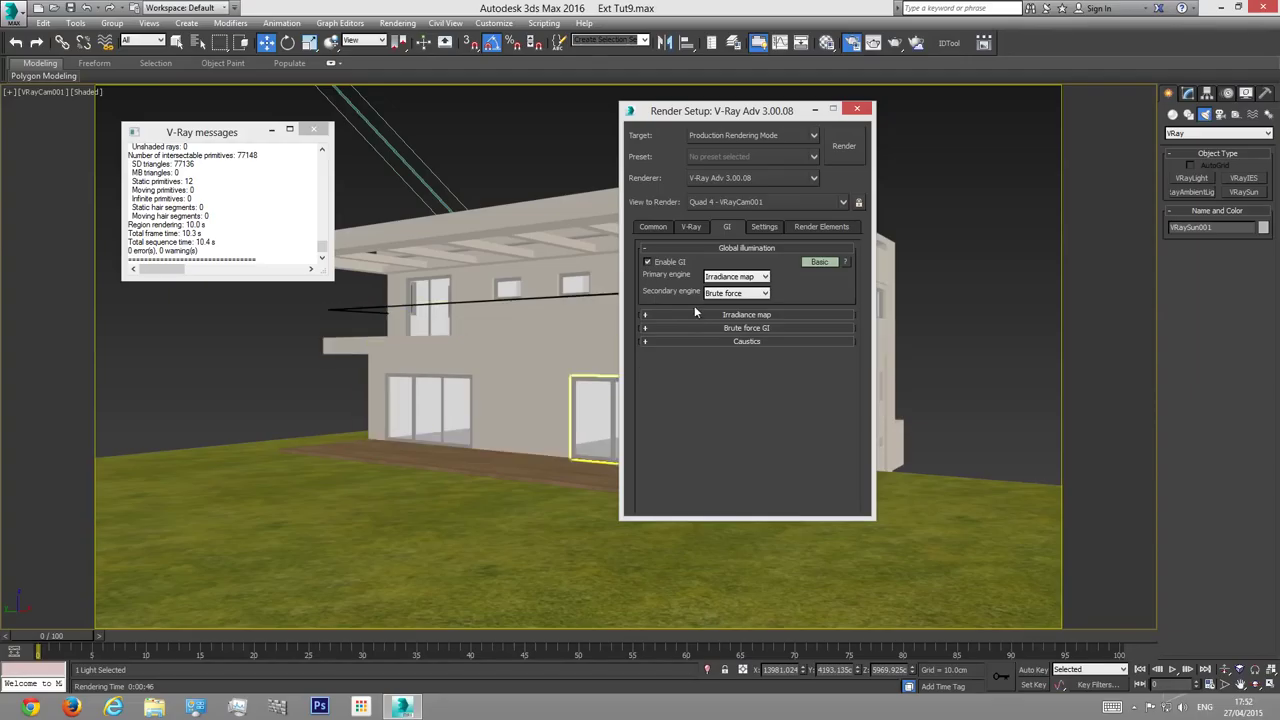
left_click(819, 263)
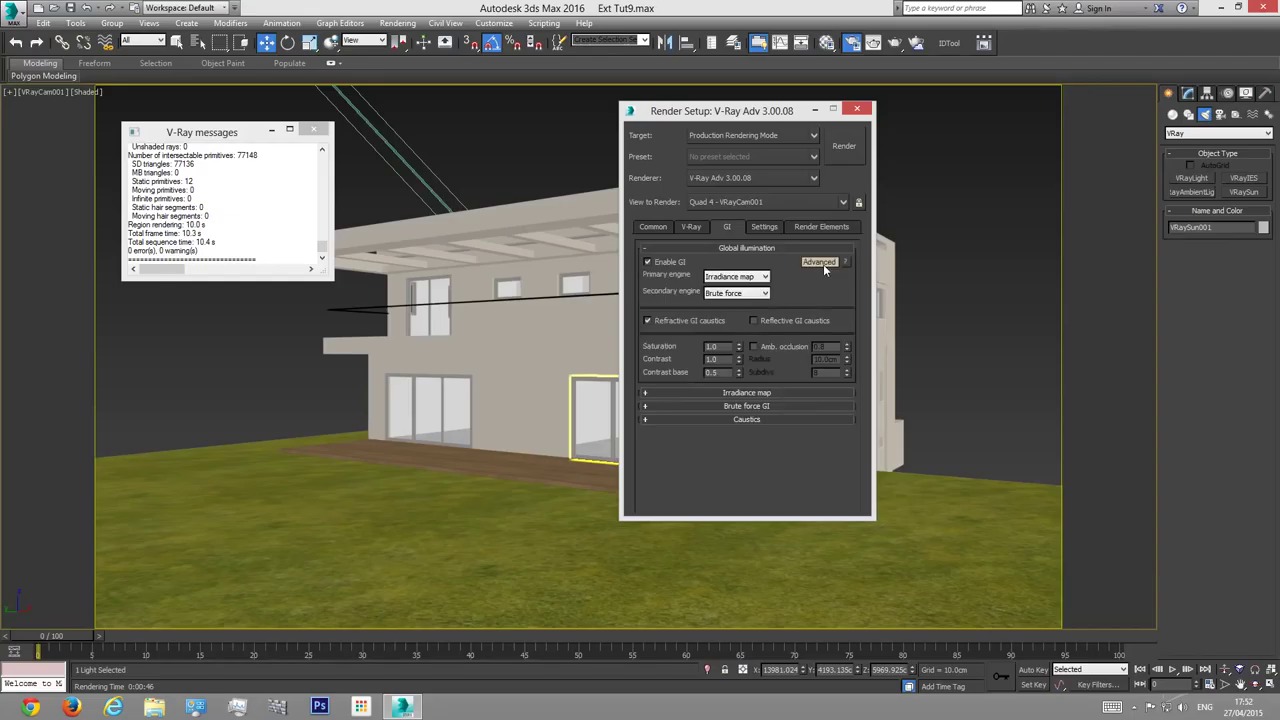
left_click(821, 263)
left_click(738, 294)
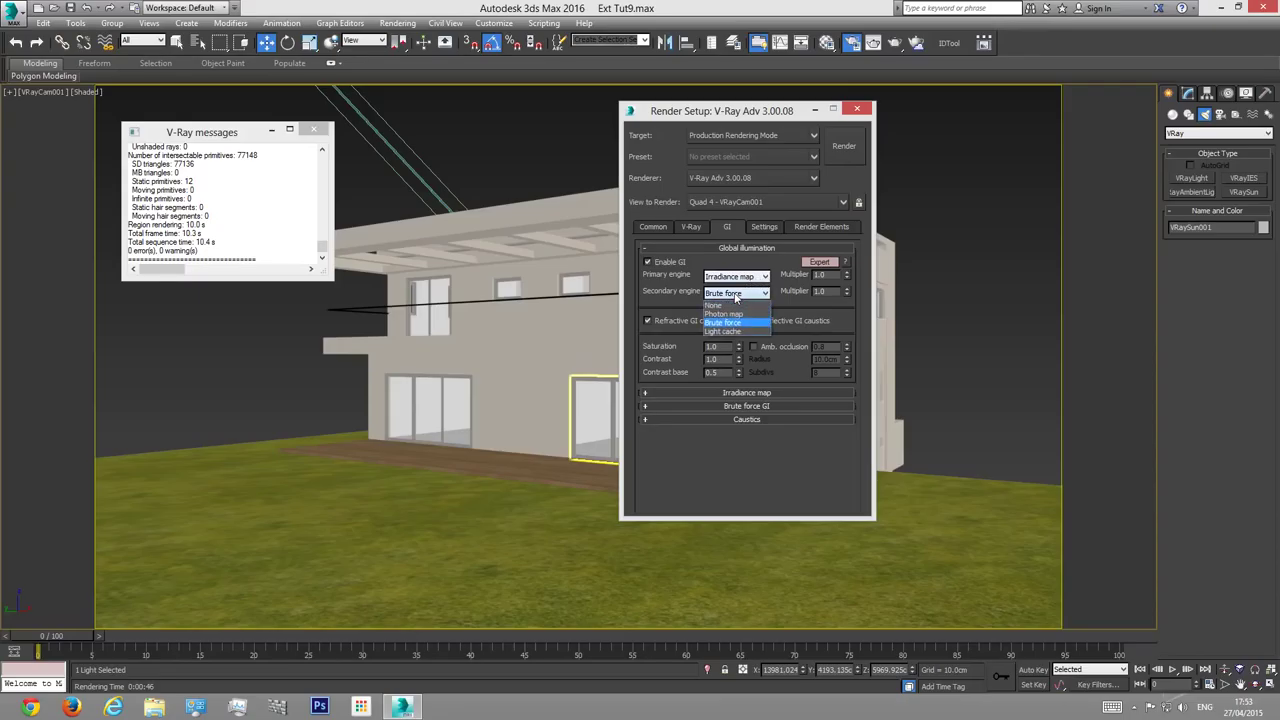
left_click(738, 333)
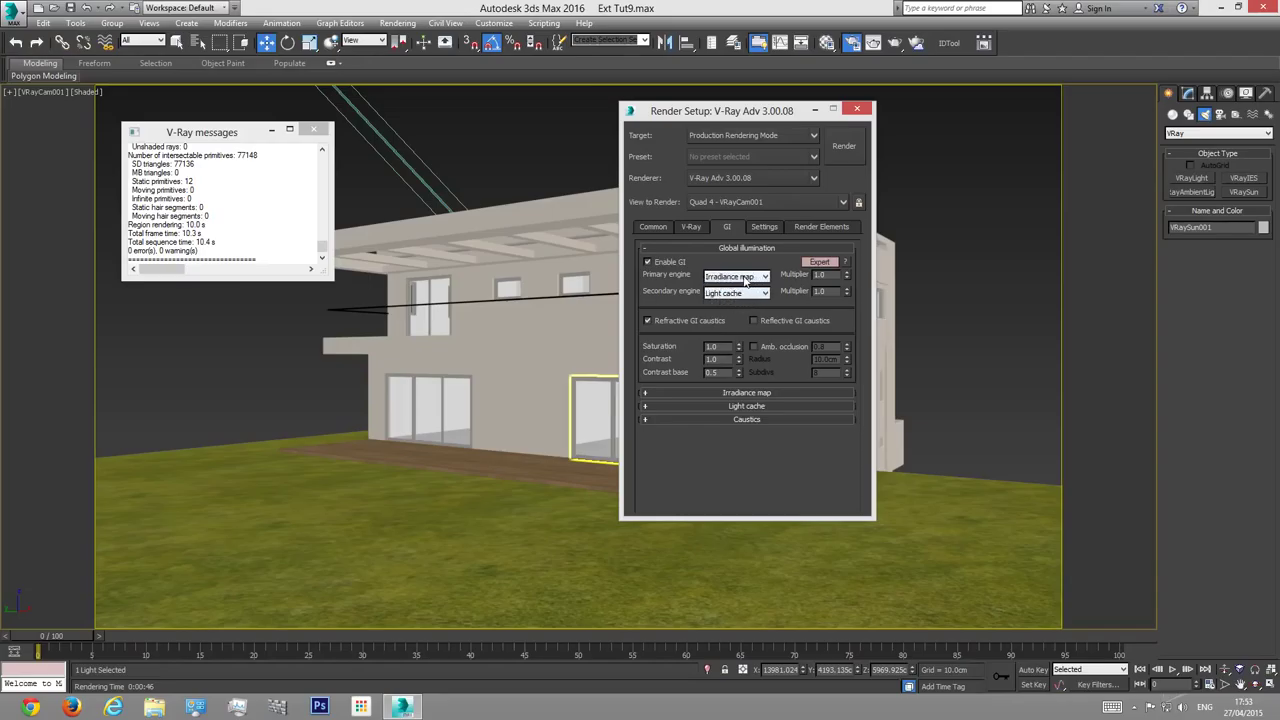
Step: Expand the Irradiance map rollout in Expert mode and set its preset to Medium
left_click(748, 393)
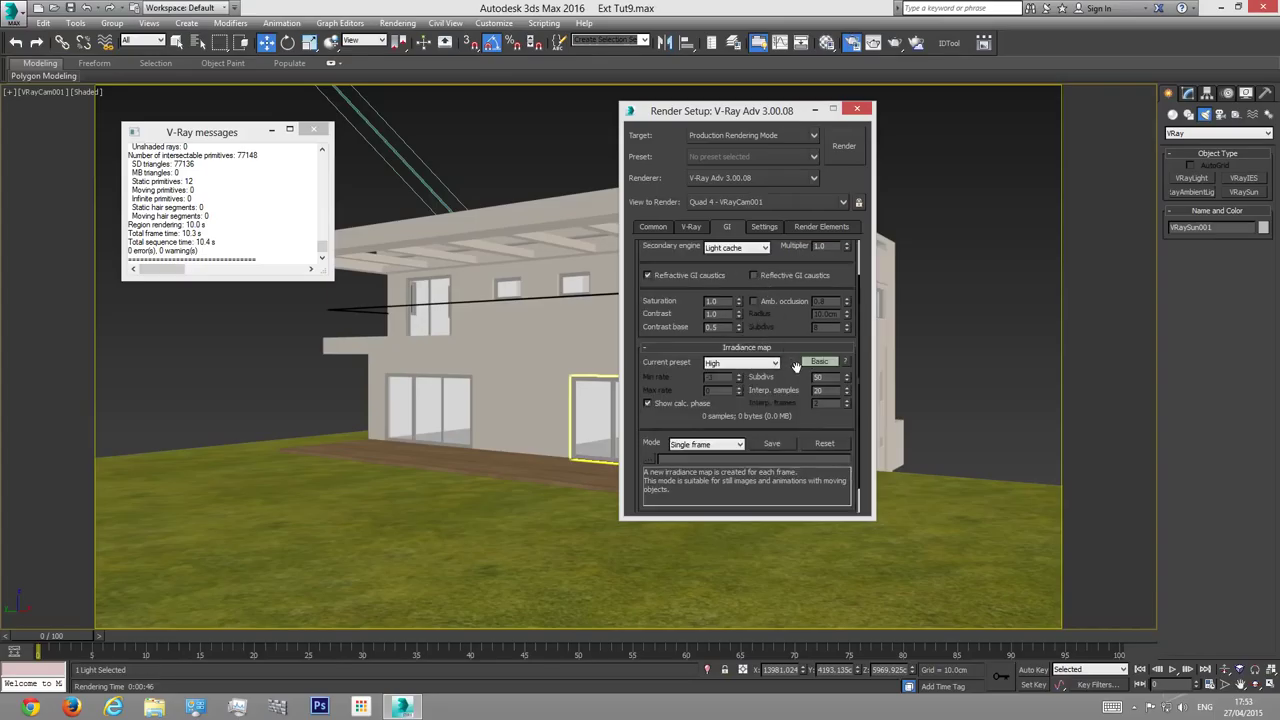
left_click(819, 362)
left_click(820, 407)
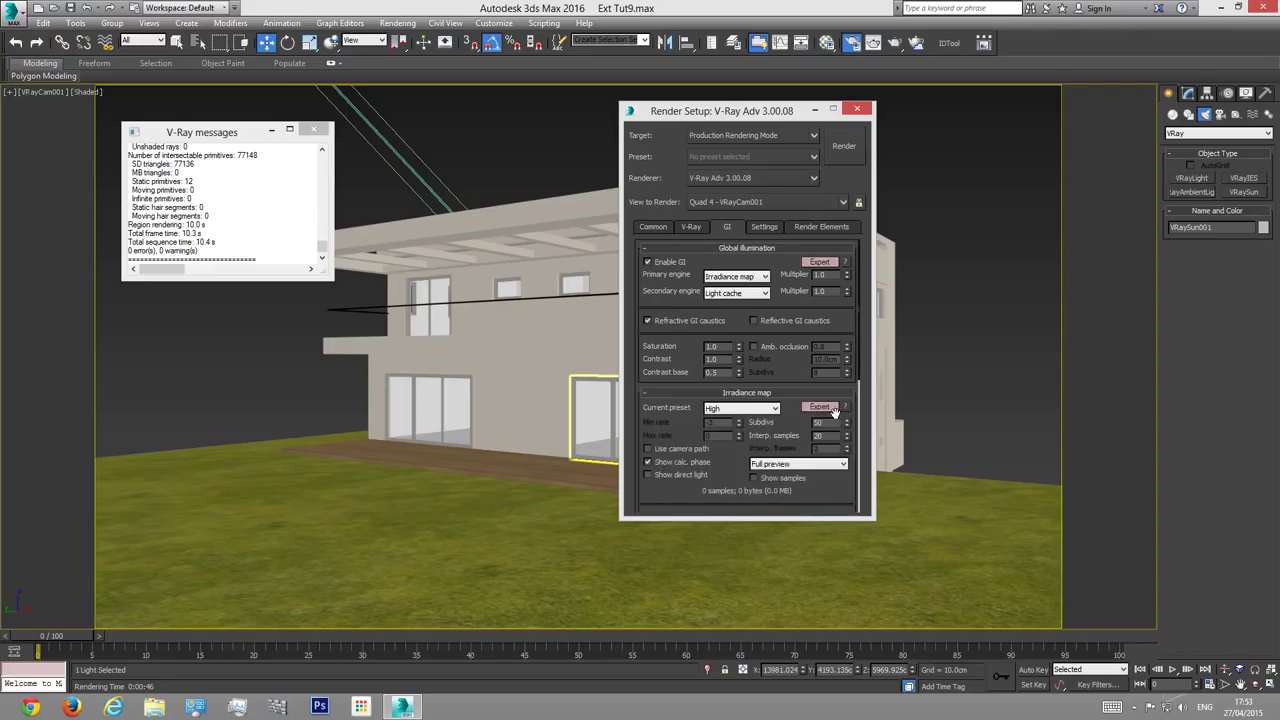
left_click(726, 410)
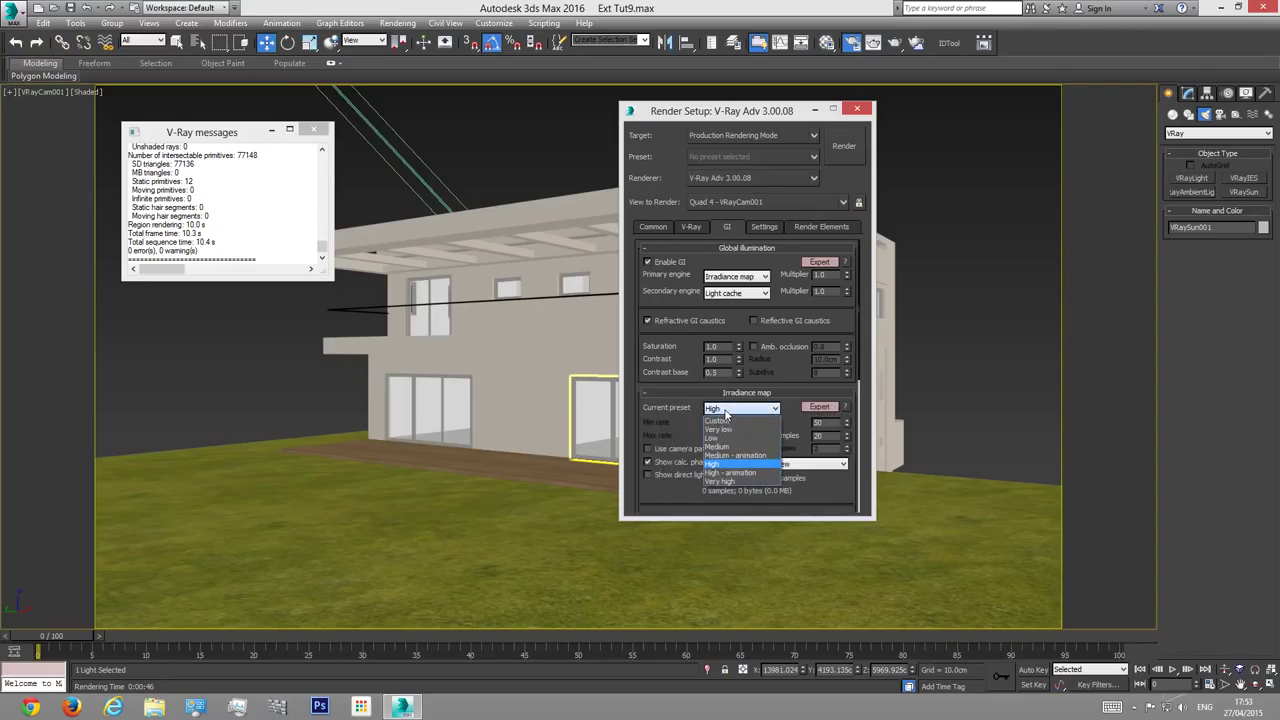
left_click(726, 446)
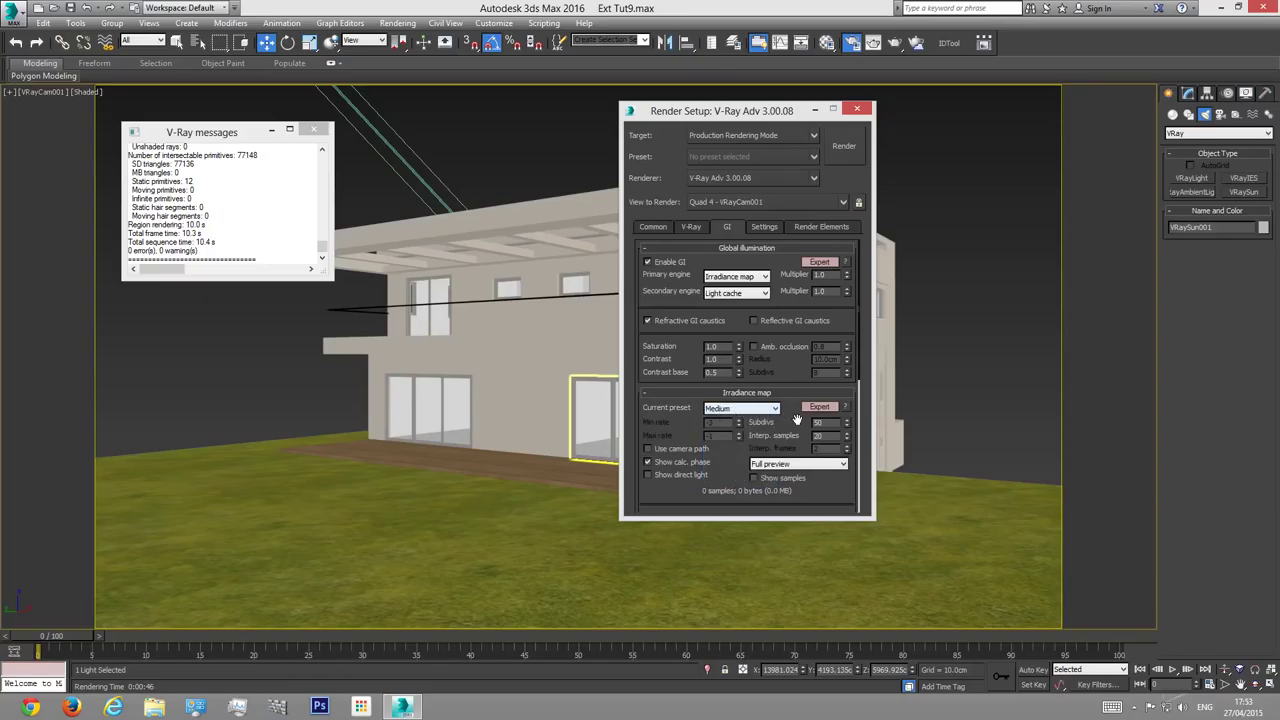
Step: Select the grass ground plane and recheck that the irradiance map preset stays at Medium
left_click_drag(796, 419, 784, 362)
left_click(738, 347)
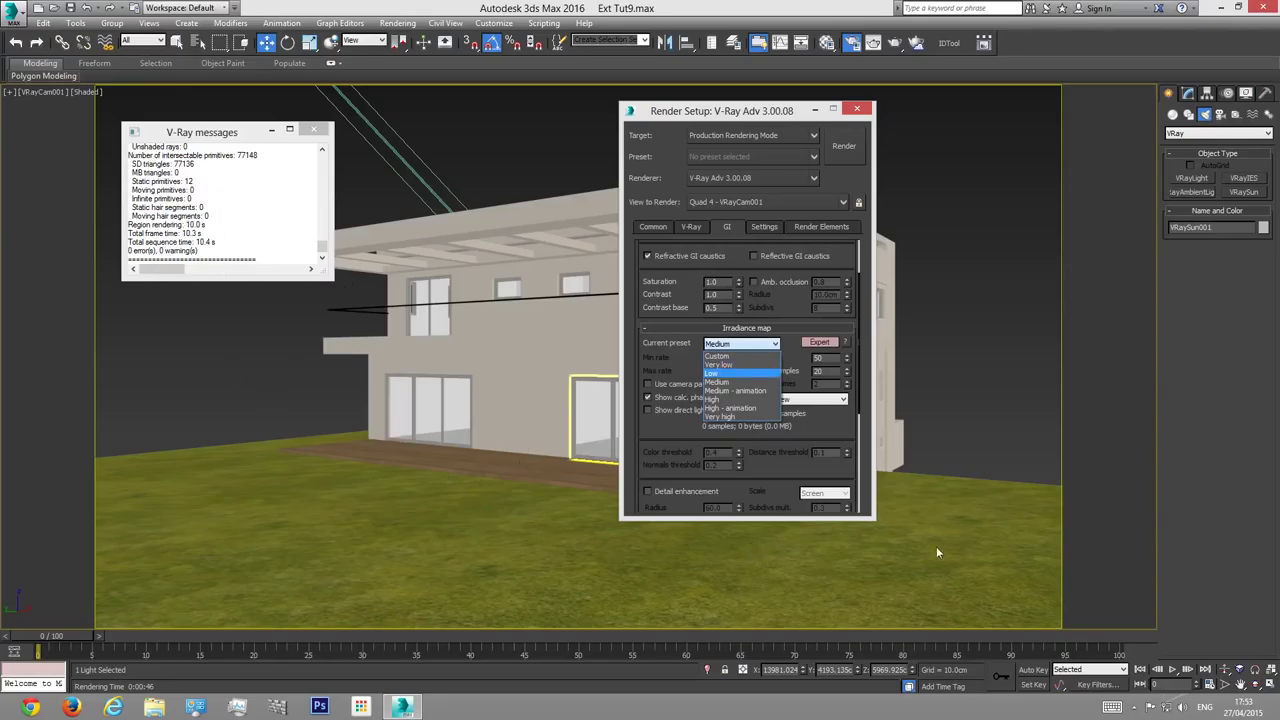
left_click(724, 381)
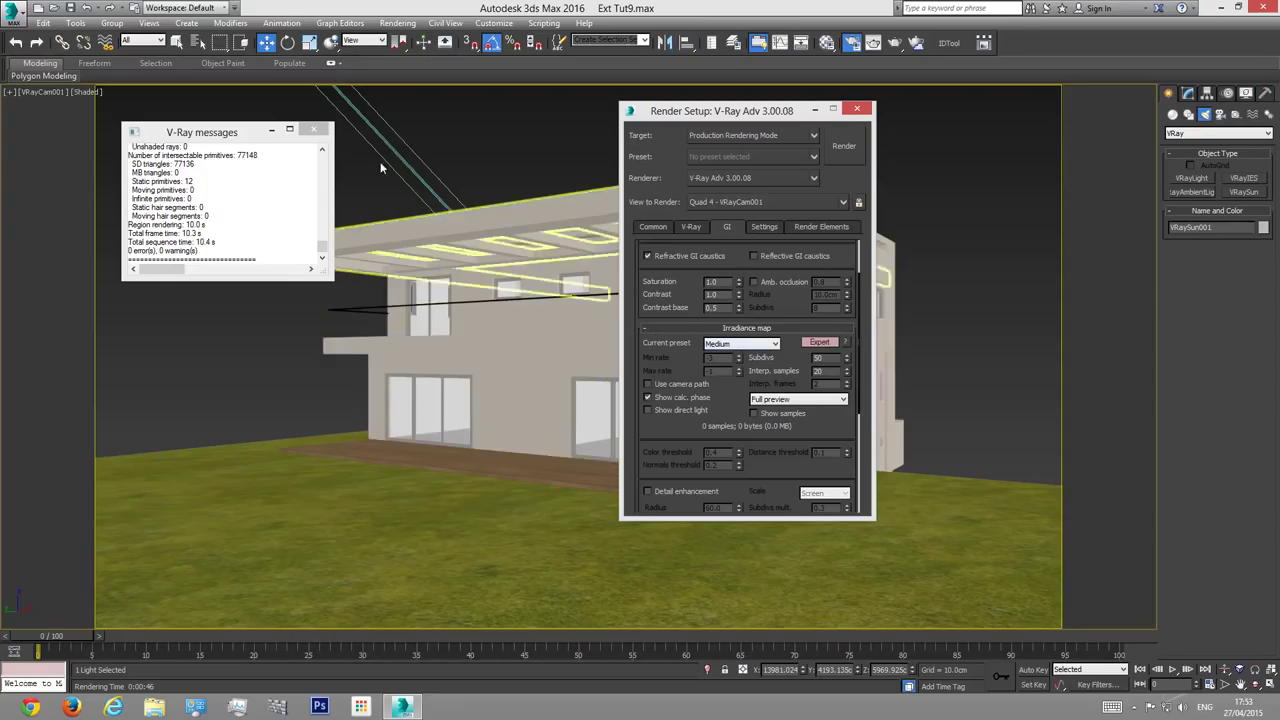
left_click(543, 516)
left_click(730, 345)
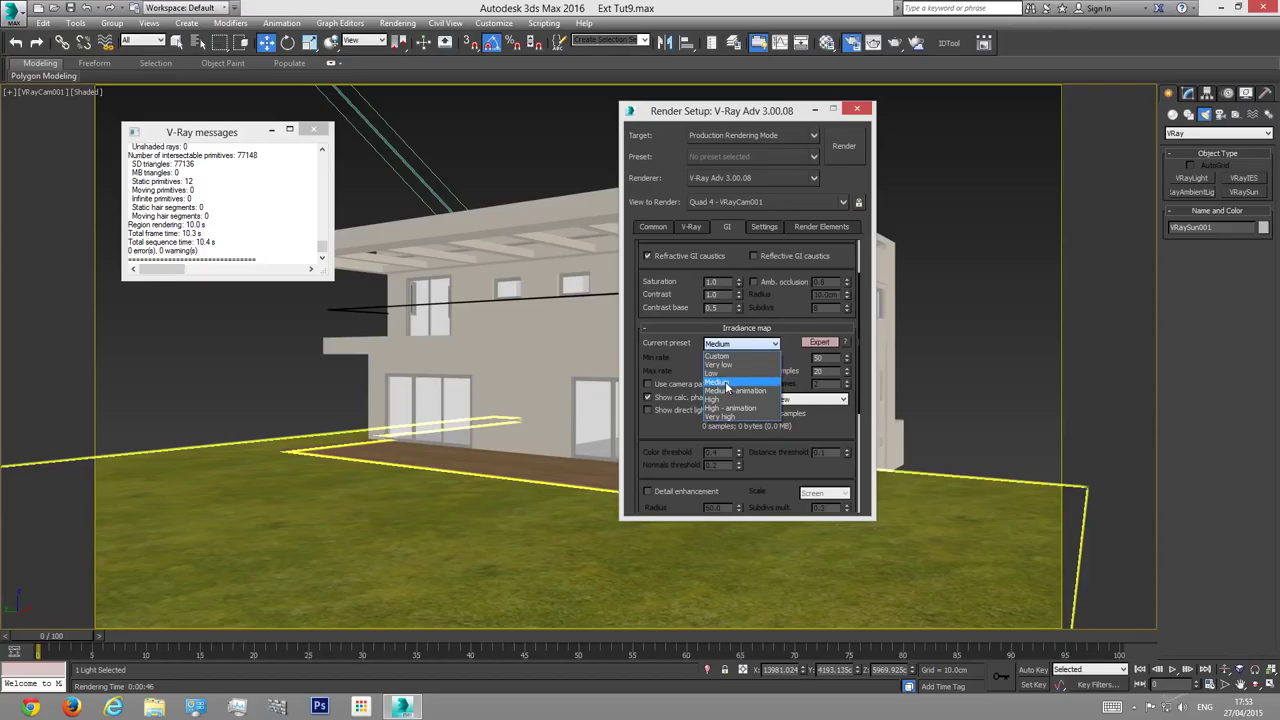
left_click(725, 381)
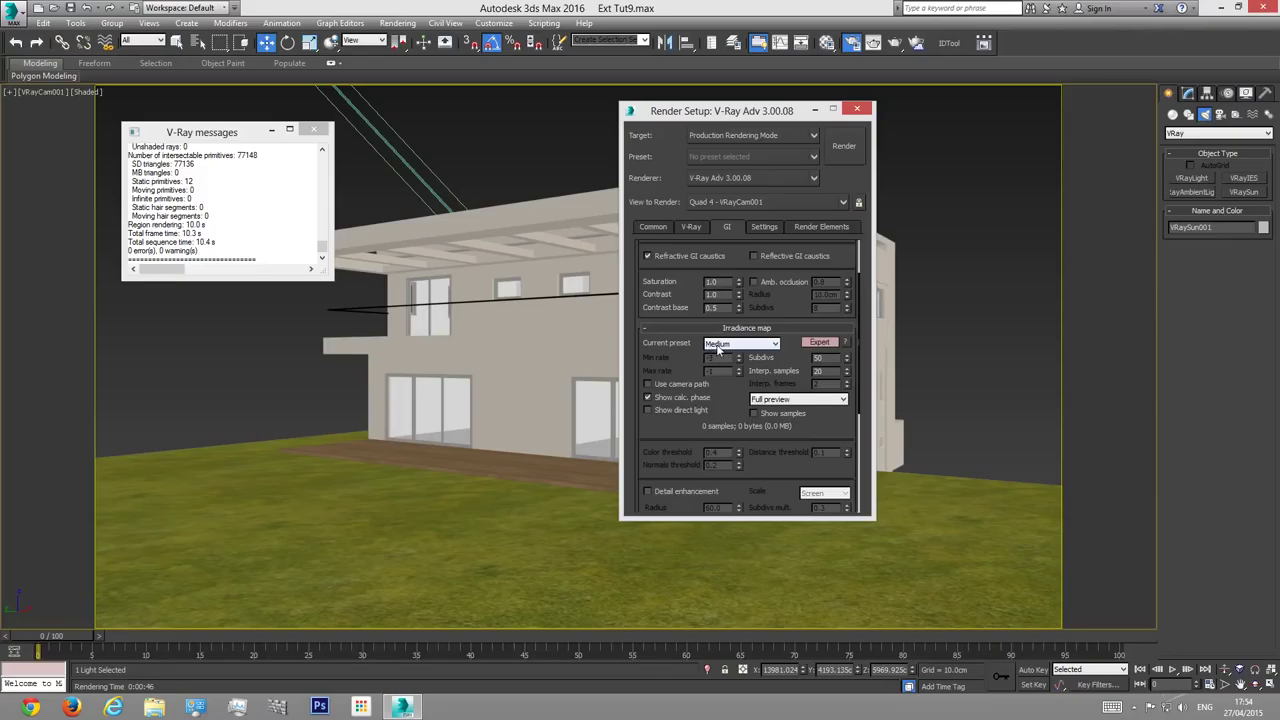
left_click(719, 347)
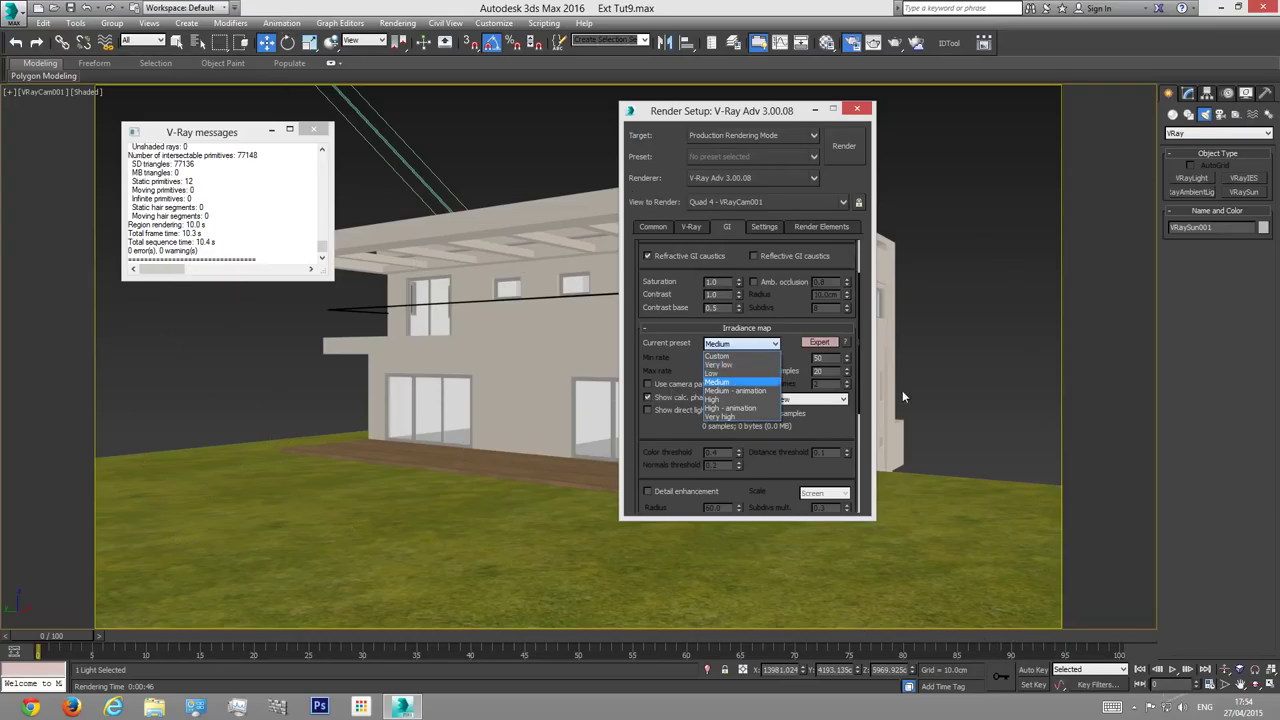
left_click(727, 387)
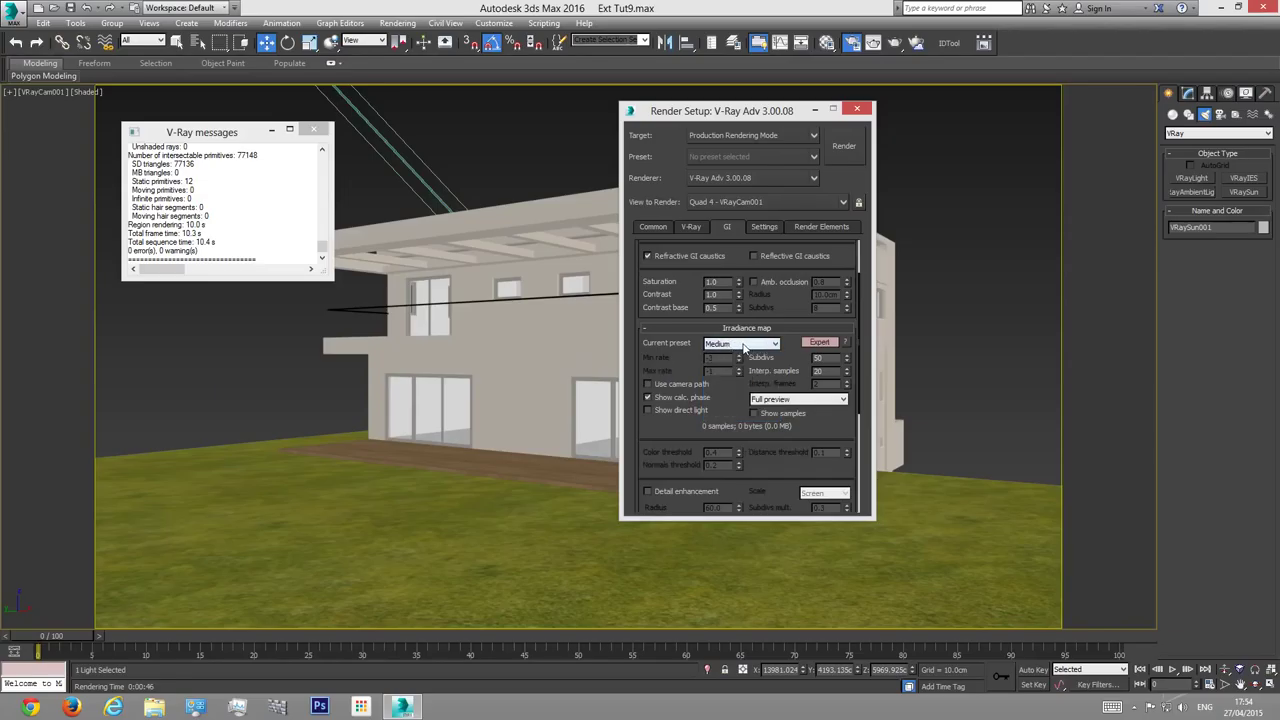
left_click_drag(772, 464, 767, 261)
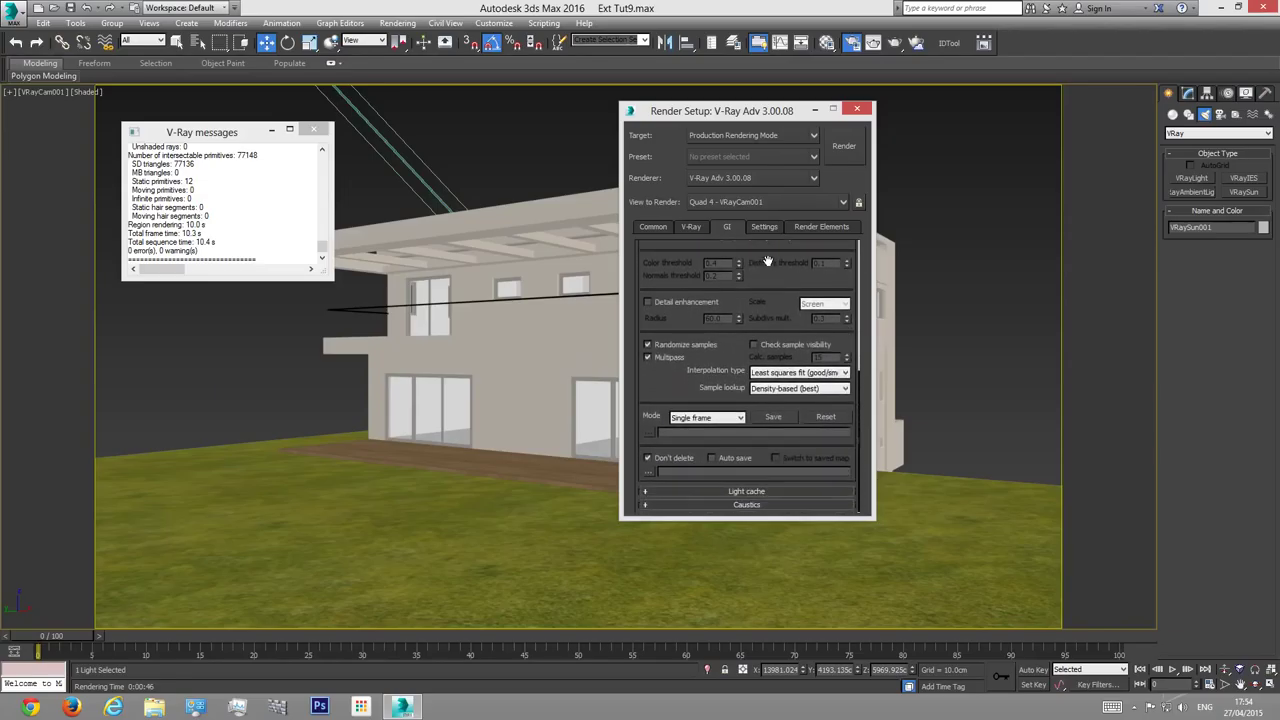
Step: Review the Light cache settings, then render the house camera view from the Common tab
left_click(744, 492)
scroll(825, 404, "up", 3)
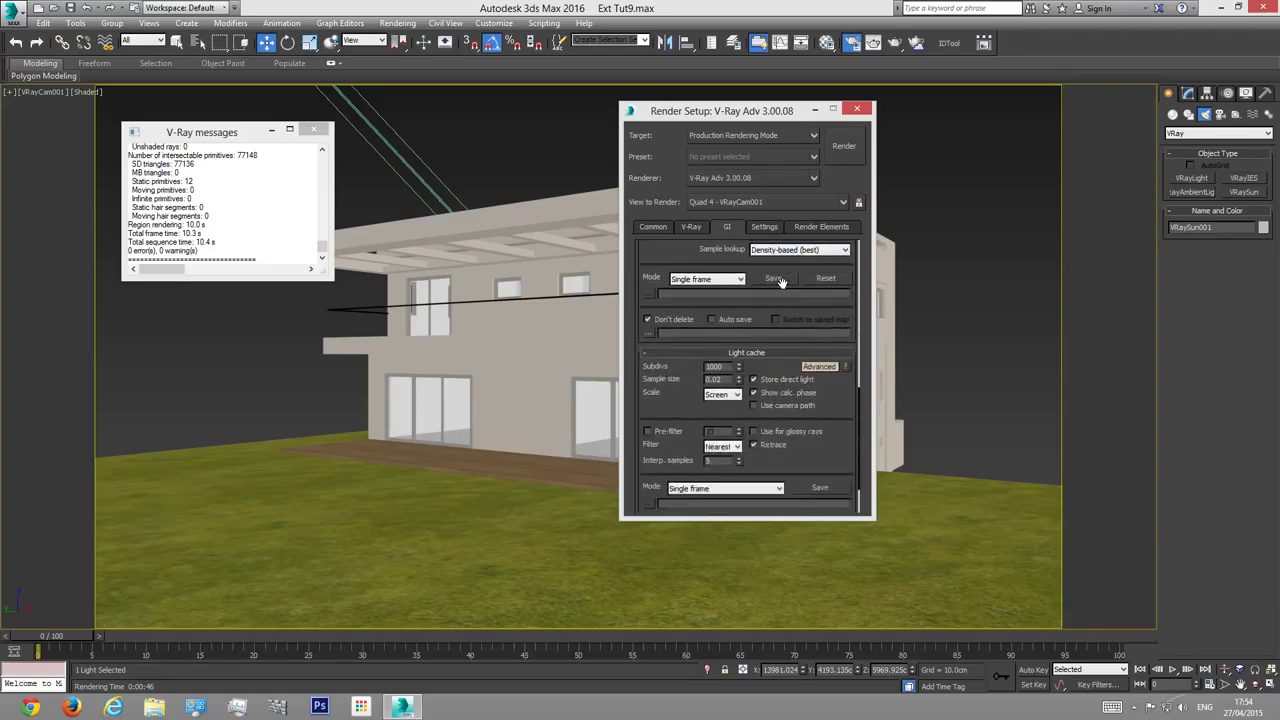
scroll(778, 372, "down", 5)
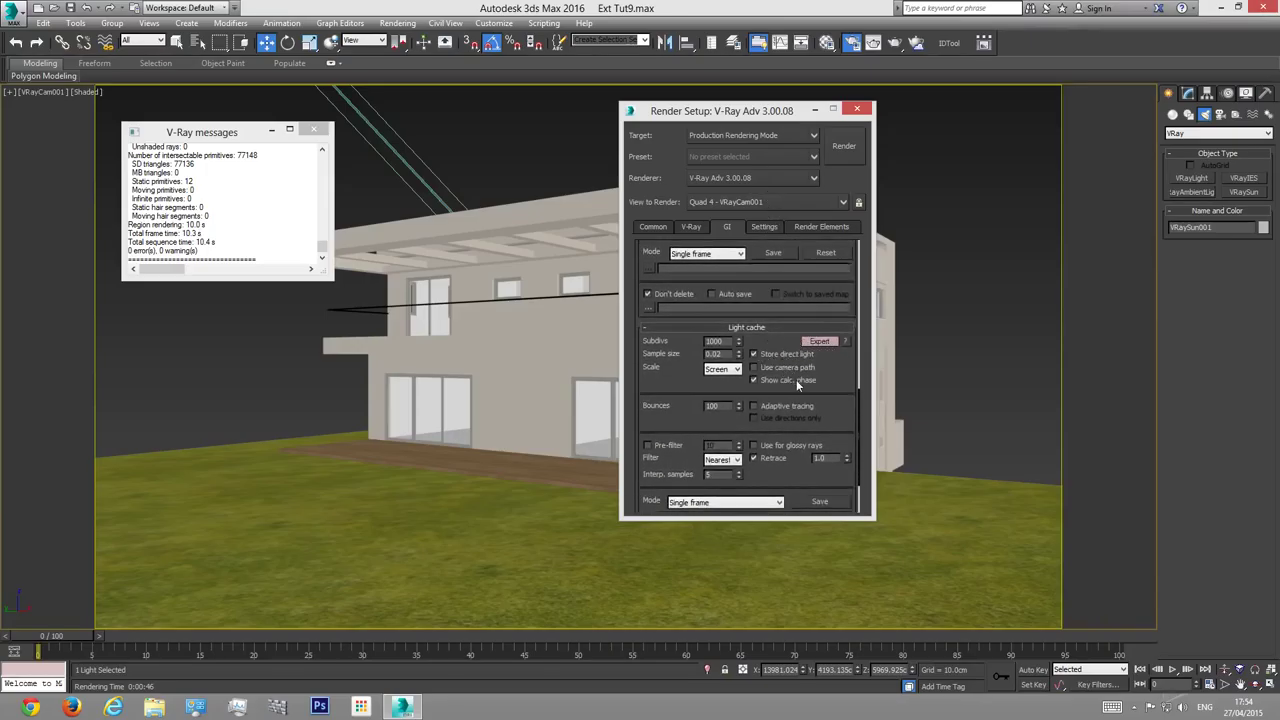
scroll(834, 403, "down", 2)
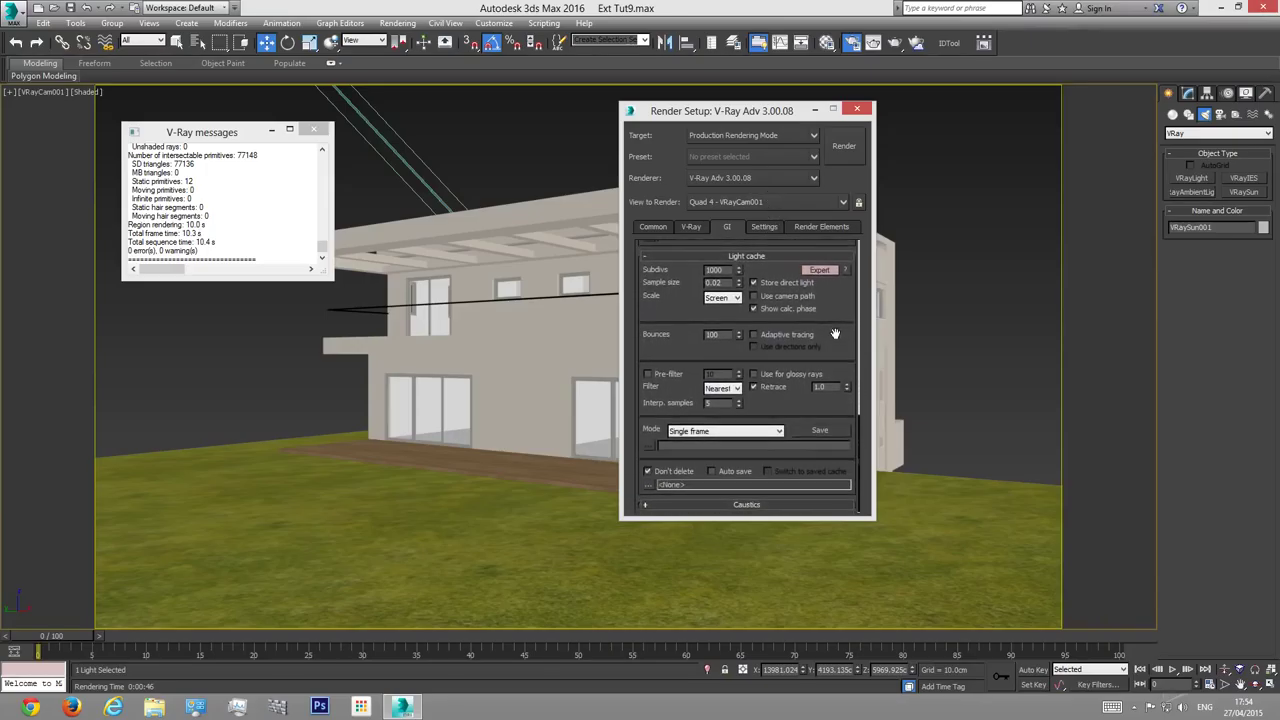
scroll(830, 400, "up", 5)
left_click(656, 227)
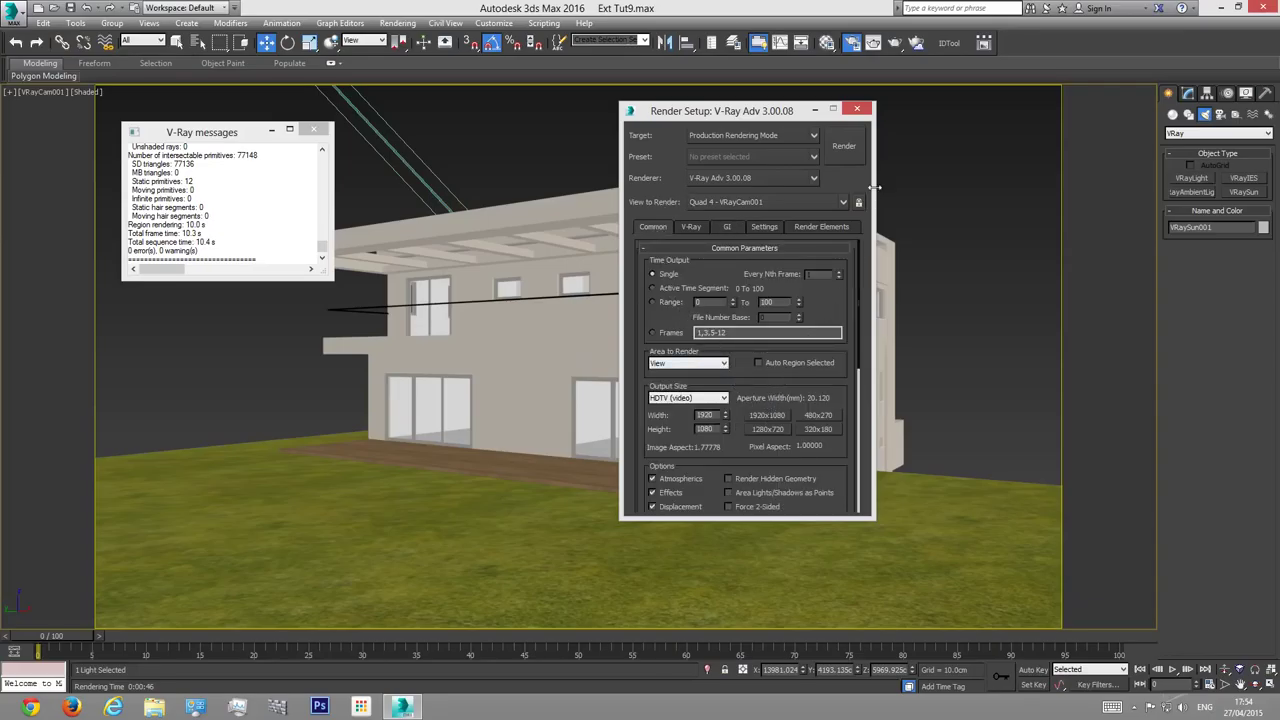
left_click(845, 146)
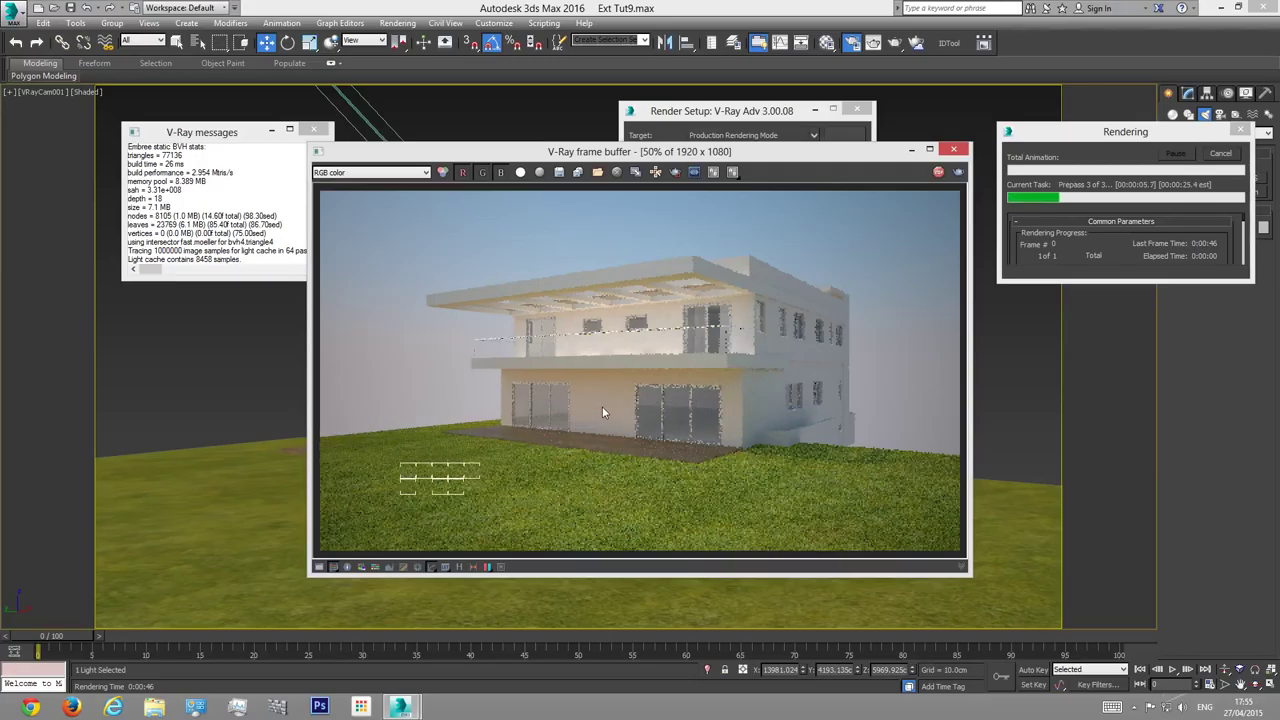
double_click(658, 152)
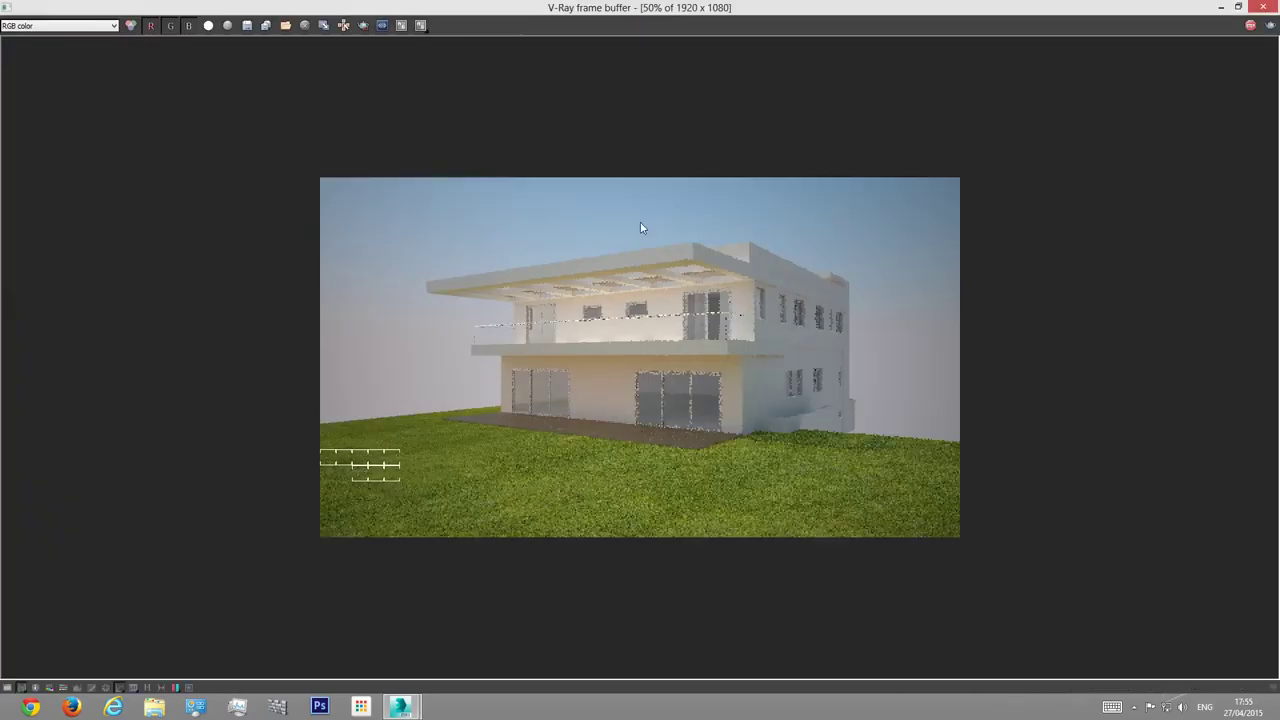
double_click(538, 465)
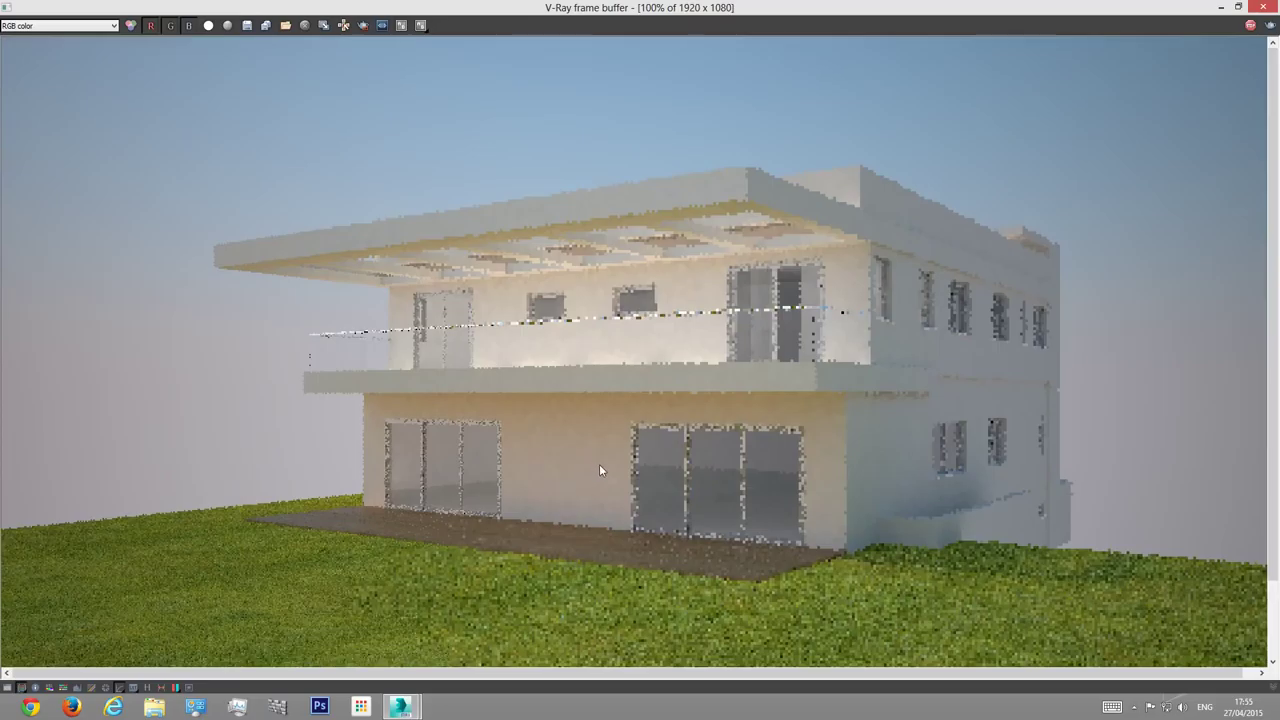
scroll(648, 176, "down", 2)
double_click(640, 7)
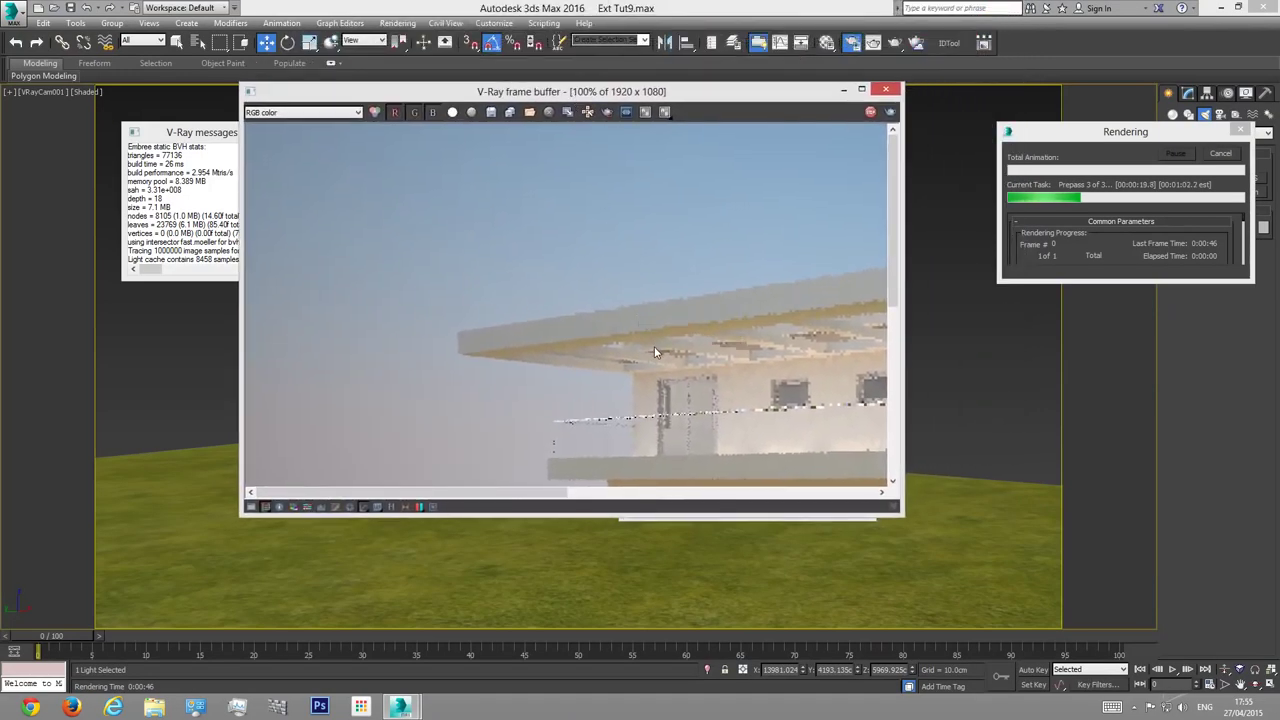
scroll(602, 393, "down", 2)
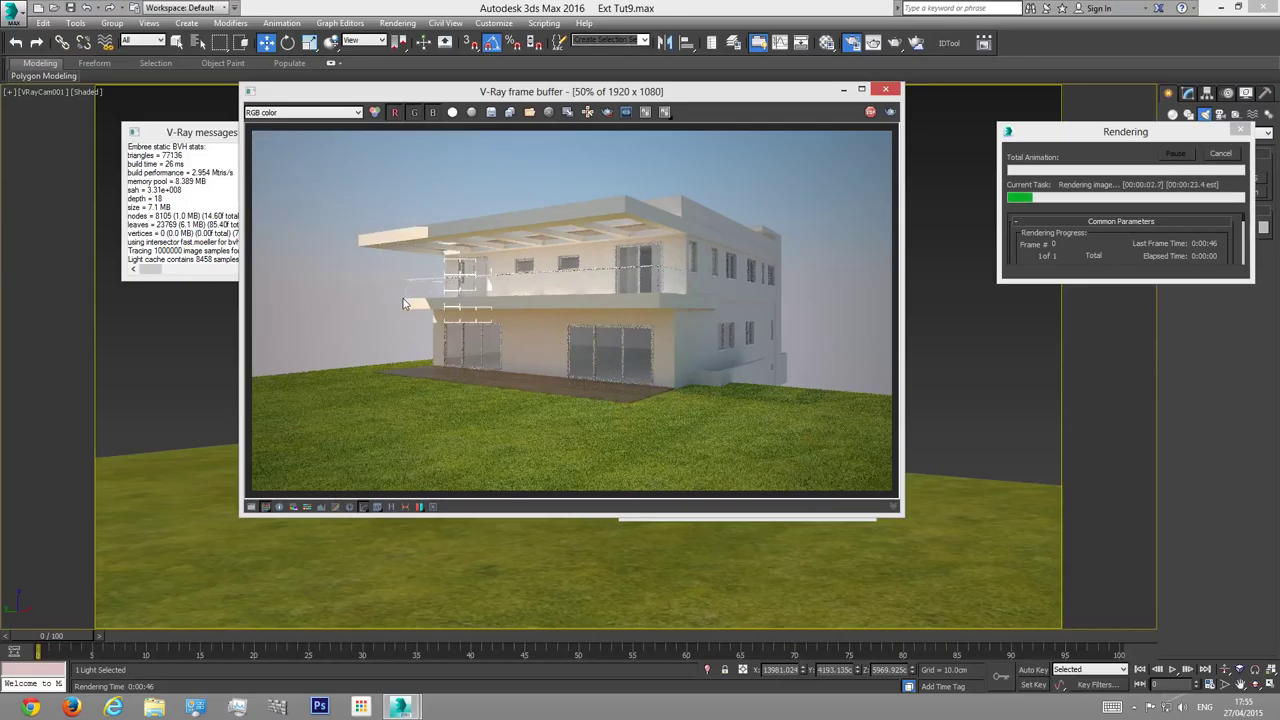
scroll(422, 303, "up", 2)
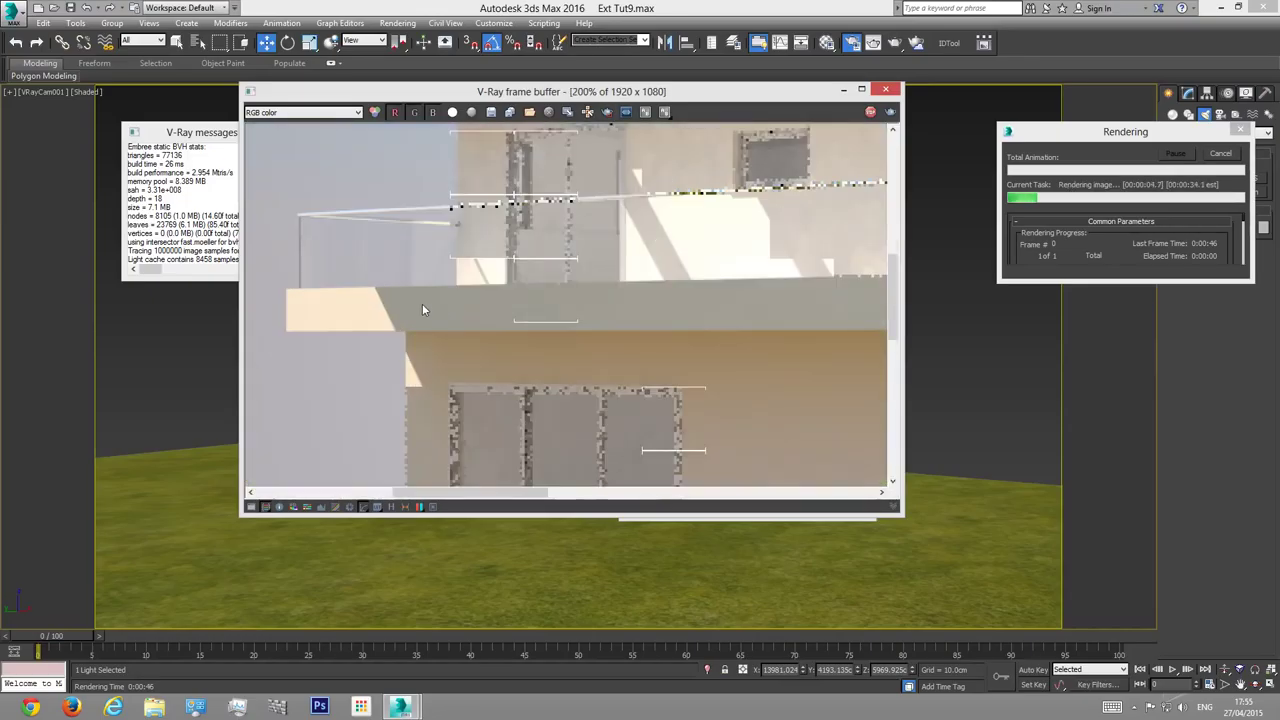
scroll(418, 300, "down", 1)
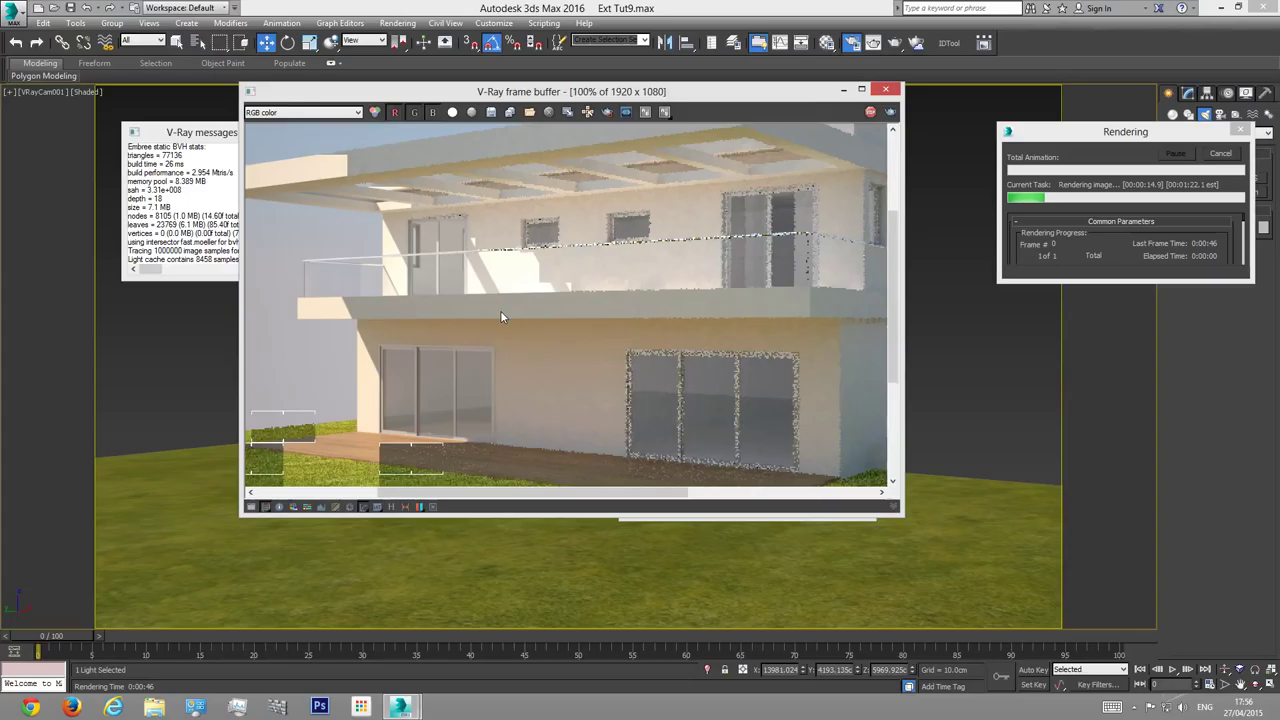
scroll(500, 311, "down", 1)
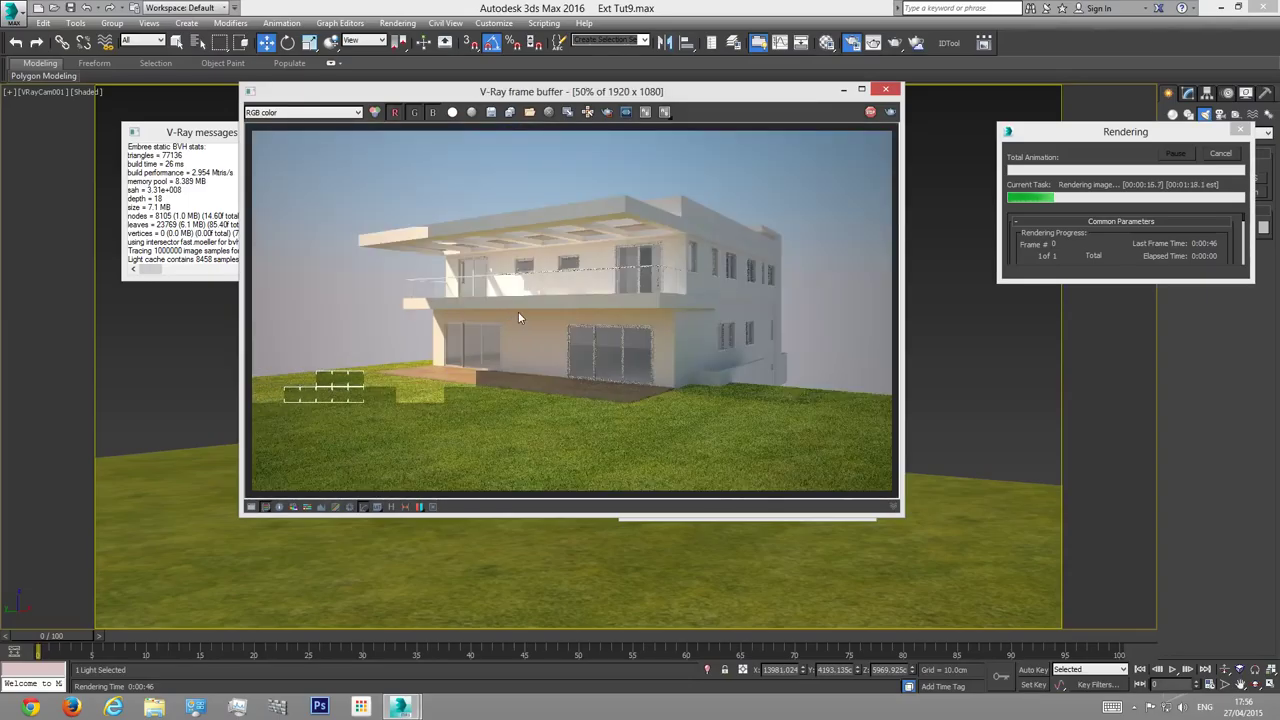